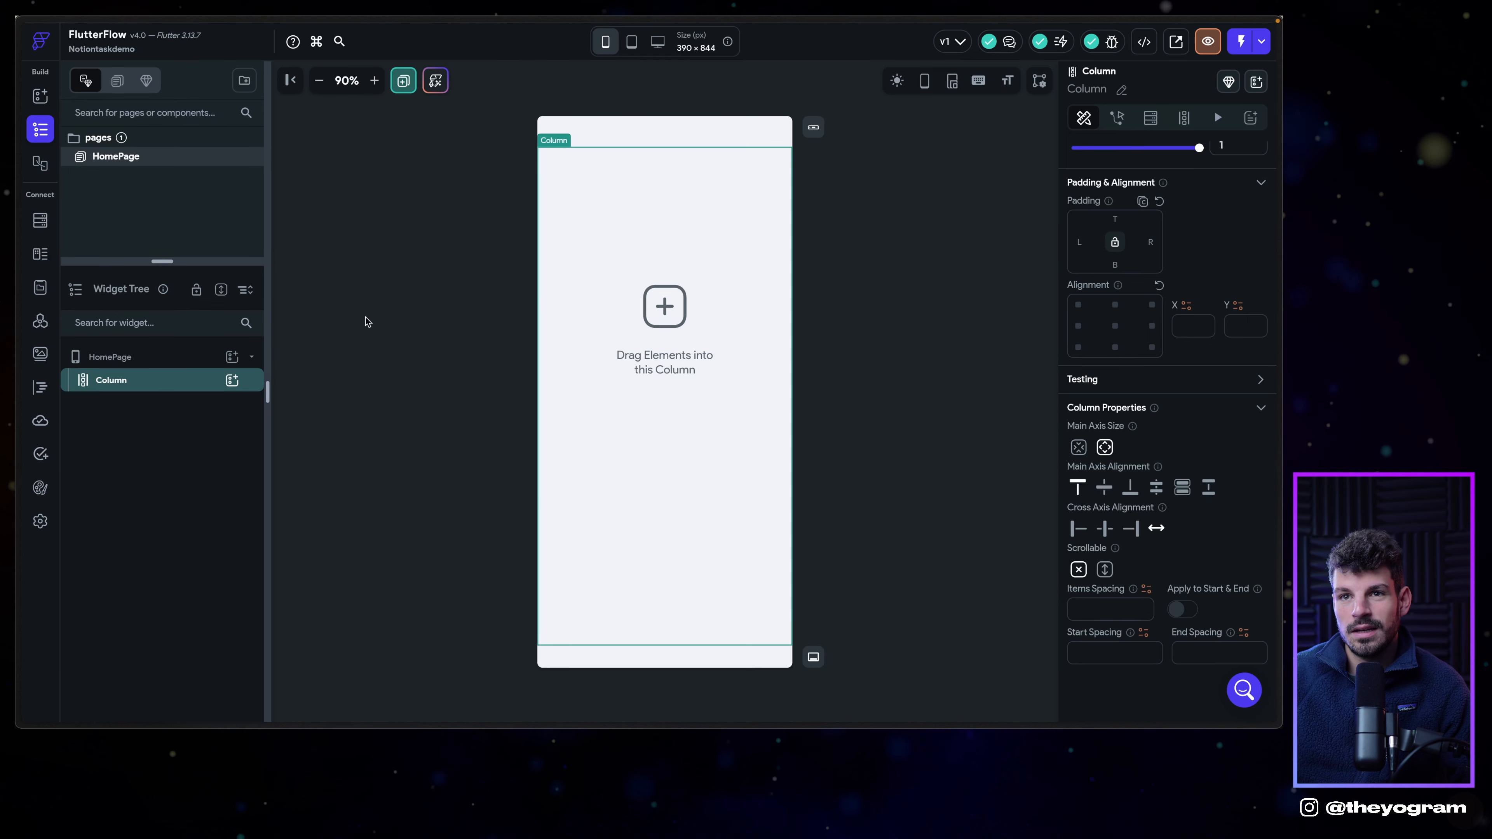
Add a nested Column inside the home page's main Column.
left_click(240, 379)
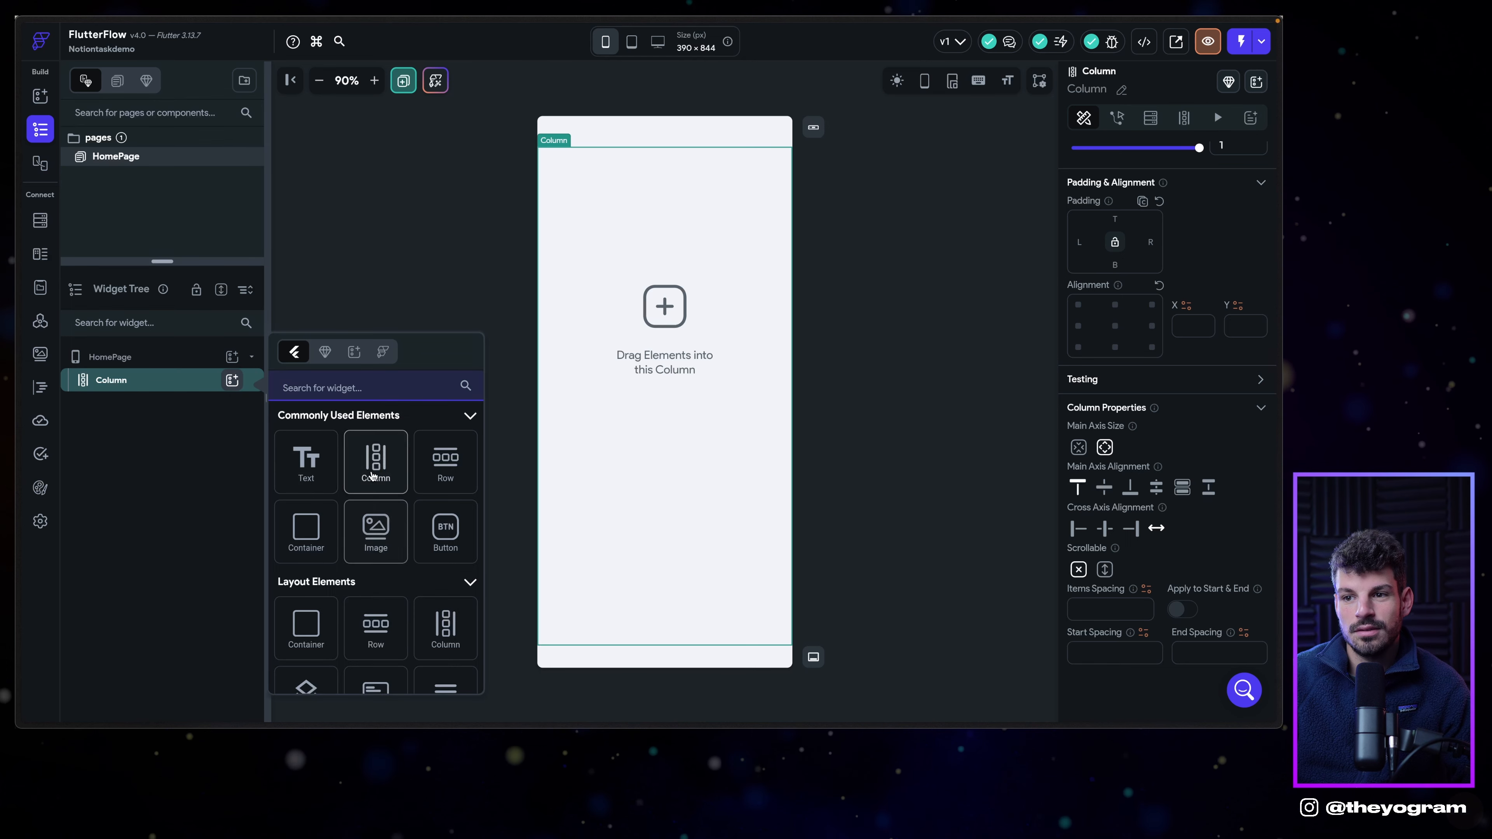
left_click(766, 284)
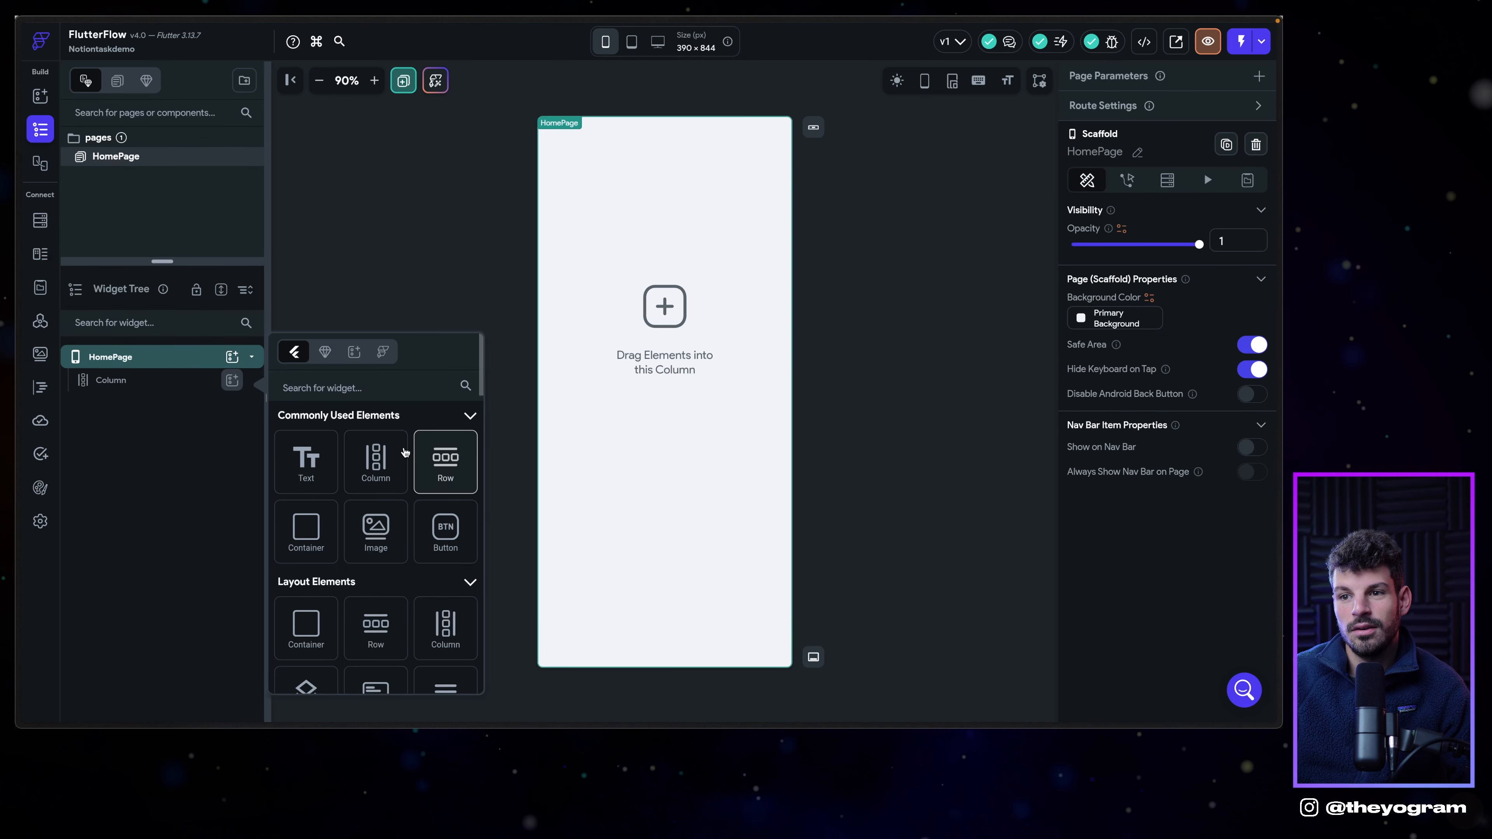
left_click(376, 461)
Insert an Image widget into the nested Column and reduce its height to about 71 px.
left_click(232, 403)
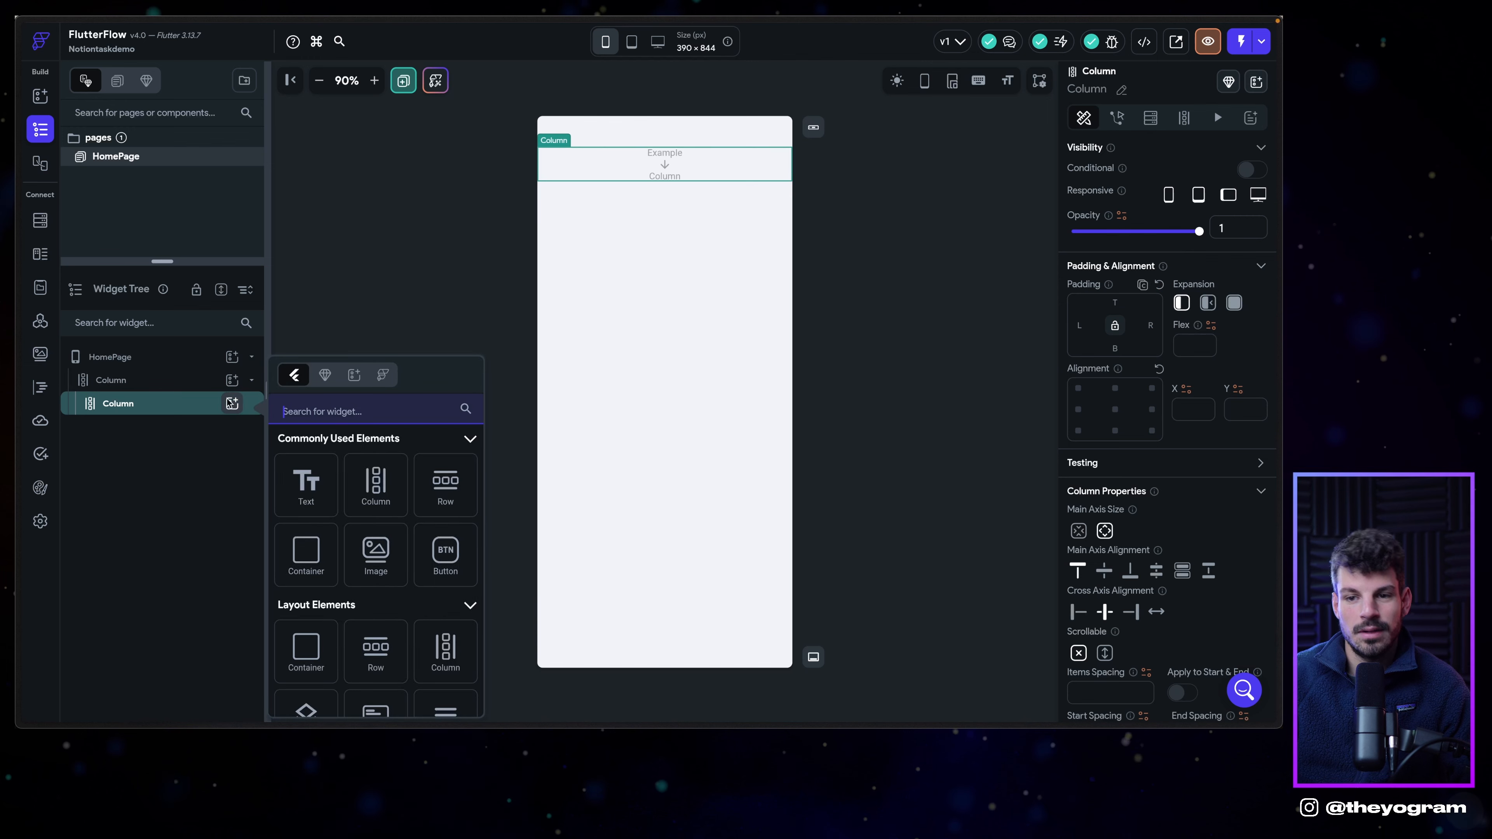
type("image")
left_click(306, 473)
left_click_drag(665, 277, 664, 192)
scroll(1163, 470, "down", 5)
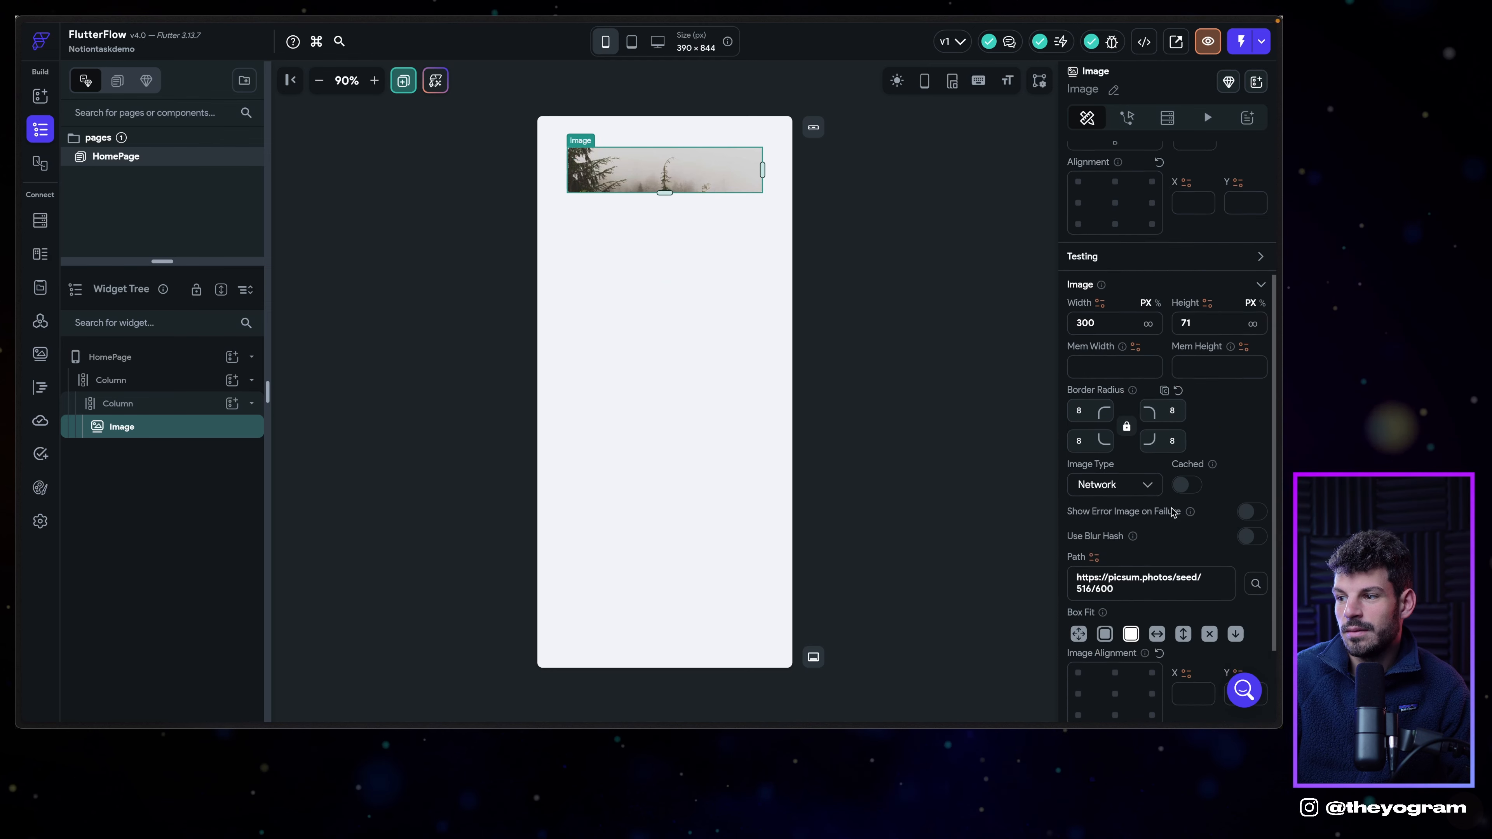
scroll(1163, 470, "up", 5)
Narrow the image in the nested Column to a width of about 156 px.
left_click(772, 168)
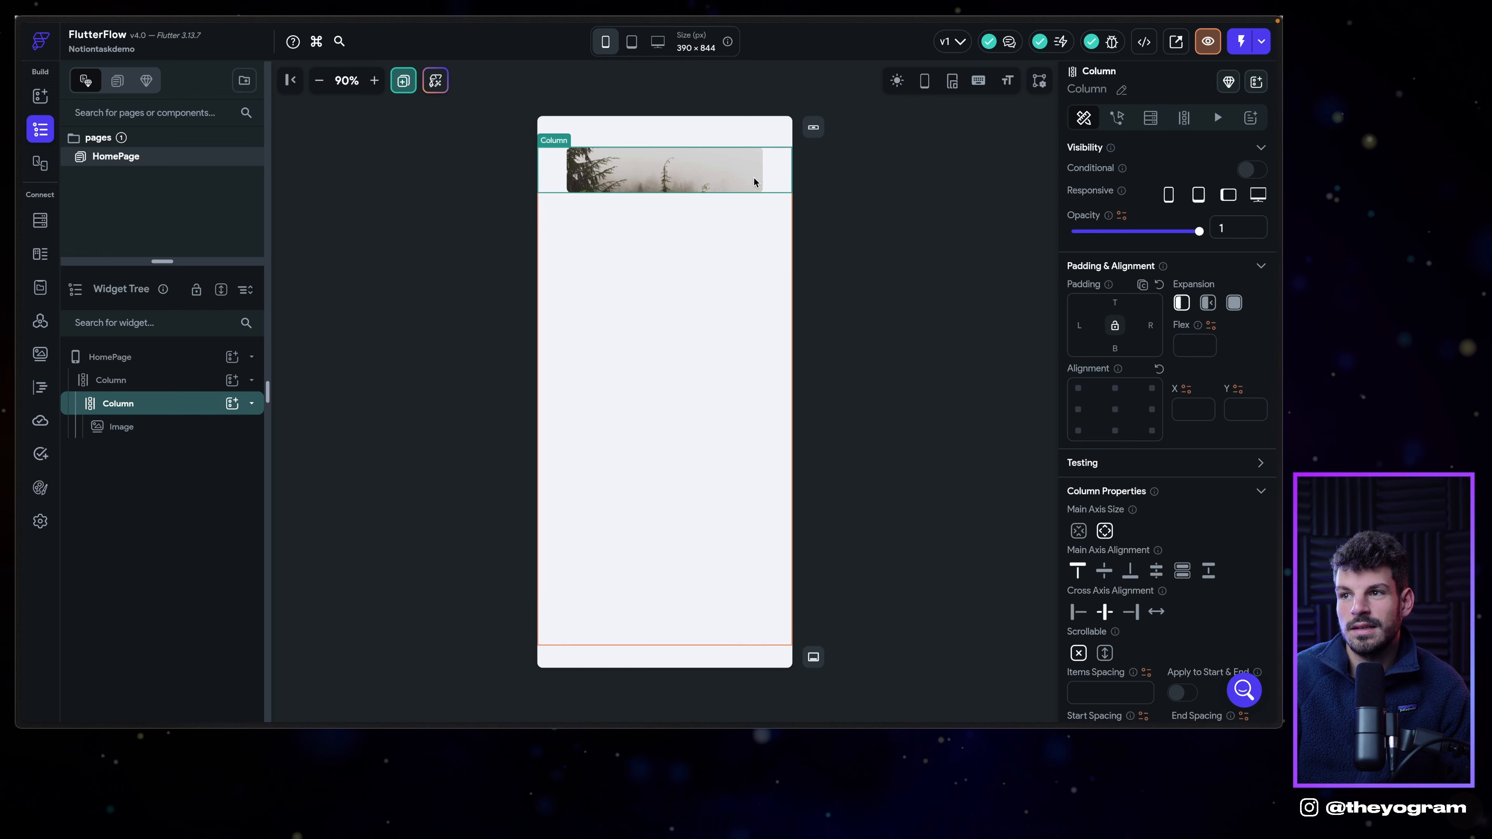
left_click(740, 170)
left_click_drag(763, 170, 713, 170)
left_click(646, 353)
left_click(646, 190)
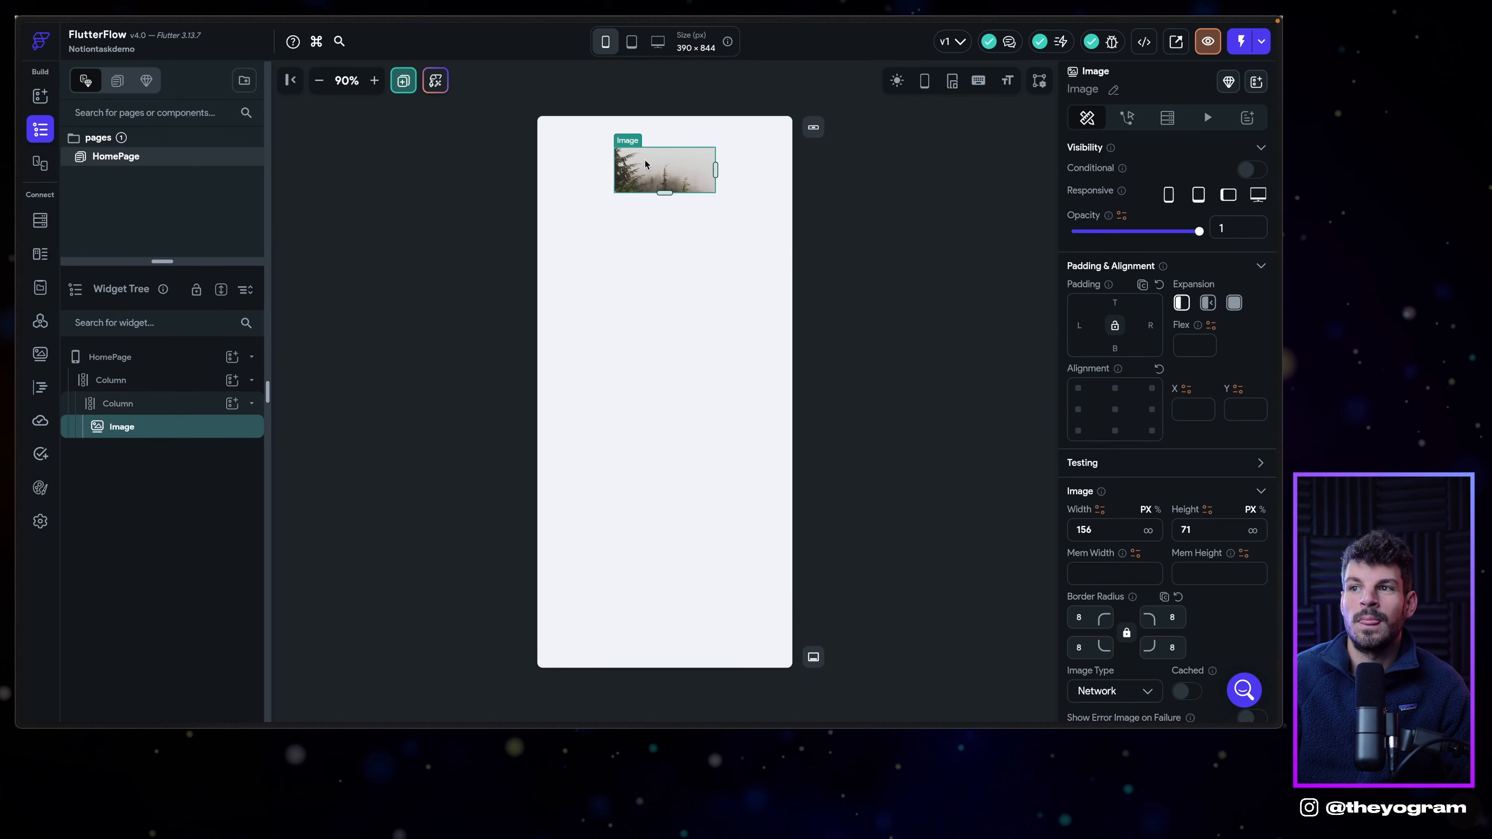
left_click(629, 253)
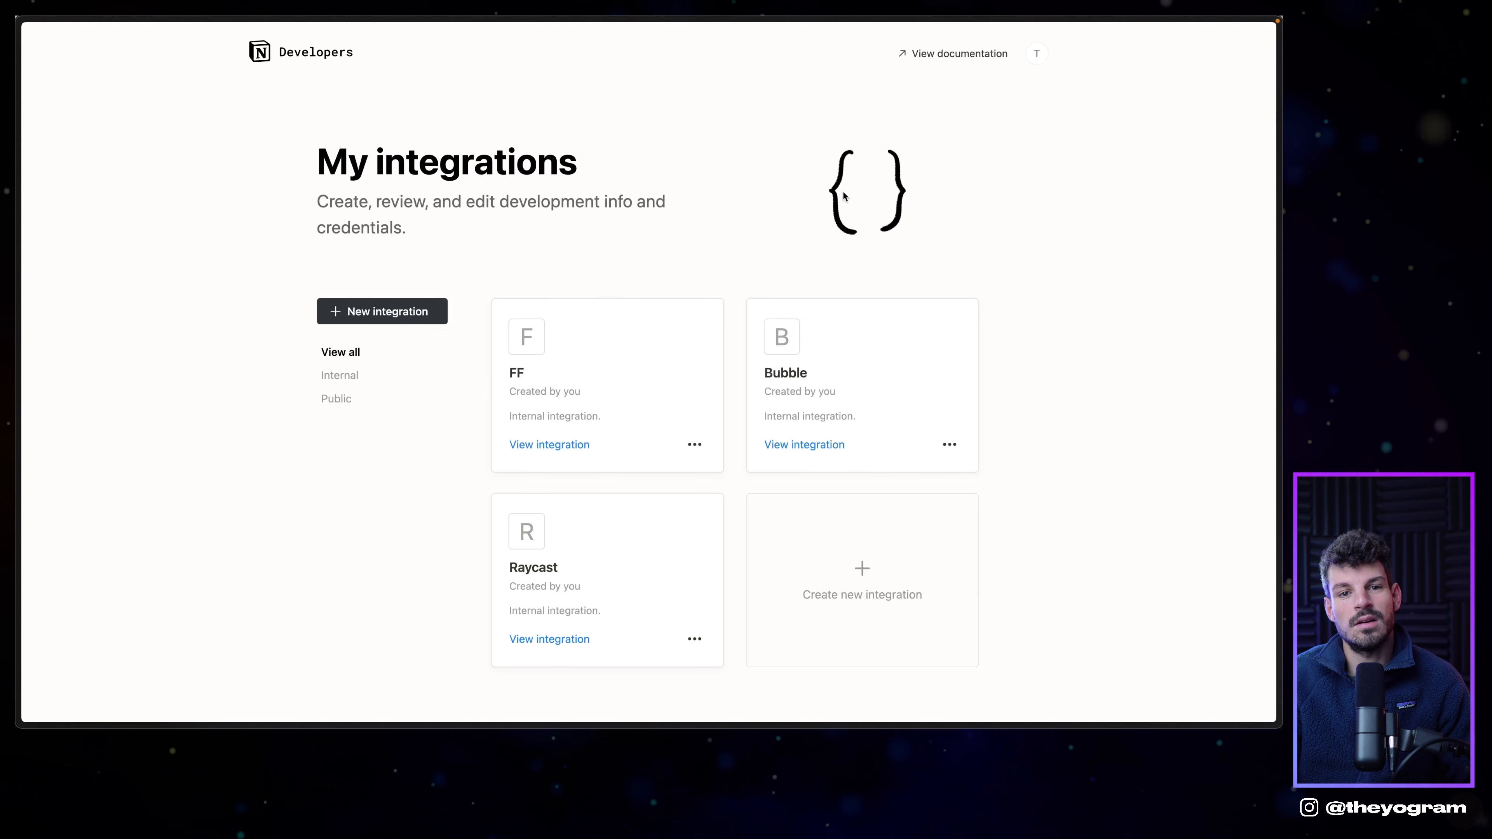
Create a Notion internal integration named Flutterflow for the THEYO workspace, and copy its internal integration secret.
mouse_move(19, 106)
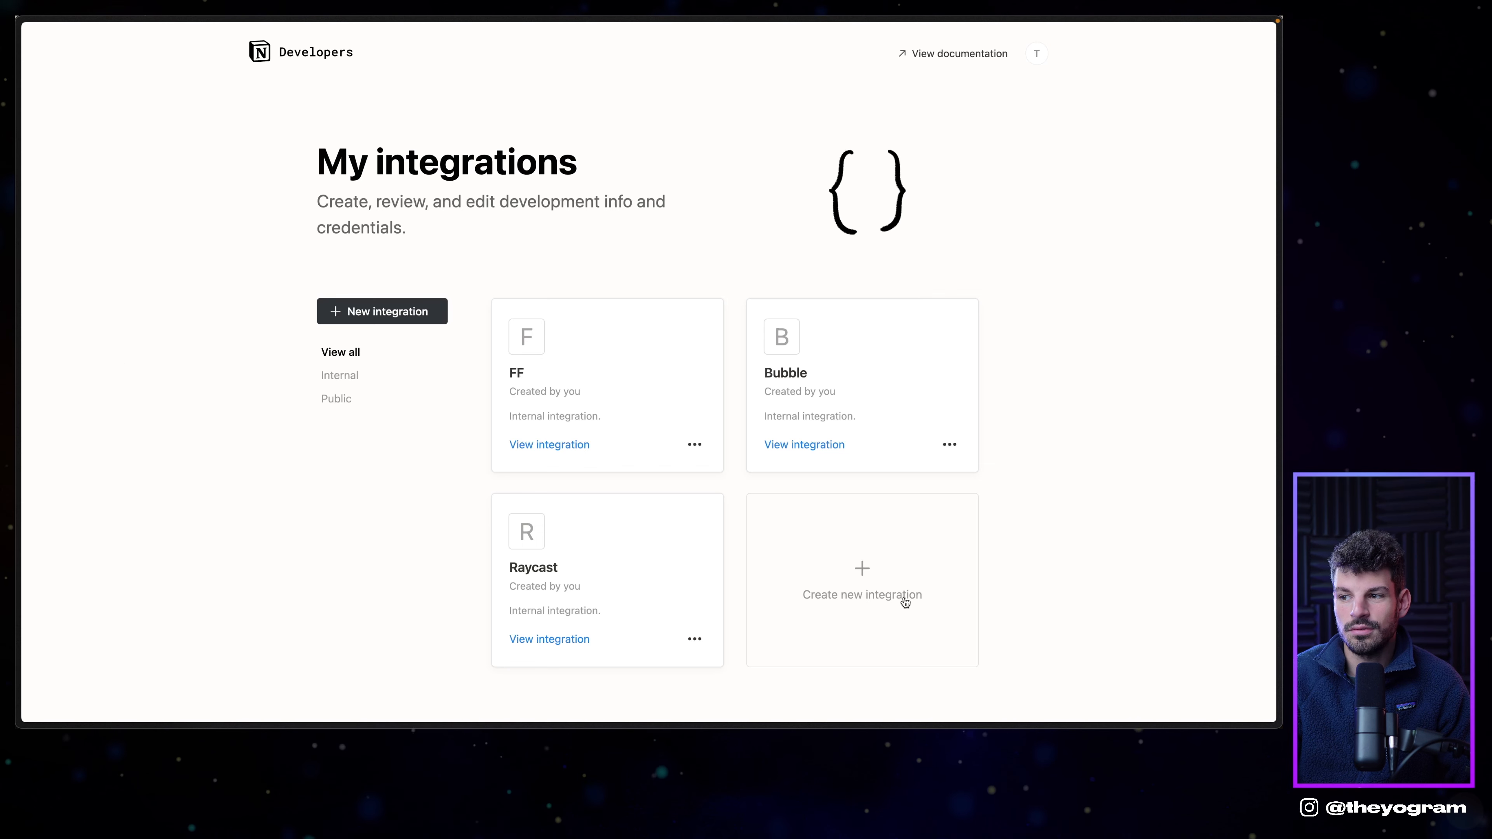
left_click(910, 616)
scroll(533, 191, "down", 5)
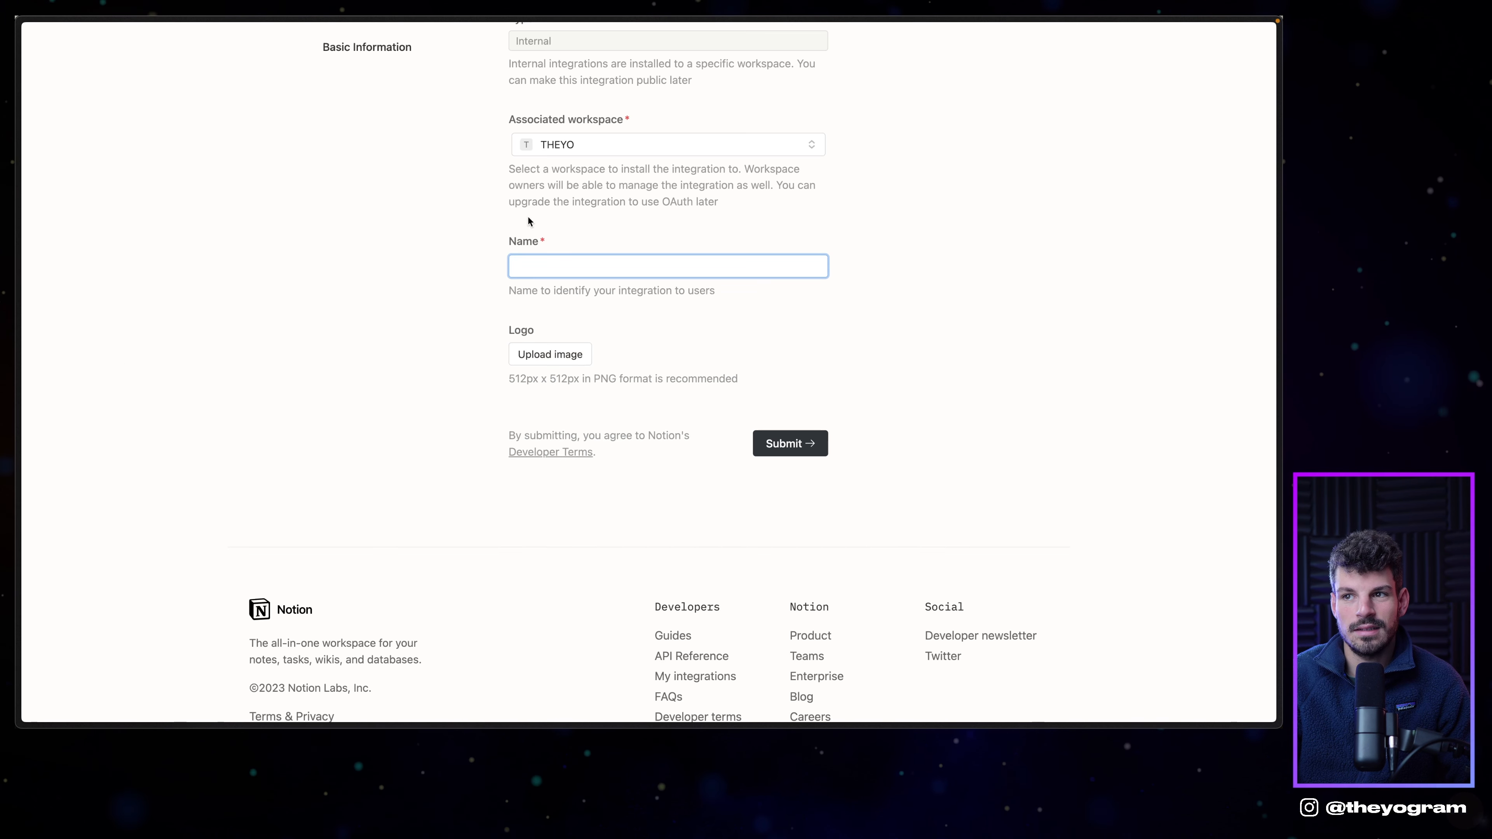
type("Flutterflow")
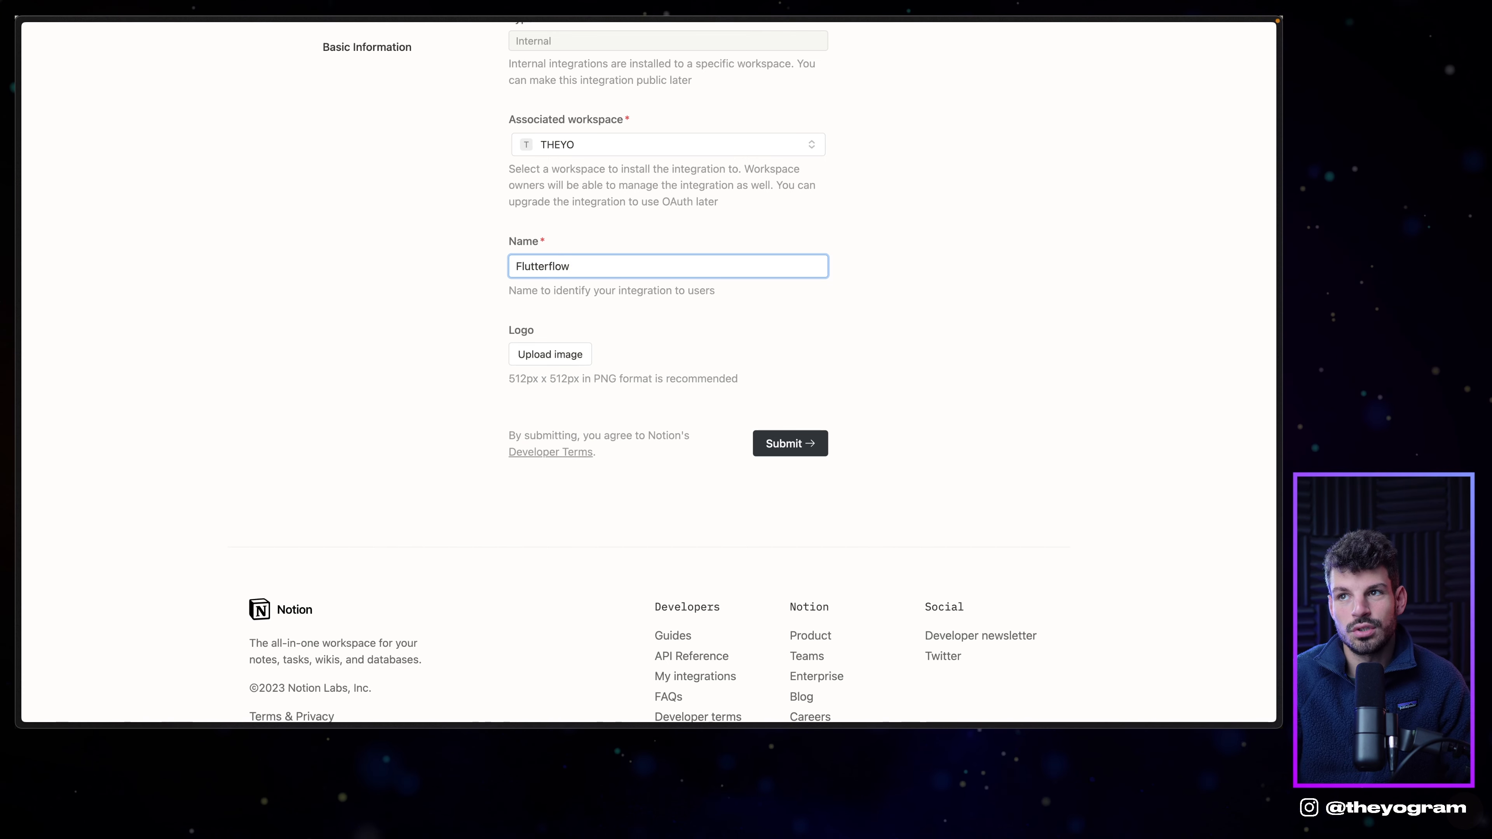
scroll(651, 360, "up", 5)
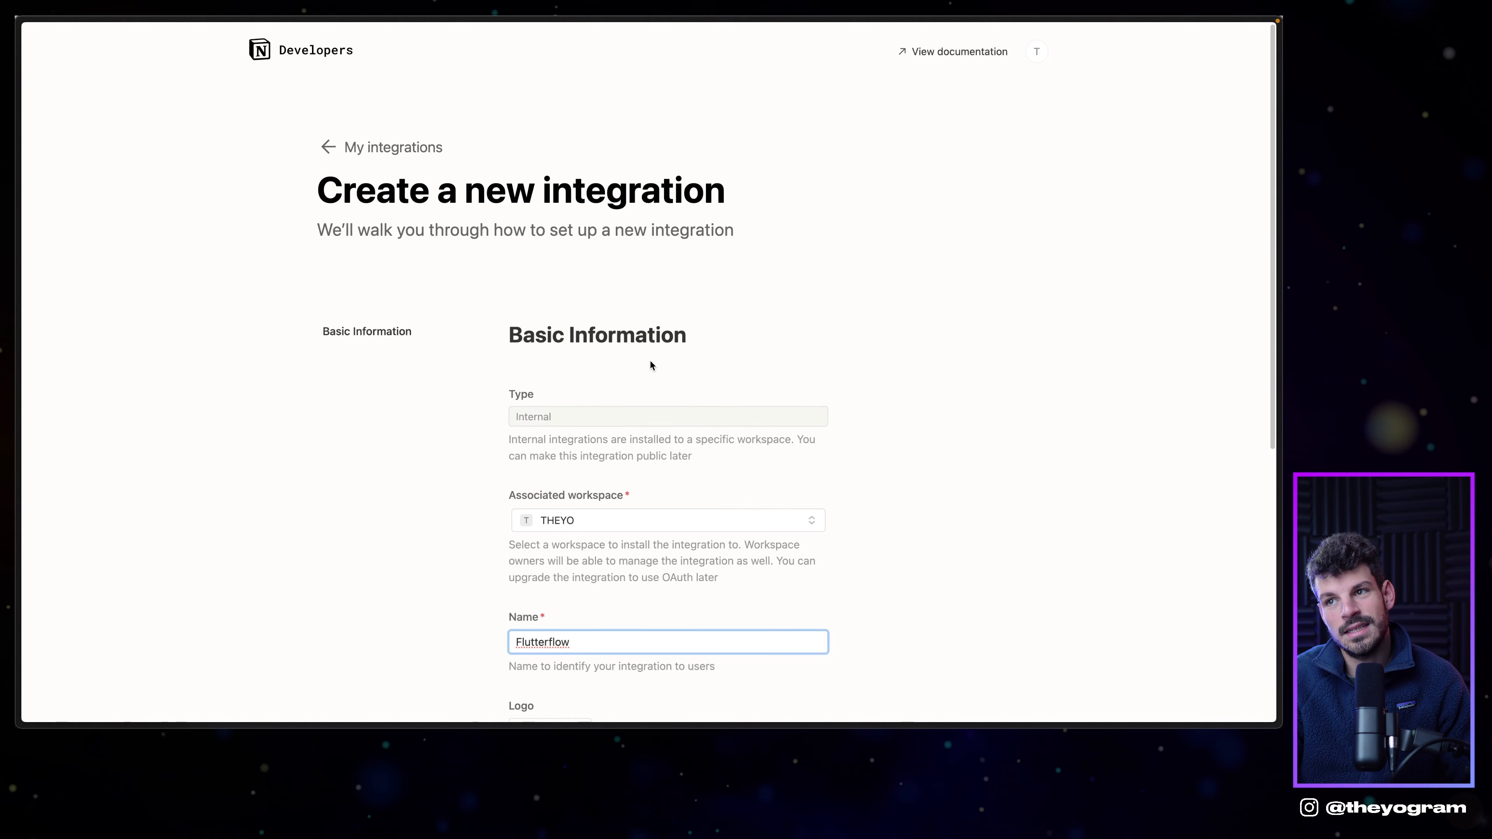
scroll(640, 402, "down", 5)
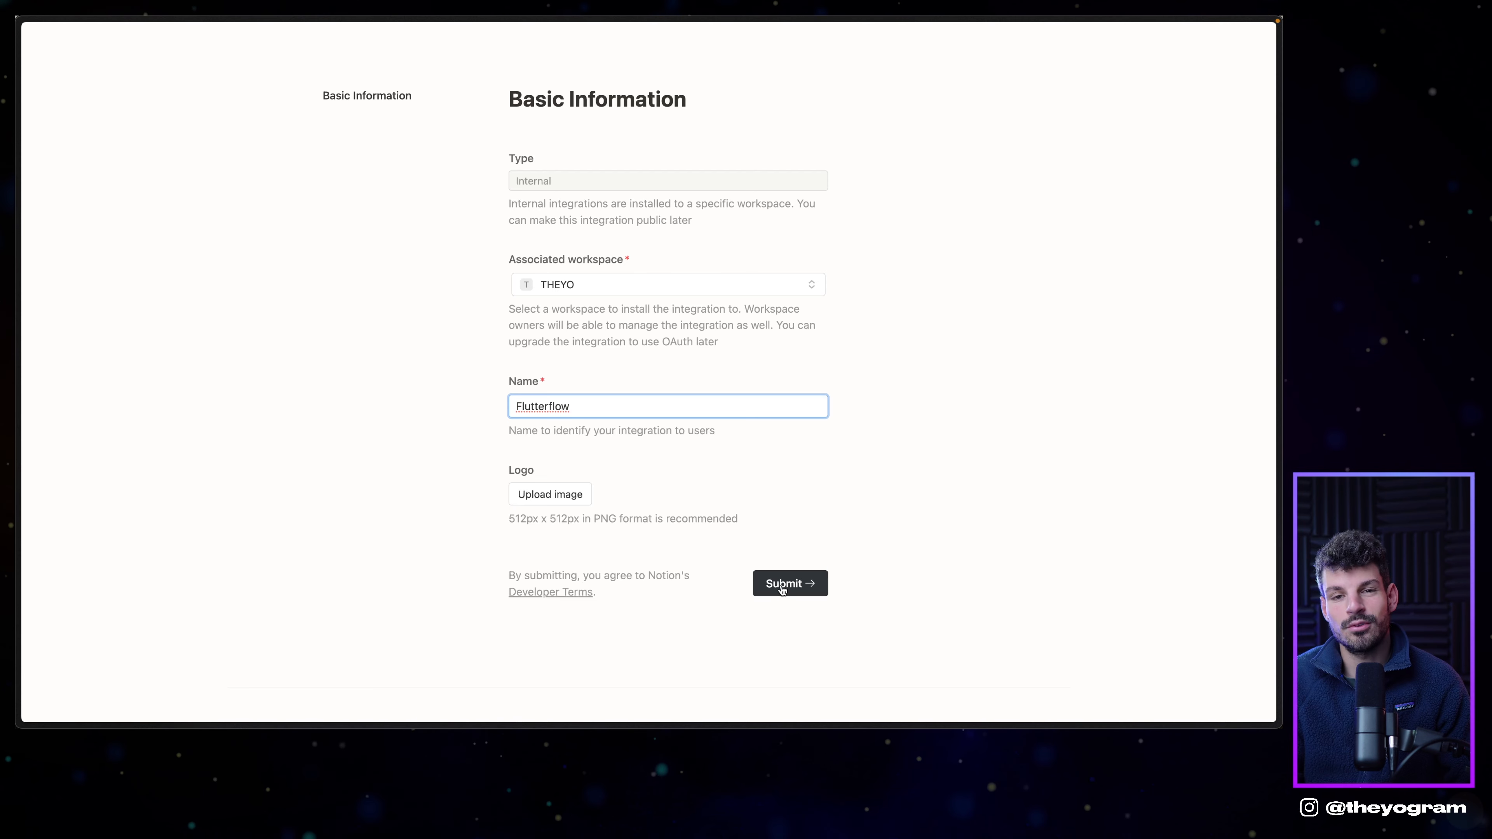
left_click(783, 589)
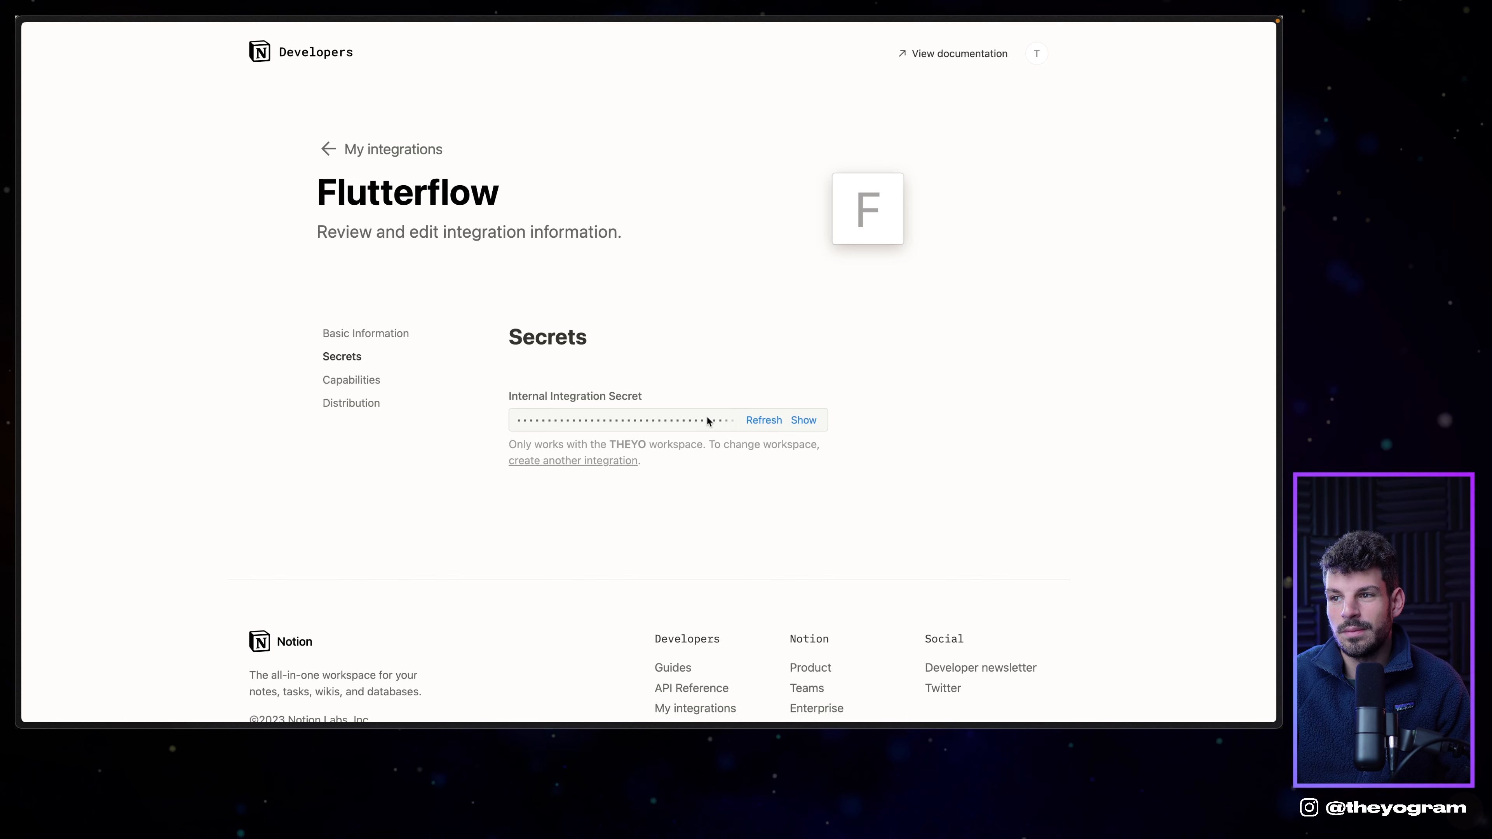
left_click(804, 420)
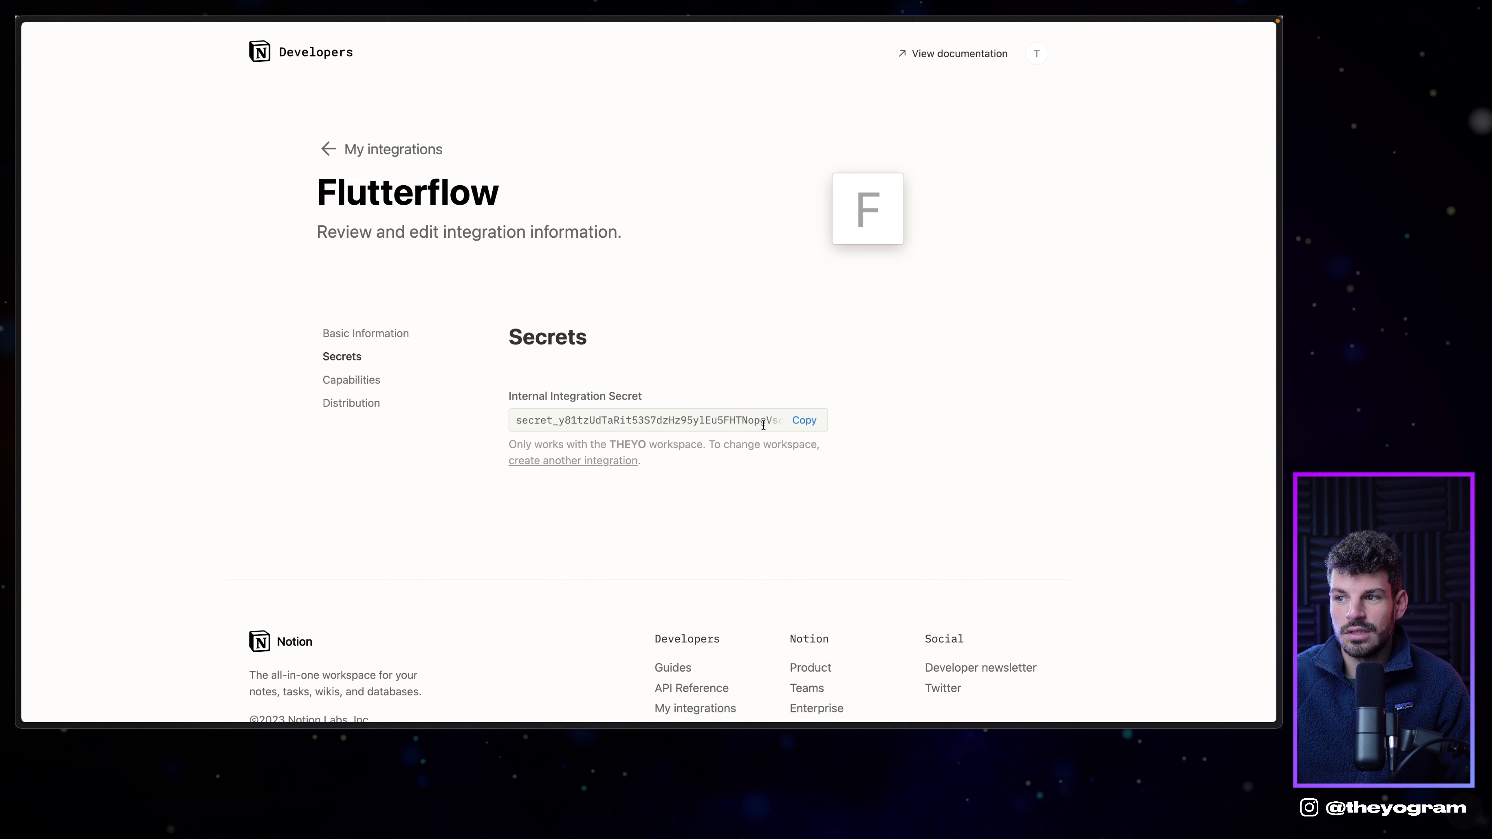
left_click(801, 427)
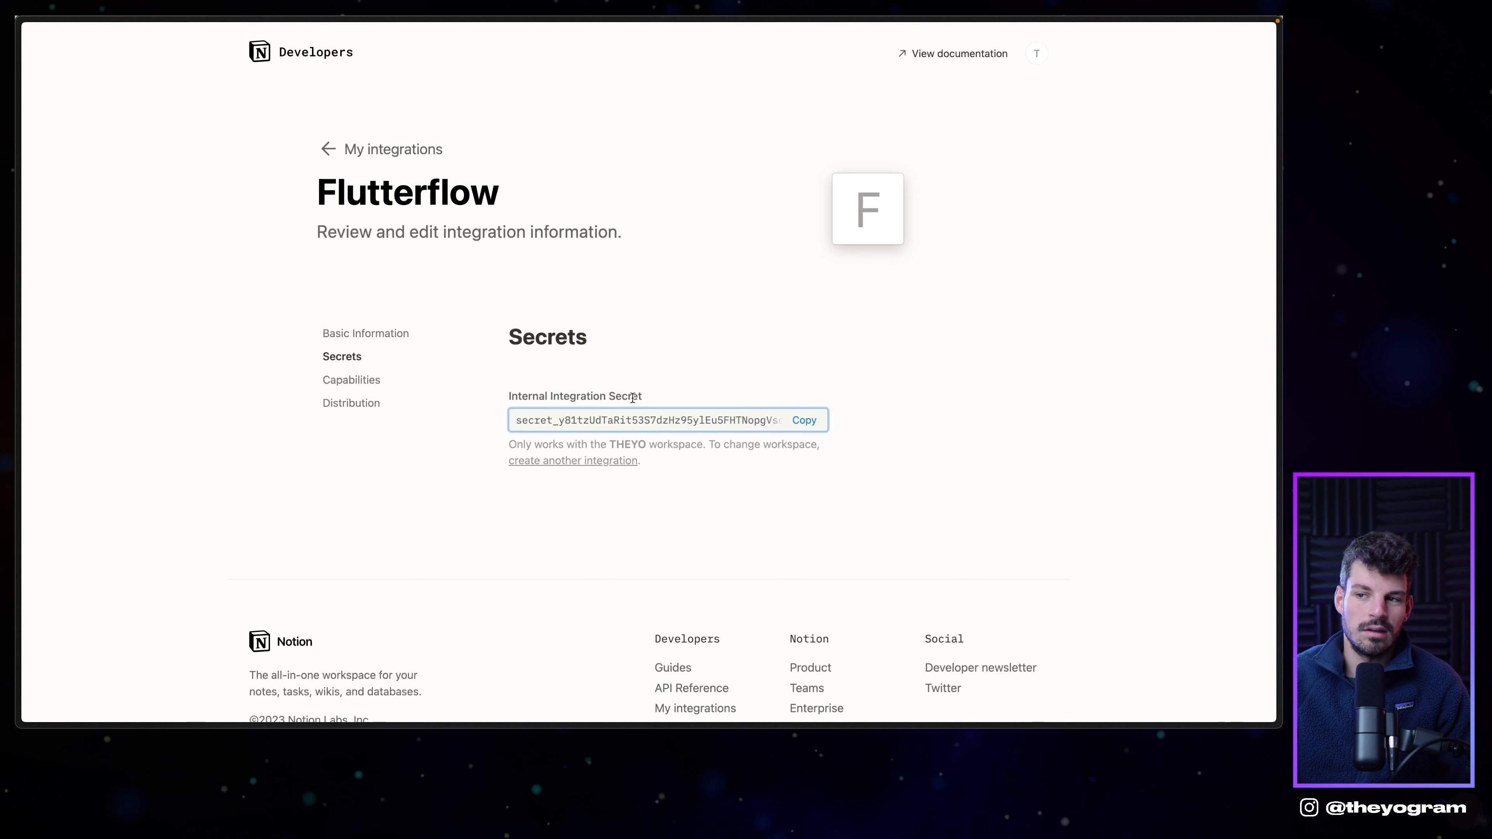
Switch to the Notiontaskdemo project in FlutterFlow and add a Text widget to the outer Column below the image.
mouse_move(17, 373)
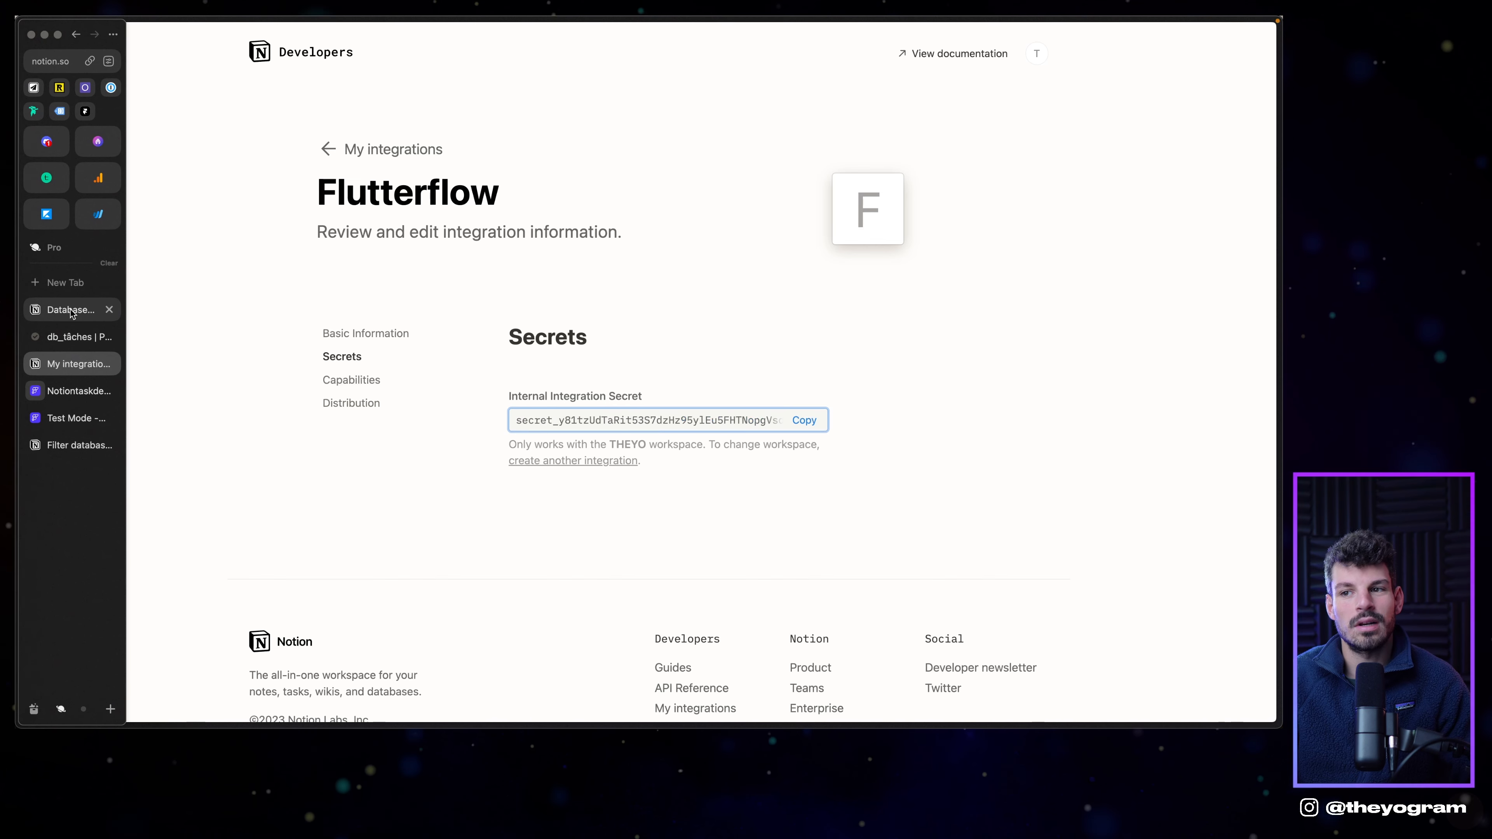
left_click(70, 387)
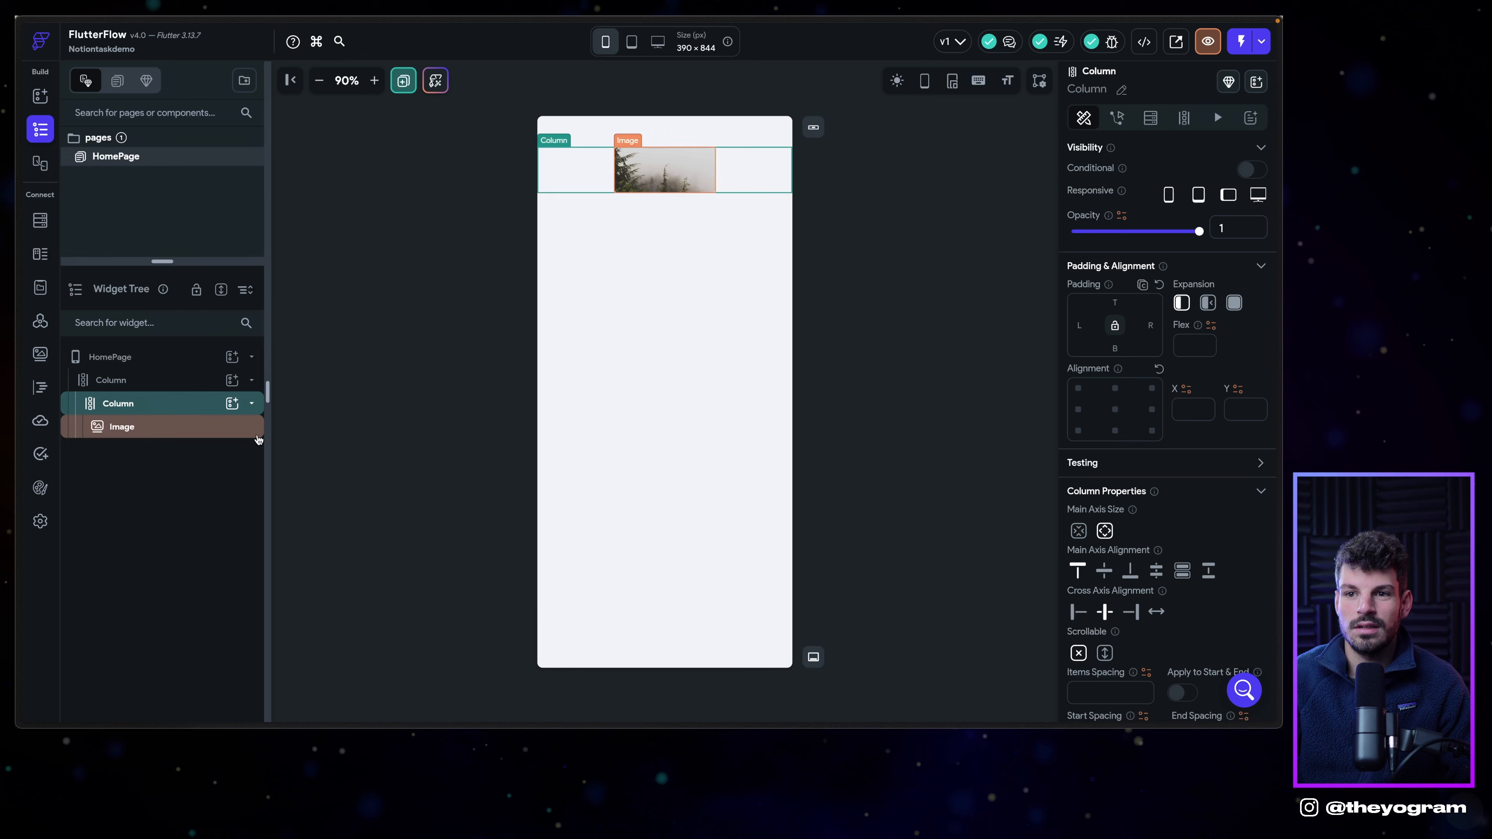
left_click(231, 404)
left_click(233, 382)
left_click(233, 380)
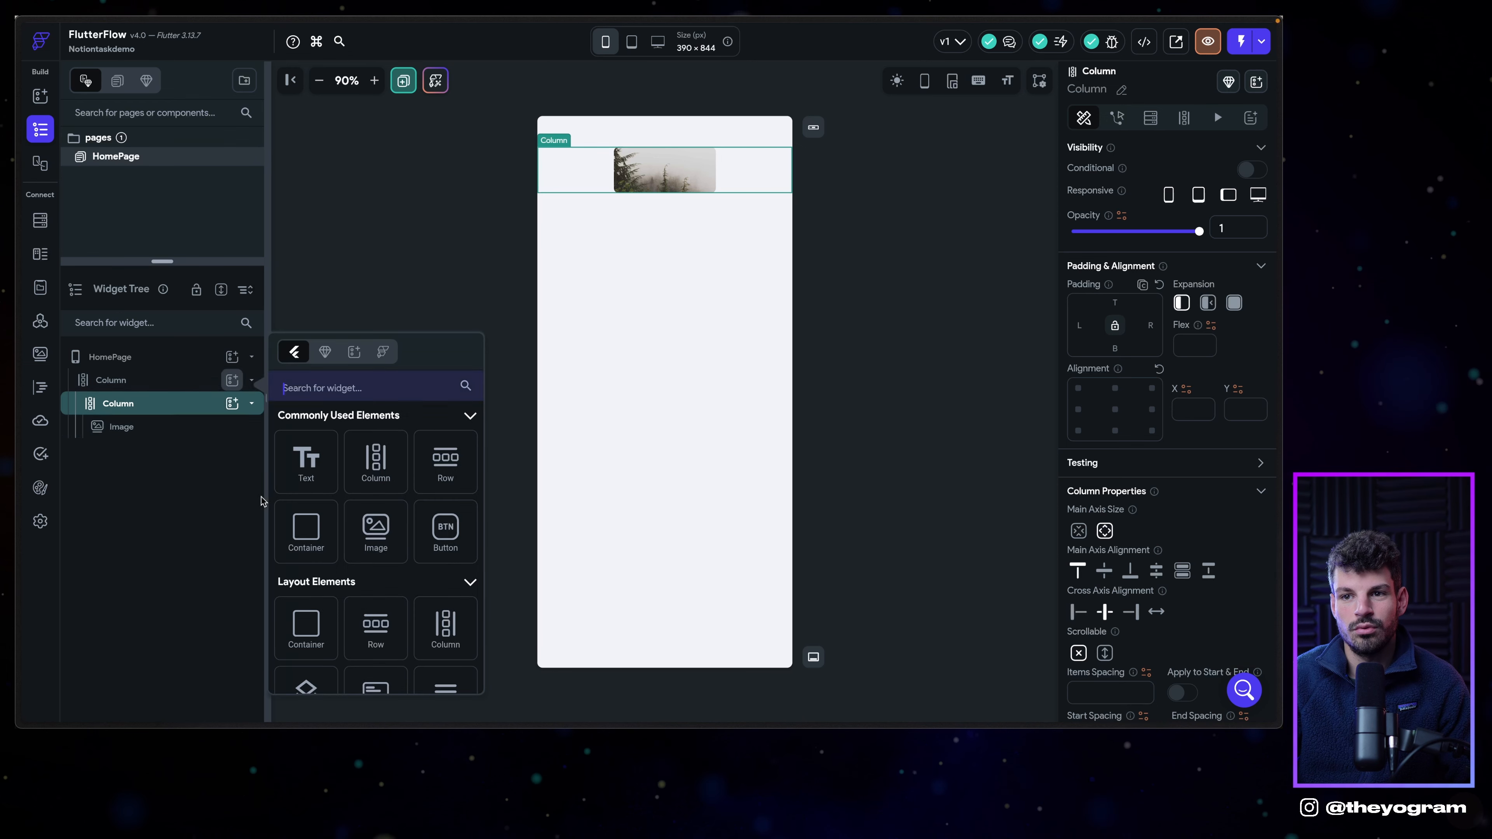
left_click(307, 469)
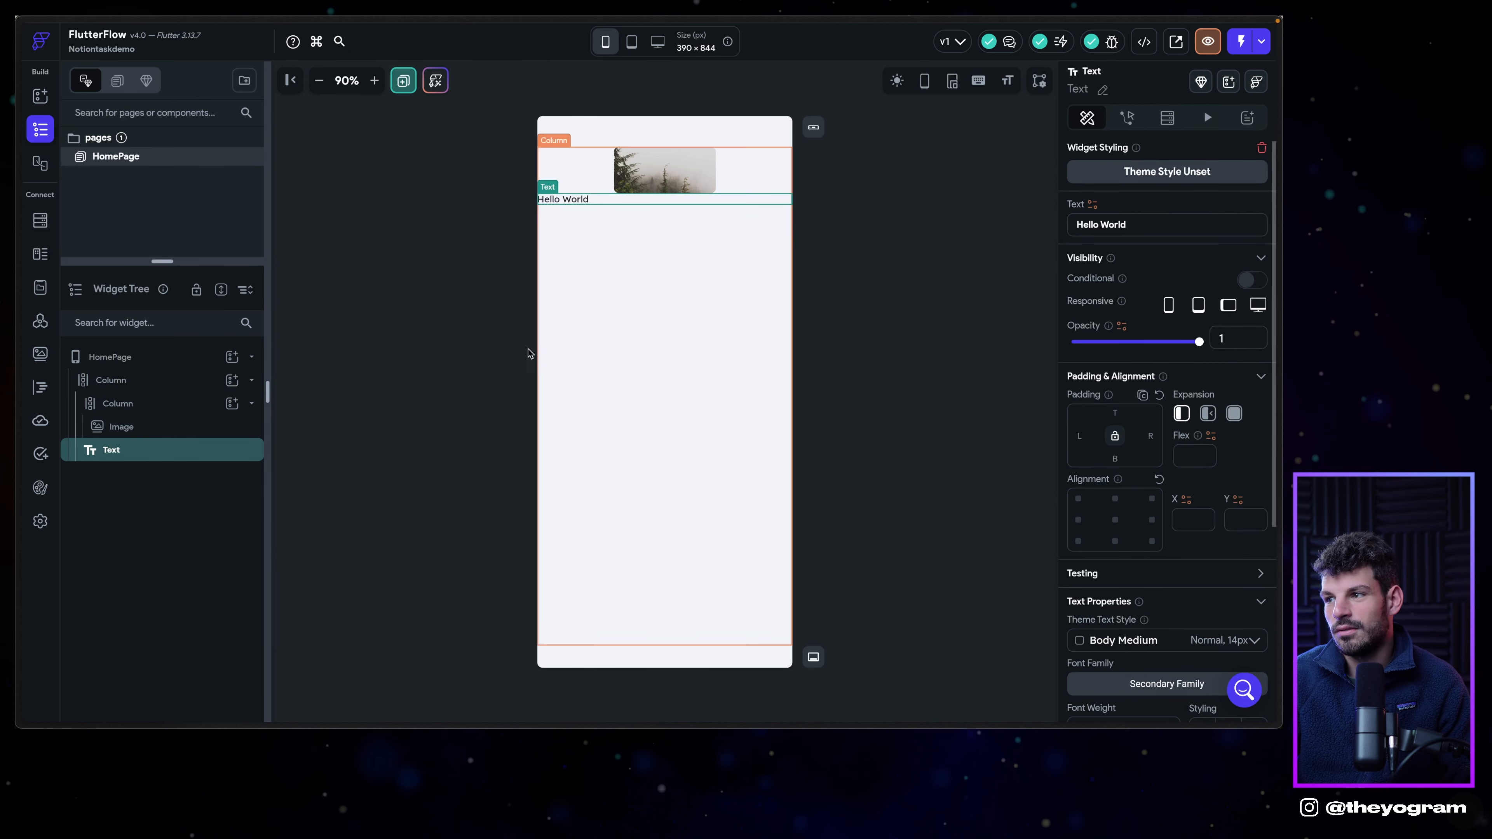
Set the outer Column's items spacing to 20 and its padding to 10 on all sides.
left_click(167, 381)
scroll(1151, 627, "down", 4)
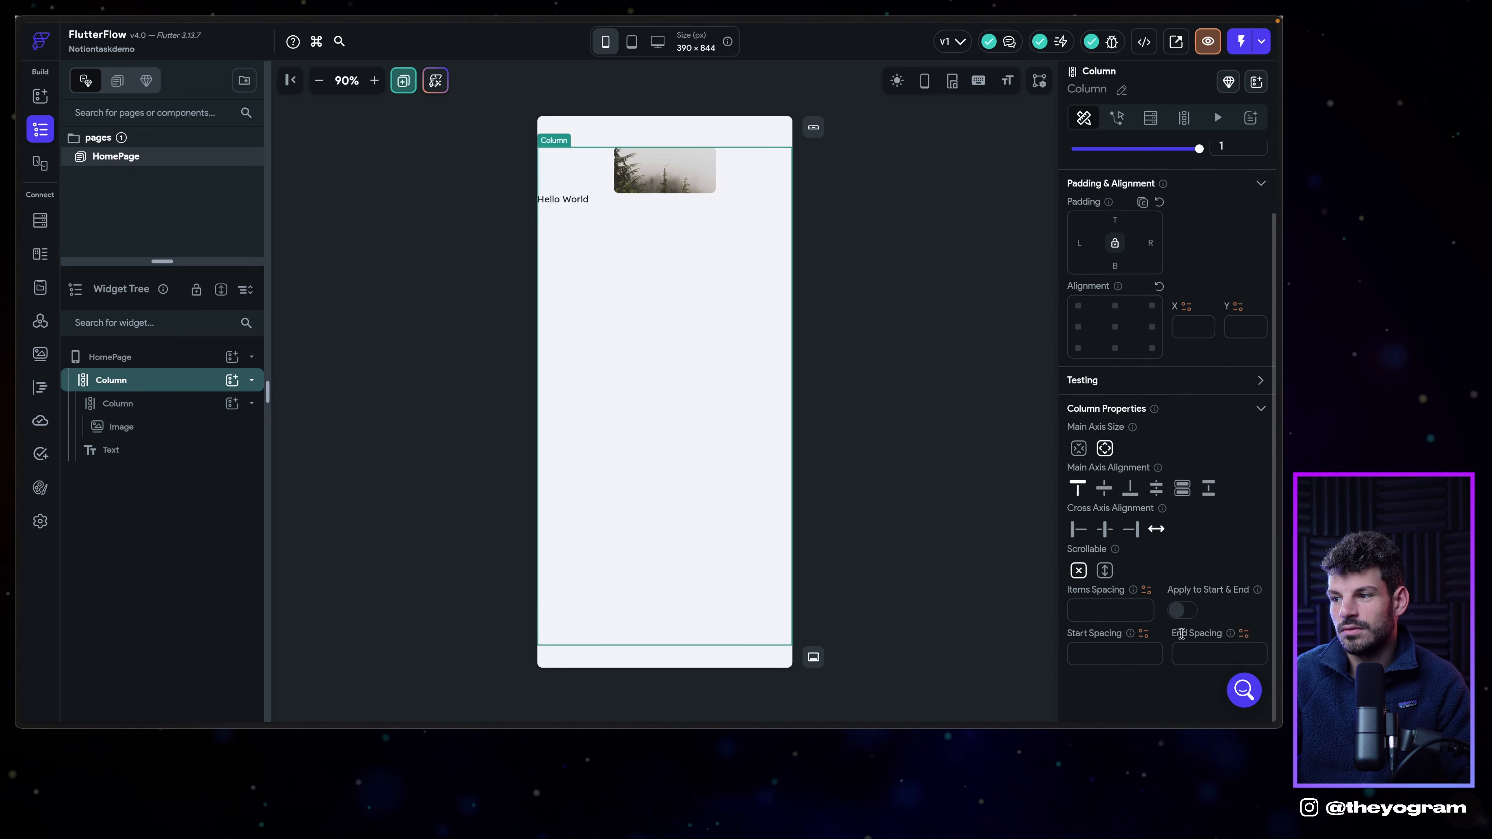
left_click(1146, 610)
type("15")
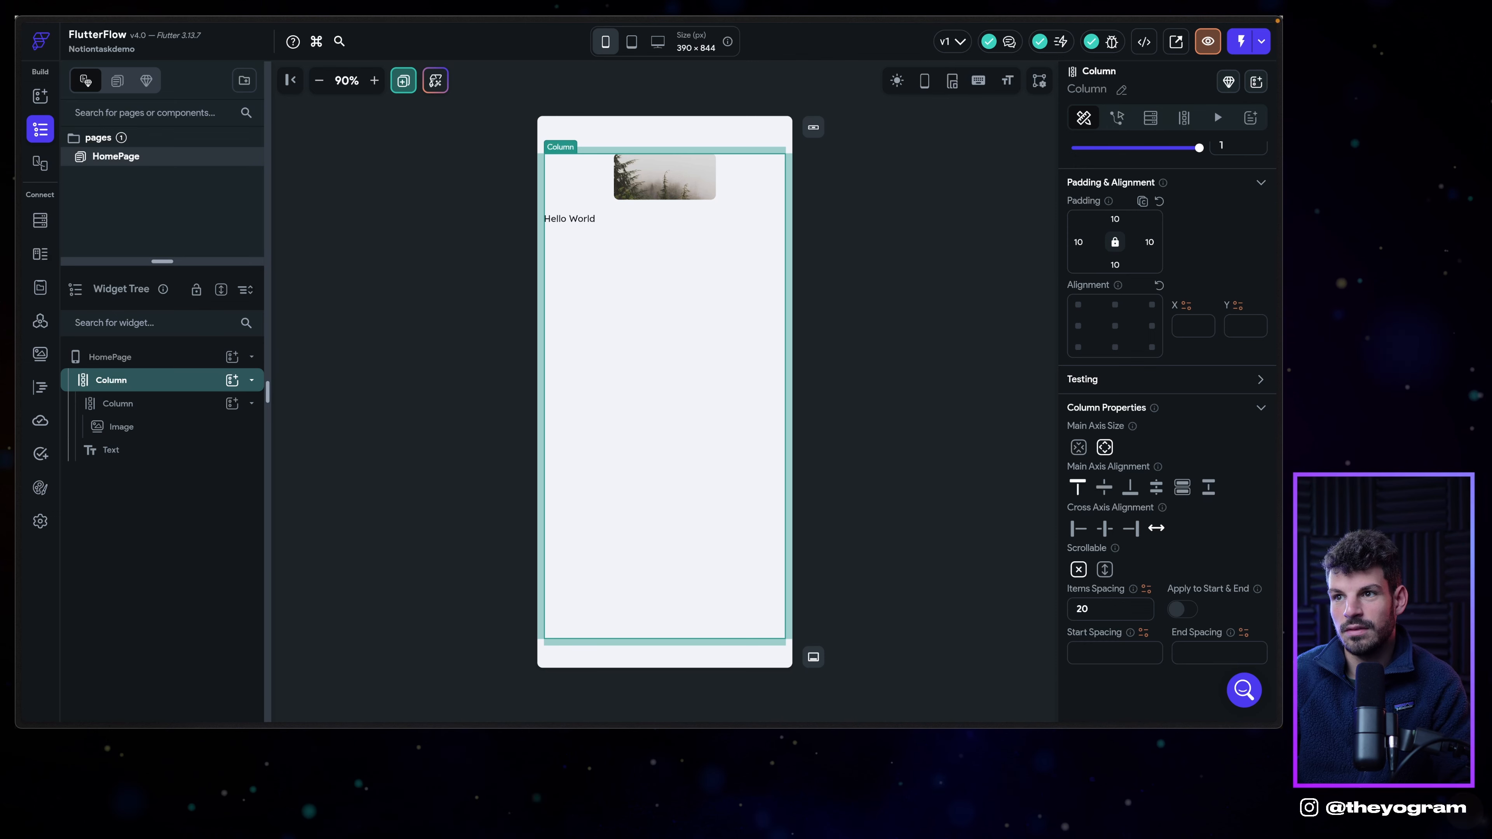
left_click(967, 532)
Center the Hello World text, increase its font size and set its font weight to 600 - Semi Bold.
left_click(570, 218)
scroll(1166, 470, "down", 5)
left_click(1103, 612)
left_click(1132, 525)
key("Up")
key("Up")
key("Up")
key("Up")
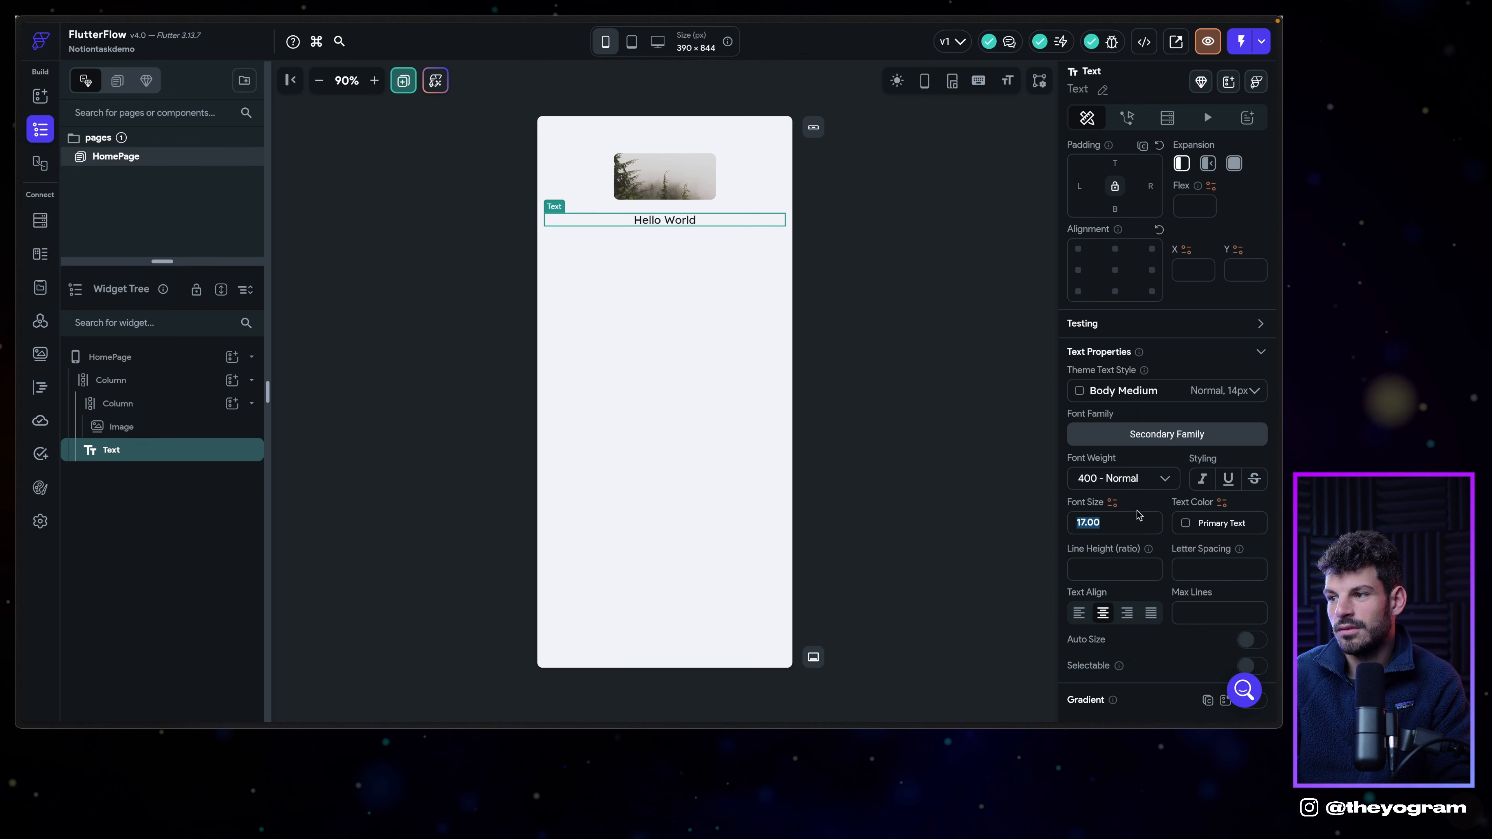
left_click(1134, 479)
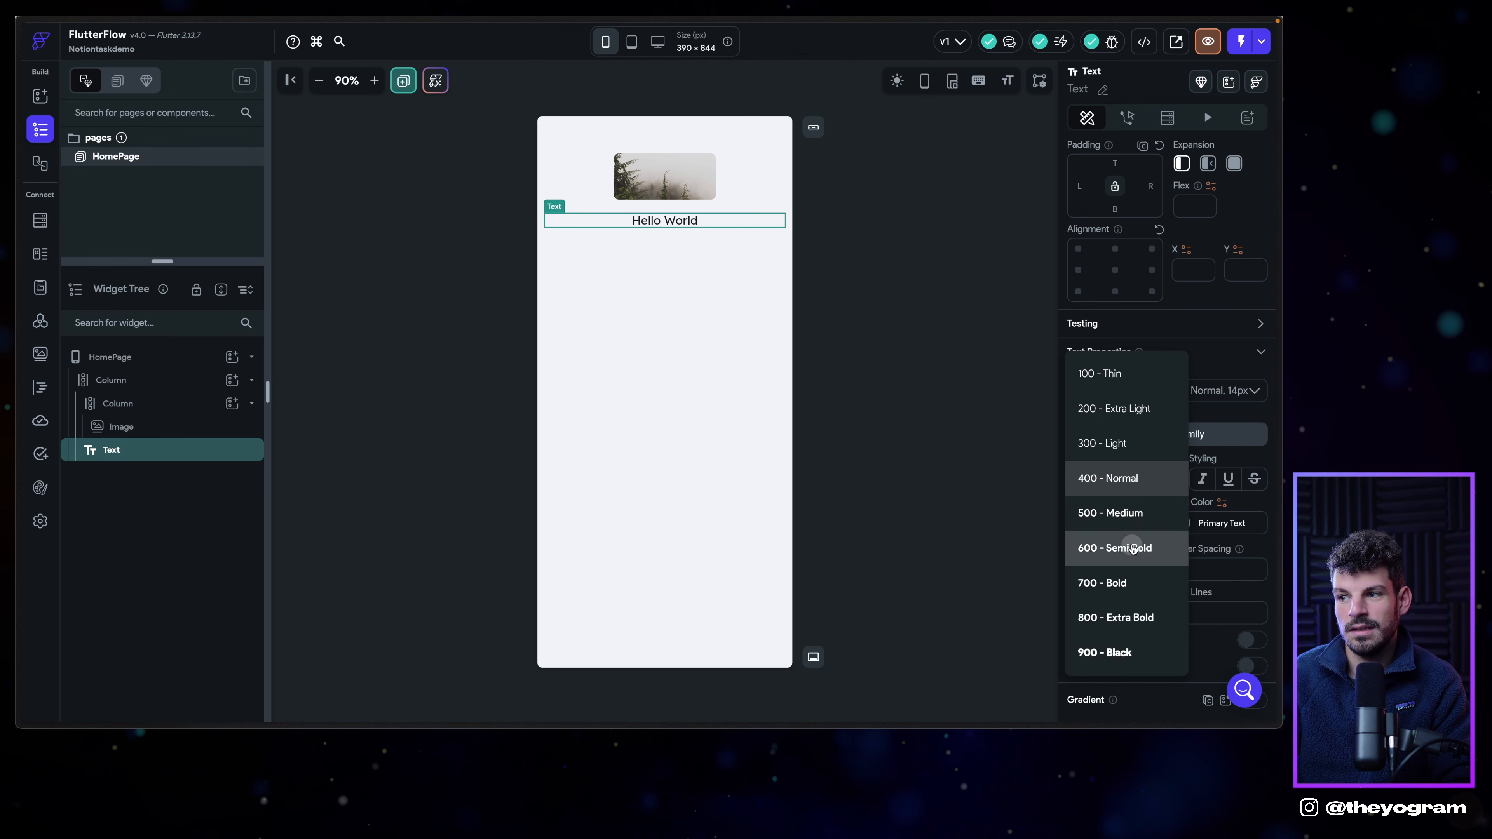
left_click(1131, 546)
Replace the Hello World text with "Bienvenue sur Notiontask".
scroll(1169, 376, "up", 5)
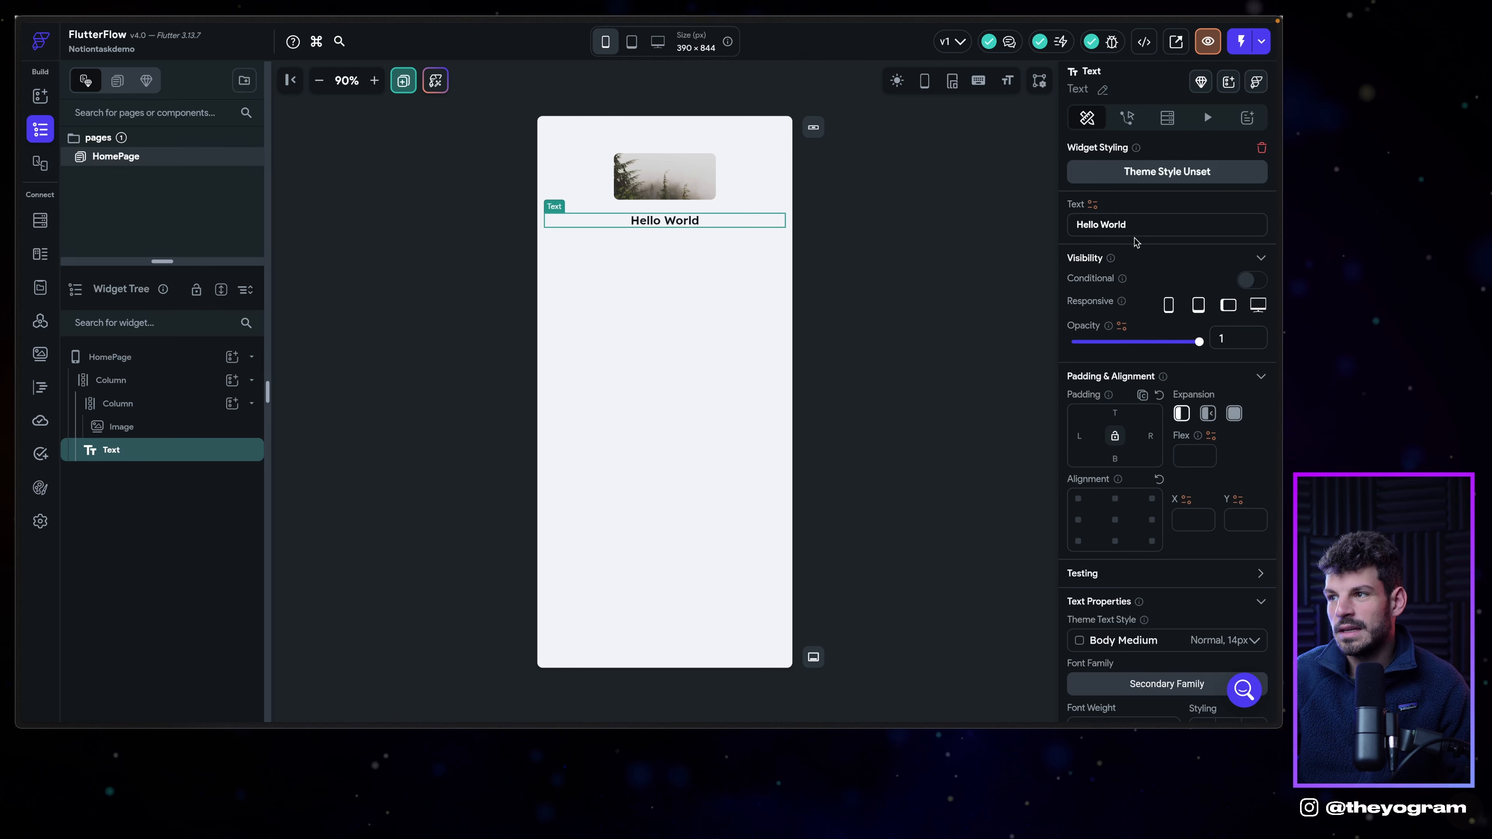
triple_click(1133, 224)
type("Bienvenue sur Notiontask")
left_click(730, 235)
Duplicate the "Bienvenue sur Notiontask" text directly below the original.
left_click(728, 221)
key("super+d")
left_click(729, 249)
left_click(728, 221)
left_click(928, 320)
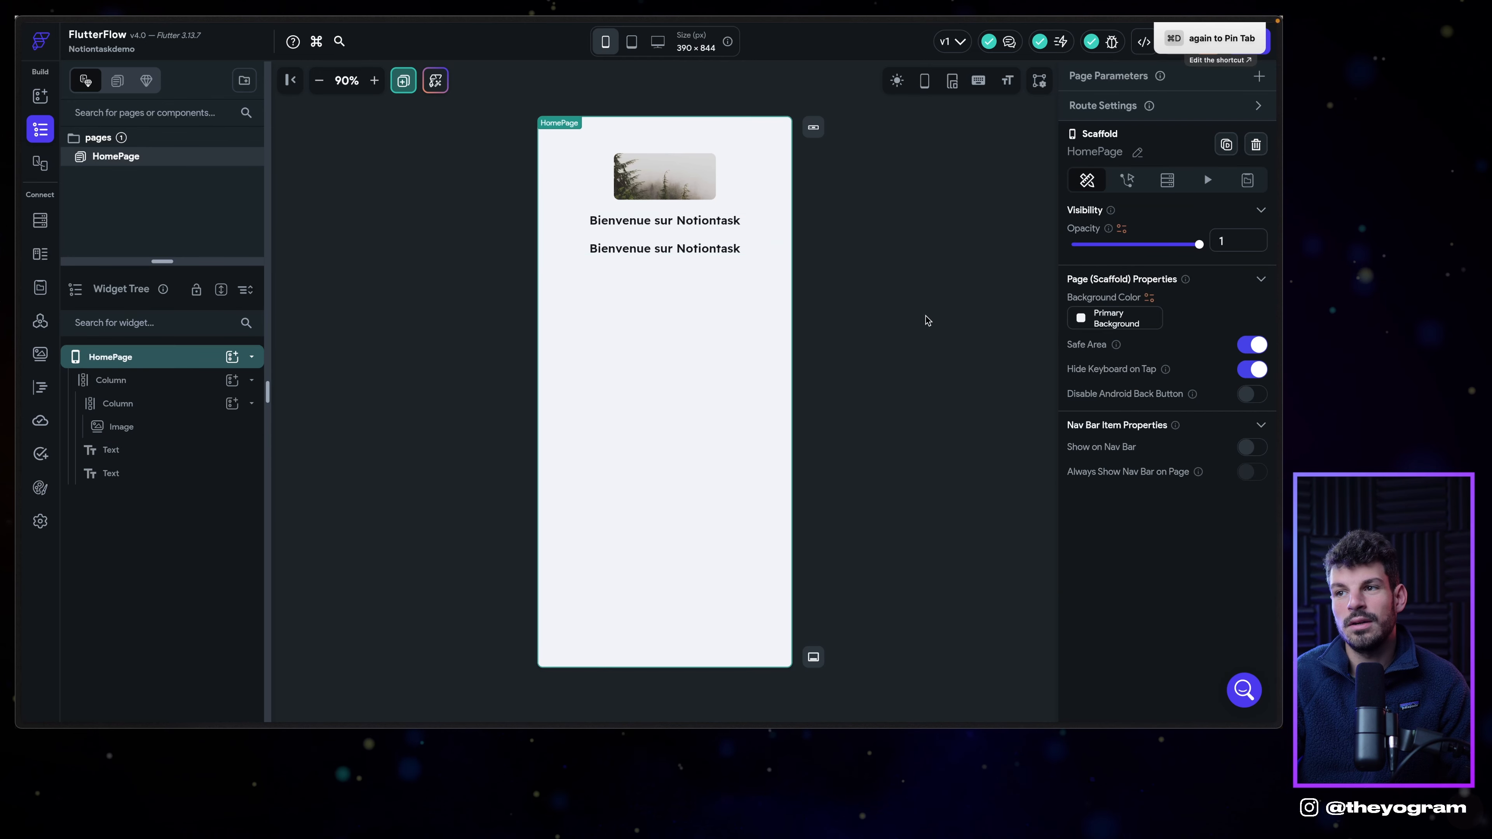
Give the lower text 400 - Normal weight and the wording "Pour accéder à vos bases de données Notion, nous avons besoin de votre ID.".
left_click(674, 249)
scroll(1169, 353, "down", 3)
left_click(1148, 544)
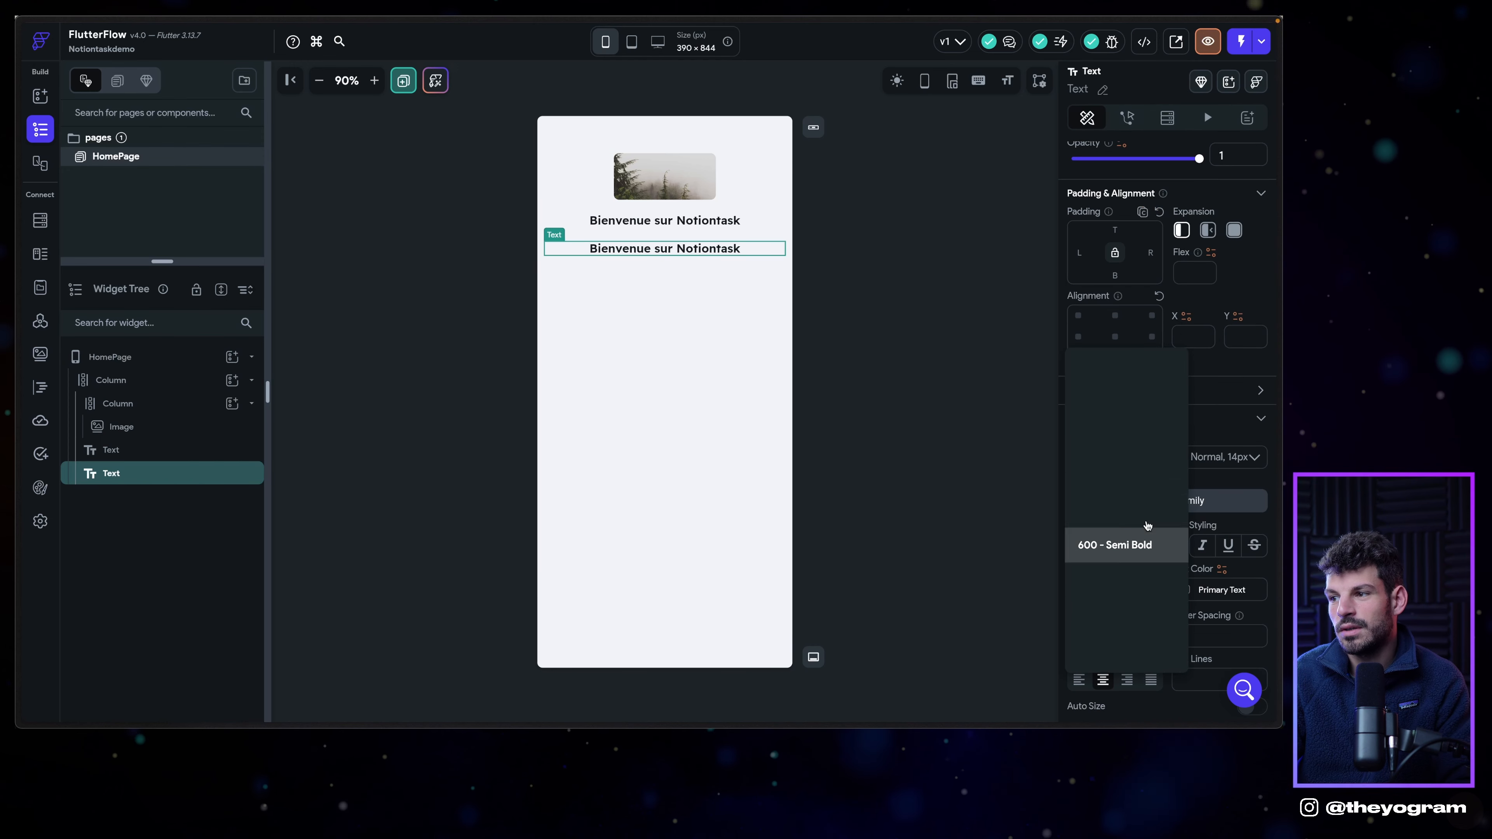
left_click(1093, 478)
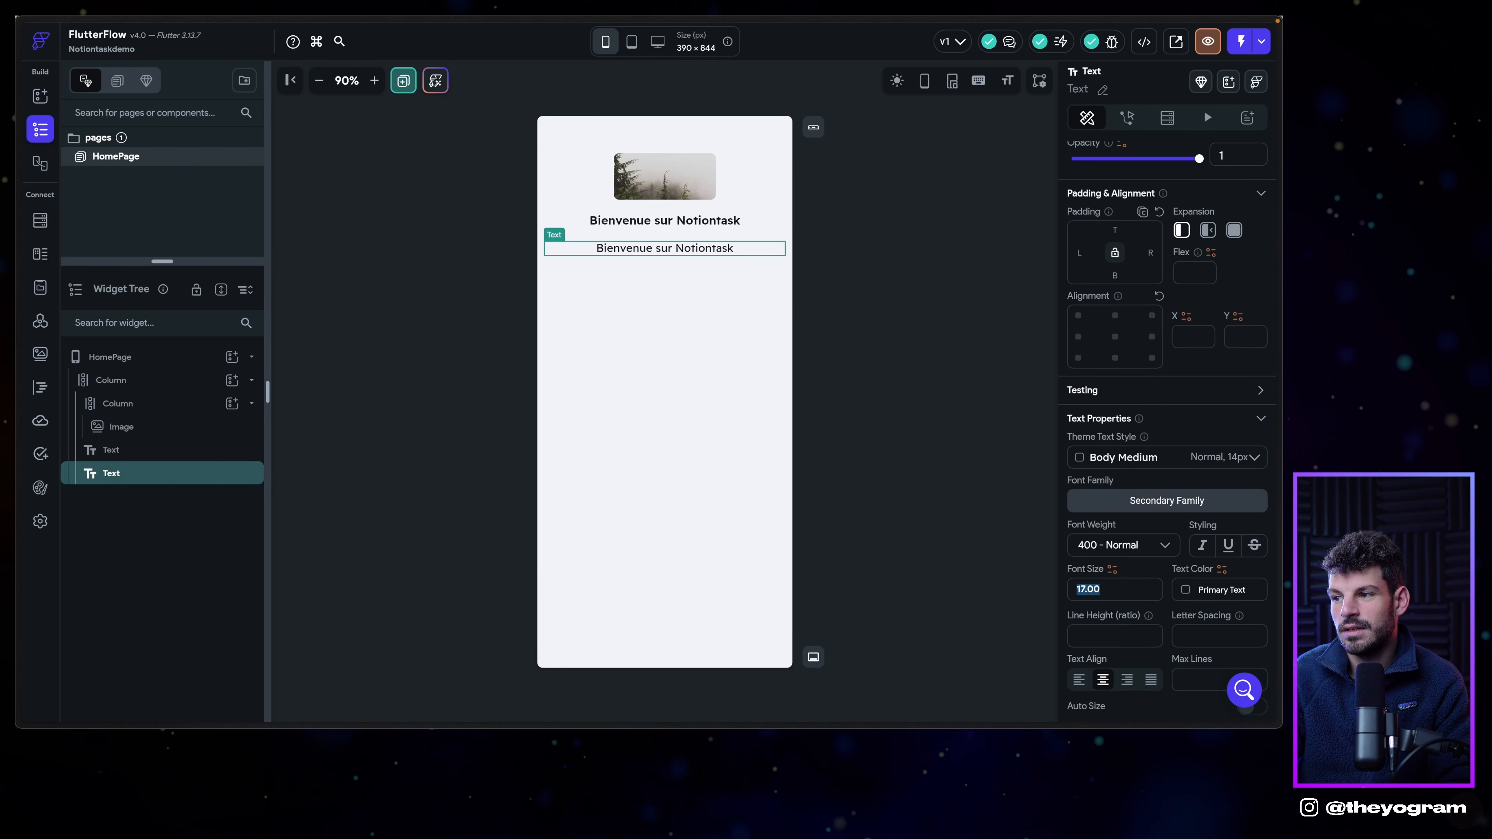
left_click(728, 270)
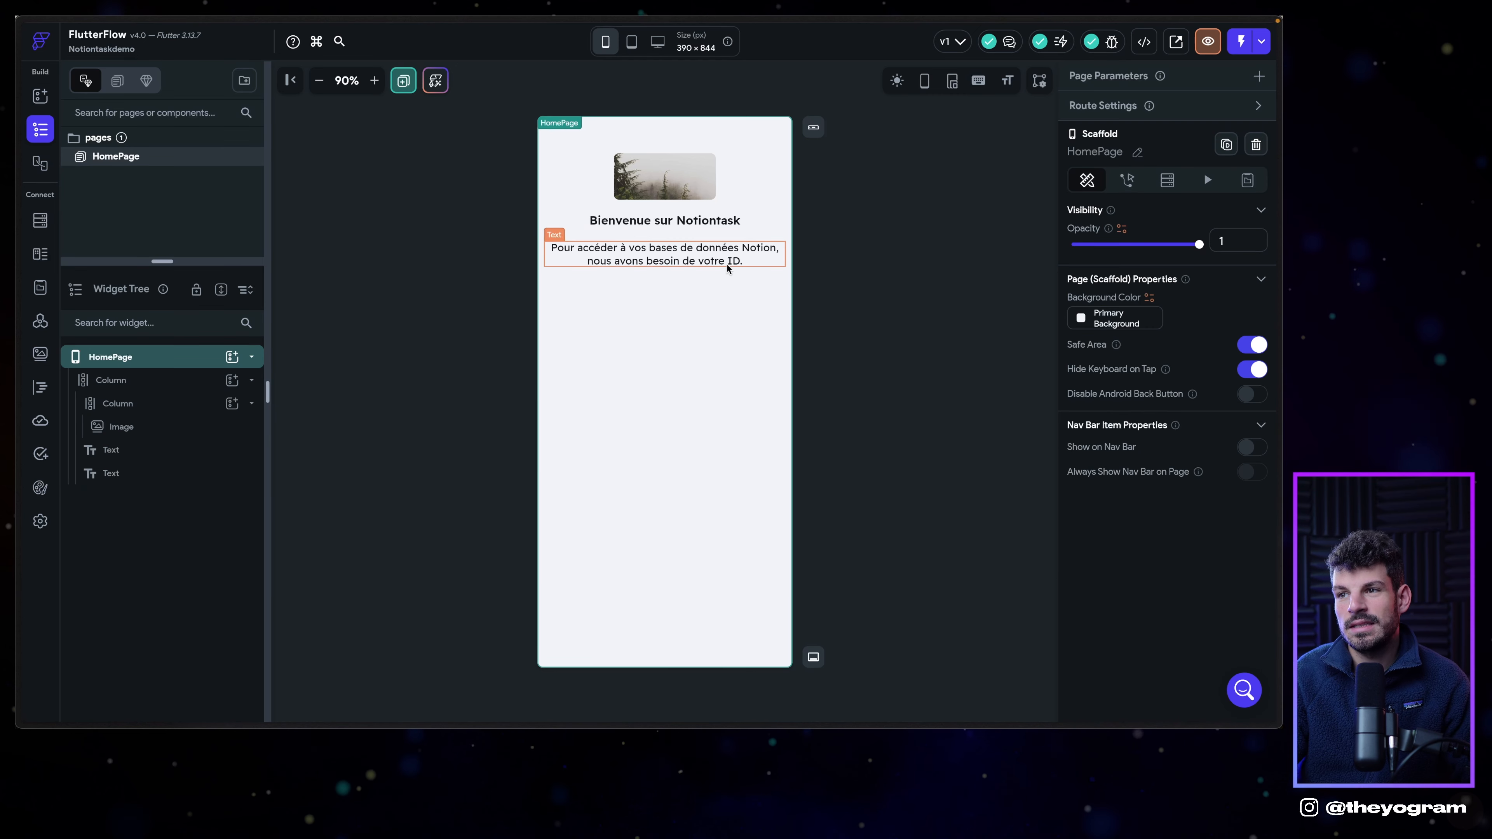
Edit the end of the lower text so it reads "nous avons besoin de votre secret ID.".
left_click(682, 279)
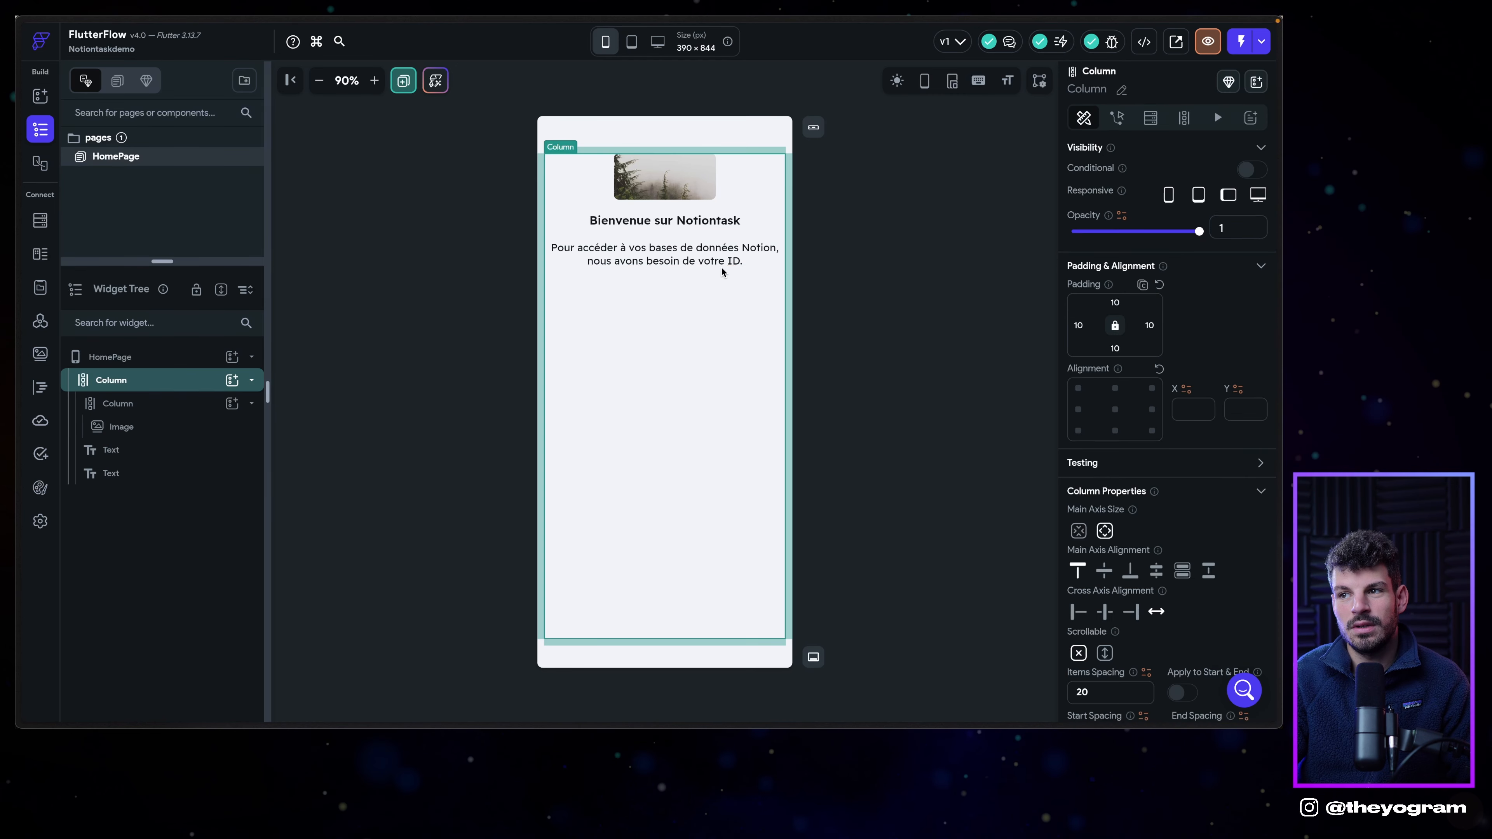
left_click(730, 264)
left_click(1228, 236)
type("secret ID.")
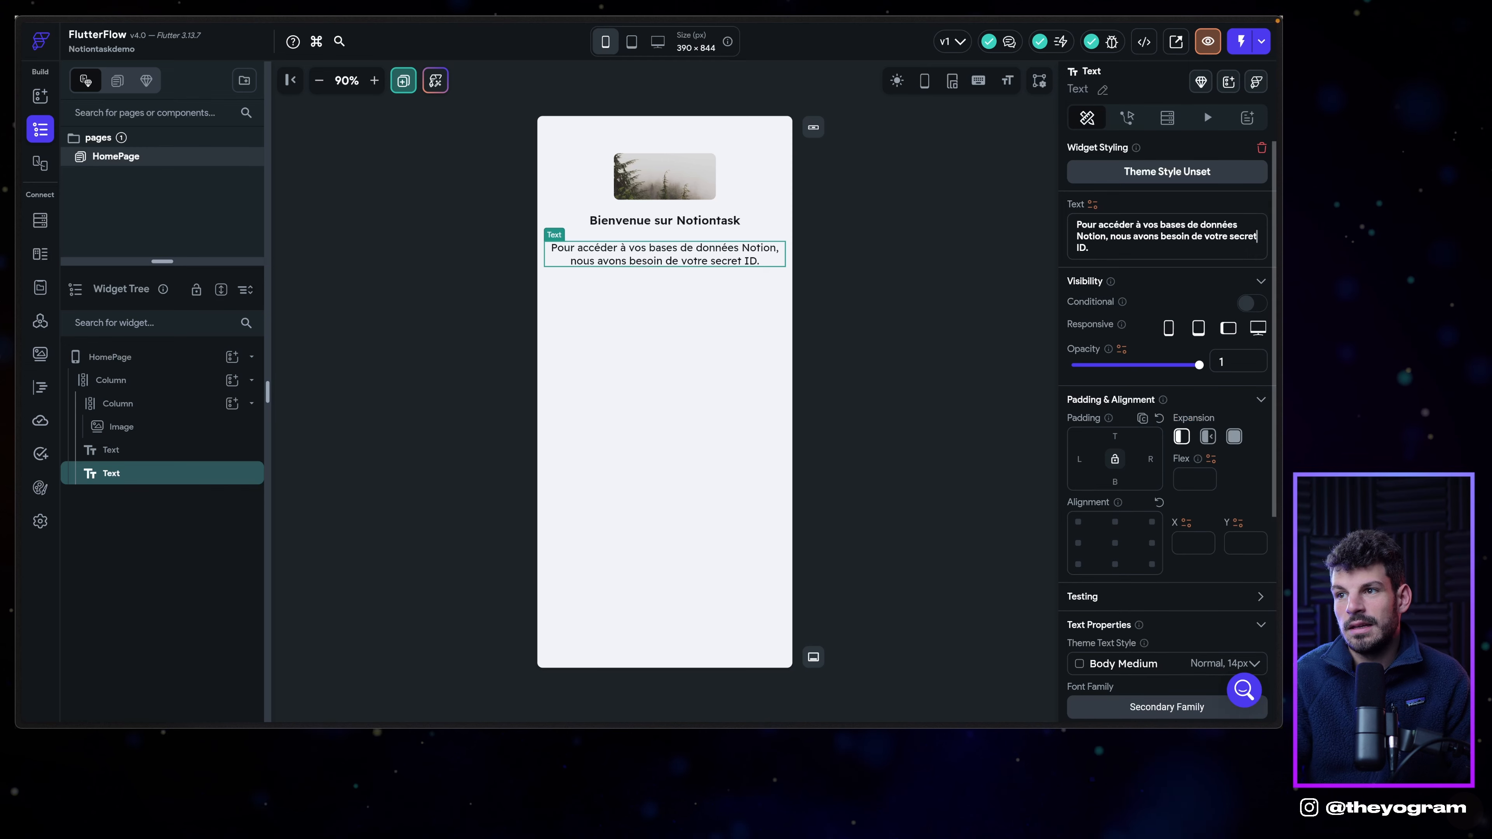
left_click(849, 320)
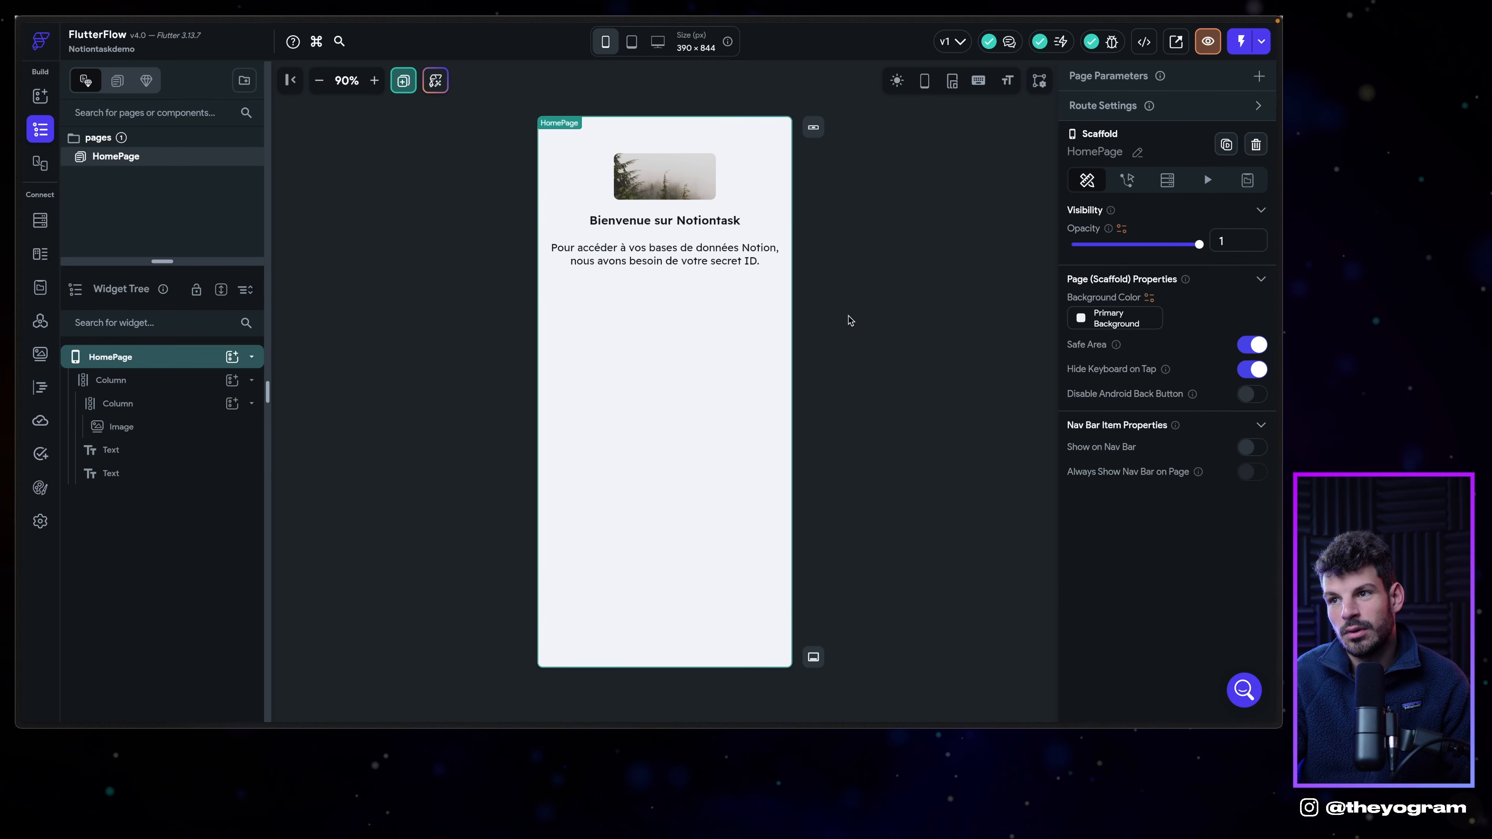
Search the widget library for "text" and place a TextField below the explanatory text on the home page.
left_click(620, 266)
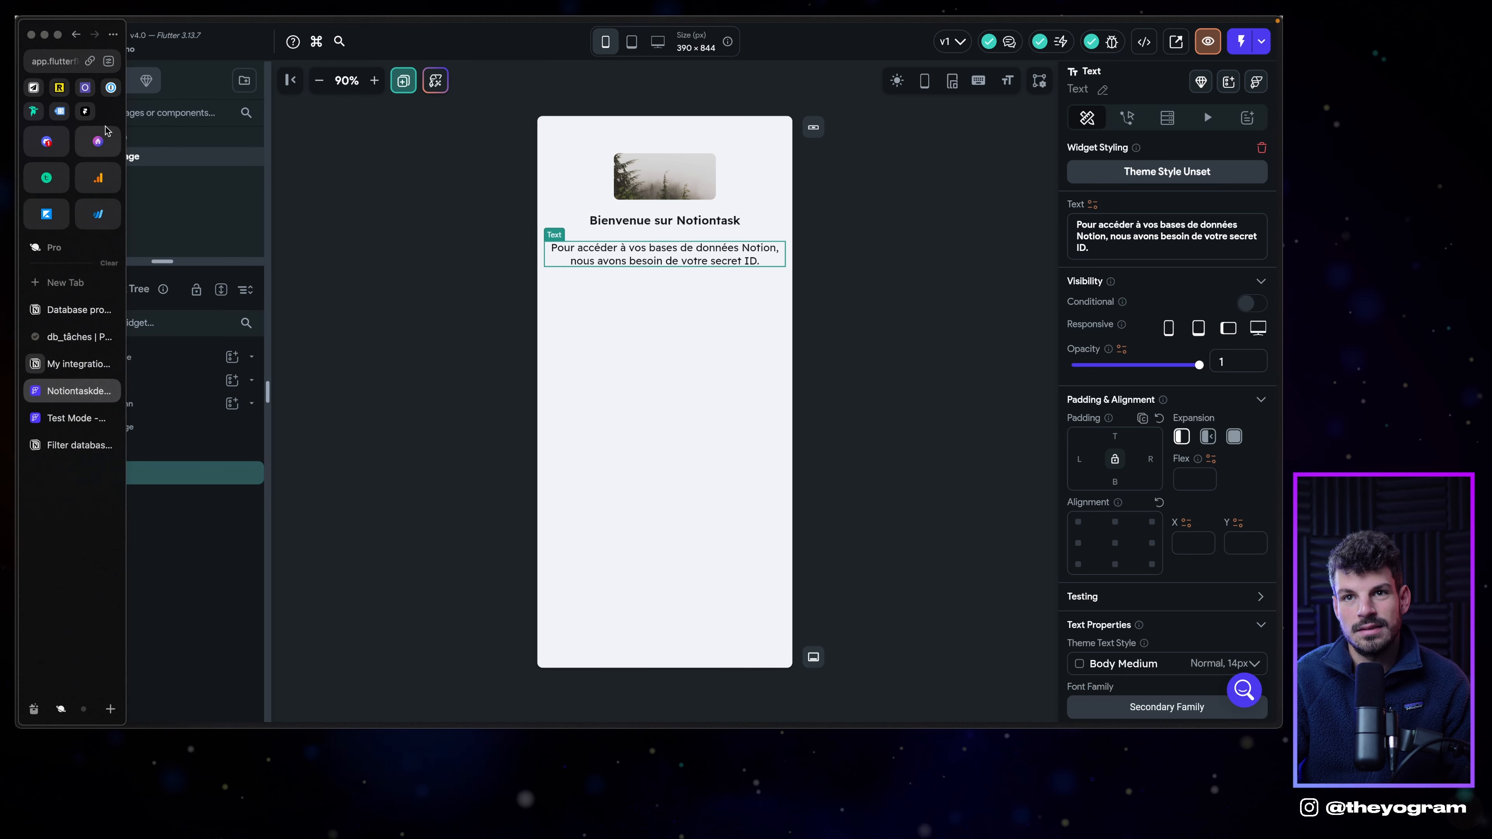
left_click(40, 96)
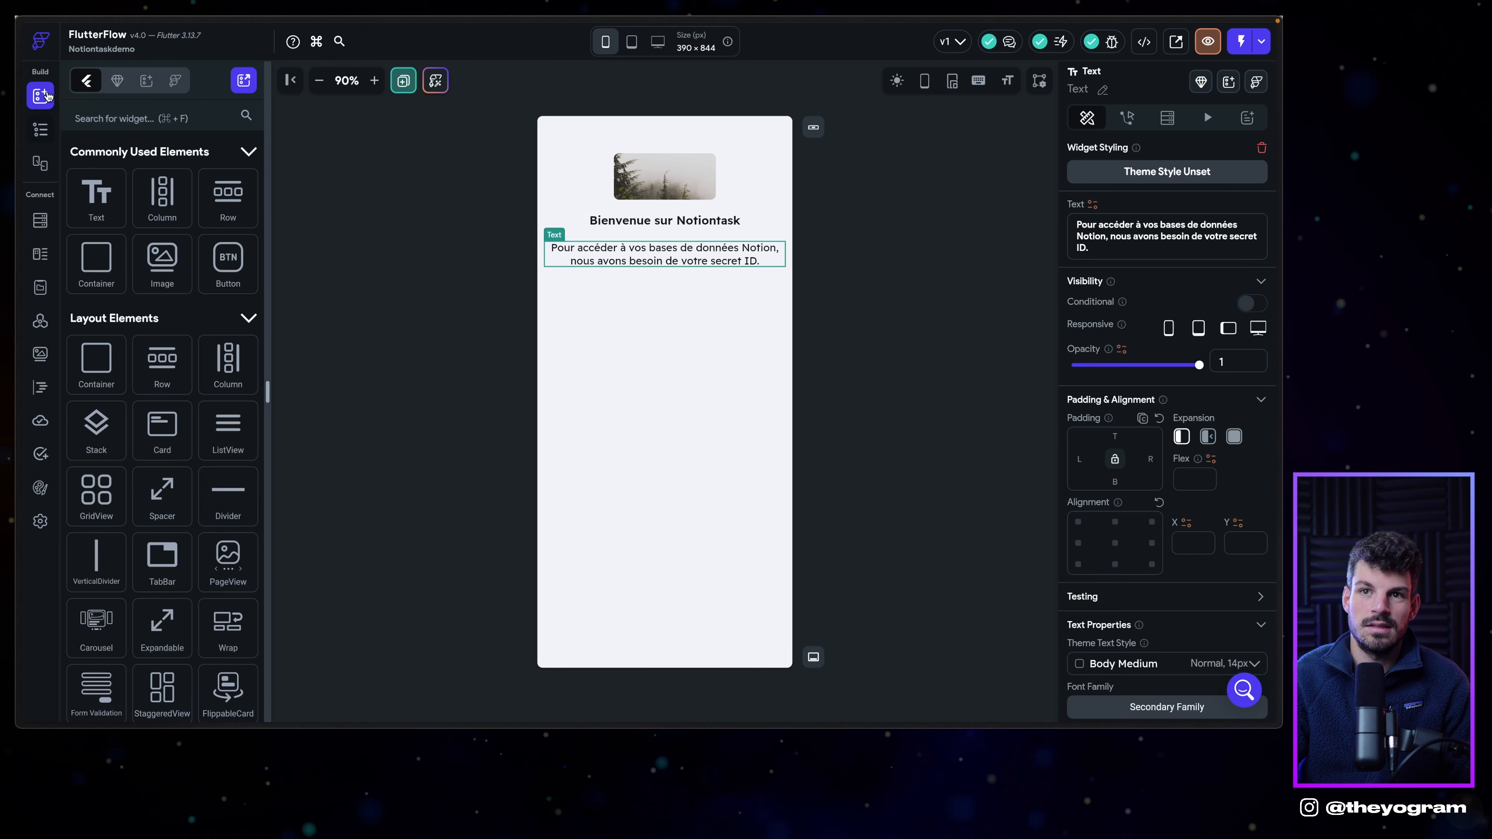
left_click(115, 126)
type("text")
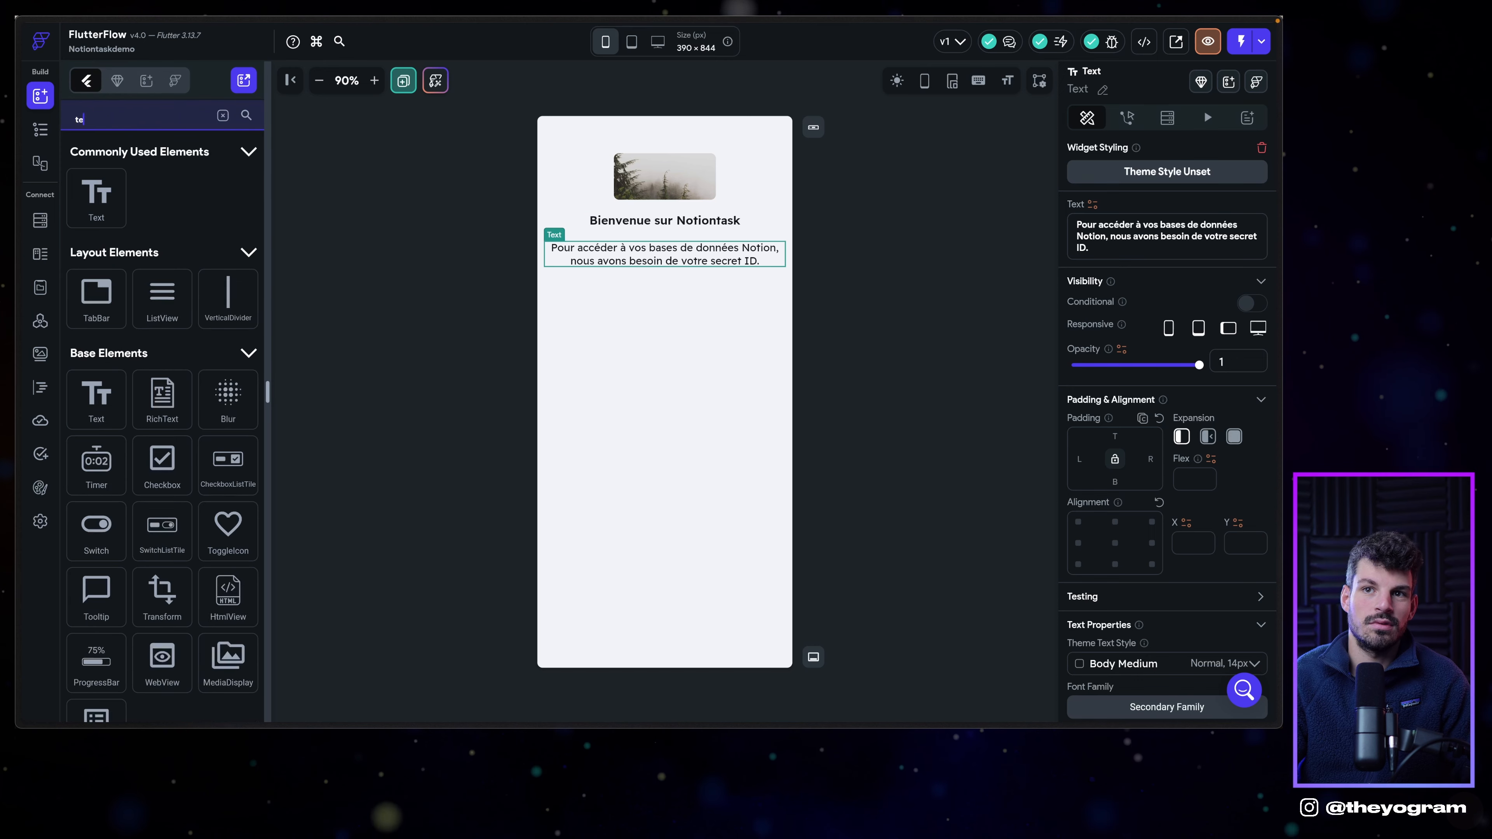
left_click_drag(97, 423, 693, 341)
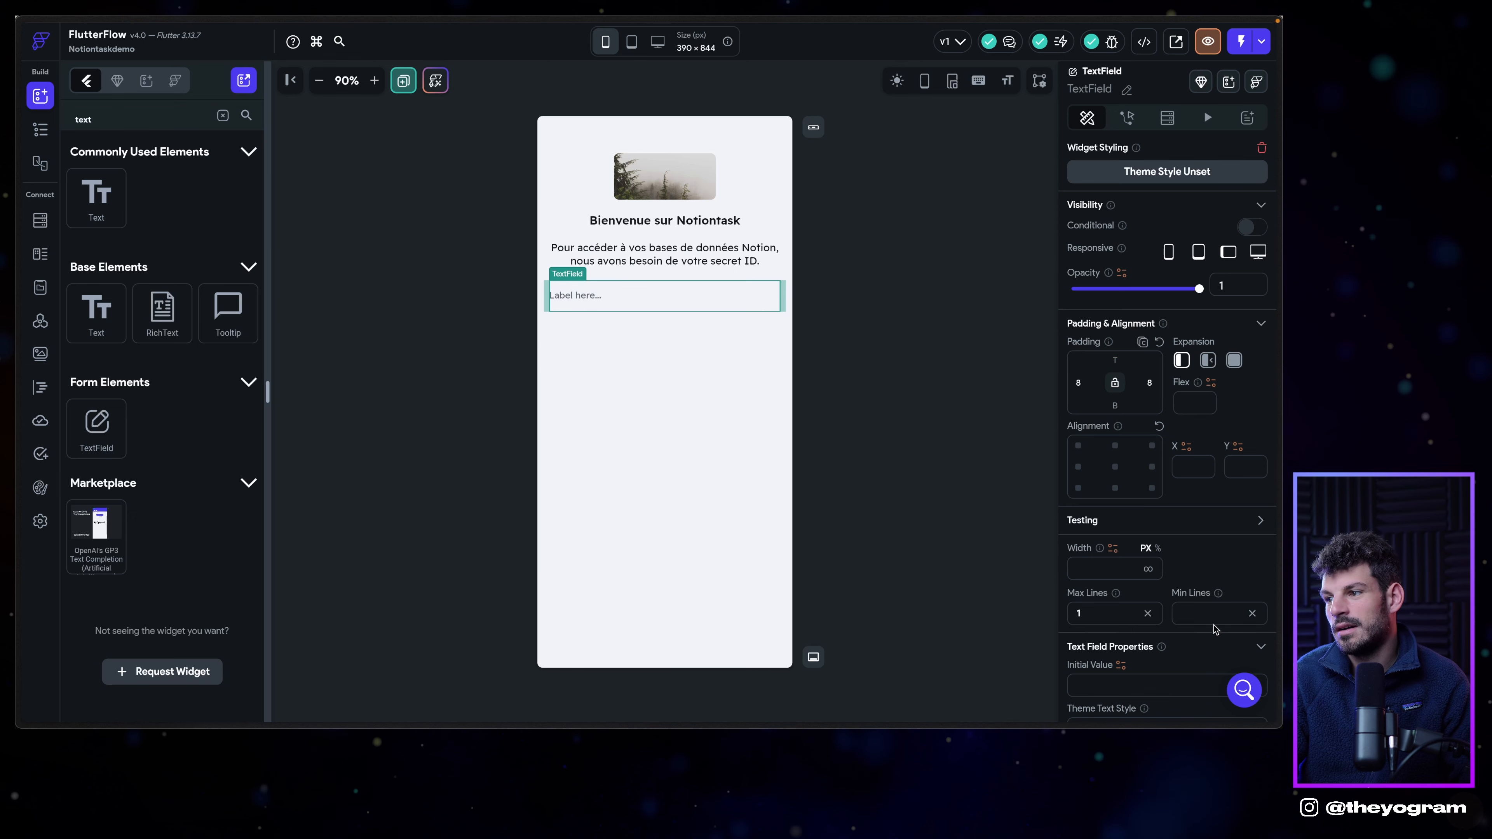
Give the TextField an outline border and the placeholder text "secret_xxxxxxxx".
scroll(1181, 600, "down", 5)
scroll(1181, 599, "down", 7)
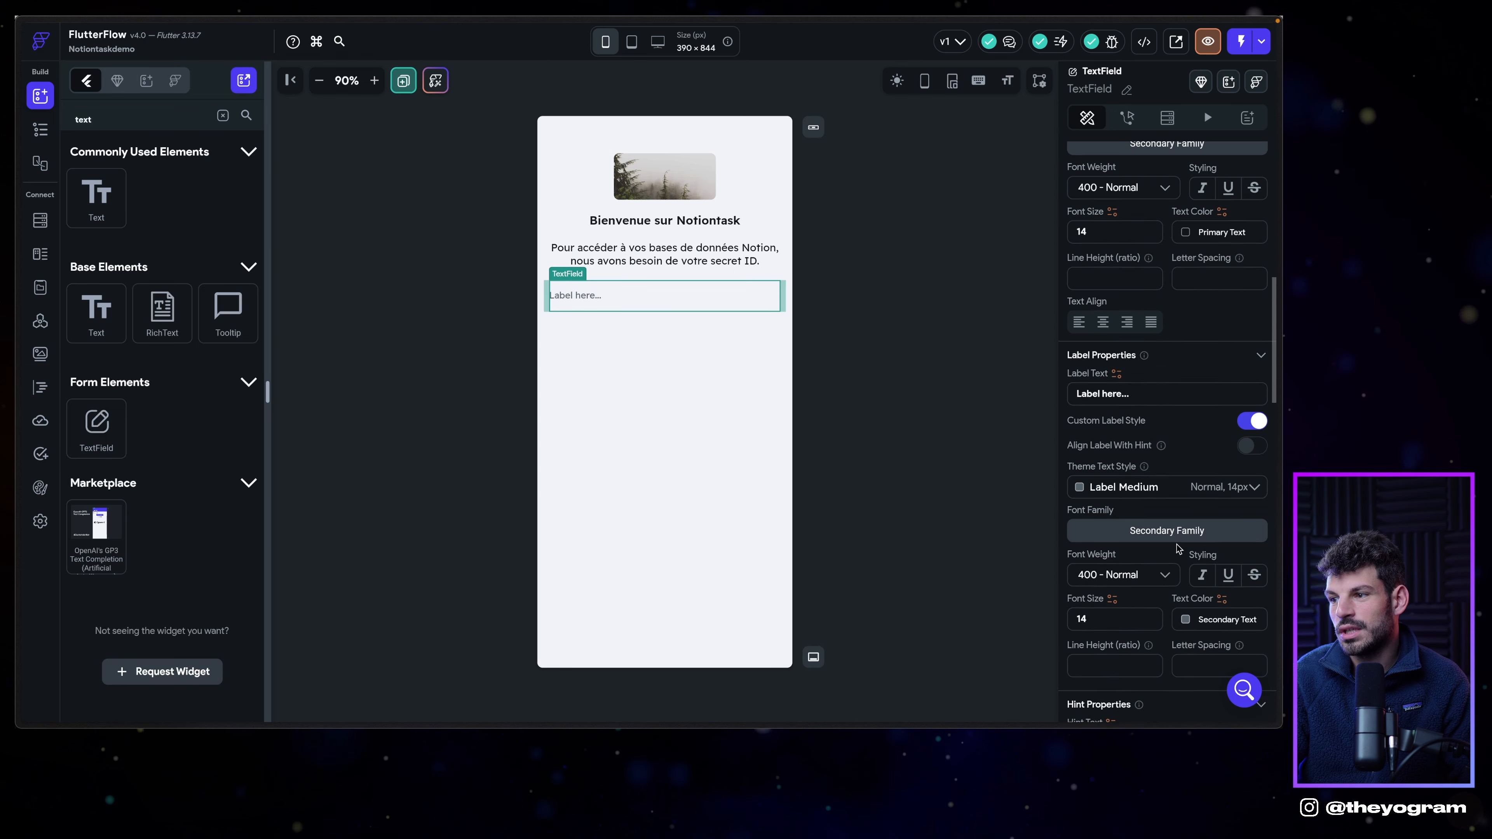
scroll(1164, 481, "down", 8)
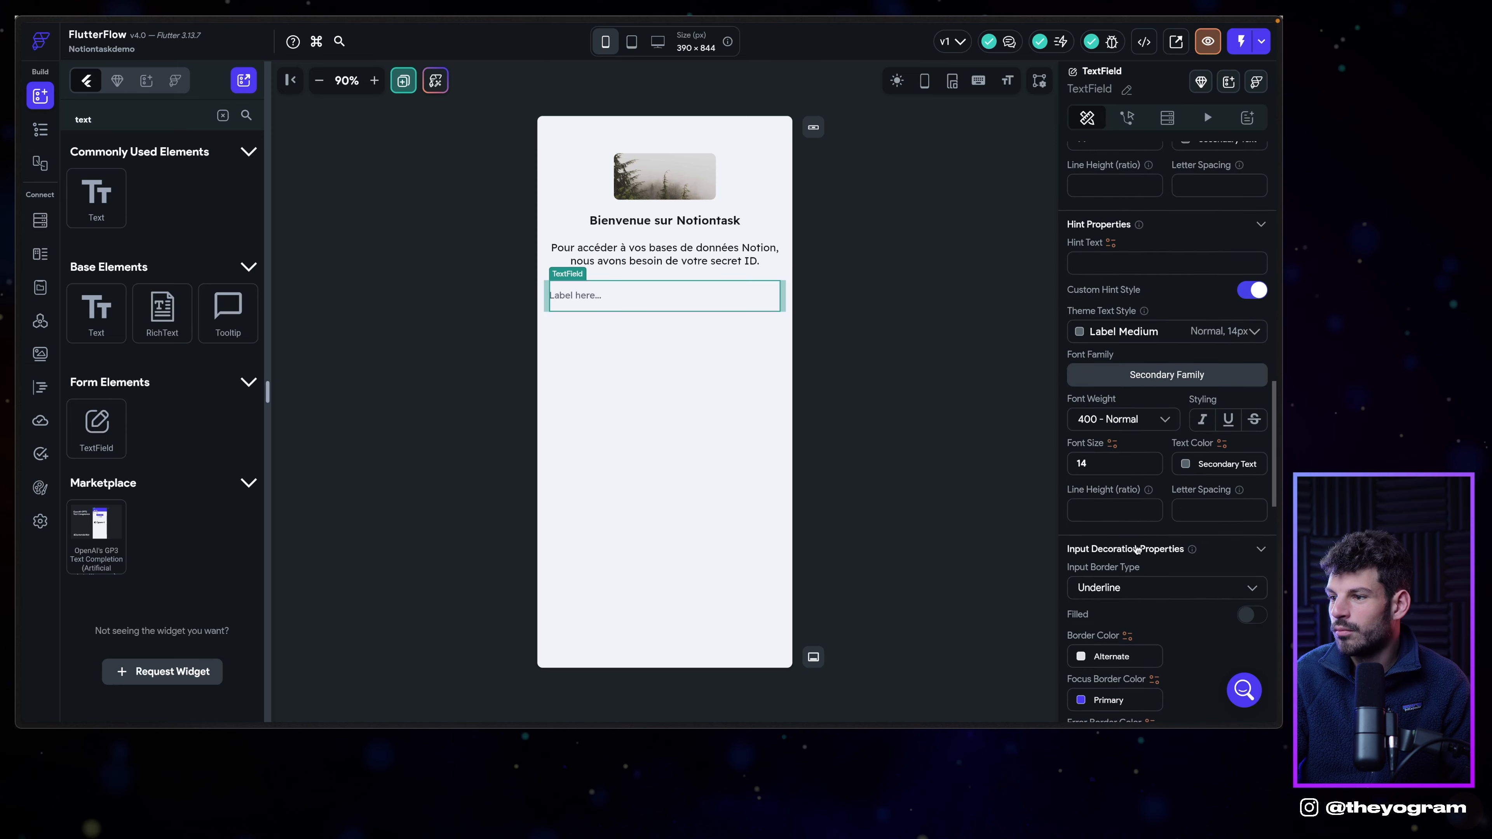
left_click(1128, 492)
left_click(1126, 559)
left_click(852, 433)
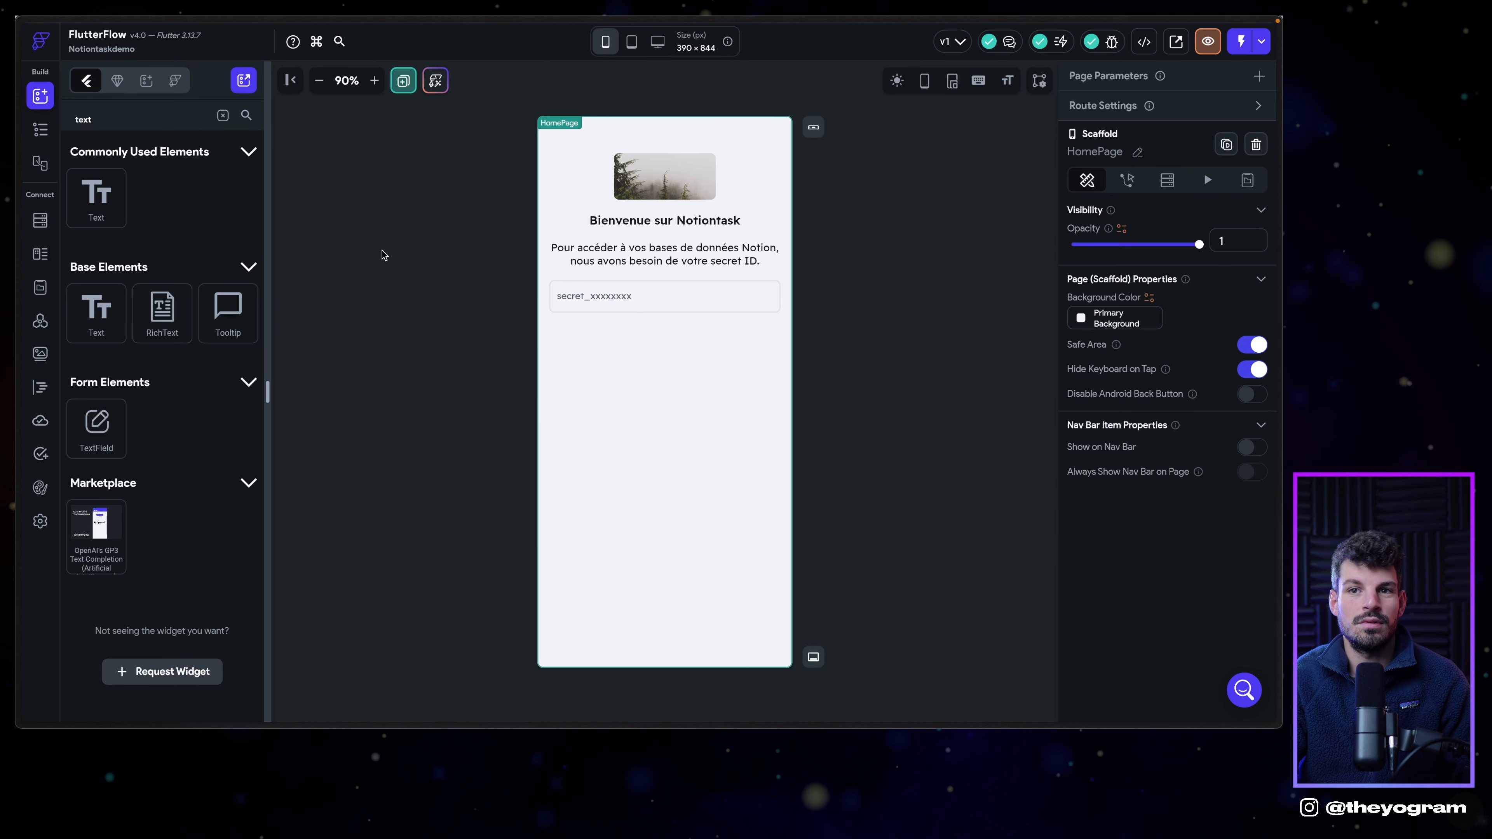
Search the widget library for "button" and place a Button below the TextField on the home page.
left_click(100, 124)
key("BackSpace")
key("BackSpace")
key("BackSpace")
key("BackSpace")
type("button")
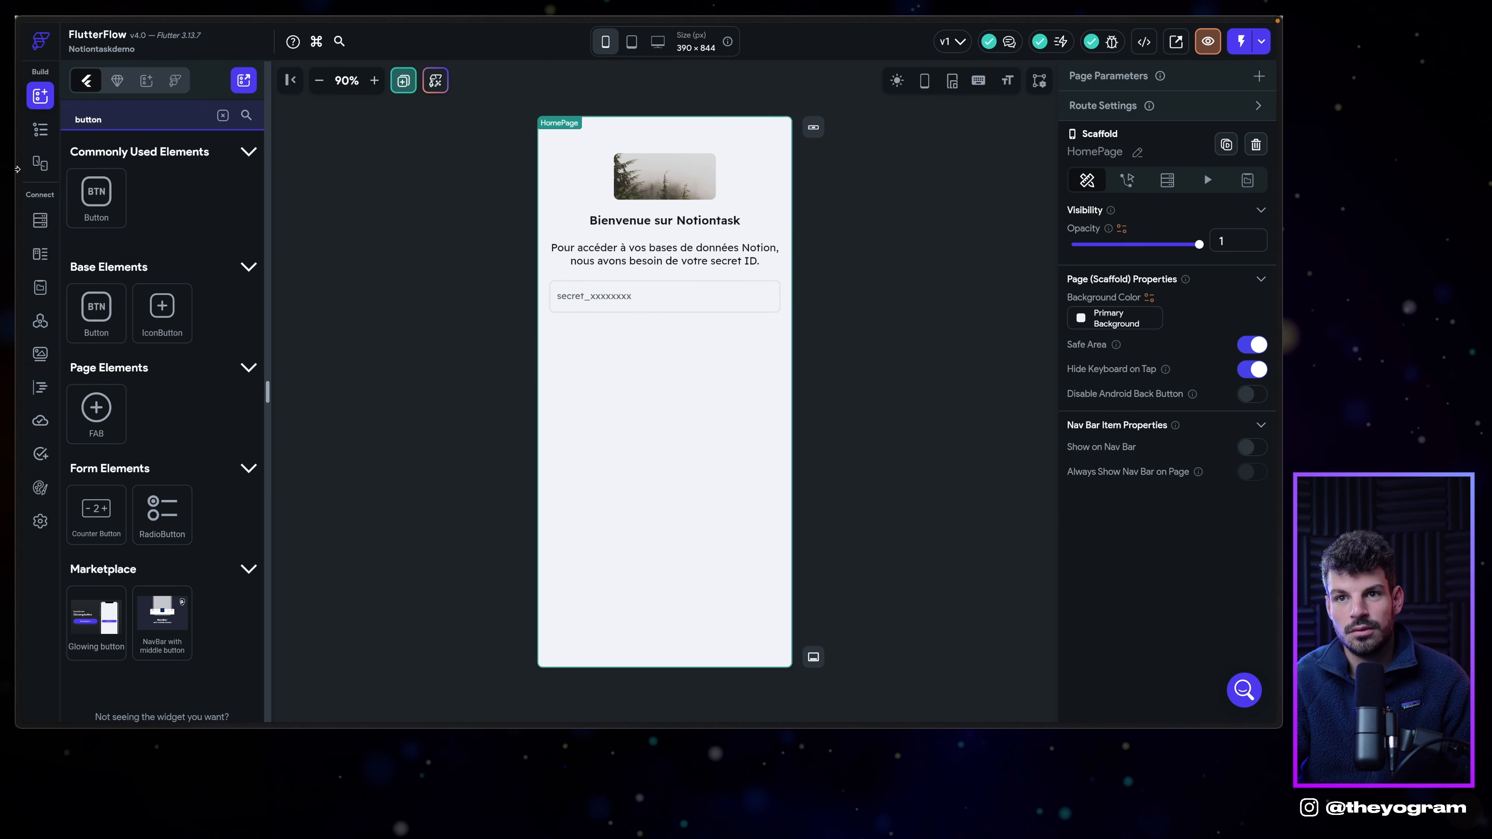
left_click(101, 221)
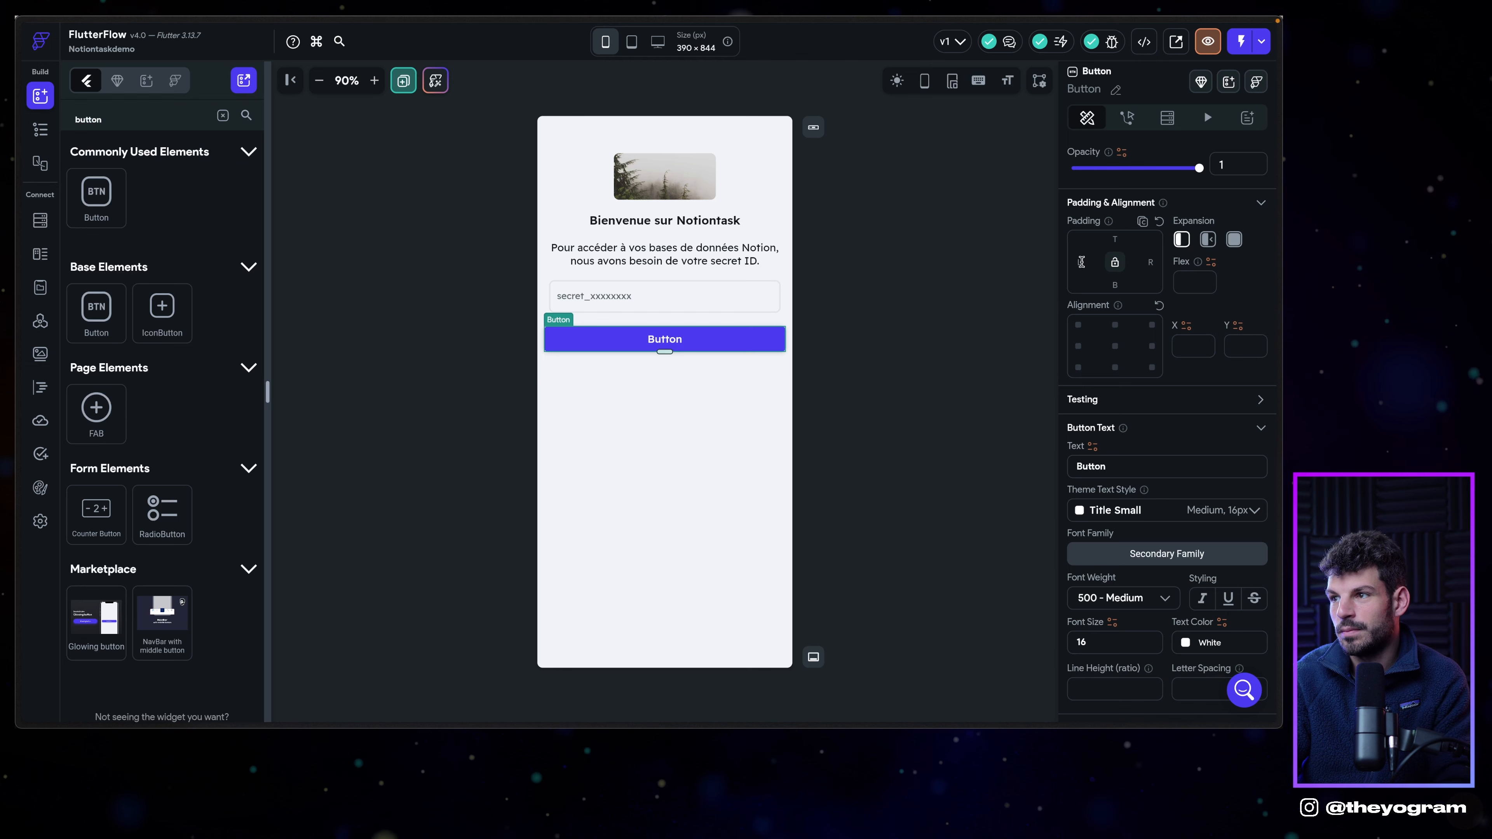
Format the button with left and right padding of 10, a height of about 50 px and the text "Valider".
left_click(1150, 261)
type("10")
left_click_drag(661, 353, 662, 358)
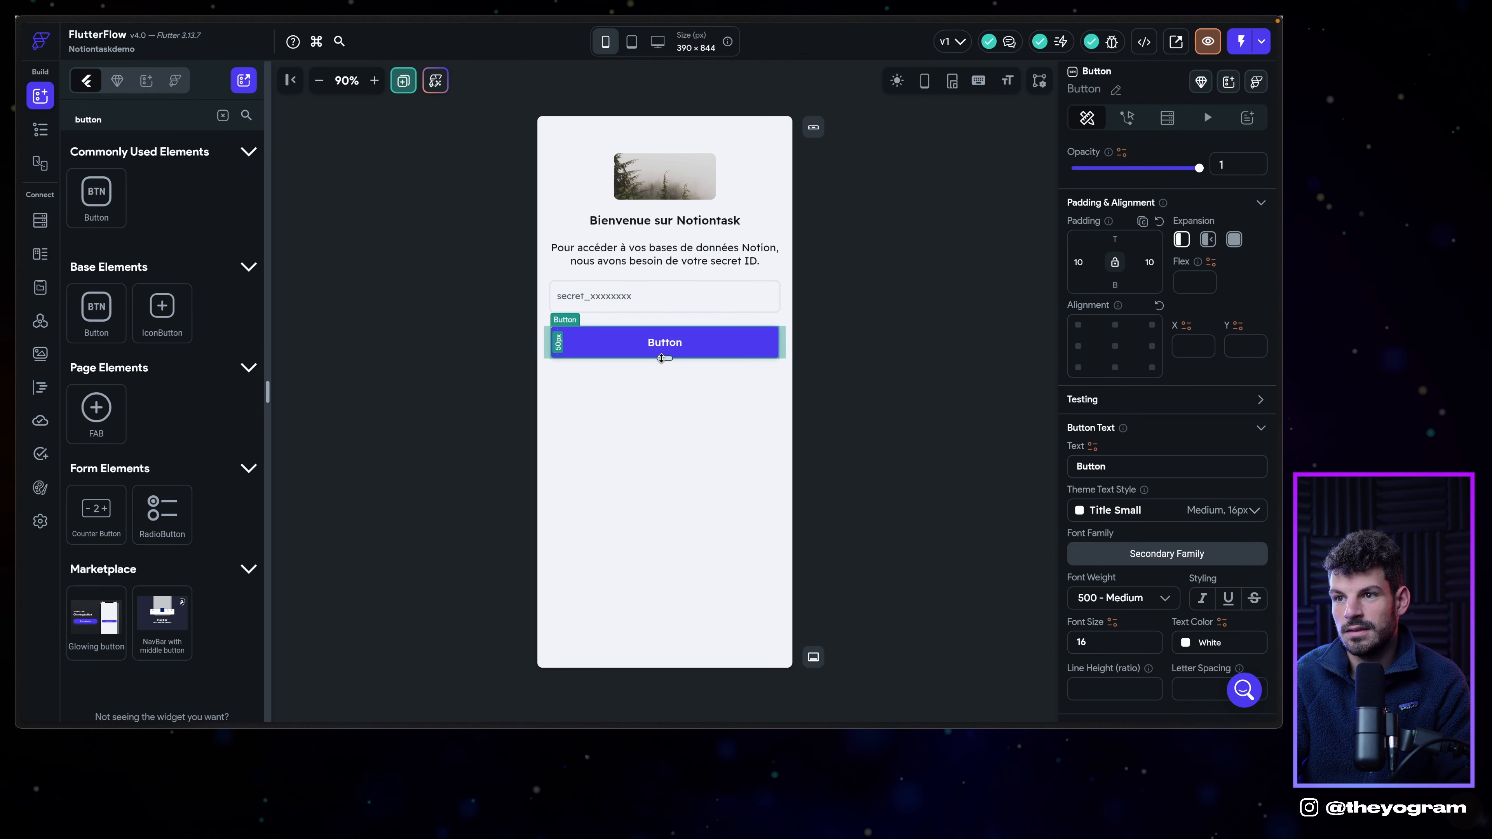
double_click(1167, 466)
type("Valider")
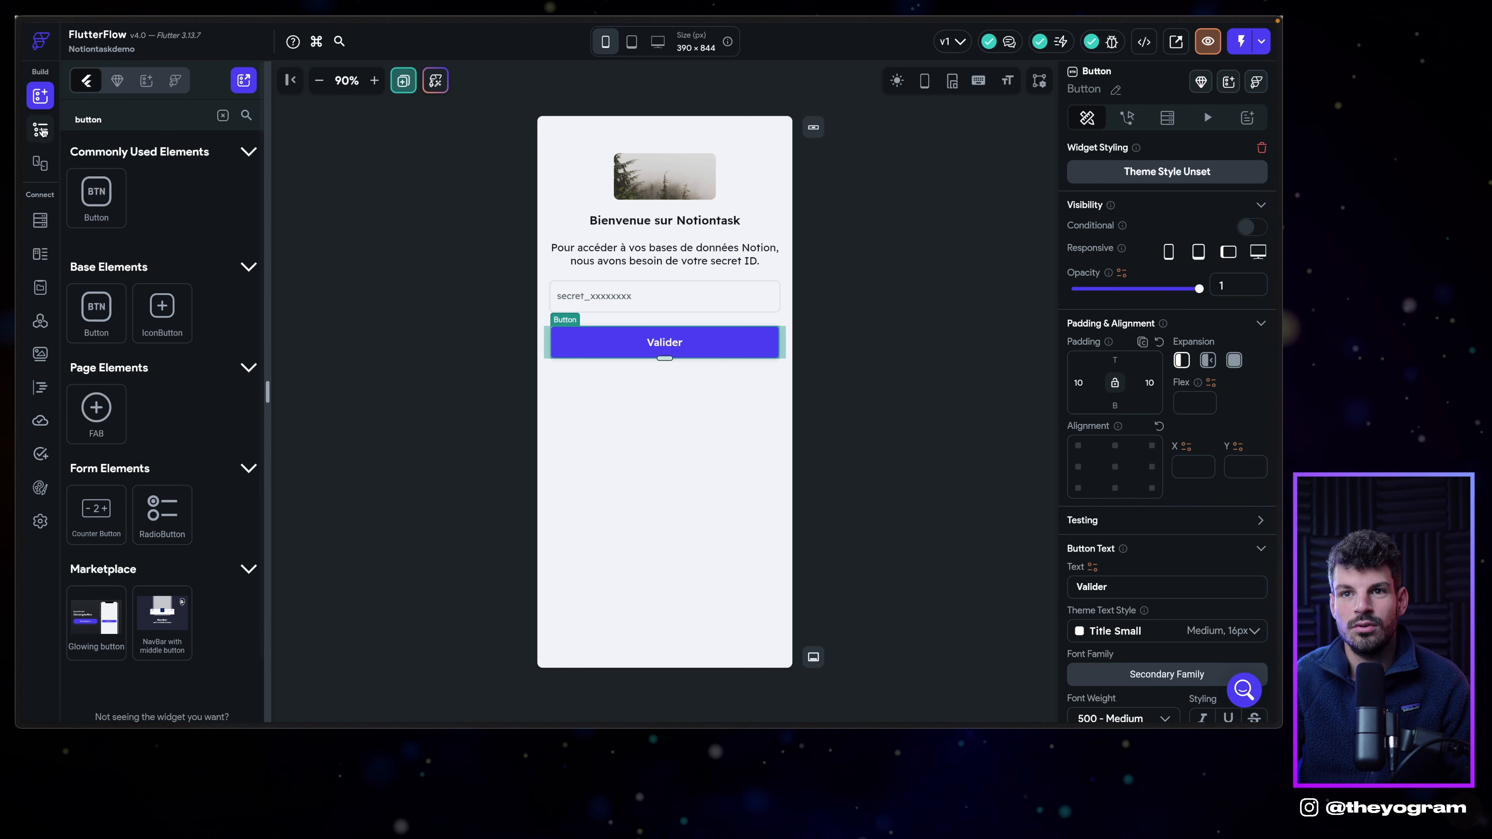
Duplicate the home page in the pages folder, naming the copy "databases" and the original "welcome".
left_click(40, 129)
right_click(121, 156)
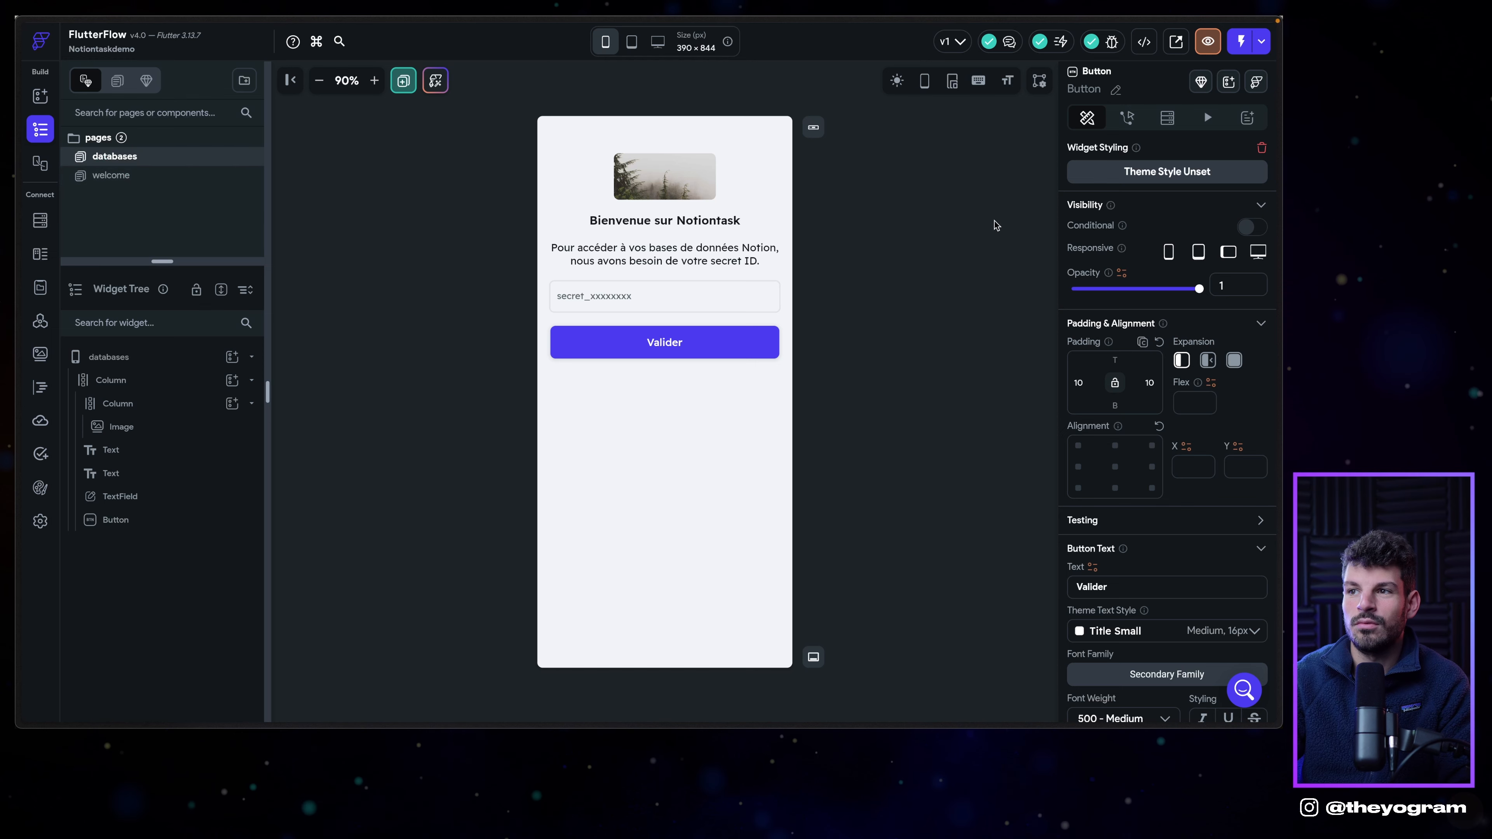
Reword the two texts as "Quelle est votre base de données?" and "Choisissez la base de données qui correspond à vos tâches, pour les intégrer à l'app".
left_click(618, 226)
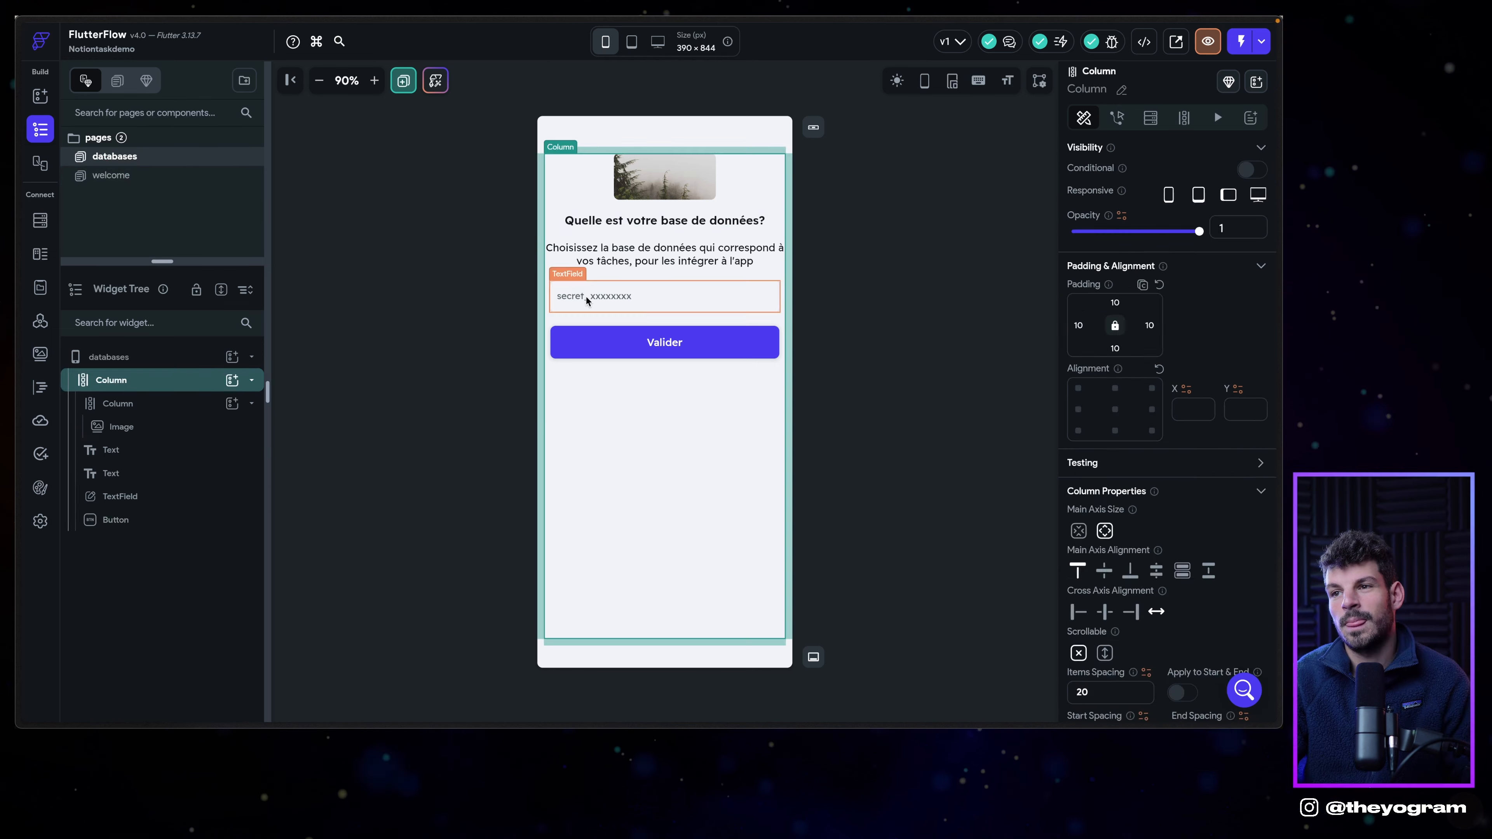
Delete the TextField and the Valider button from the databases page.
left_click(587, 300)
key("Delete")
left_click(586, 297)
key("Delete")
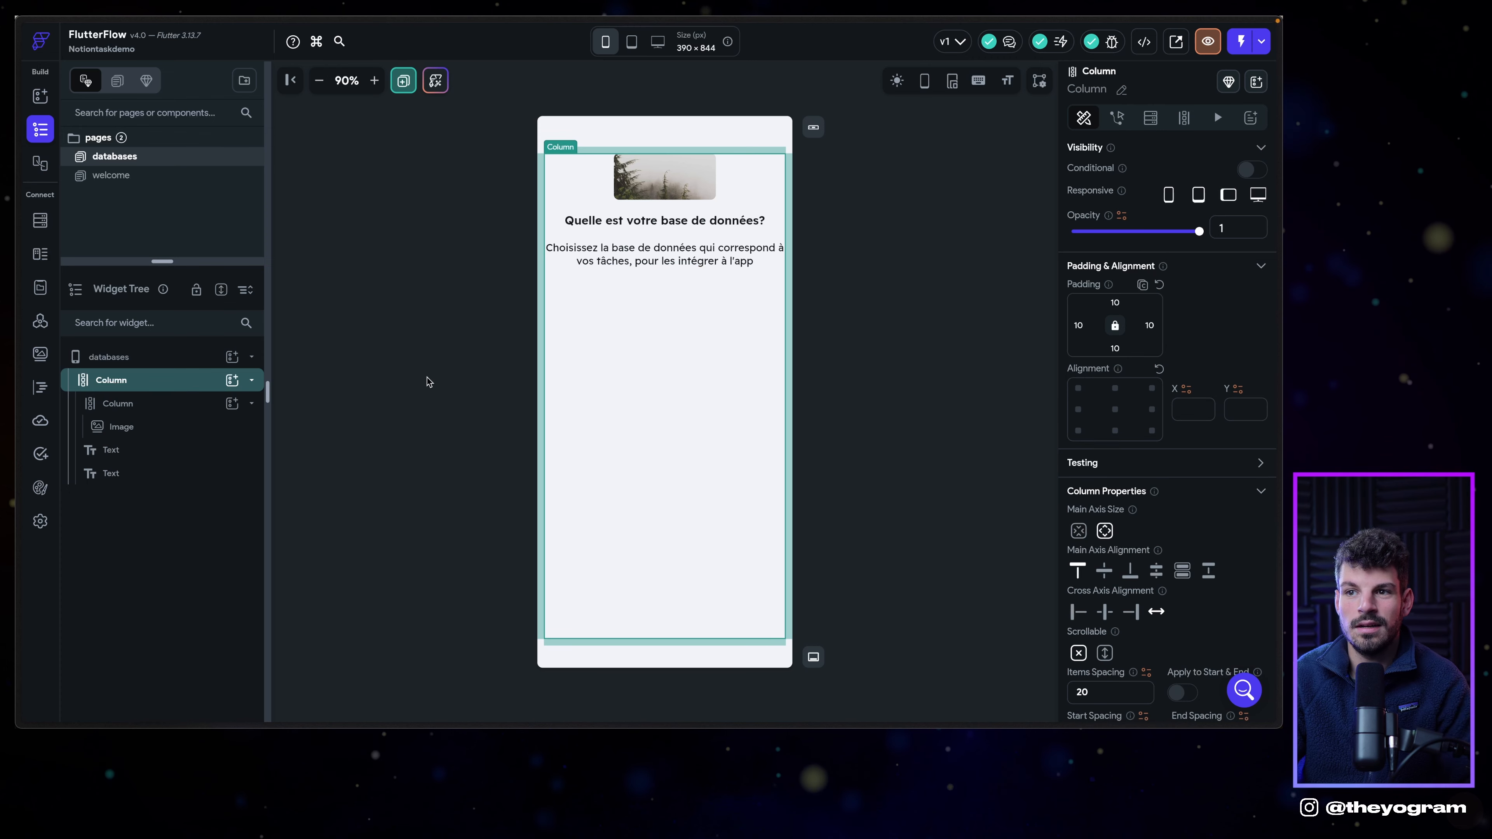
Search for "list" and add a ListView to the databases page's main Column, below the explanatory text.
left_click(232, 379)
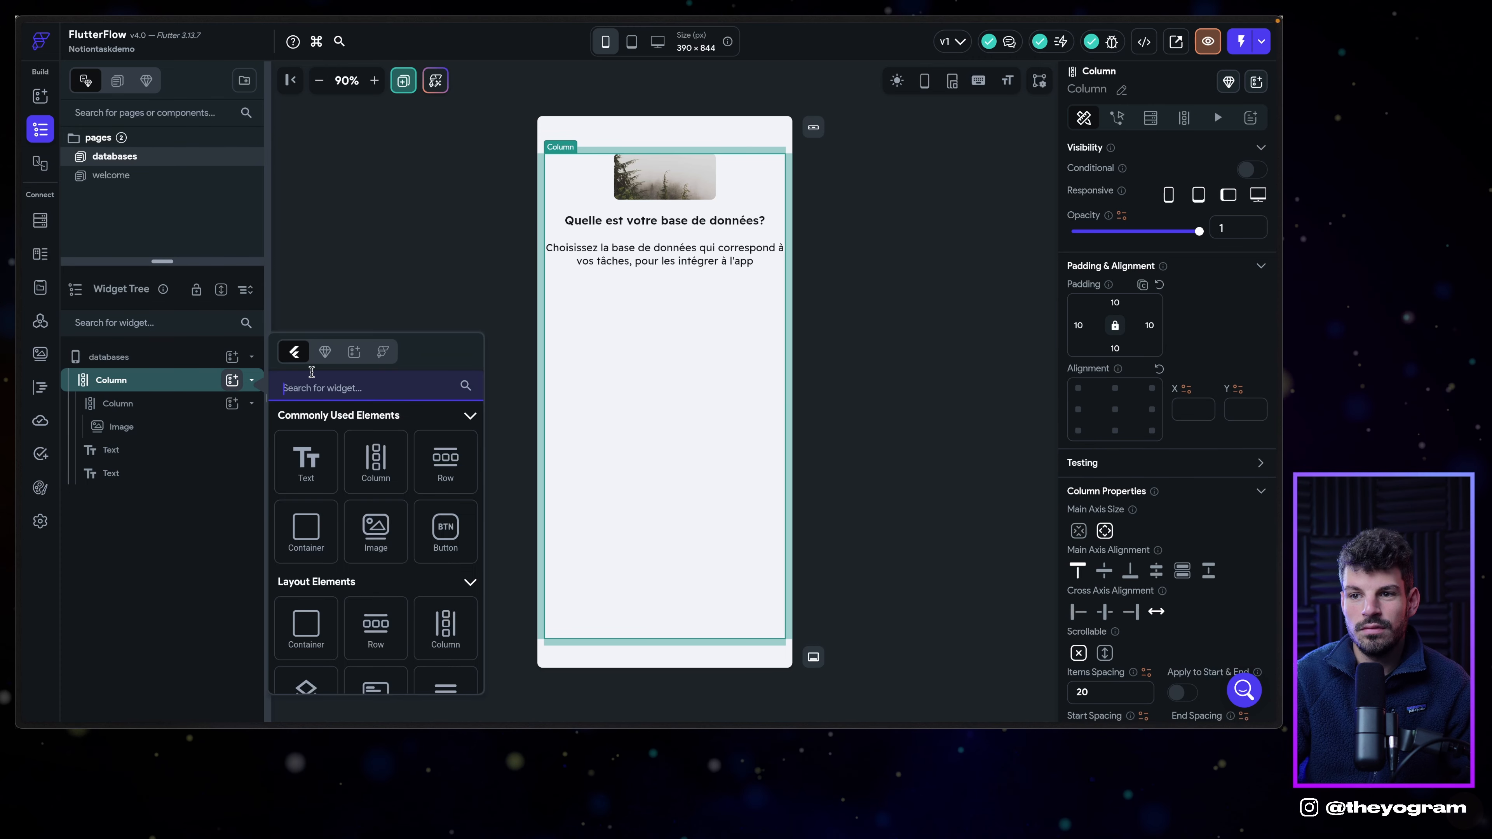
type("list")
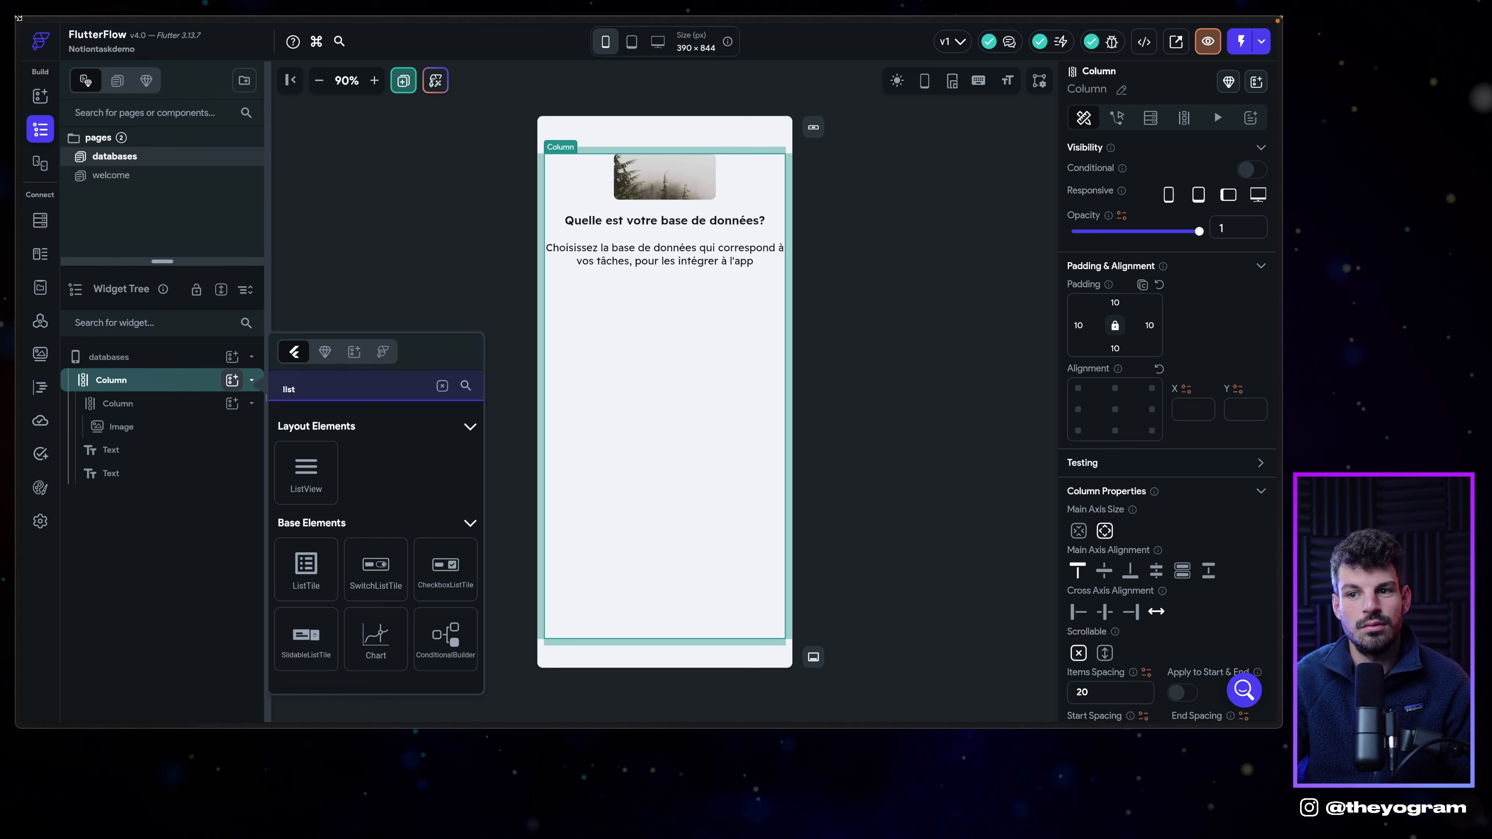
left_click(324, 465)
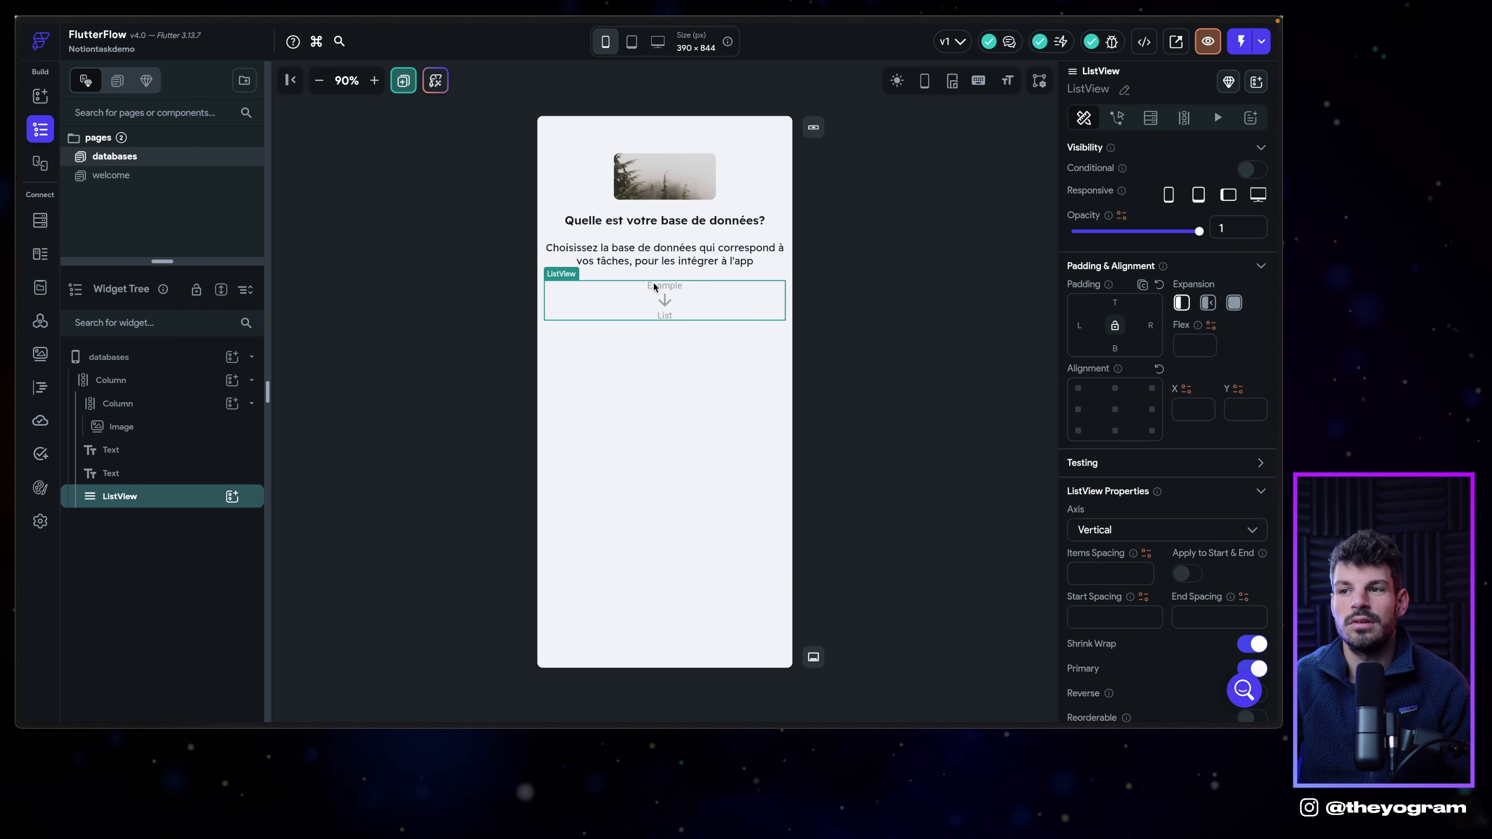
Add a Container inside the ListView and reduce its height to about 59 px.
left_click(232, 497)
type("contain")
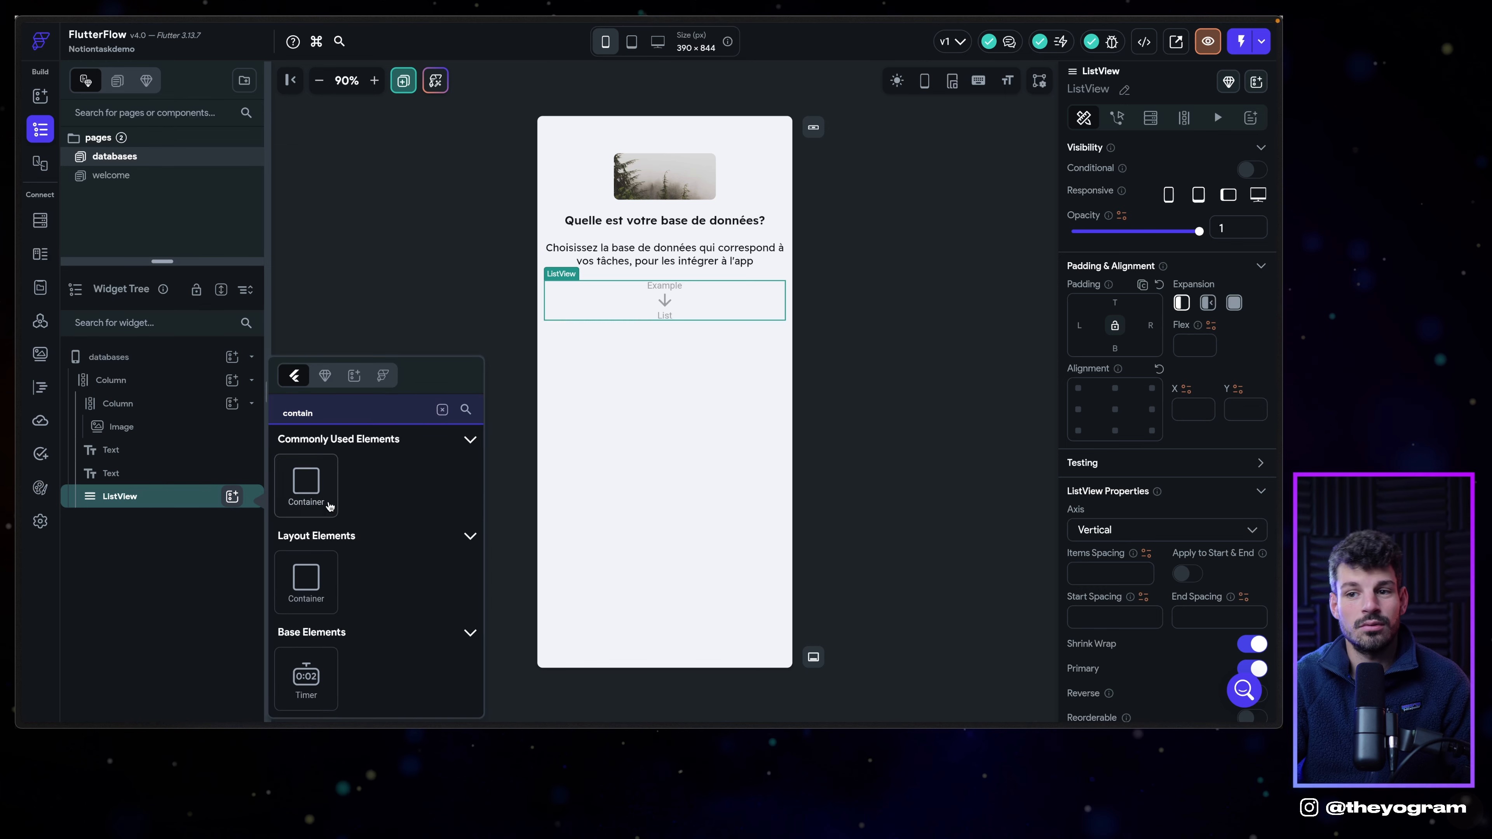
left_click(306, 486)
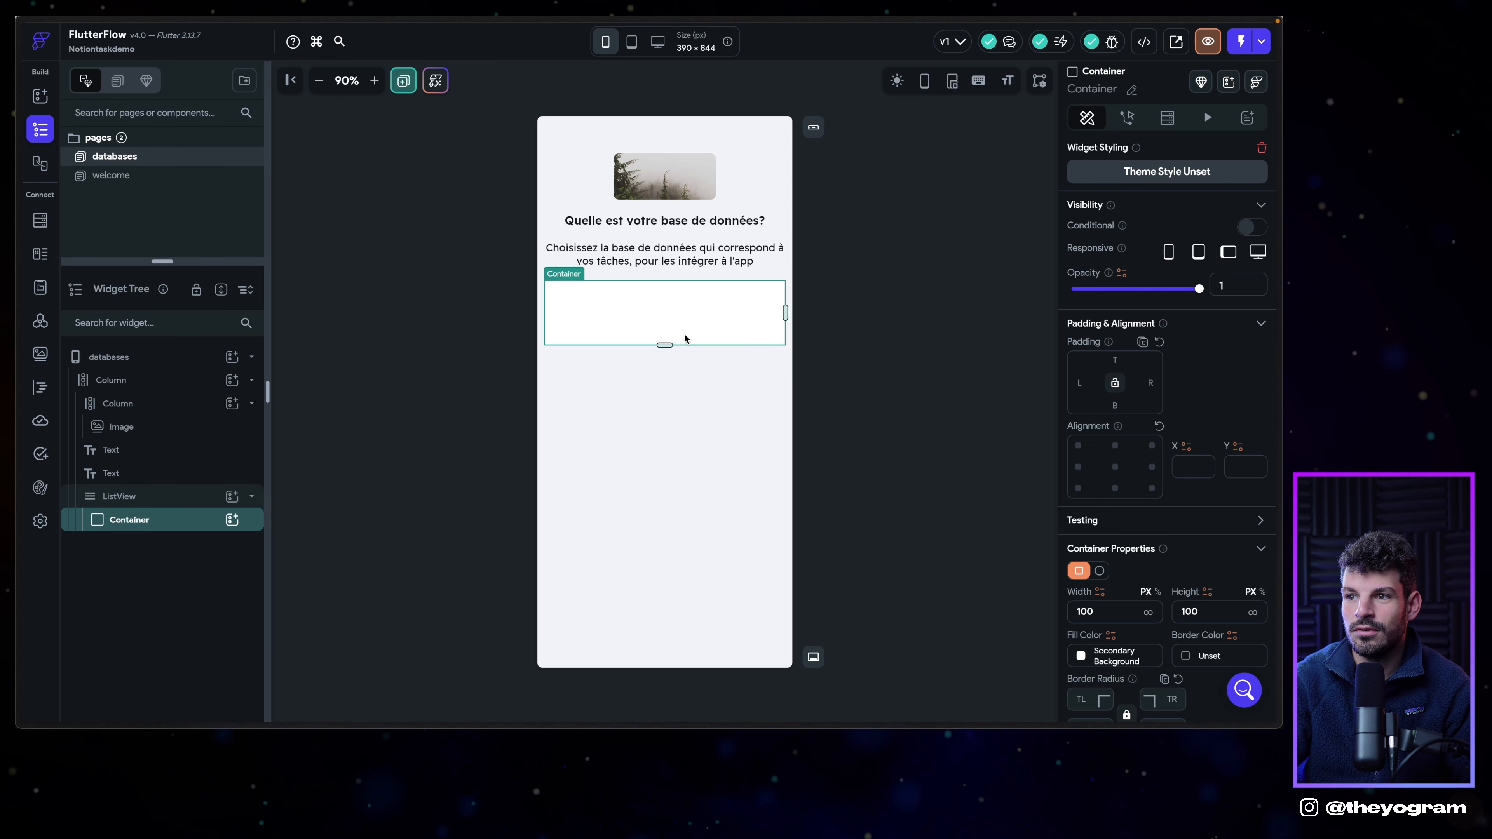
left_click(233, 520)
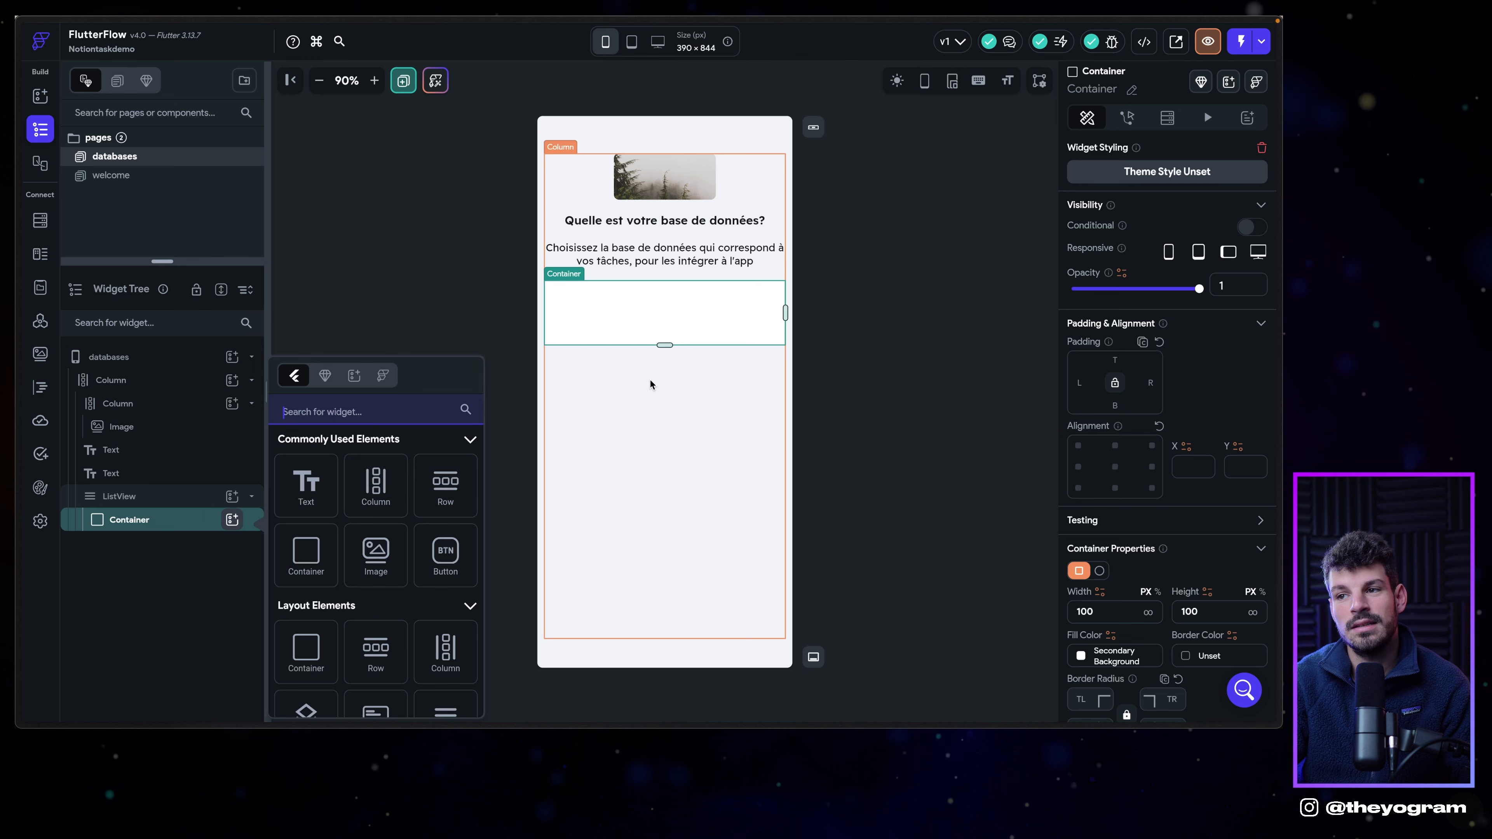
left_click(664, 348)
left_click_drag(665, 346, 666, 319)
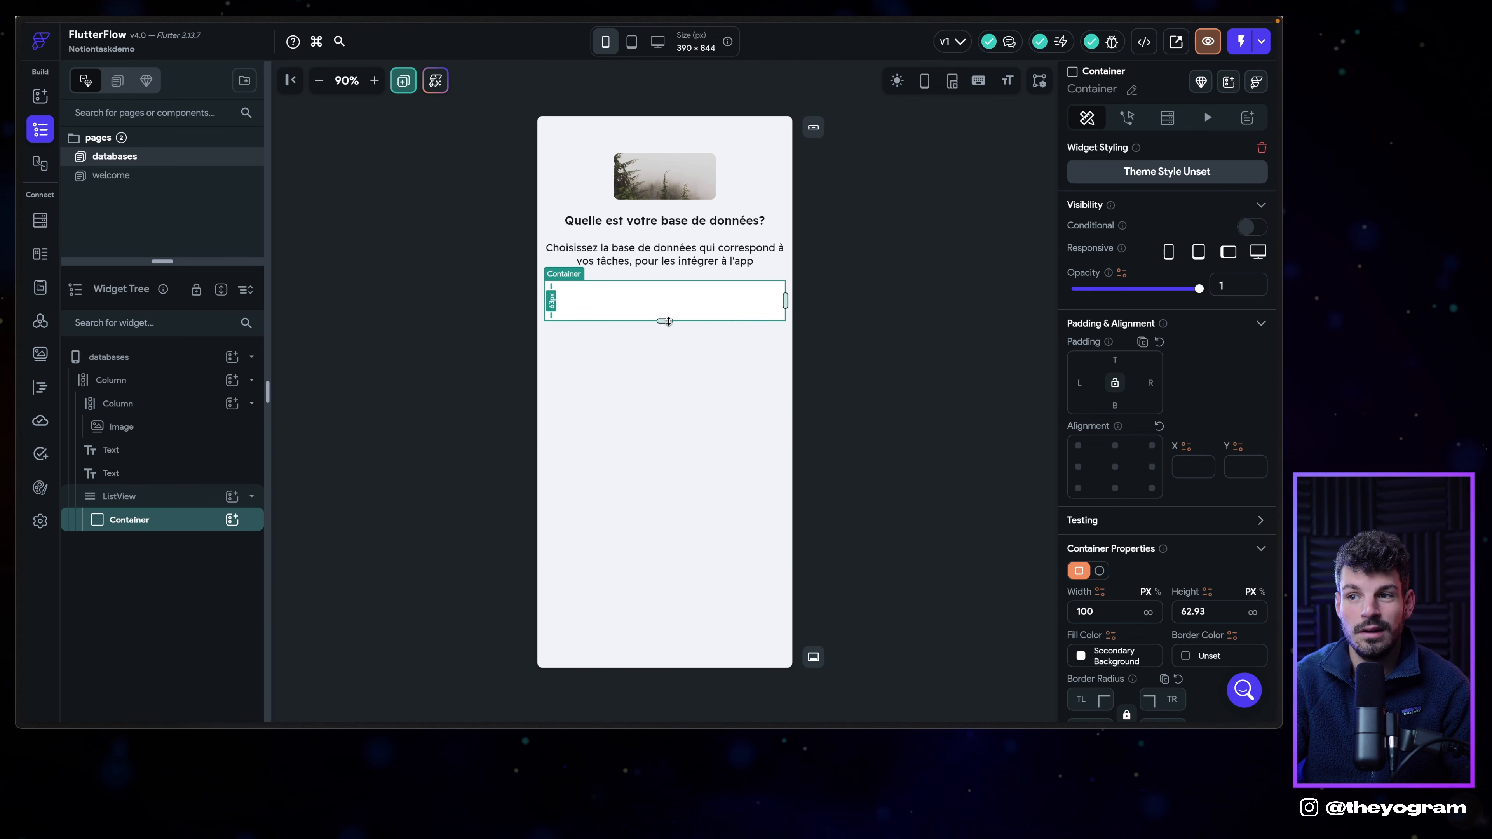
Nest a Column inside the Container and add a Text widget to that Column.
left_click(232, 519)
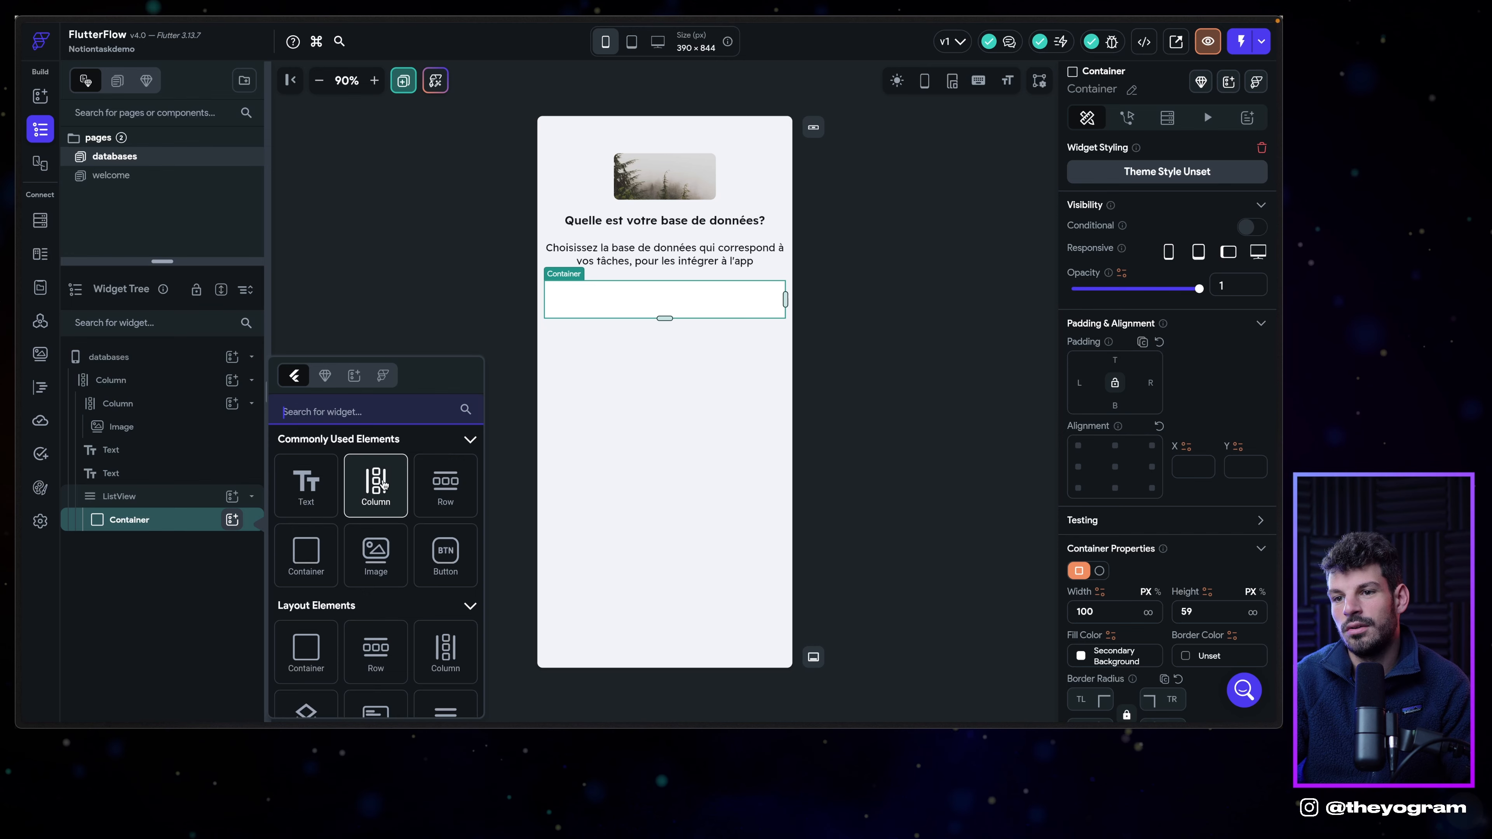
left_click(376, 491)
left_click(232, 544)
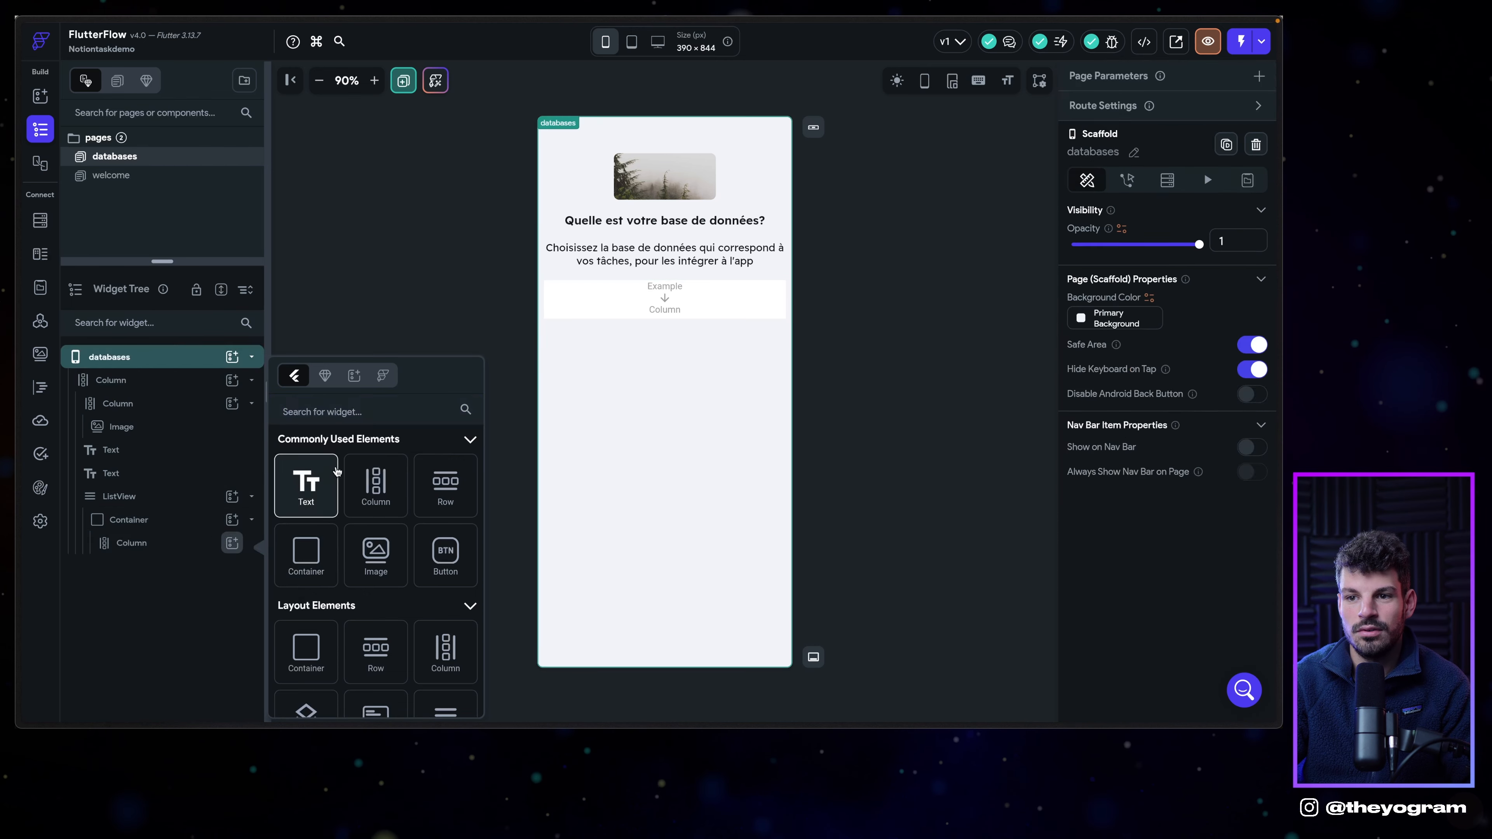
left_click(303, 488)
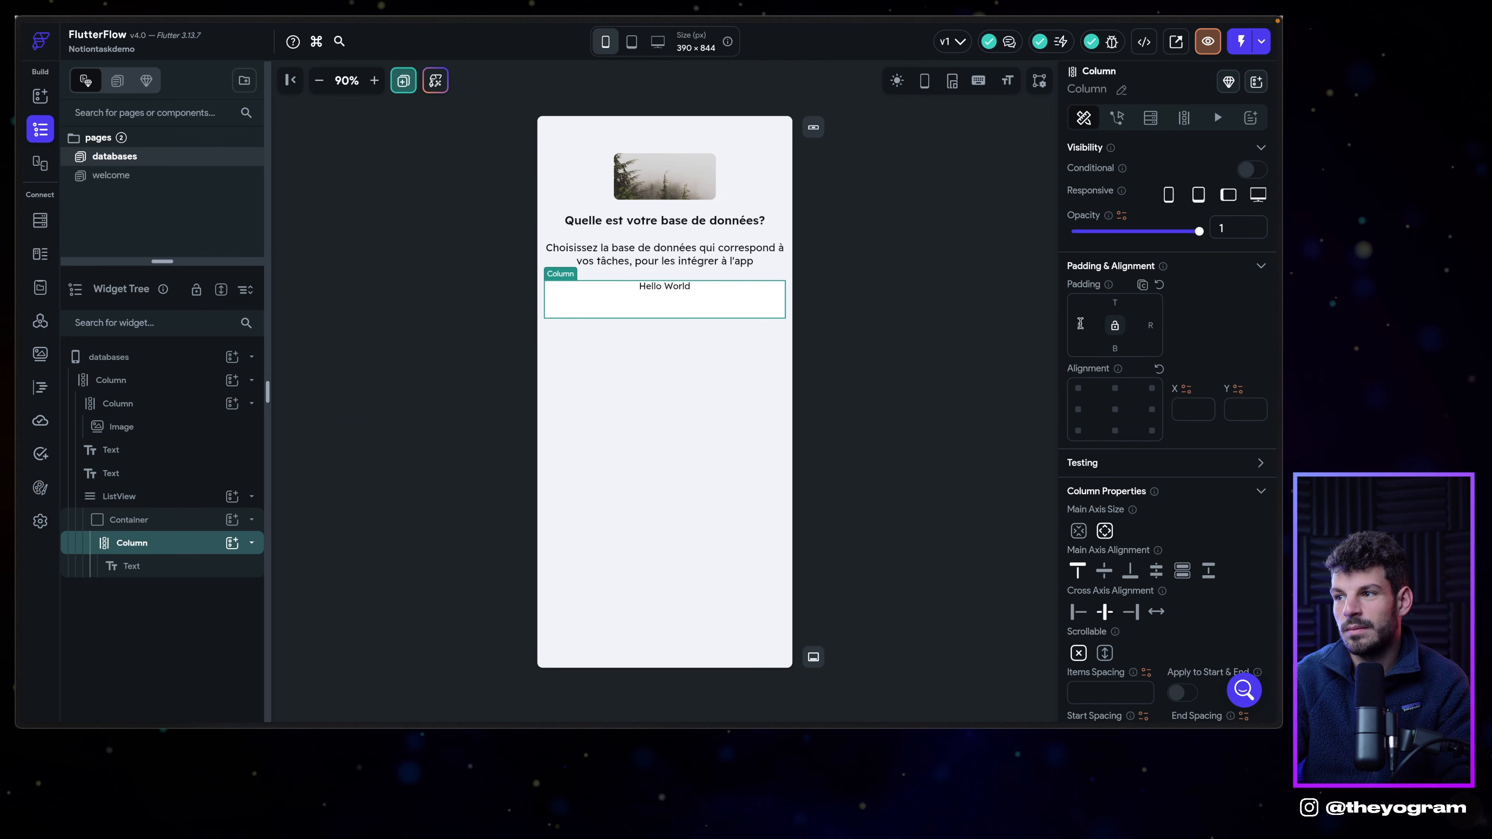
Give the Container's inner Column padding of 10 on all sides, centre main axis alignment and start cross axis alignment.
left_click(1114, 326)
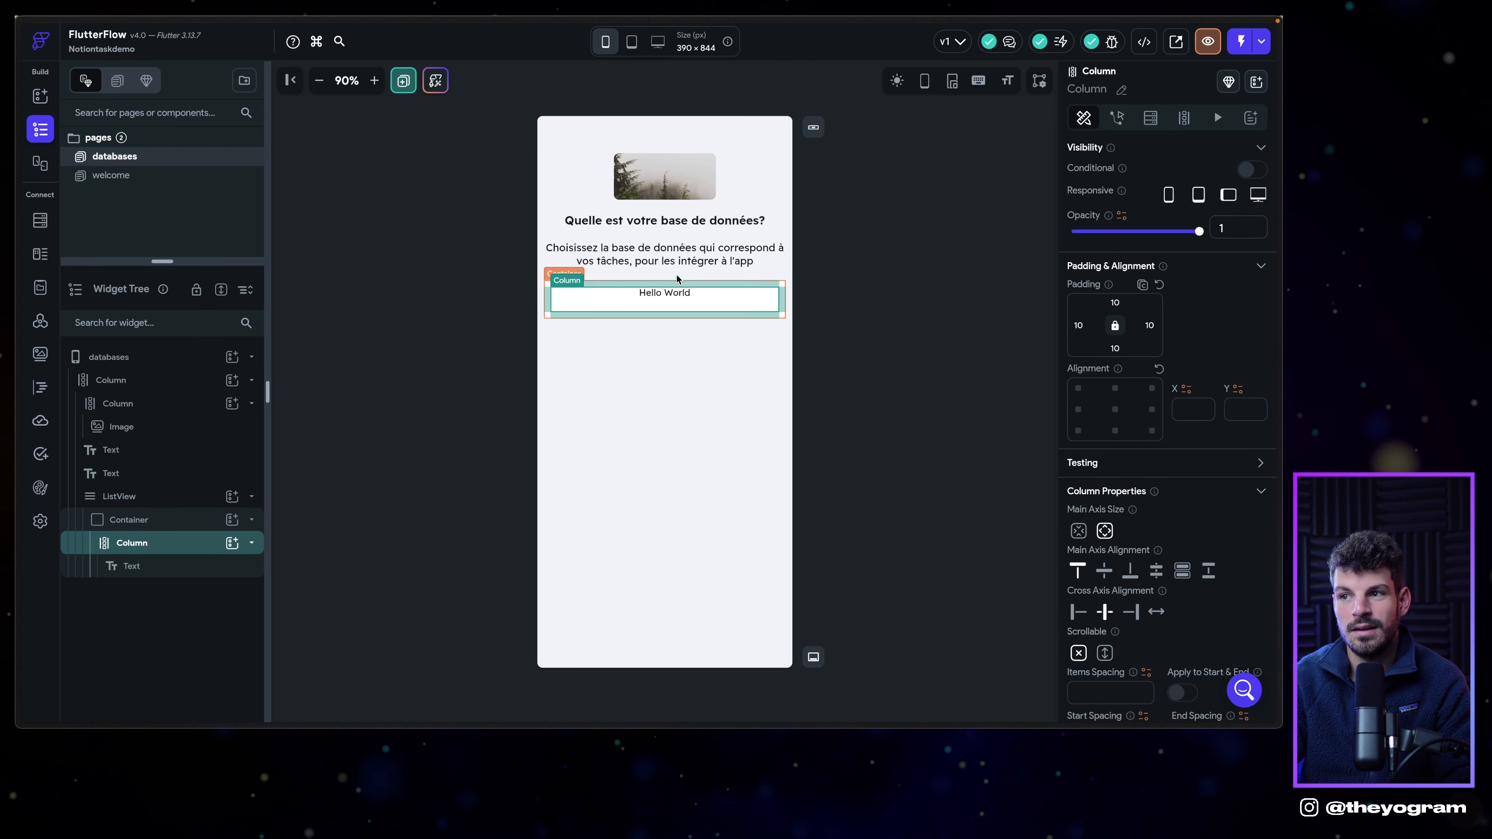
left_click(666, 296)
left_click(714, 306)
scroll(1237, 488, "down", 2)
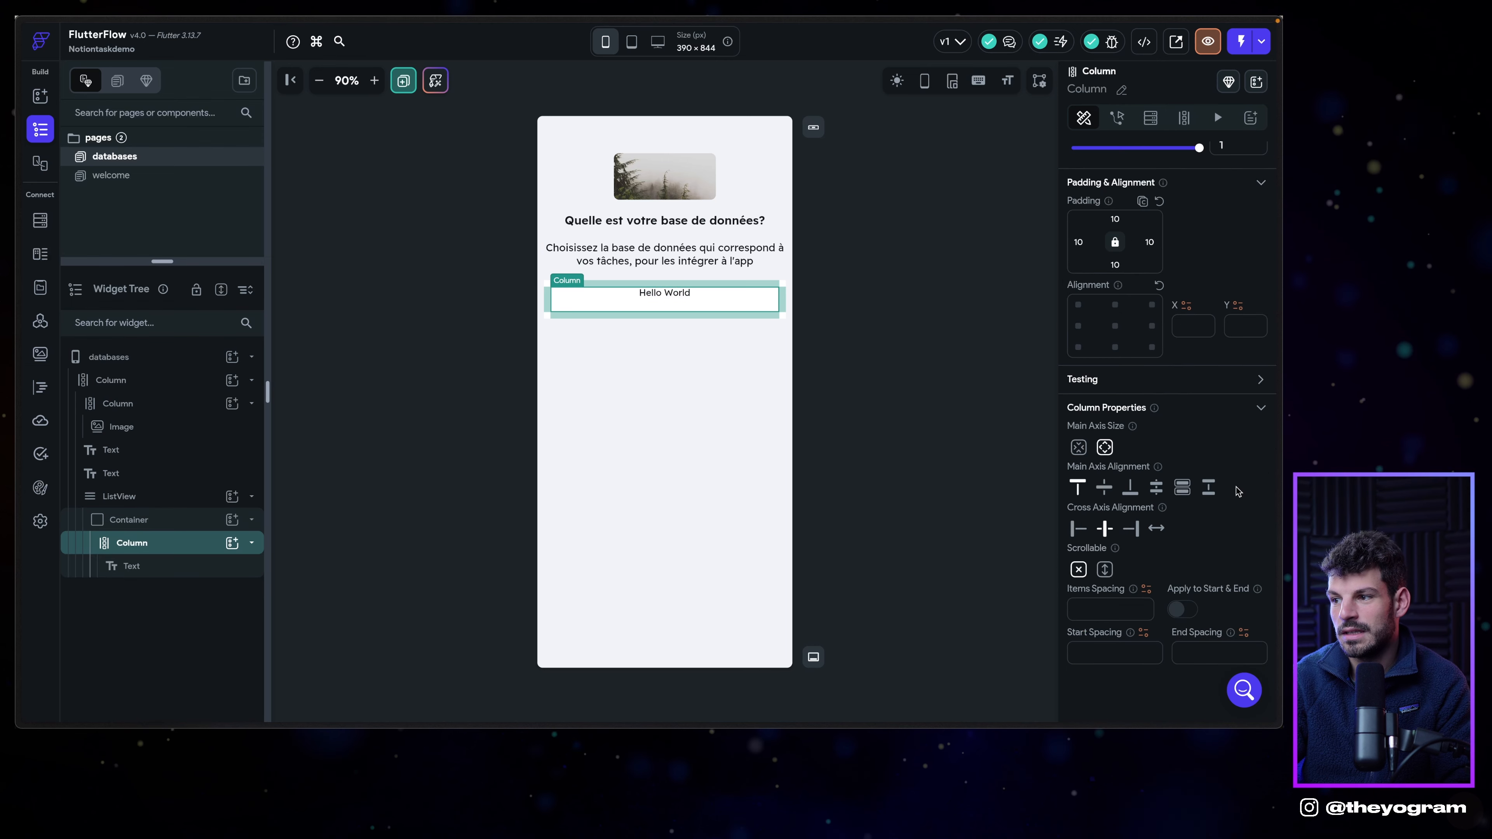
left_click(1104, 487)
left_click(666, 299)
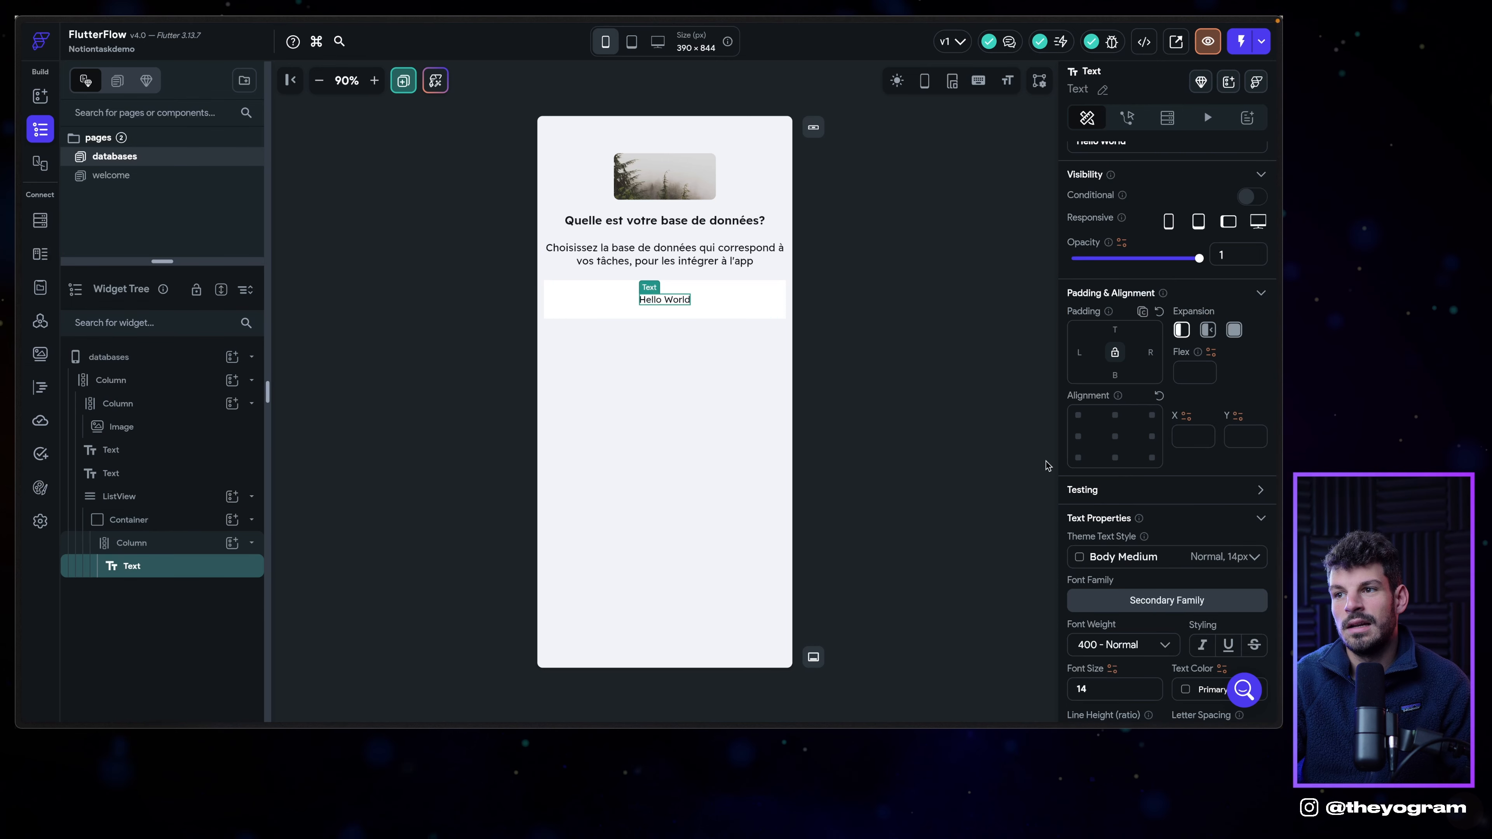
left_click(698, 308)
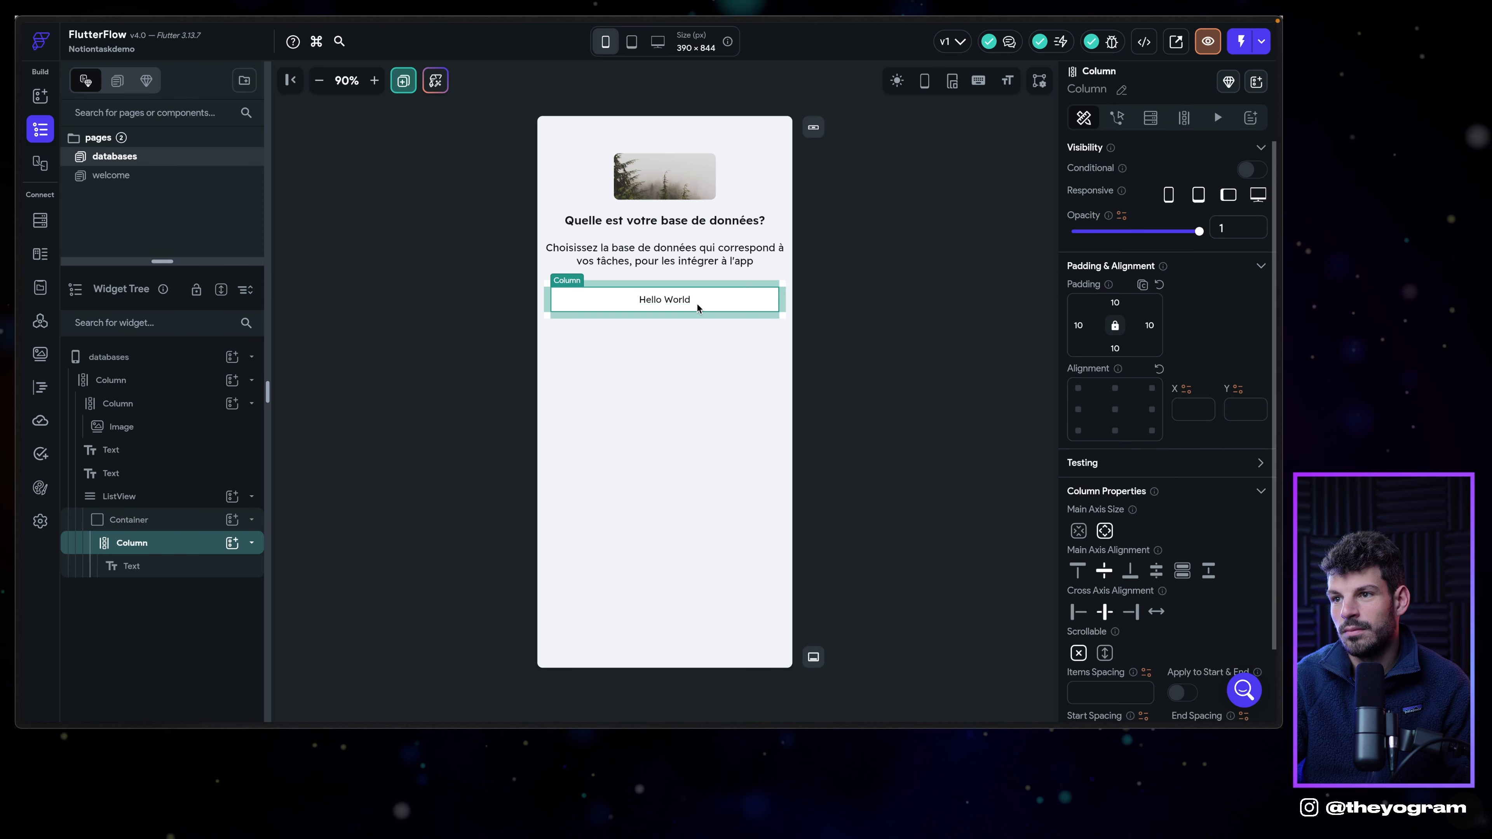
left_click(1079, 613)
left_click(659, 383)
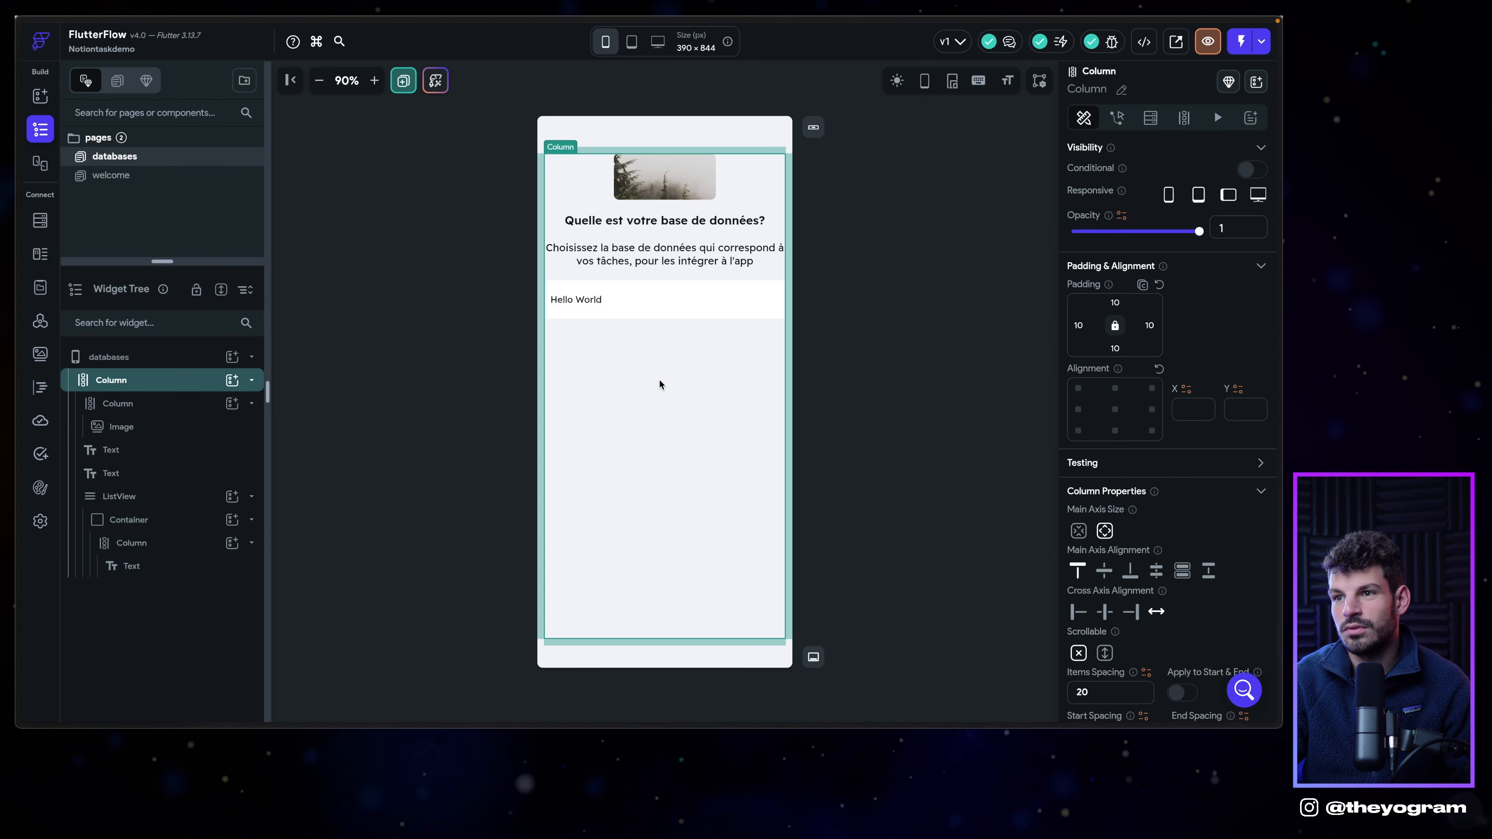
left_click(576, 299)
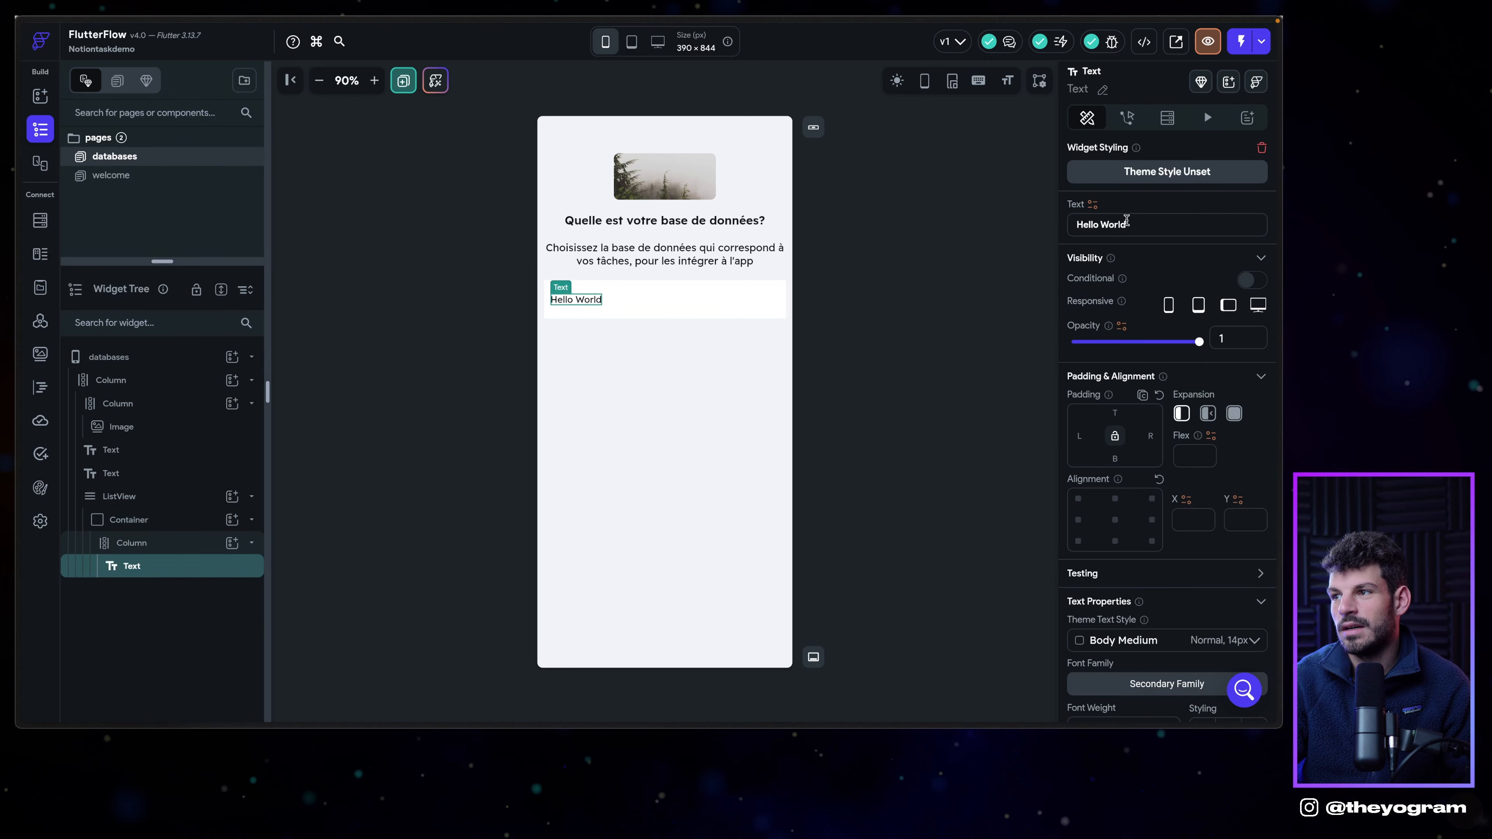
left_click(726, 314)
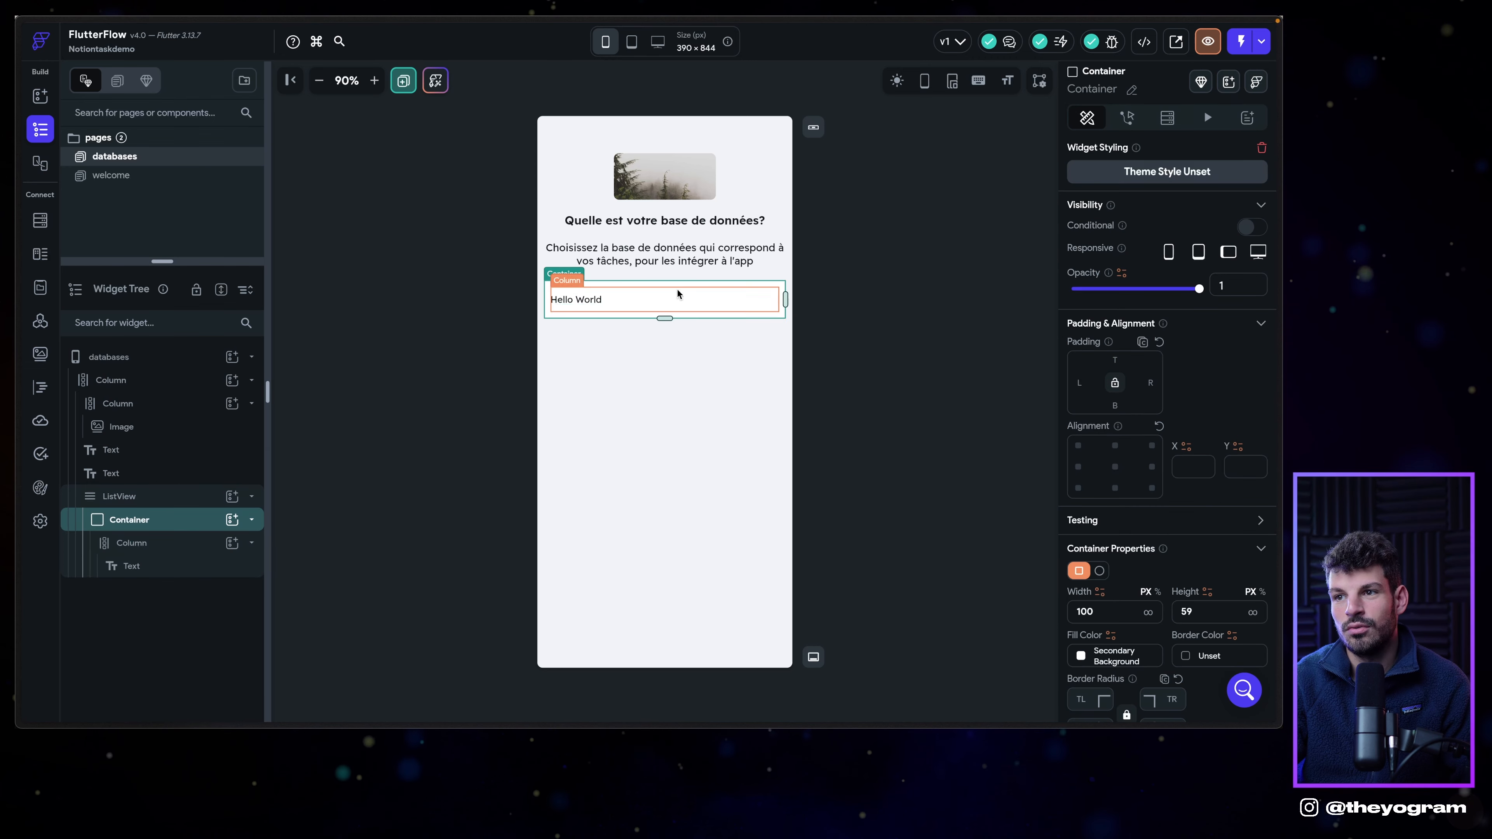
left_click(119, 496)
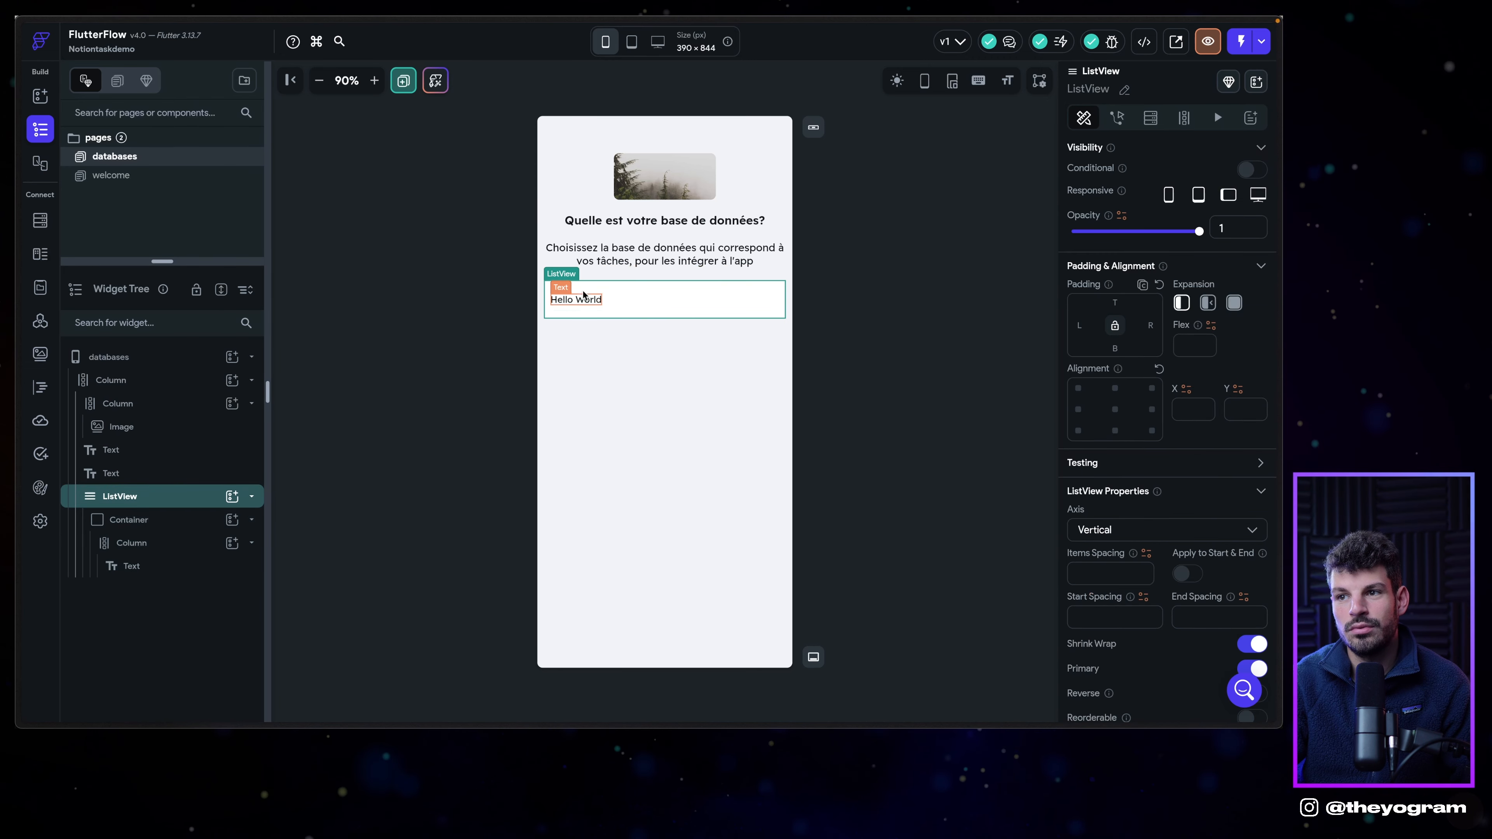
left_click(581, 301)
left_click(630, 366)
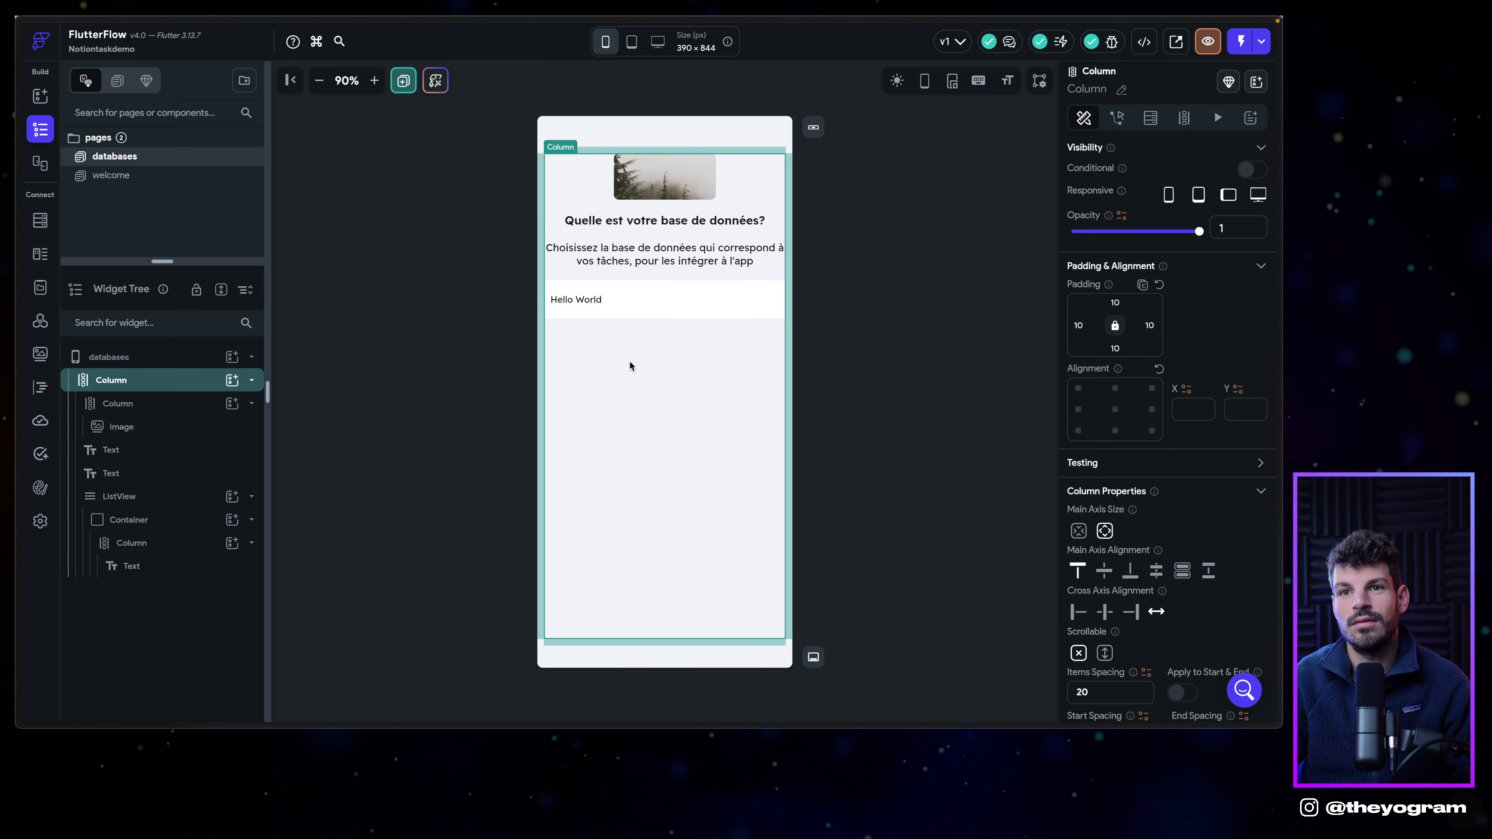
Move the databases page below welcome in the pages folder, and open the welcome page with its page actions.
left_click_drag(114, 156, 136, 218)
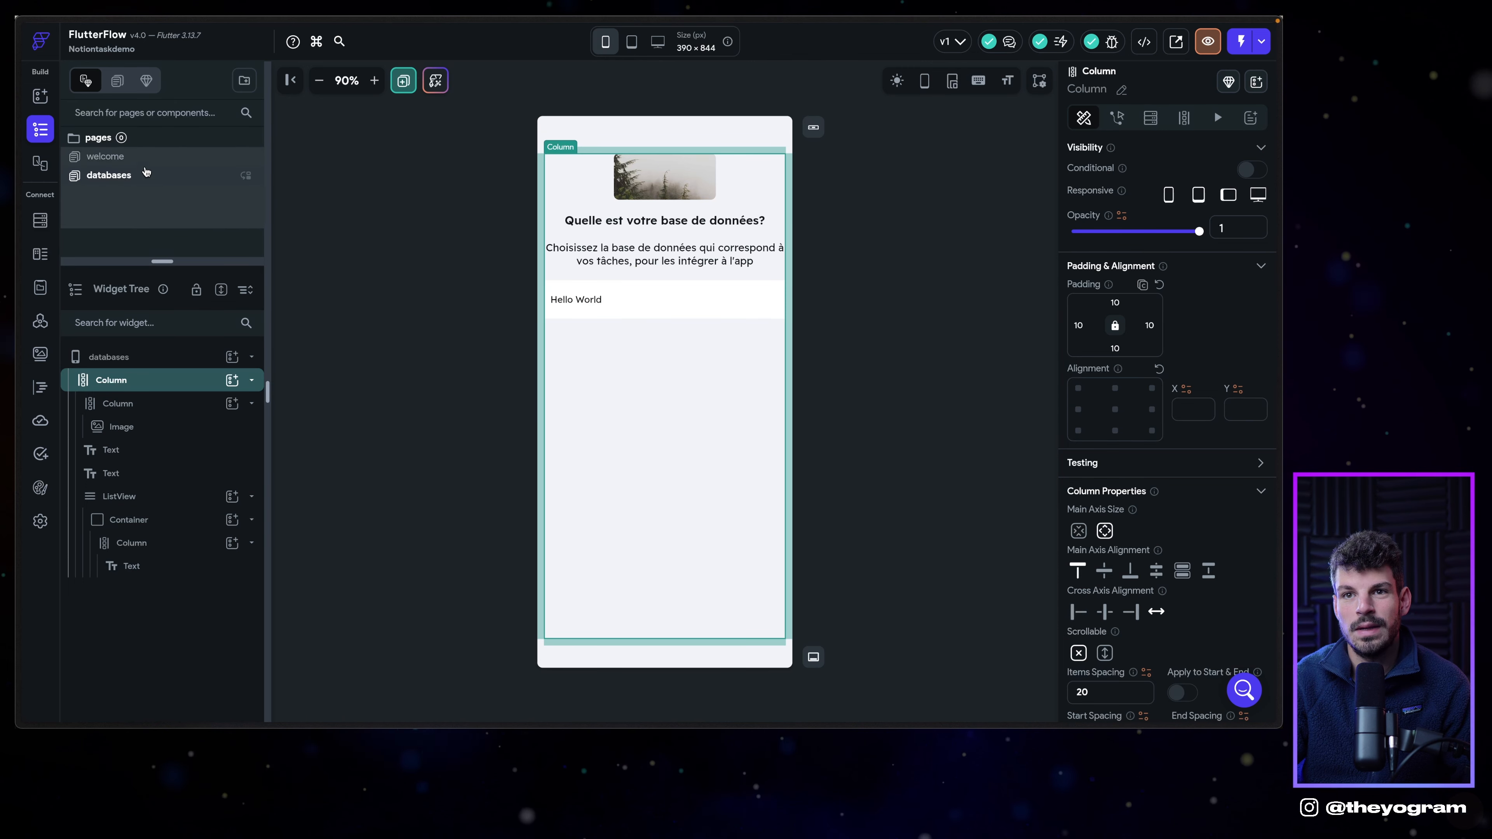
left_click(144, 157)
right_click(144, 162)
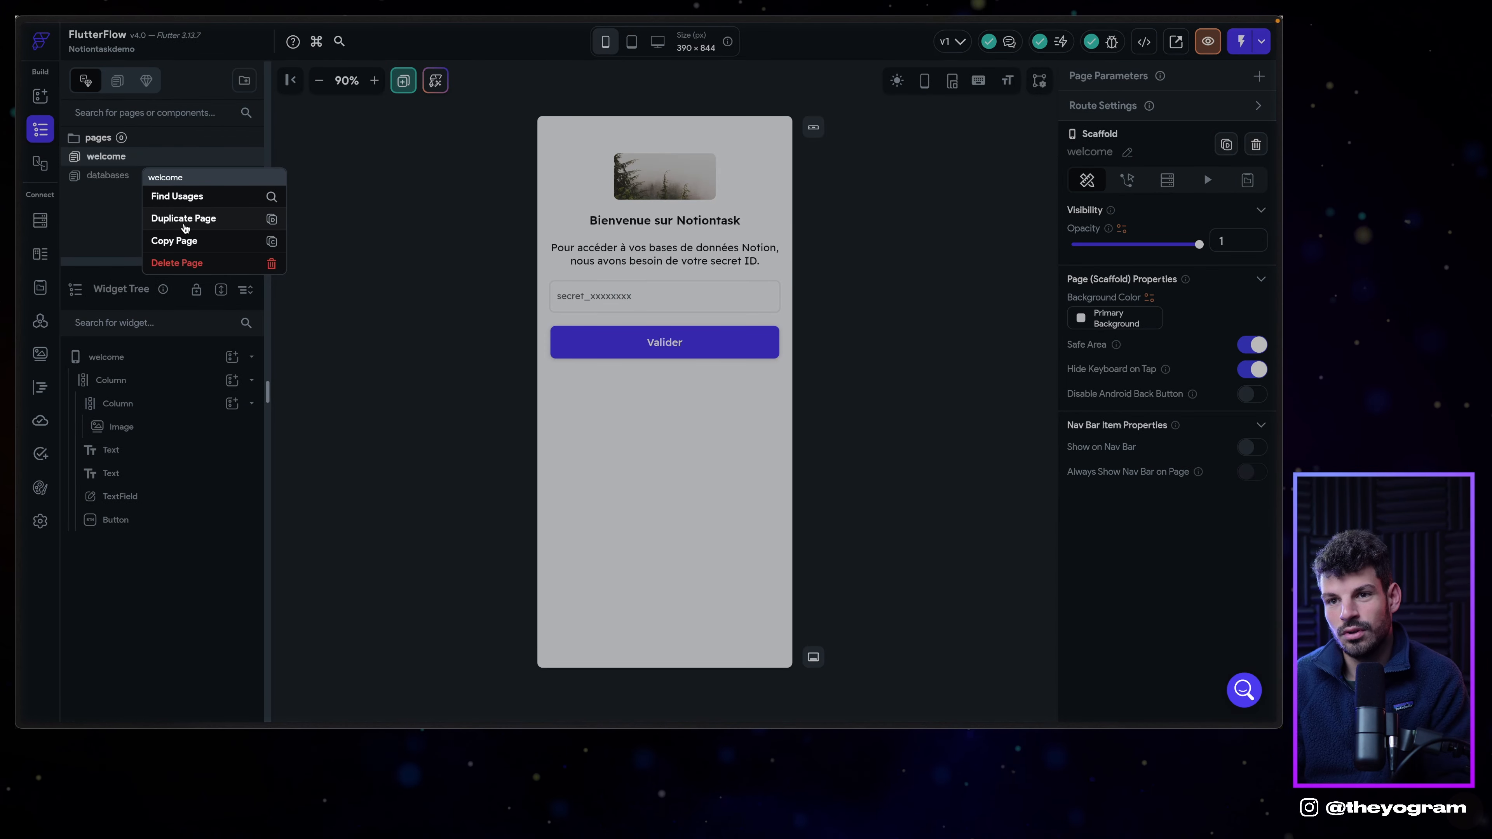
Switch to the Notion API documentation, examine the possible database property types including title, and return to the FlutterFlow project.
mouse_move(16, 347)
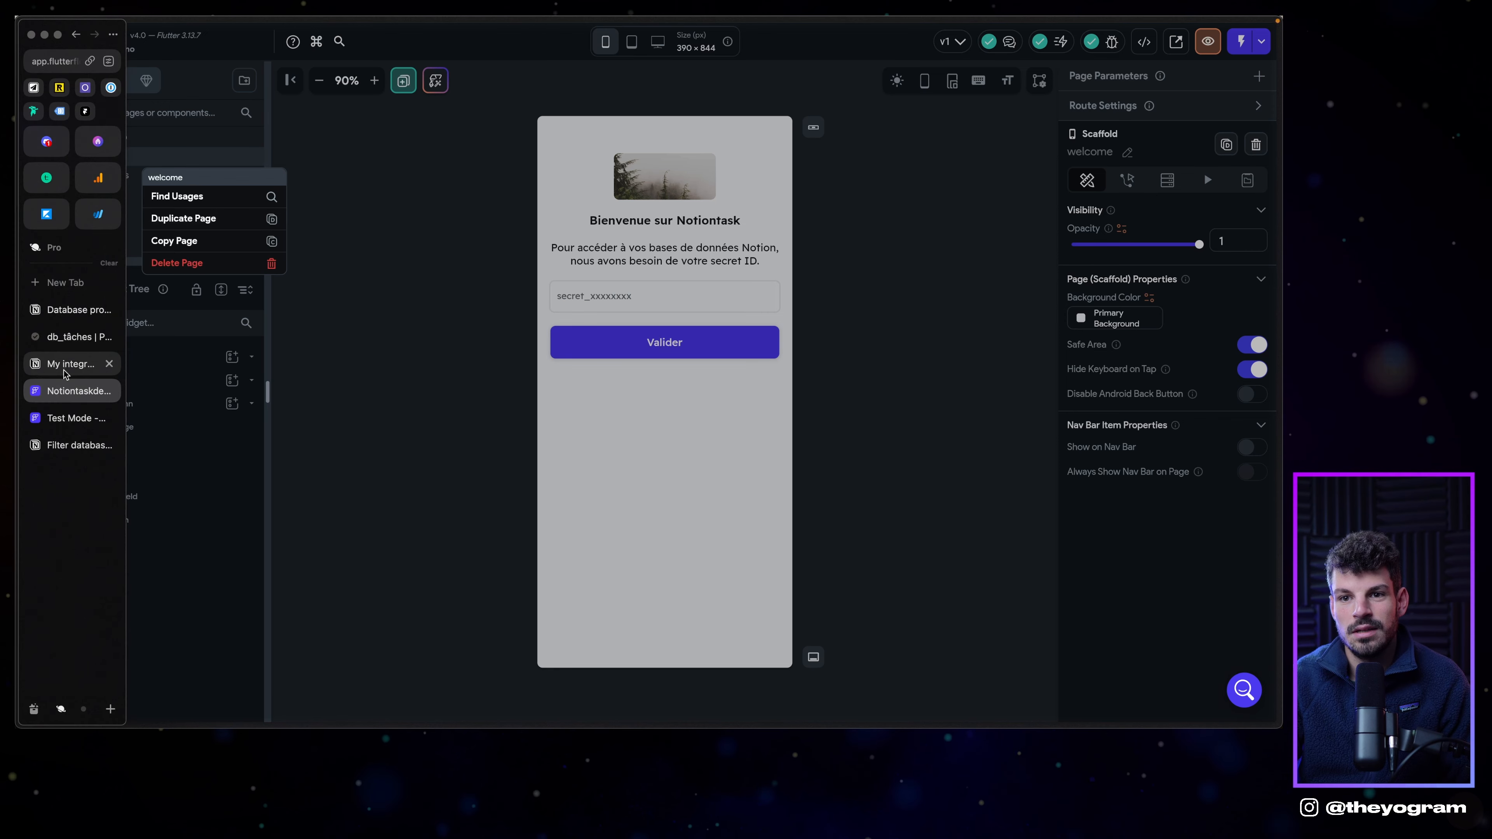
left_click(76, 309)
scroll(311, 327, "up", 5)
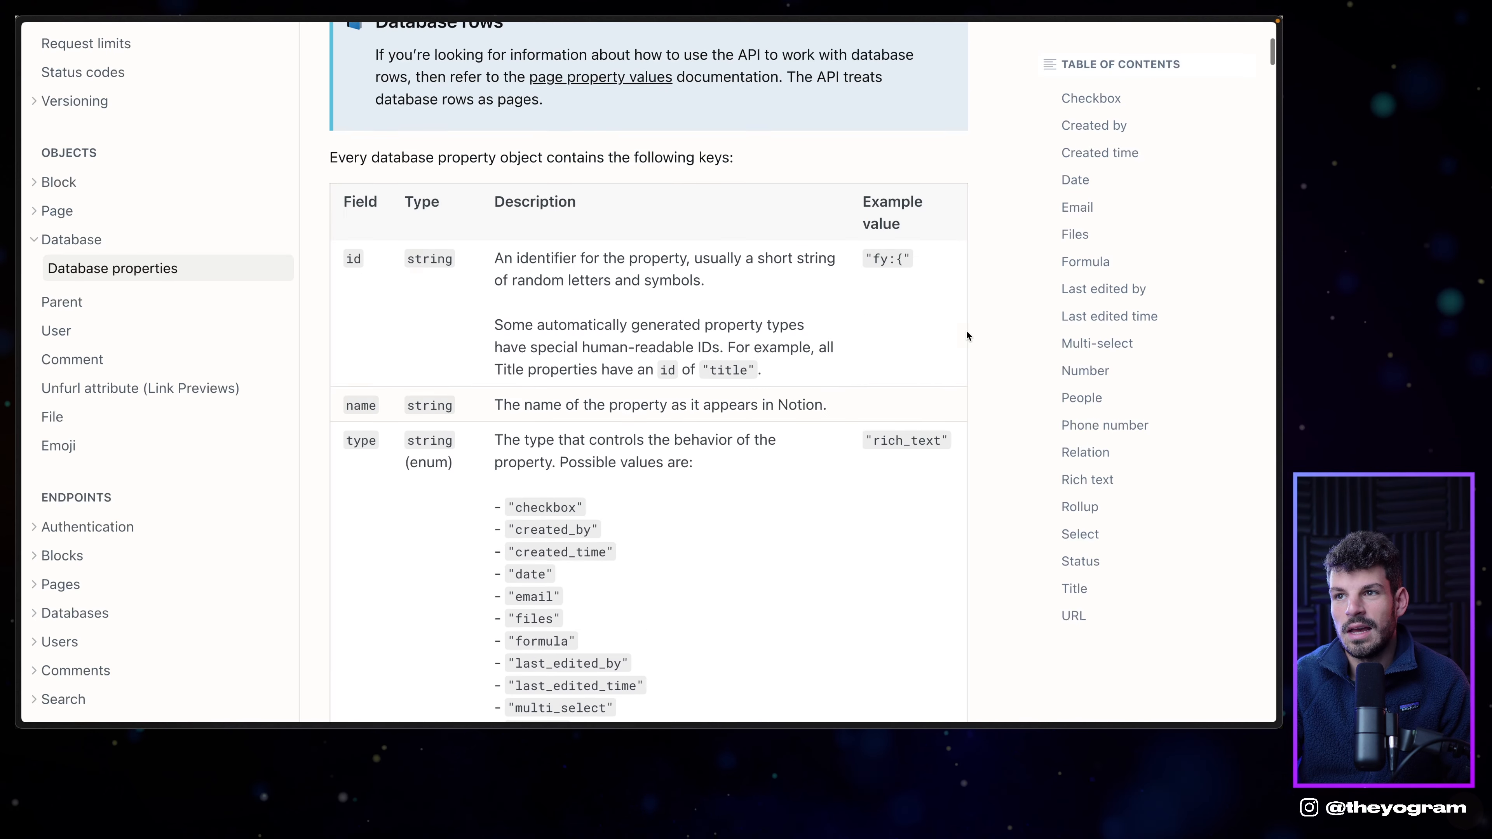
scroll(941, 228, "down", 5)
left_click_drag(515, 531, 568, 529)
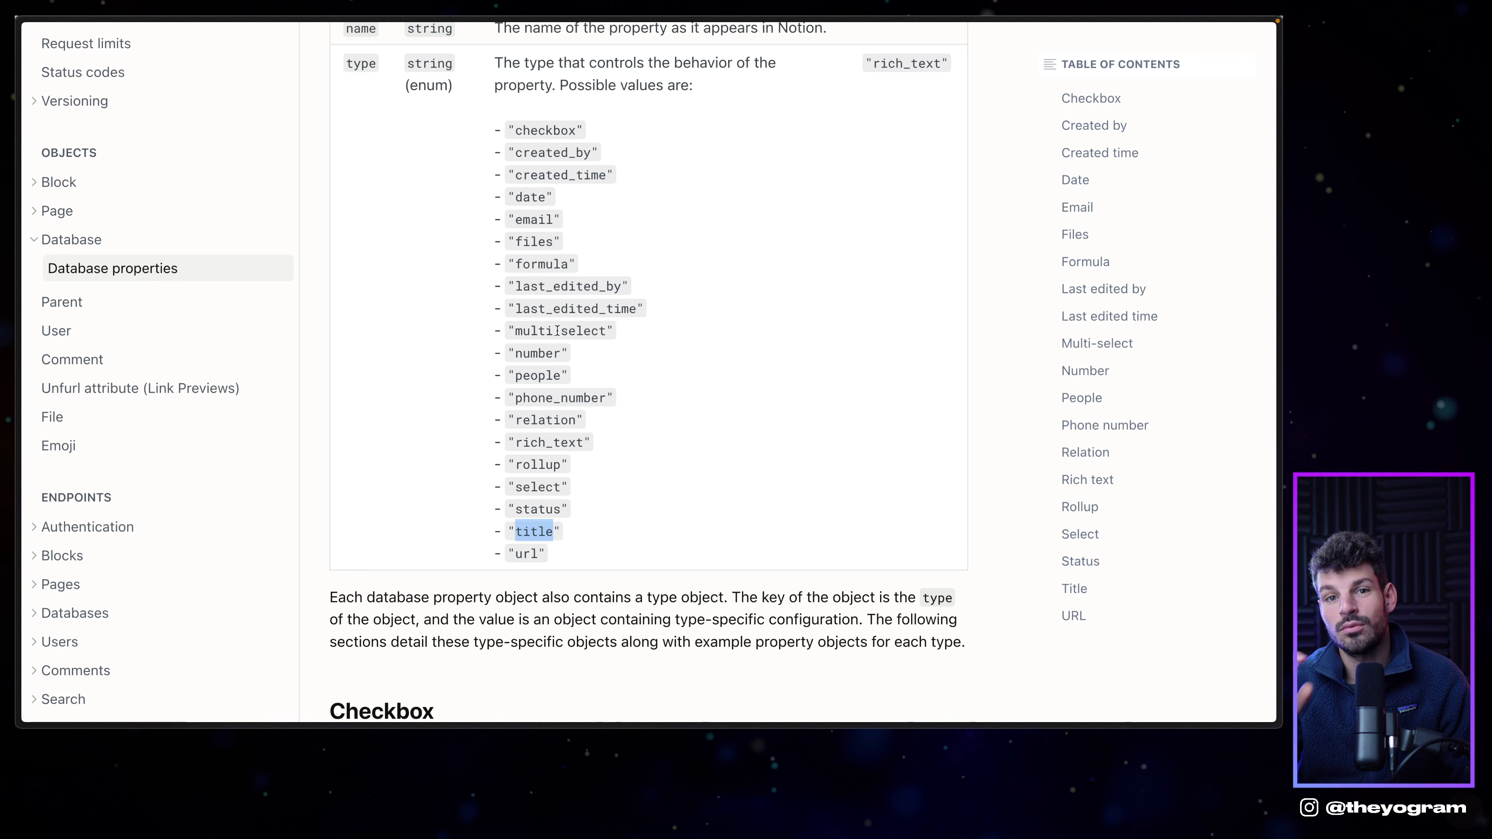
mouse_move(22, 391)
left_click(74, 393)
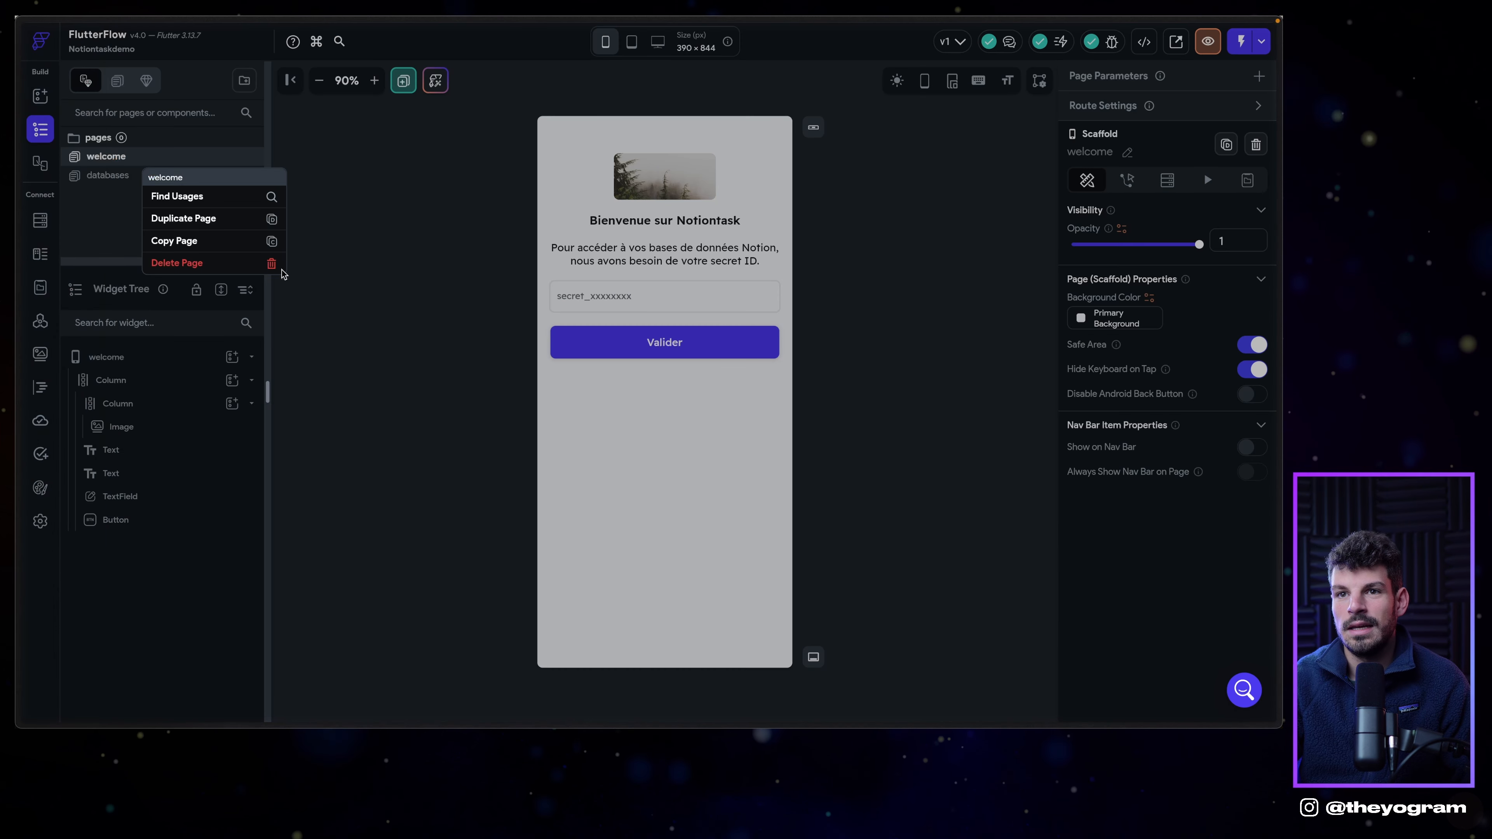
Duplicate the welcome page and name the copy naming.
left_click(151, 218)
double_click(122, 176)
type("naming")
key("Return")
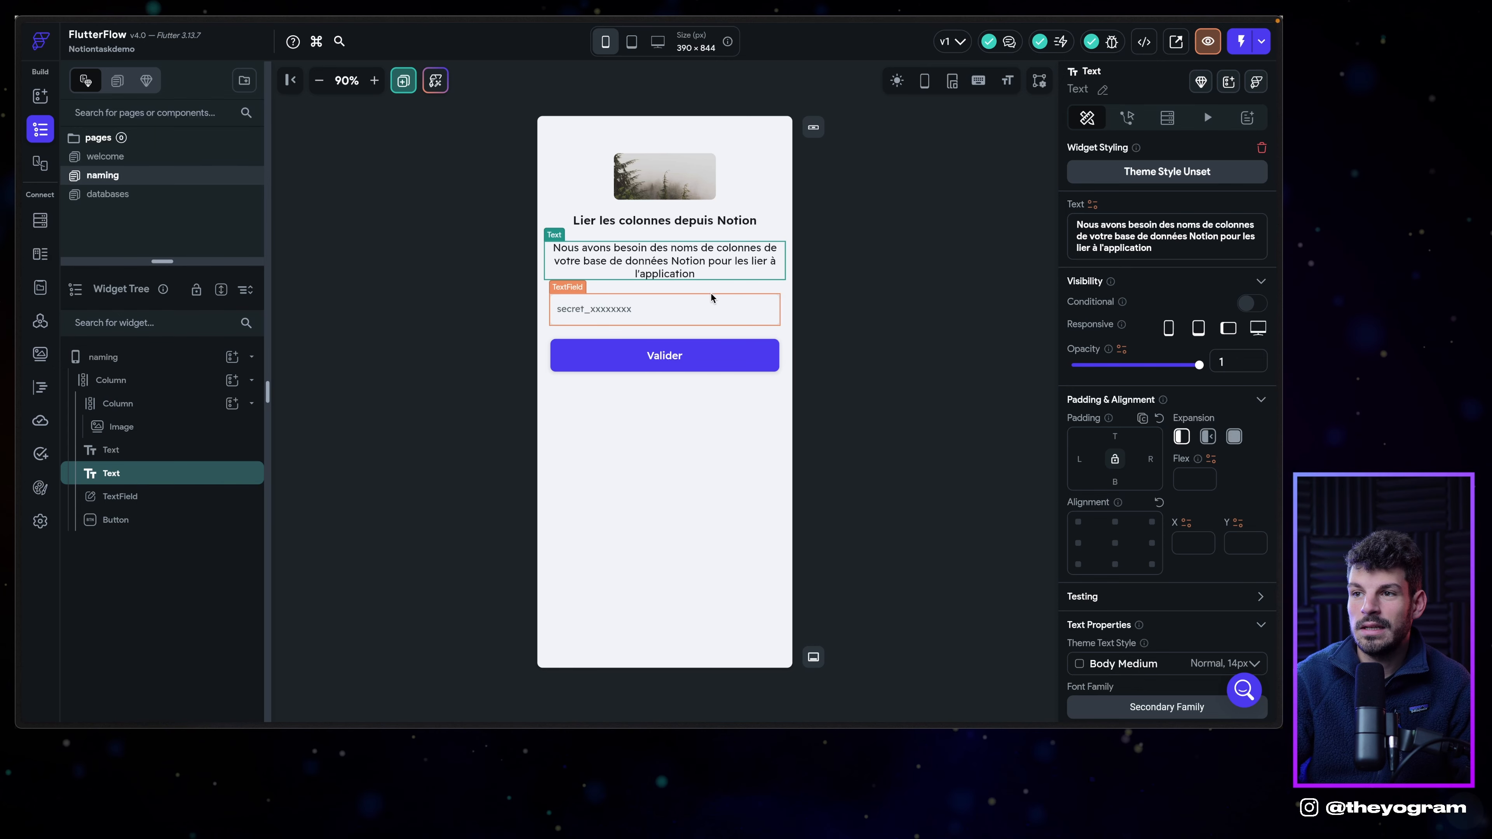
Rename the secret TextField on the naming page as nam.
left_click(728, 309)
scroll(1137, 468, "down", 3)
scroll(1137, 469, "down", 3)
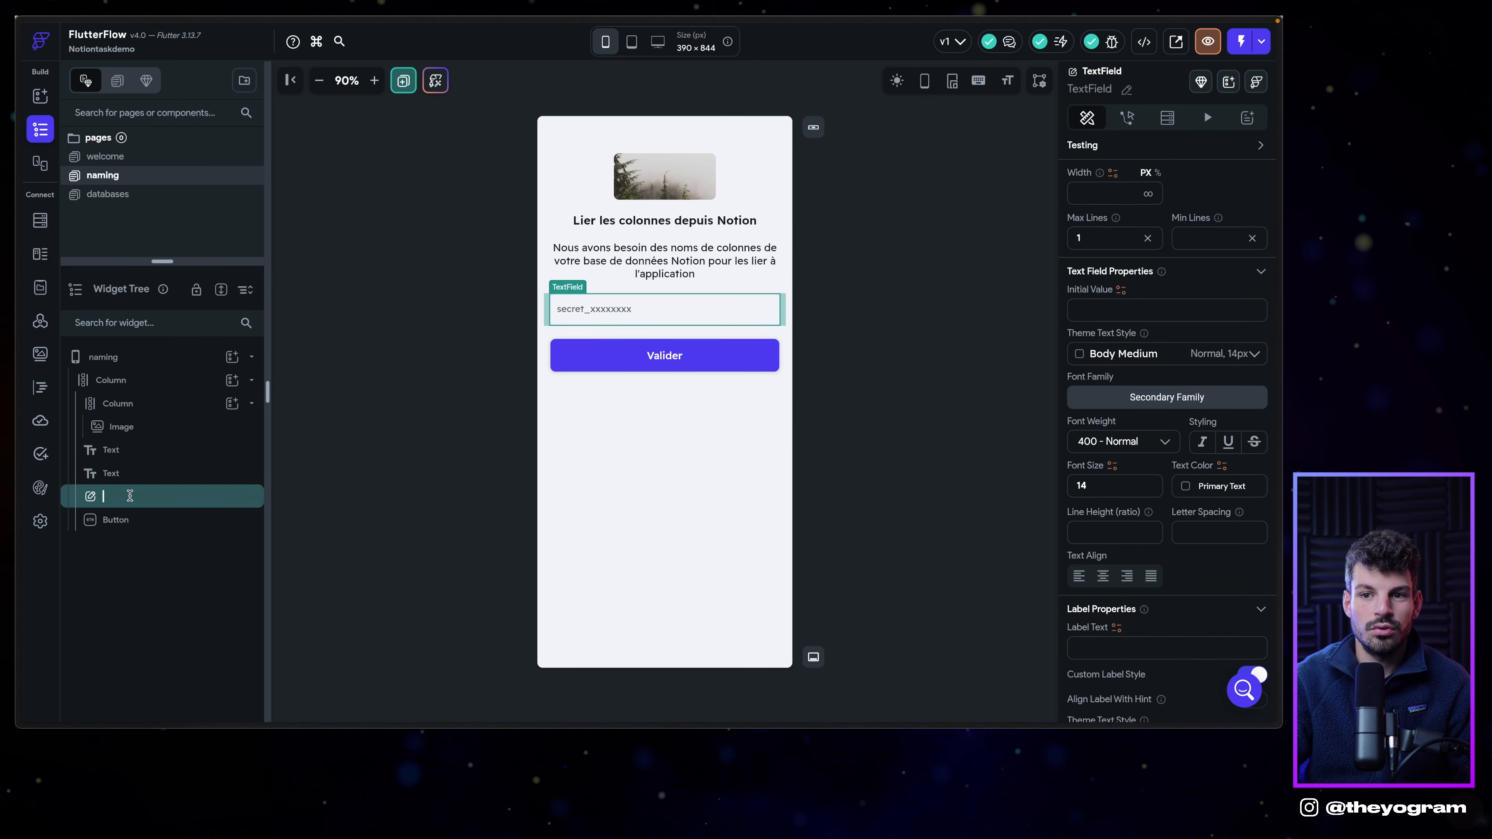
type("nam")
key("Tab")
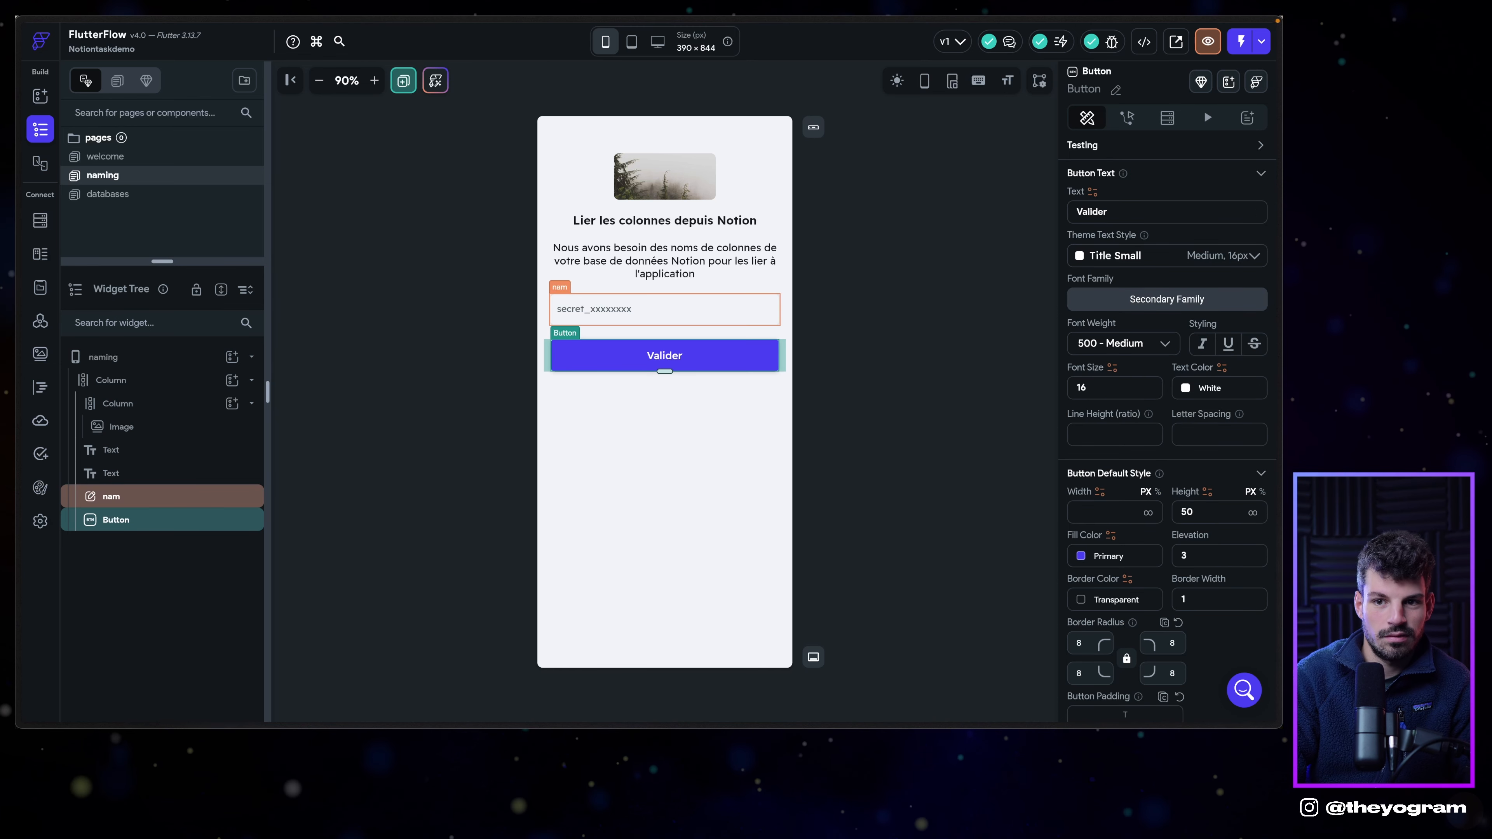
double_click(124, 496)
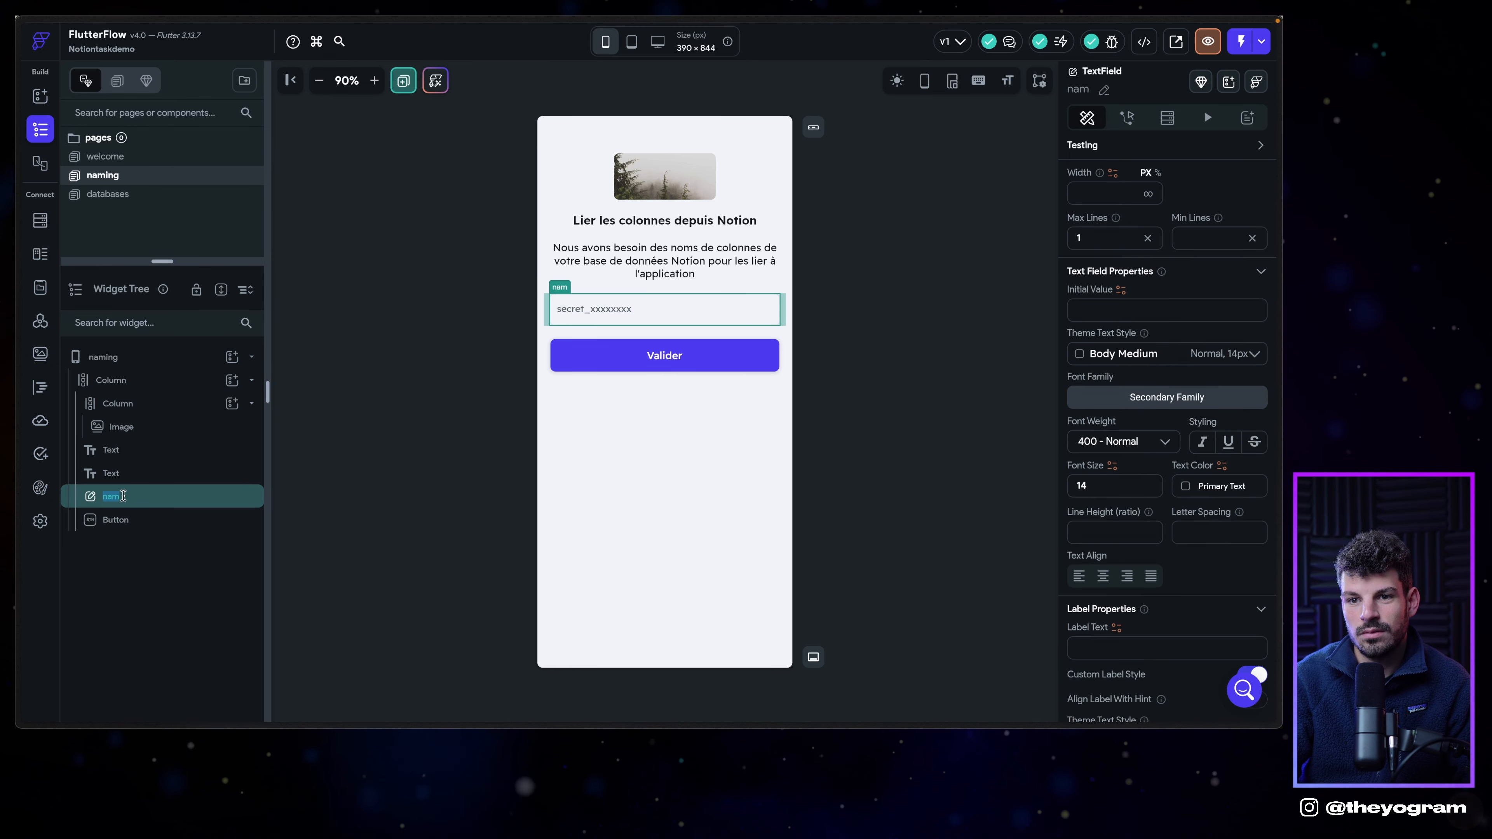
key("Escape")
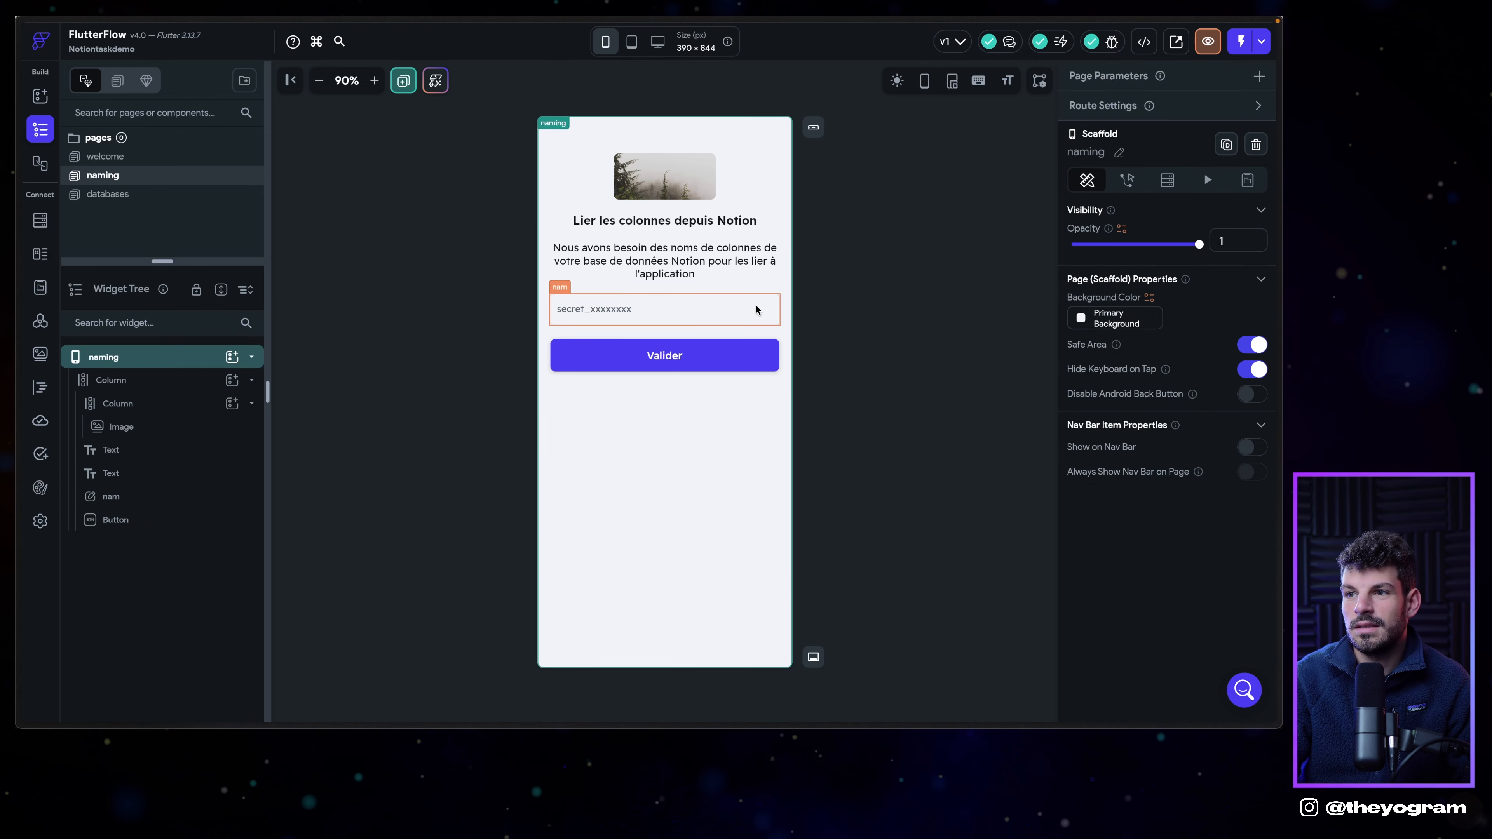
Duplicate the nam text field and name the copy du.
left_click(759, 310)
key("super+d")
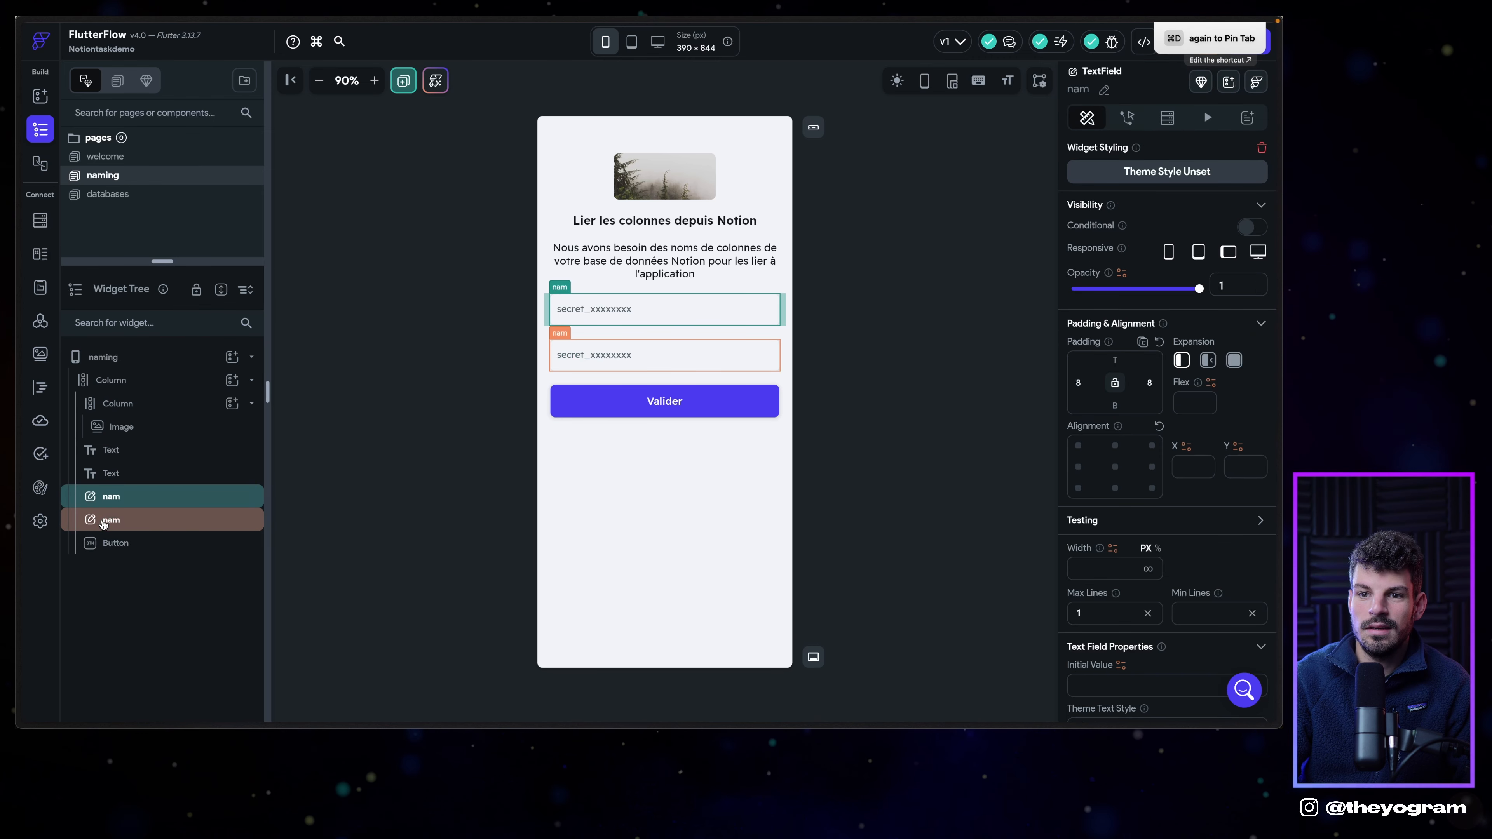
left_click(104, 523)
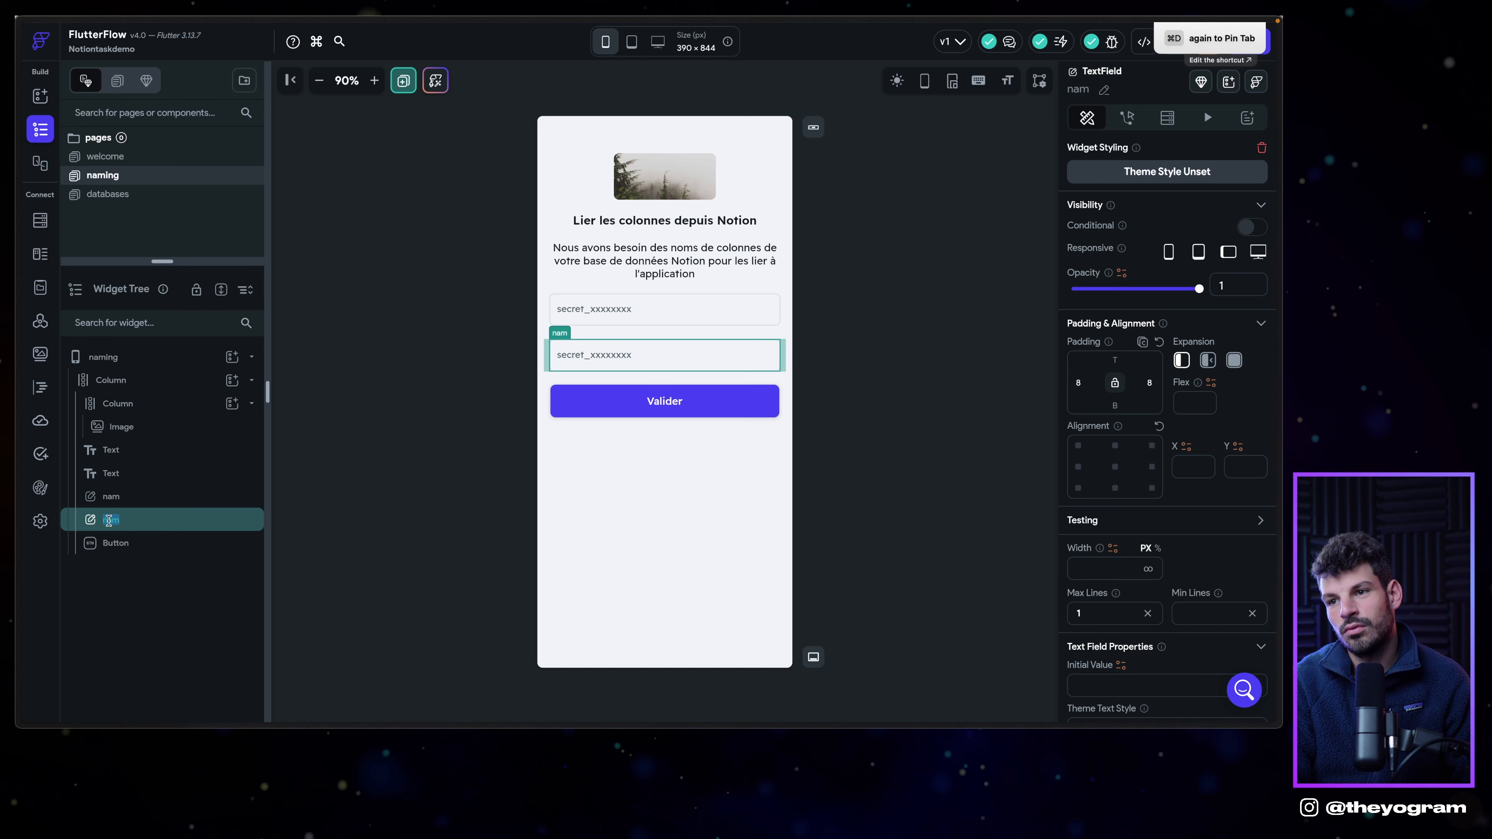
type("du")
key("Return")
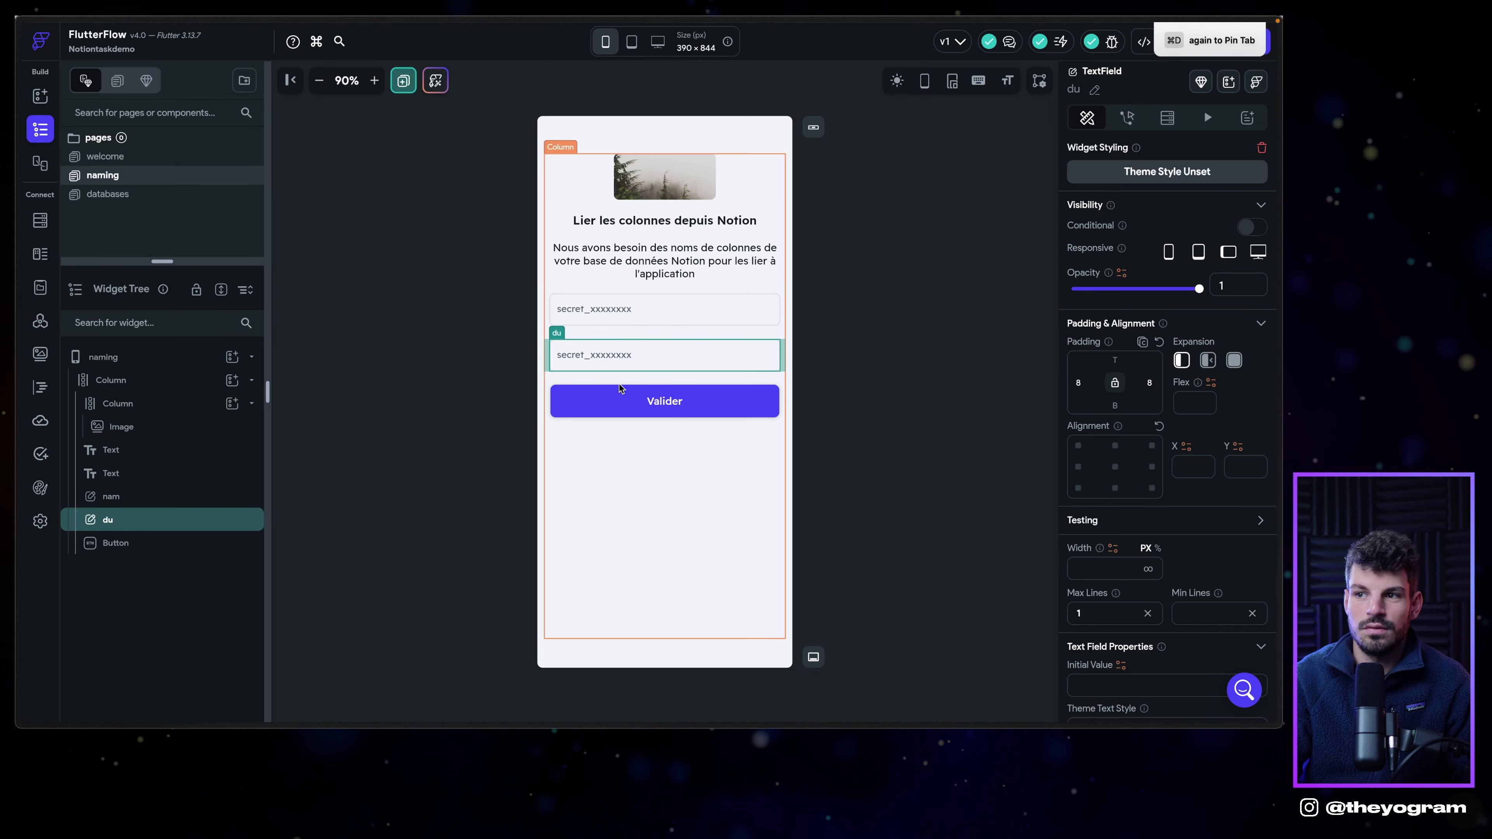
Duplicate the du text field as st, and duplicate st as a fourth field named co.
key("super+d")
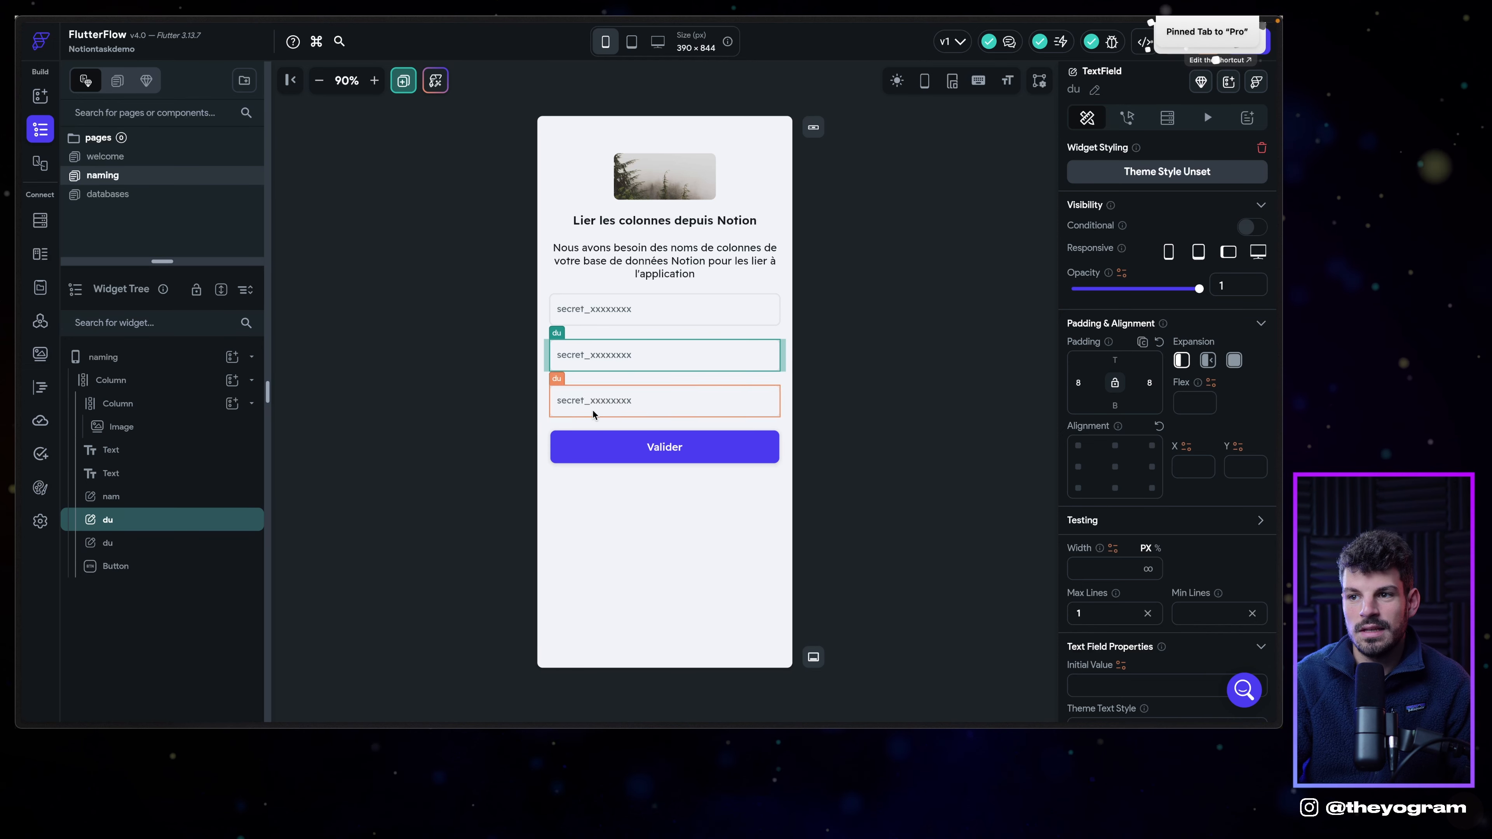
double_click(108, 544)
type("st")
key("Return")
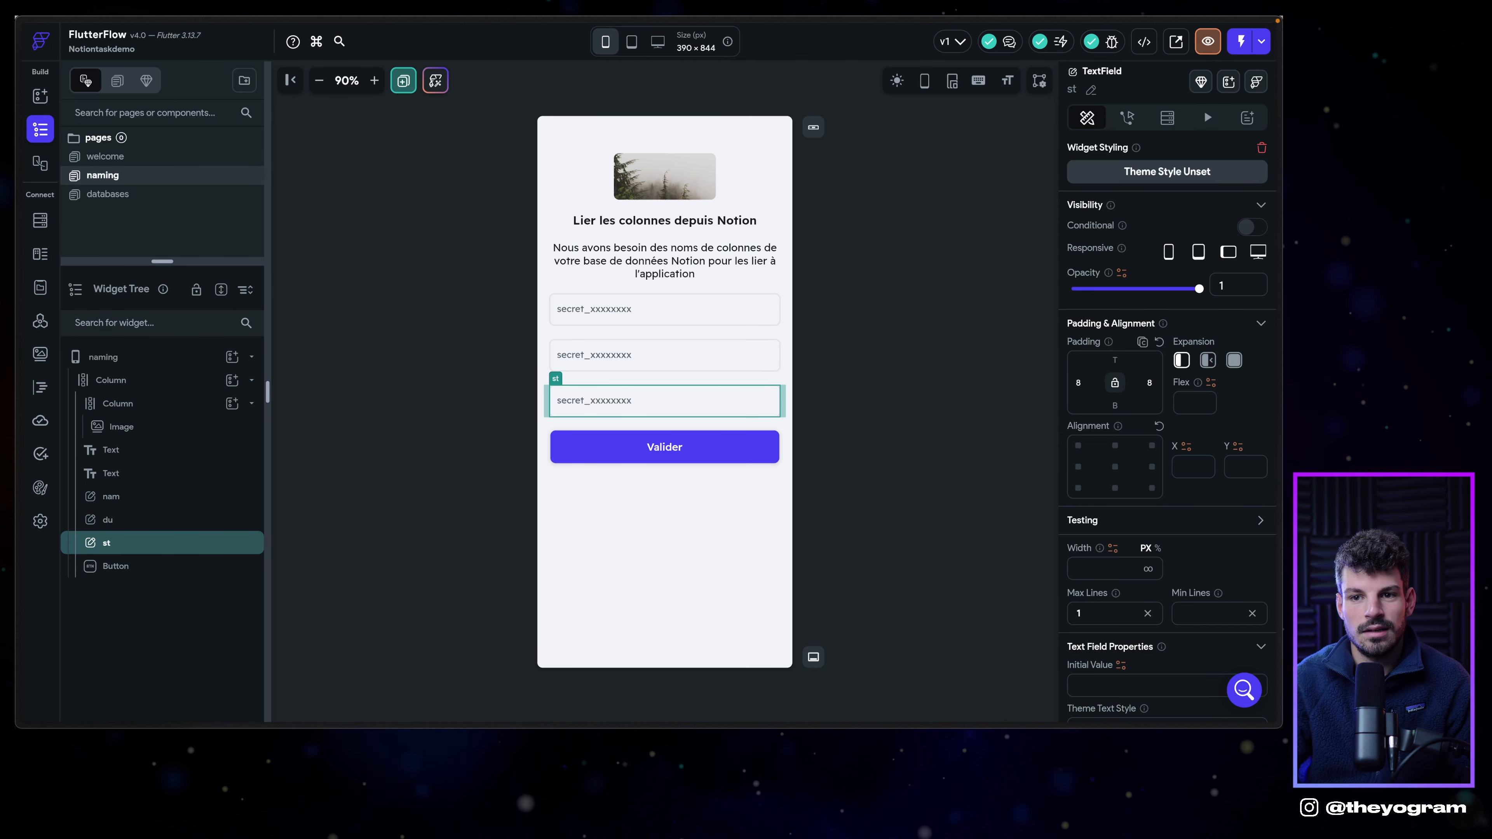
key("super+d")
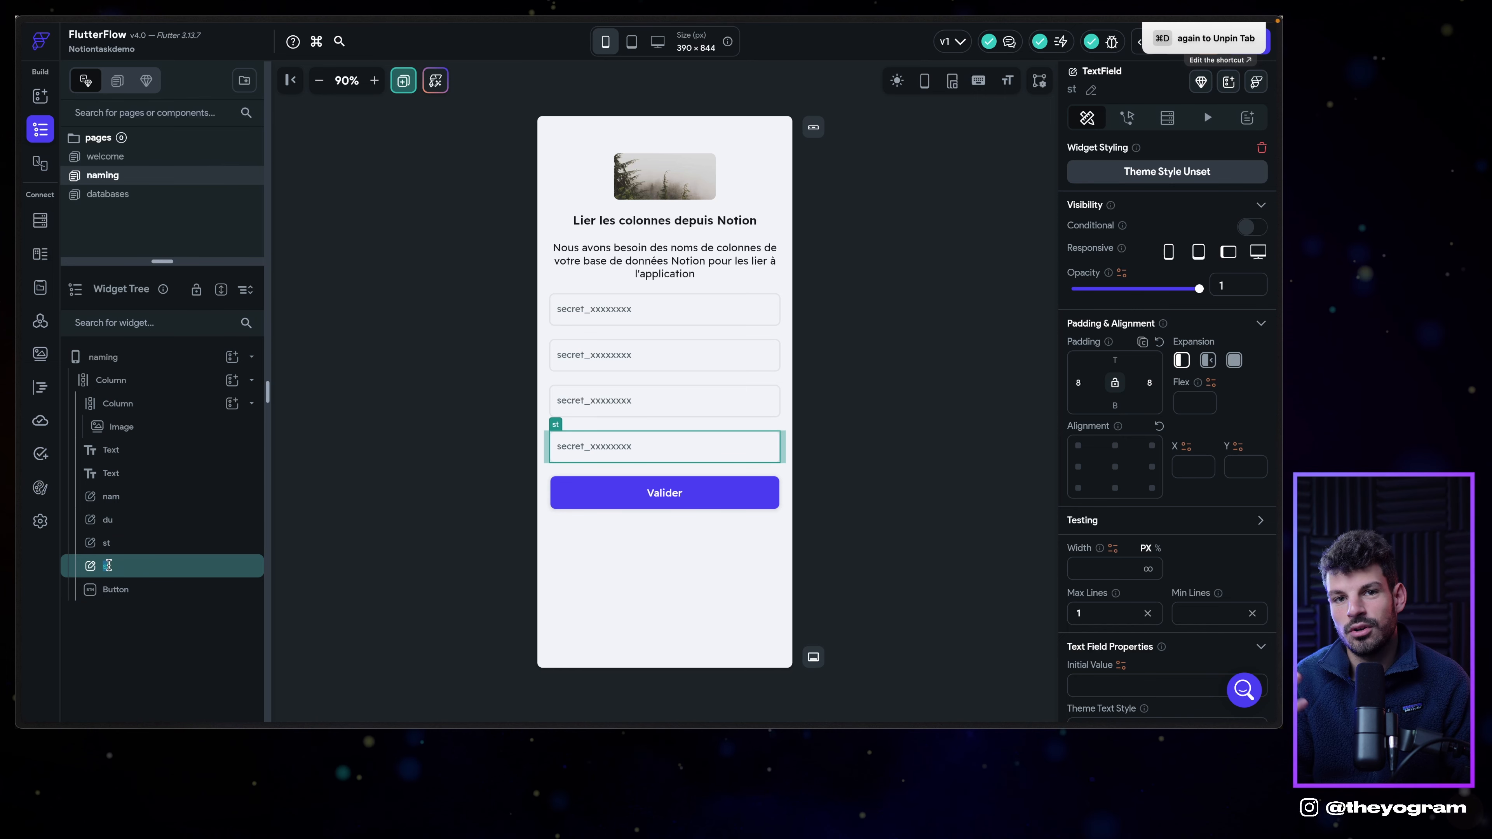
type("co")
key("Return")
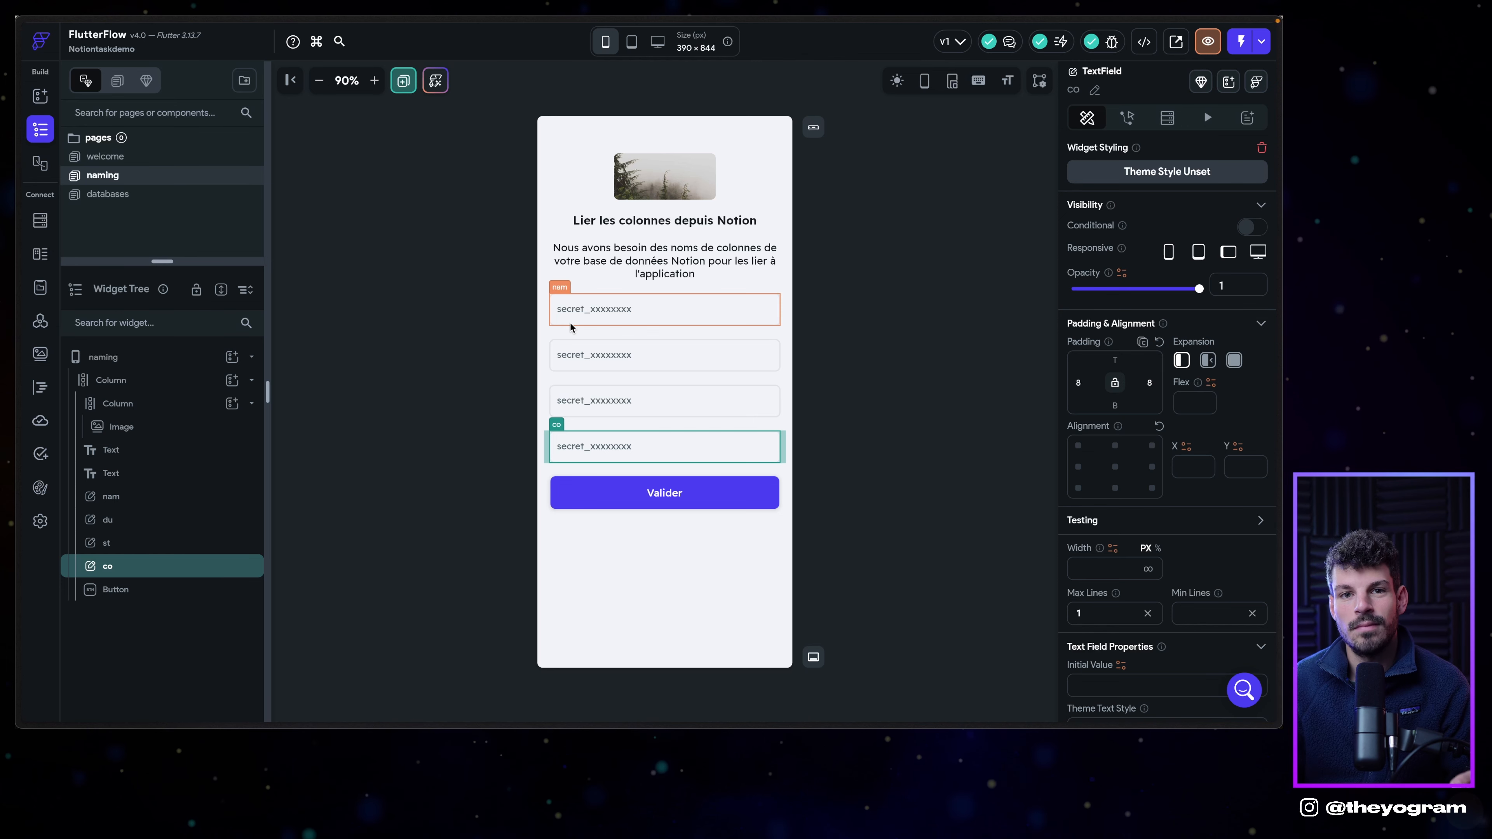
Set the nam field's hint text to nom de la colonne "nom".
left_click(570, 323)
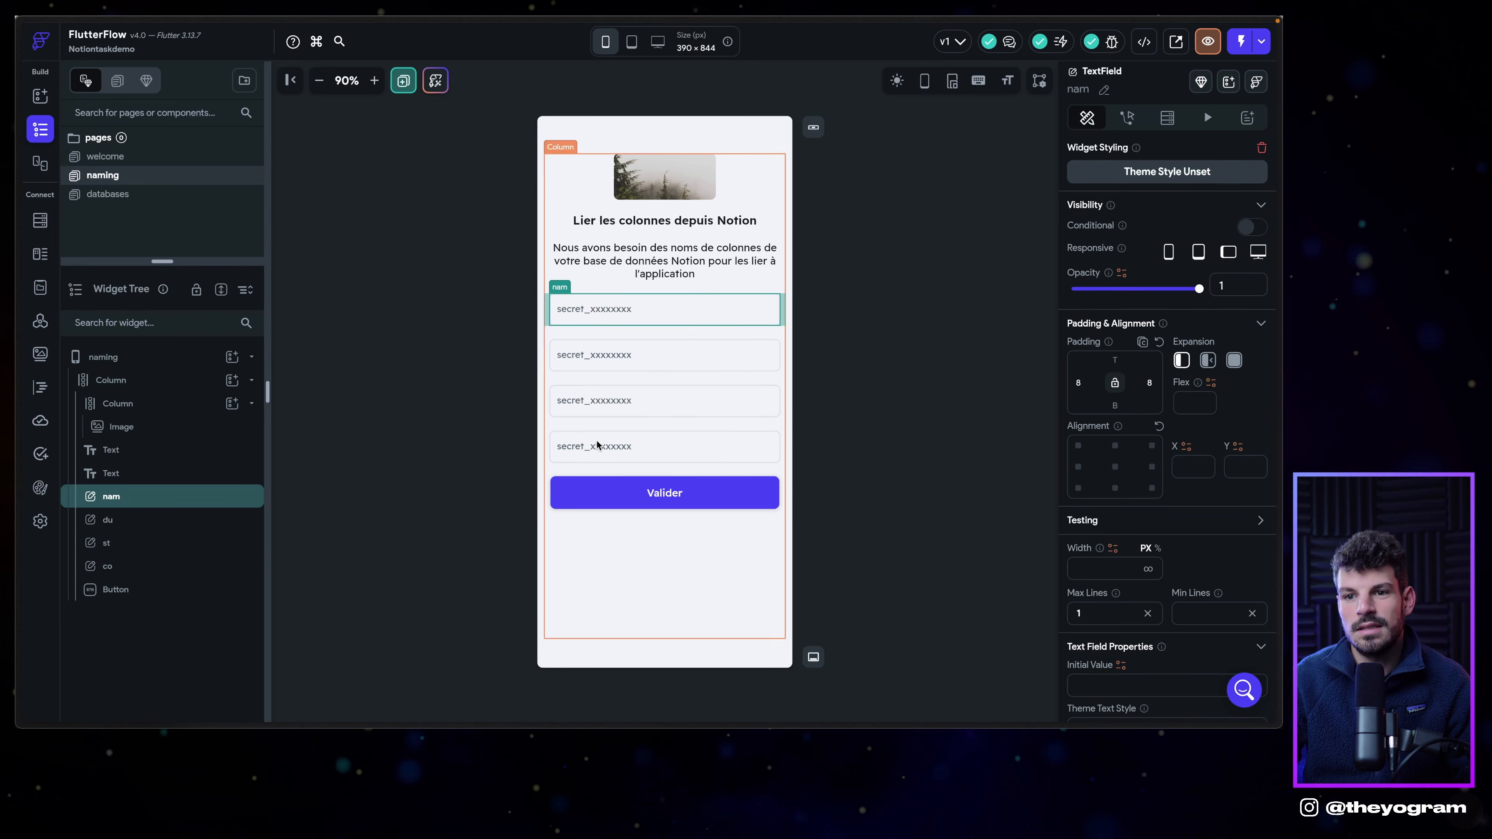
scroll(1145, 504, "down", 10)
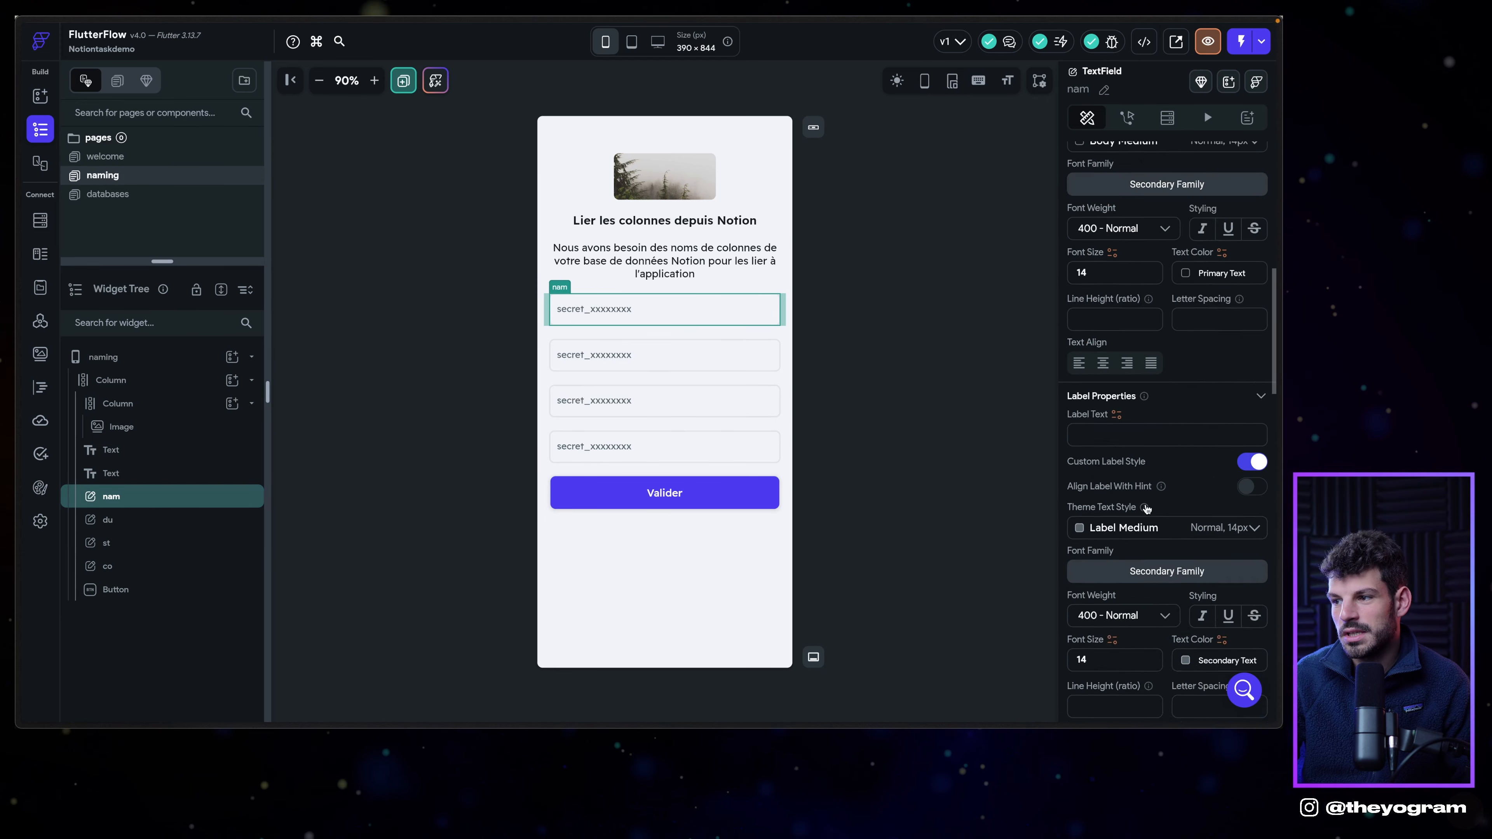
scroll(1146, 504, "down", 6)
double_click(1130, 496)
type("nom de la colonne \"nom")
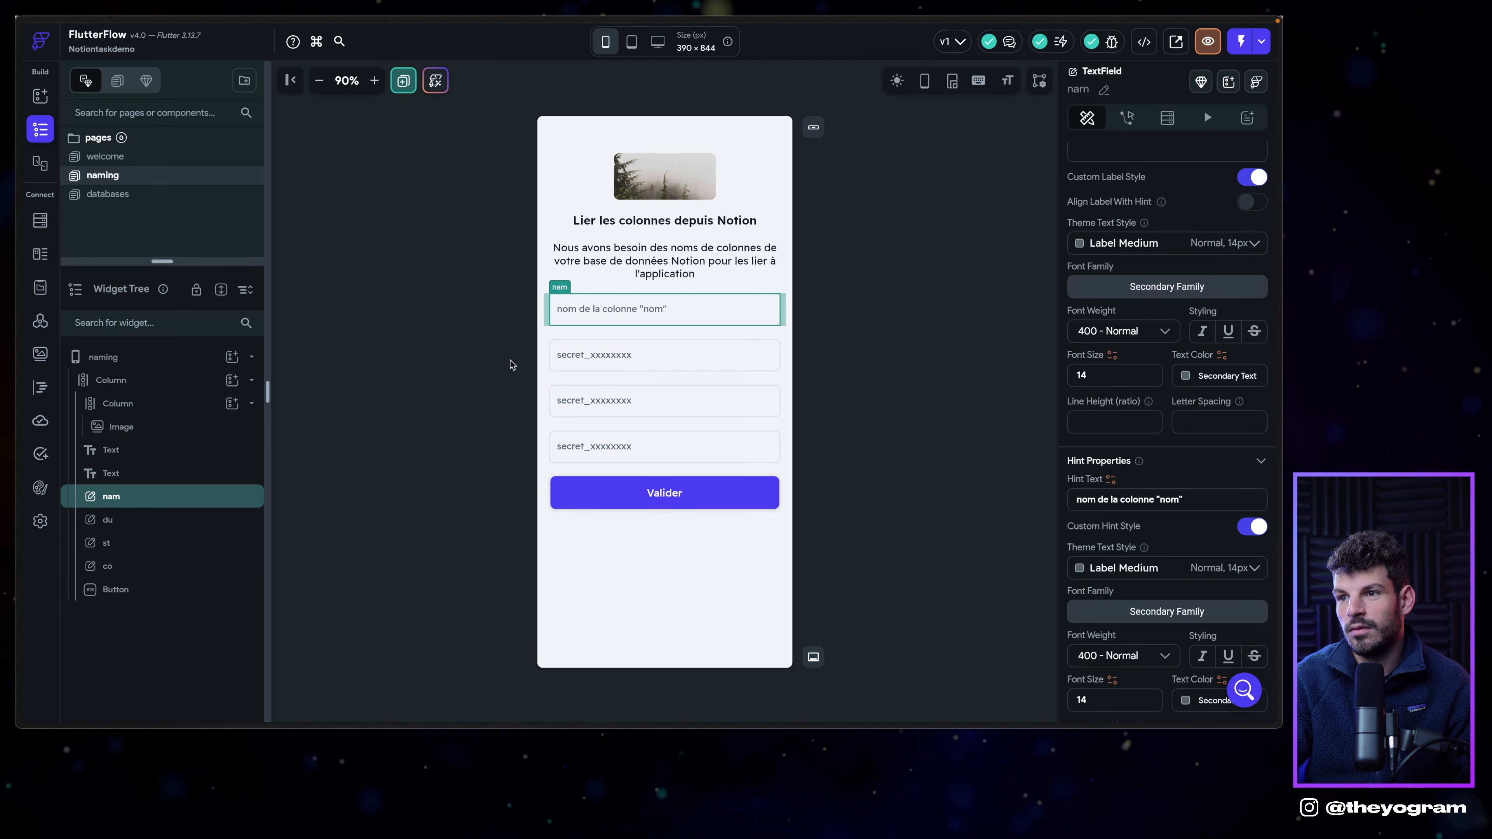
Set the hints of du, st and co to nom de la colonne "date", nom de la colonne "statut ou état" and nom du statut d'une tâche complétée.
left_click(646, 358)
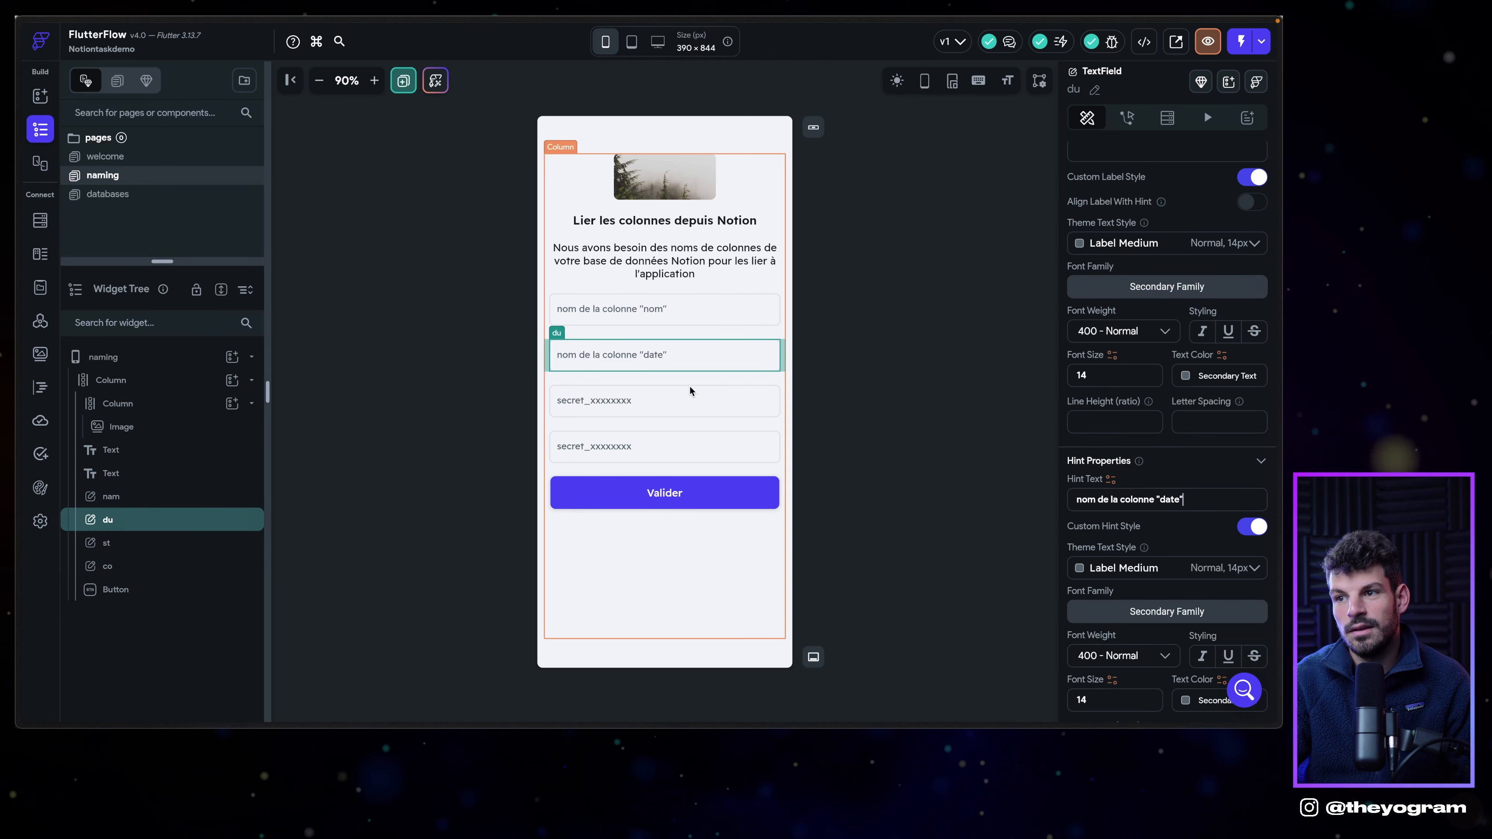
left_click(690, 390)
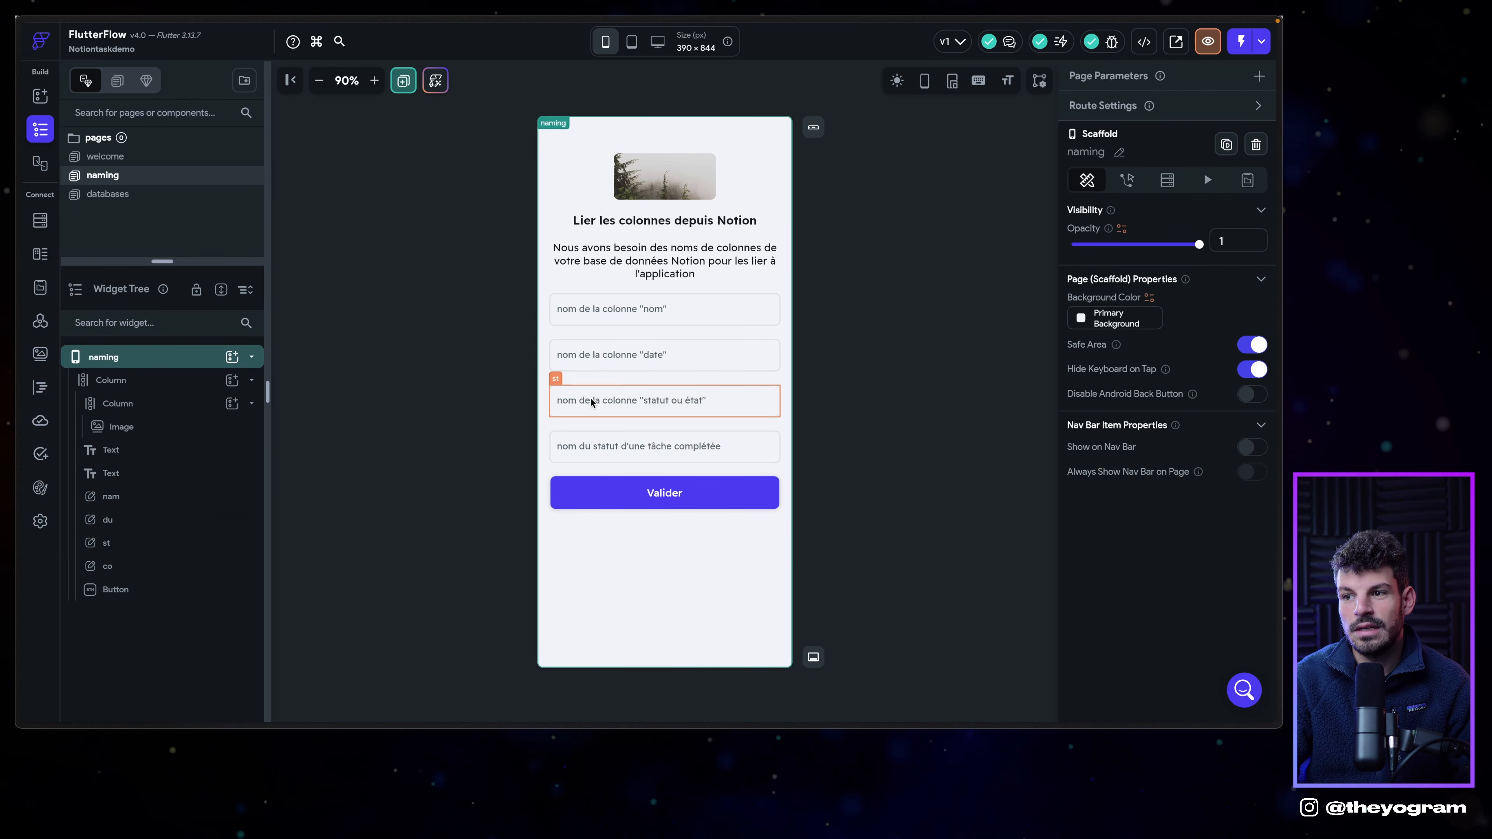
left_click(665, 493)
Duplicate the databases page and name the copy today.
mouse_move(126, 162)
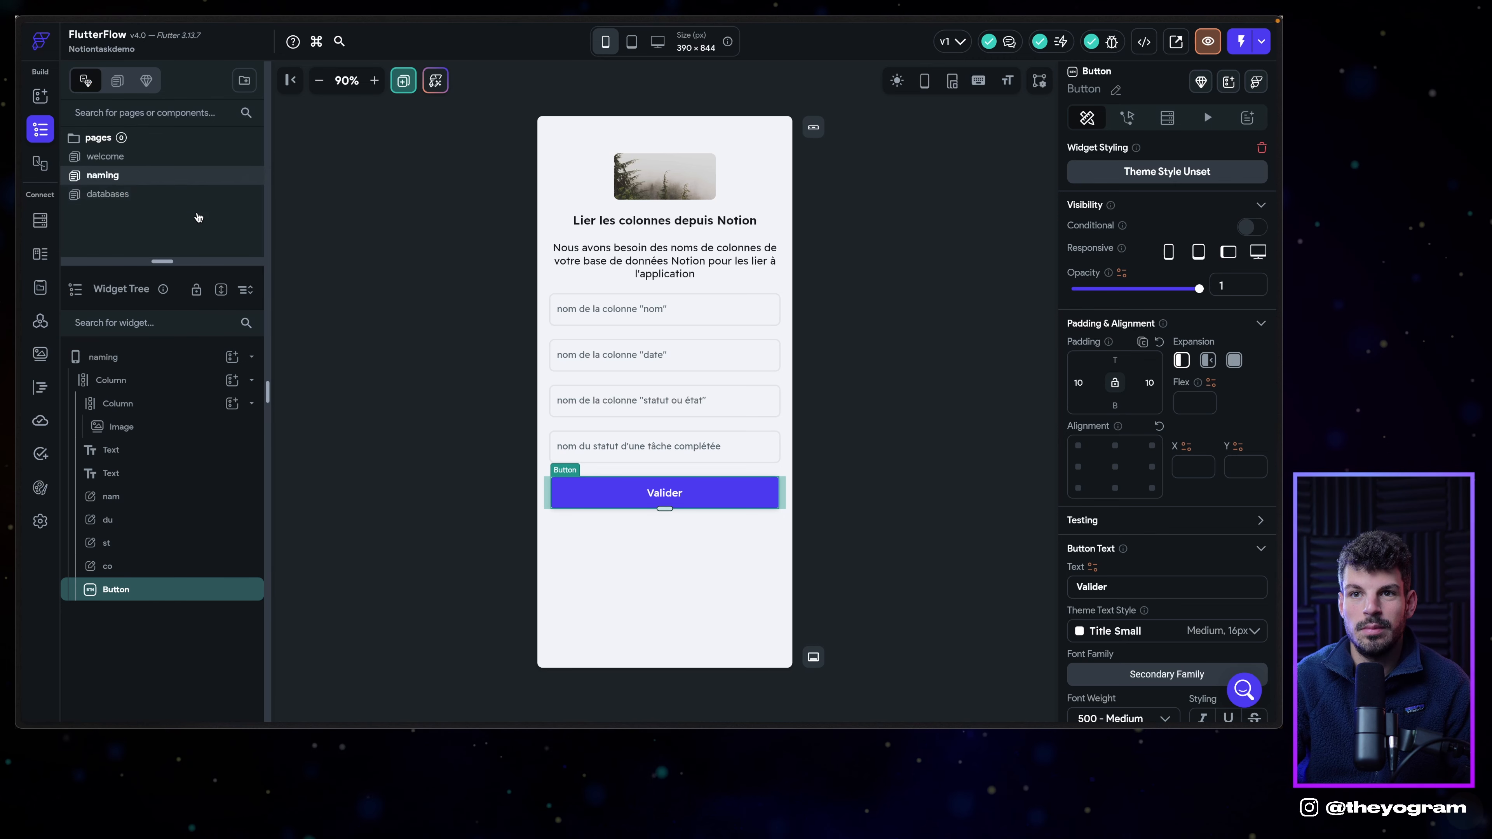
right_click(147, 180)
left_click(140, 168)
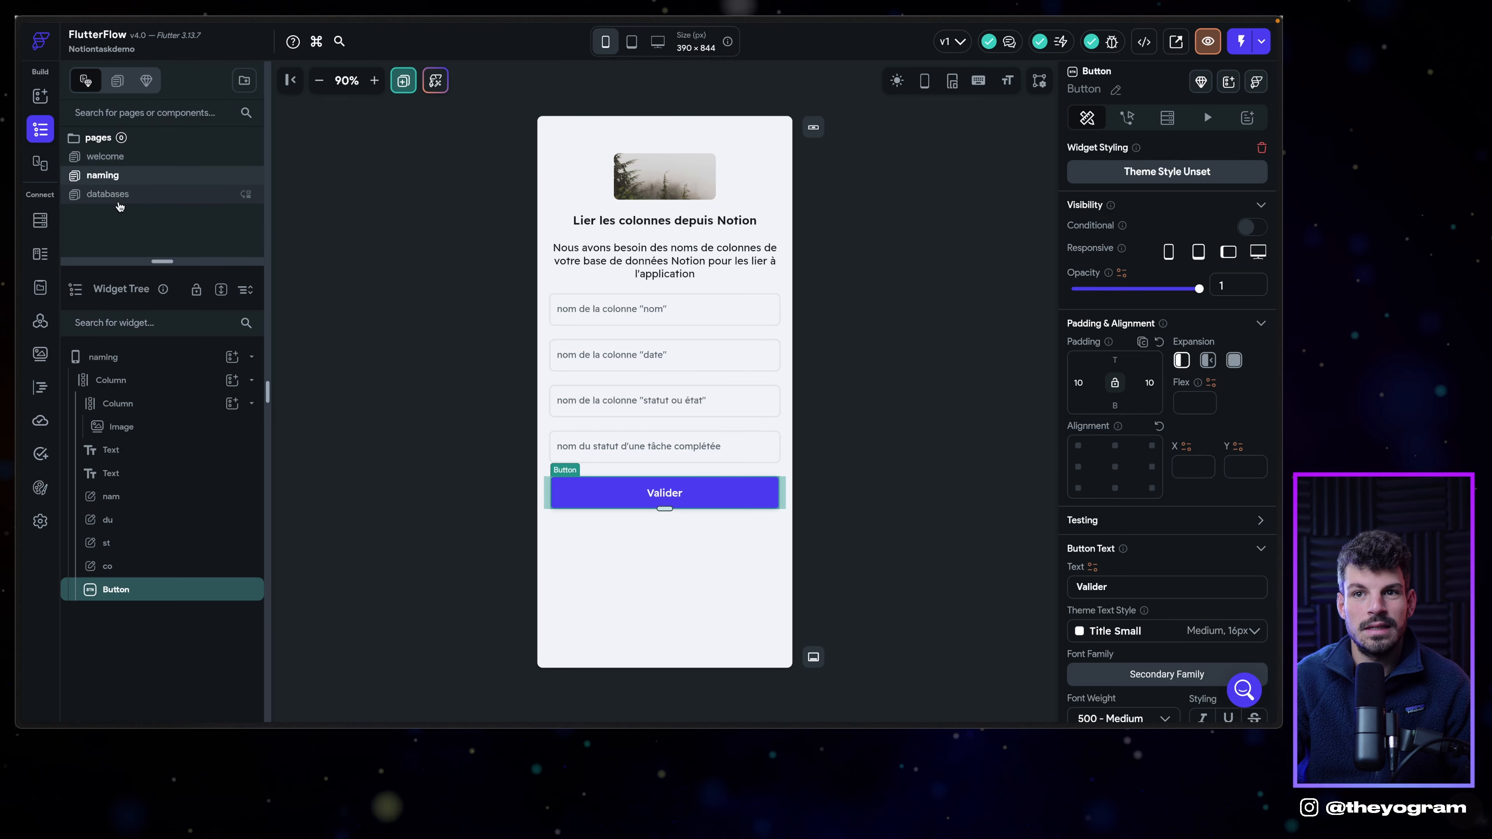
left_click(117, 194)
right_click(123, 195)
left_click(185, 260)
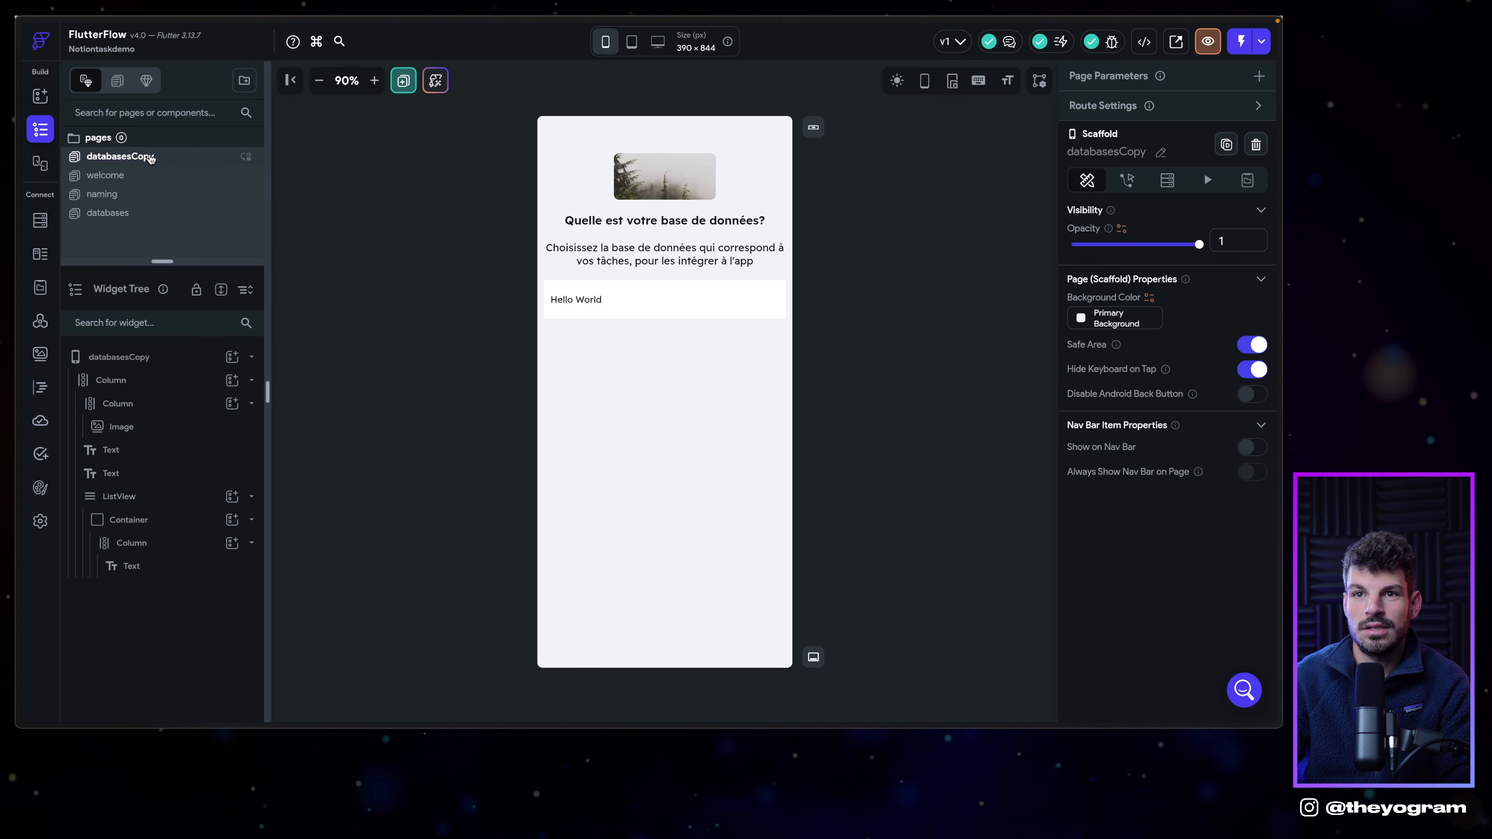
double_click(141, 157)
type("today")
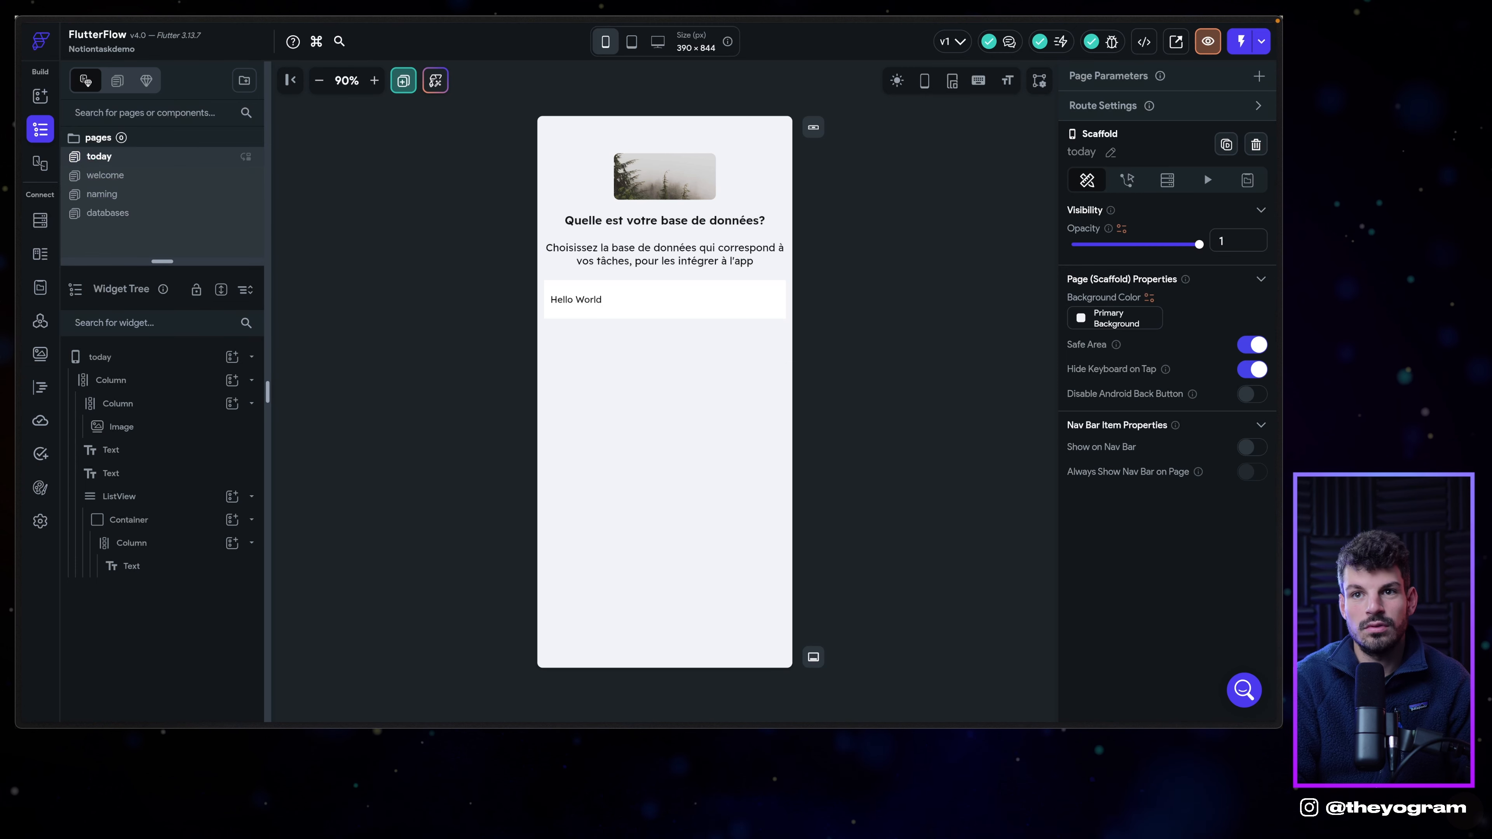
key("Return")
Simplify the today page header by shrinking the image, changing the heading to a start-aligned Today, and removing the description text.
left_click(677, 357)
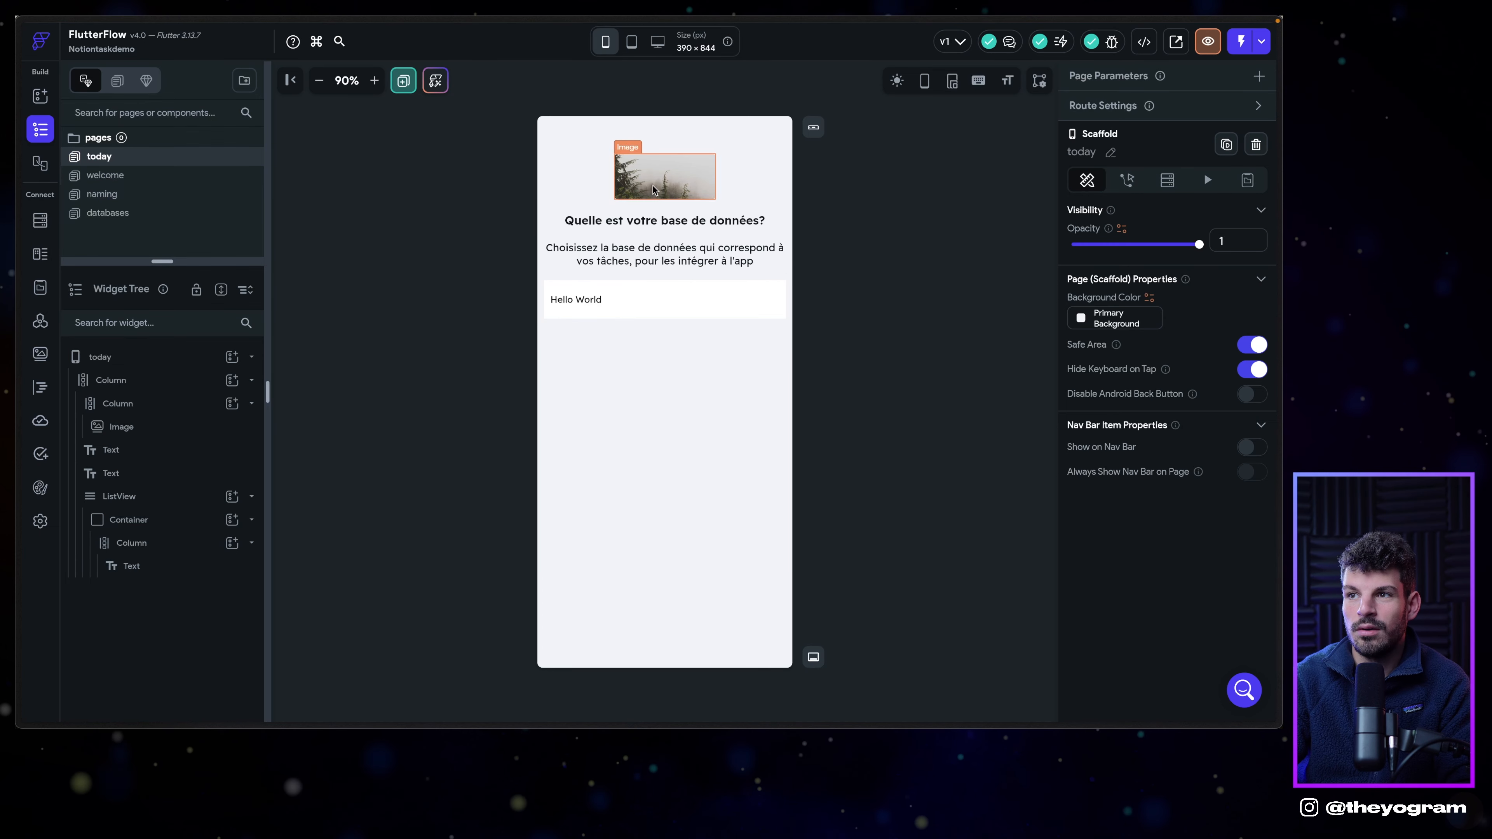
left_click(667, 189)
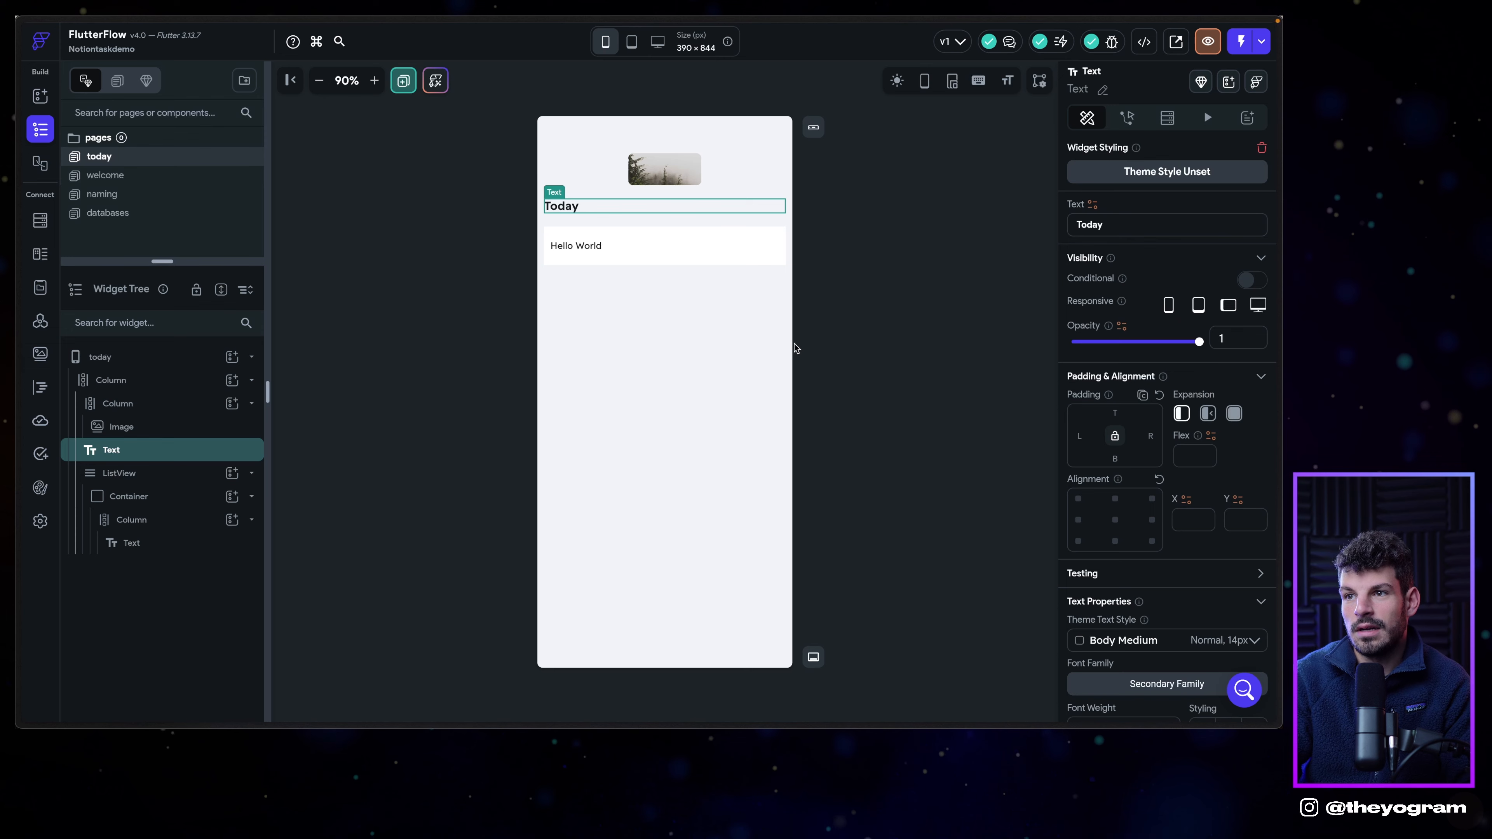
left_click(796, 347)
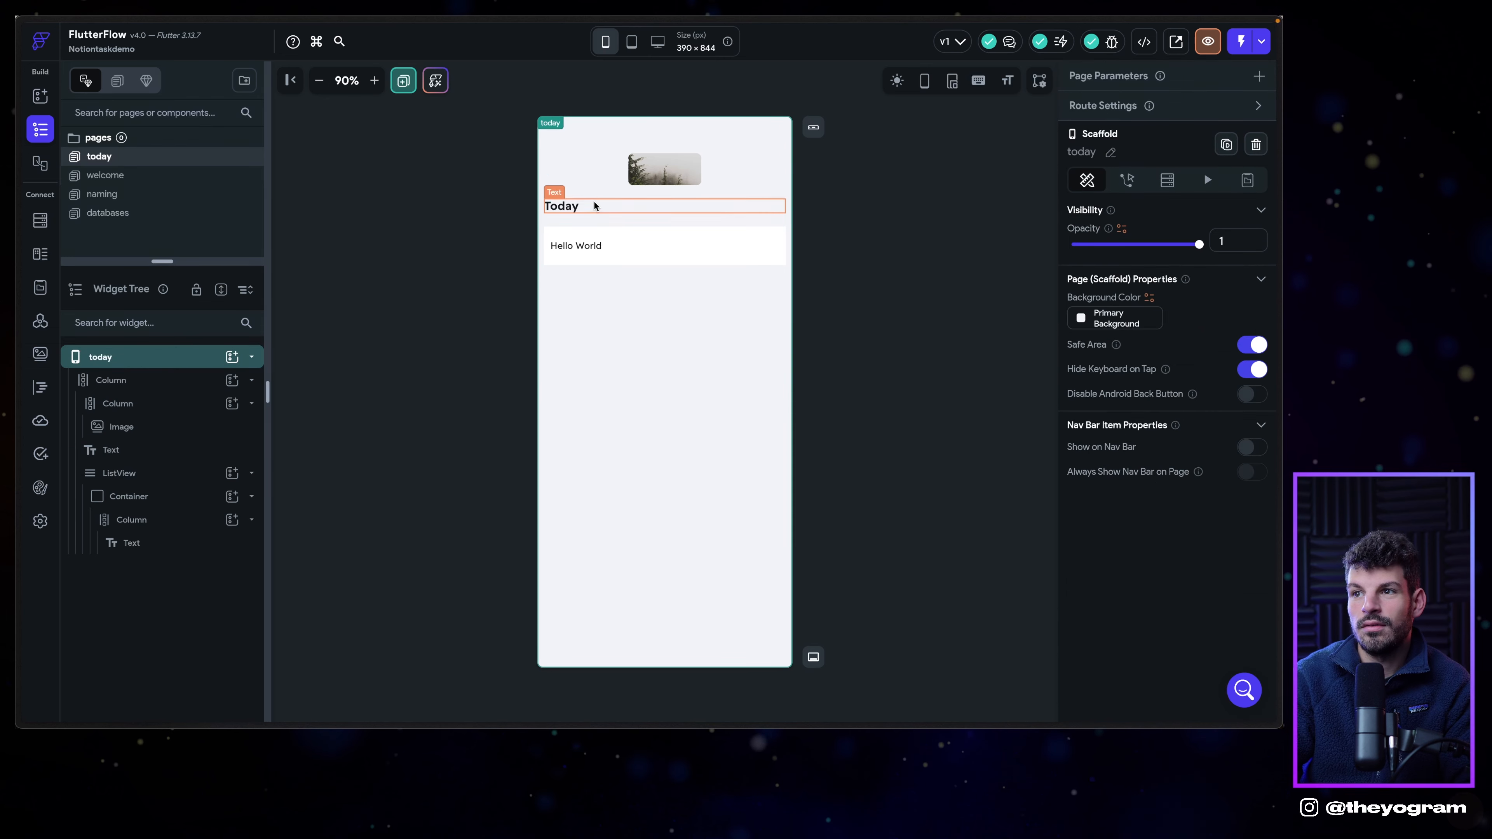
Clear the fixed height of the Container in the today page's ListView.
left_click(586, 253)
left_click(658, 244)
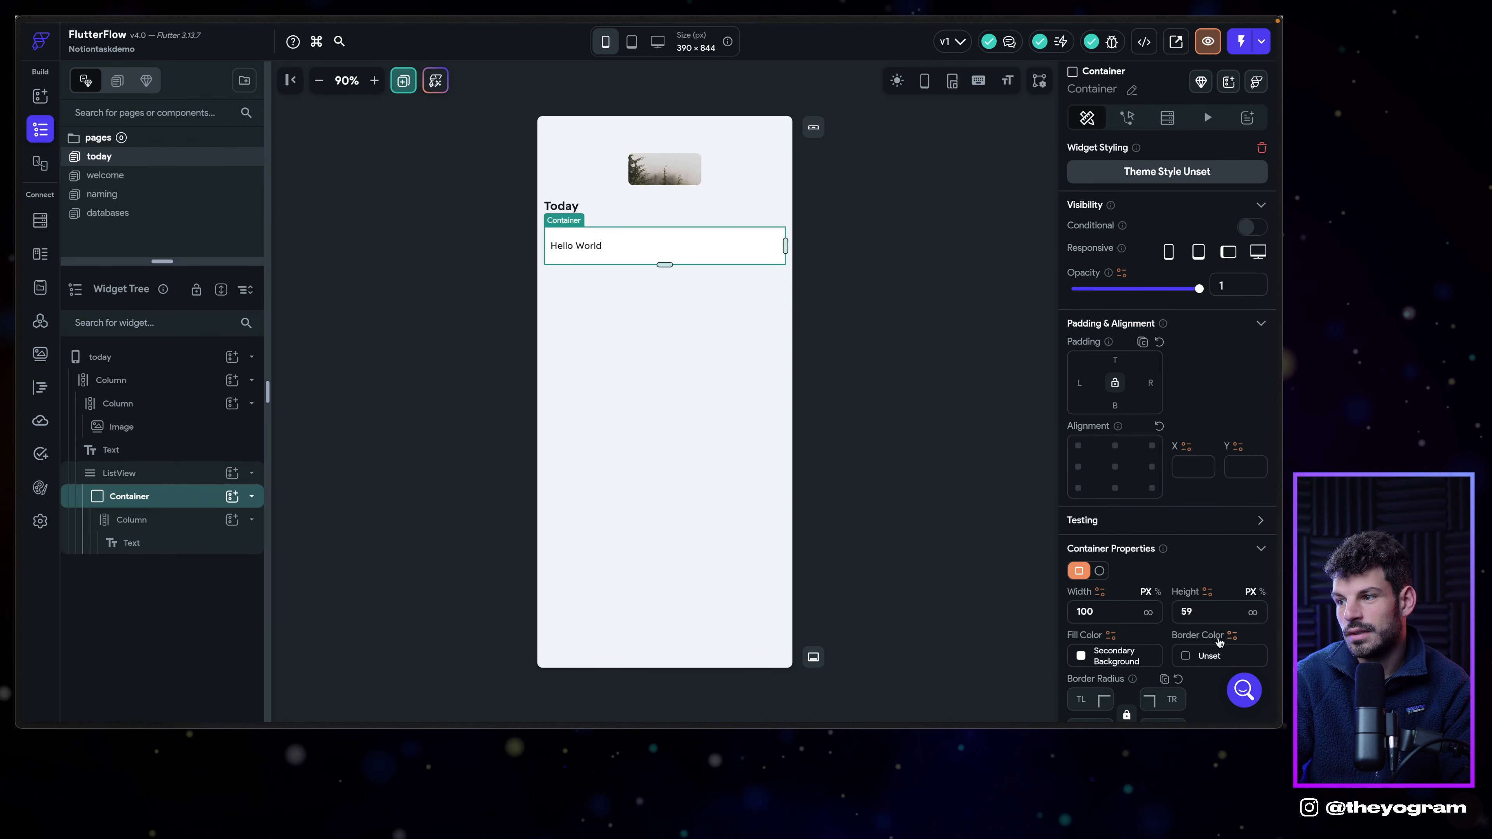
left_click(1199, 611)
key("BackSpace")
key("BackSpace")
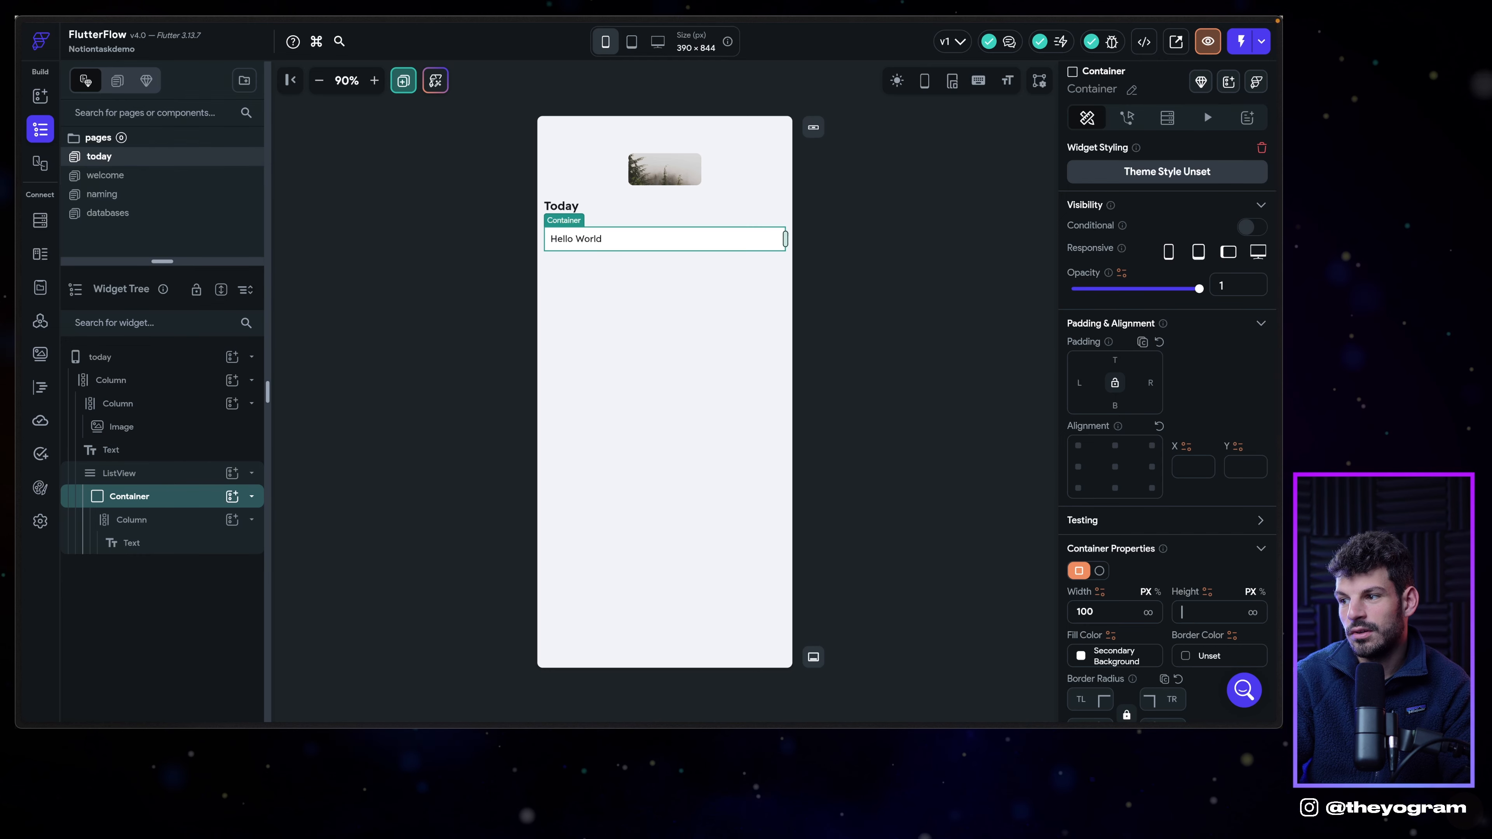
left_click(782, 416)
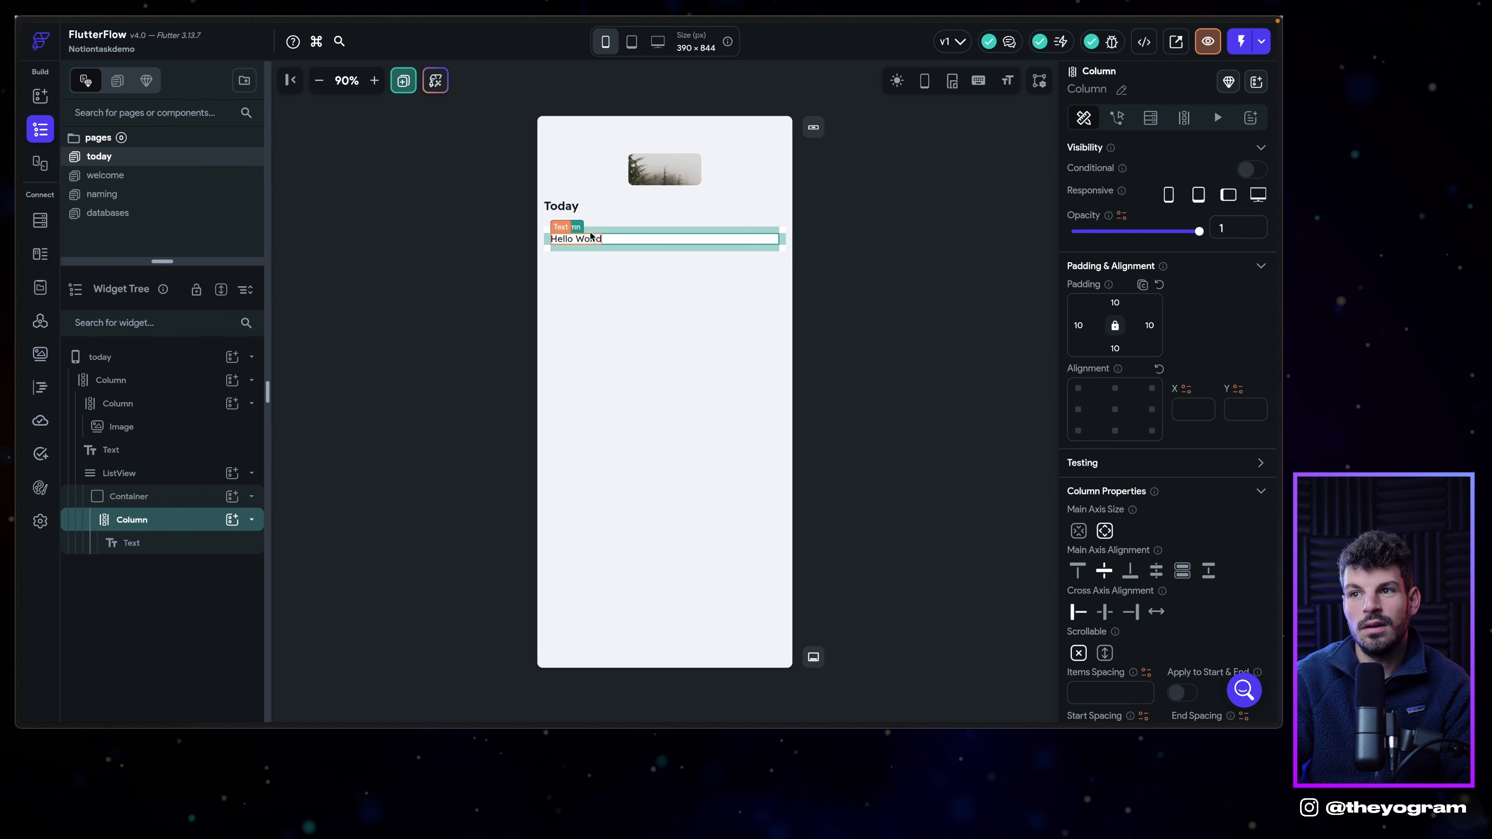
Add a Row to the Column inside the Container and move the Hello World Text into it.
left_click(229, 518)
left_click(446, 485)
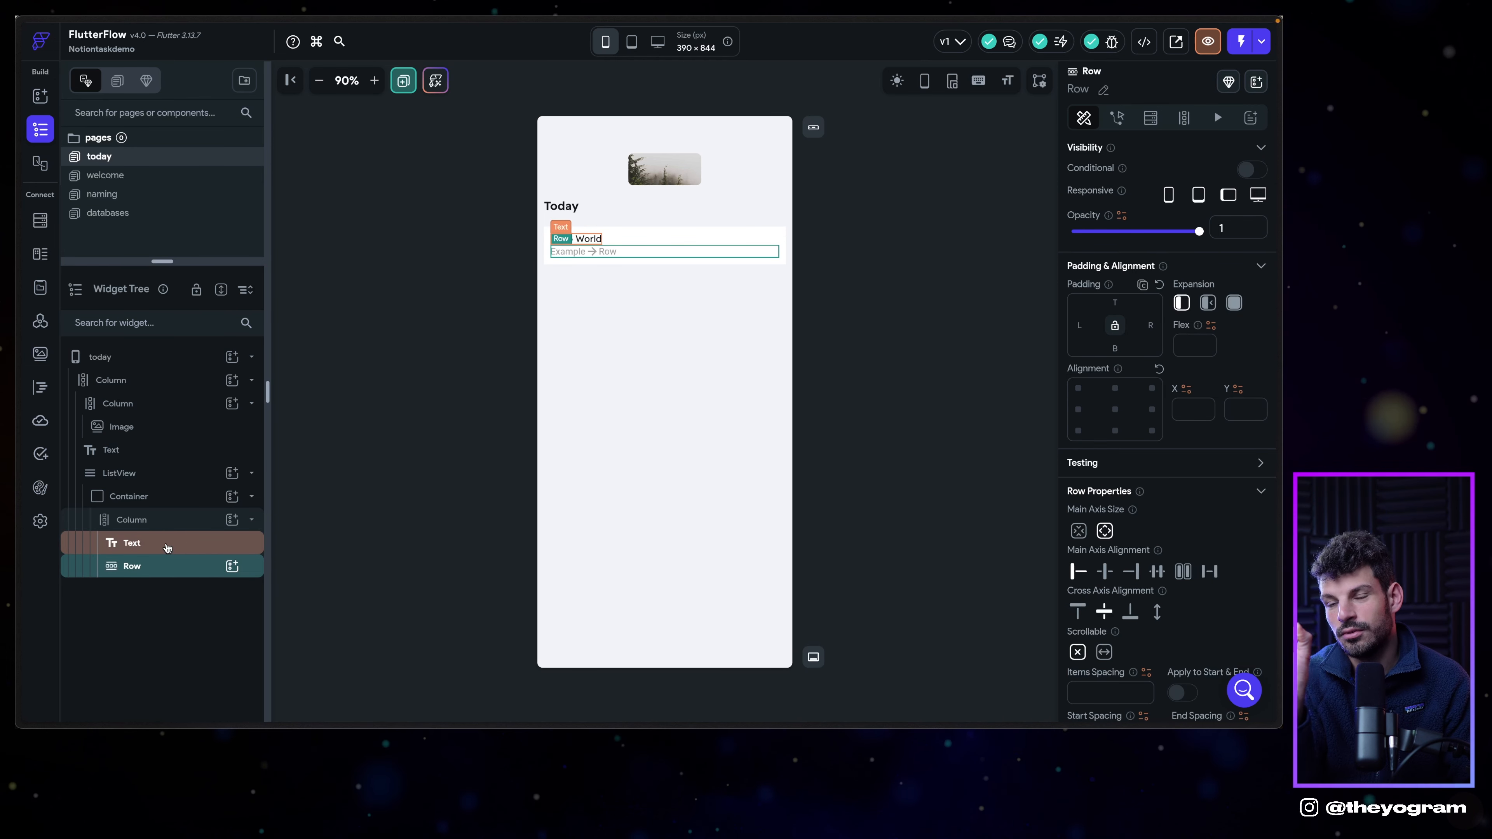
left_click_drag(167, 548, 145, 574)
Add an Icon widget to the Row and place it before the Hello World Text.
left_click(232, 543)
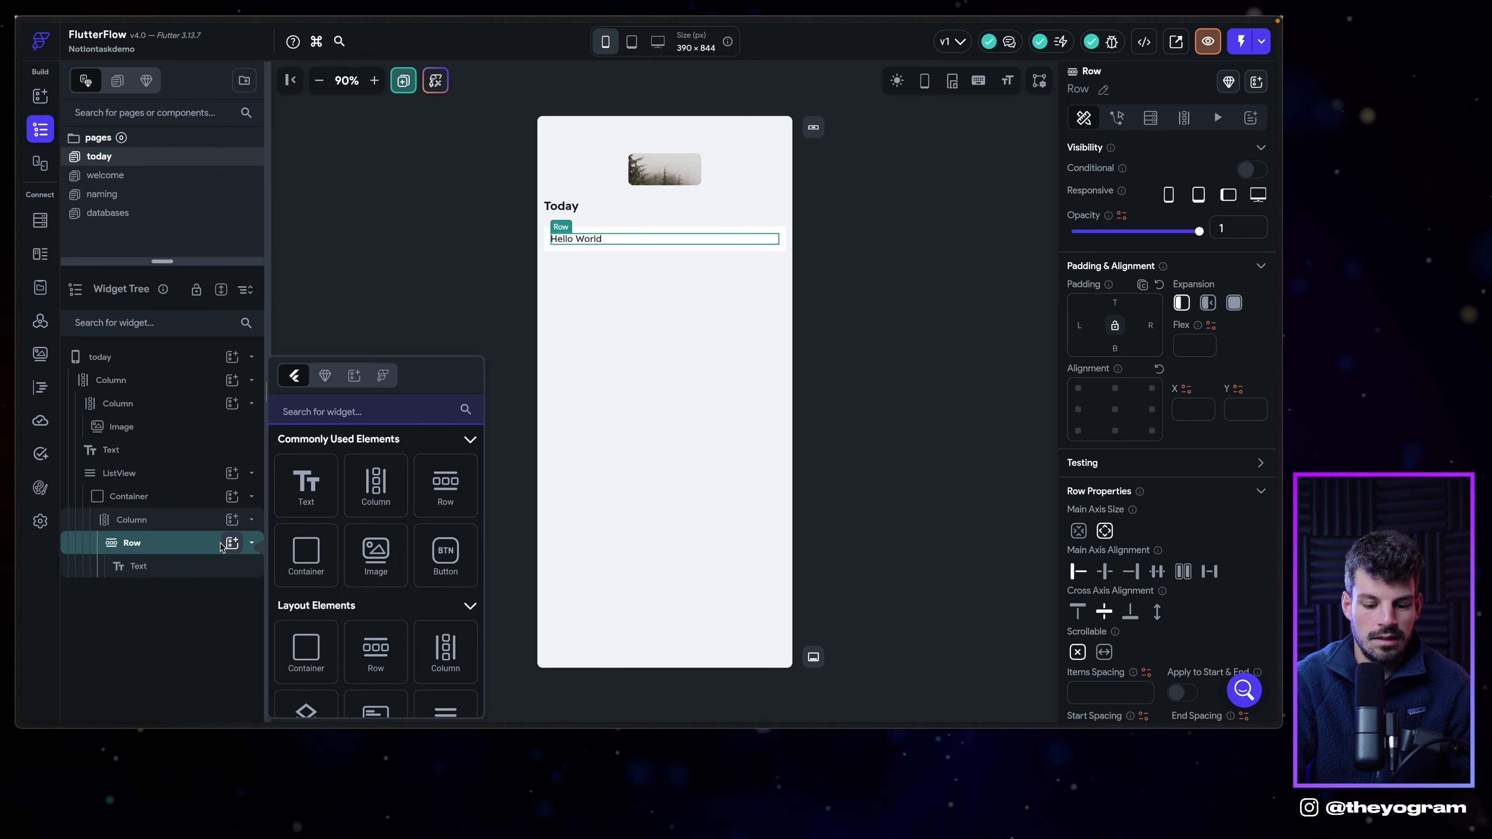
type("icon")
left_click(305, 623)
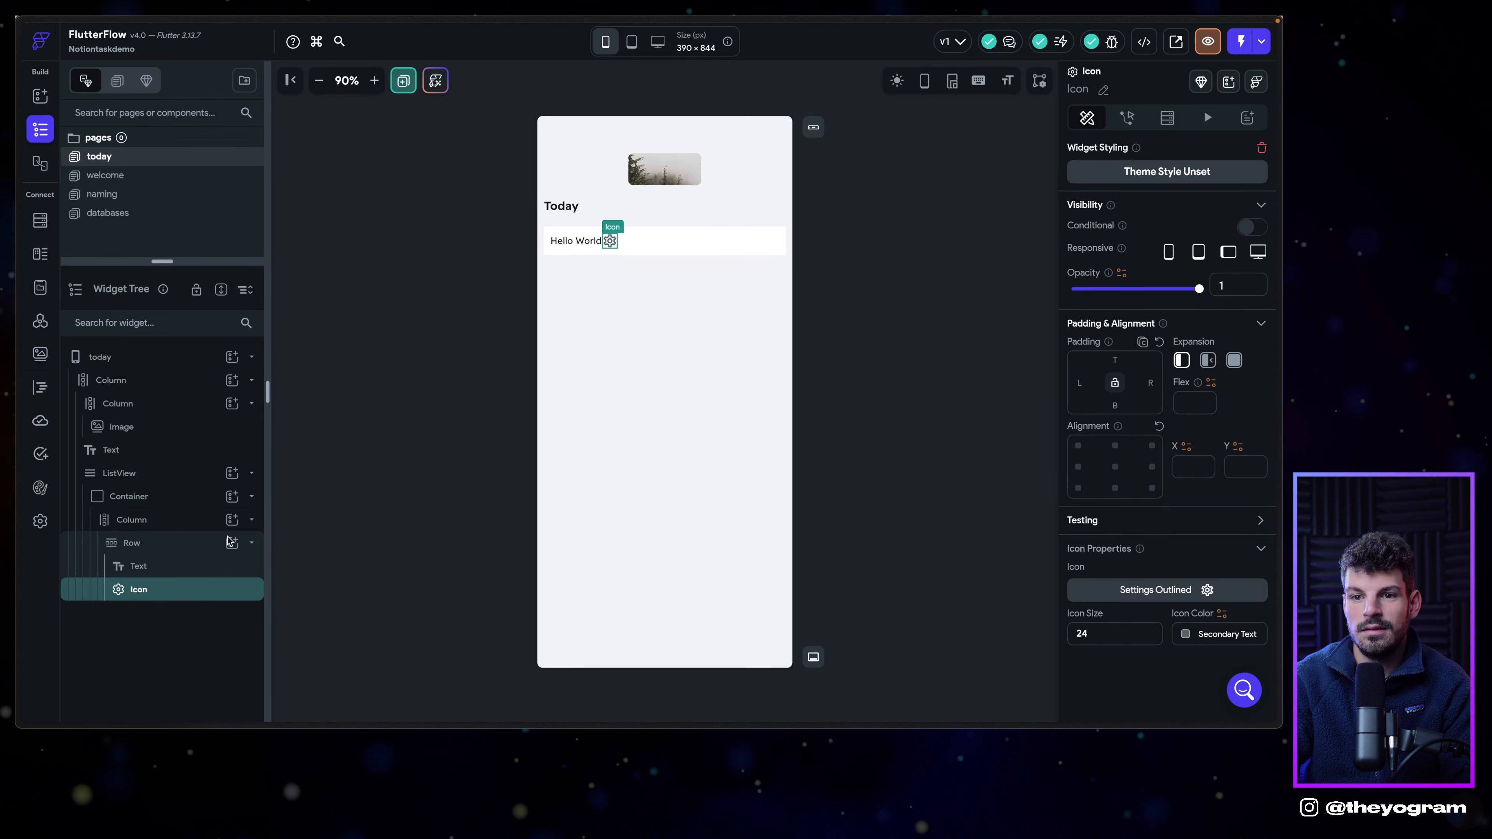
left_click_drag(238, 591, 217, 557)
Set the Row's items spacing to 6.
left_click(132, 542)
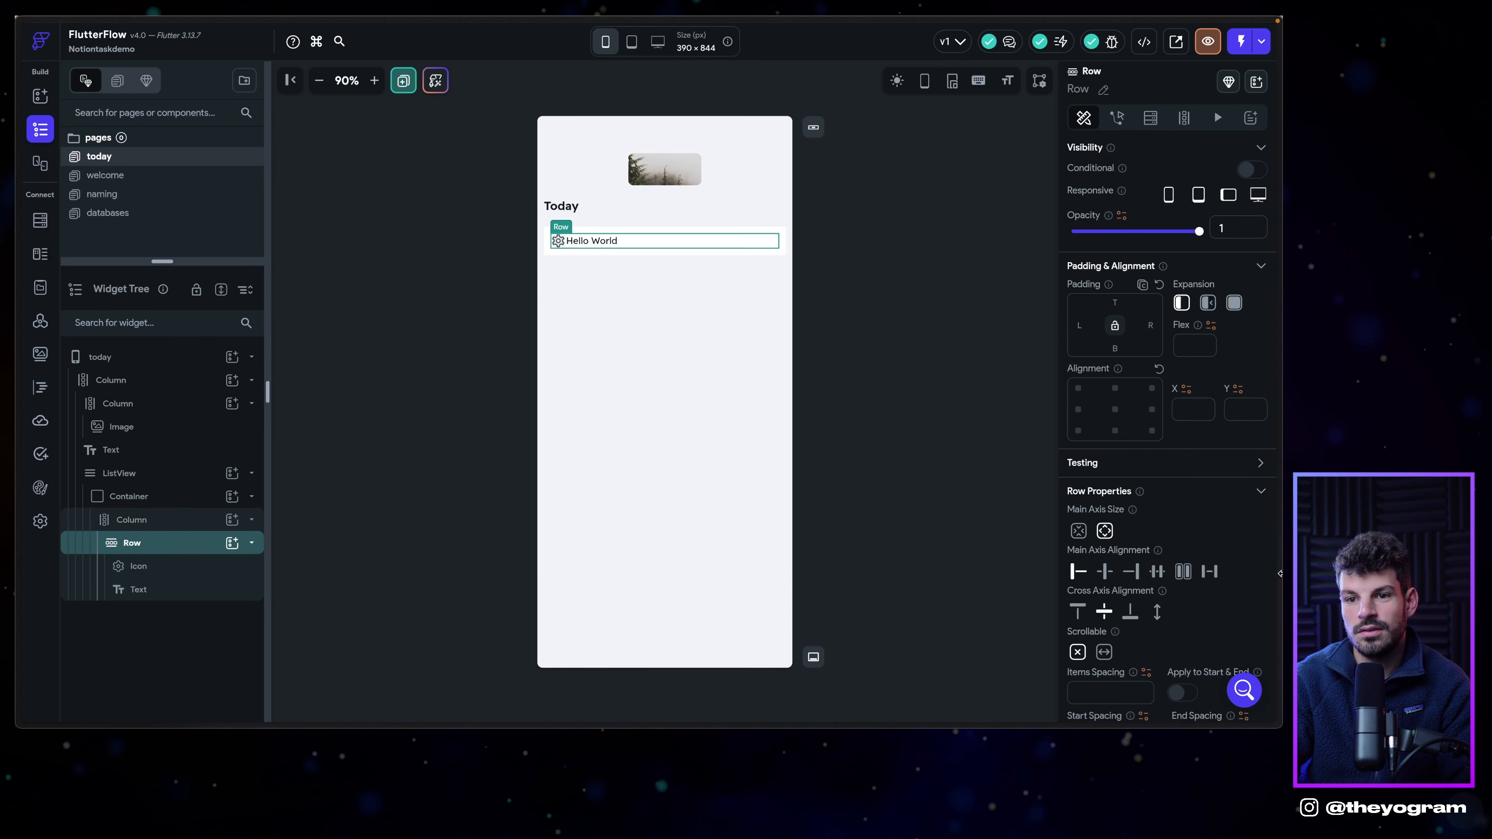
scroll(1110, 529, "down", 3)
type("6")
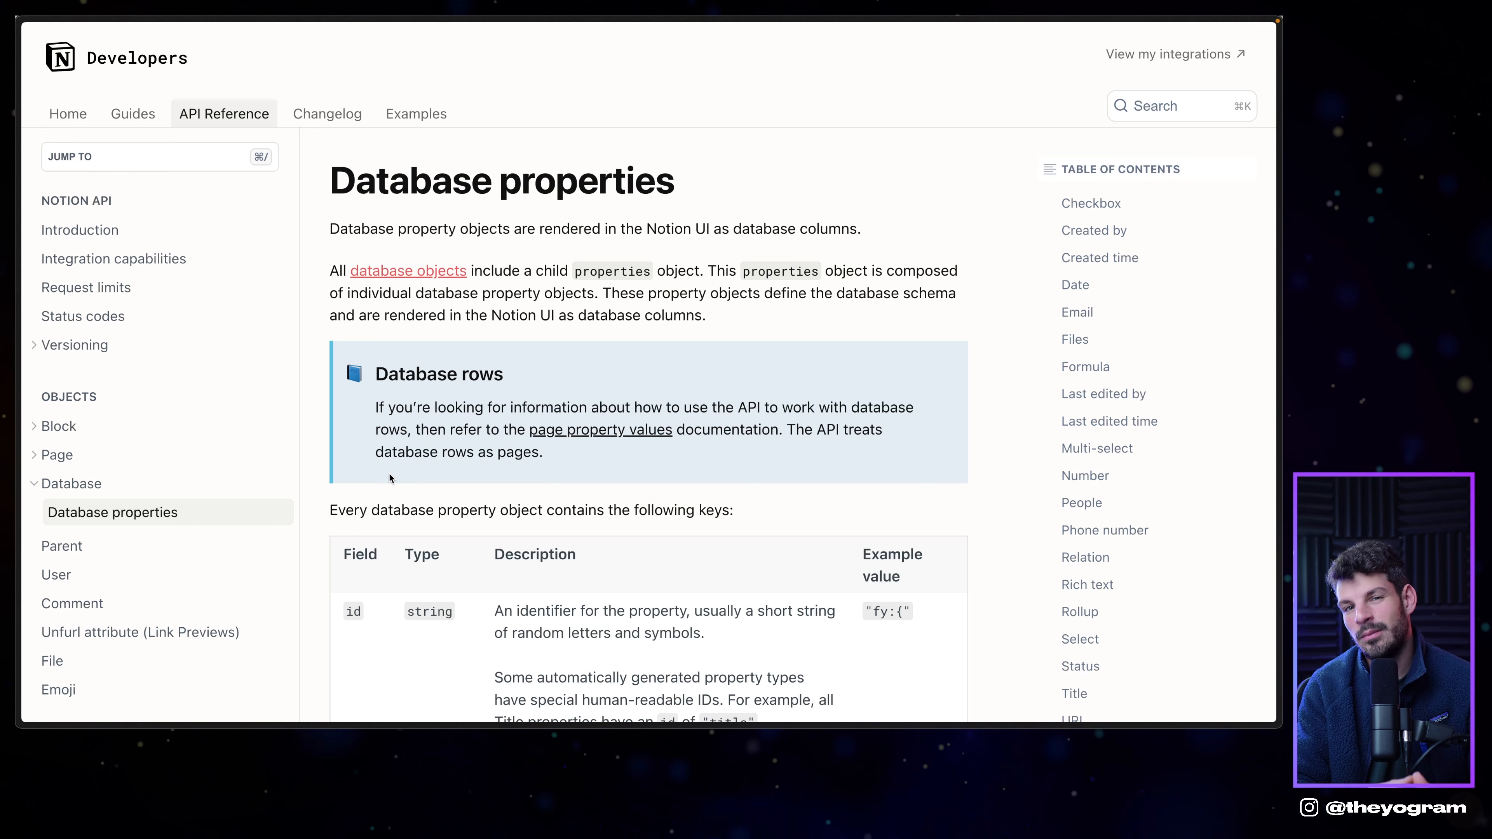
In the Notion API reference, open the Databases endpoints and examine the Create a database page.
scroll(100, 629, "down", 10)
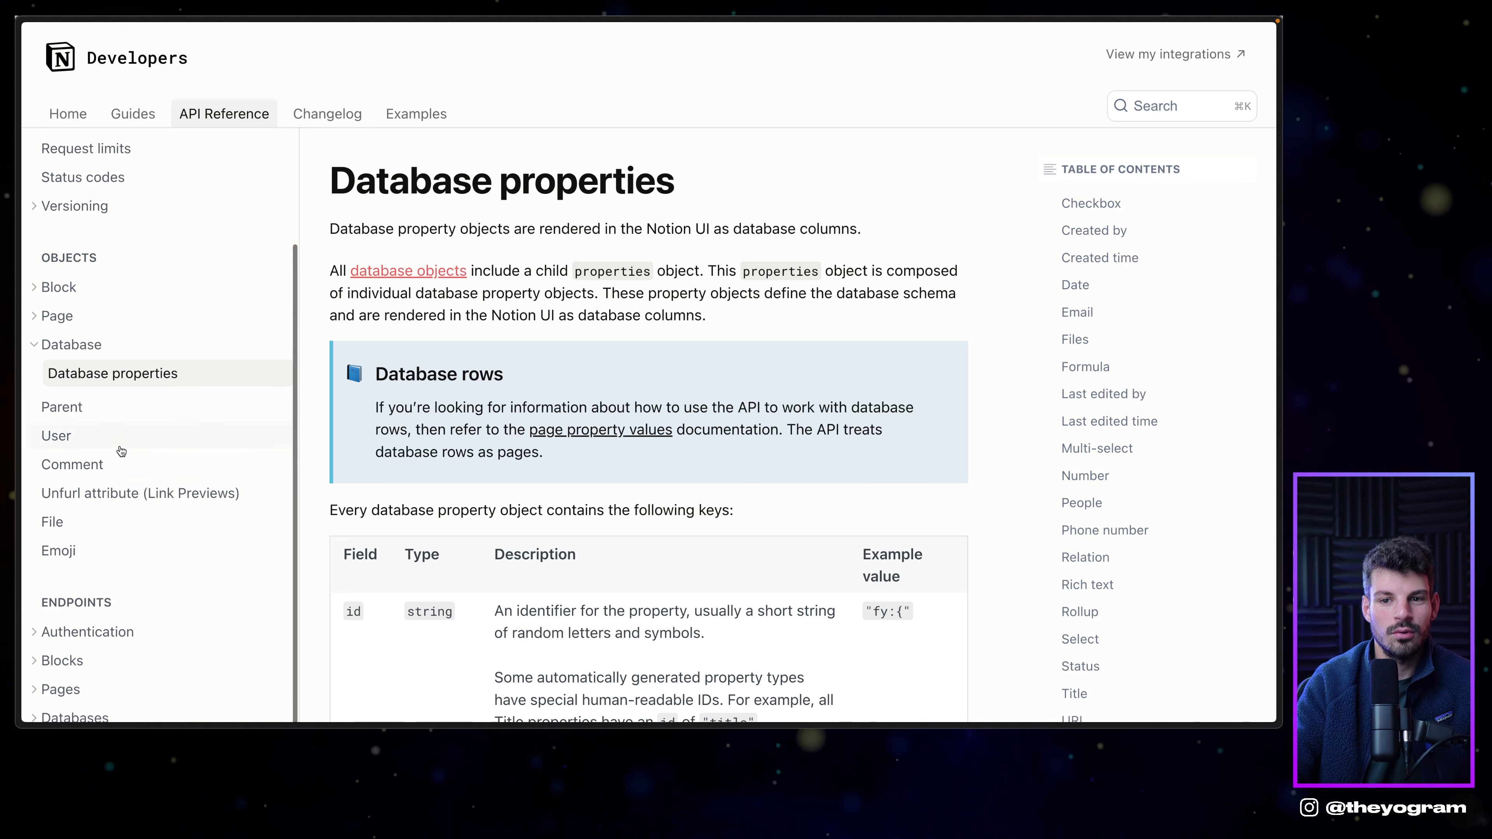
left_click(98, 625)
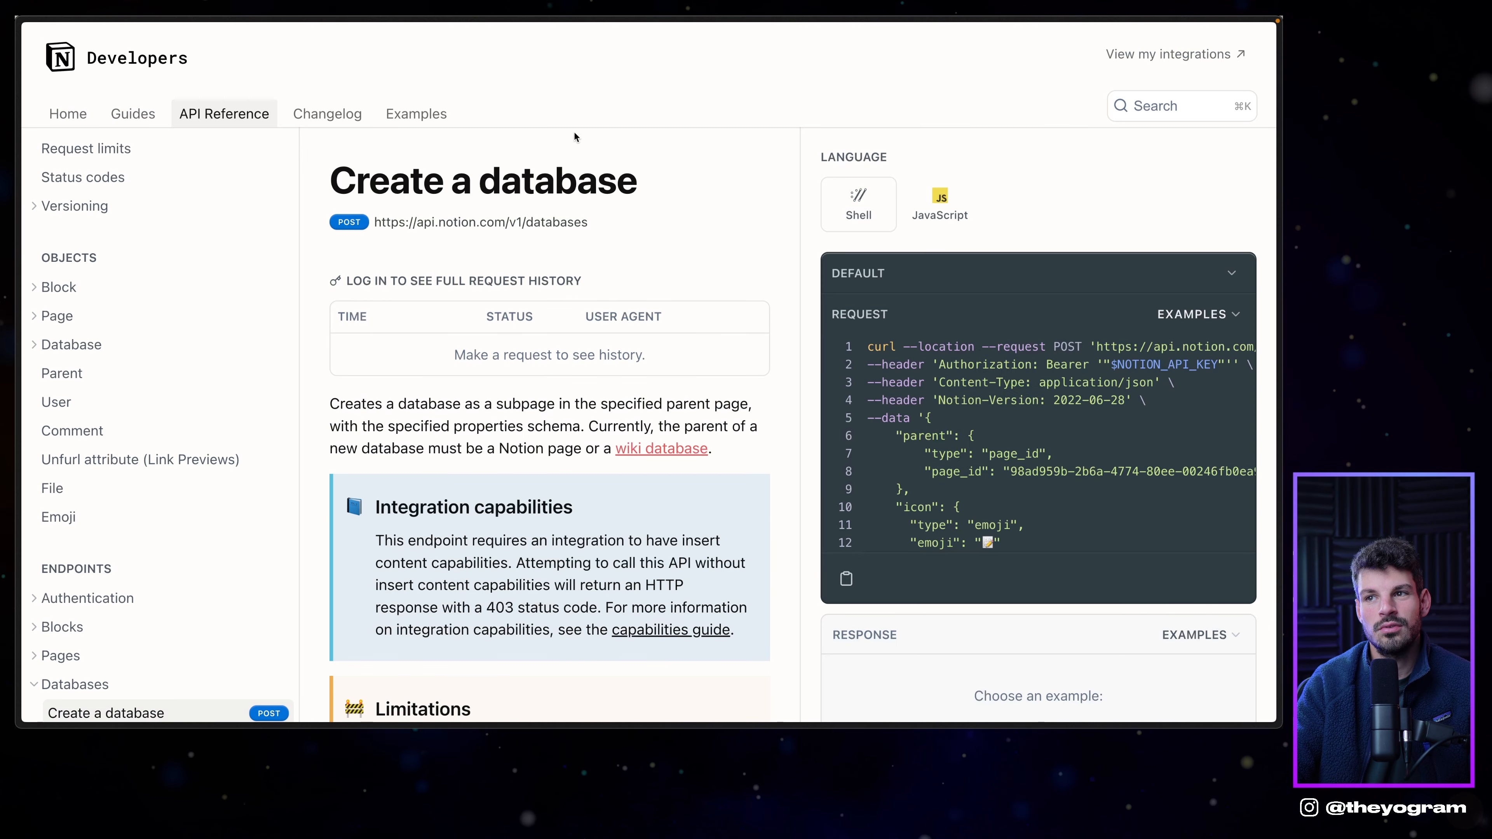
left_click_drag(333, 173, 645, 186)
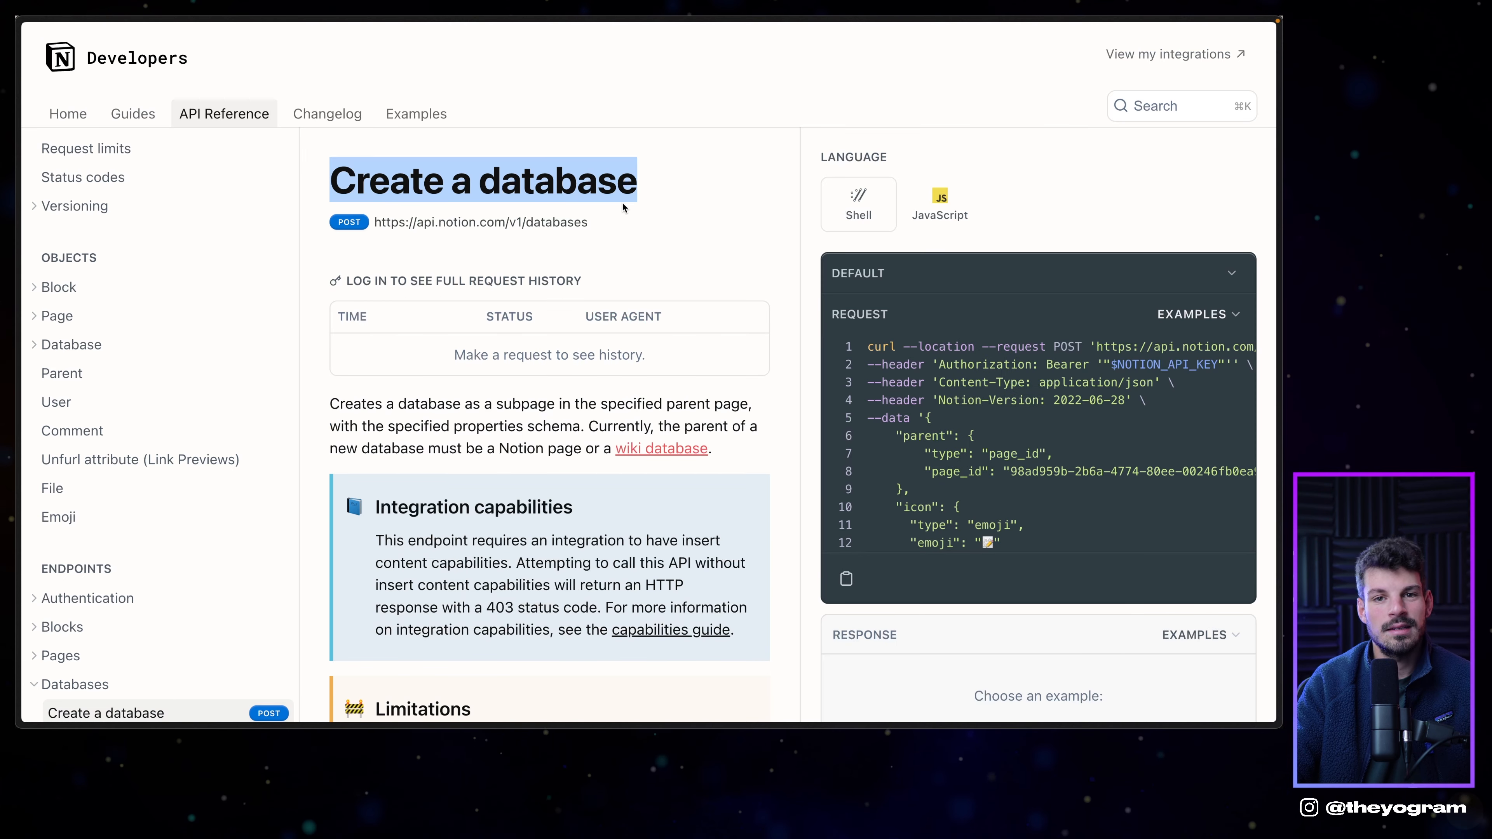
Examine the request method and endpoint URL of the Create a database page.
left_click_drag(375, 224, 496, 224)
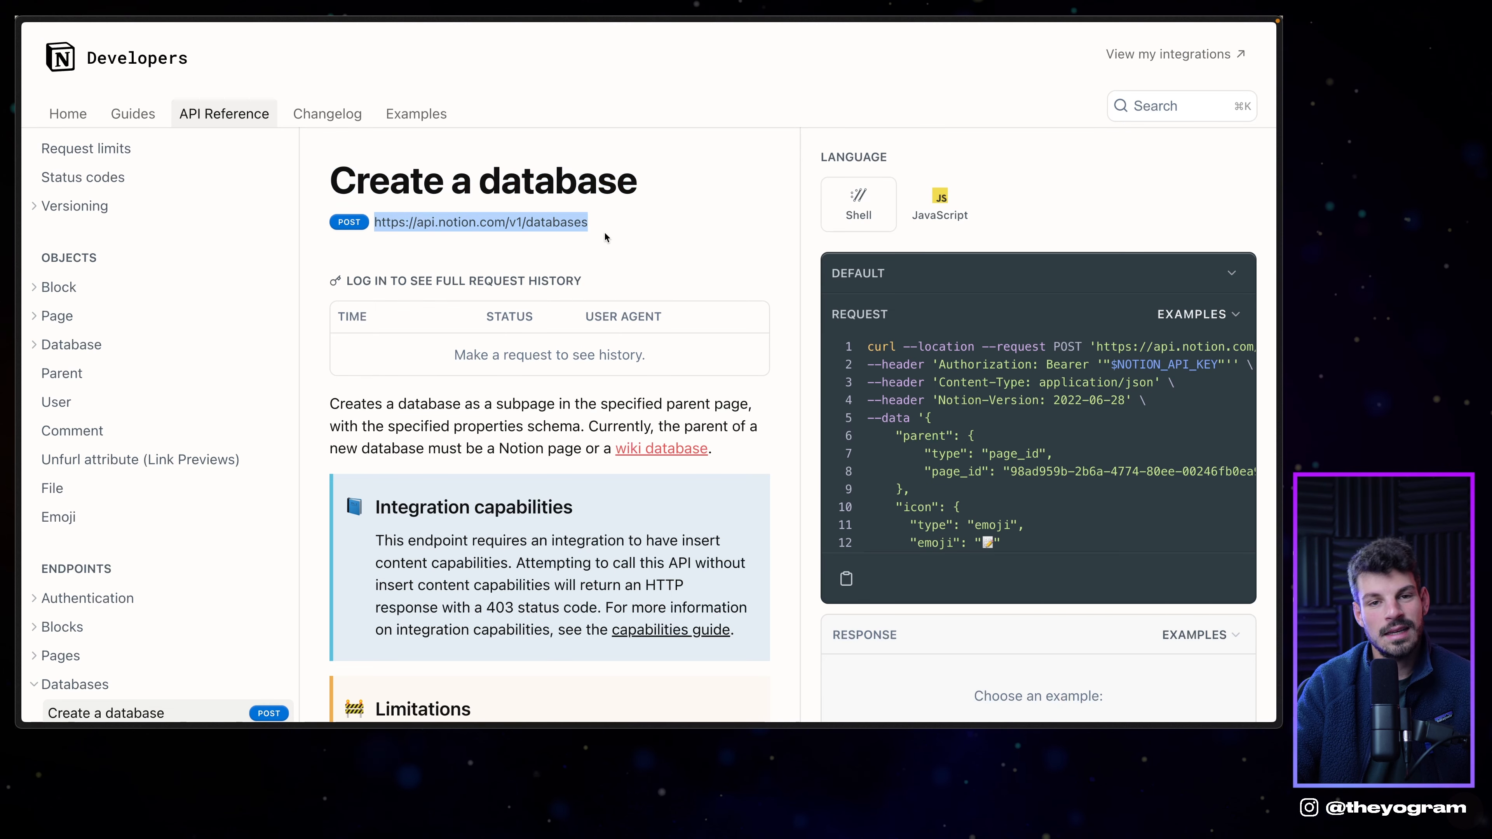
left_click(496, 259)
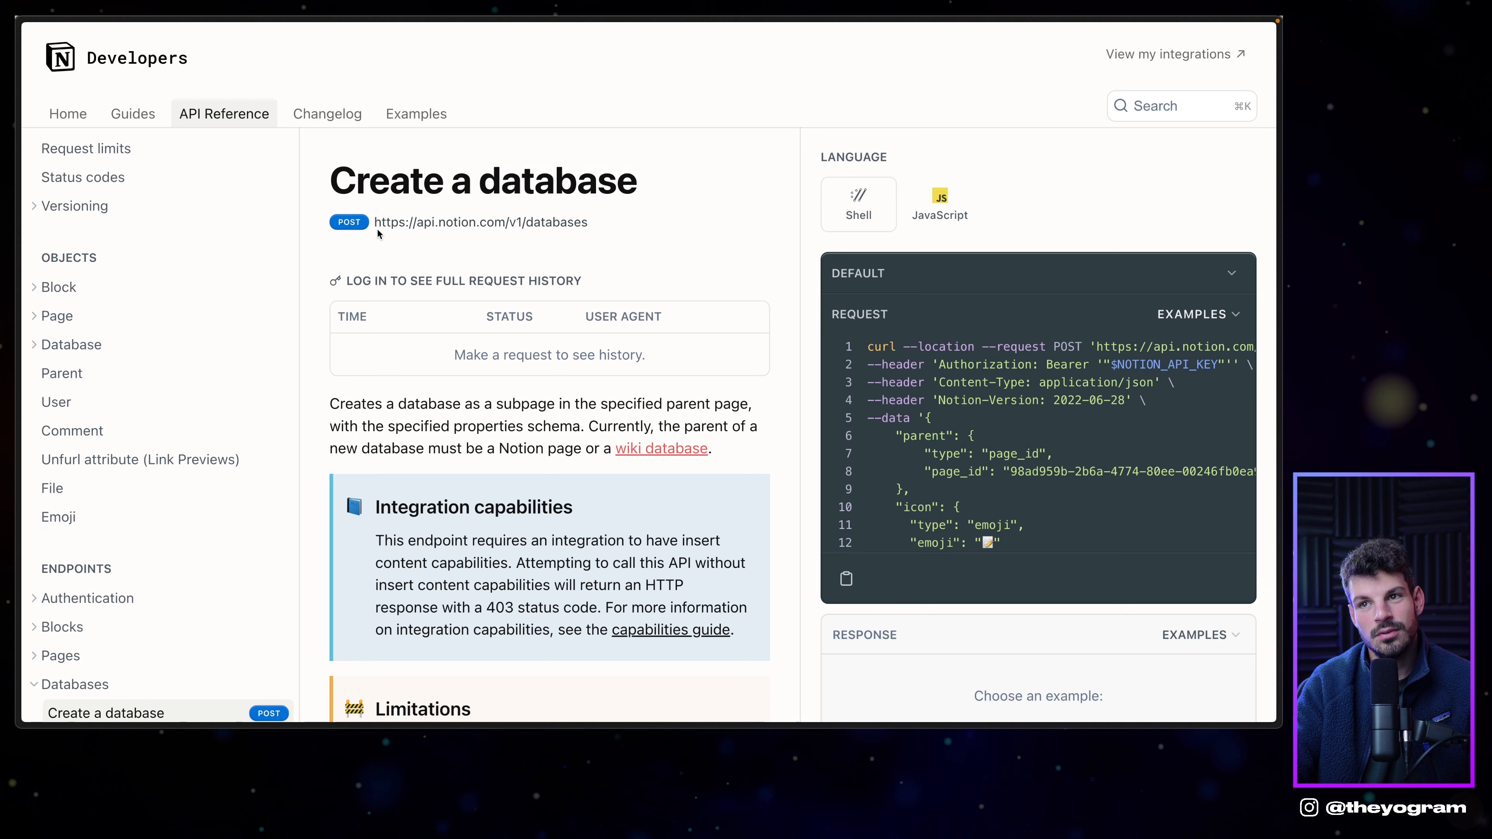
left_click_drag(414, 205, 414, 244)
left_click(495, 250)
Open the Search by title endpoint in the API reference.
scroll(495, 250, "down", 1)
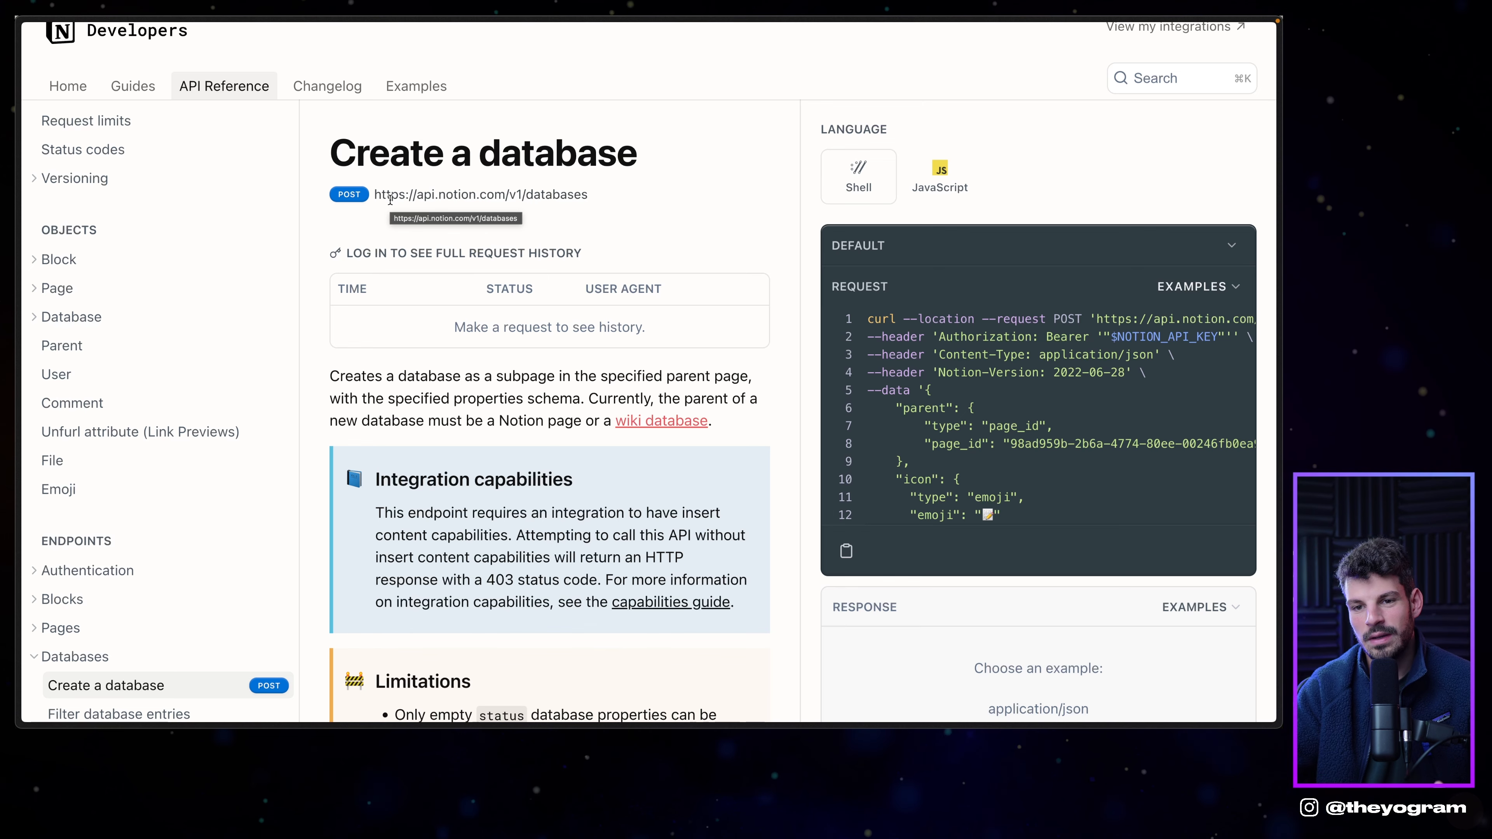
scroll(170, 458, "down", 3)
scroll(204, 586, "down", 5)
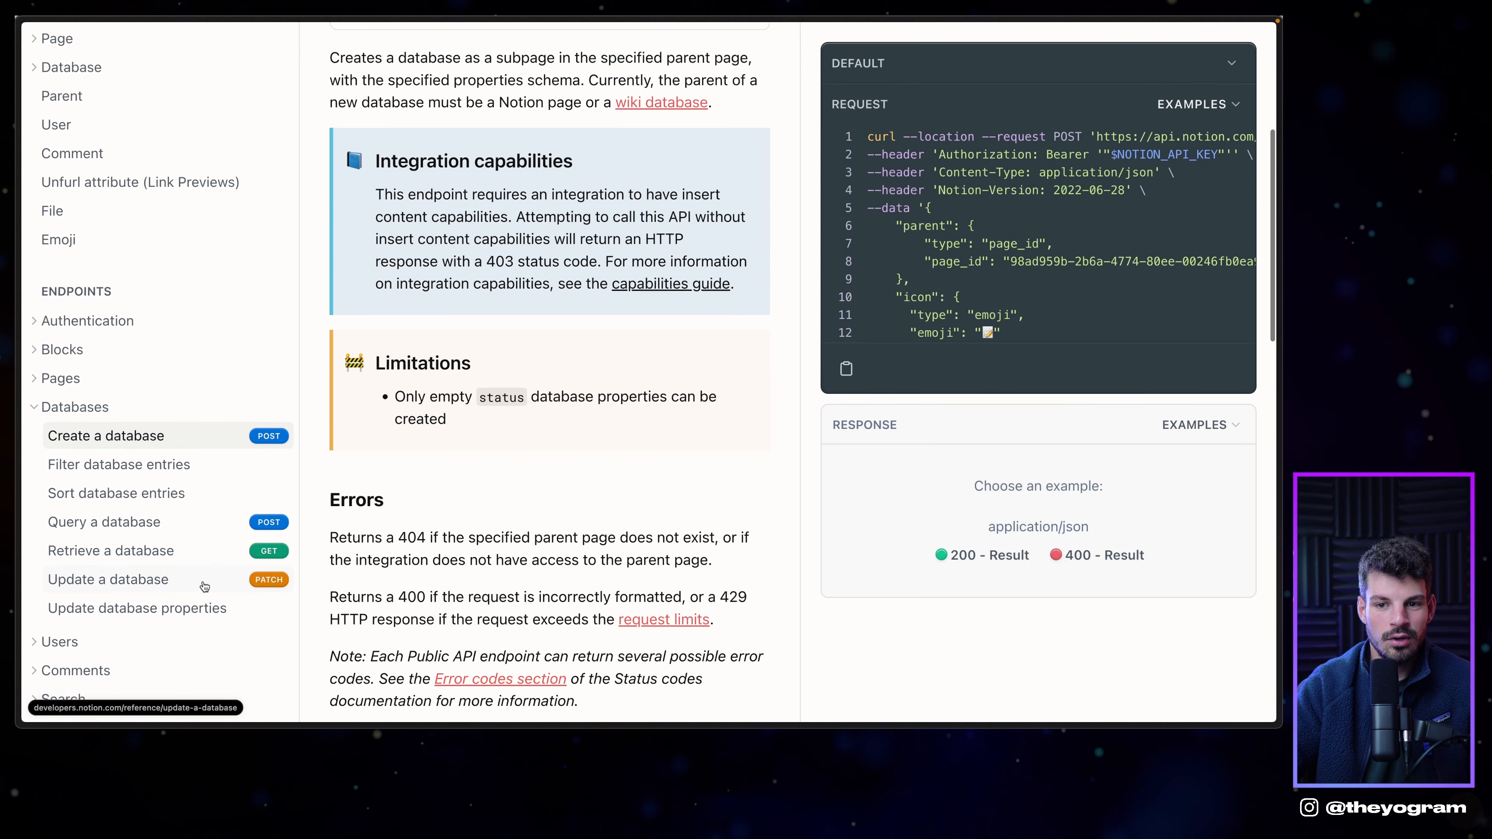
left_click(136, 695)
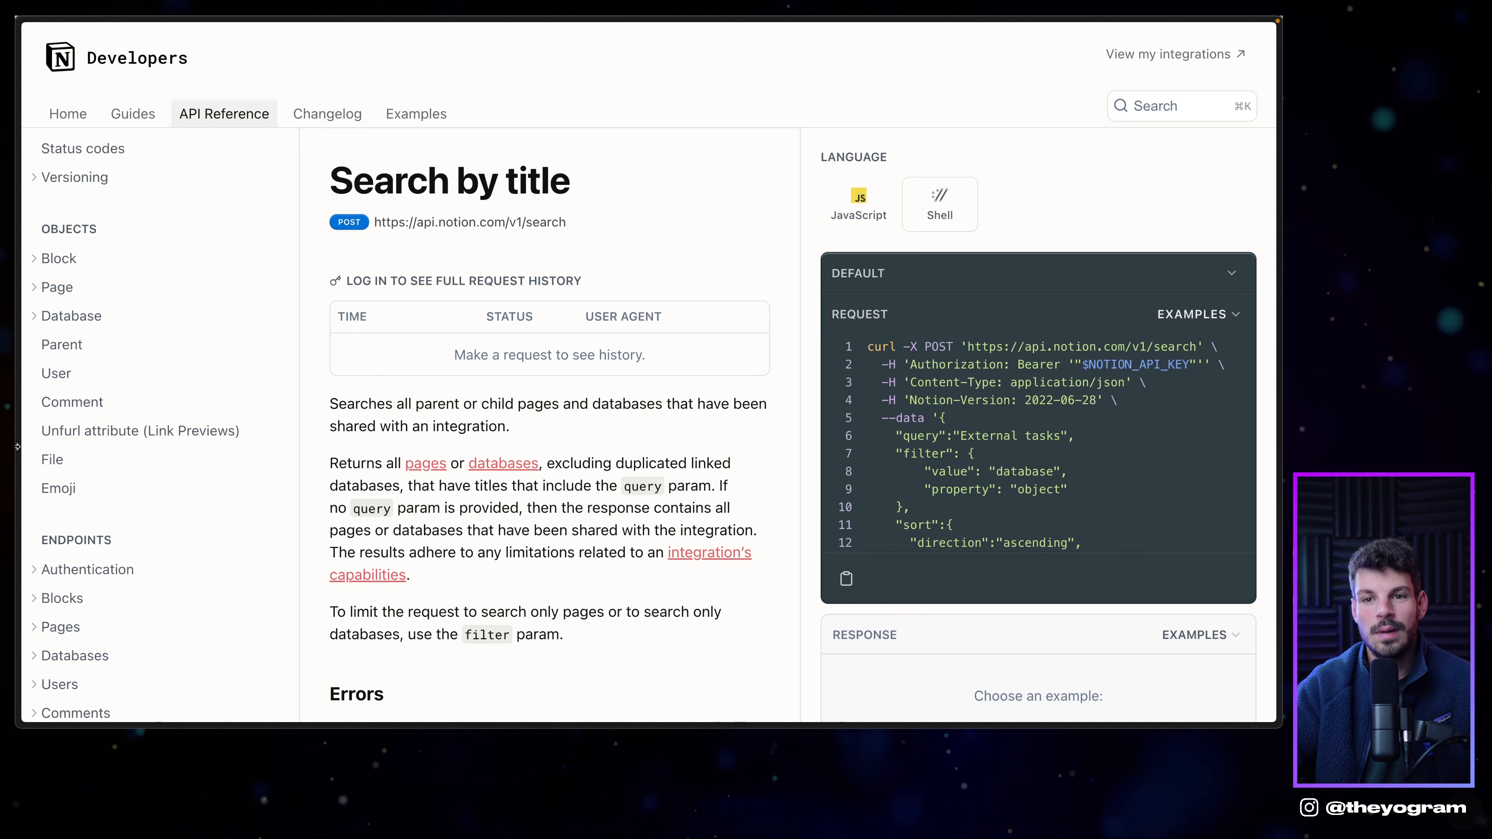
Look at the db_tâches database in Notion and the Filter database entries page of the API reference.
mouse_move(18, 361)
left_click(70, 362)
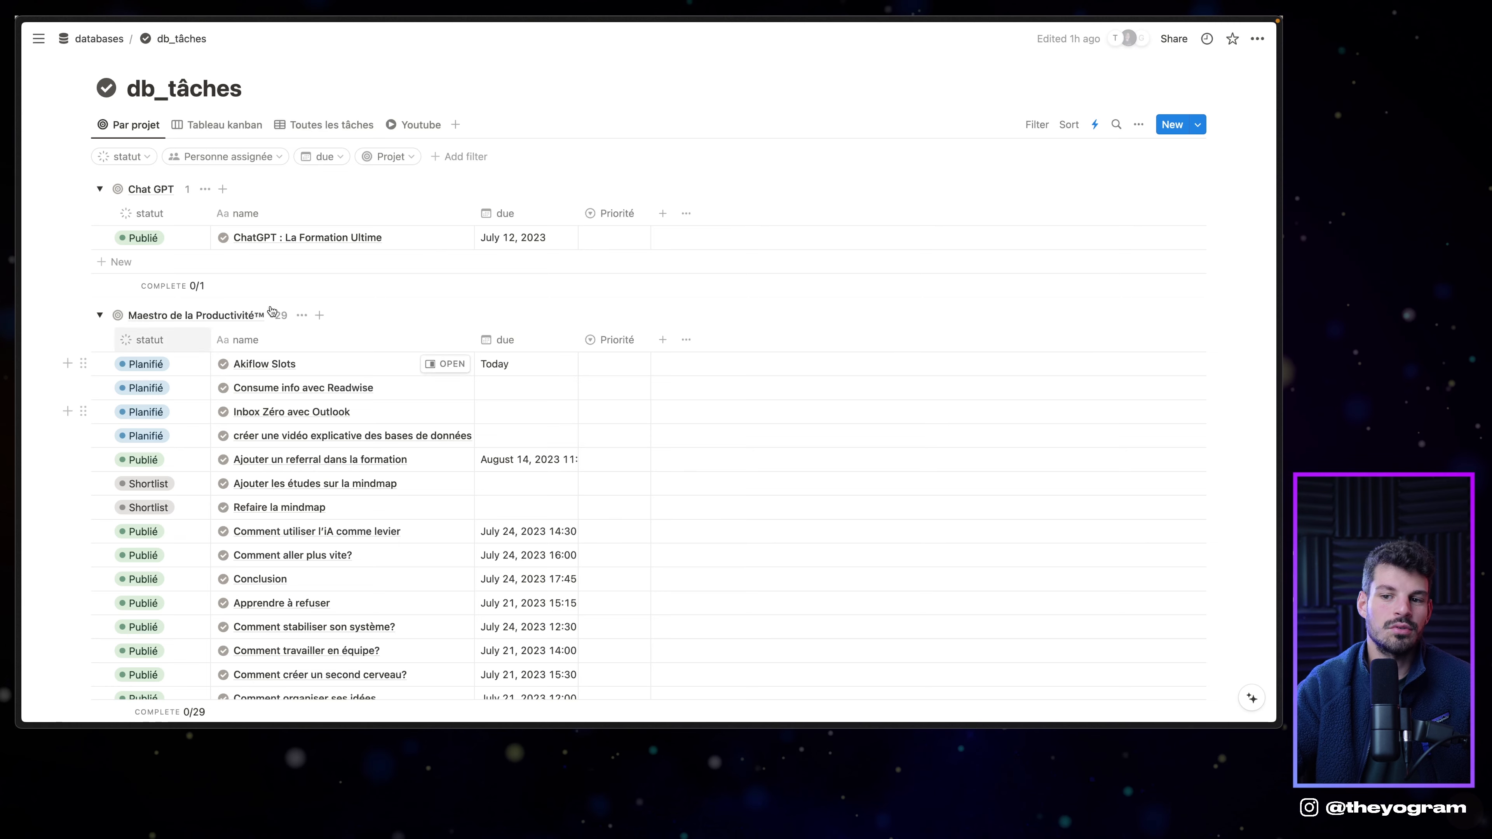
mouse_move(16, 377)
left_click(87, 392)
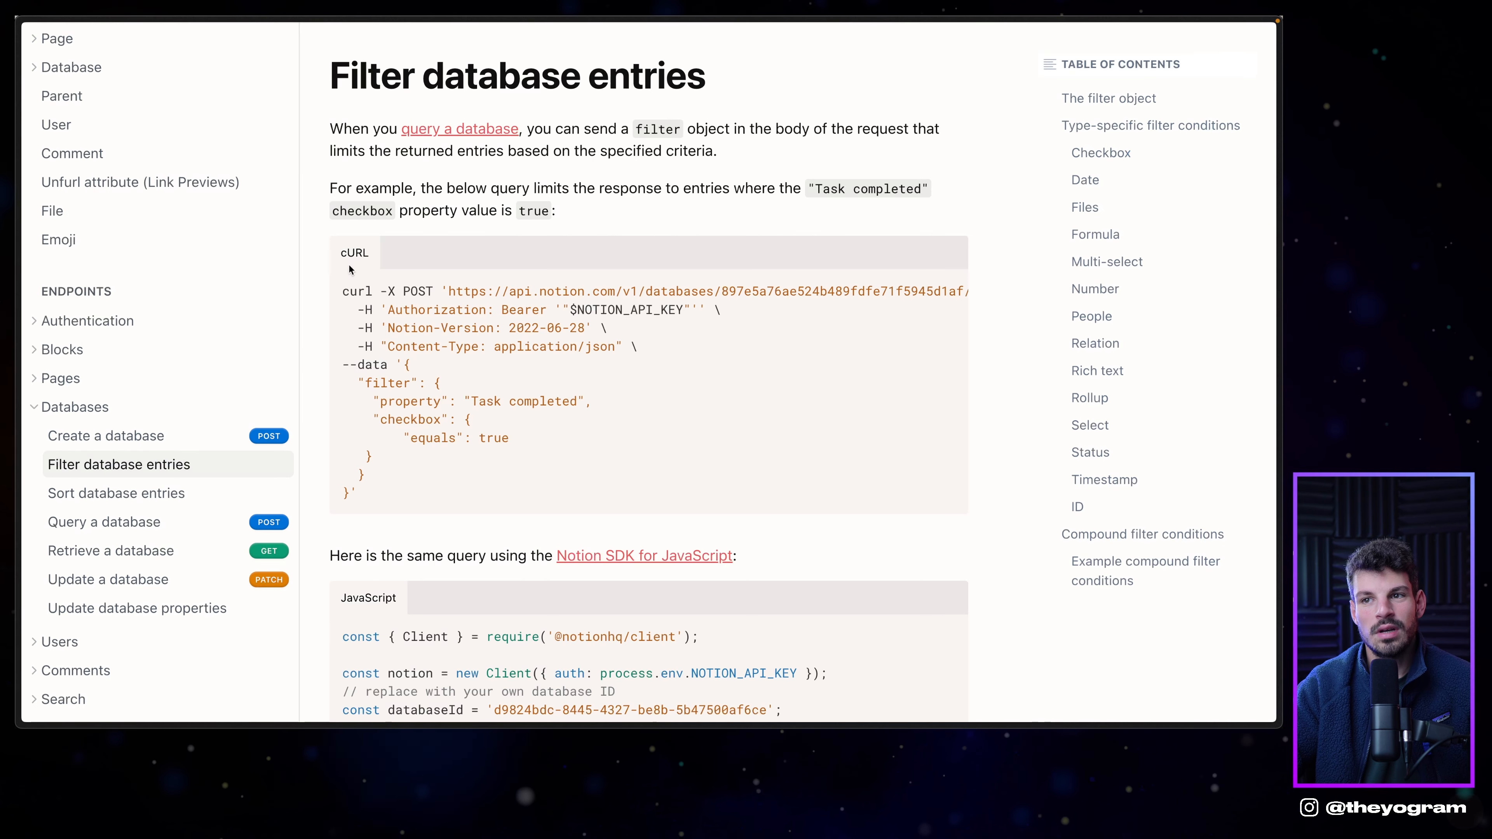
scroll(676, 422, "up", 2)
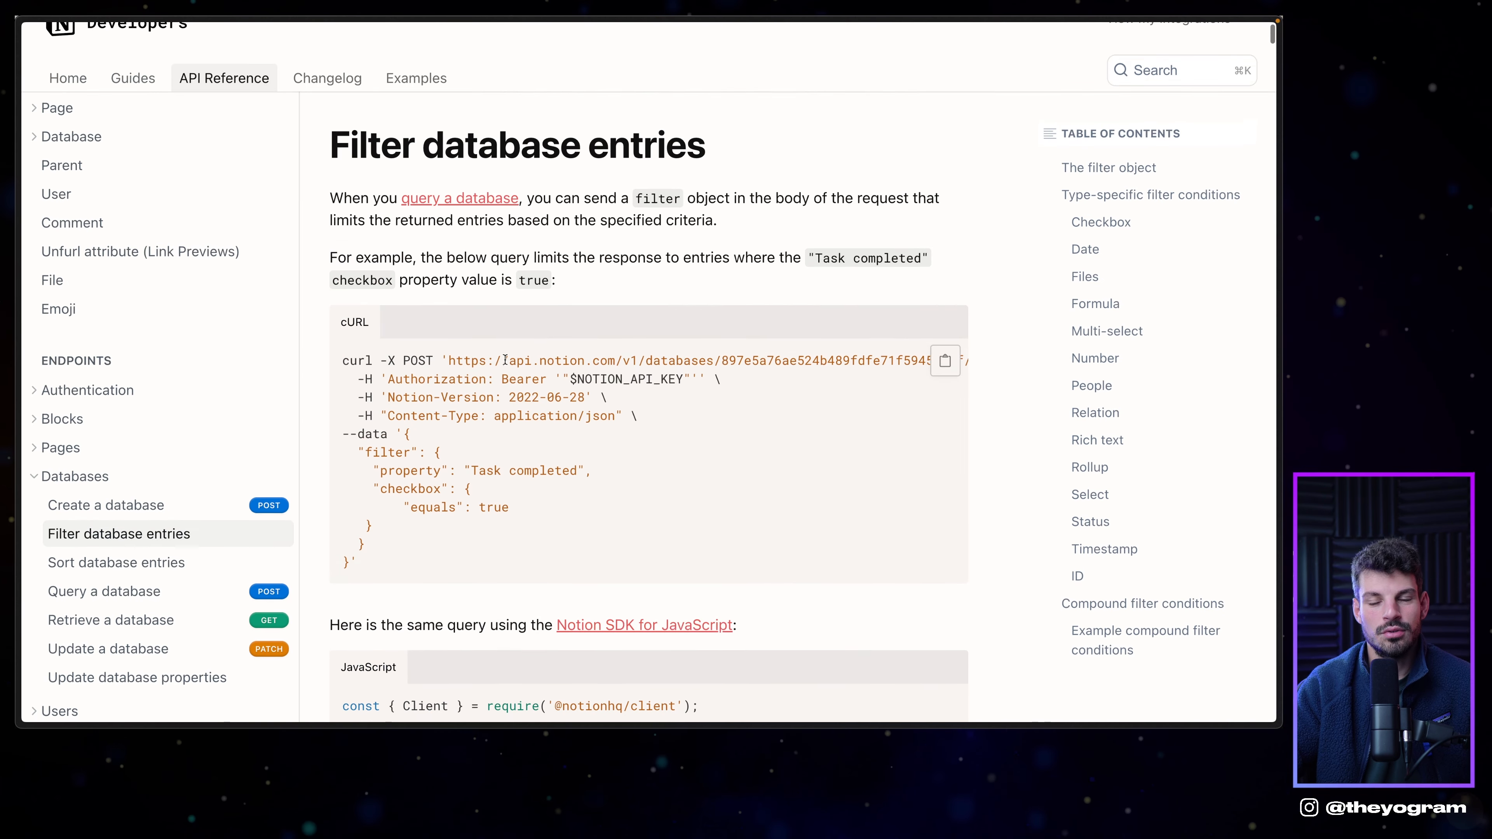
Return to the Search by title page and examine the query and filter lines of the sample request.
mouse_move(17, 389)
left_click(77, 336)
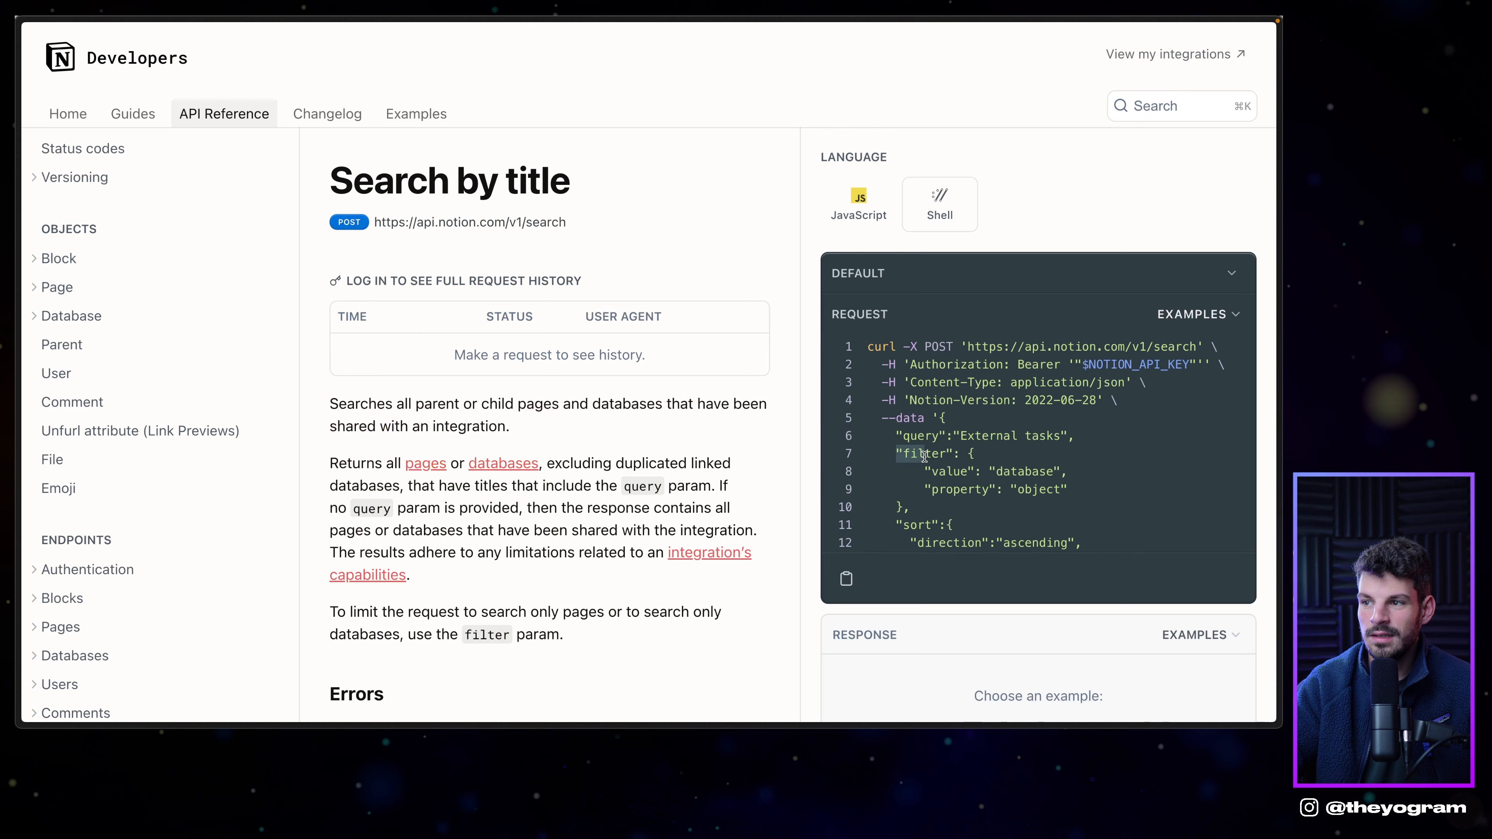
left_click_drag(895, 453, 1010, 508)
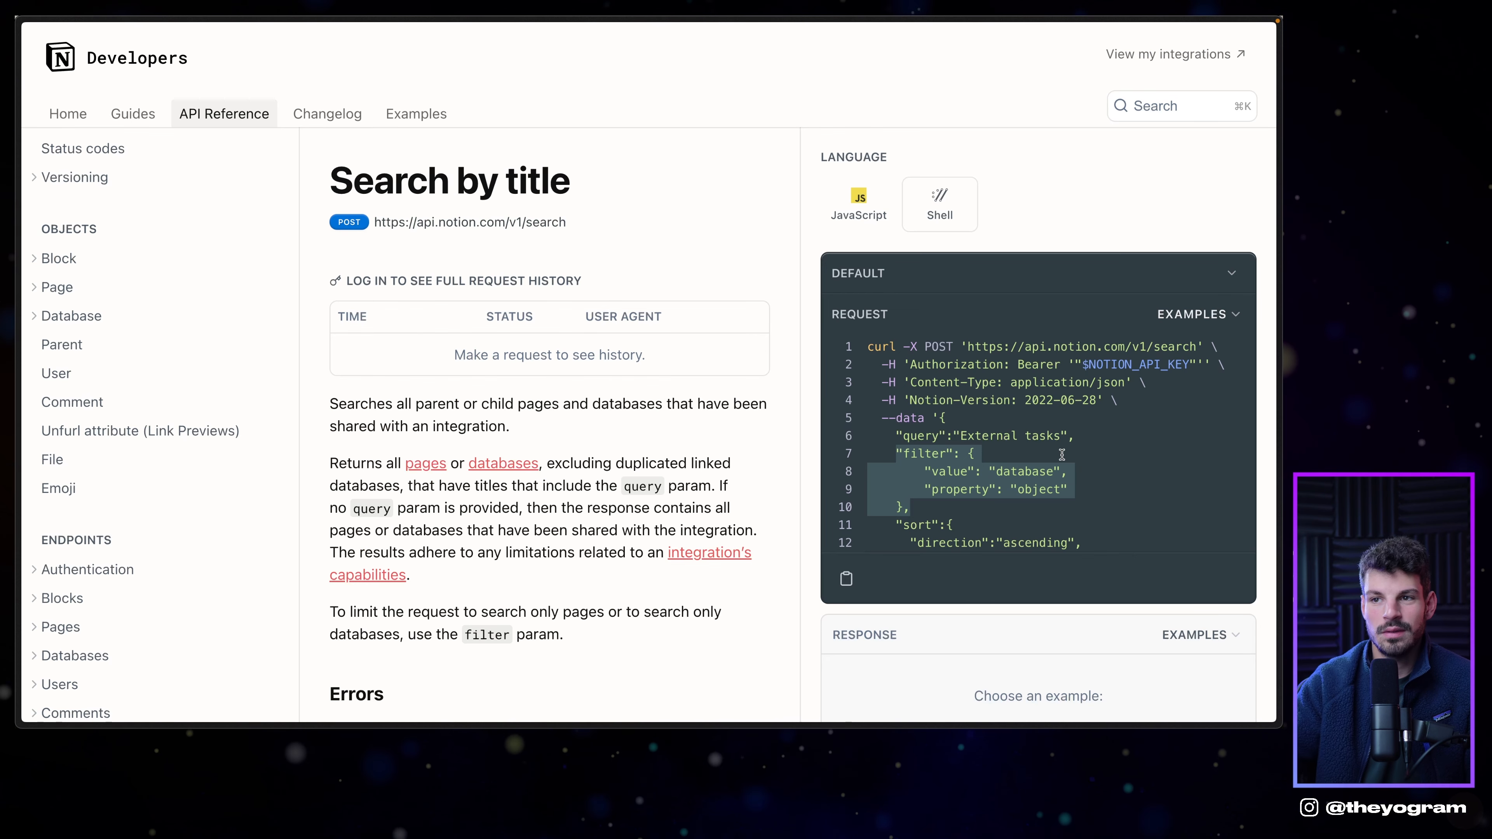
left_click_drag(961, 436, 892, 436)
left_click(1087, 438)
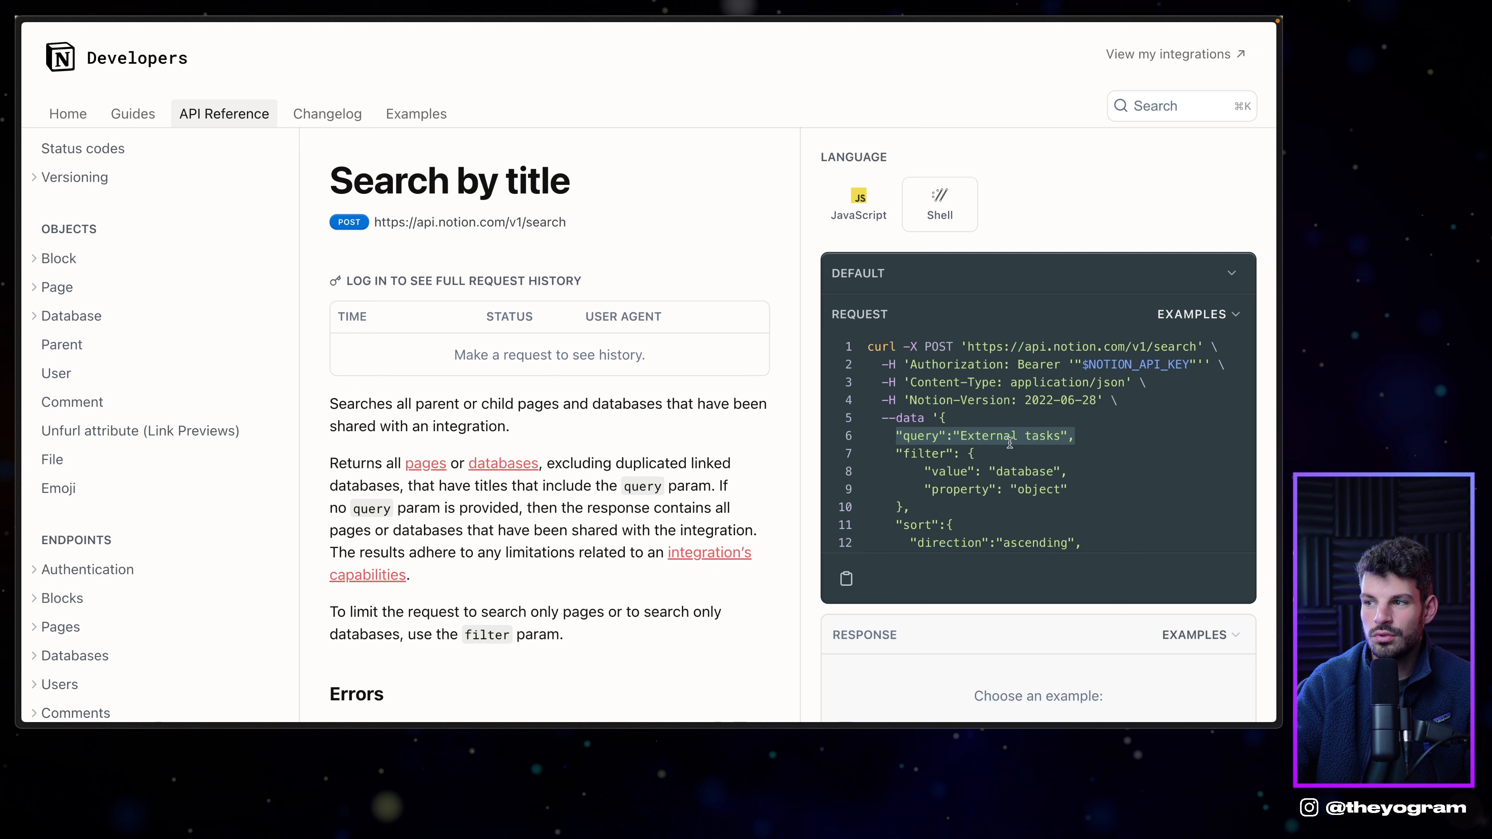
left_click_drag(894, 453, 946, 514)
left_click(946, 515)
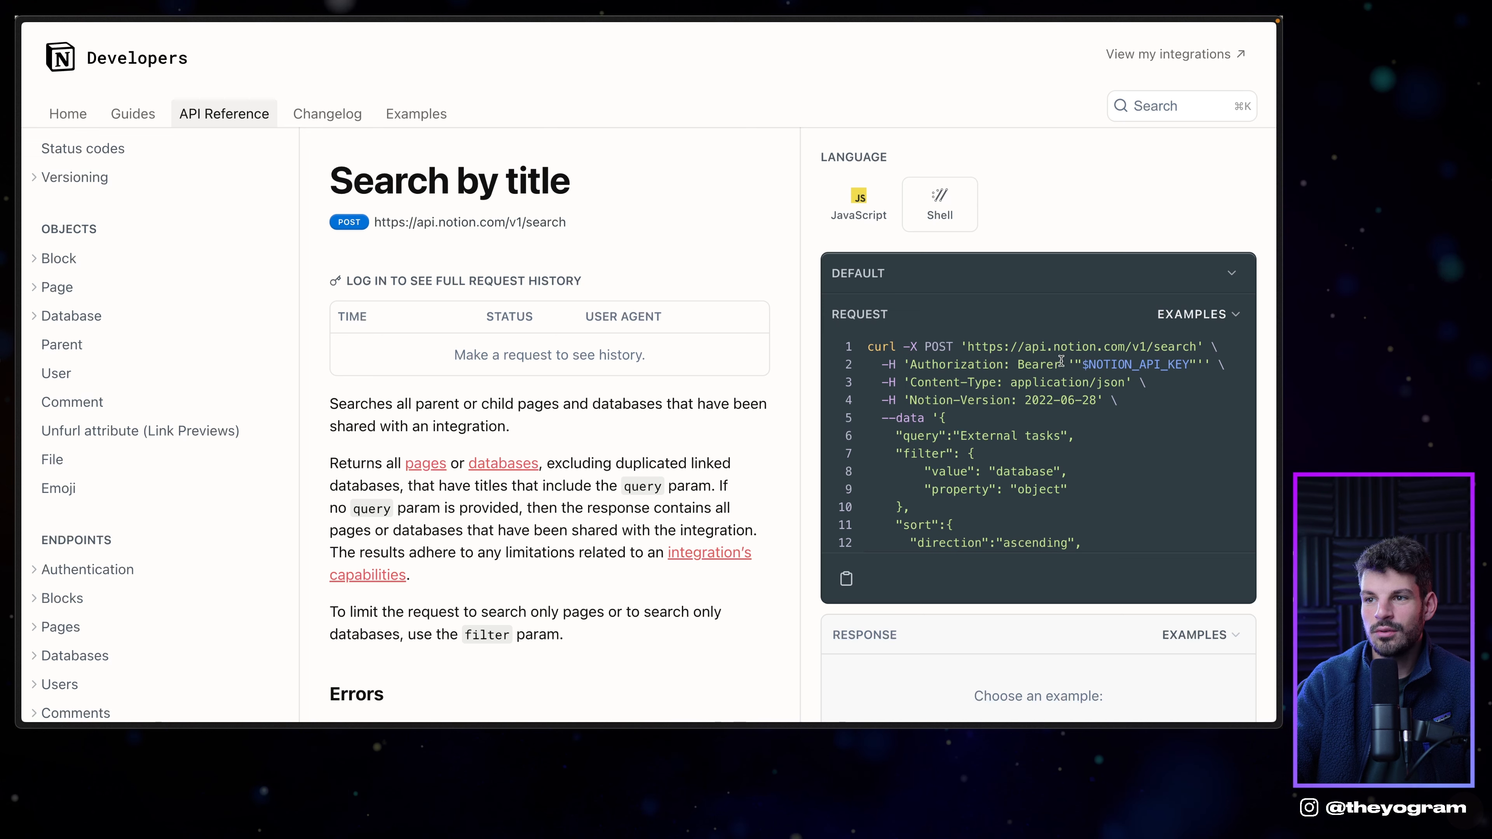
Examine the sample search request's URL, POST method, Authorization header with its bearer key placeholder, and Content-Type header.
left_click_drag(967, 353, 1196, 353)
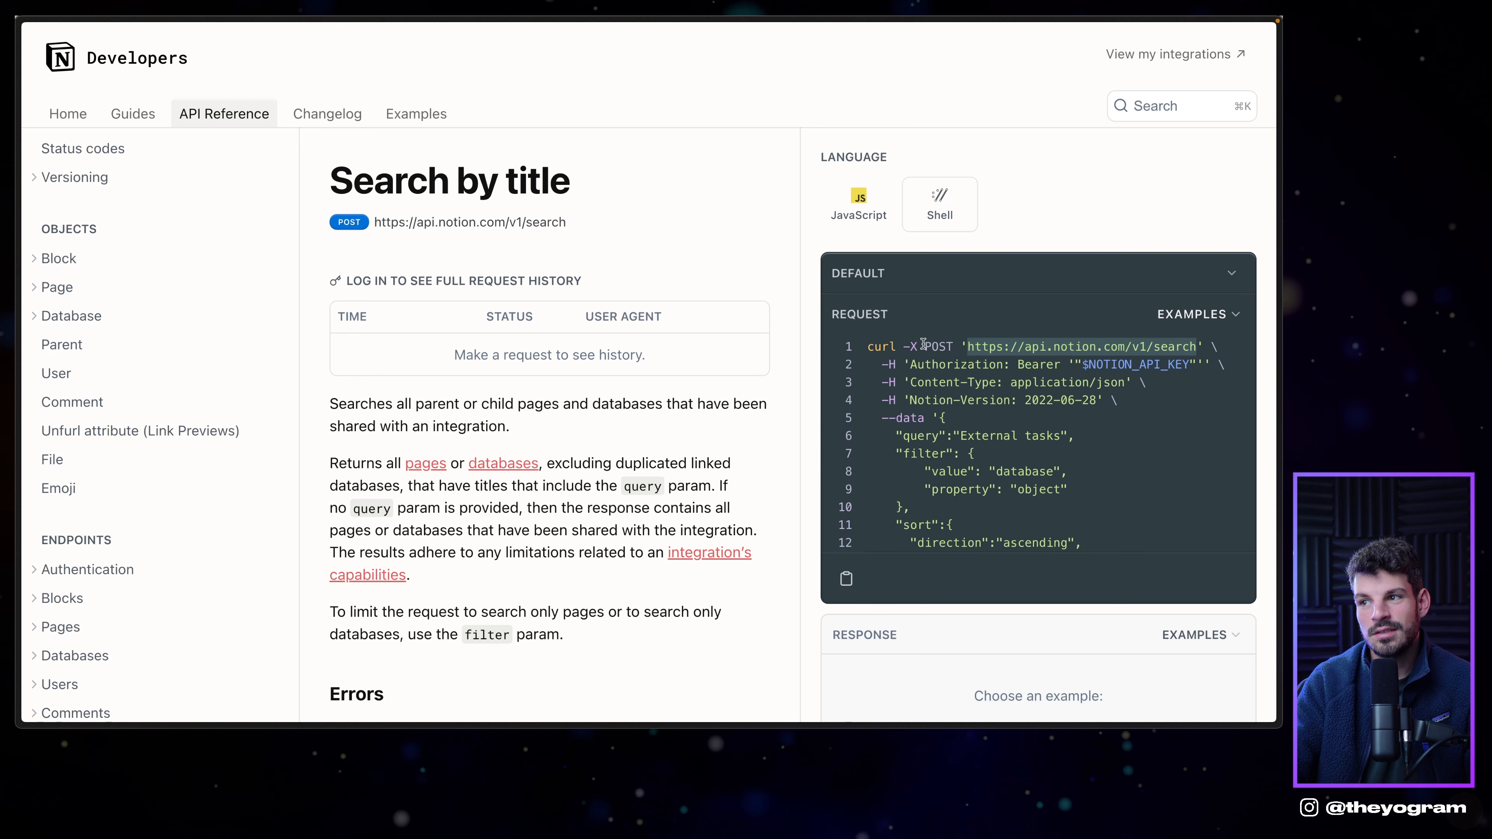
double_click(951, 346)
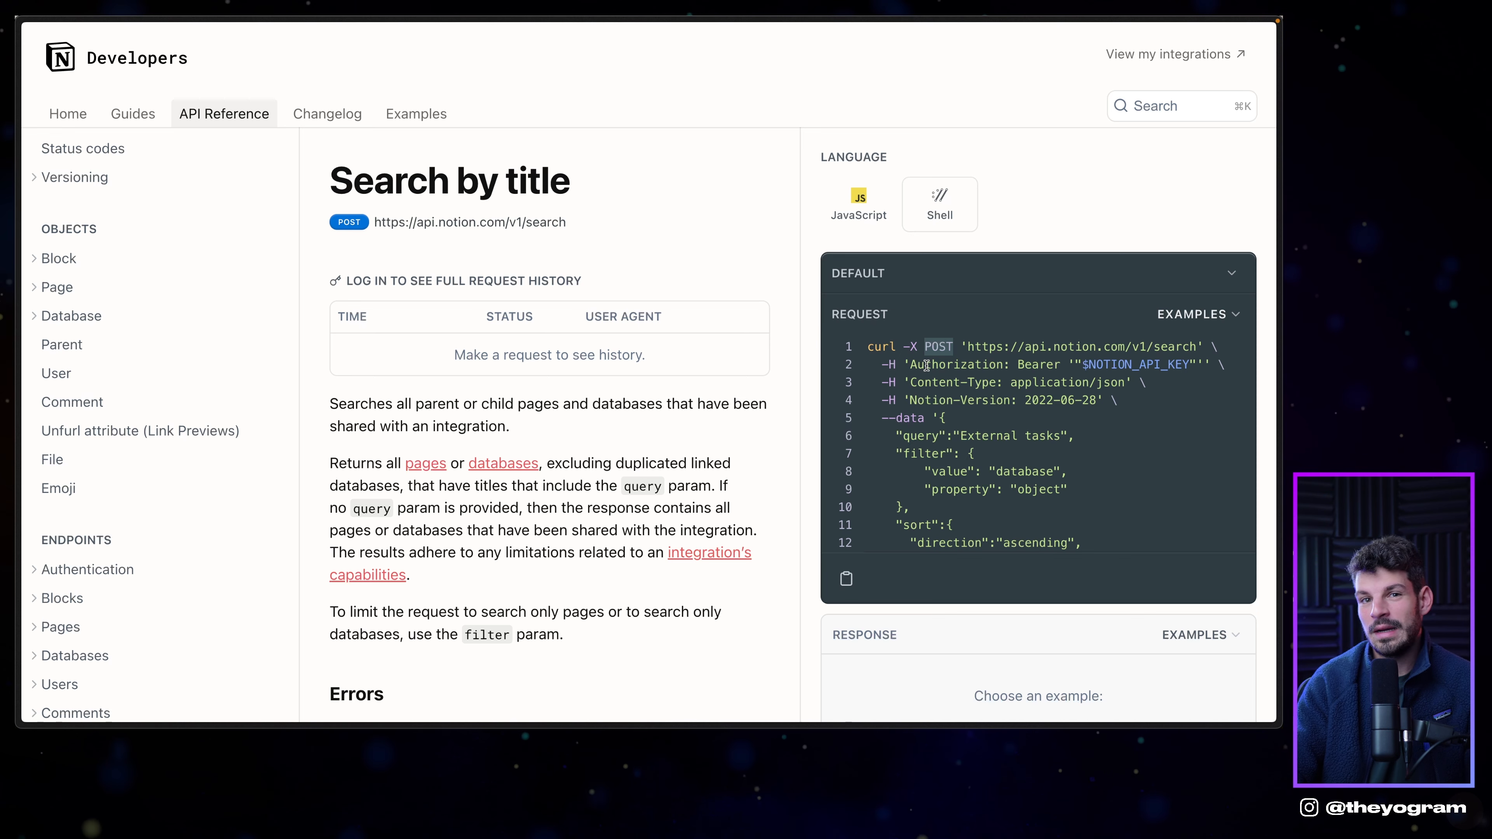
left_click_drag(910, 364, 1189, 363)
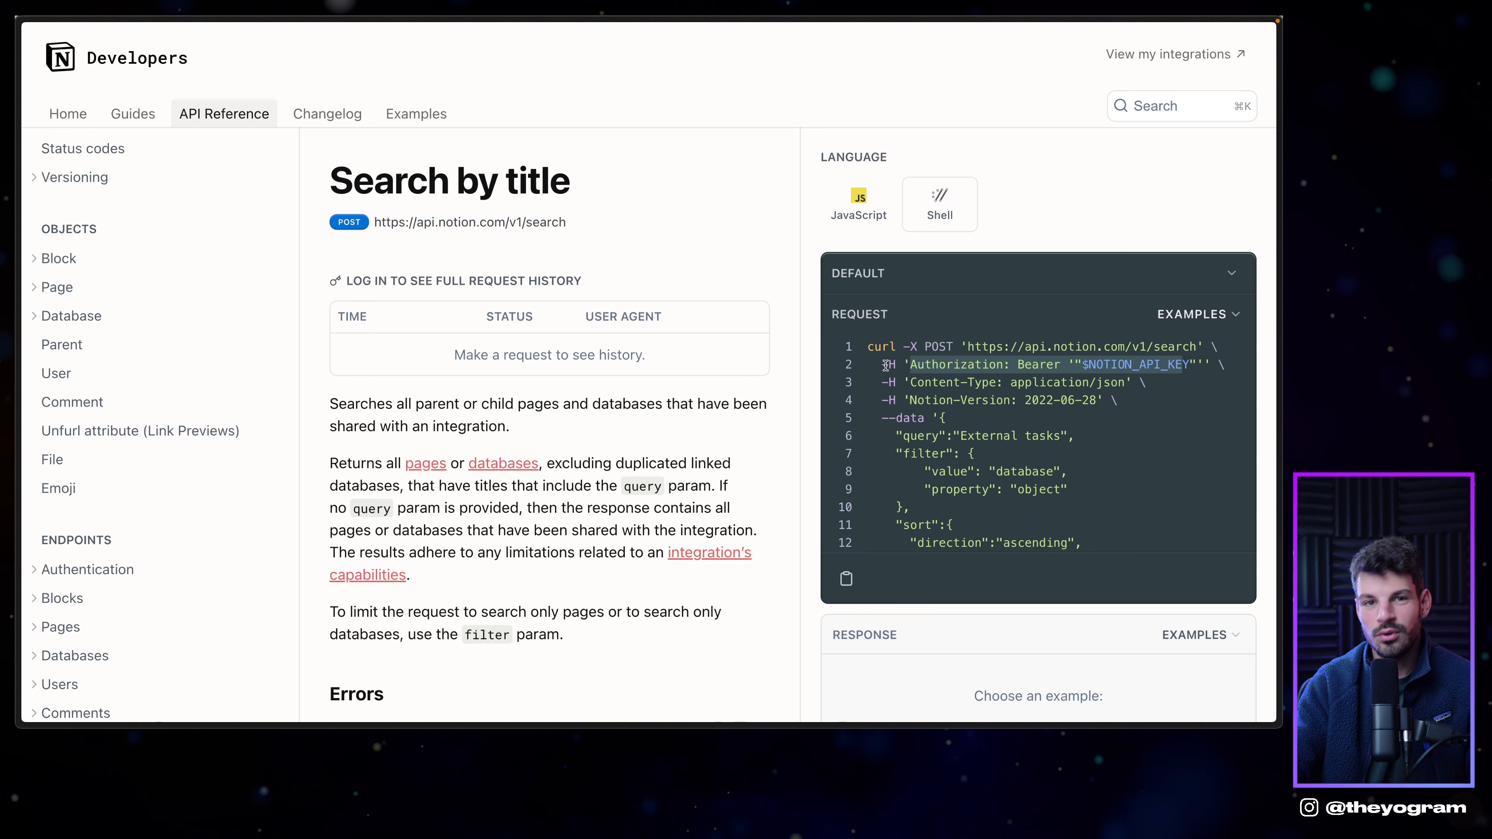
left_click_drag(1083, 364, 1190, 366)
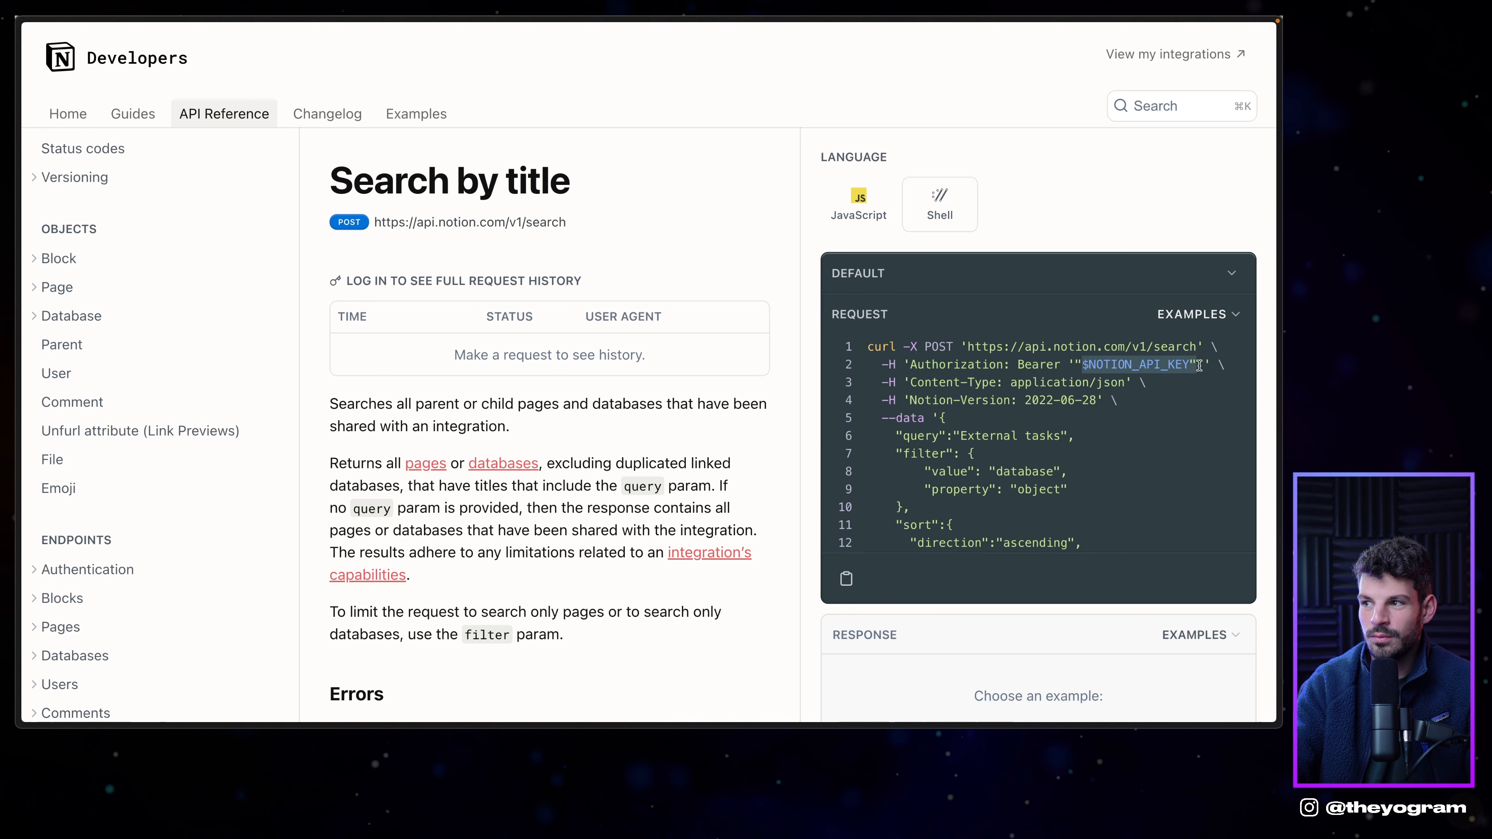
left_click_drag(910, 364, 1004, 363)
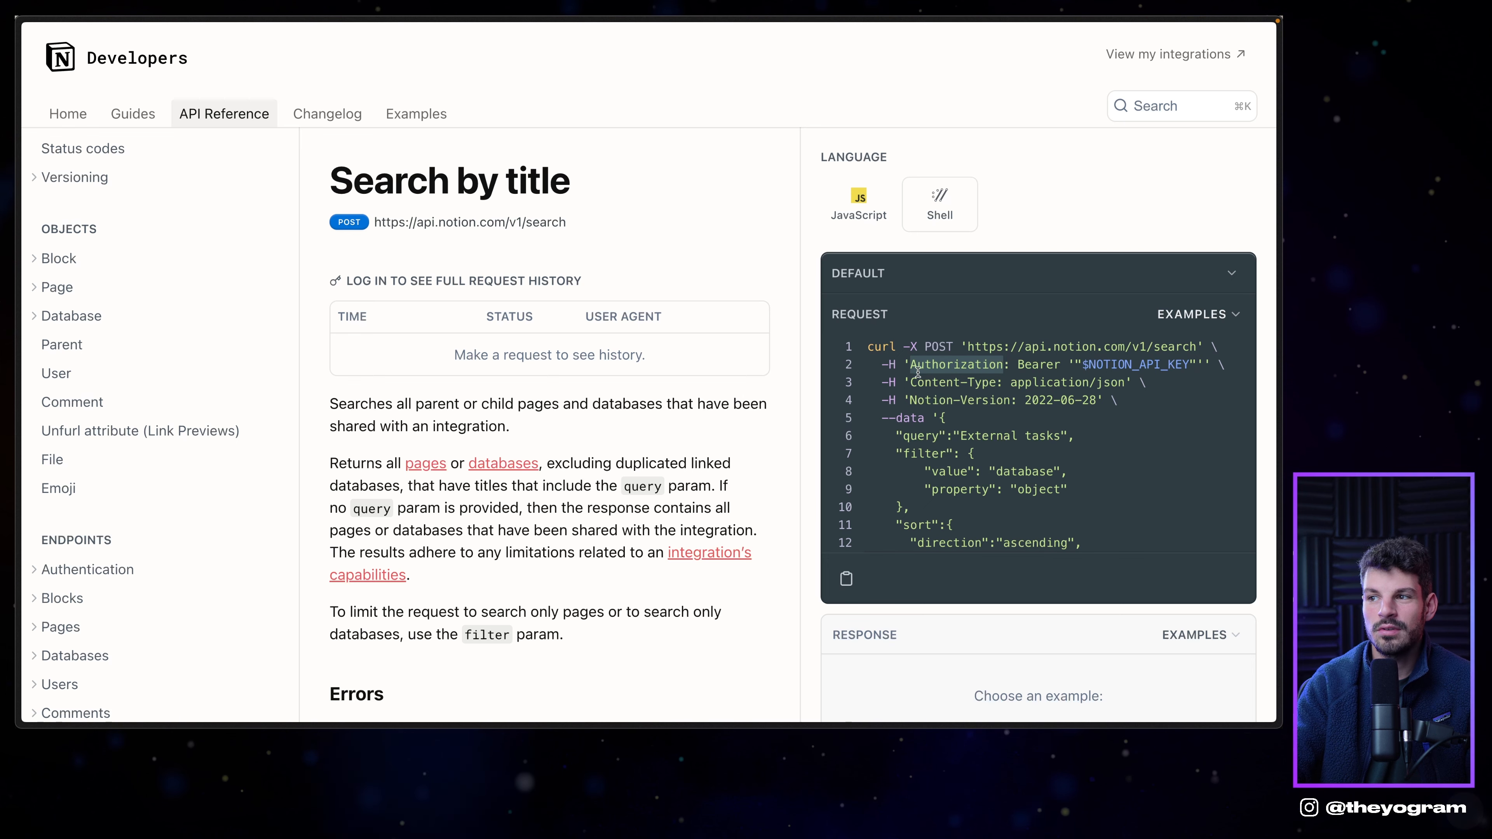
left_click(908, 367)
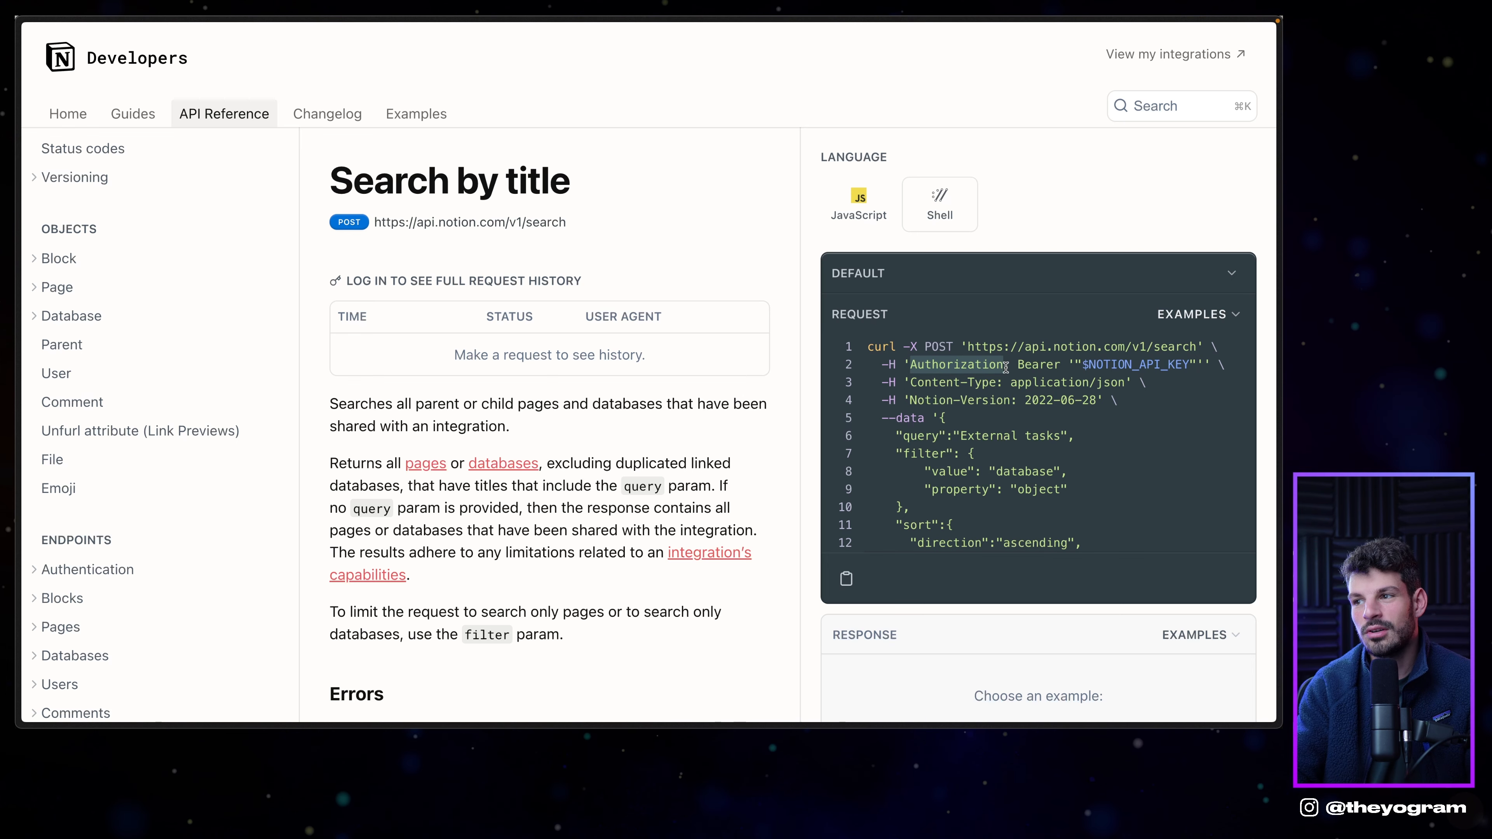
left_click_drag(1017, 365, 1061, 361)
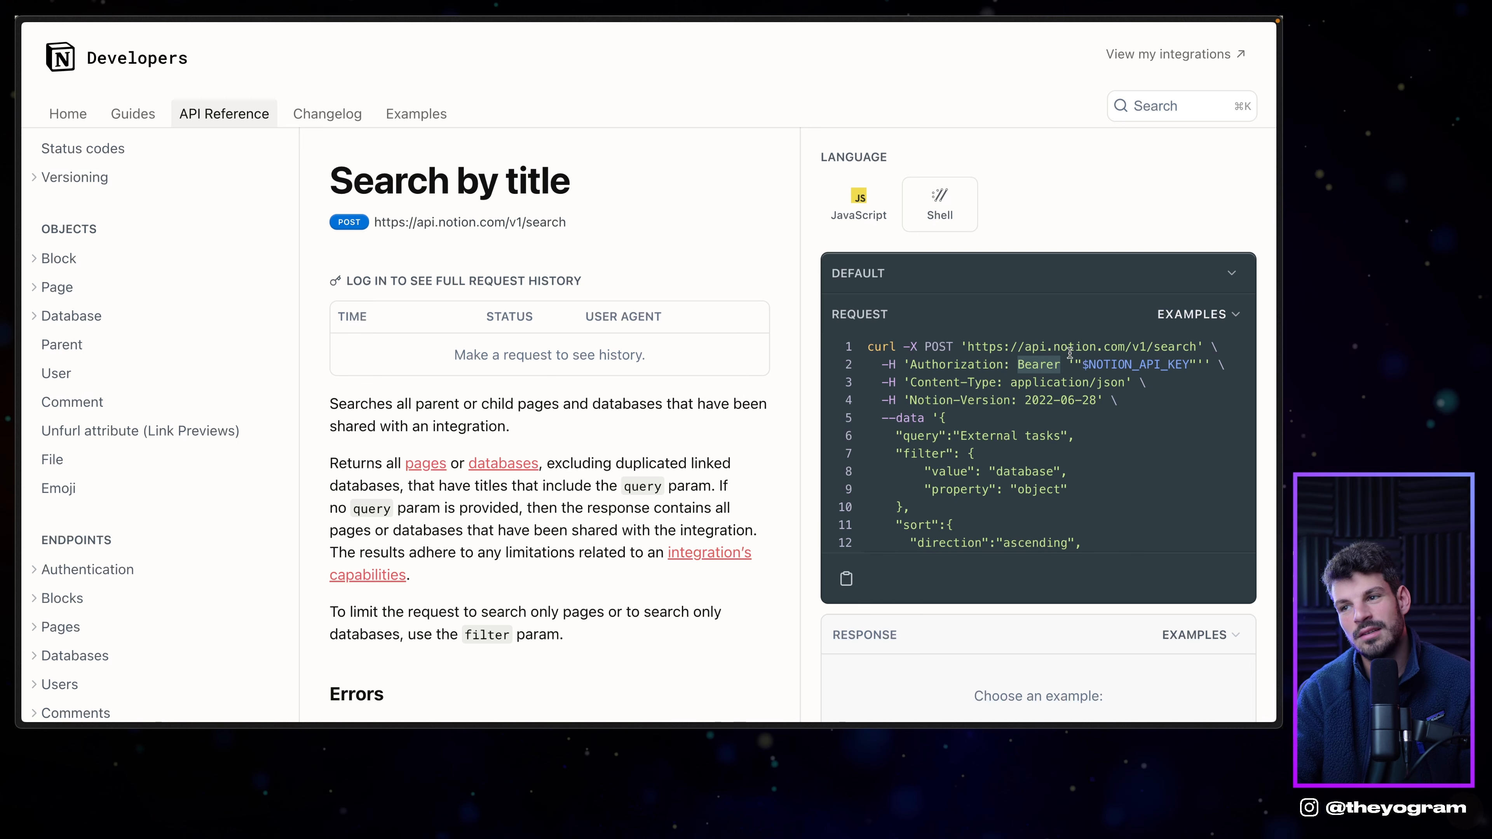
left_click_drag(1068, 365, 1203, 362)
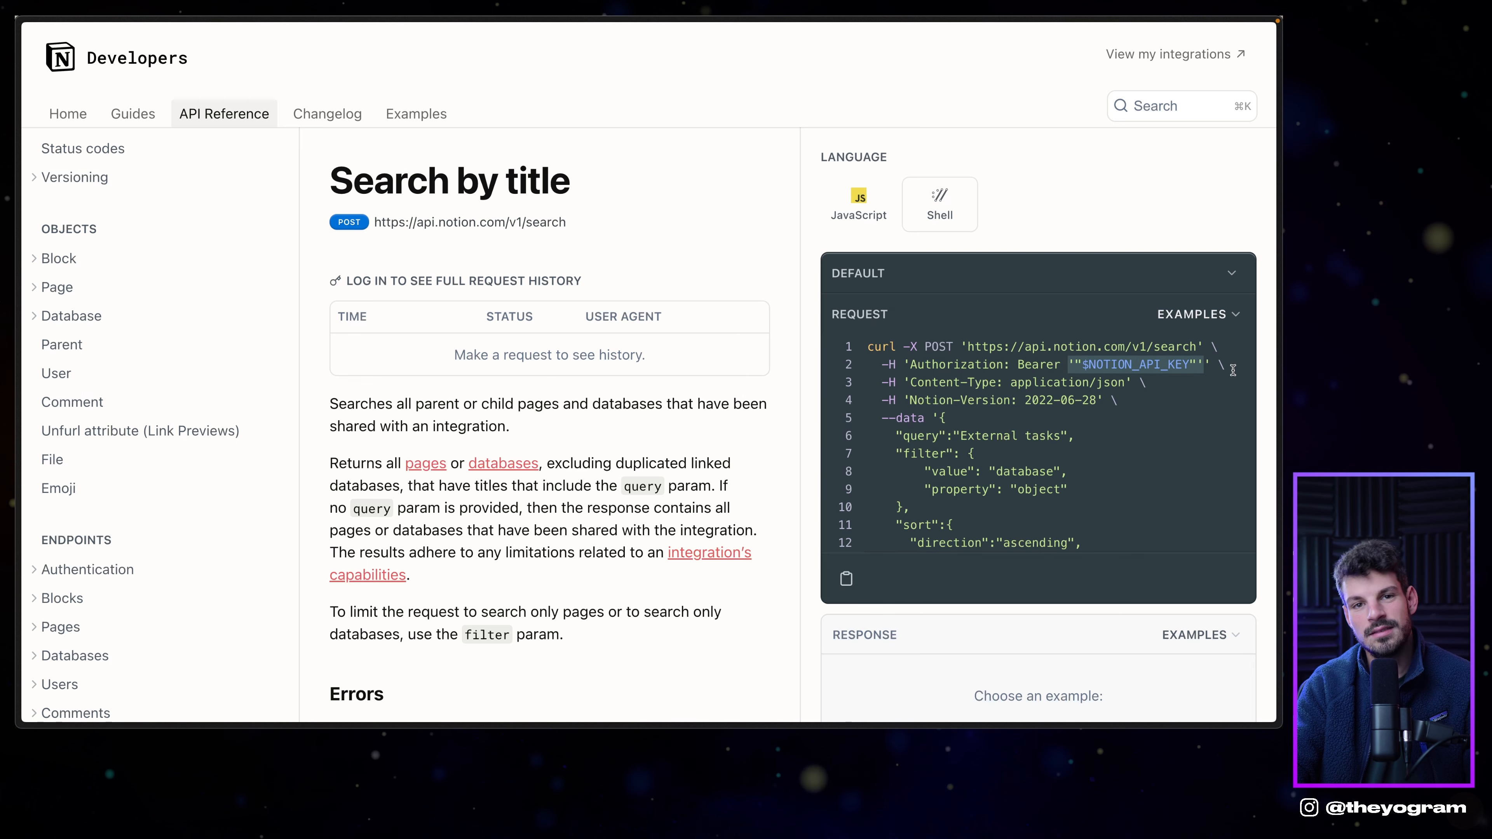
left_click_drag(909, 382, 997, 379)
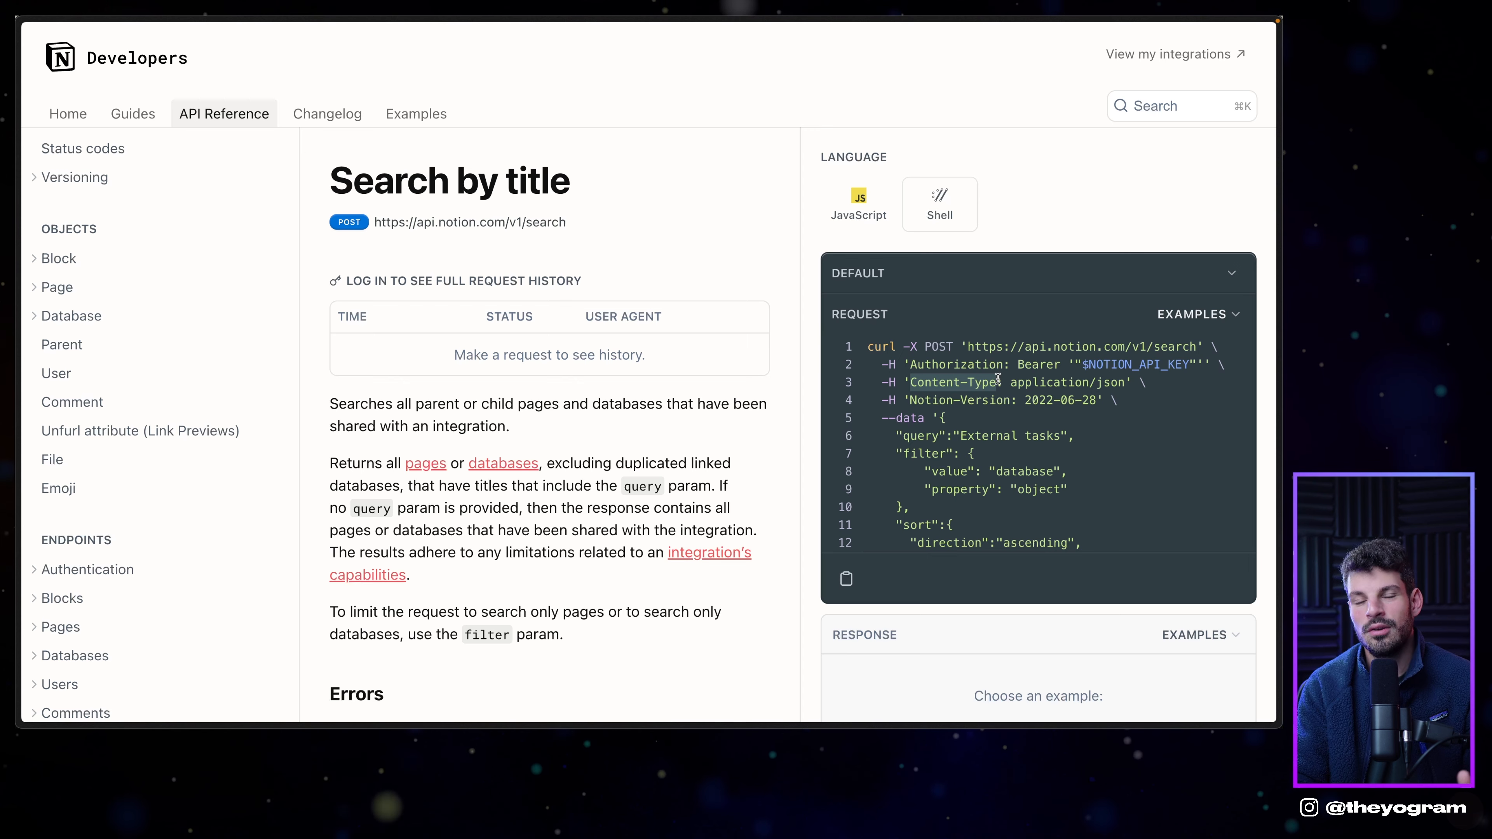
Highlight the complete JSON data body of the sample search request, from its opening brace to its closing brace.
scroll(997, 379, "down", 3)
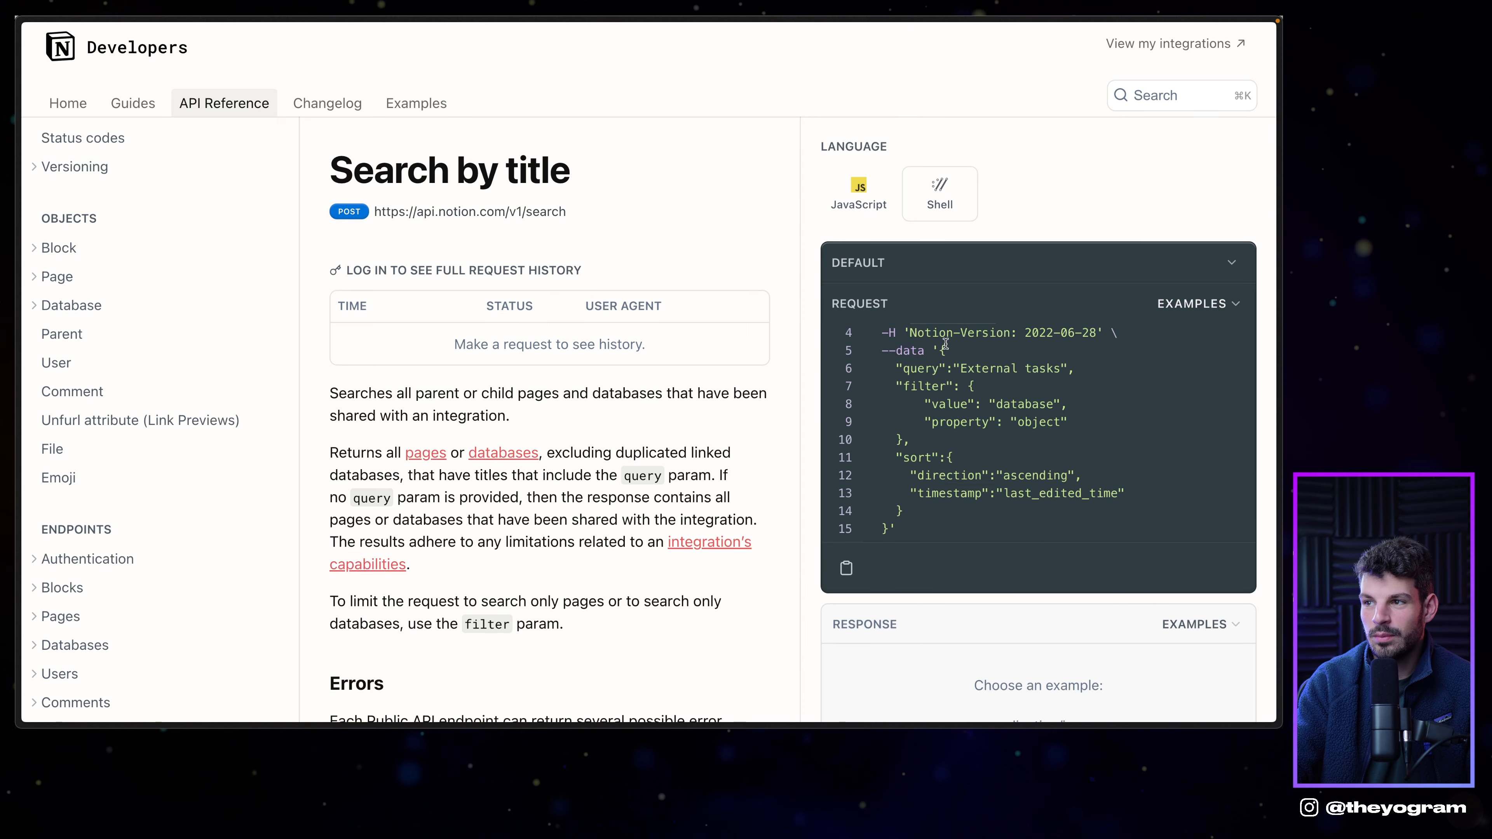
left_click_drag(942, 350, 985, 536)
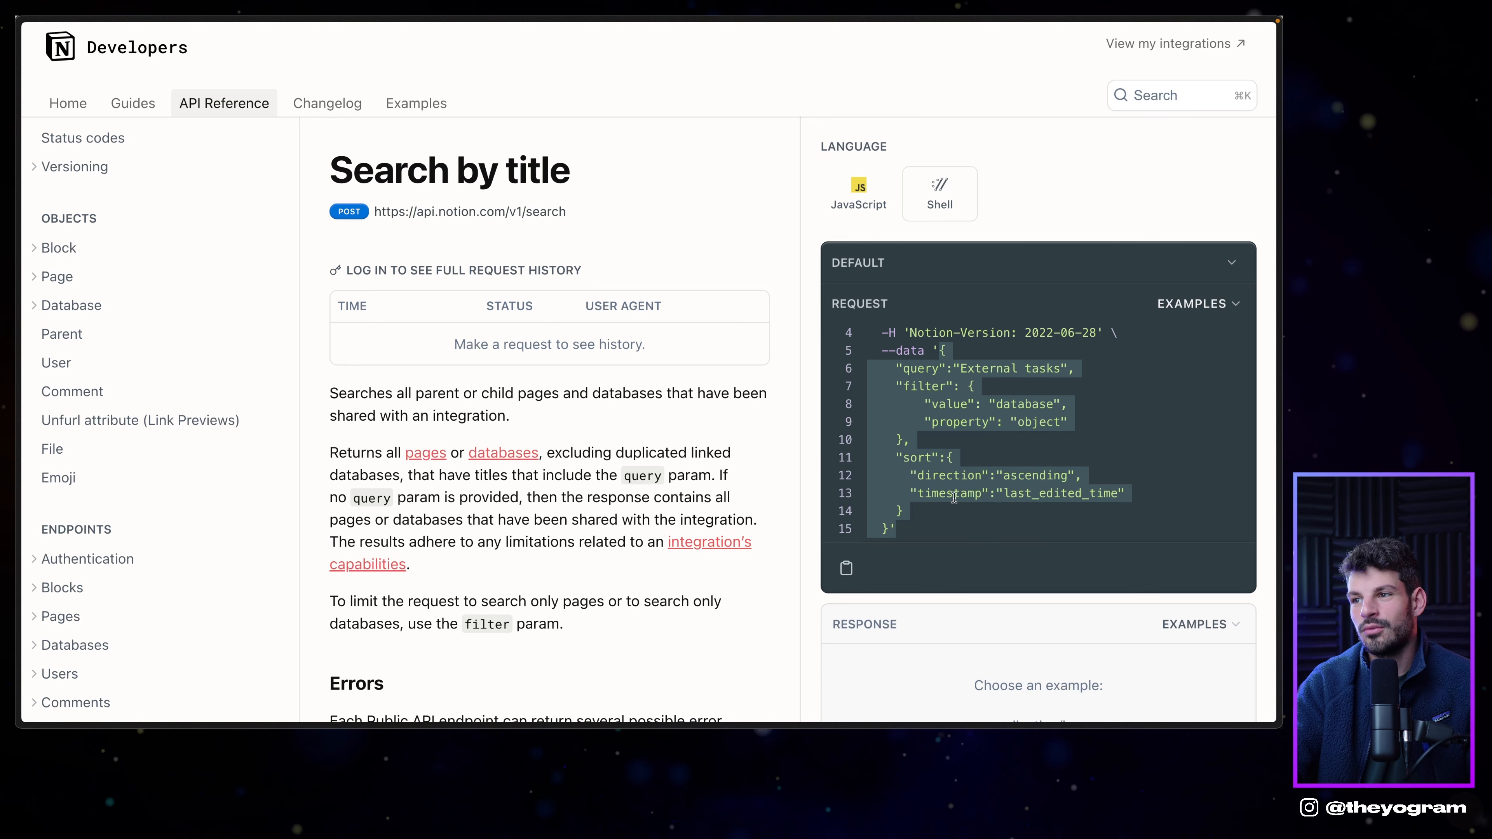
scroll(964, 447, "up", 1)
left_click(942, 363)
left_click_drag(942, 364, 963, 536)
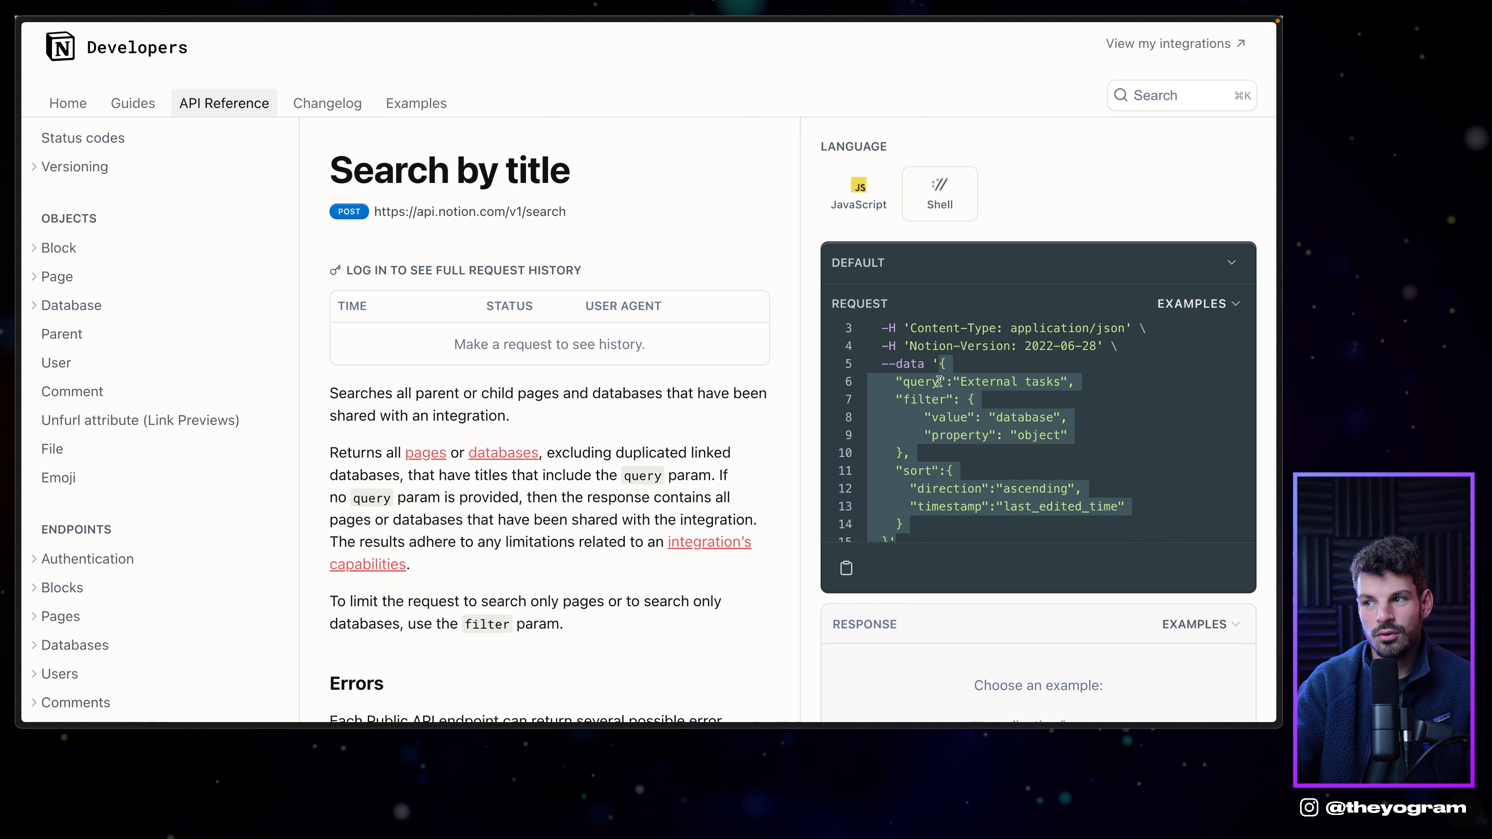
scroll(918, 436, "down", 1)
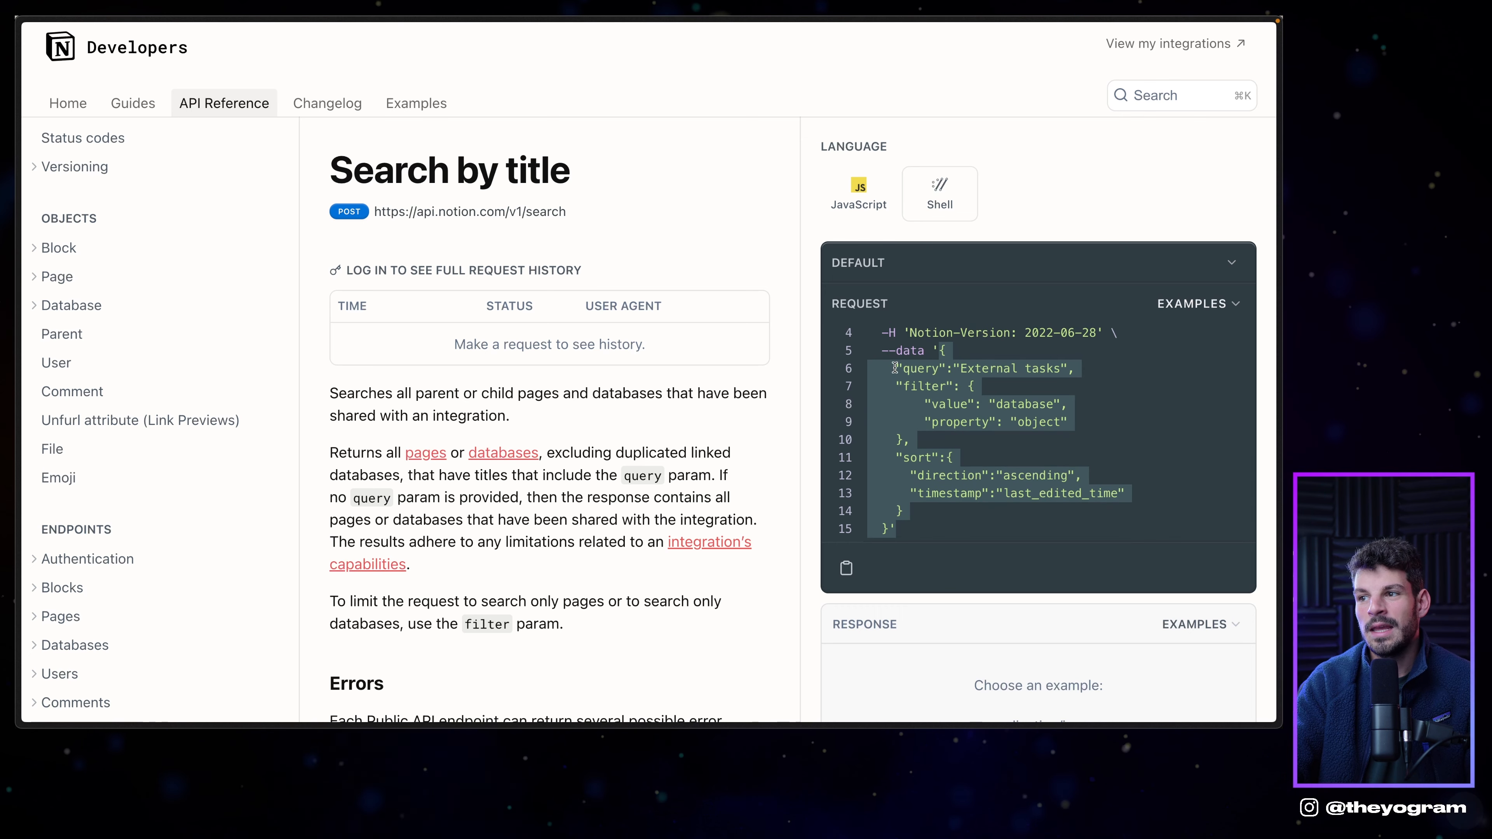
Examine the "query" key, its "External tasks" value and the filter object within the data body.
left_click(894, 368)
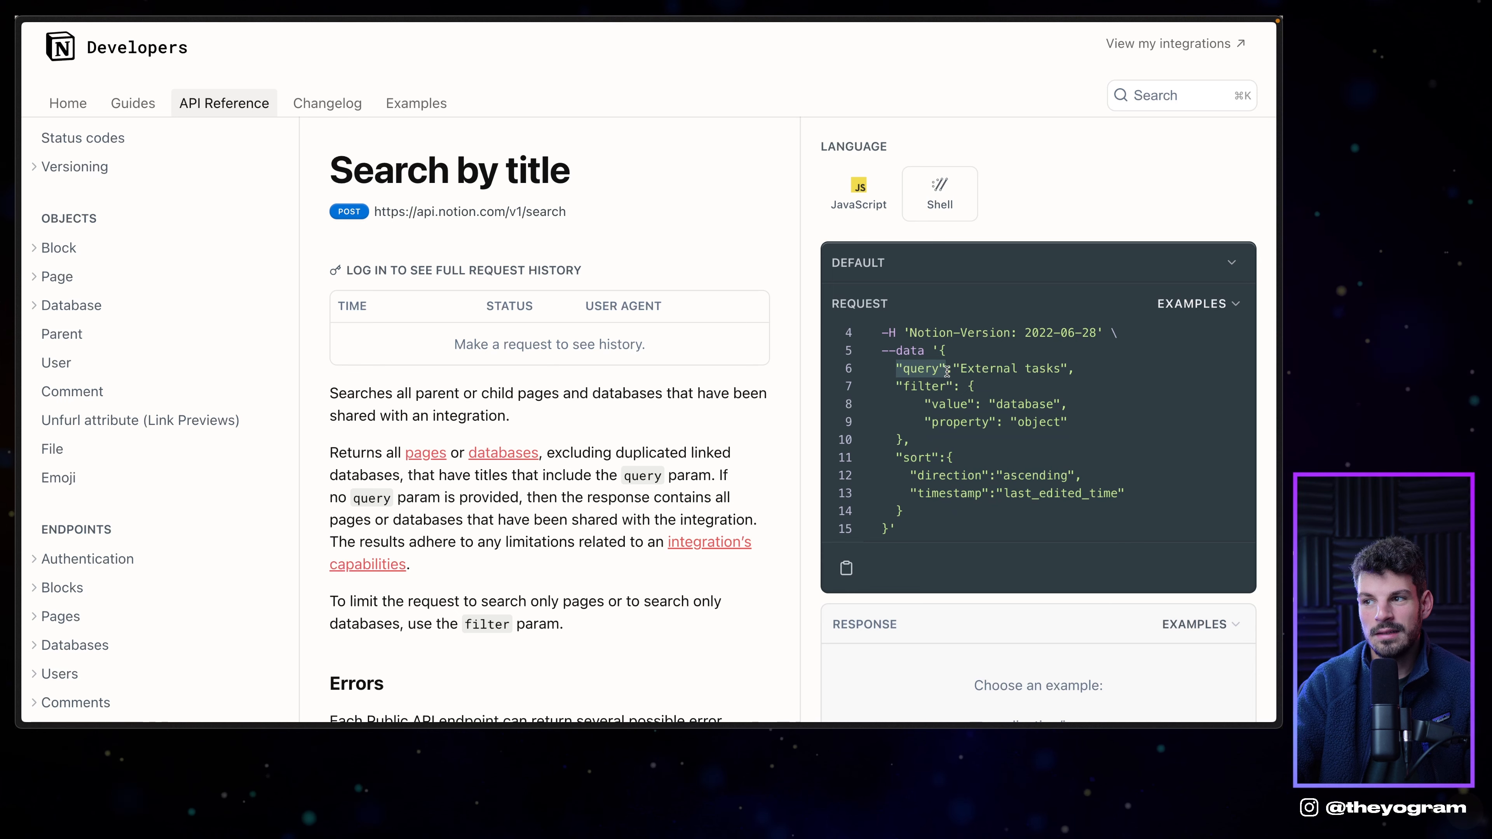
left_click_drag(954, 368, 1067, 369)
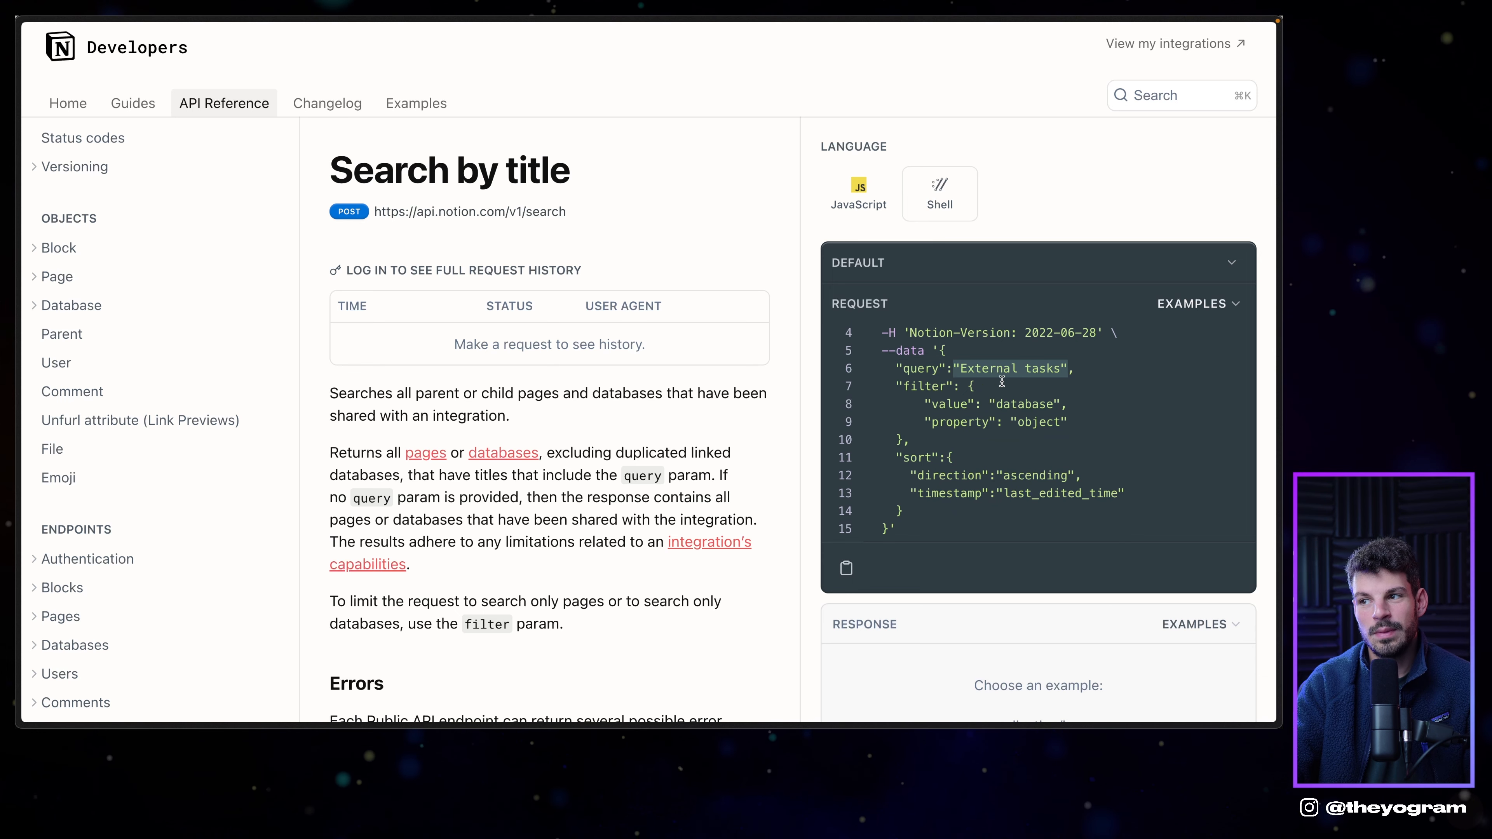
left_click(1080, 371)
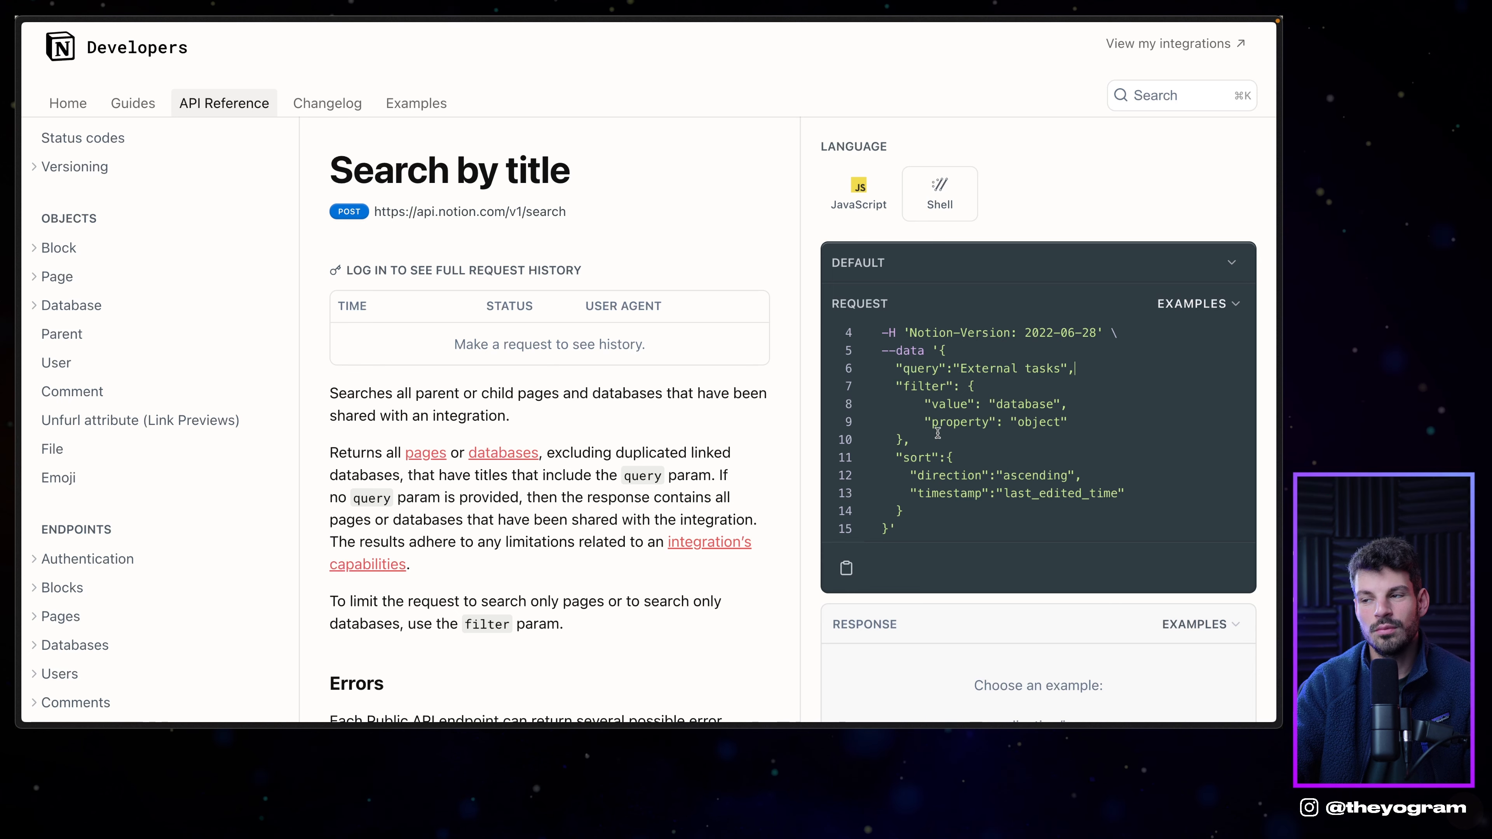
double_click(903, 367)
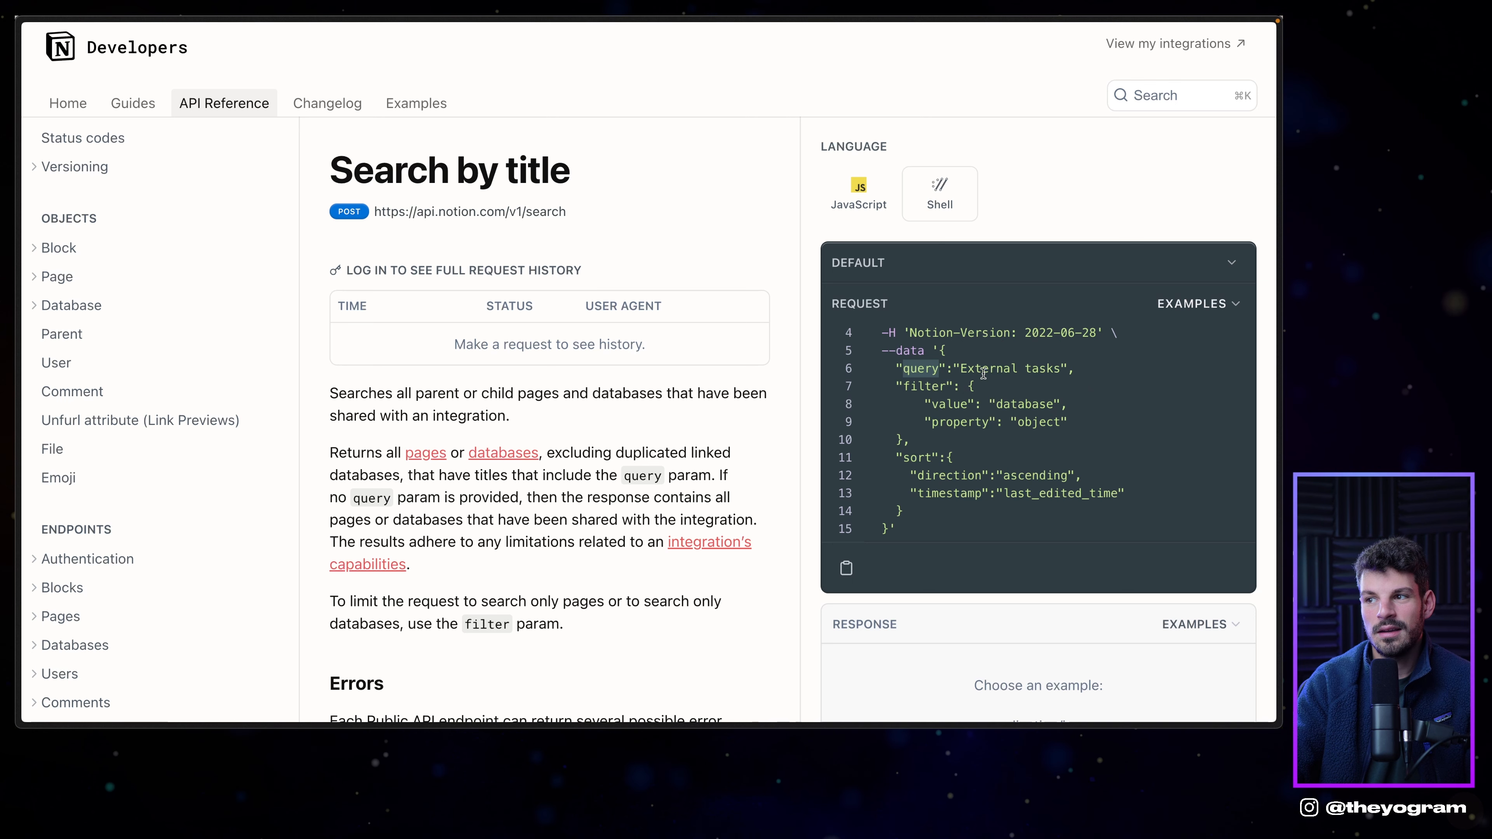
left_click(903, 385)
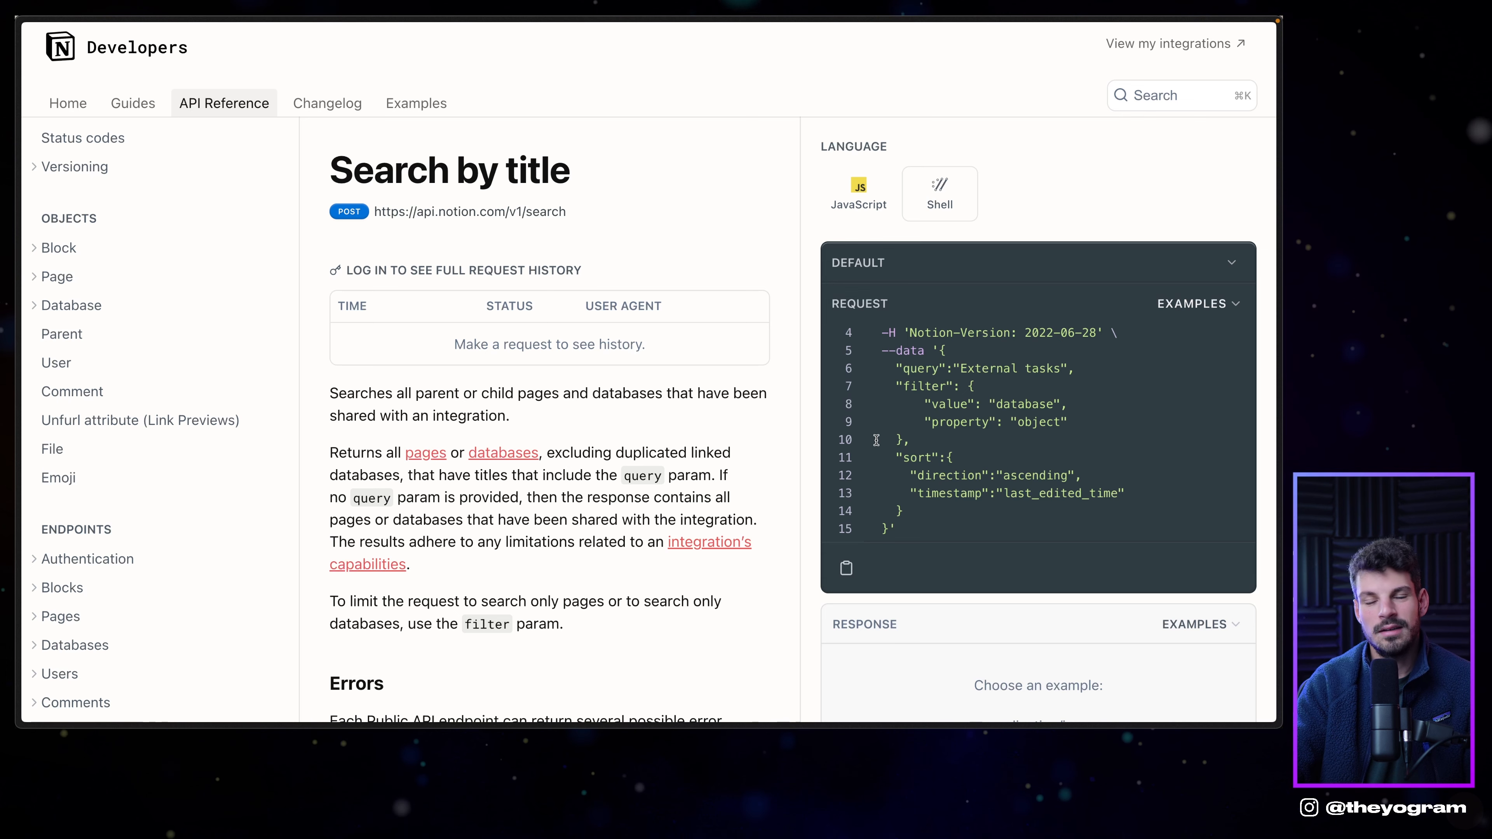
left_click_drag(989, 388, 956, 443)
left_click(976, 386)
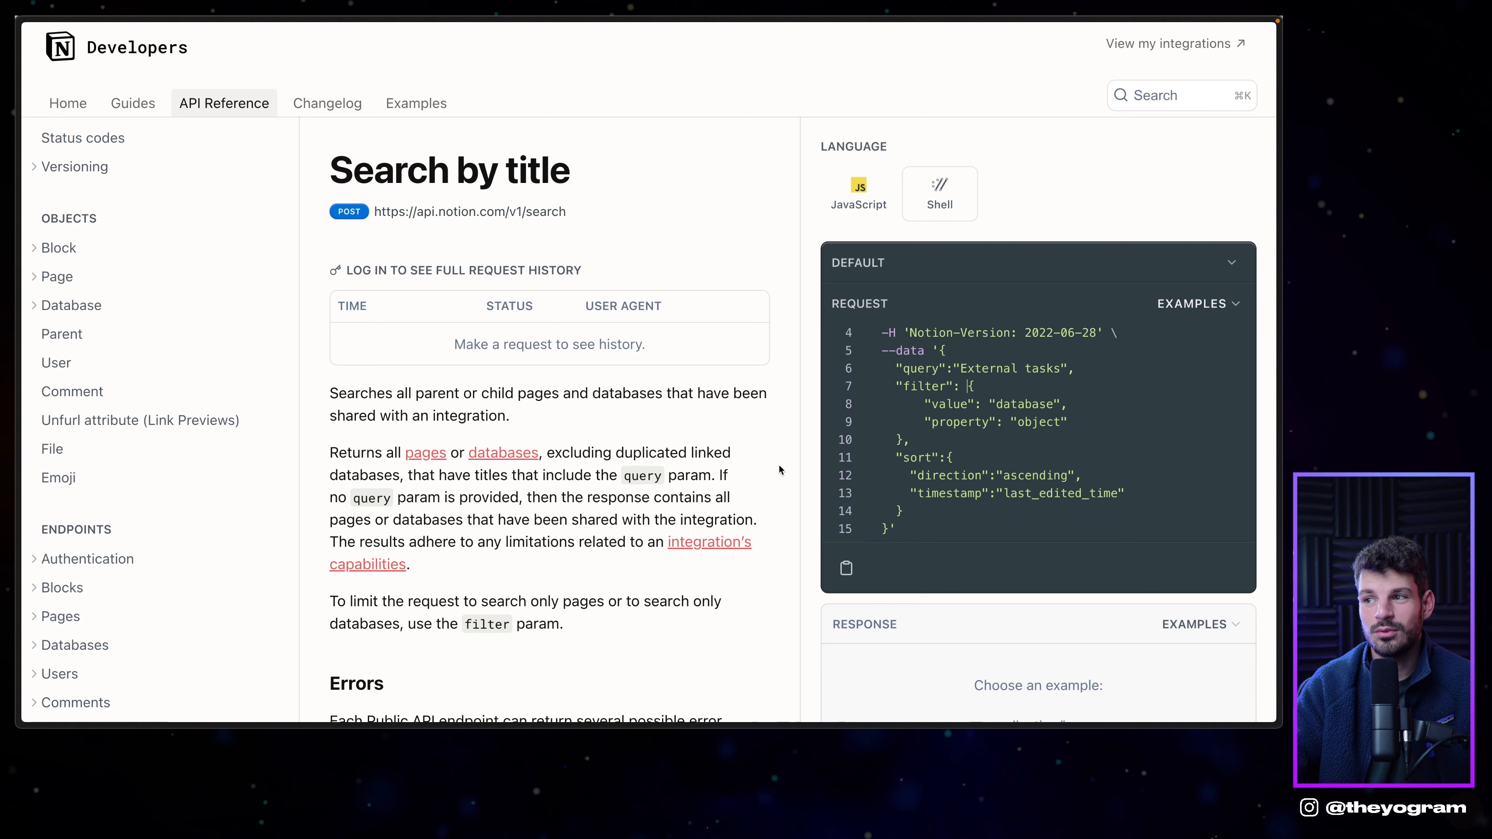
Review the Search by title heading and the request's Content-Type header, data body and Notion-Version header.
scroll(968, 376, "down", 1)
scroll(963, 382, "up", 4)
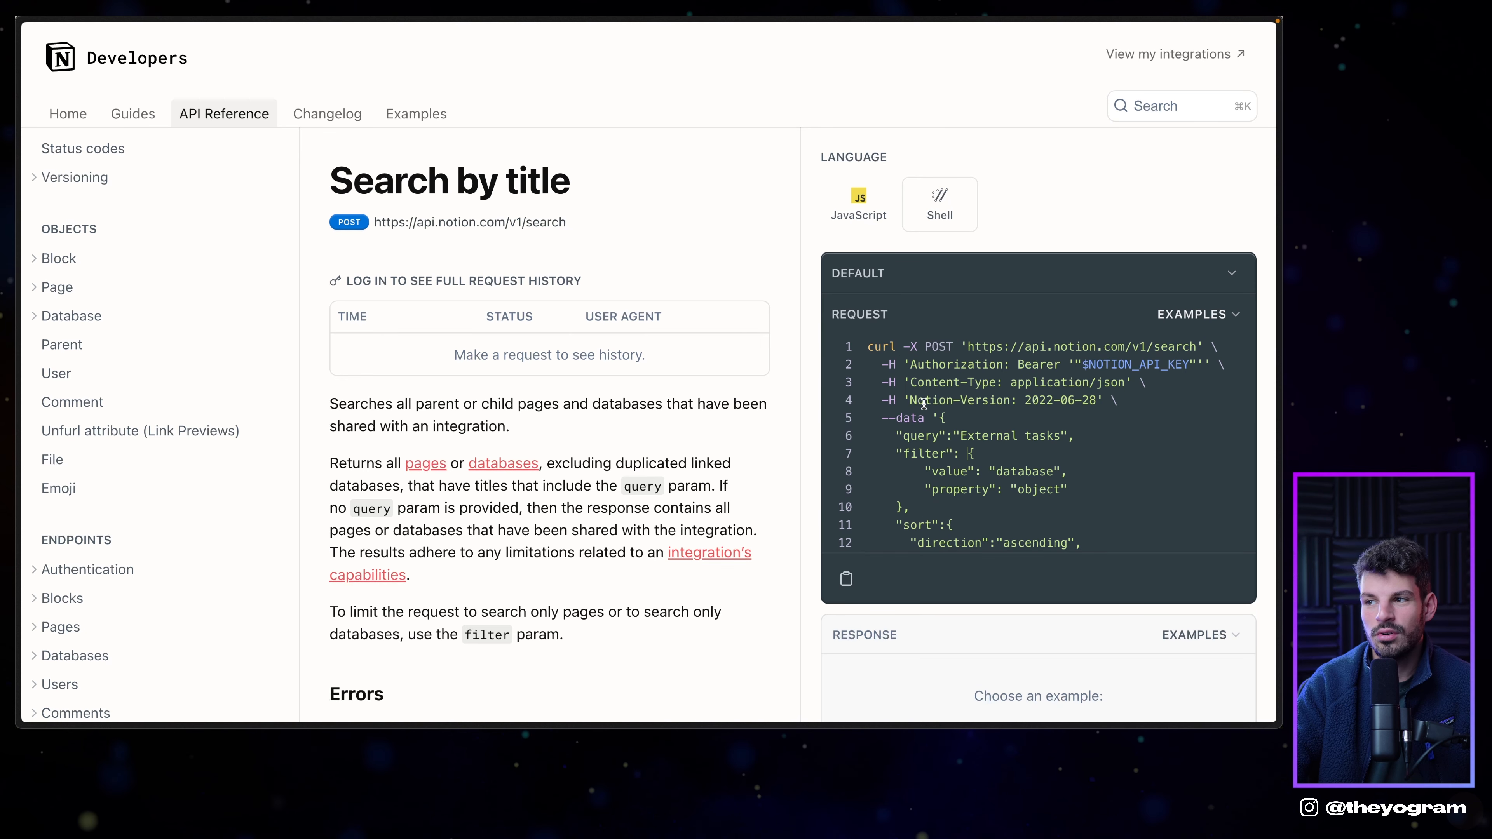
left_click_drag(328, 182, 593, 202)
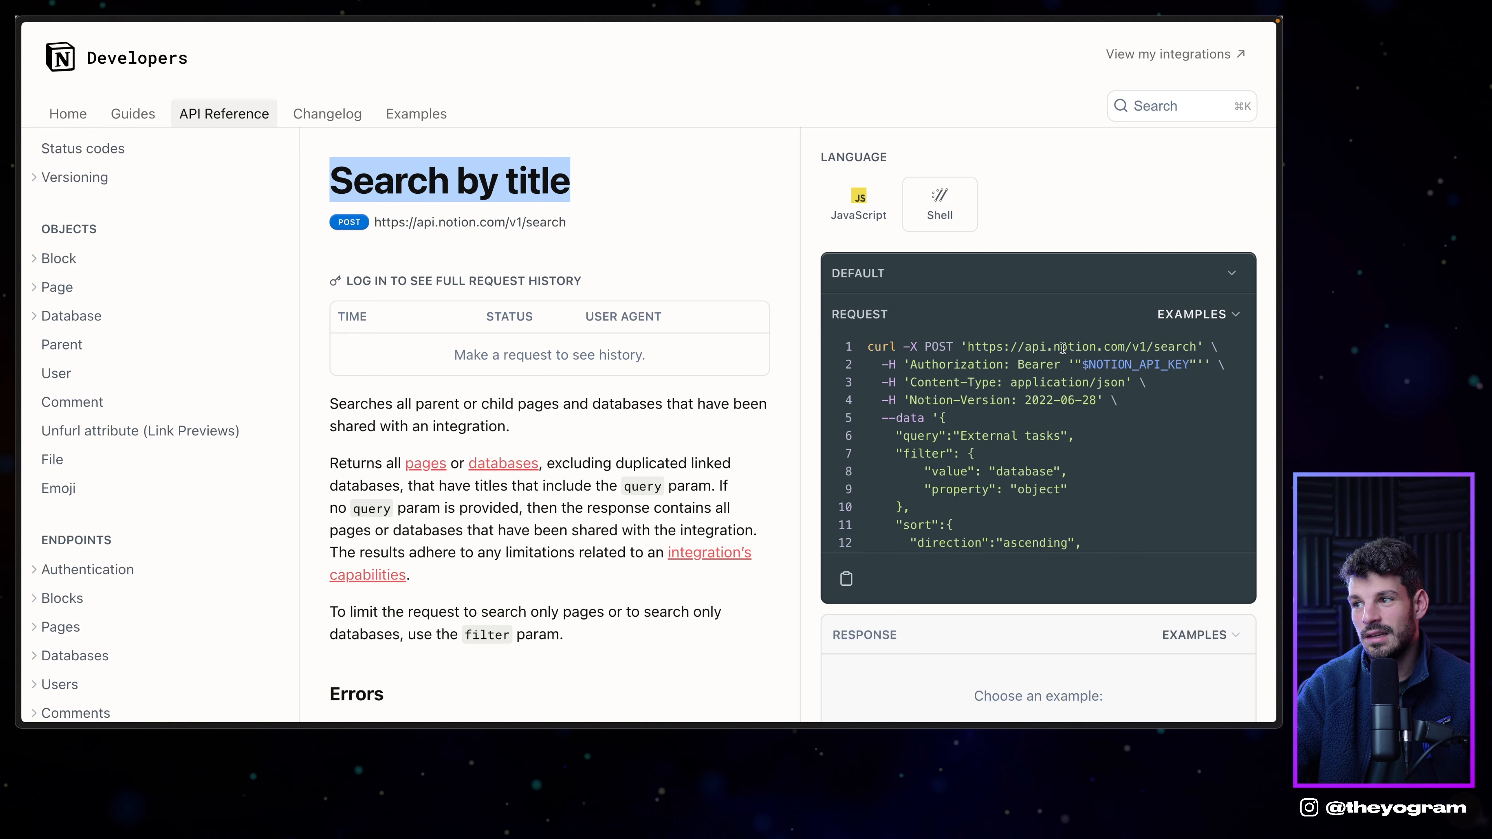
left_click_drag(904, 382, 1152, 390)
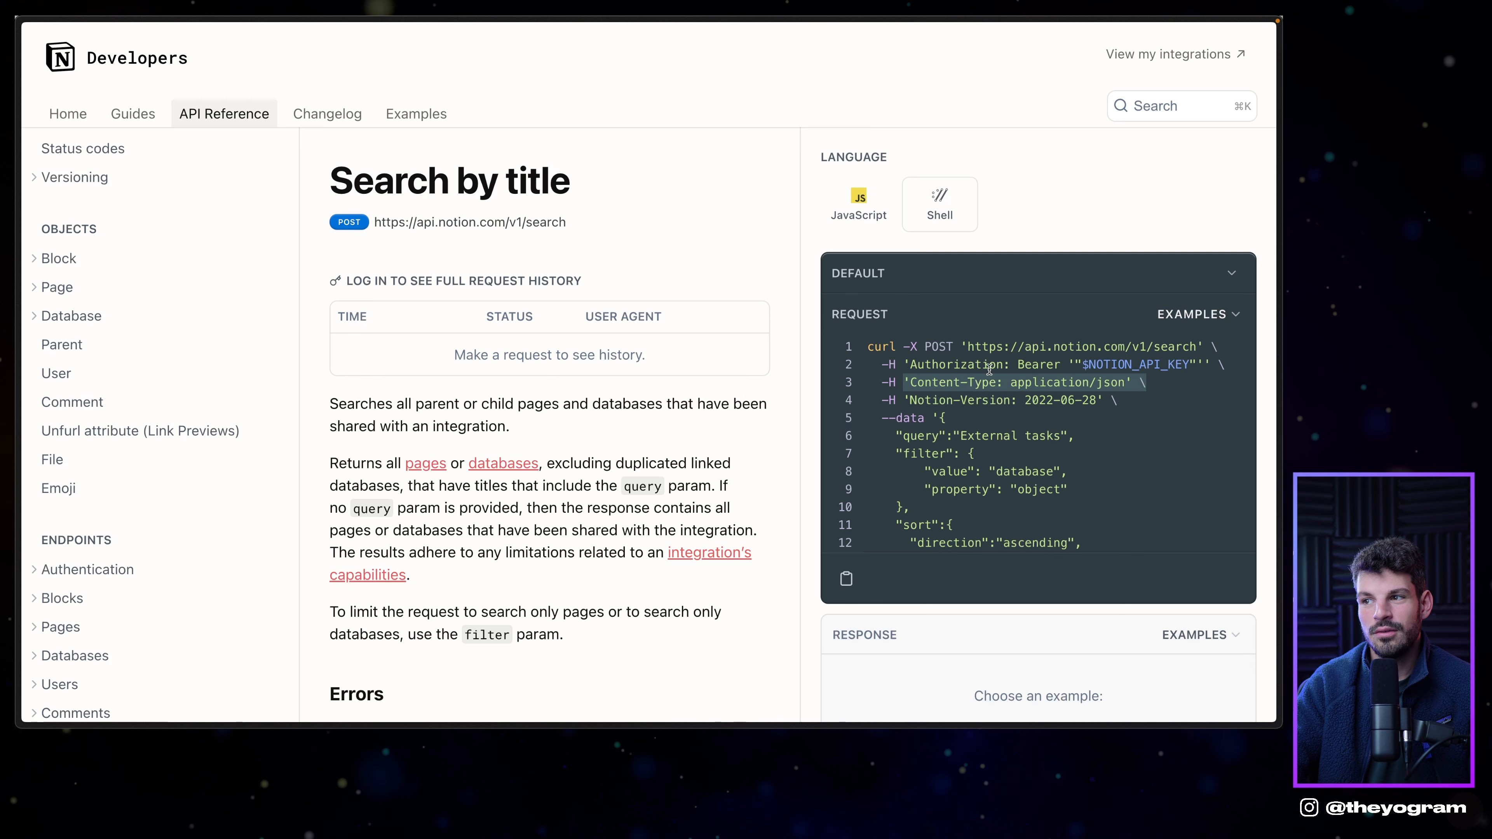
left_click_drag(940, 417, 1006, 548)
left_click_drag(916, 399, 1047, 401)
left_click(1047, 401)
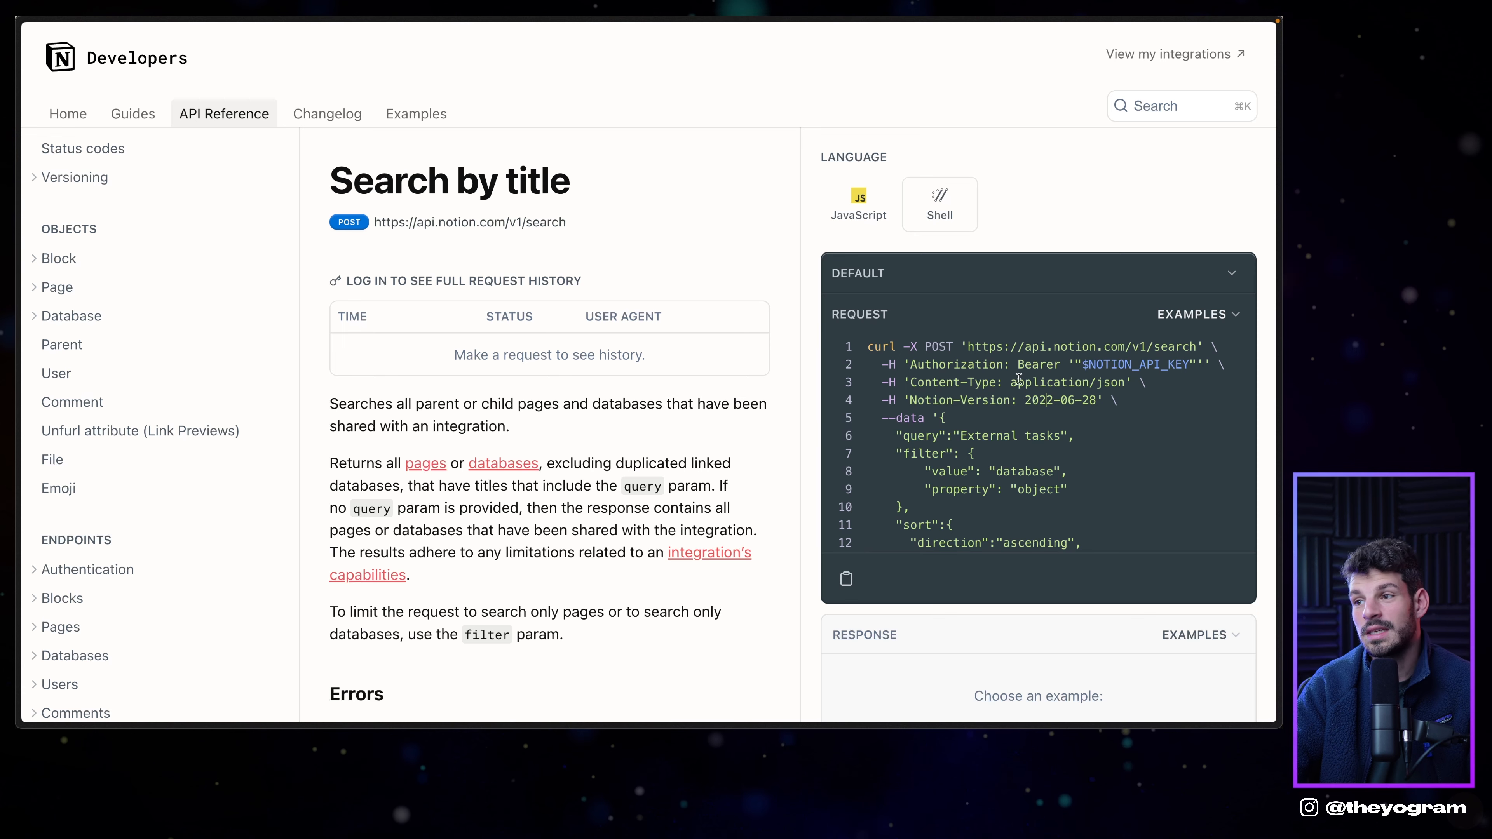
Highlight the query, filter and sort entries in the sample search request's data body and review the headers above them.
scroll(1075, 390, "down", 1)
left_click_drag(939, 380, 963, 509)
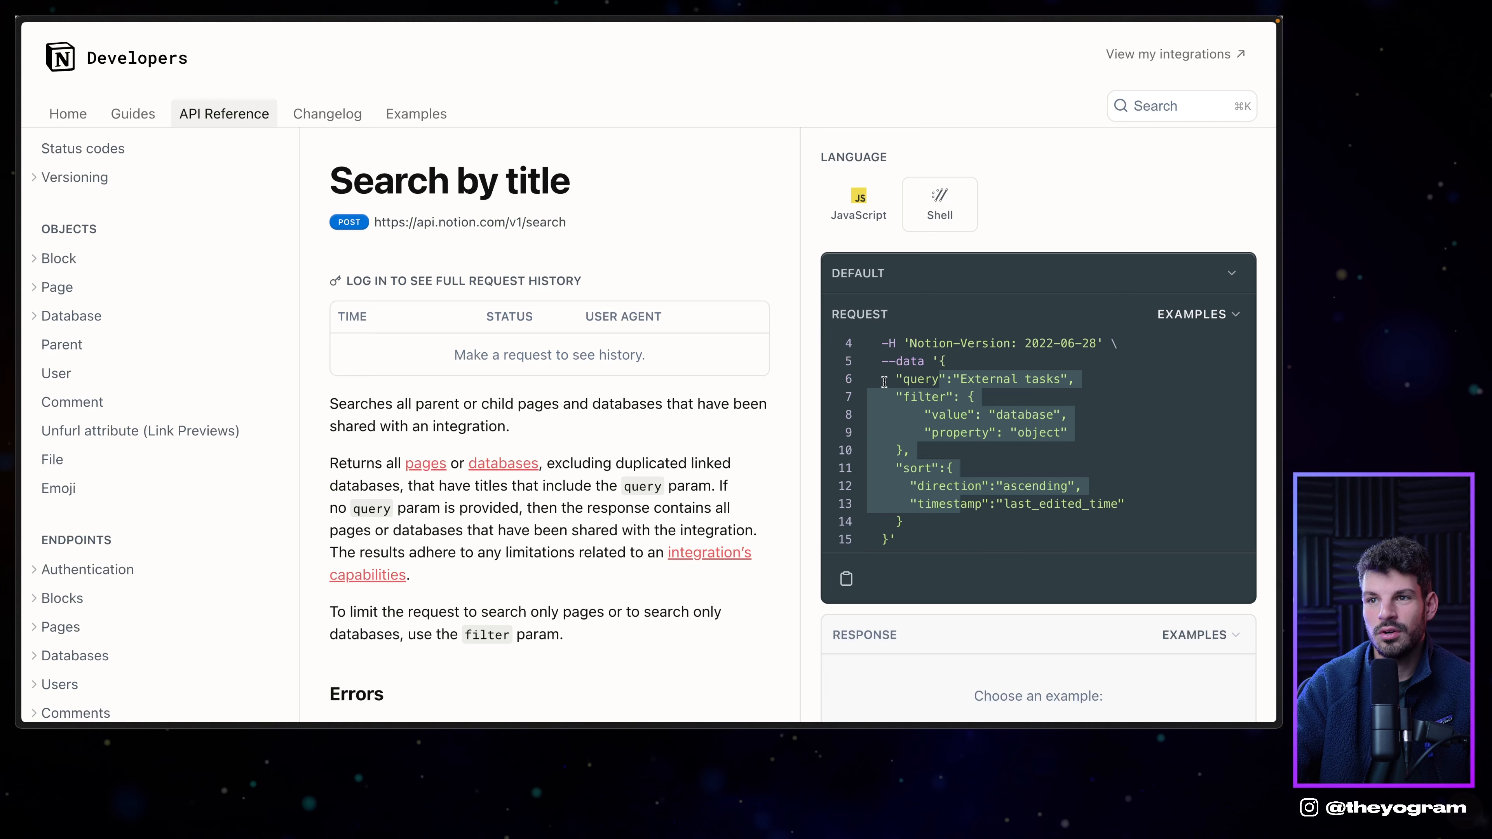
scroll(884, 382, "up", 3)
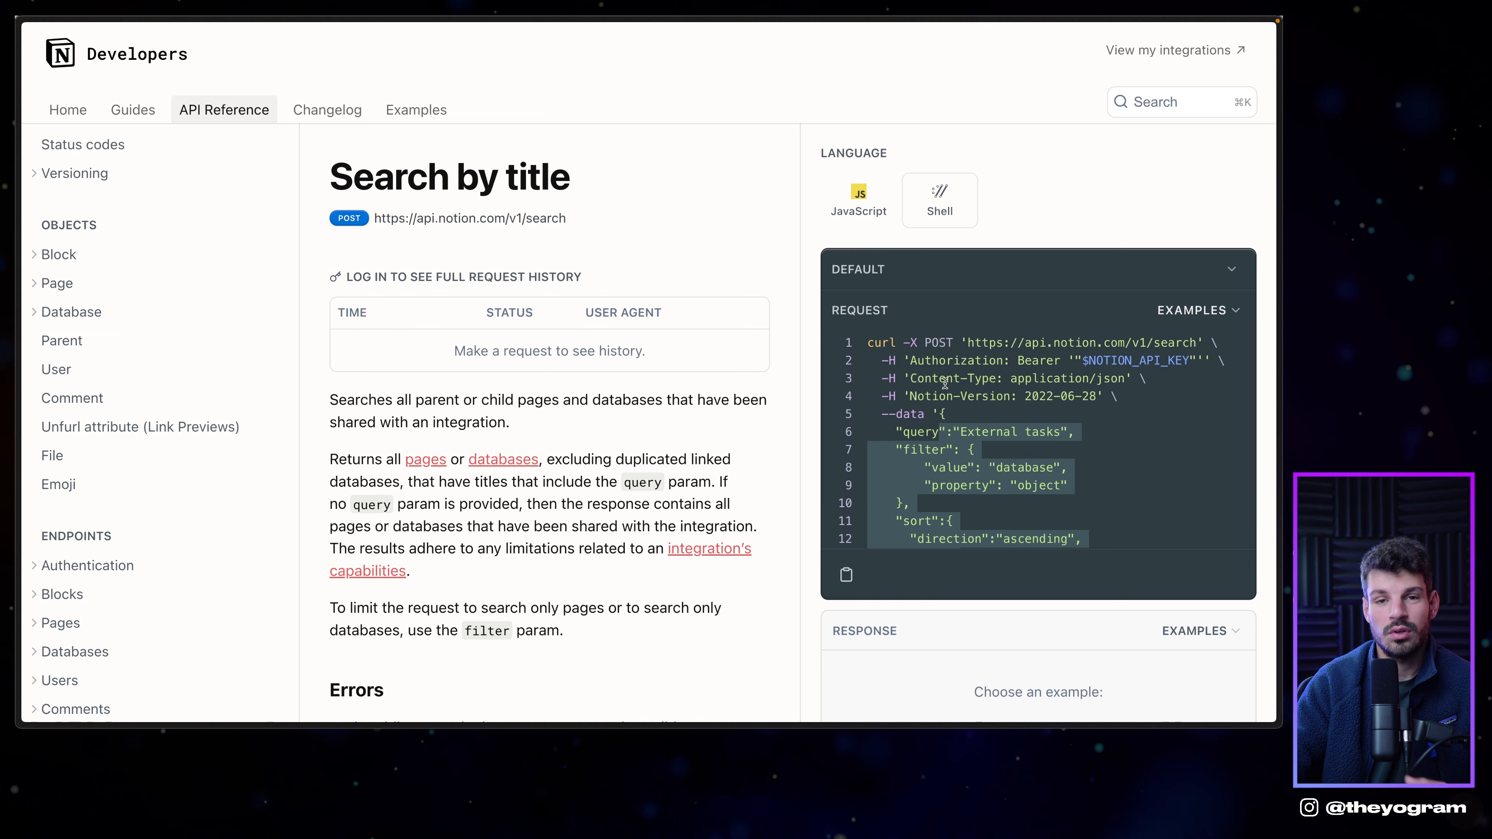
scroll(911, 452, "down", 1)
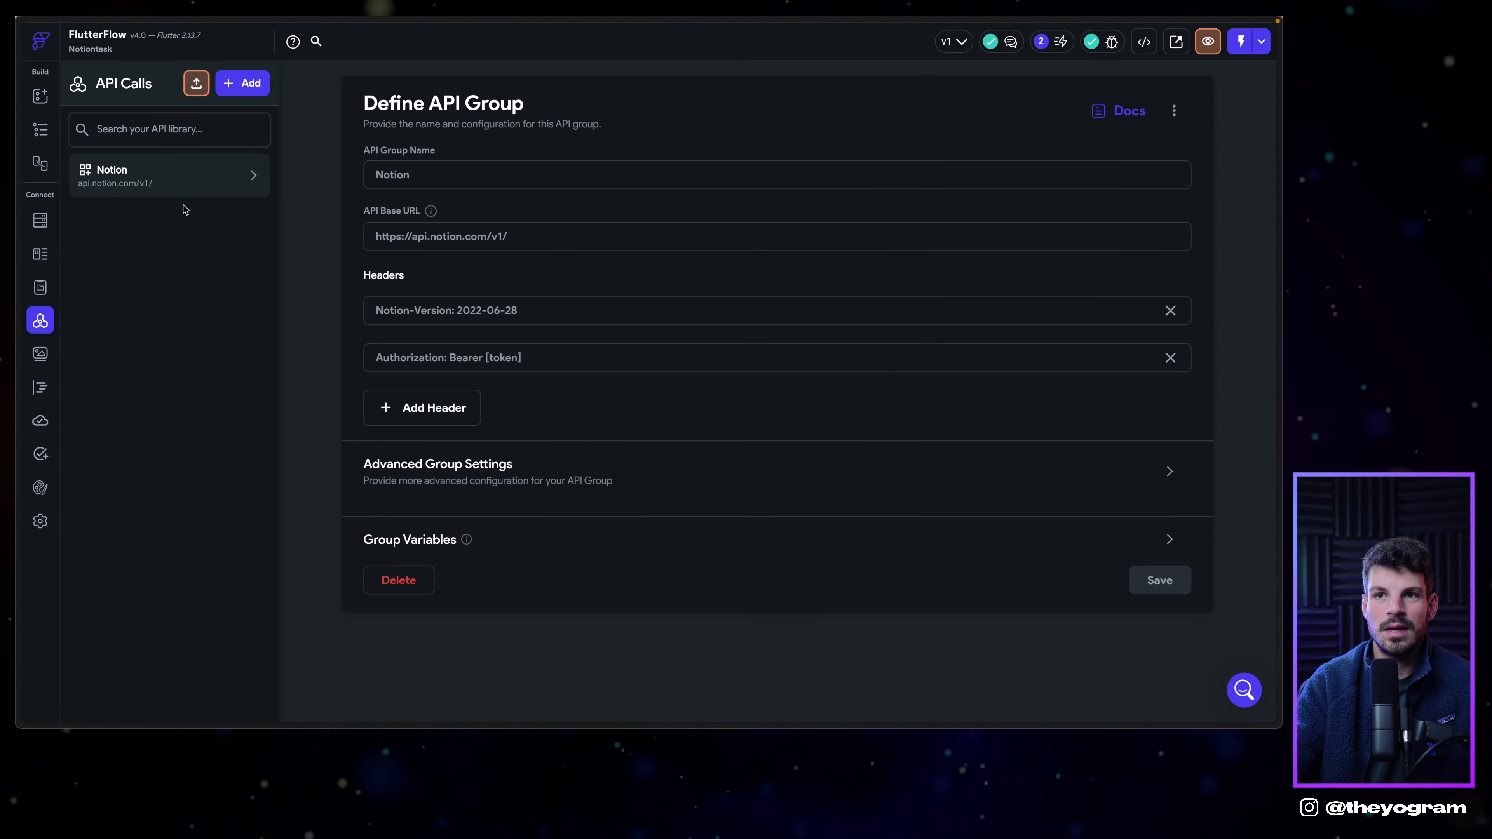
left_click(237, 83)
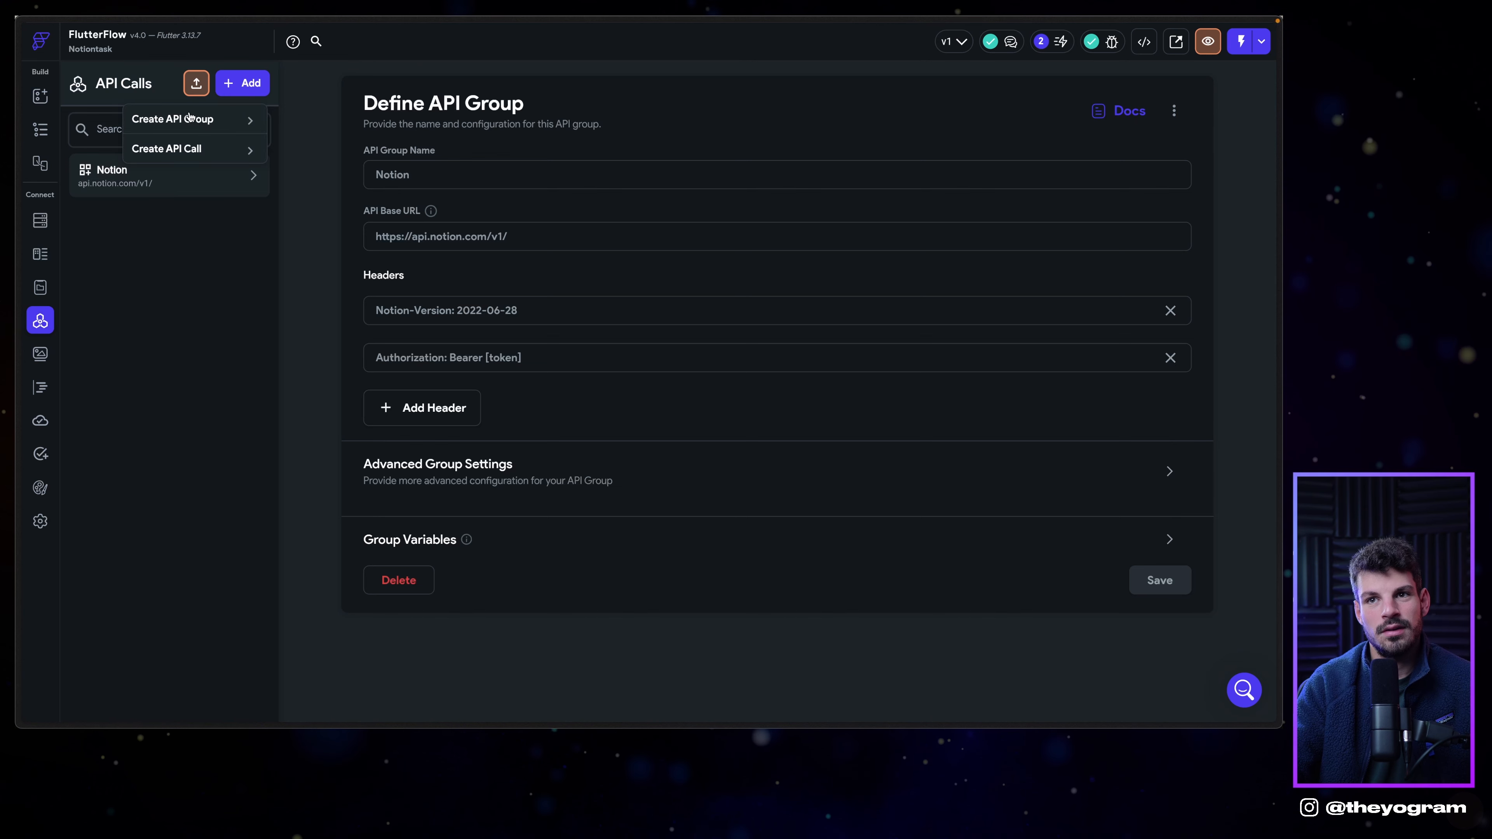
left_click(251, 124)
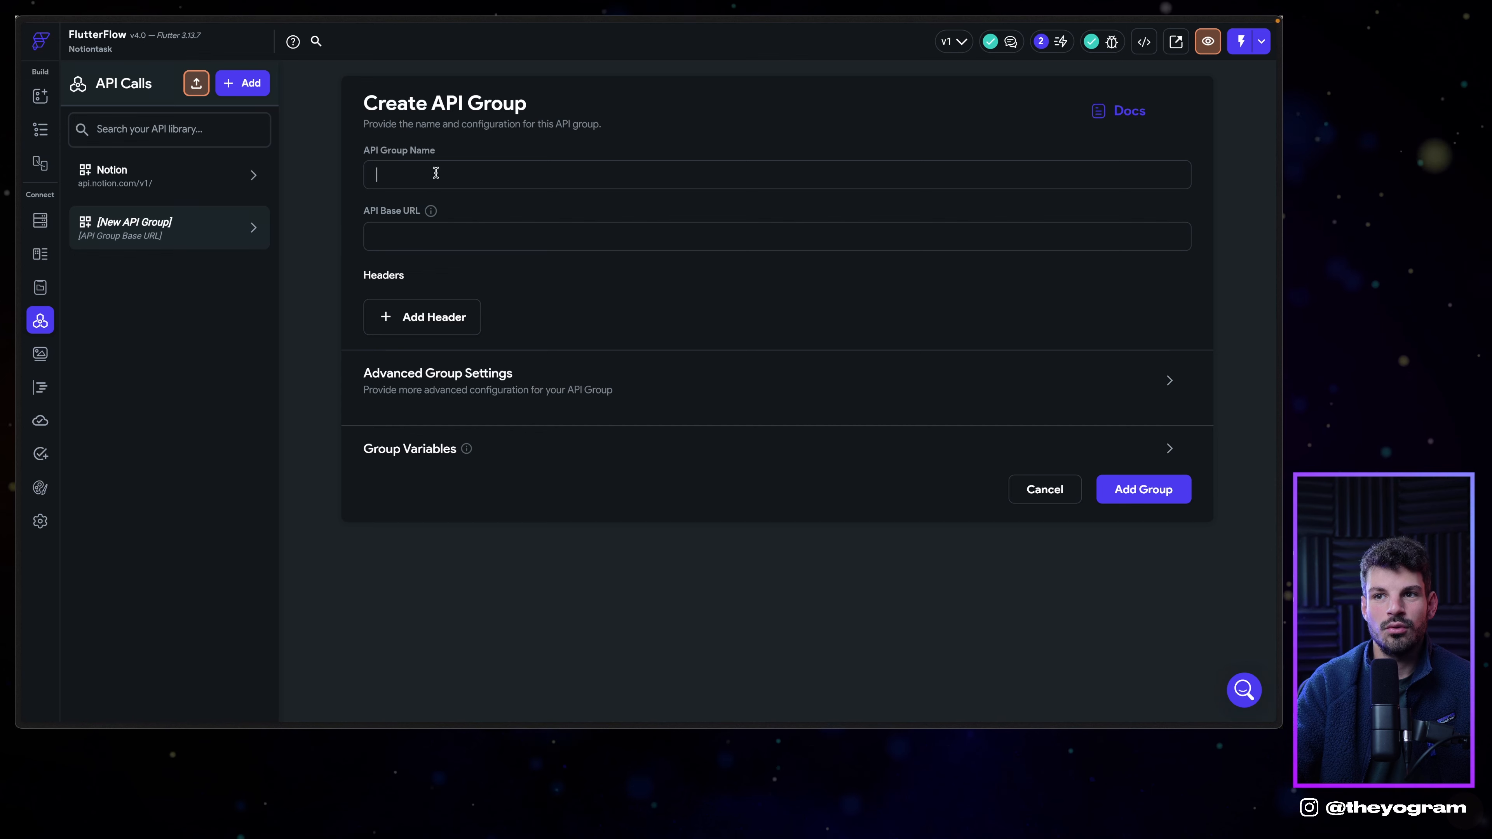
type("Notion")
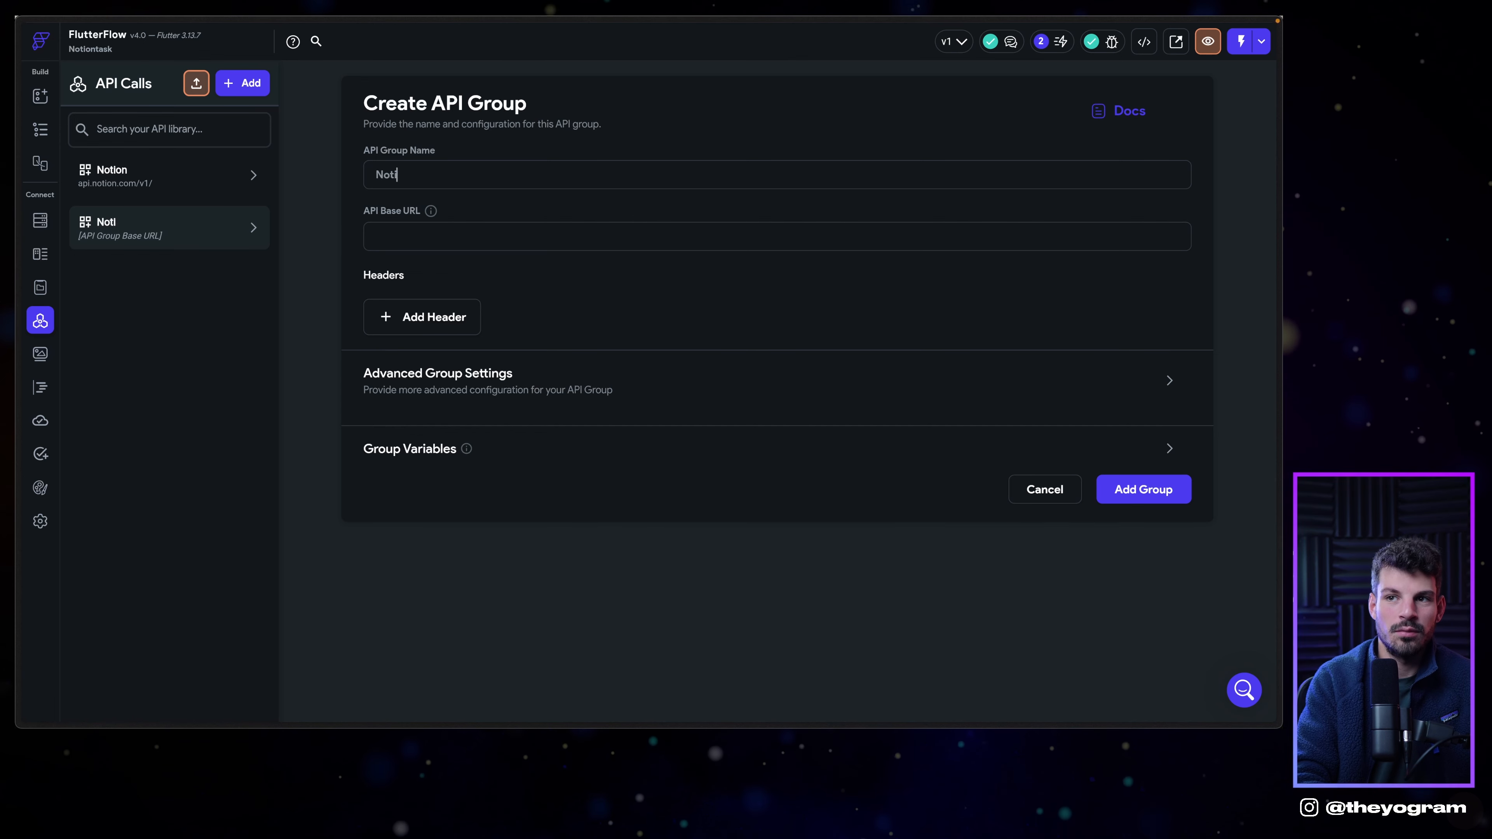
left_click(214, 172)
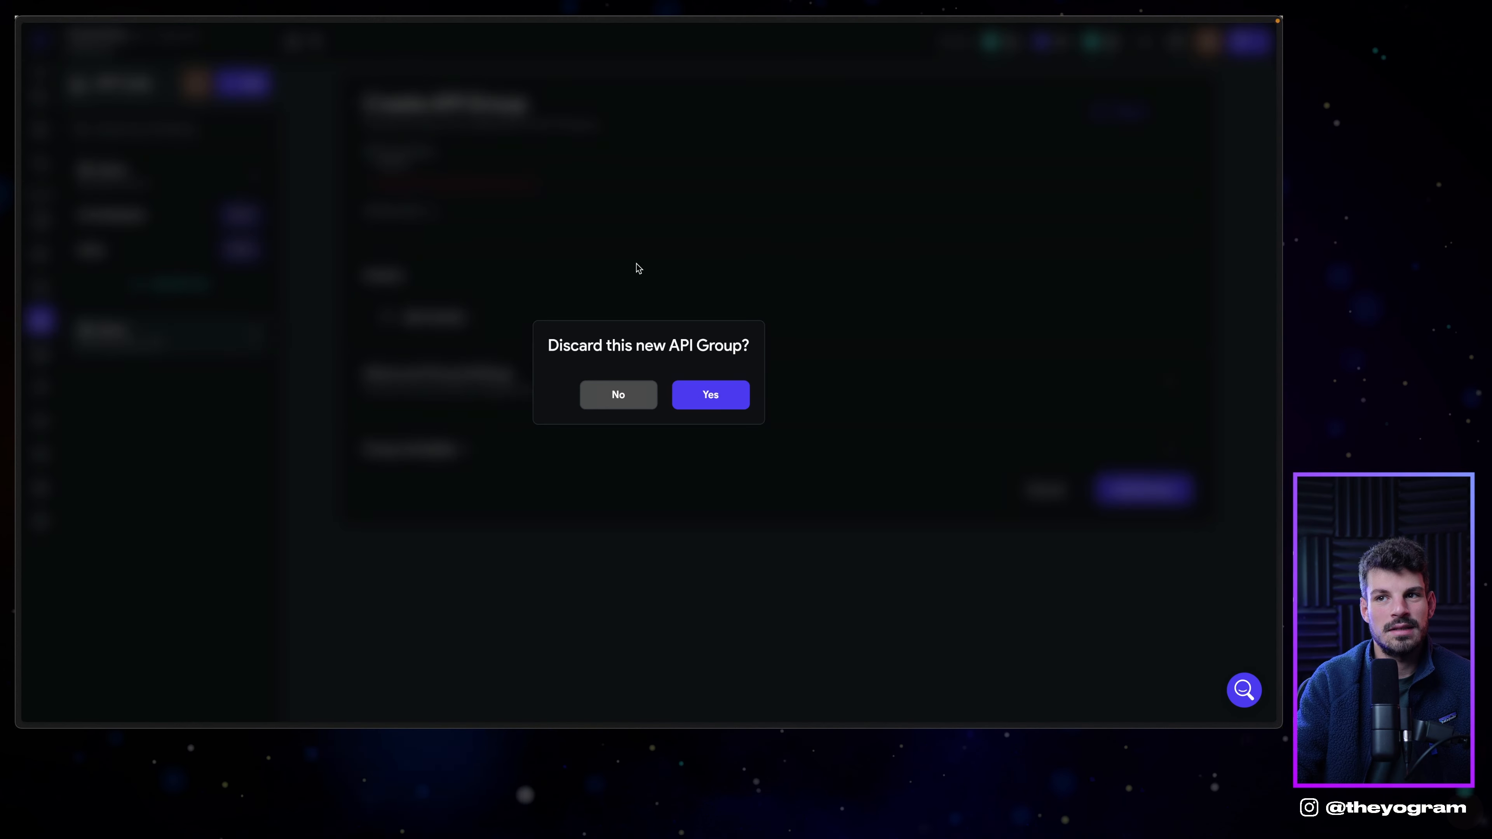
left_click(699, 395)
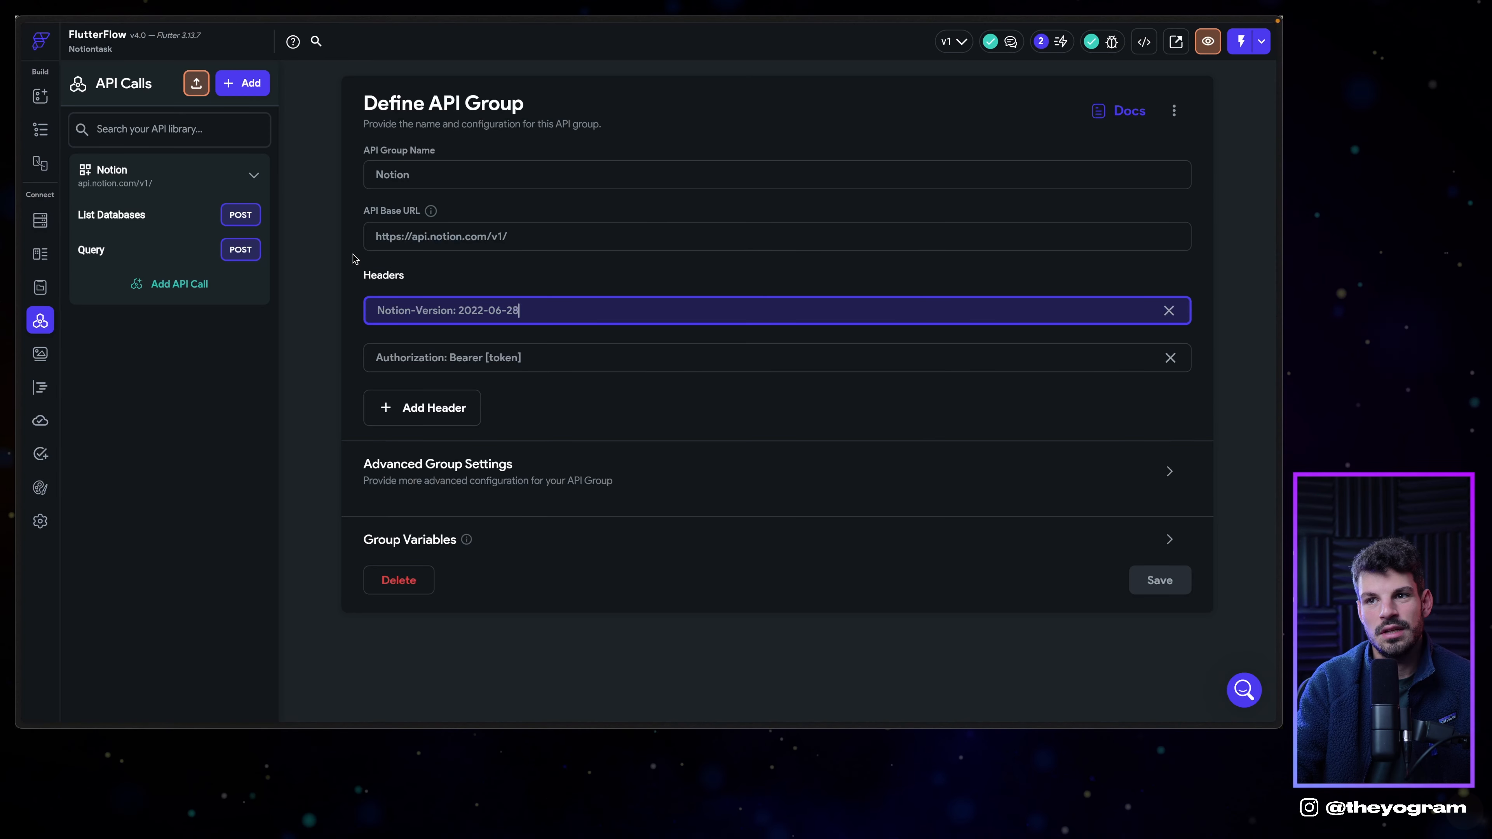
Compare the Notion API group's base URL with the base part of the Search by title endpoint's URL in Notion's API reference.
left_click_drag(374, 236, 511, 238)
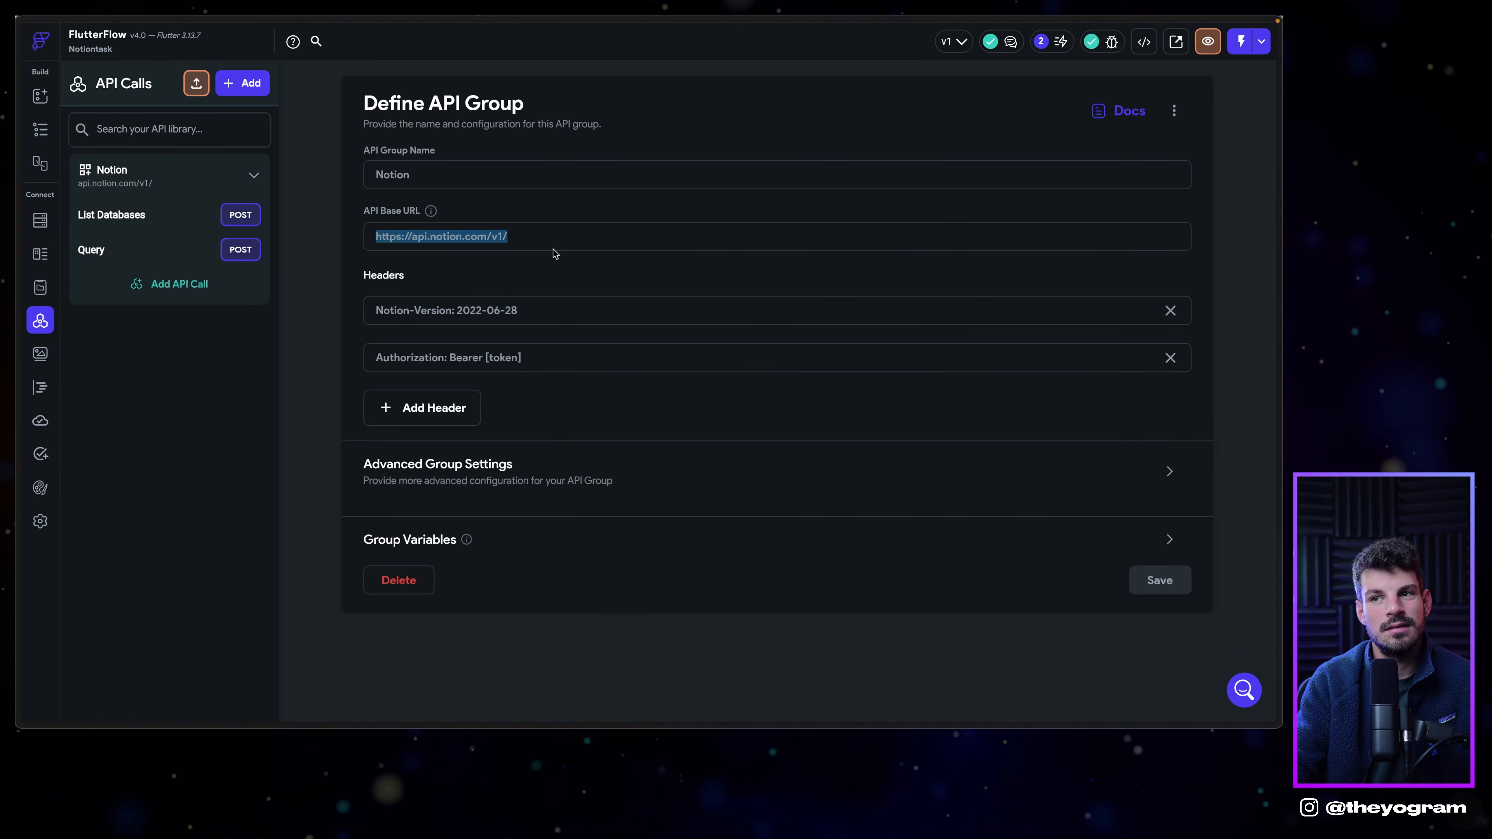
left_click(84, 331)
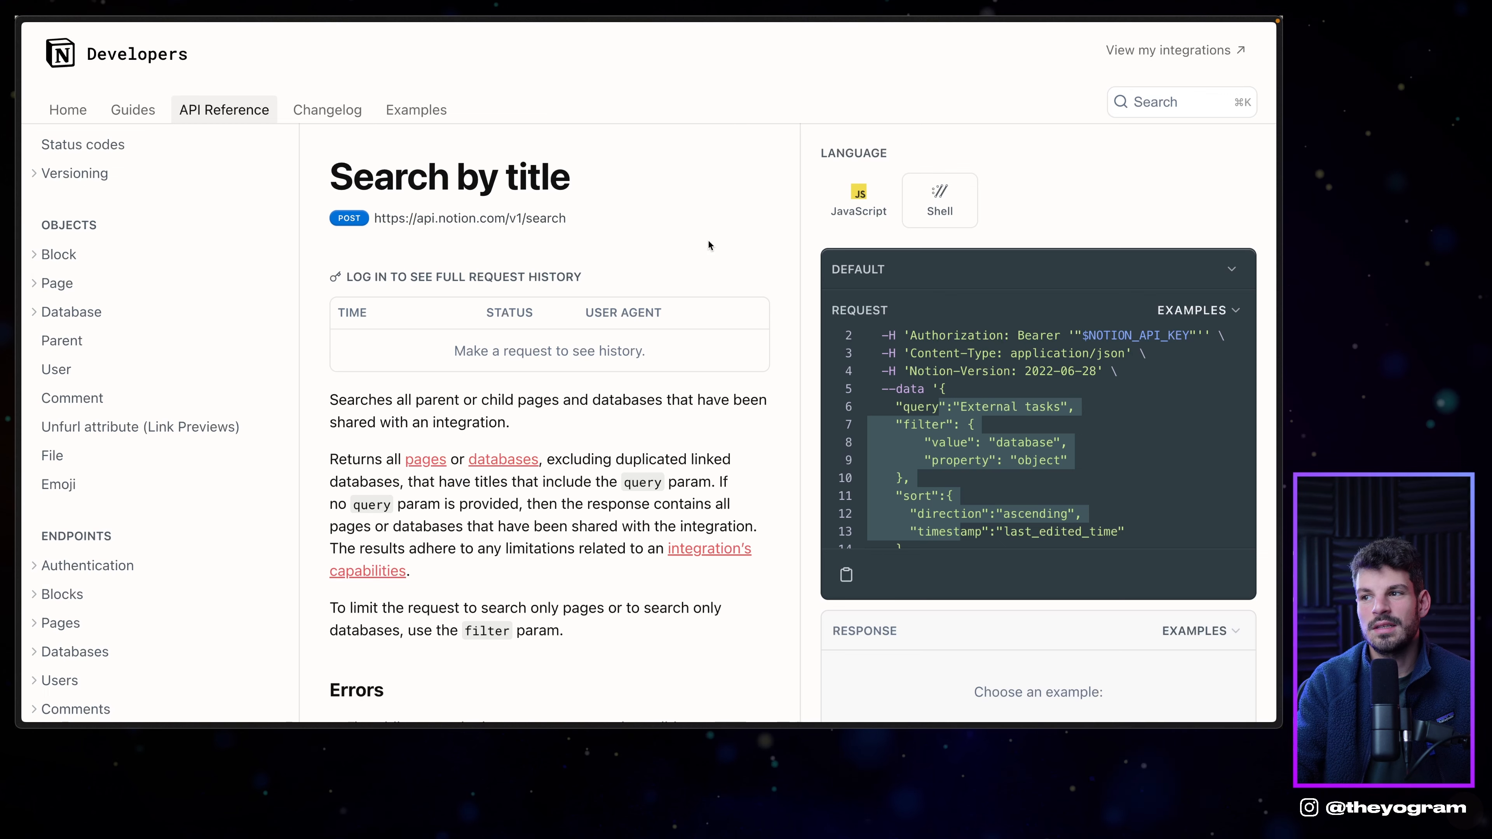
left_click_drag(378, 217, 471, 213)
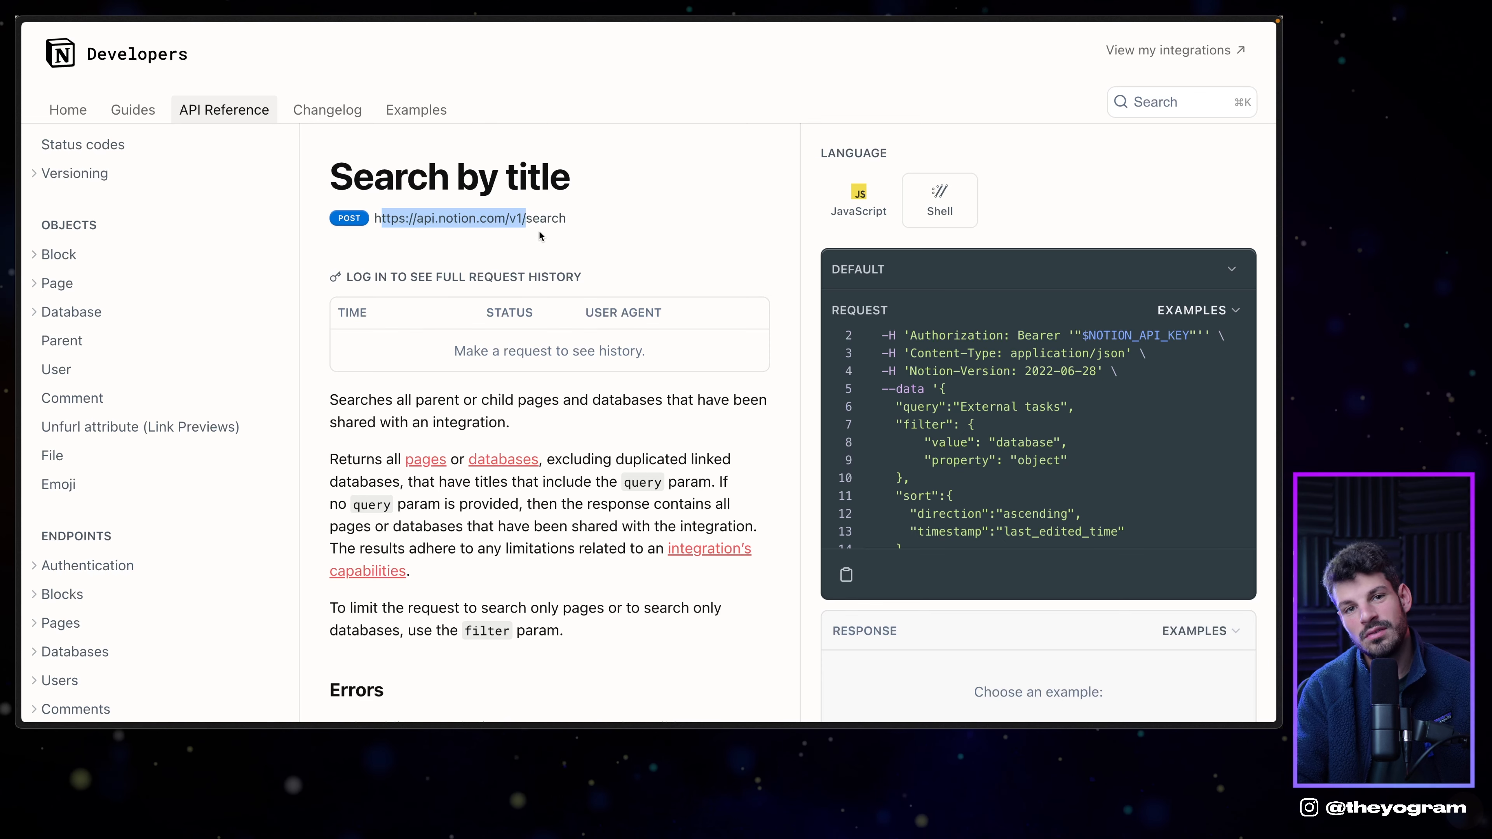
Open the Create a database reference and examine the databases ending and the shared base part of its endpoint URL.
scroll(539, 231, "down", 10)
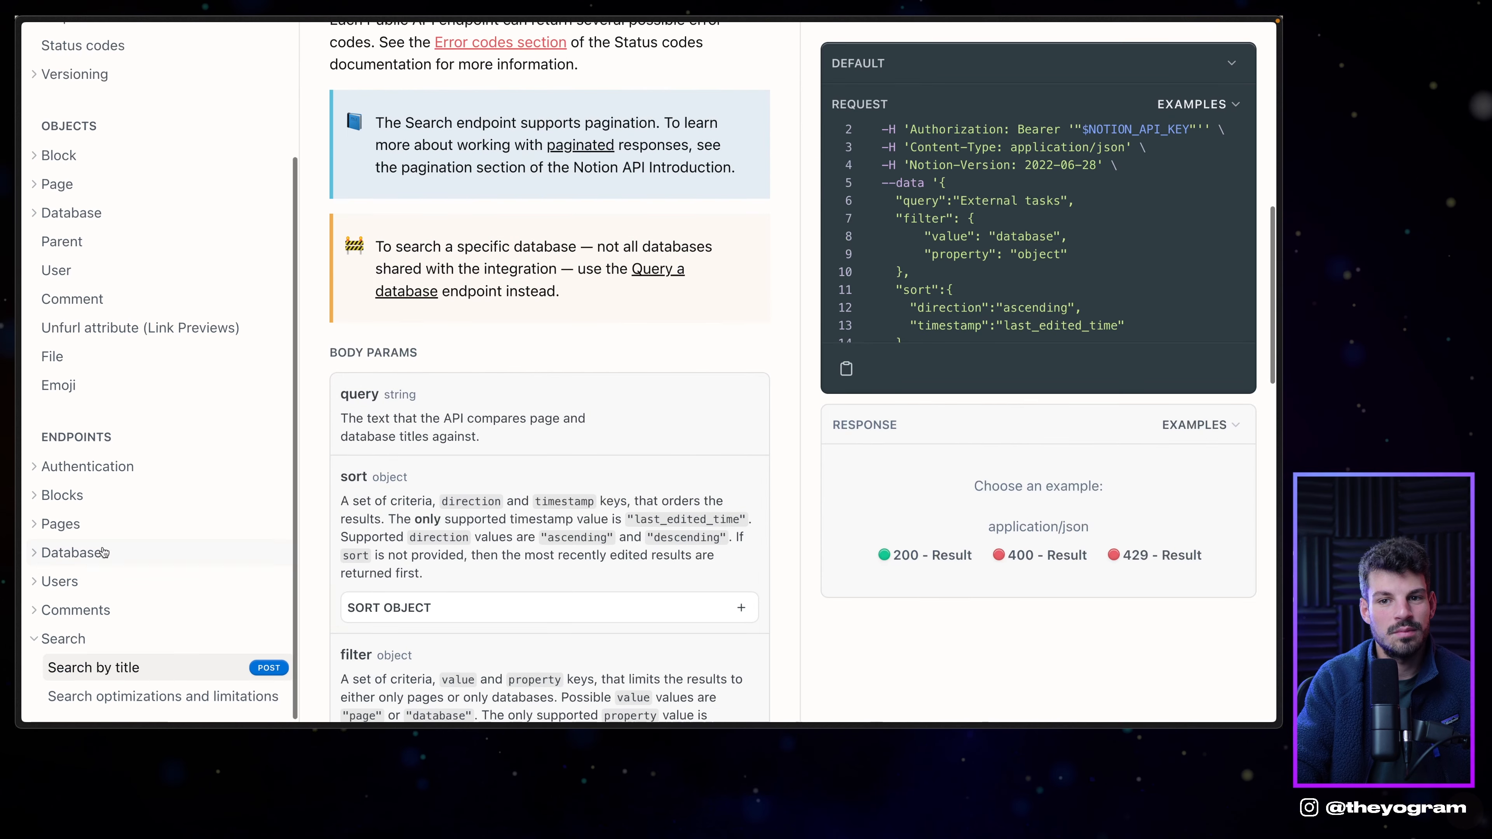
left_click(88, 550)
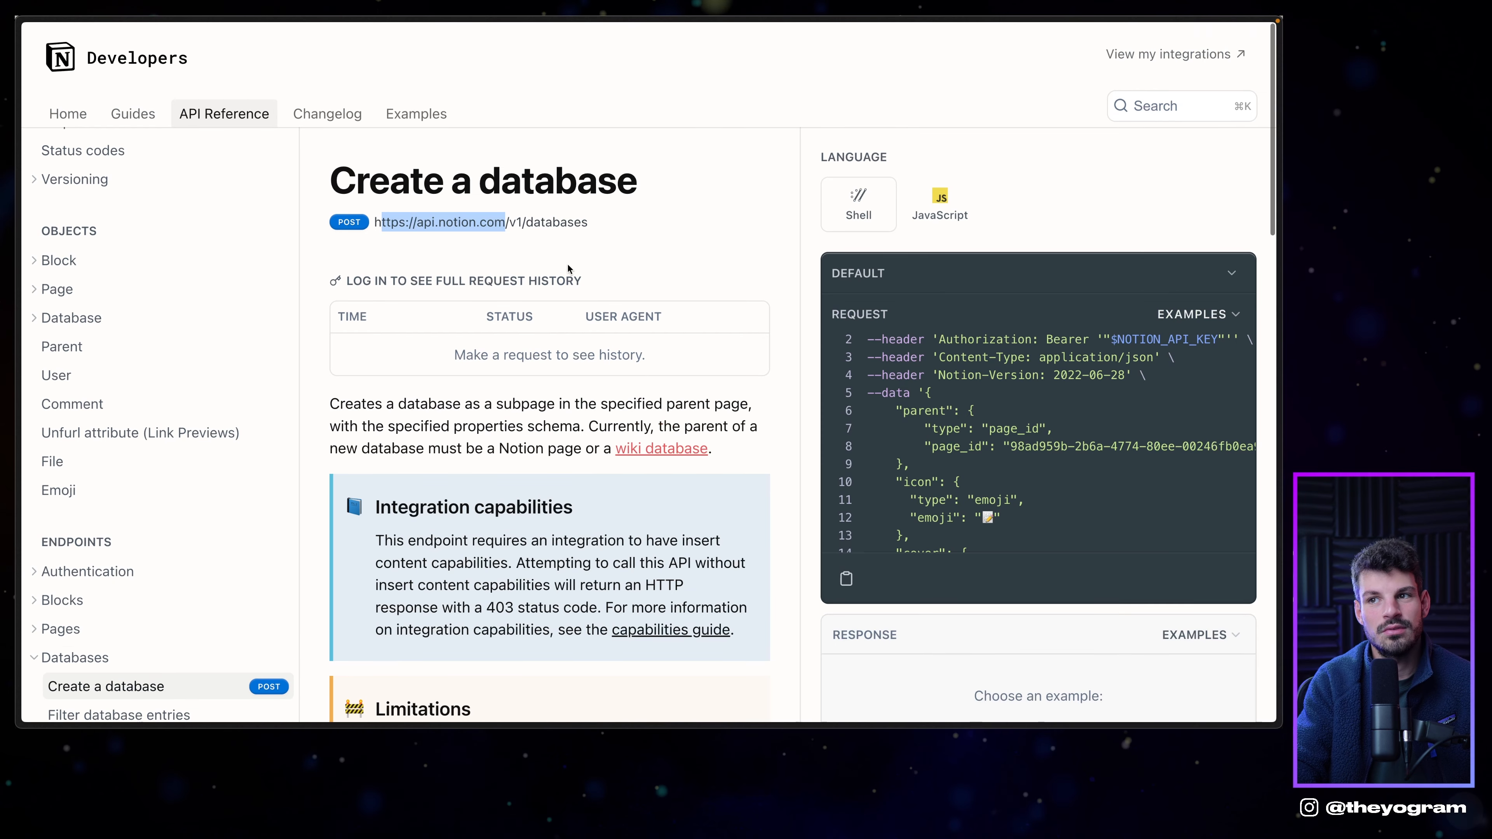
double_click(559, 223)
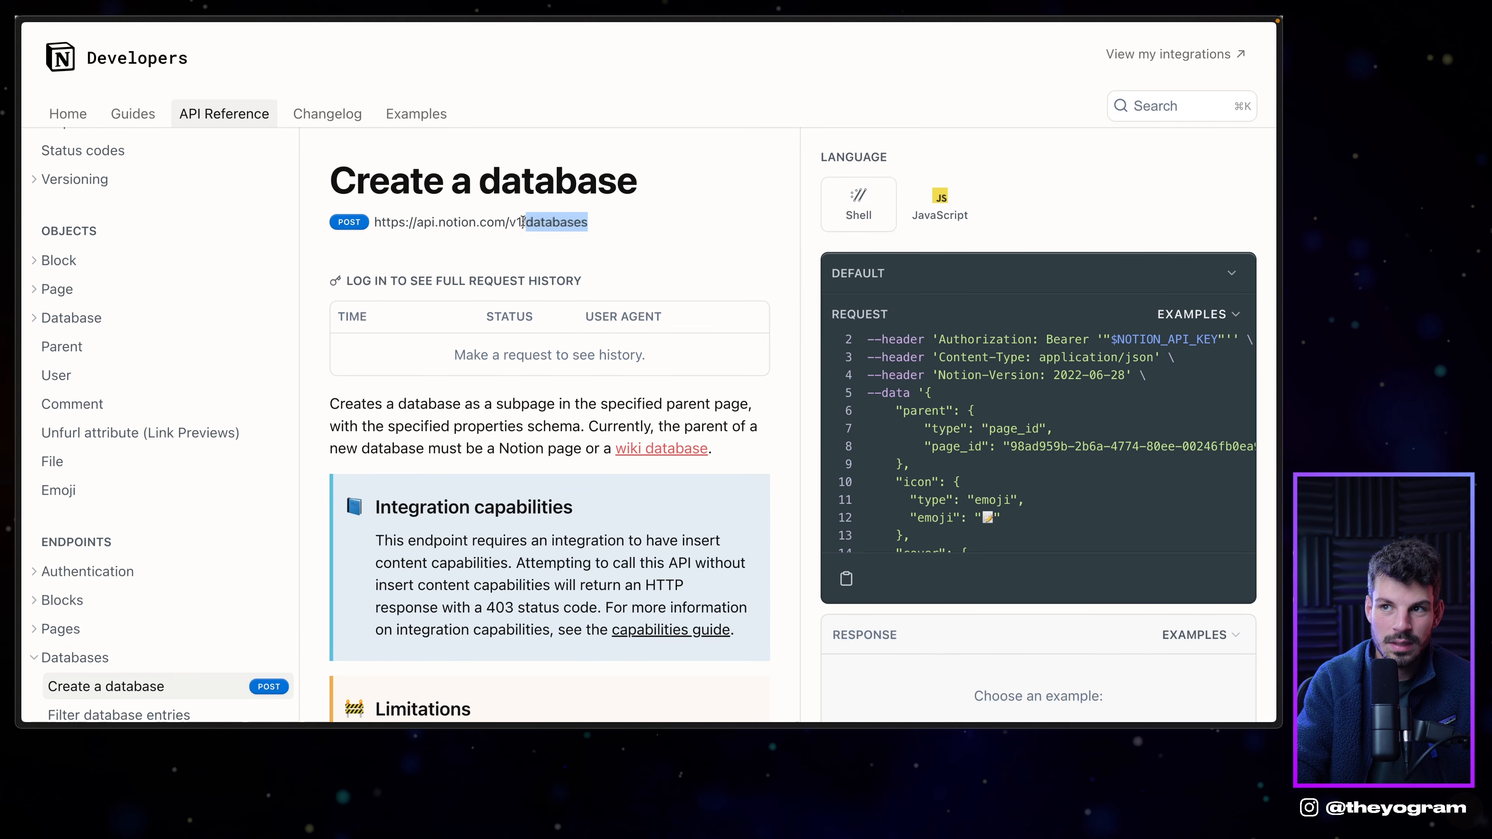
left_click_drag(525, 223, 388, 222)
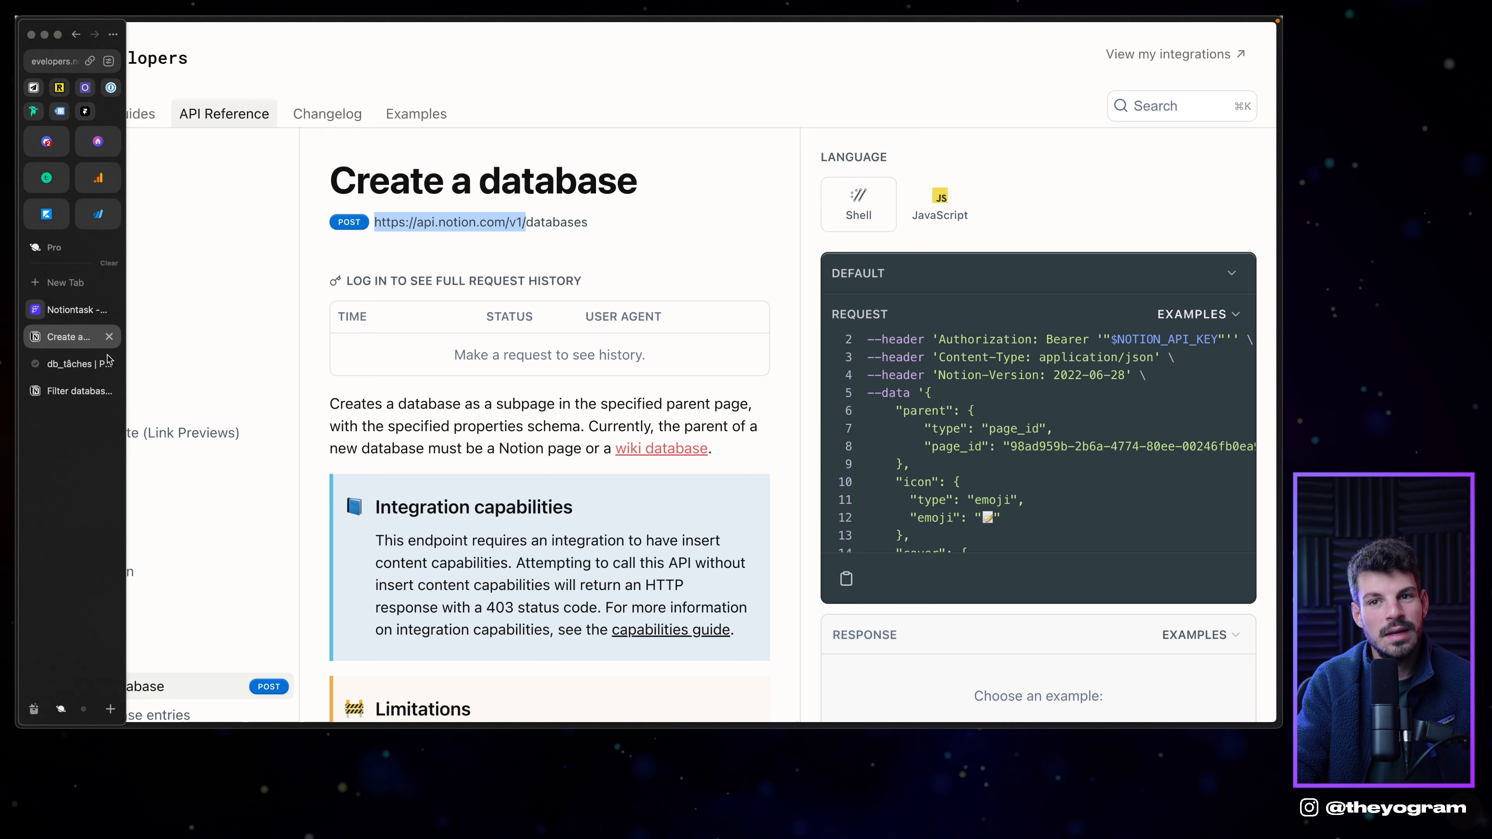
Switch to FlutterFlow and examine the Notion group's Notion-Version and Authorization: Bearer [token] headers and its token group variable.
left_click(65, 313)
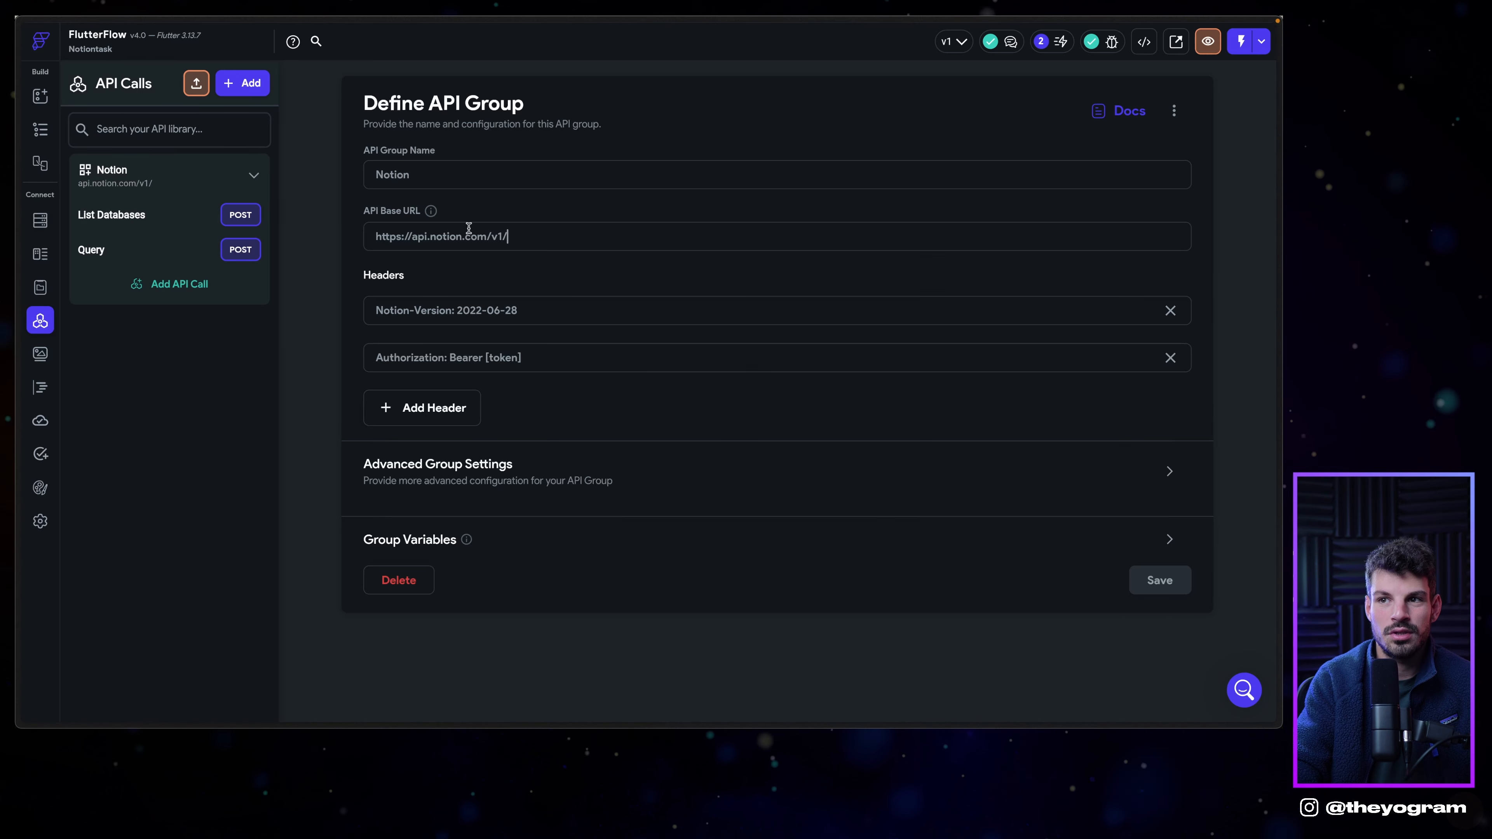
left_click(380, 315)
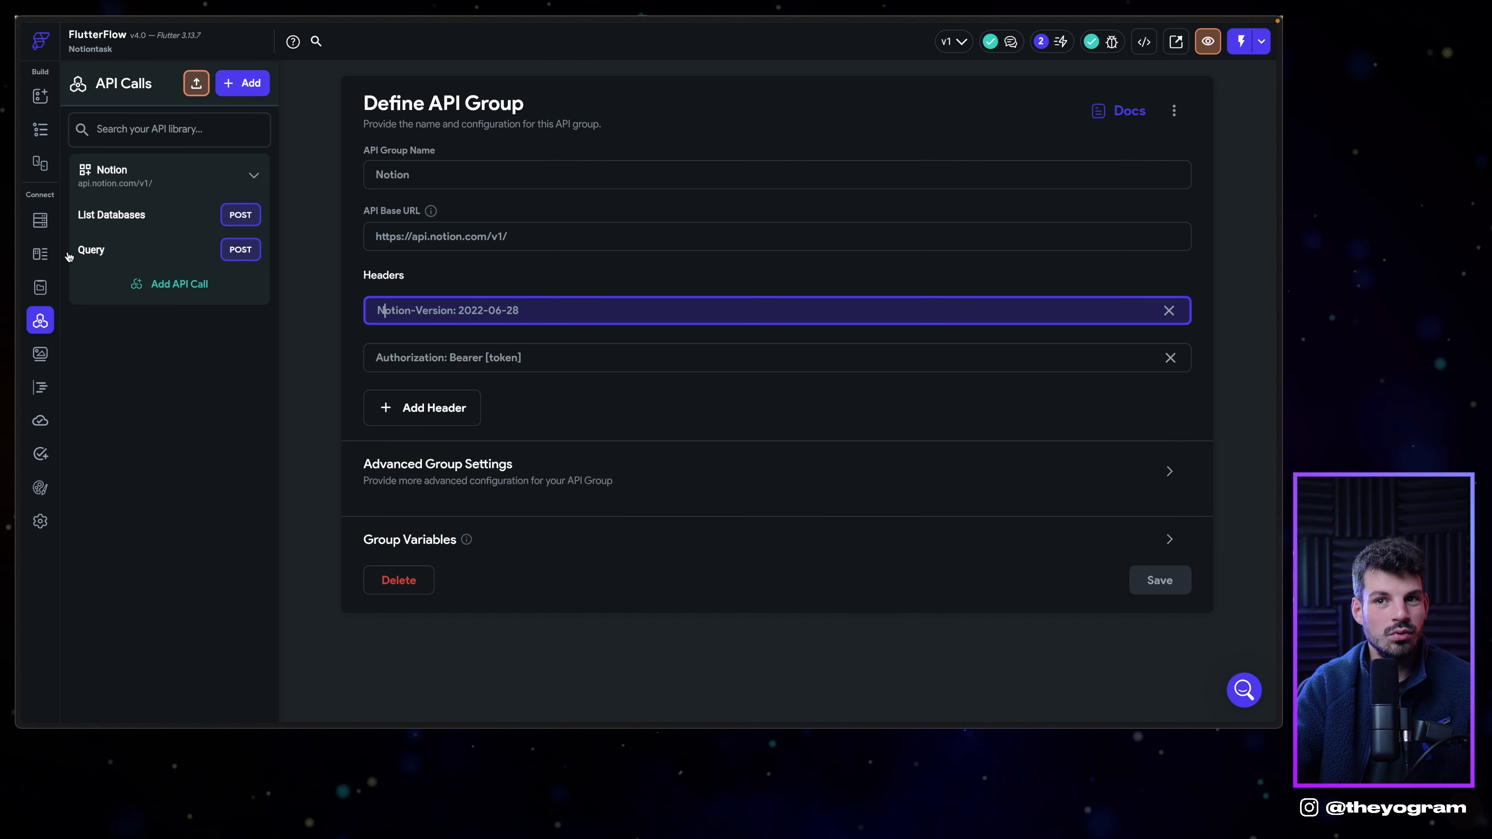
left_click(409, 361)
double_click(410, 361)
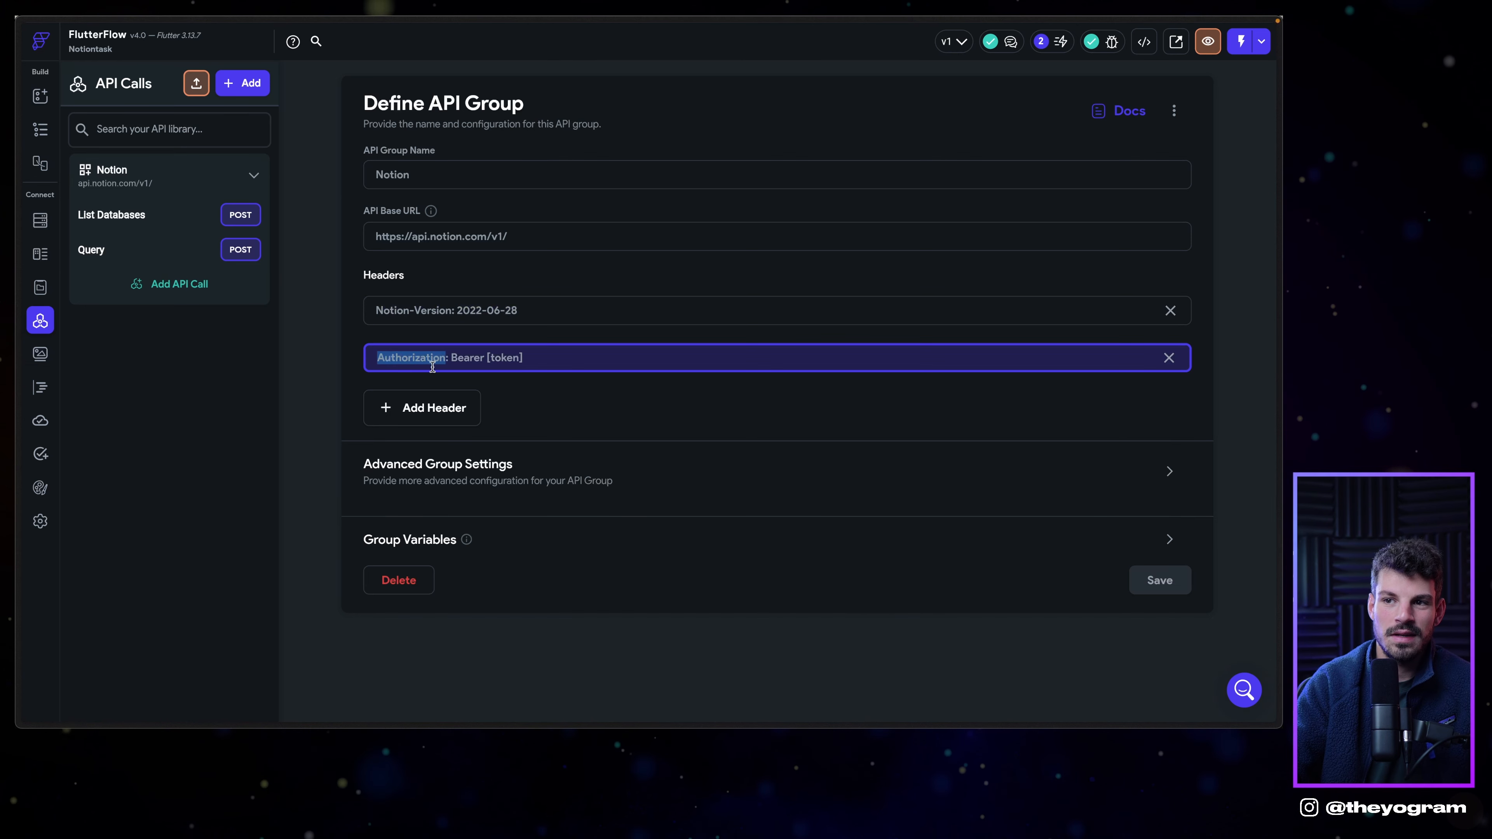
double_click(480, 361)
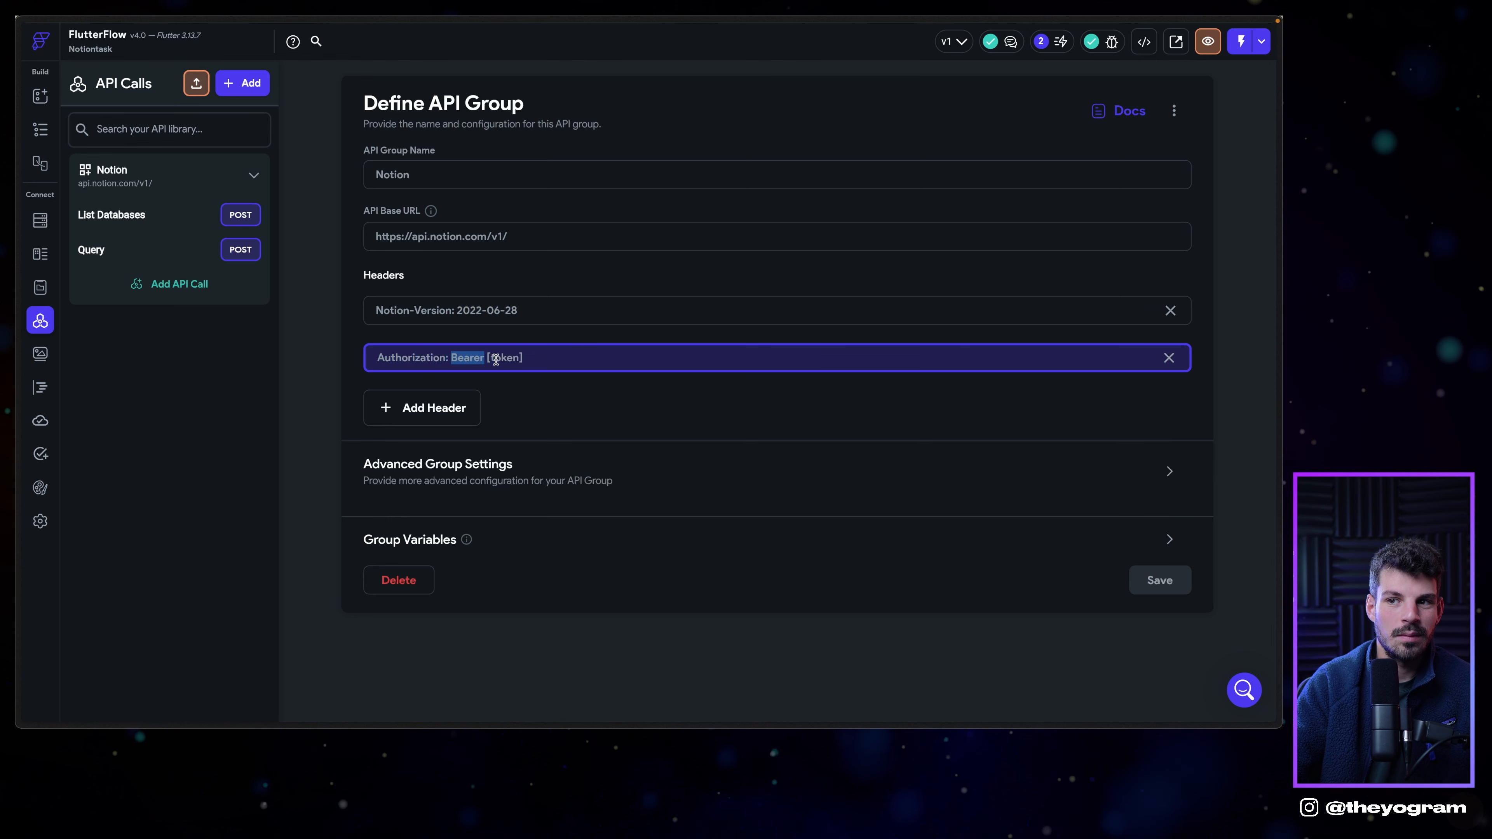
left_click(506, 361)
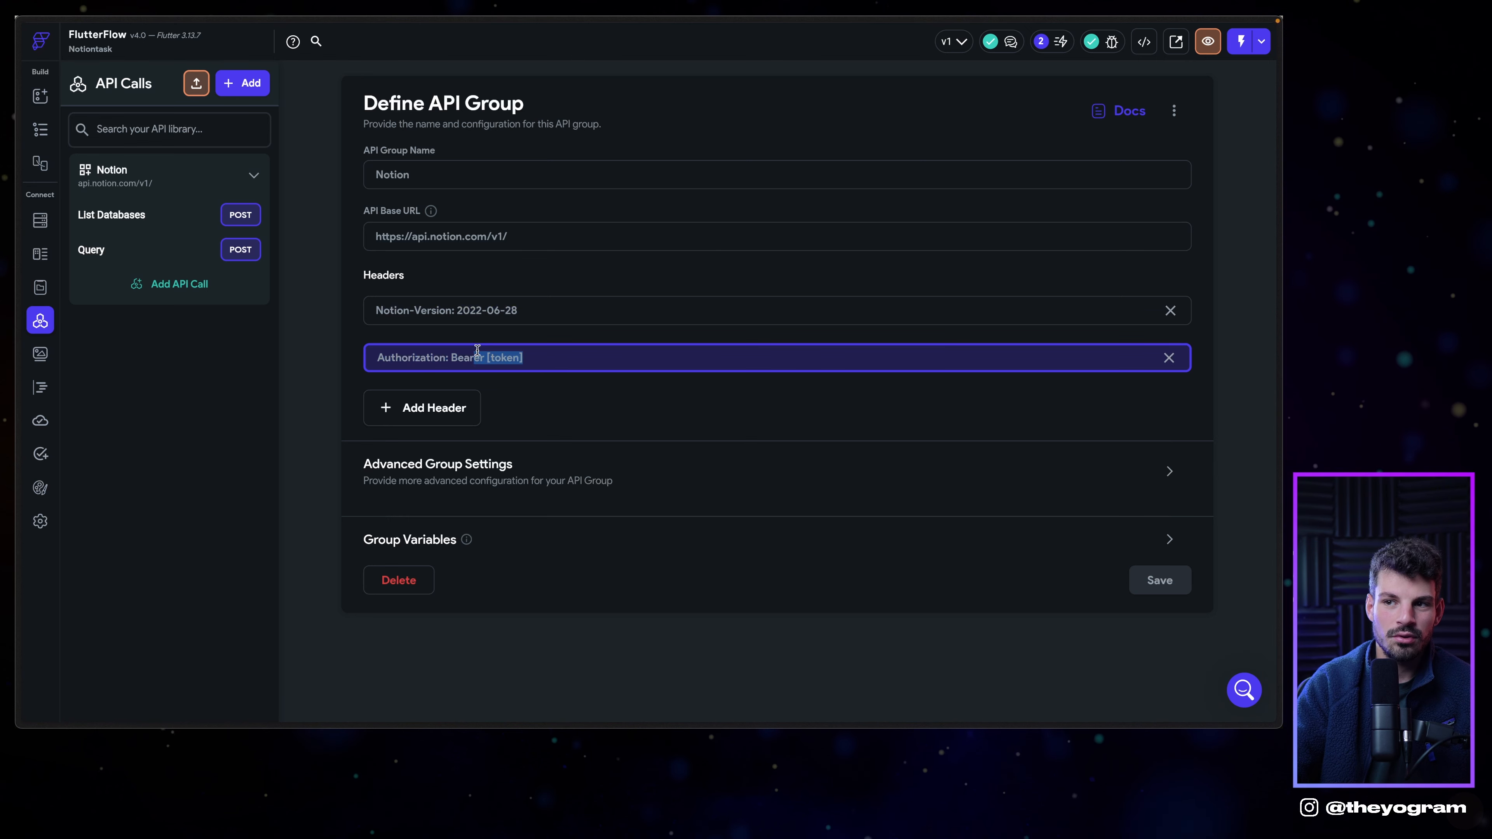
left_click_drag(477, 351, 486, 356)
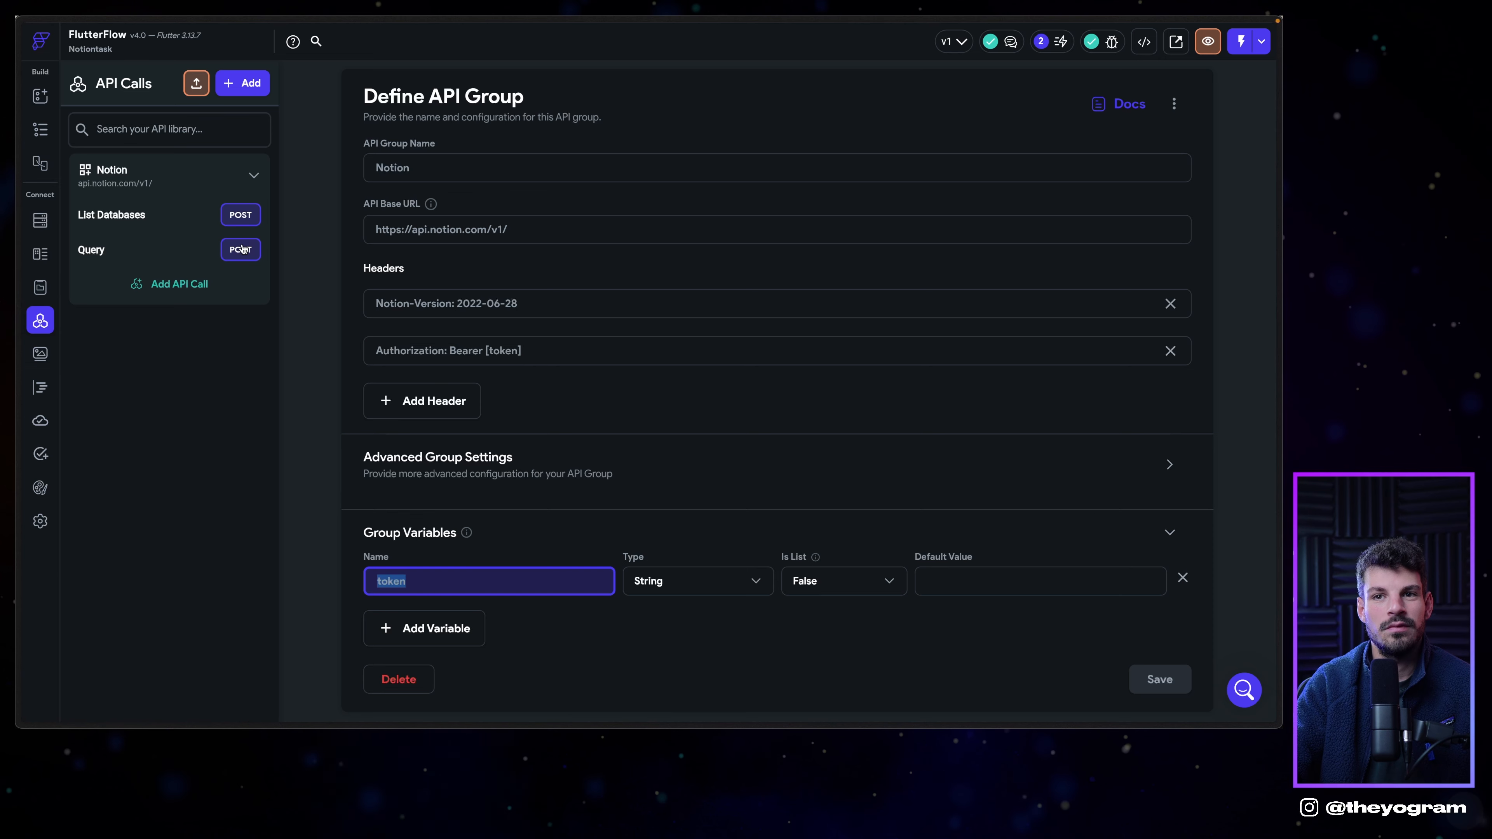
Open the List Databases API call and compare its endpoint with the Search by title URL in Notion's API reference.
left_click(175, 215)
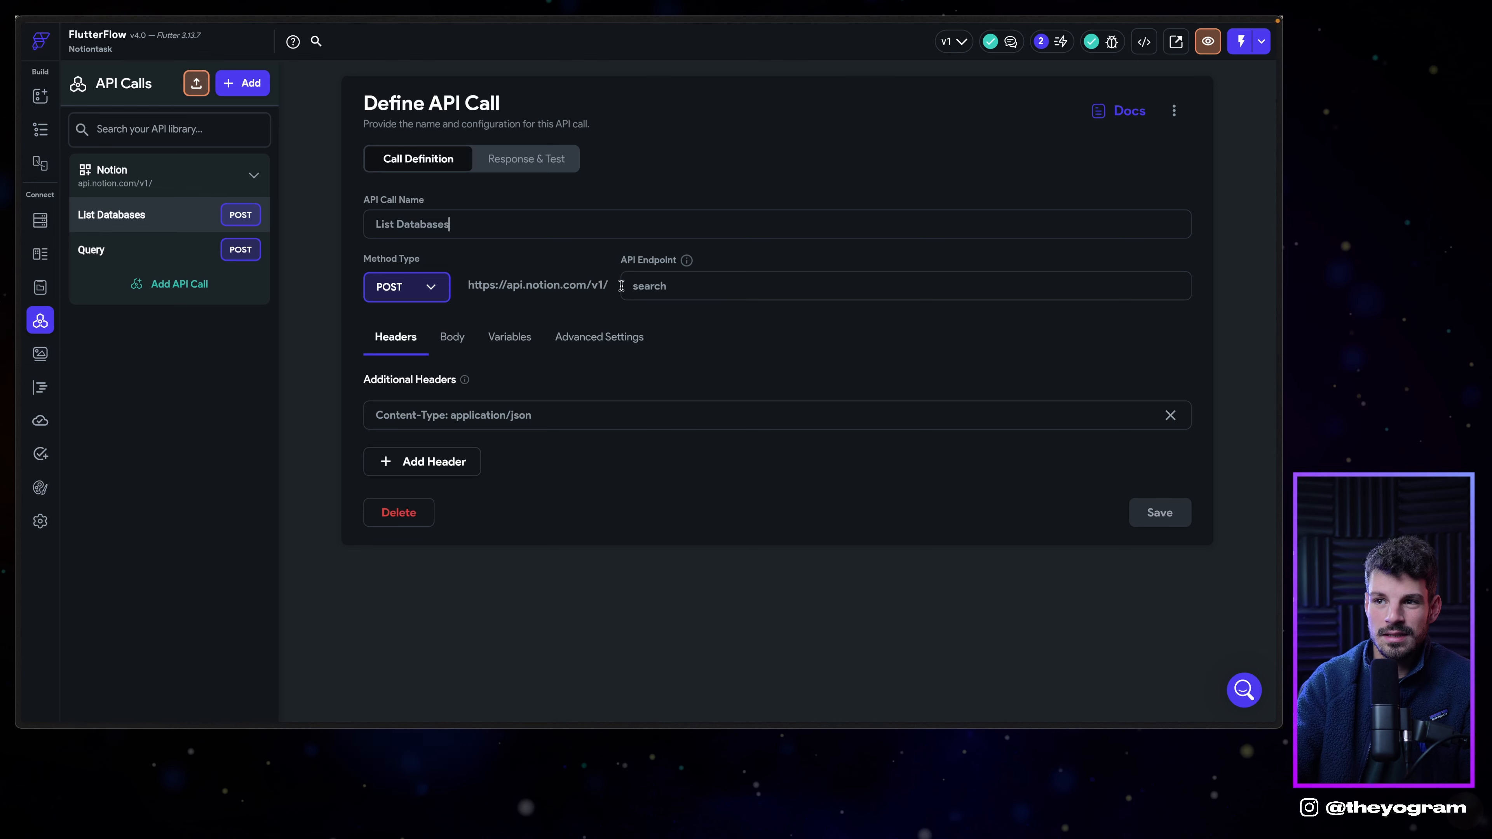
mouse_move(17, 378)
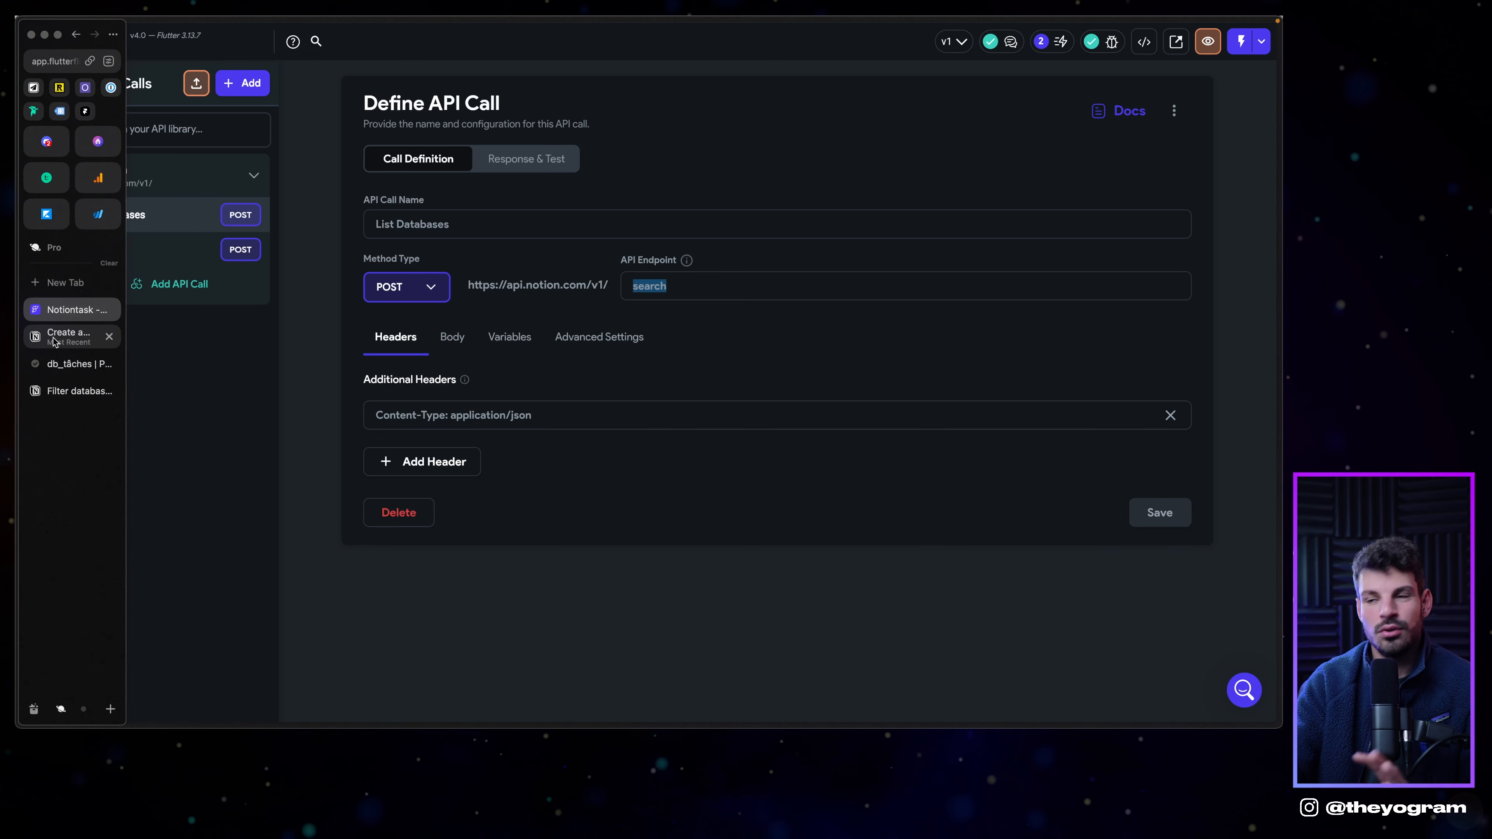
left_click(54, 342)
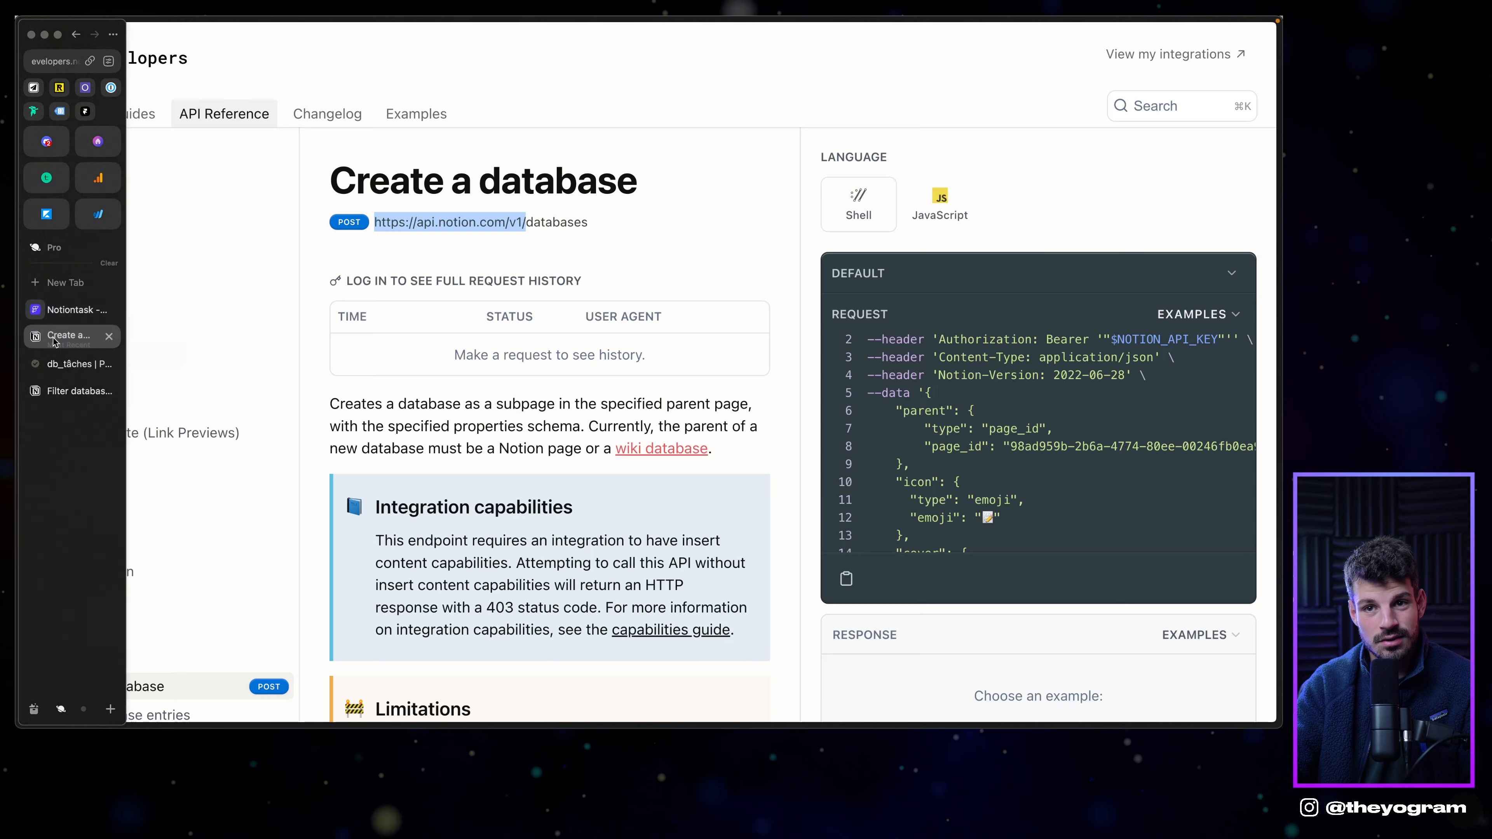
scroll(253, 434, "down", 5)
scroll(253, 434, "down", 5)
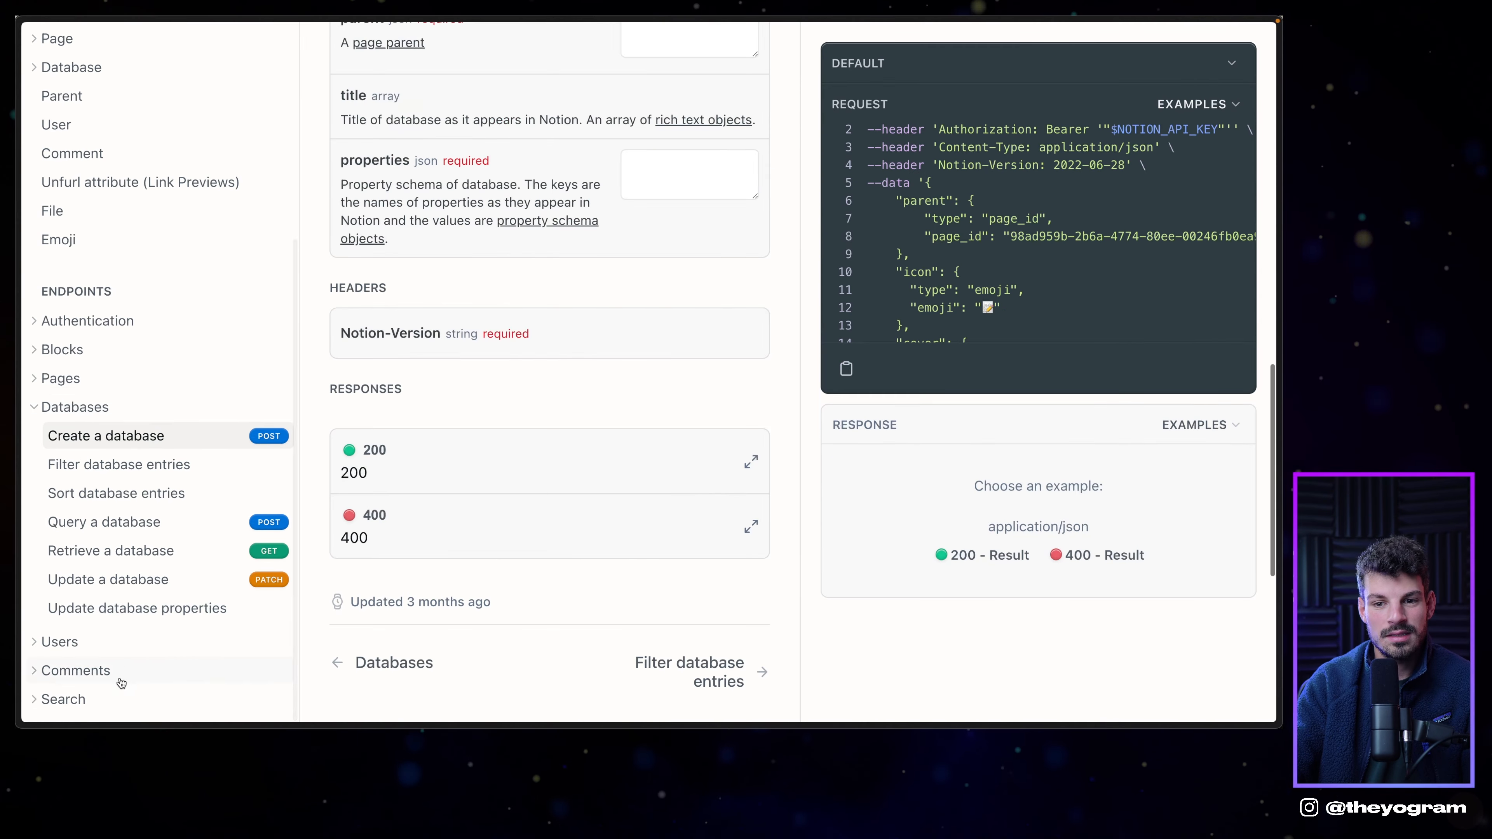
left_click(117, 697)
triple_click(447, 221)
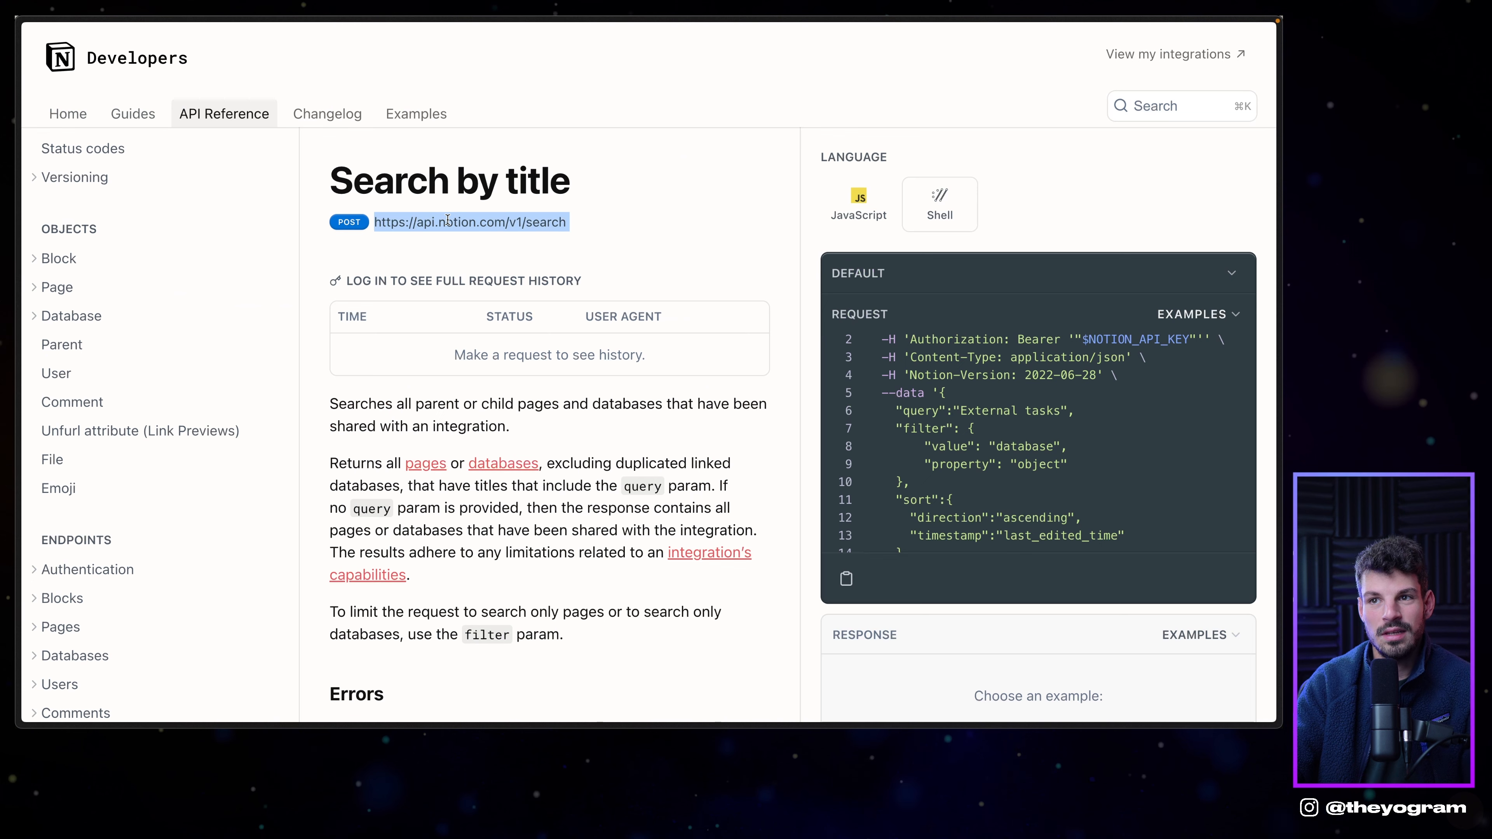
Examine the sample search request's headers, its filter object and the "query":"External tasks" line in the data body.
left_click_drag(909, 356, 1160, 352)
left_click(1036, 374)
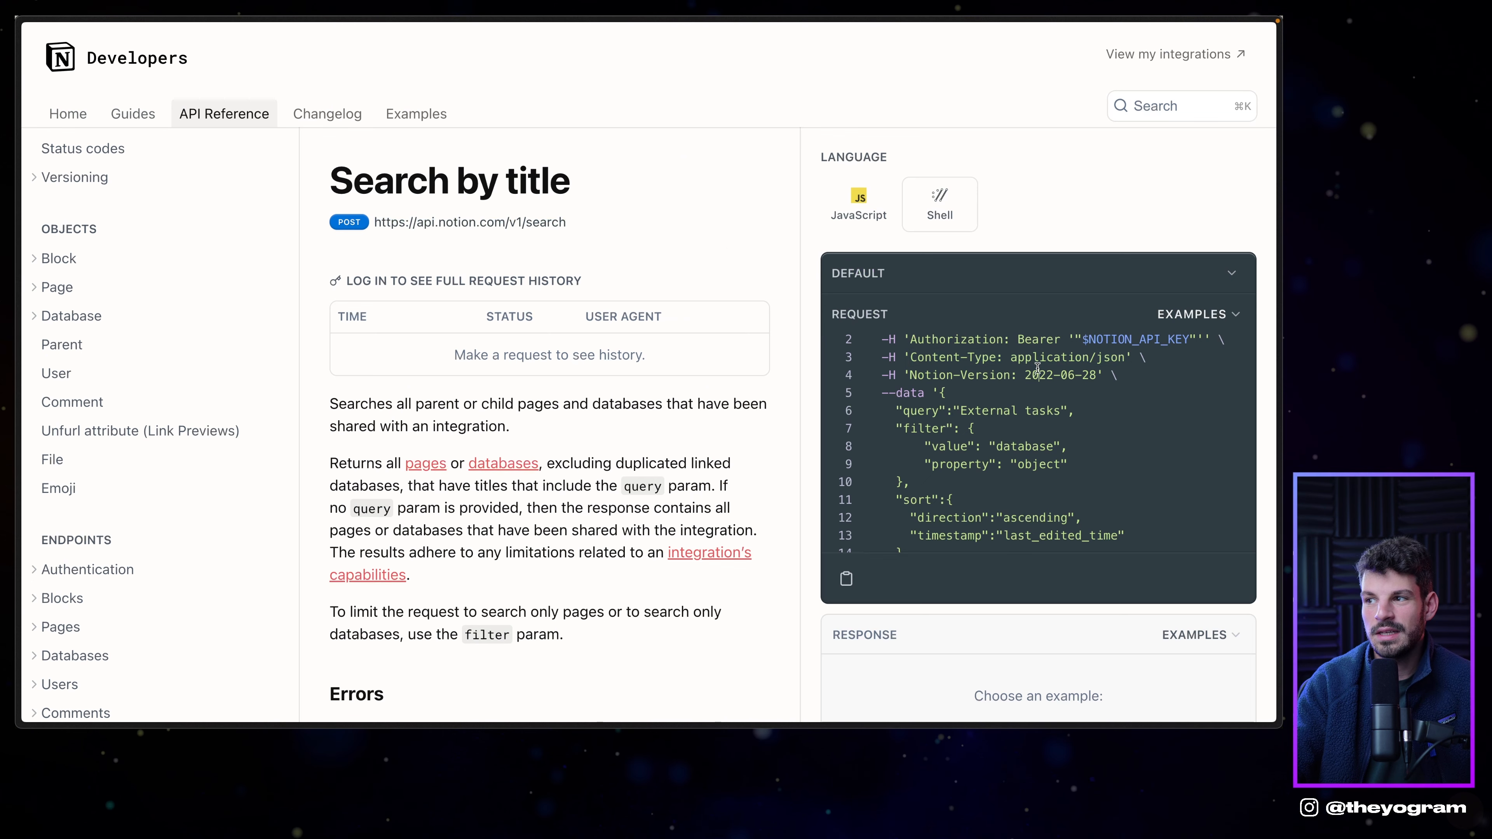
scroll(943, 345, "down", 2)
left_click_drag(947, 311, 918, 404)
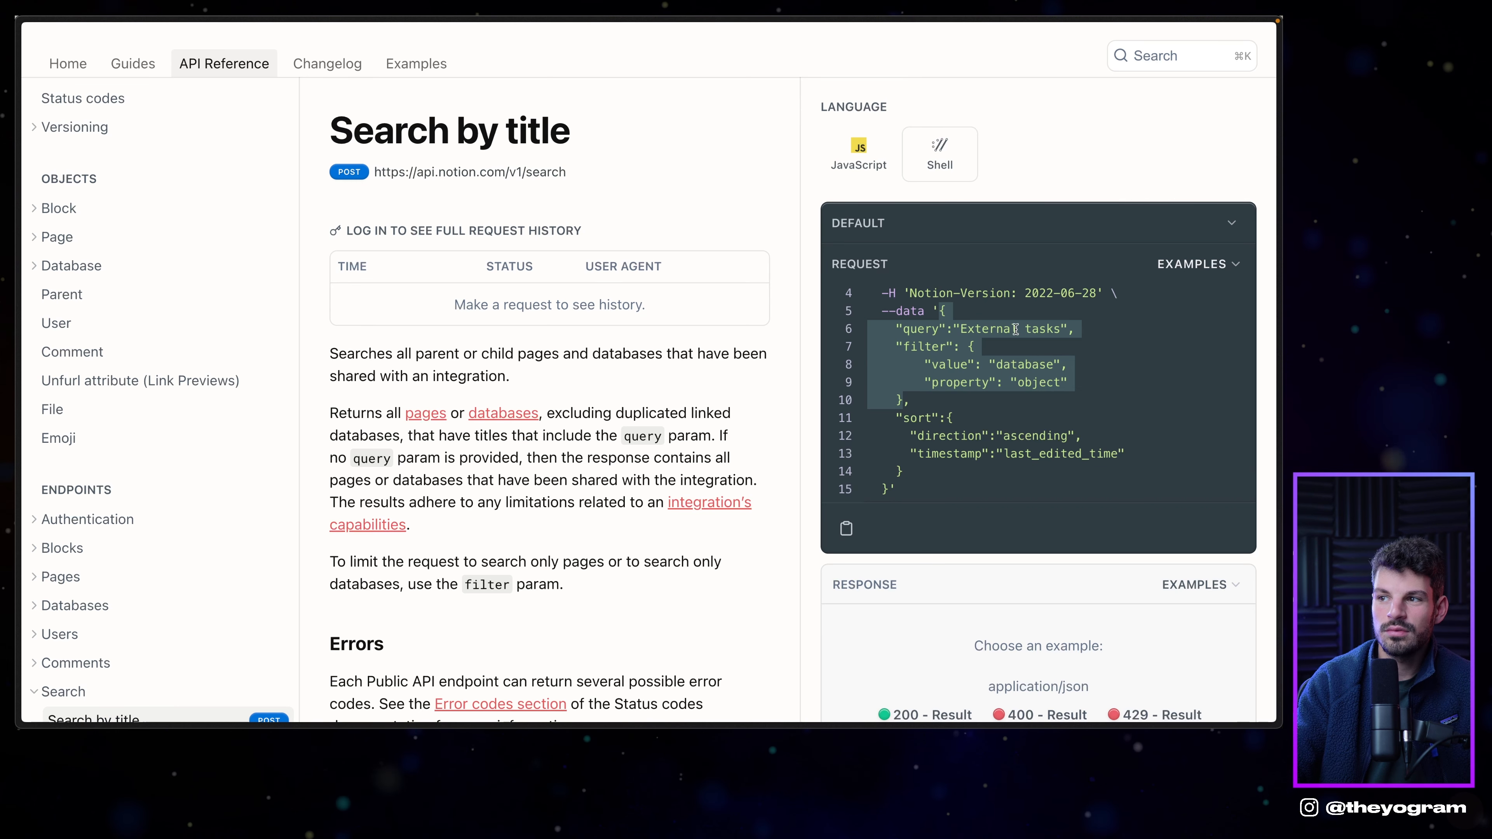
left_click_drag(1099, 333, 886, 332)
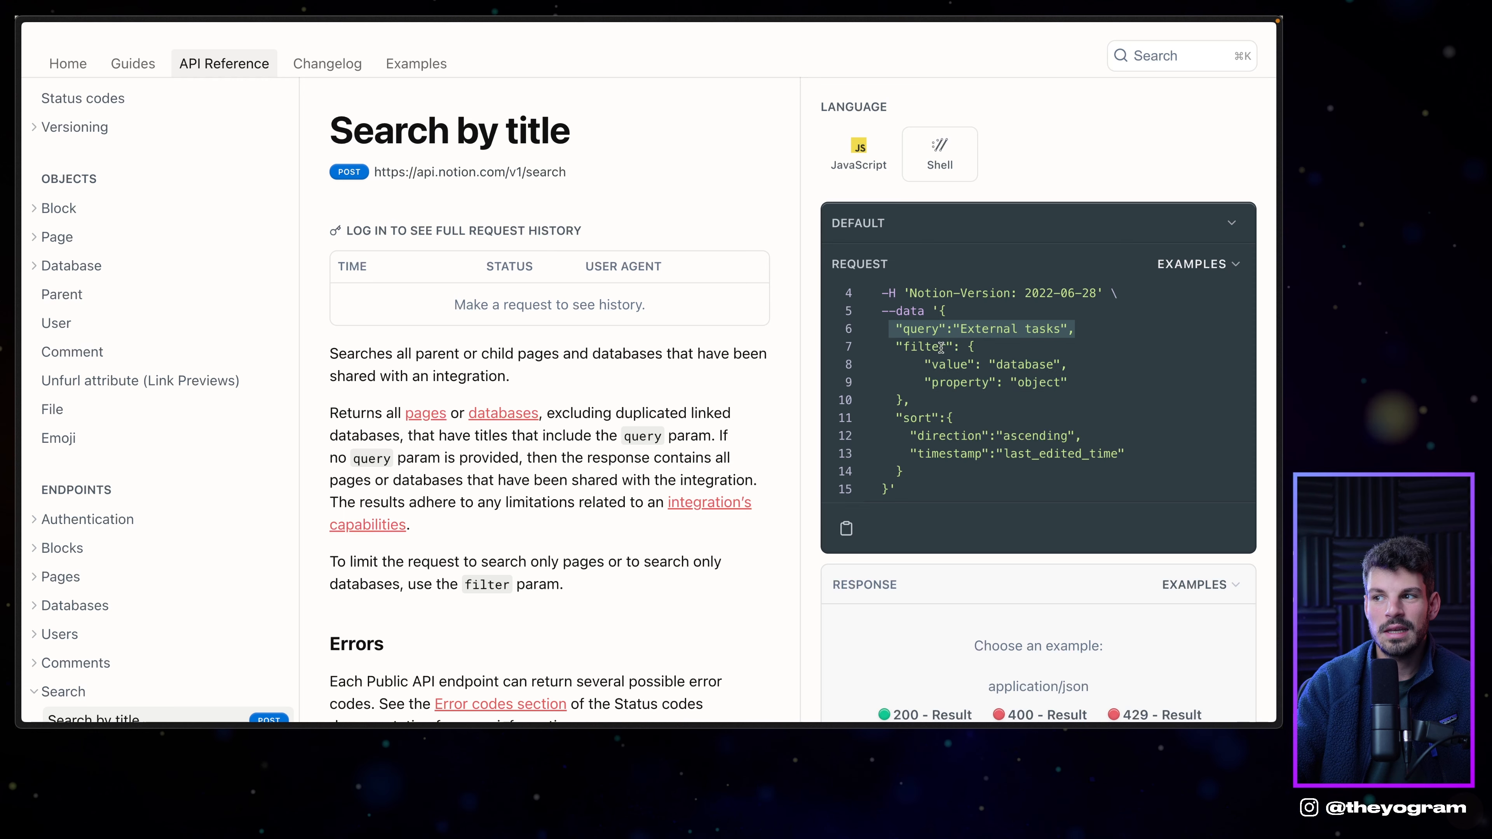
Switch back to FlutterFlow and examine the List Databases call's additional Content-Type: application/json header.
mouse_move(17, 362)
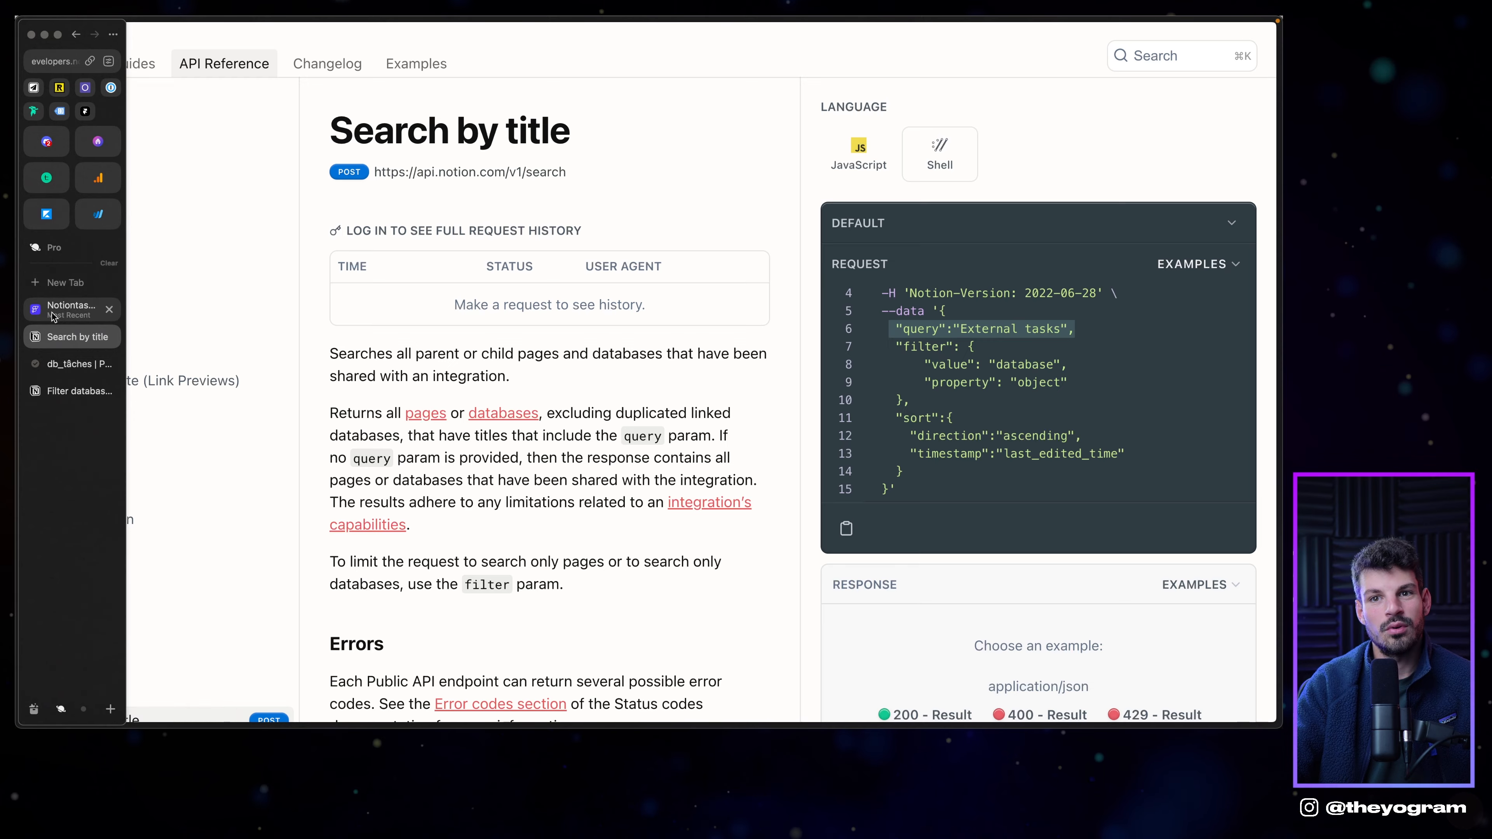
left_click(64, 312)
left_click_drag(377, 416, 551, 432)
left_click(527, 435)
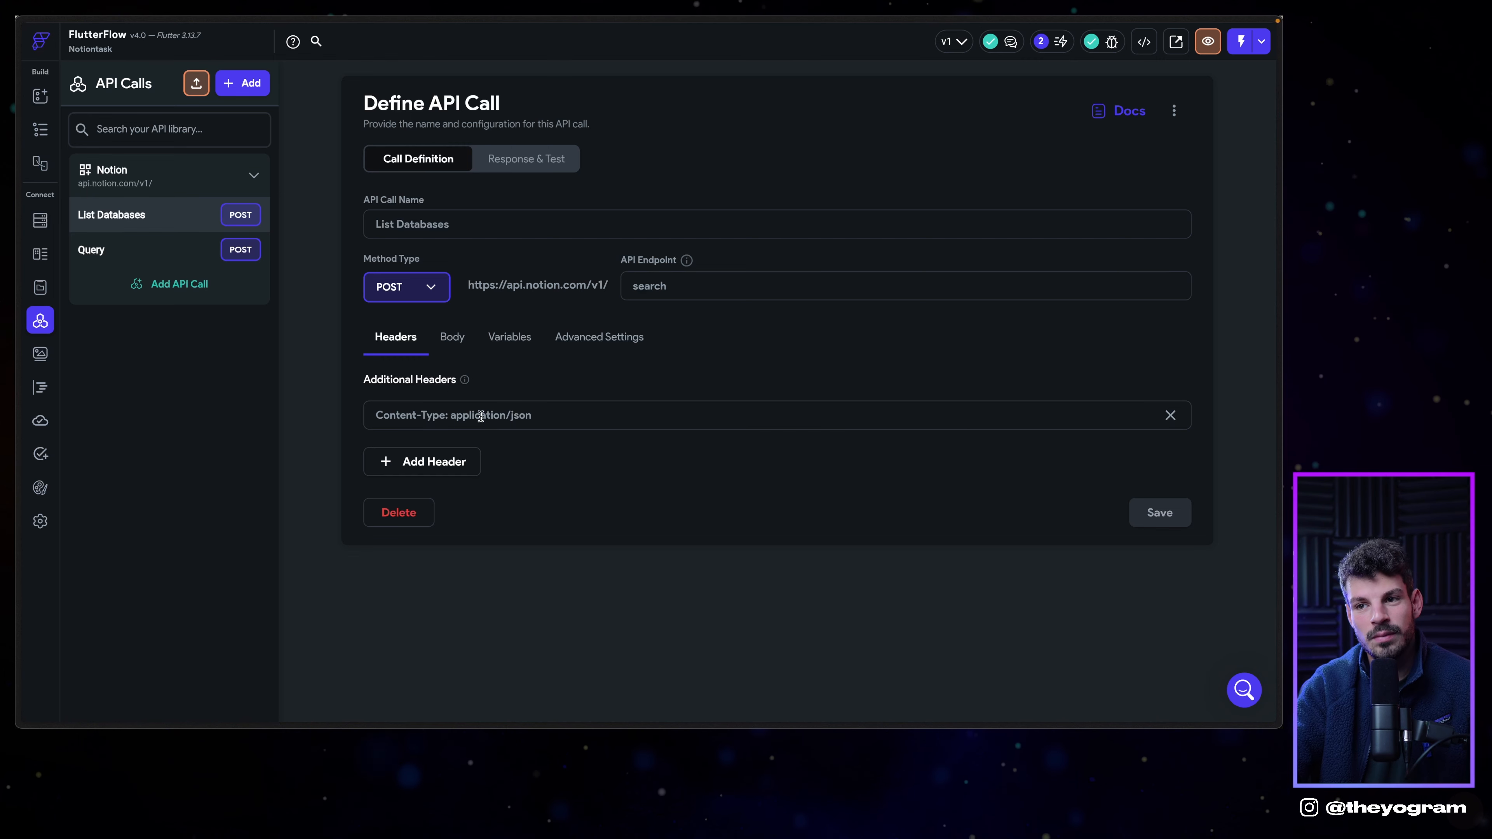
left_click(481, 415)
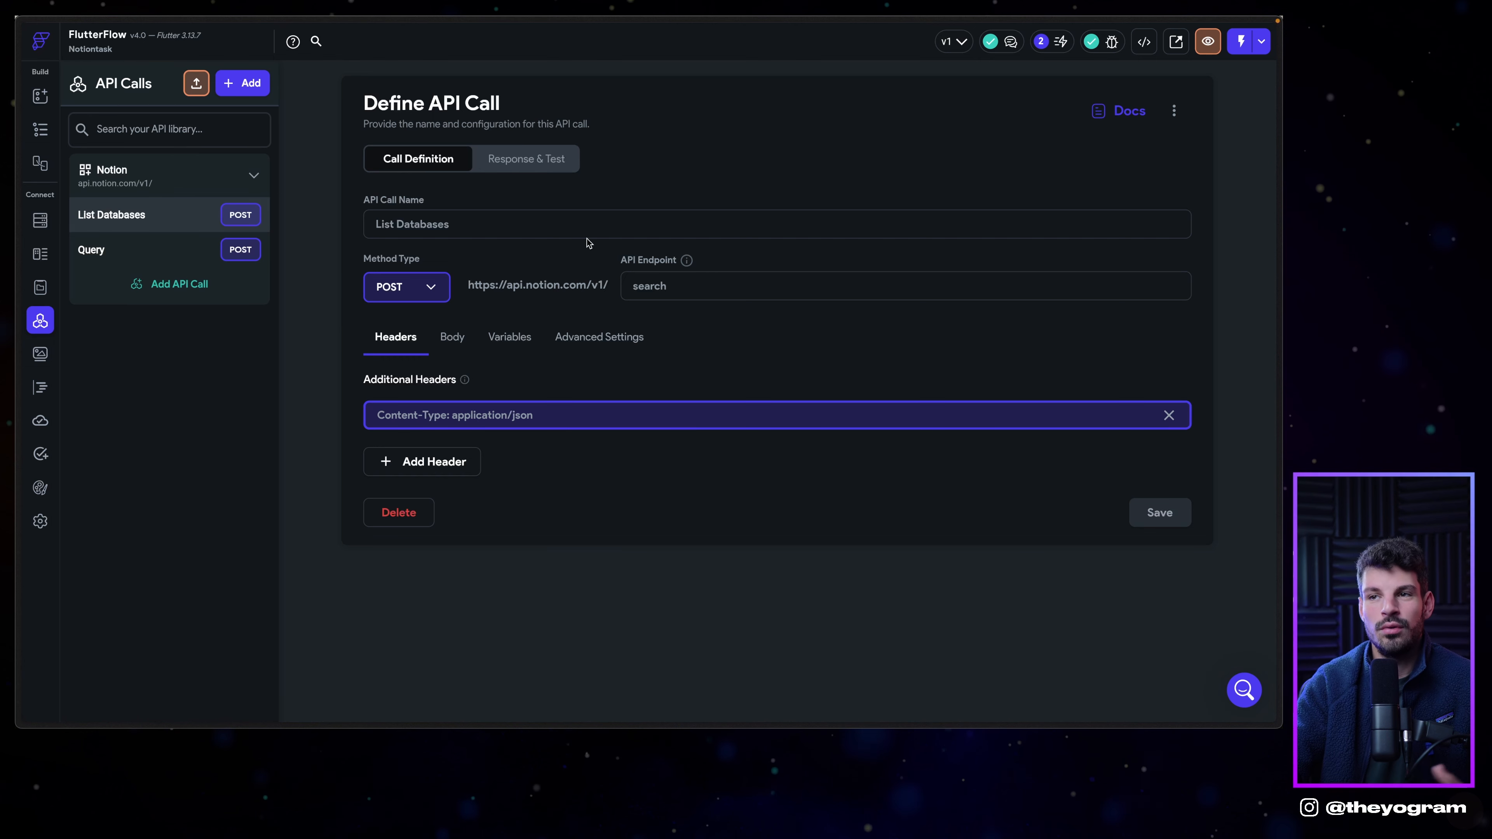
Open the List Databases call's JSON body and examine the value and property entries of its filter.
left_click(451, 337)
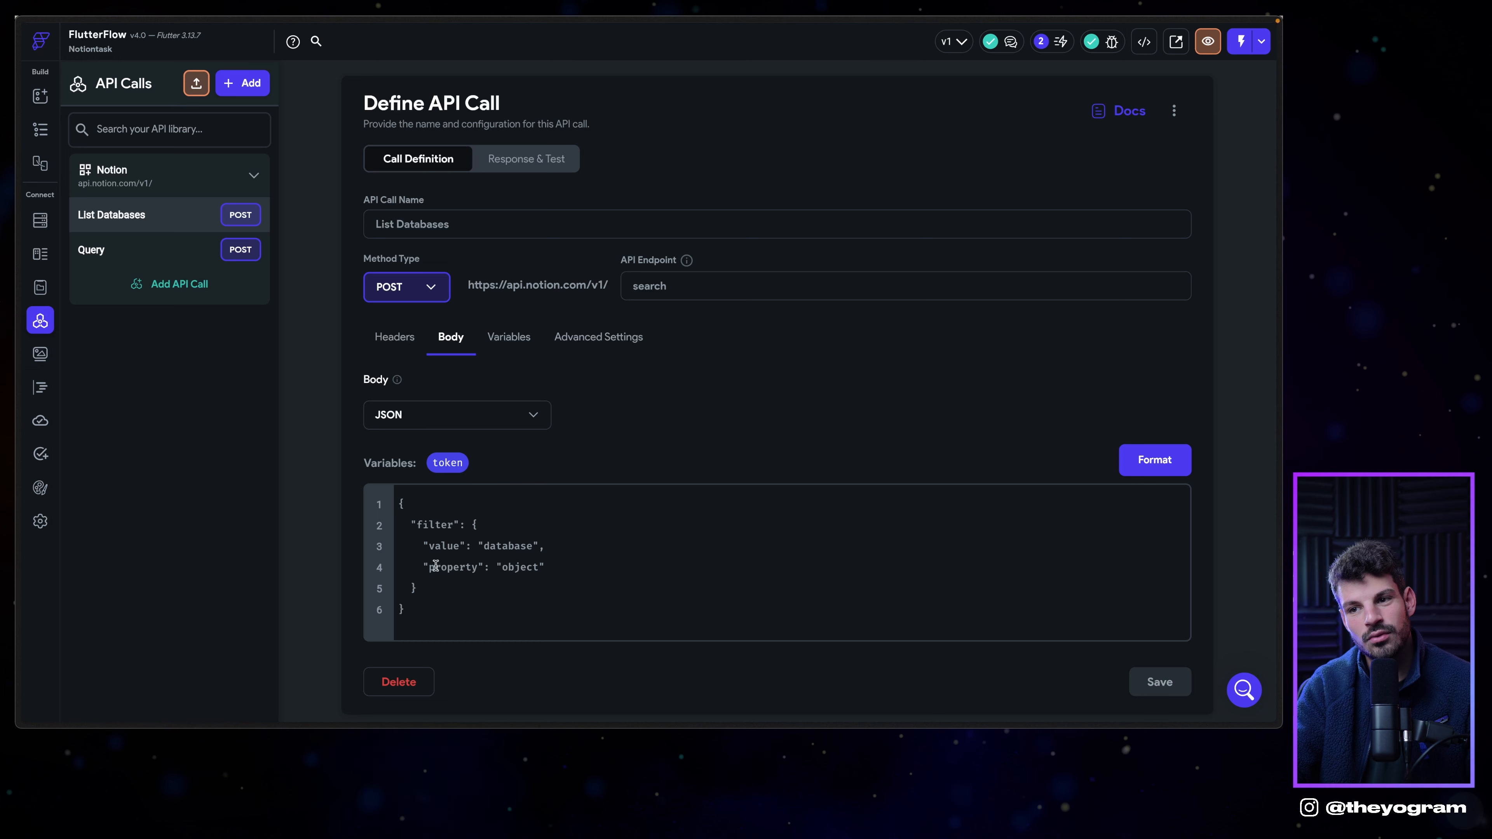
left_click_drag(443, 546, 558, 546)
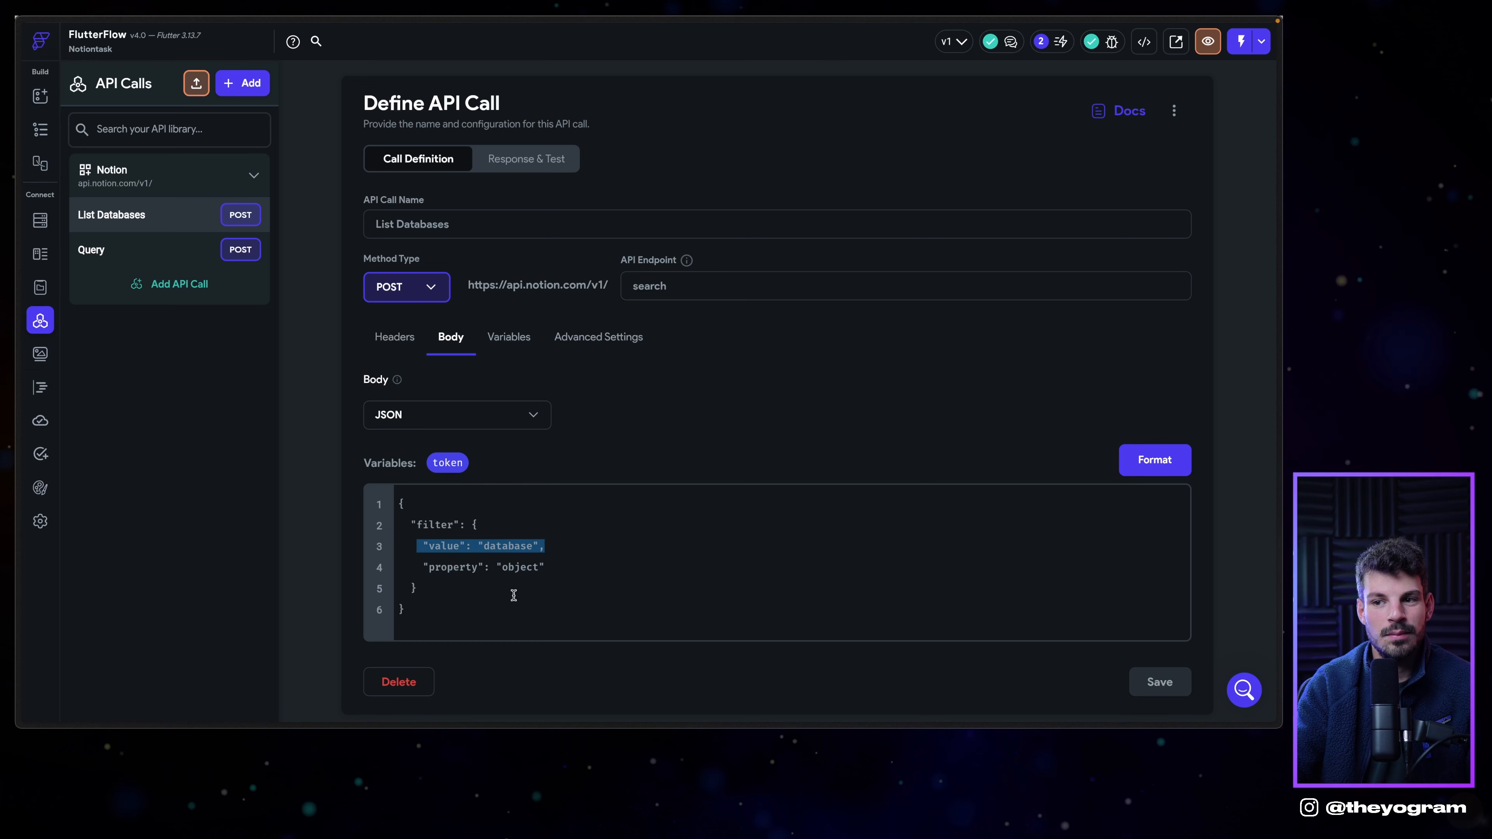
left_click(429, 570)
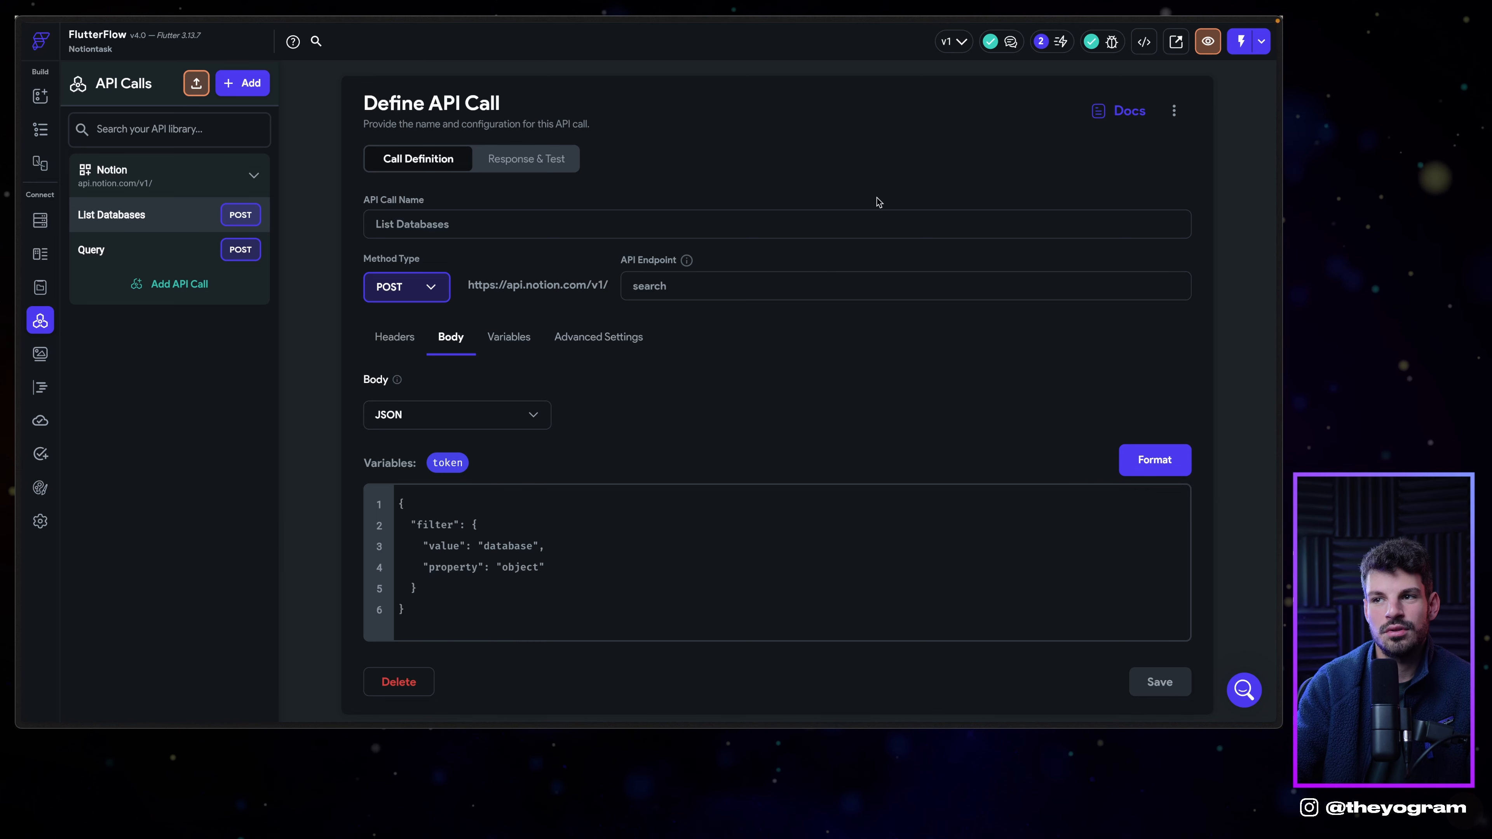
Run a test of the List Databases call and look through the JSON body of its response.
left_click(510, 171)
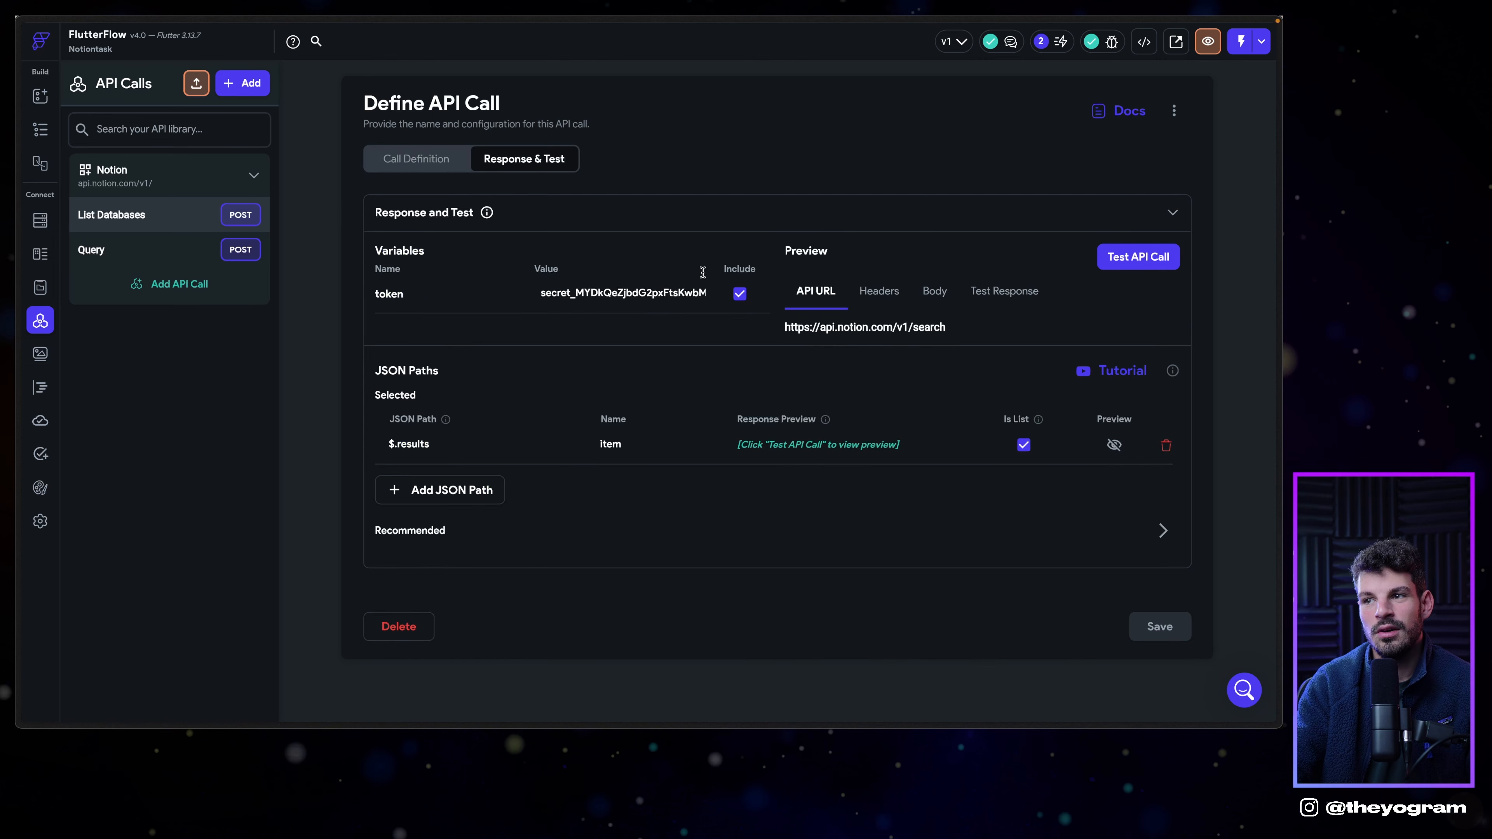
left_click(1153, 261)
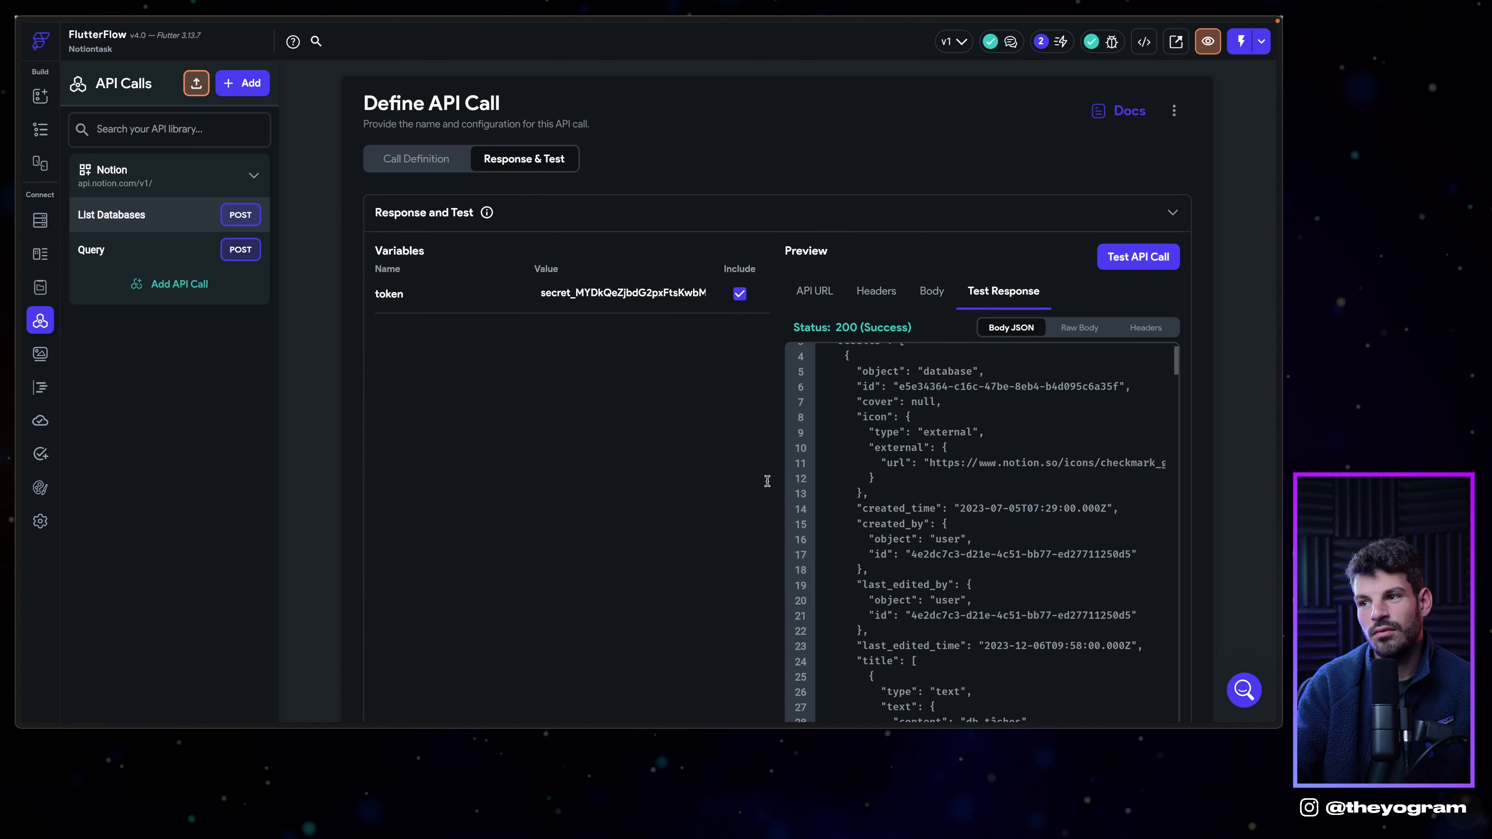
scroll(689, 430, "down", 3)
scroll(1005, 400, "up", 1)
scroll(1004, 400, "up", 1)
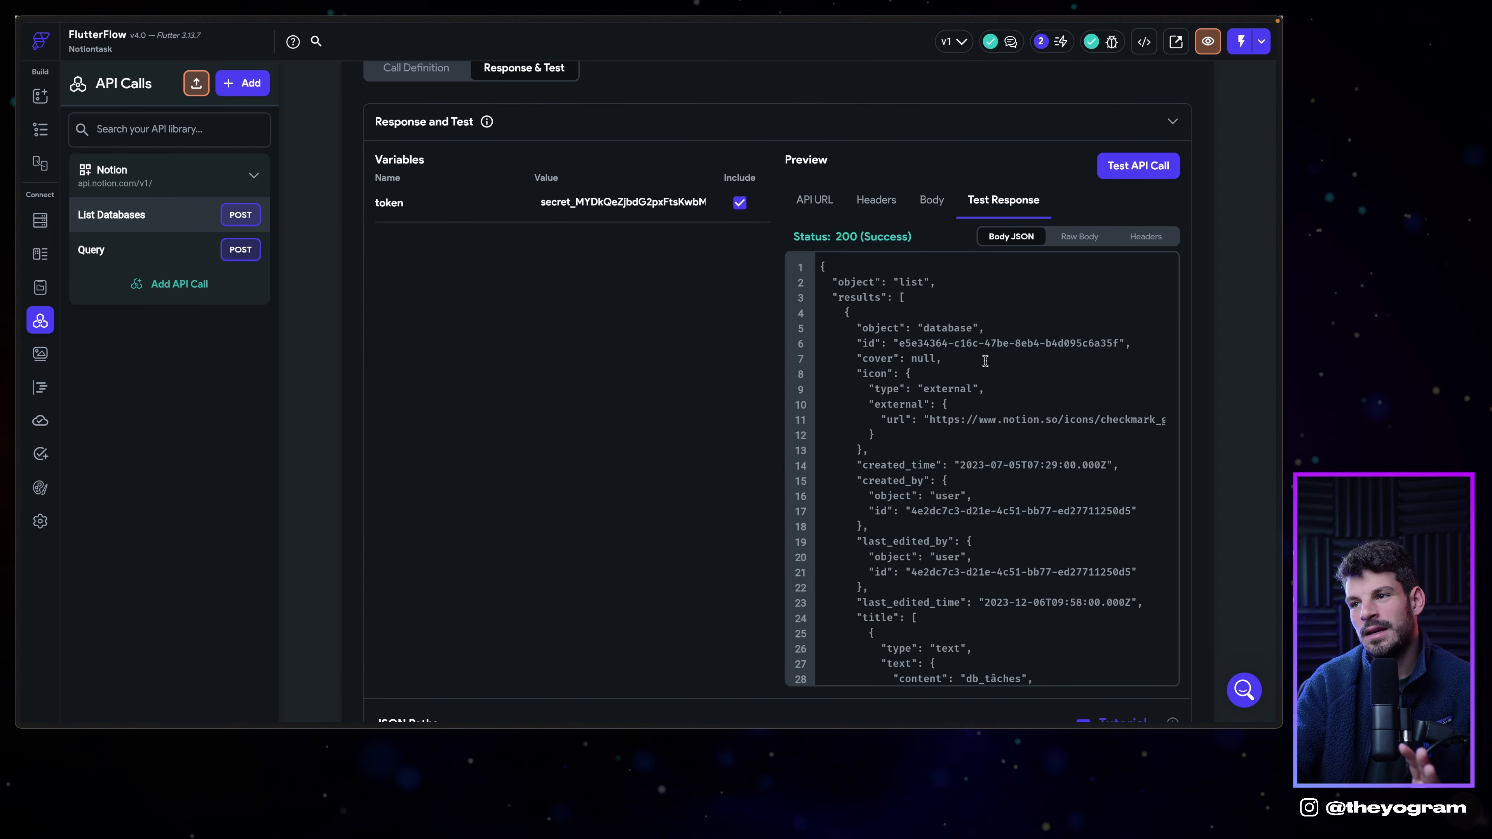
scroll(828, 282, "down", 5)
scroll(742, 374, "up", 8)
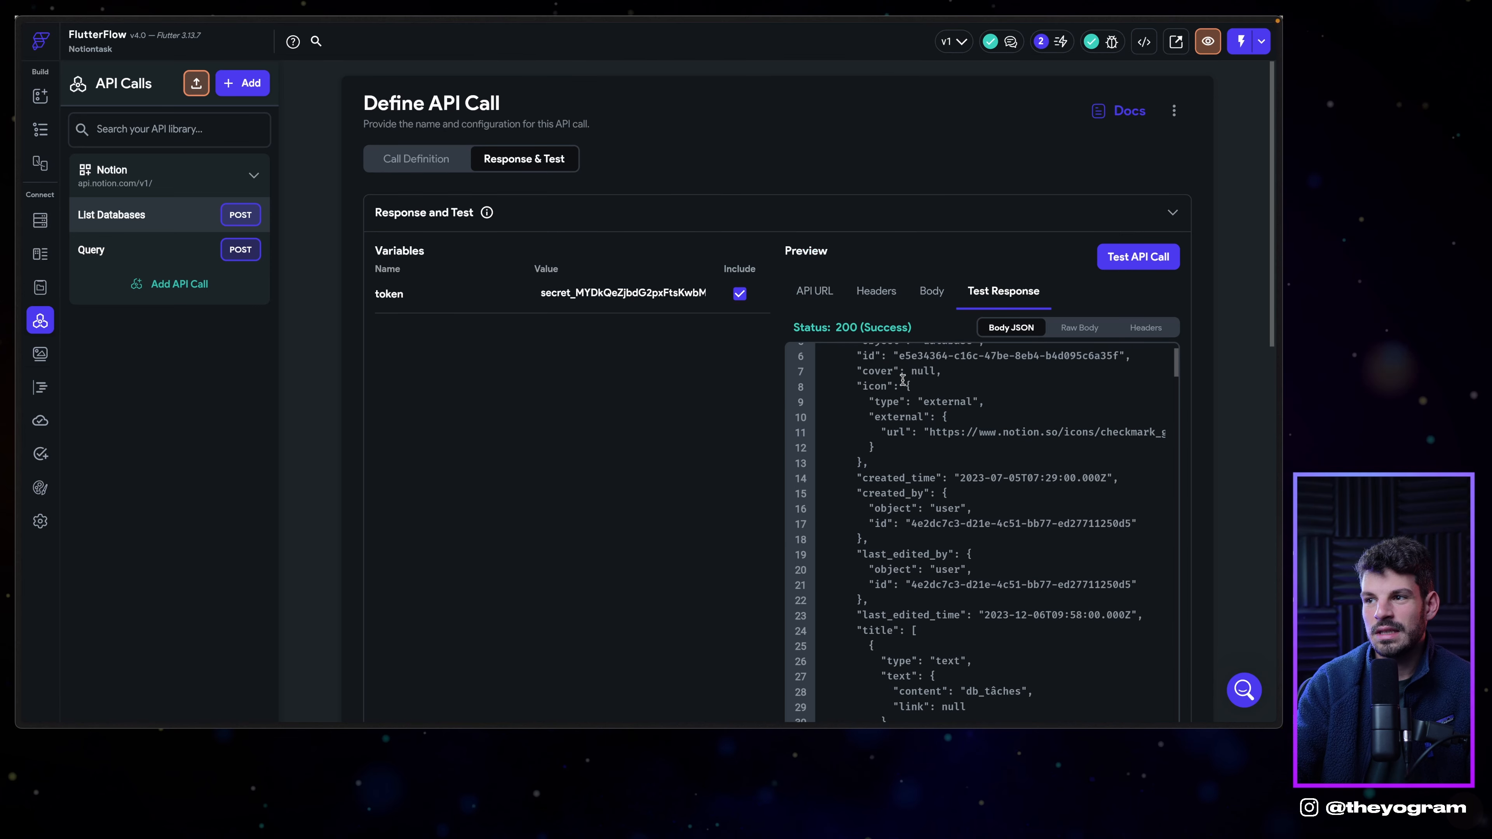
scroll(693, 480, "down", 1)
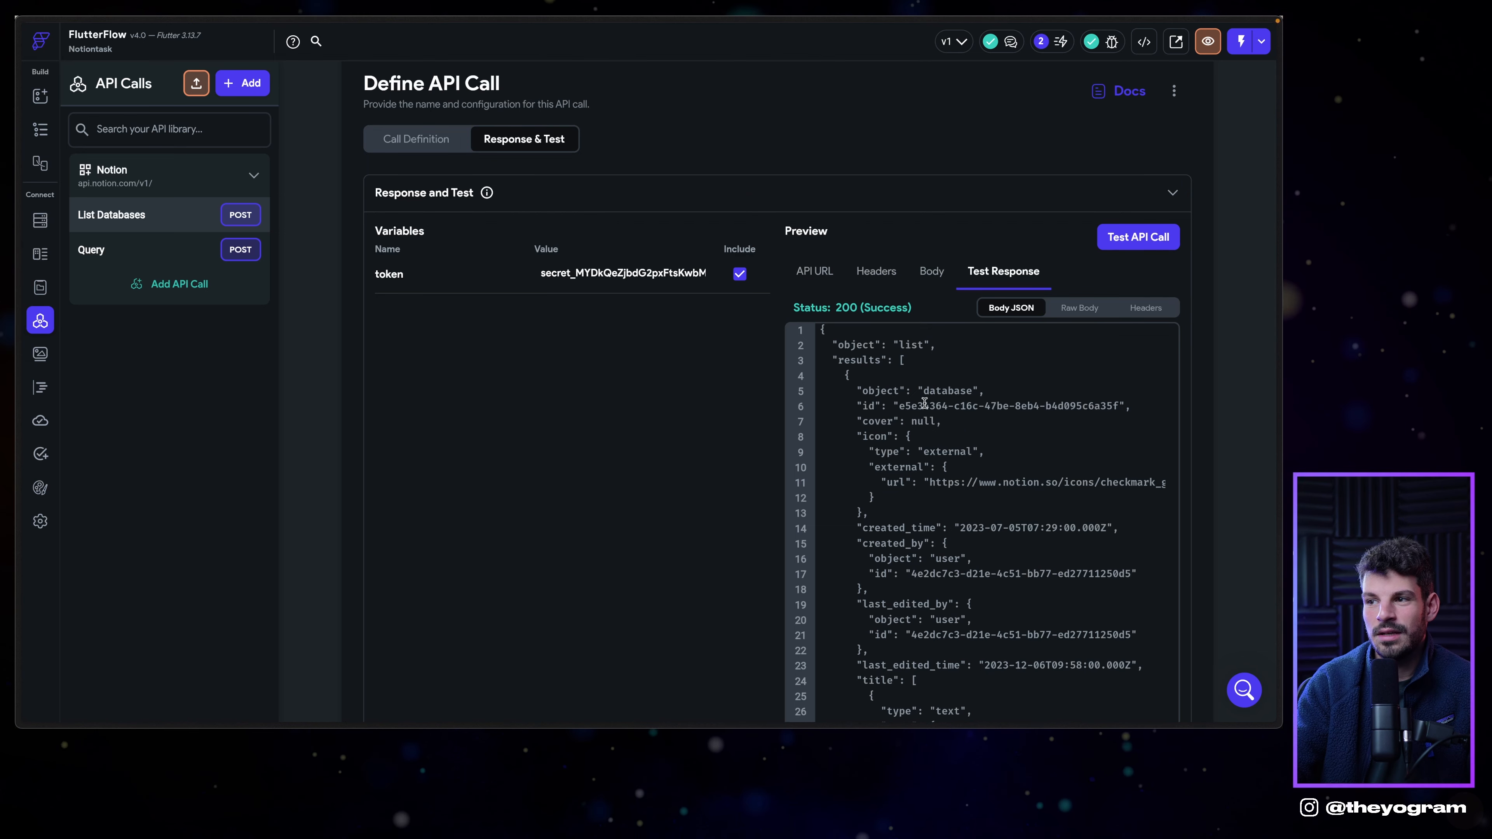
Examine the first database's object, id and title content entries in the test response.
left_click_drag(901, 407, 1128, 415)
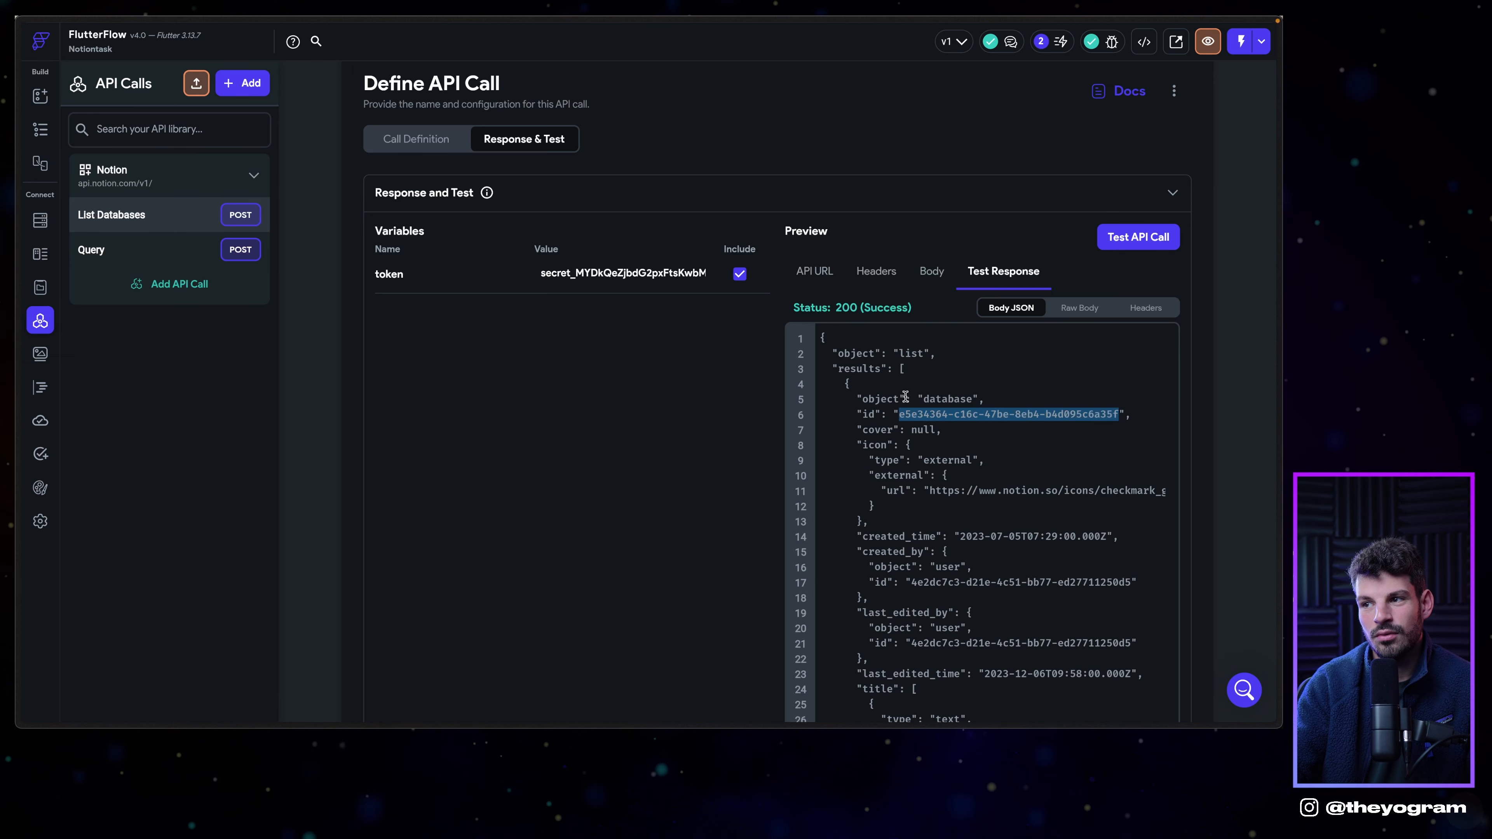
left_click_drag(851, 400, 955, 401)
left_click(990, 398)
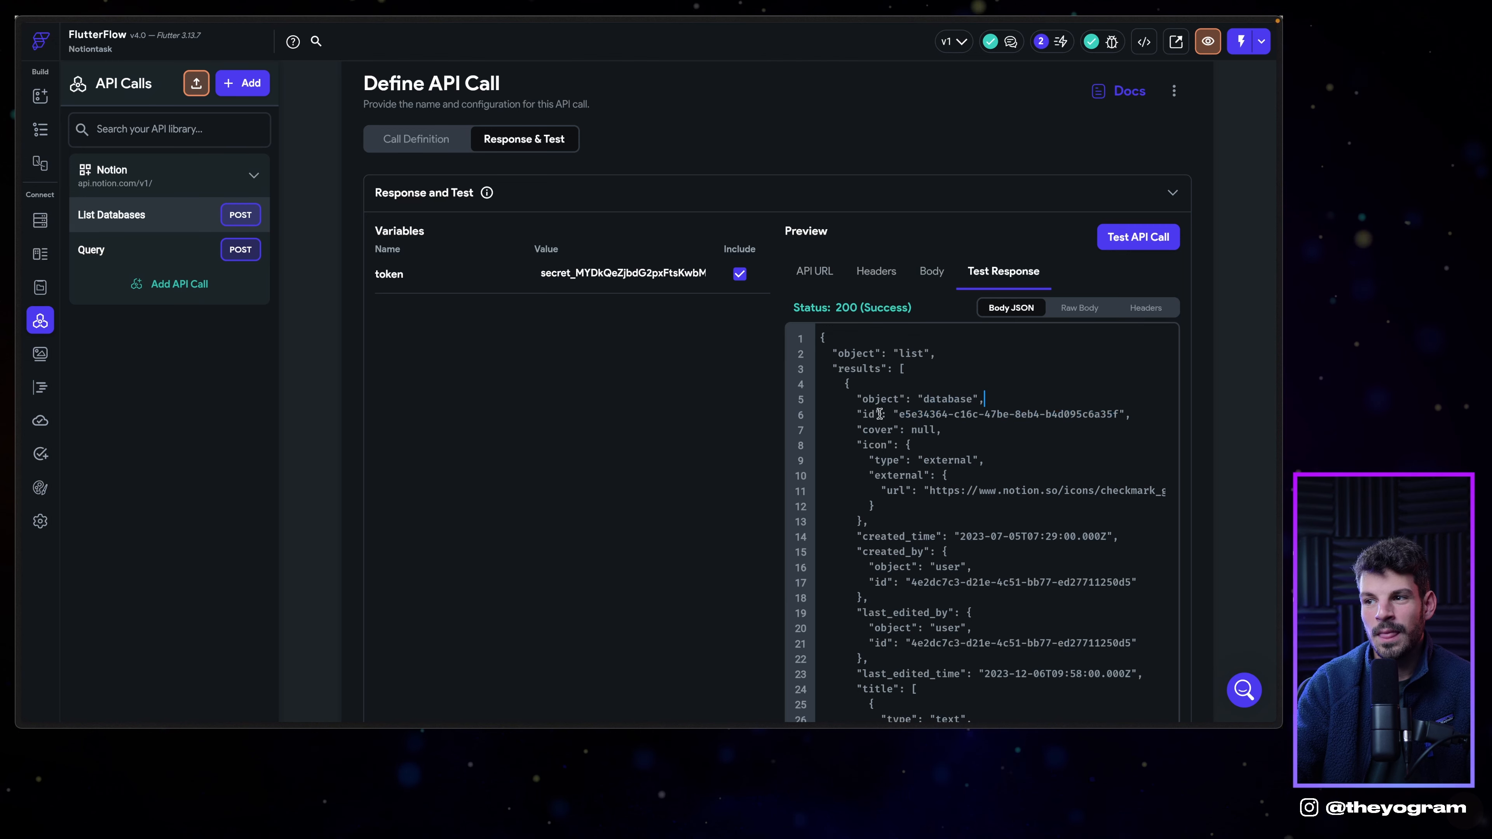
left_click_drag(901, 413, 1118, 410)
scroll(1020, 480, "down", 4)
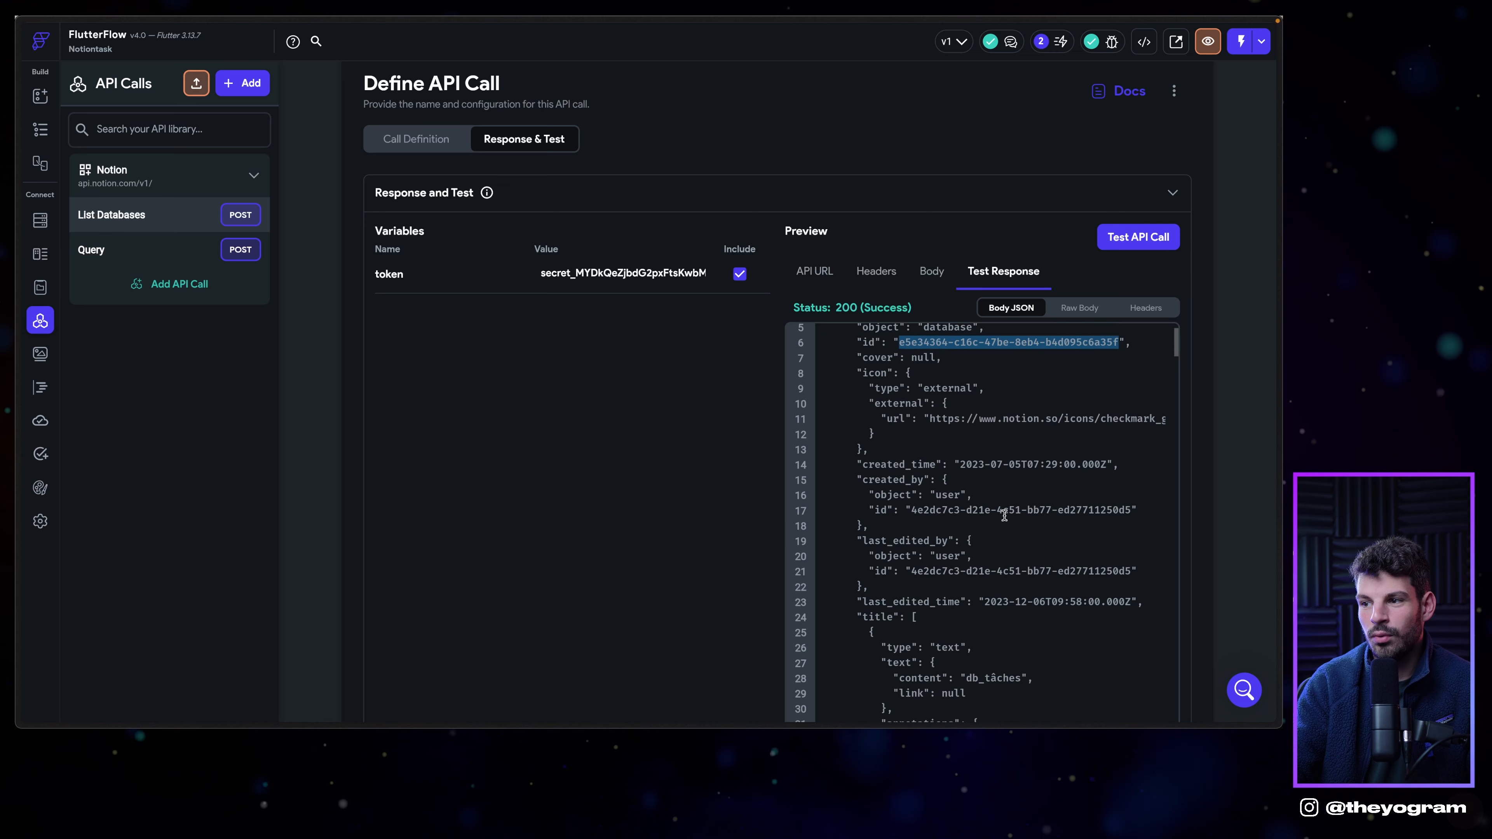
scroll(958, 550, "up", 4)
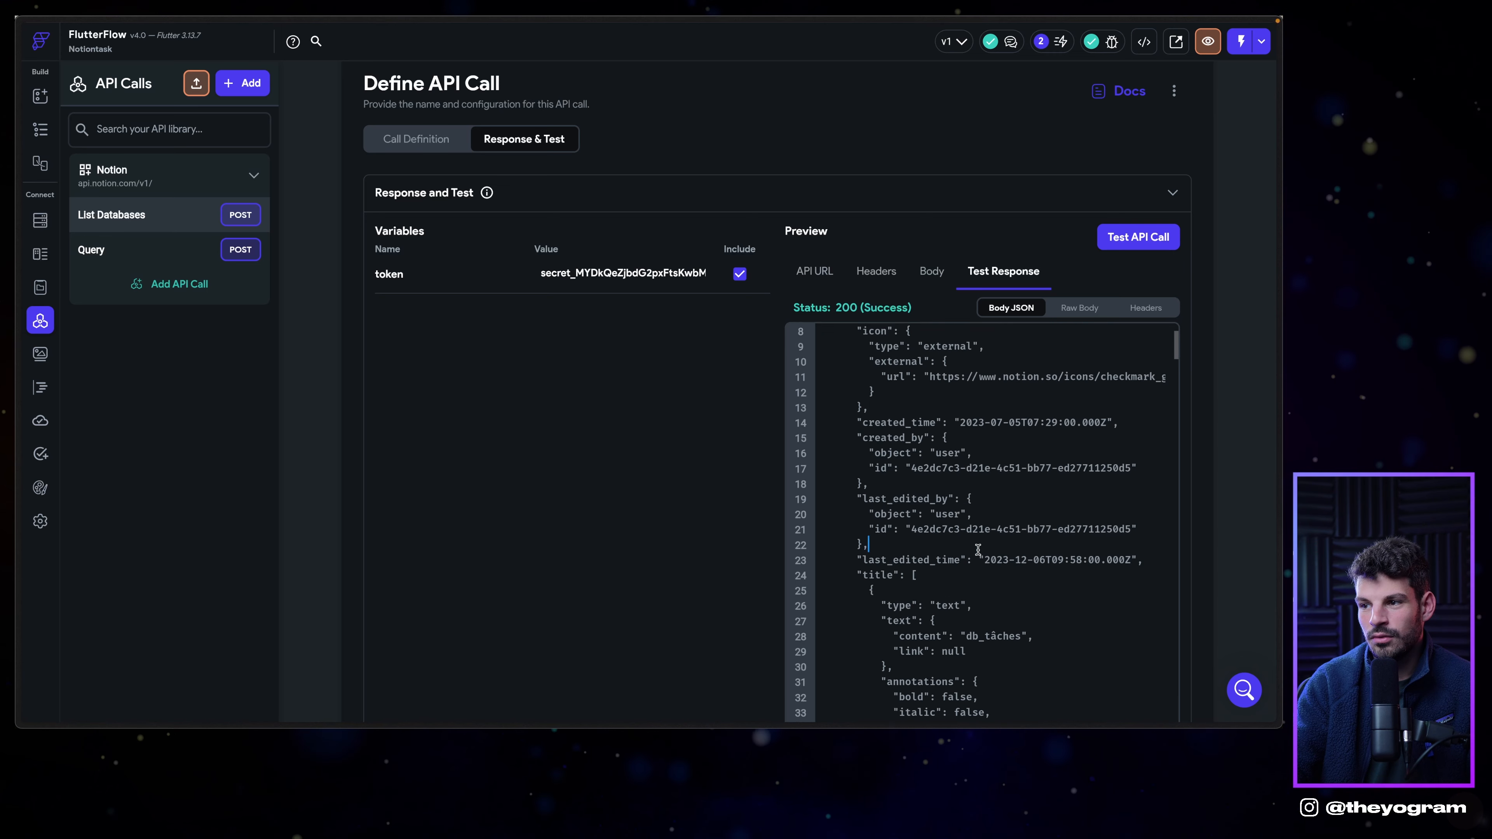
scroll(922, 574, "down", 3)
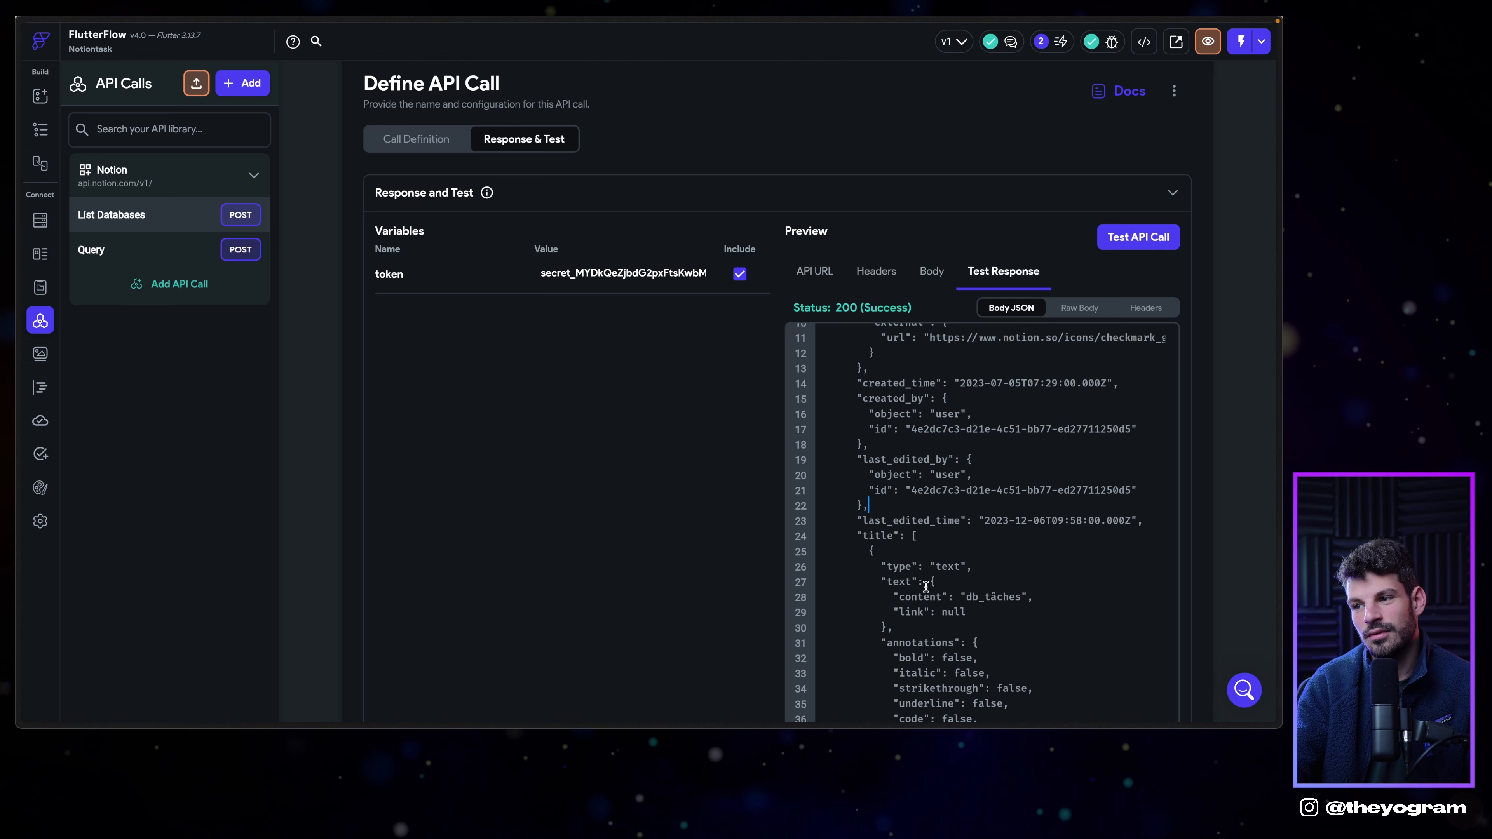
scroll(966, 600, "up", 3)
scroll(965, 617, "down", 2)
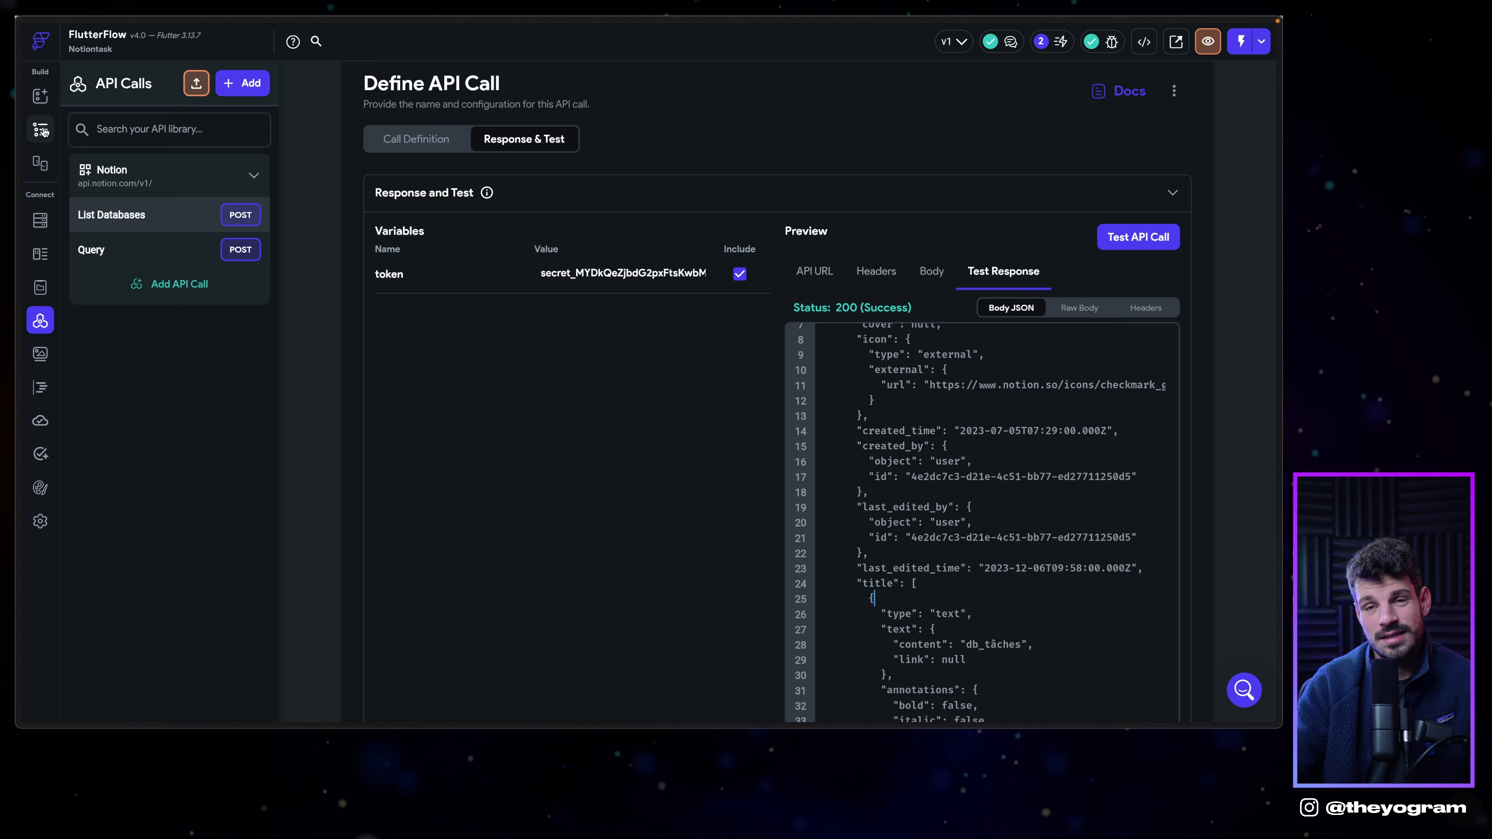
Open the HomePageCopy page and inspect its ListView and the heading text above the list.
left_click(43, 130)
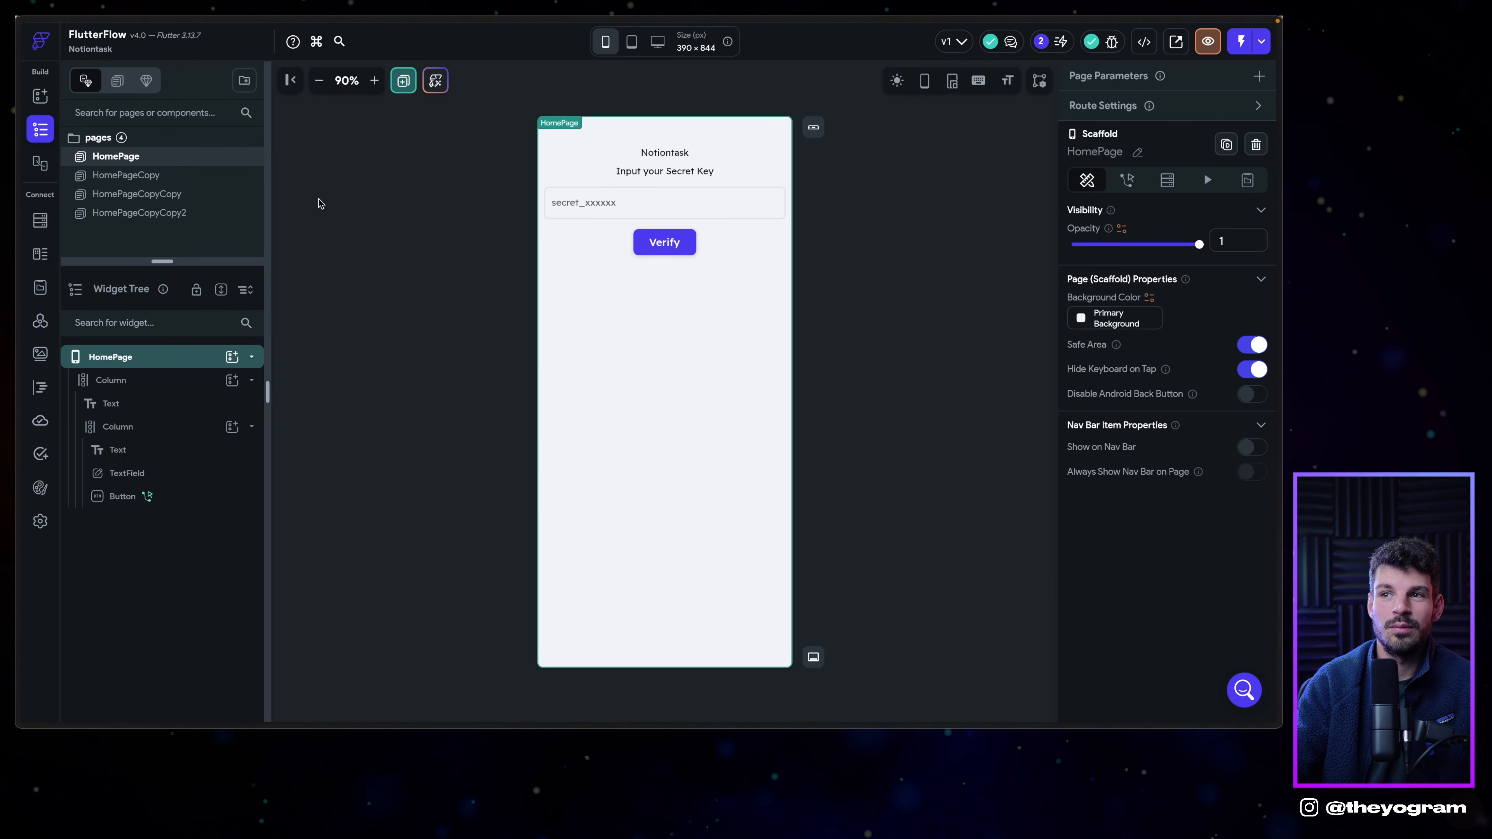
left_click(129, 175)
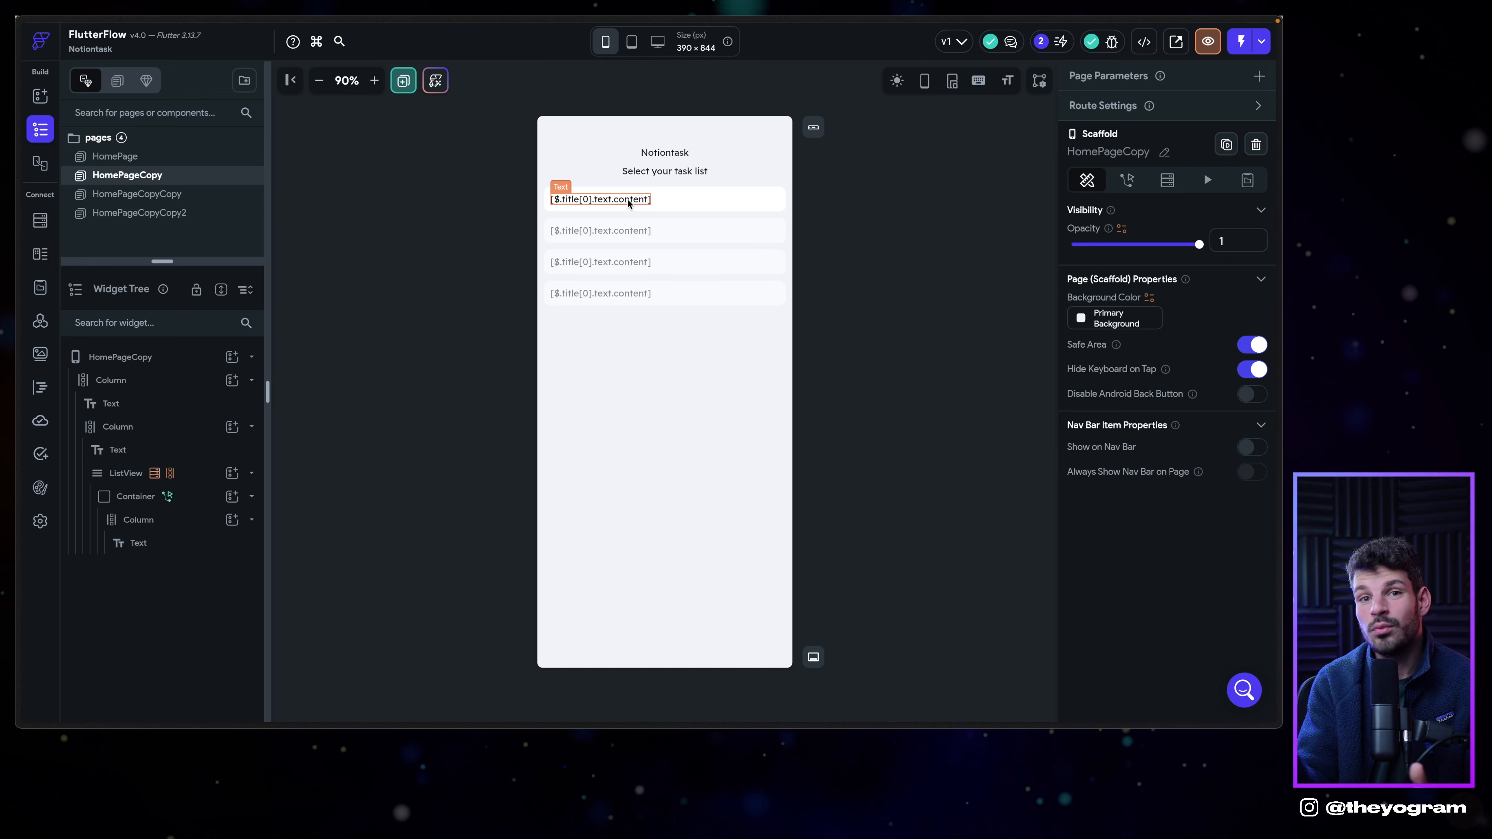
left_click(720, 231)
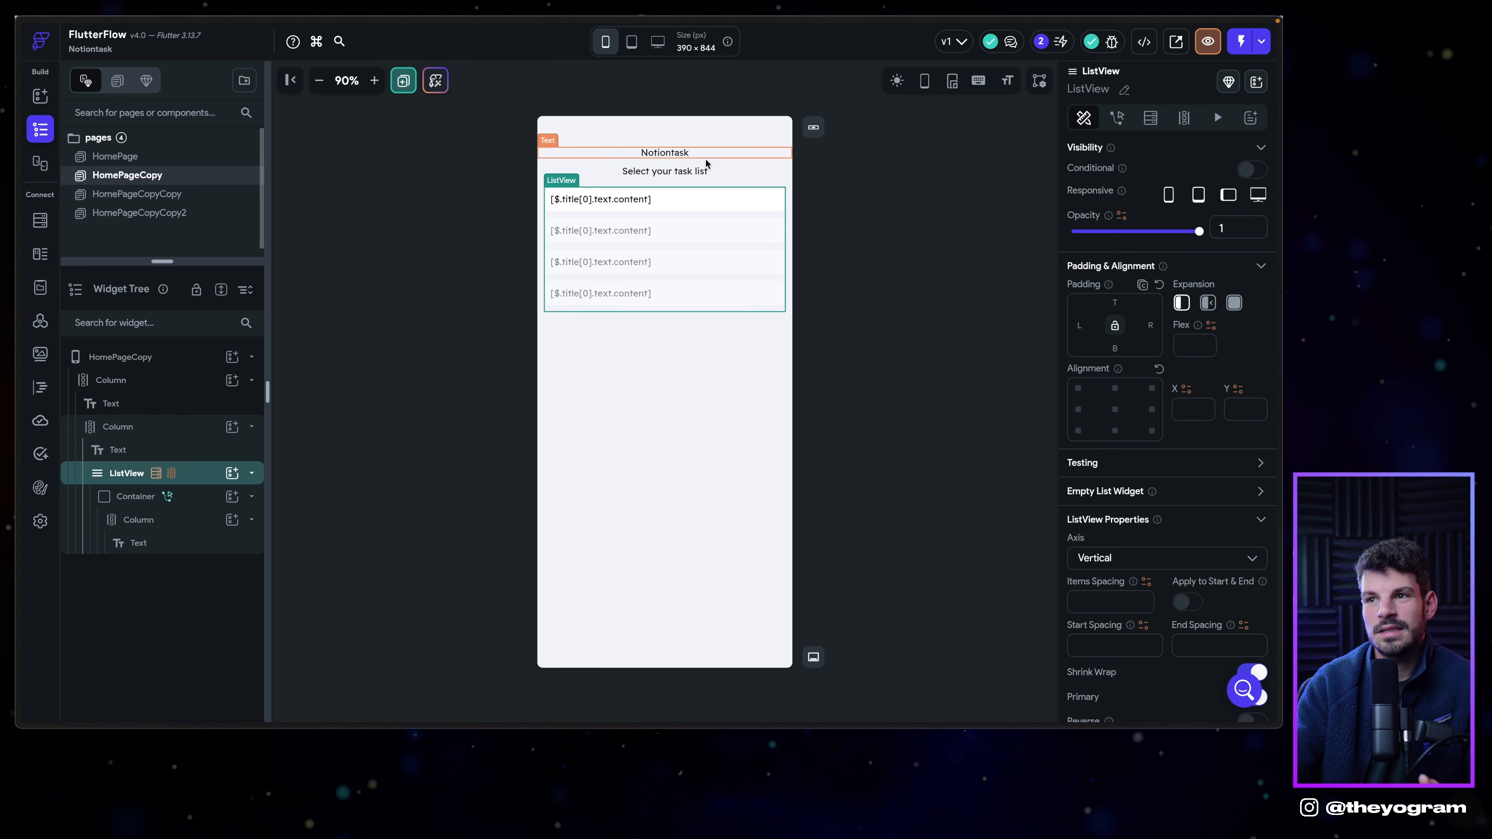
left_click(687, 171)
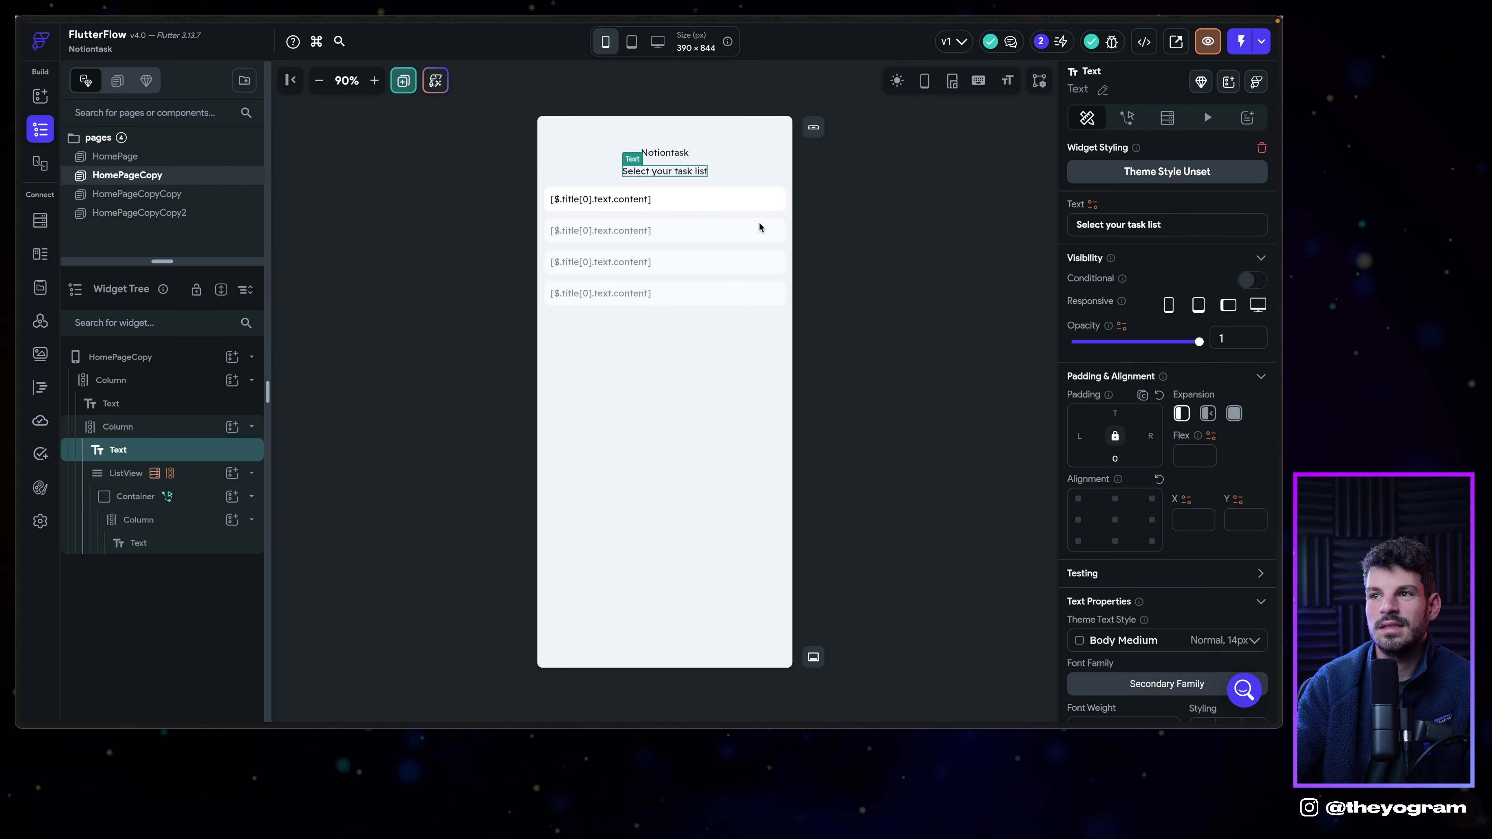
left_click(683, 218)
left_click(661, 180)
left_click(664, 173)
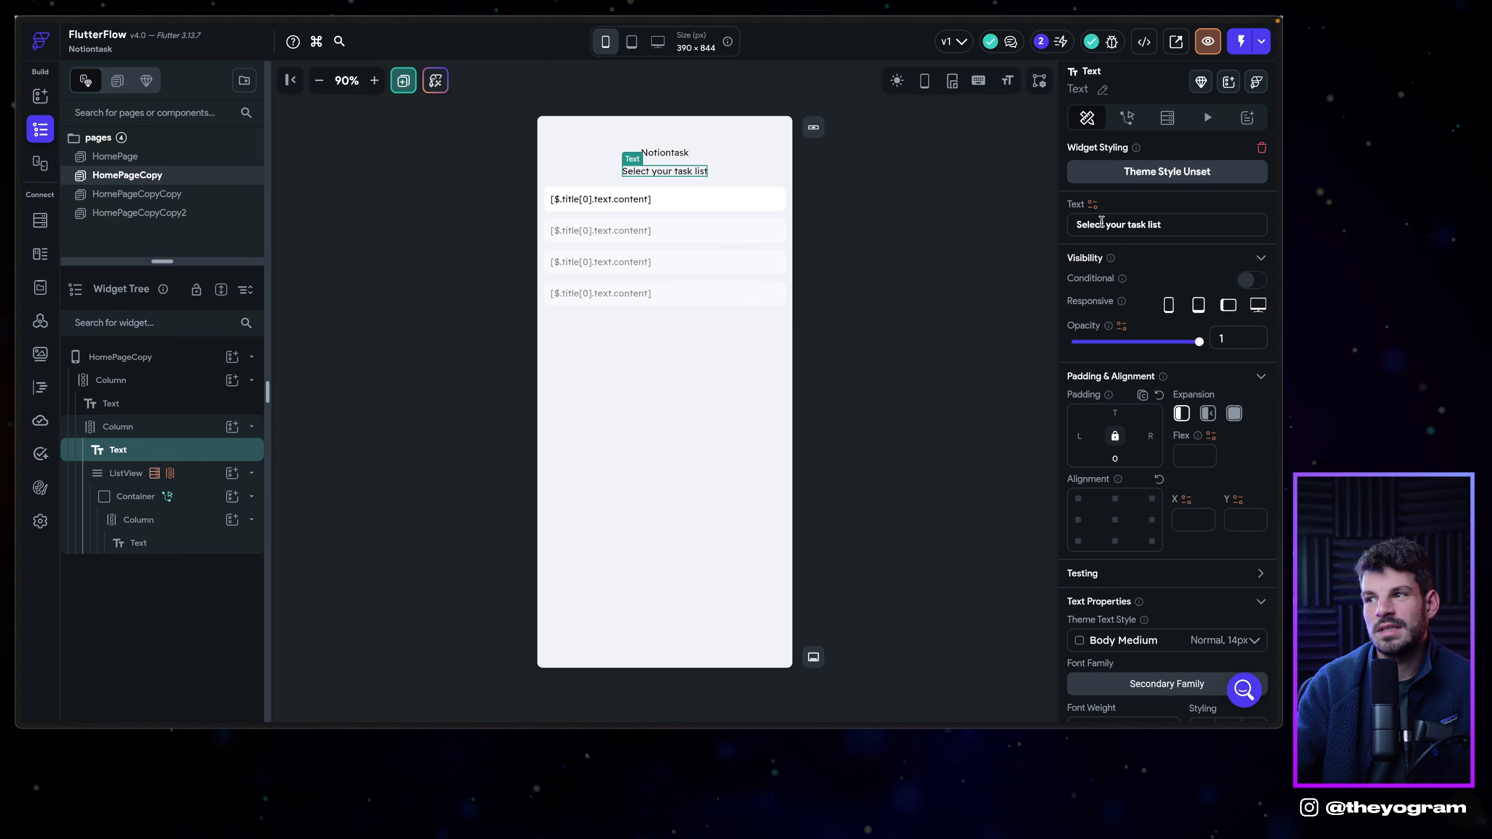
left_click(661, 243)
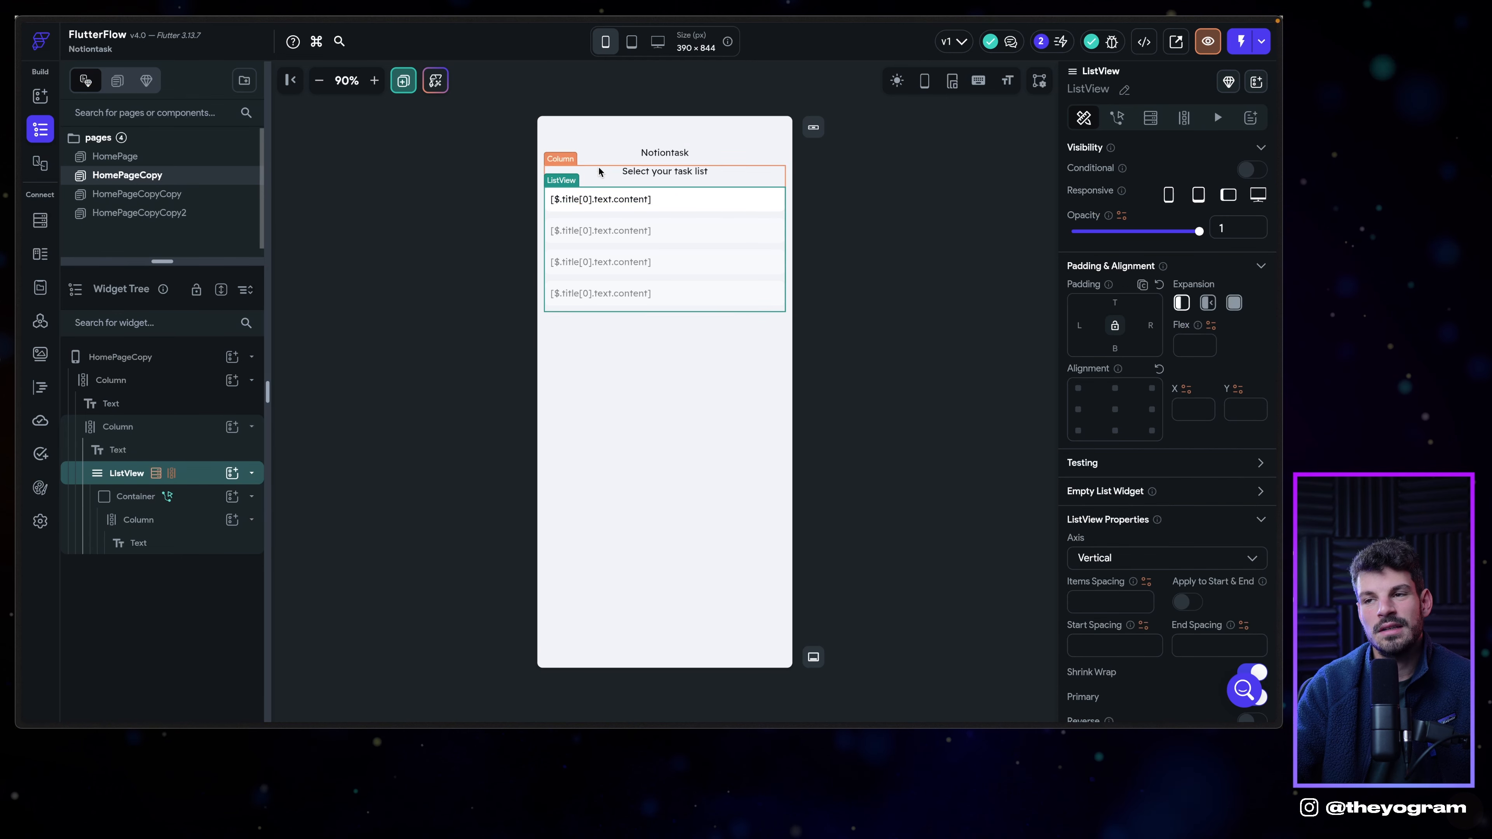
Change the heading above the list to "Select your database" and select the first list item's title text.
left_click(663, 172)
triple_click(1138, 220)
type("Select your database")
left_click(608, 263)
left_click(596, 217)
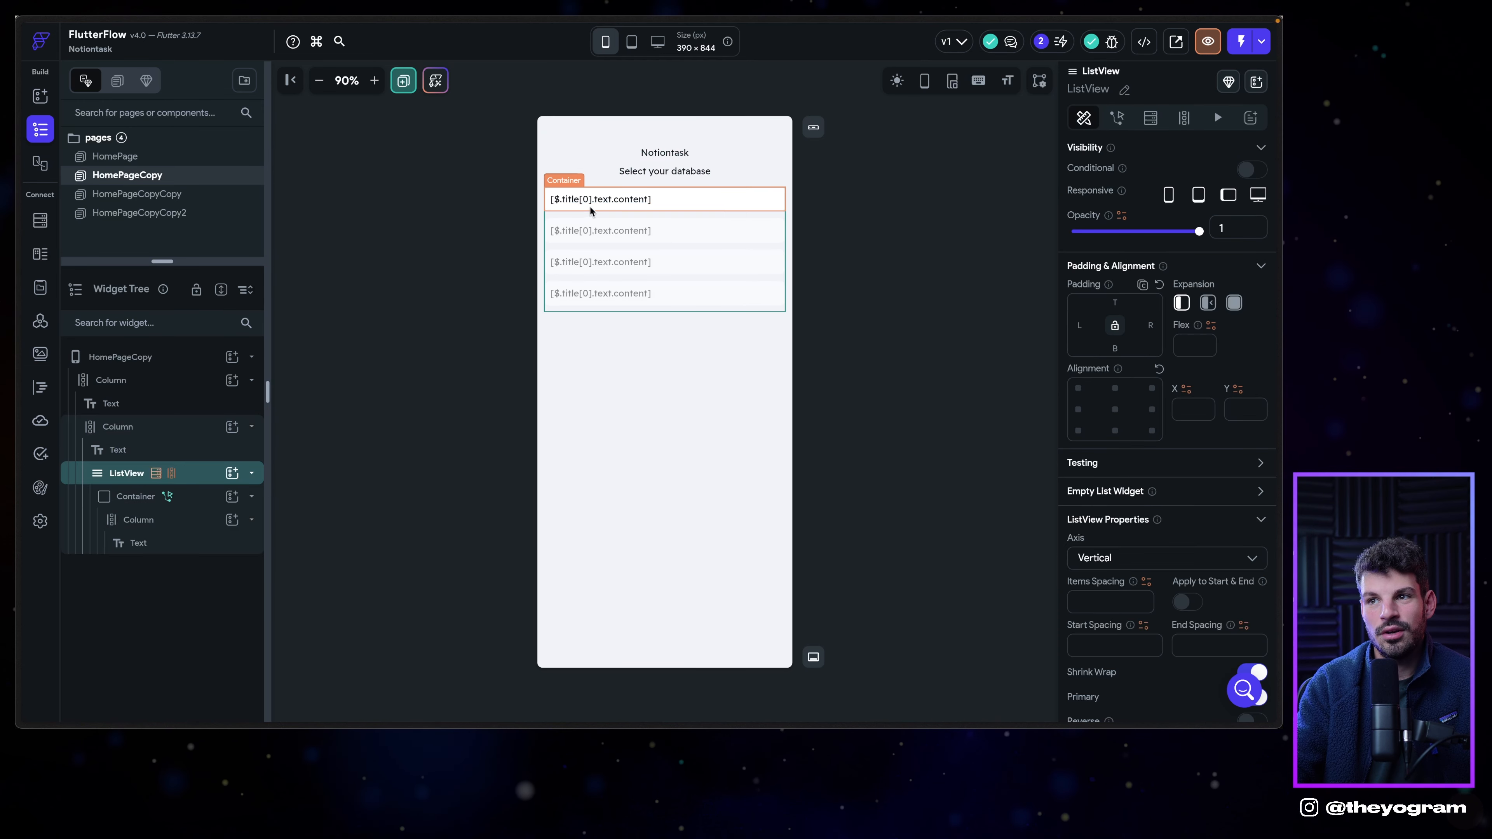
left_click(565, 208)
left_click(565, 202)
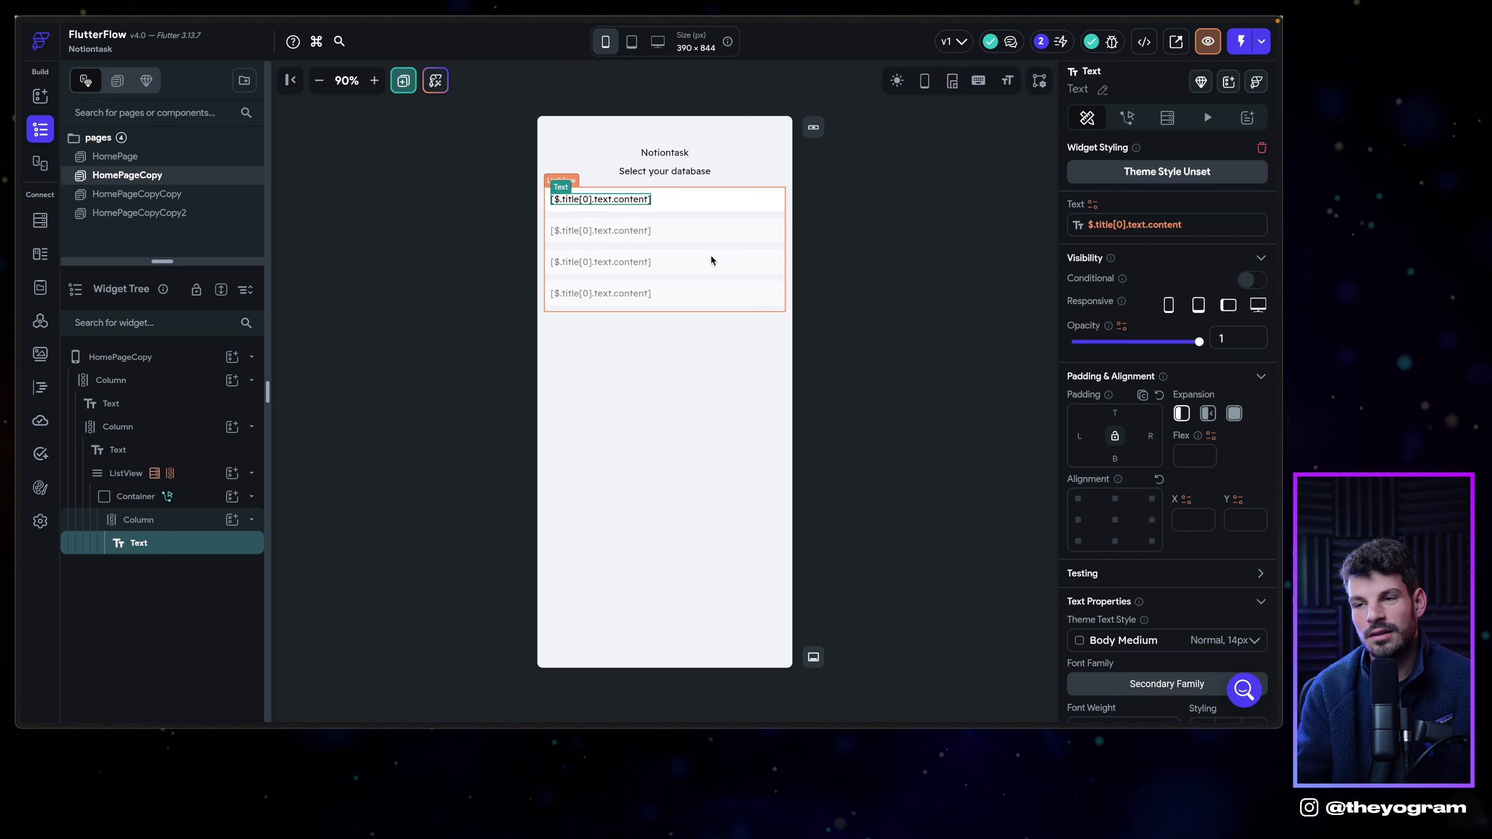
Return to the List Databases call in the Notion group, test it again and select the entire JSON response for copying.
mouse_move(65, 337)
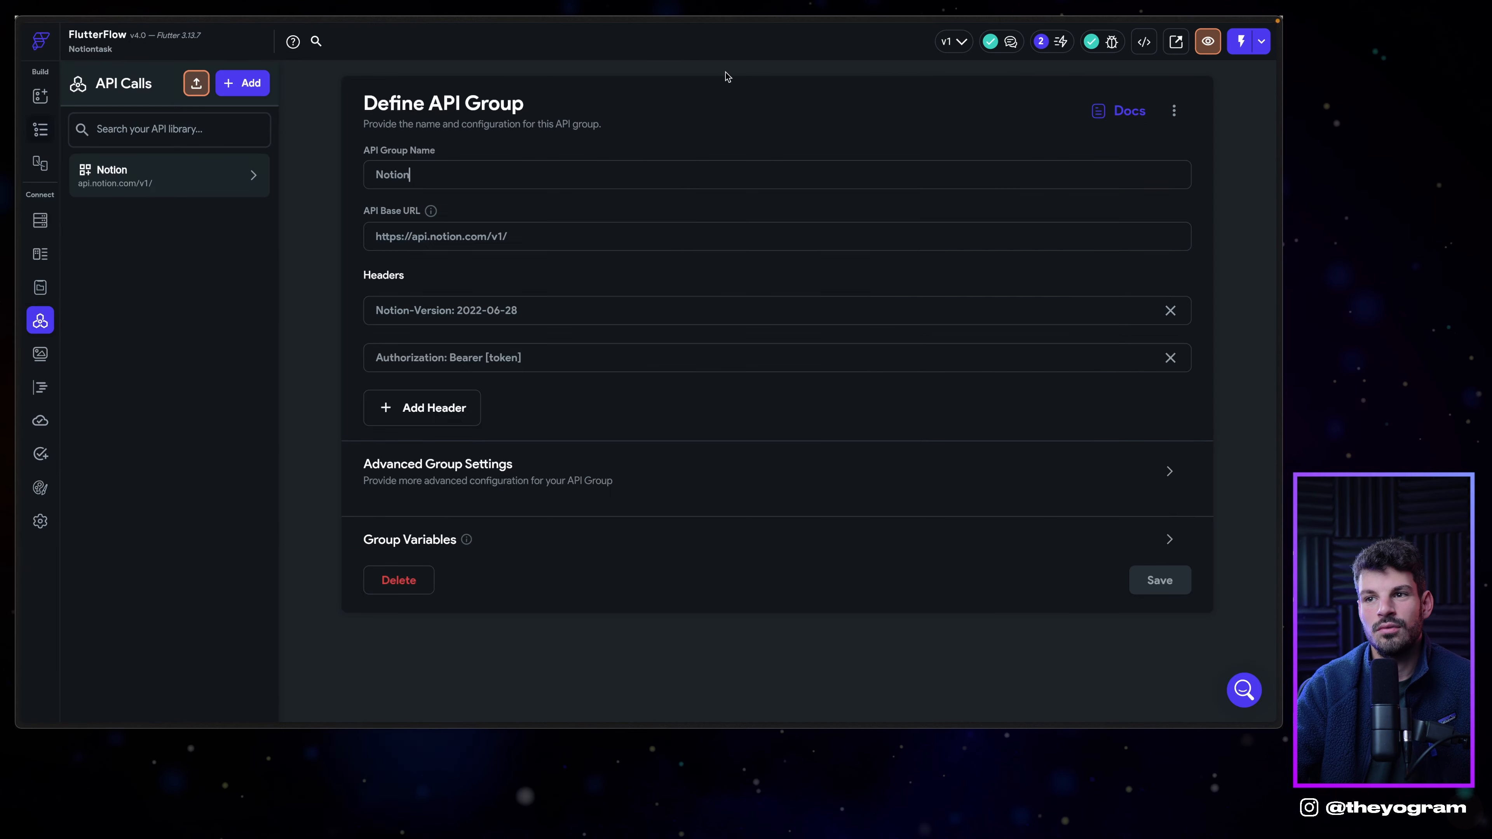
left_click(254, 175)
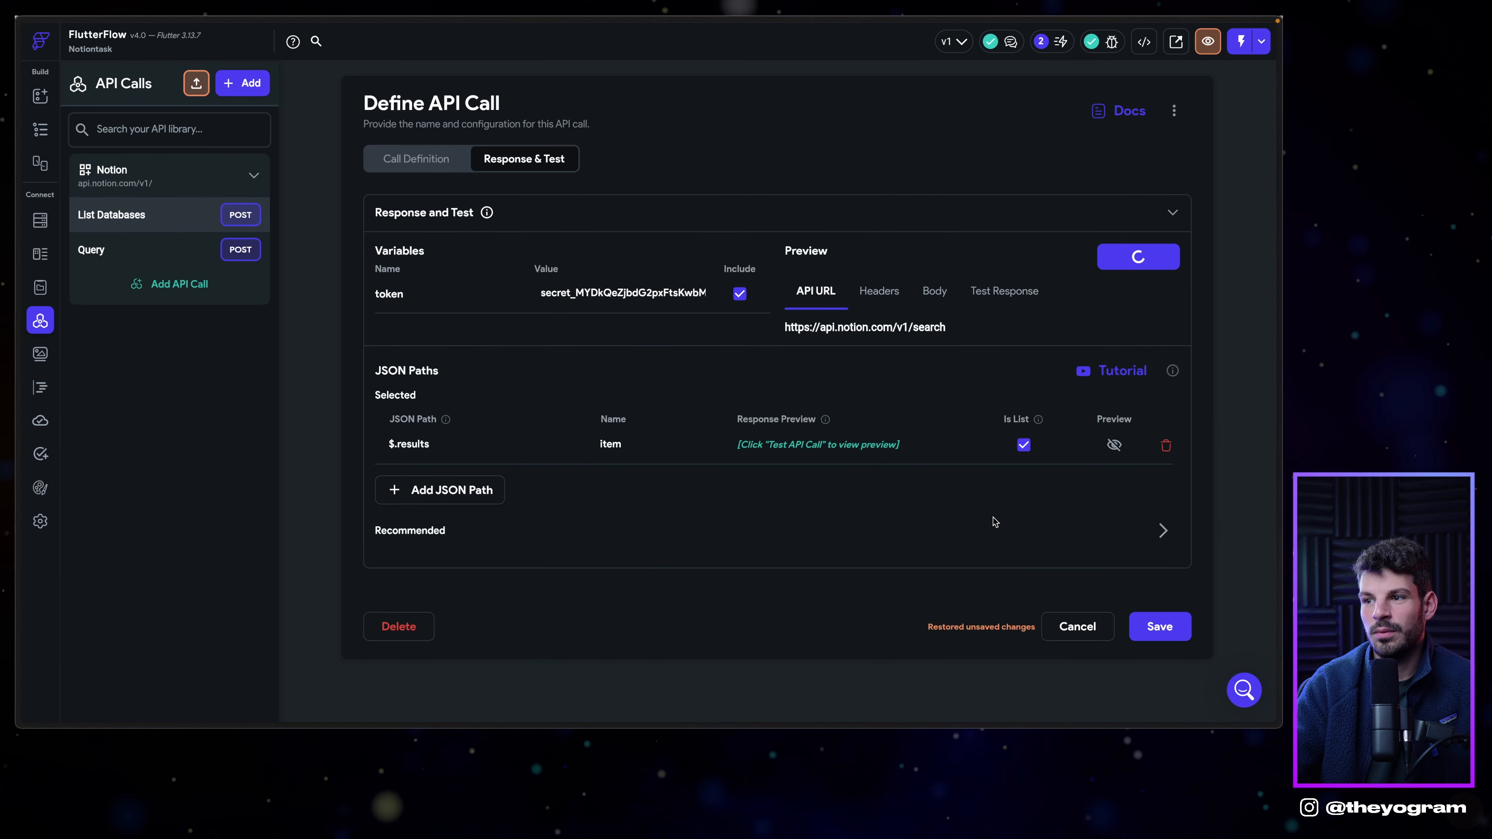
left_click(954, 440)
key("ctrl+a")
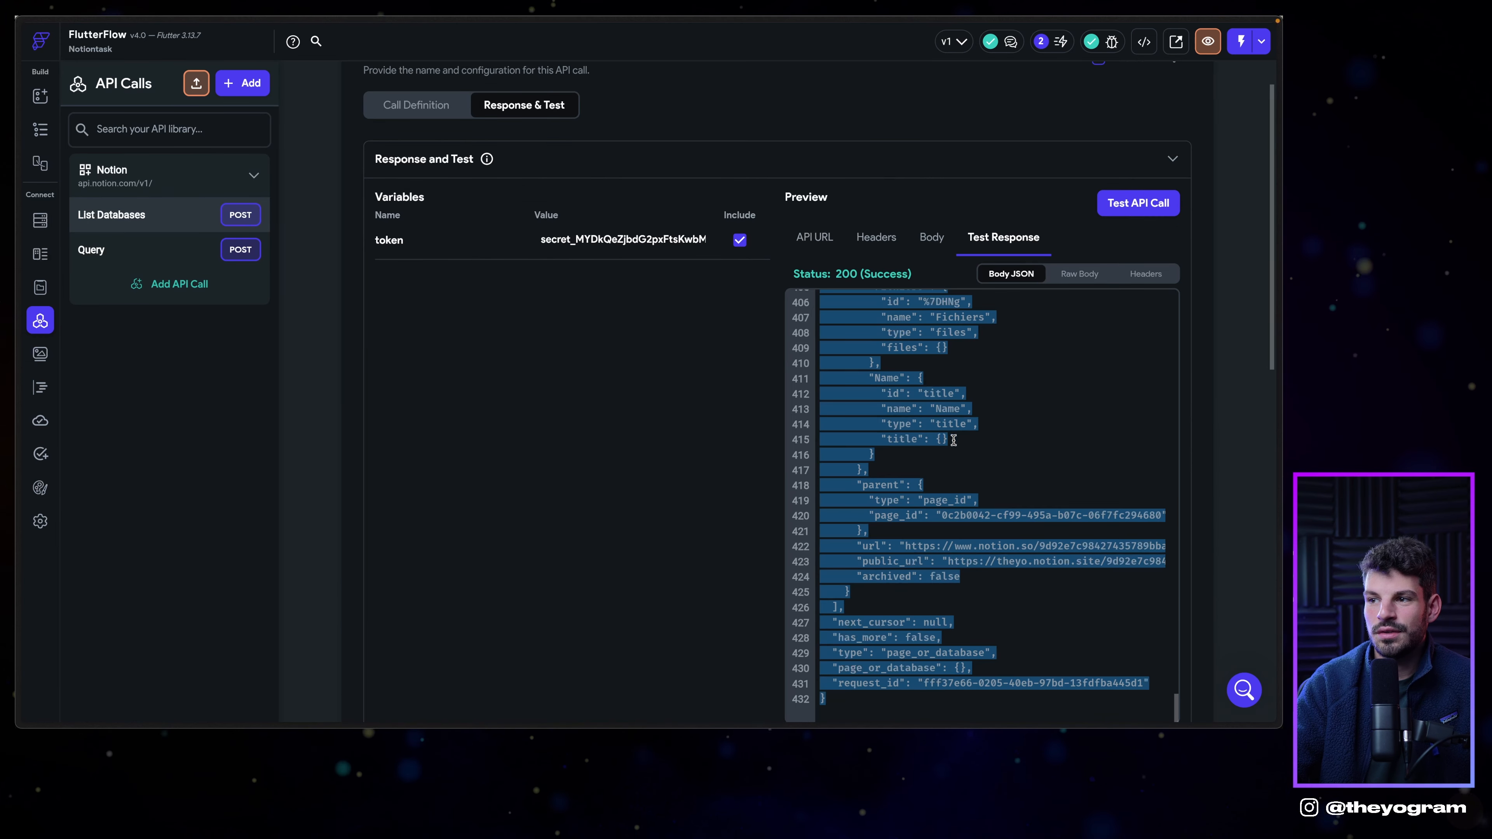
Open JSON Path Finder in a new browser tab and replace its sample JSON with the copied List Databases response.
mouse_move(19, 364)
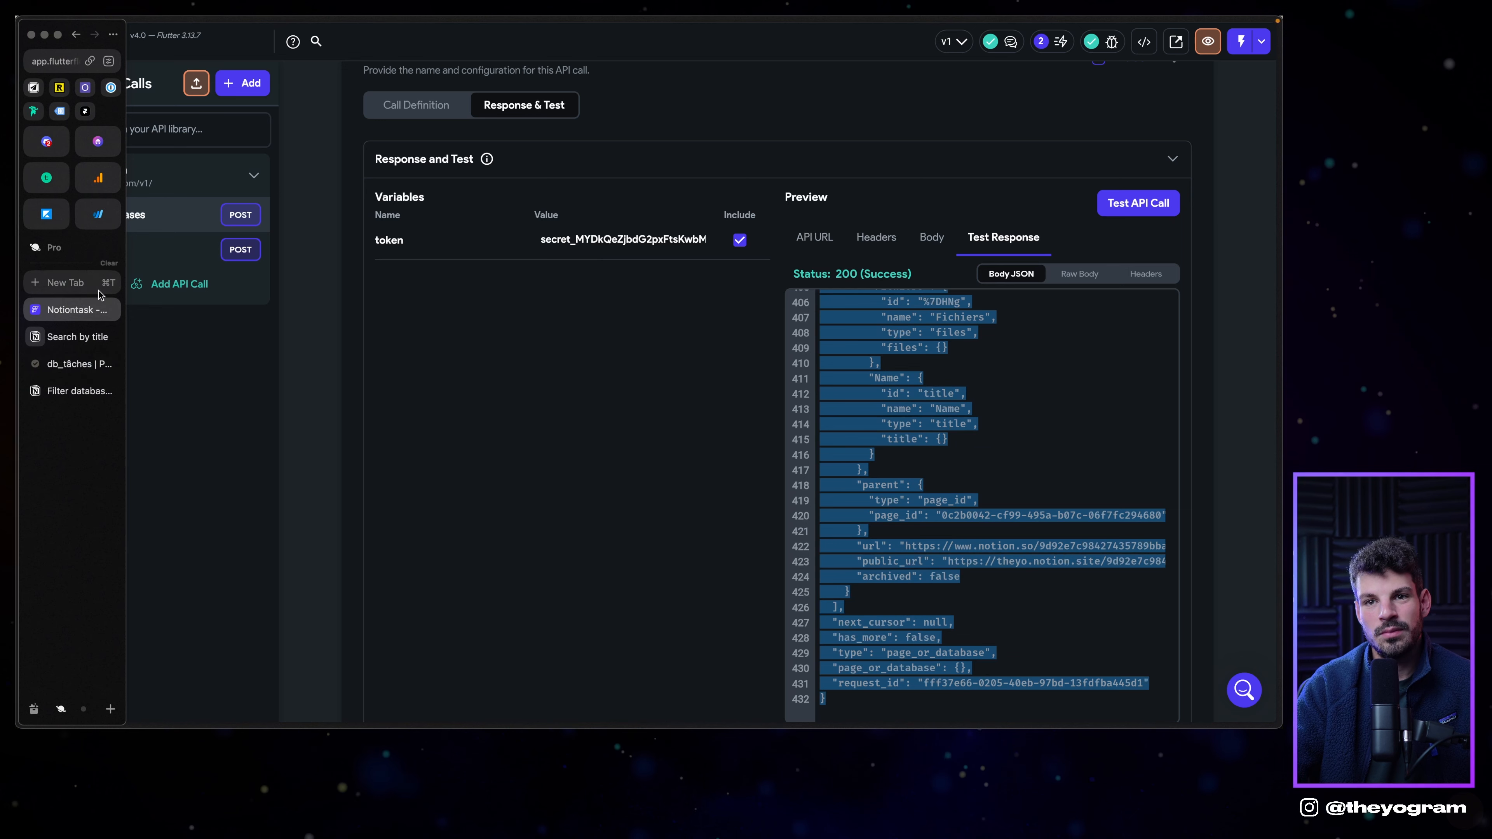
left_click(99, 290)
type("json")
key("Return")
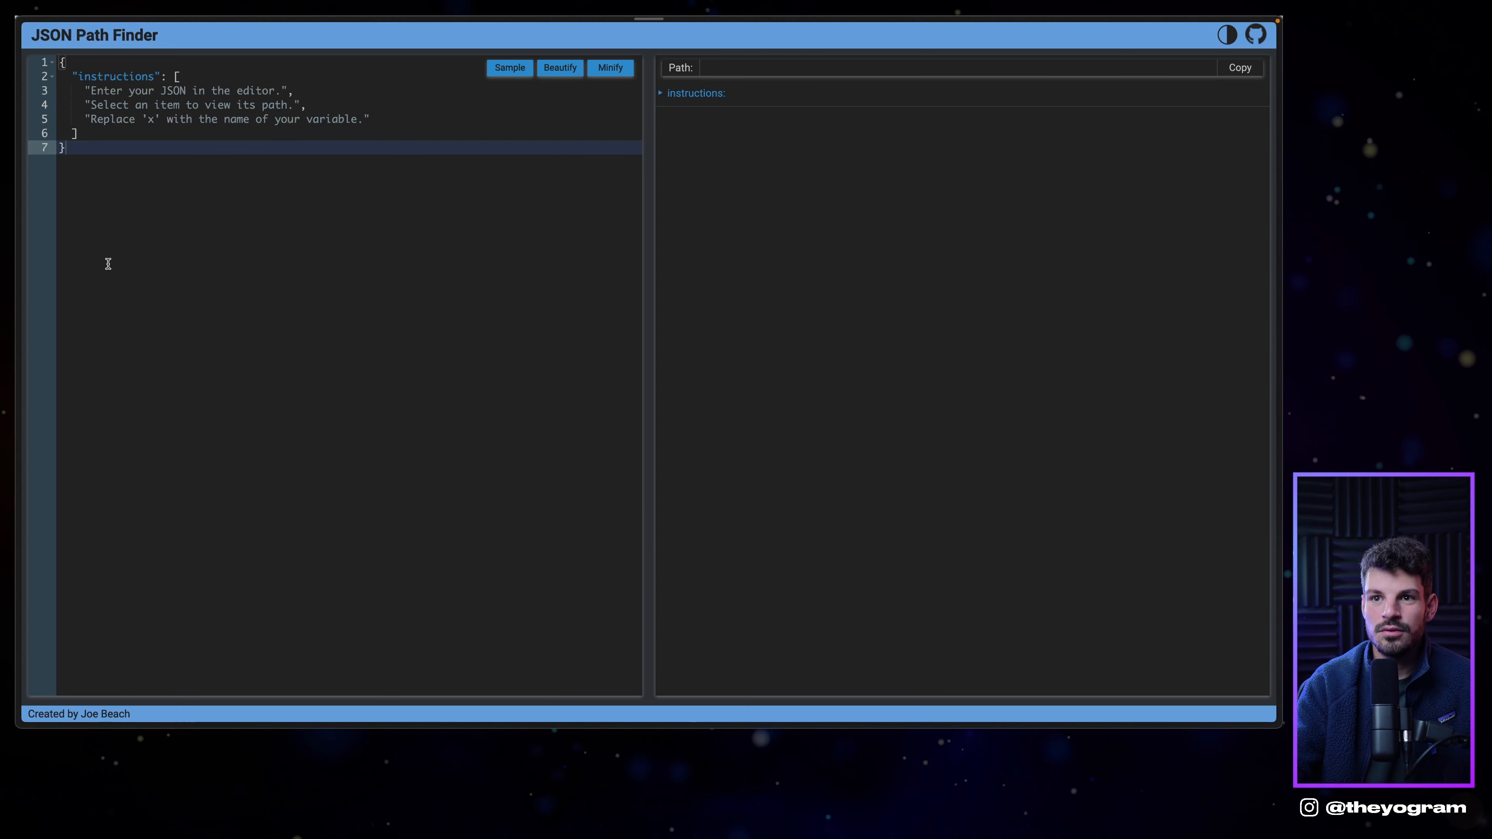
left_click(222, 160)
key("super+a")
key("super+v")
scroll(388, 228, "up", 10)
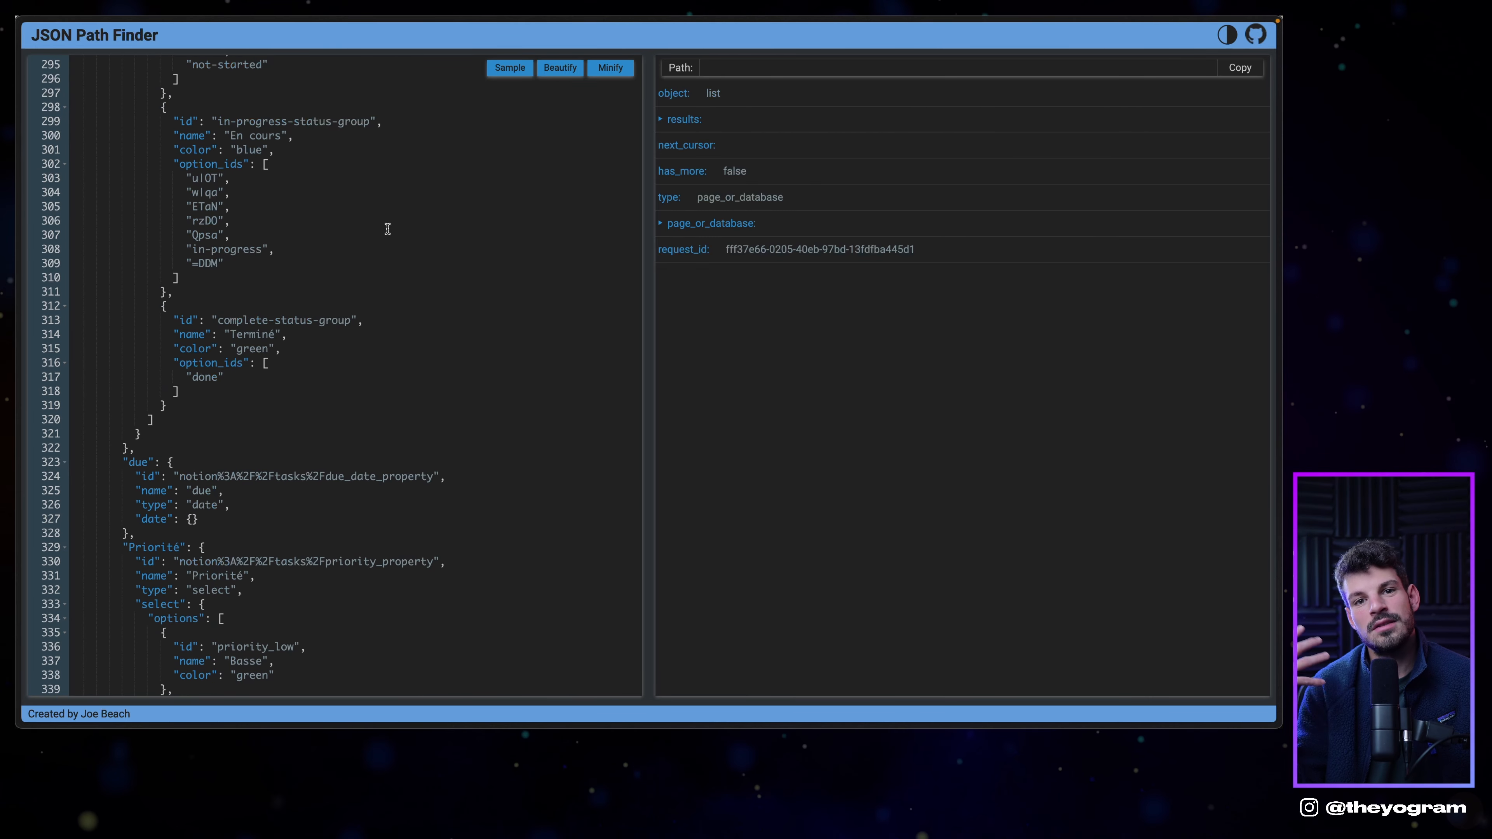
scroll(388, 229, "up", 20)
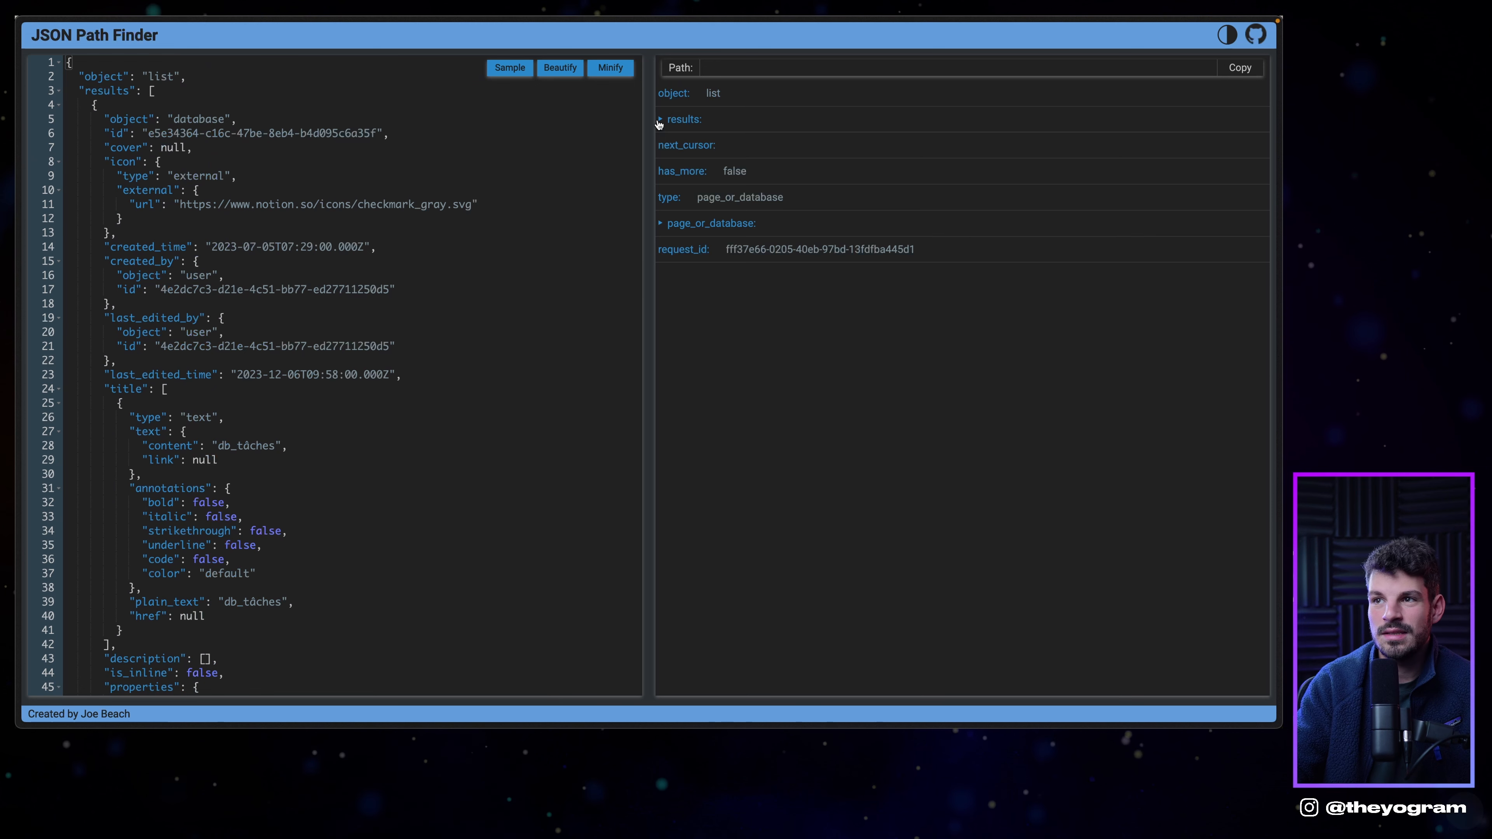
Expand the first result's title down to its plain_text entry and examine the entry's path.
left_click(660, 120)
left_click(675, 146)
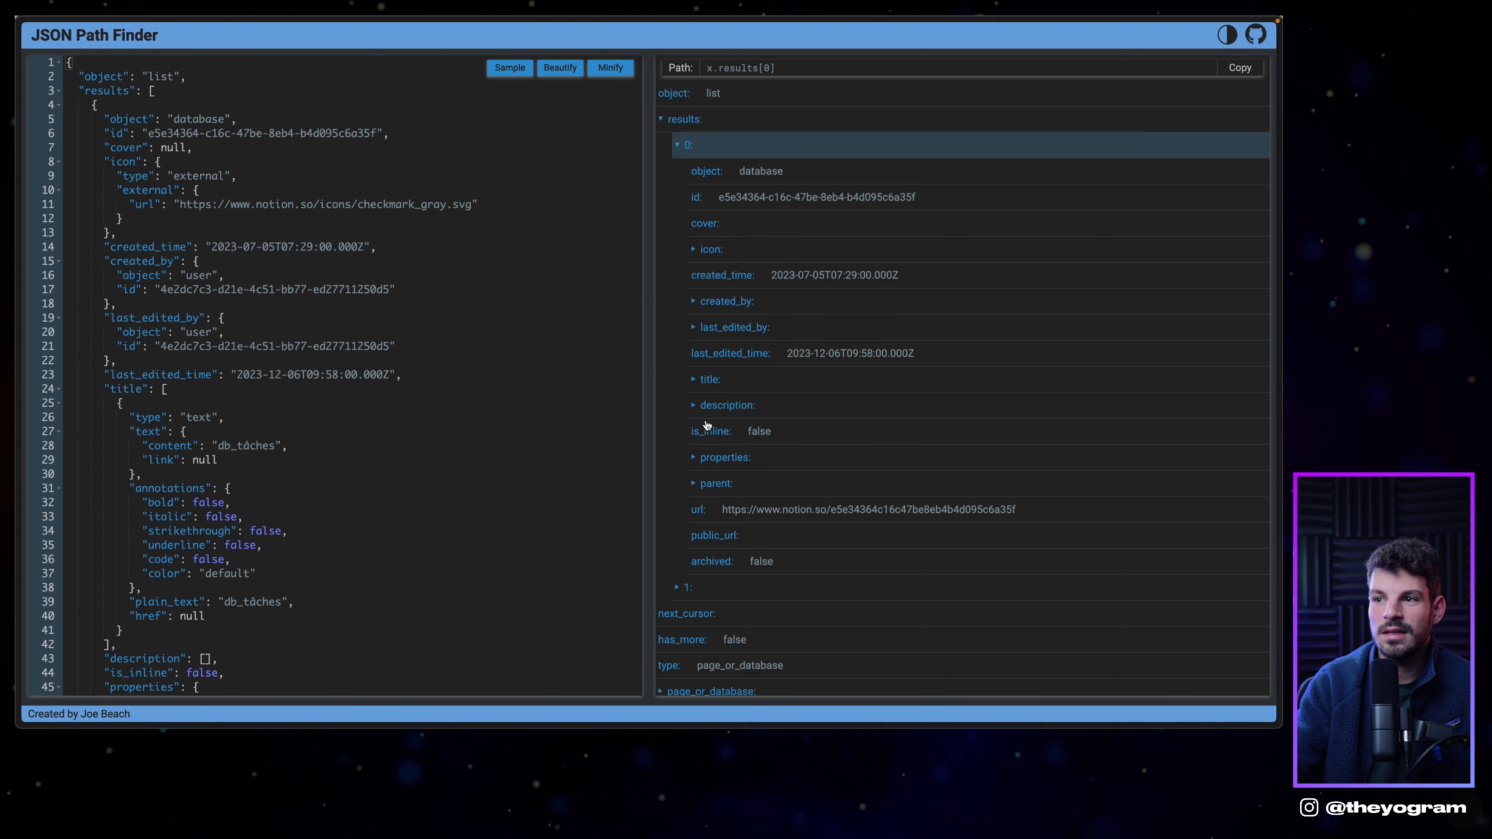
left_click(710, 381)
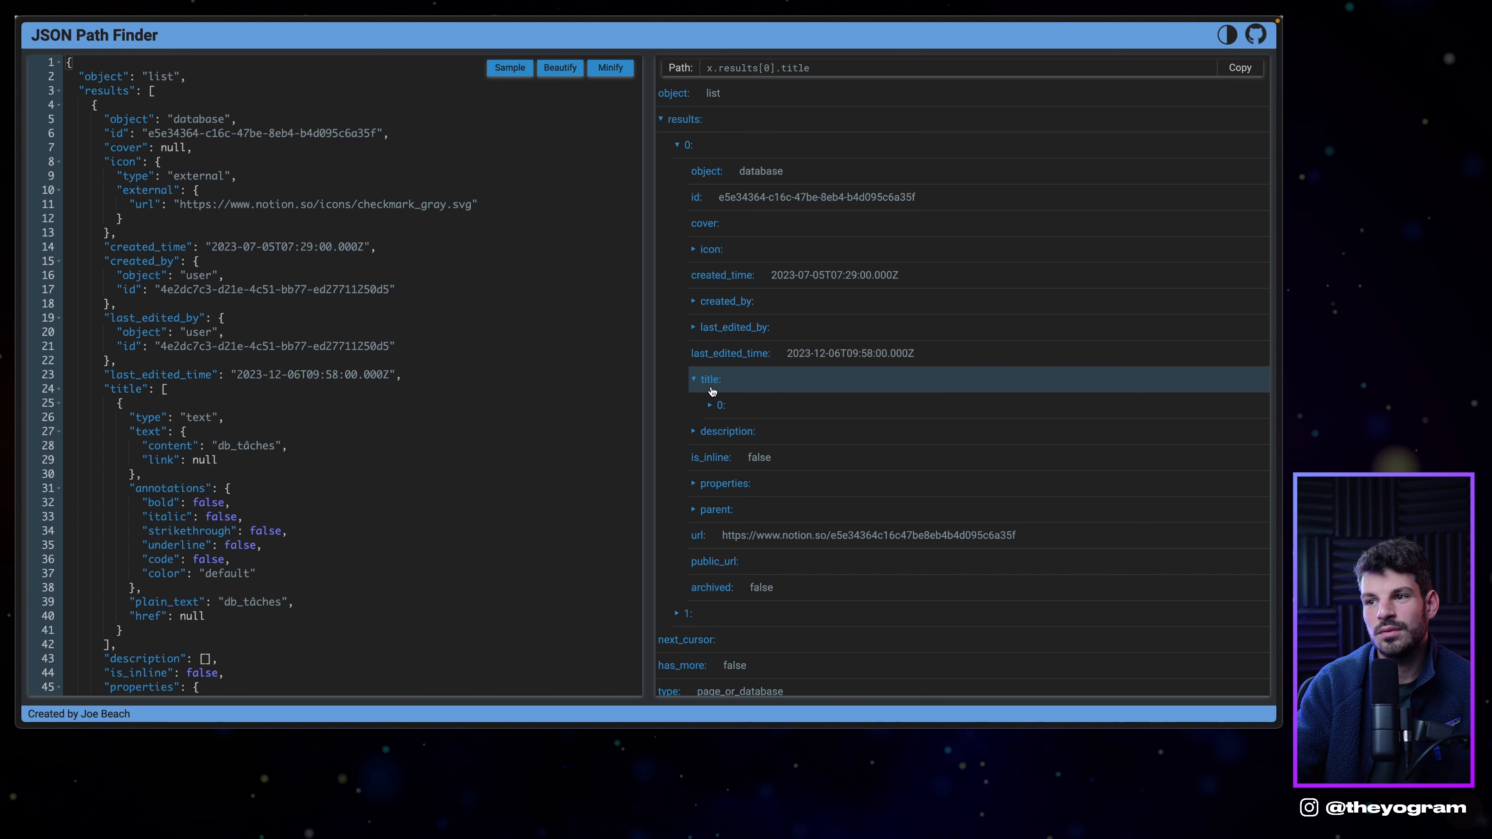
left_click(728, 408)
left_click(774, 511)
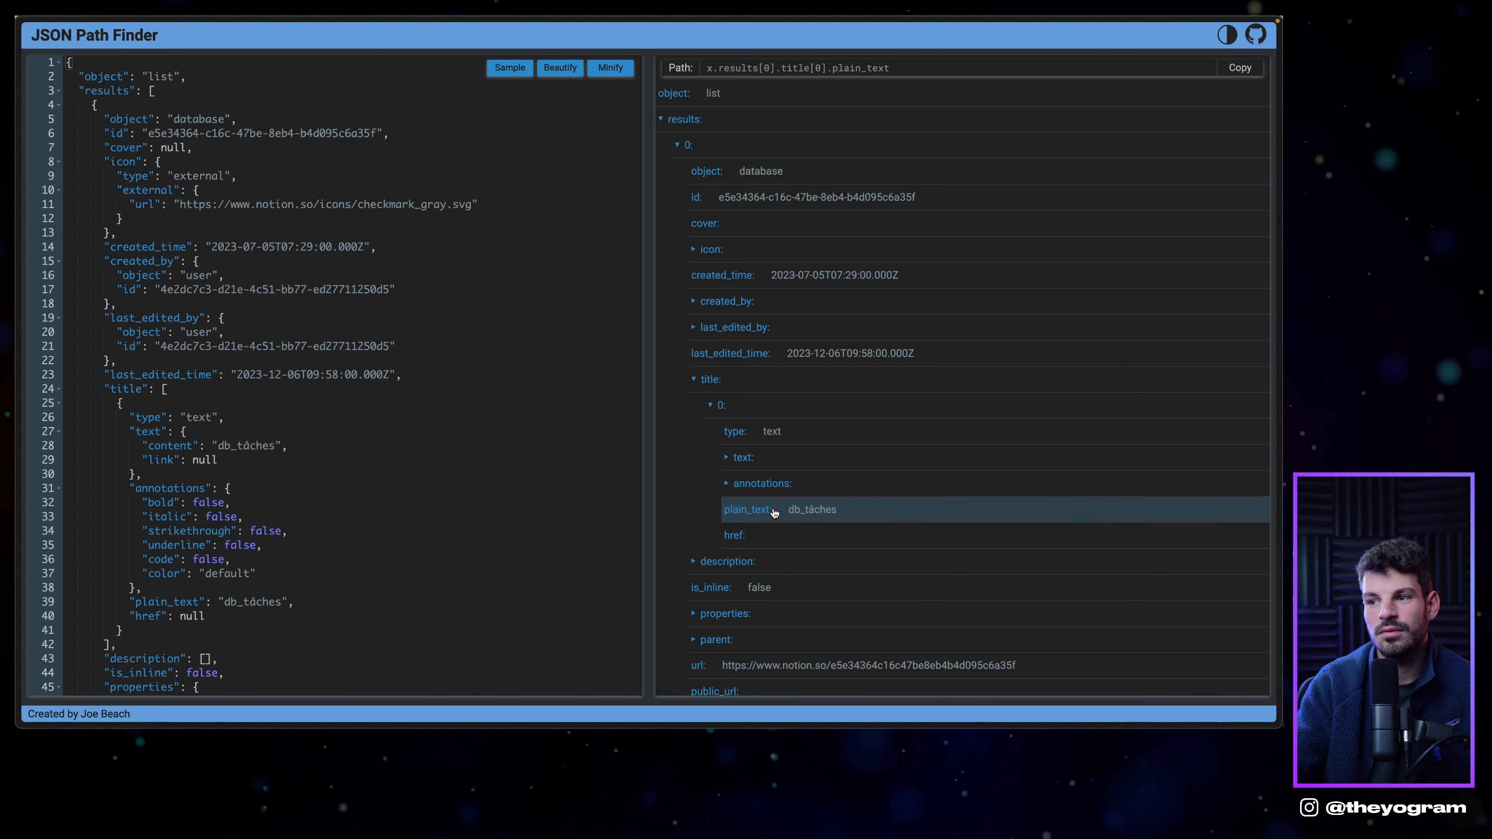
left_click_drag(708, 64, 877, 68)
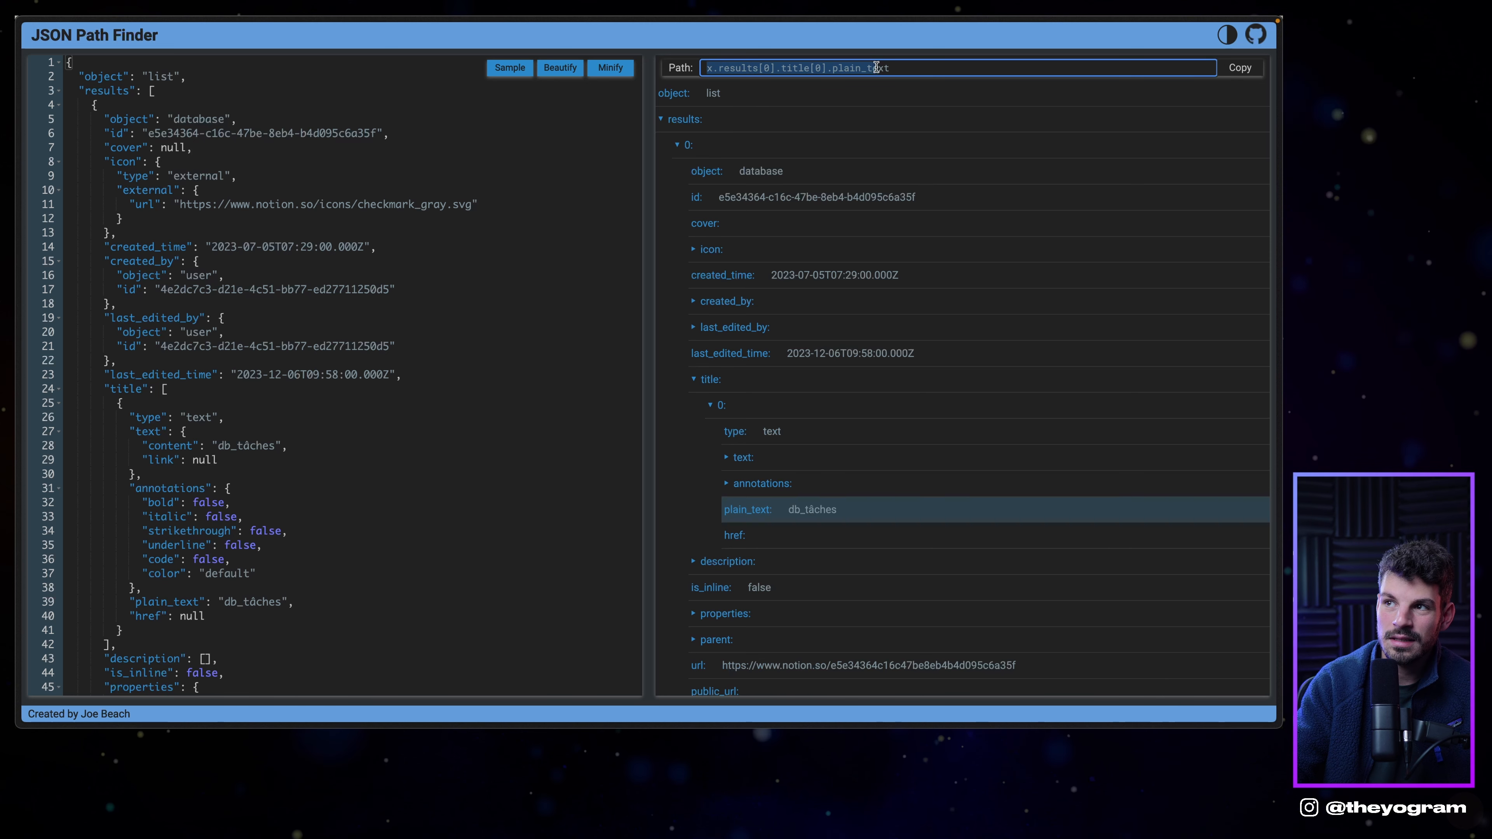
left_click(898, 68)
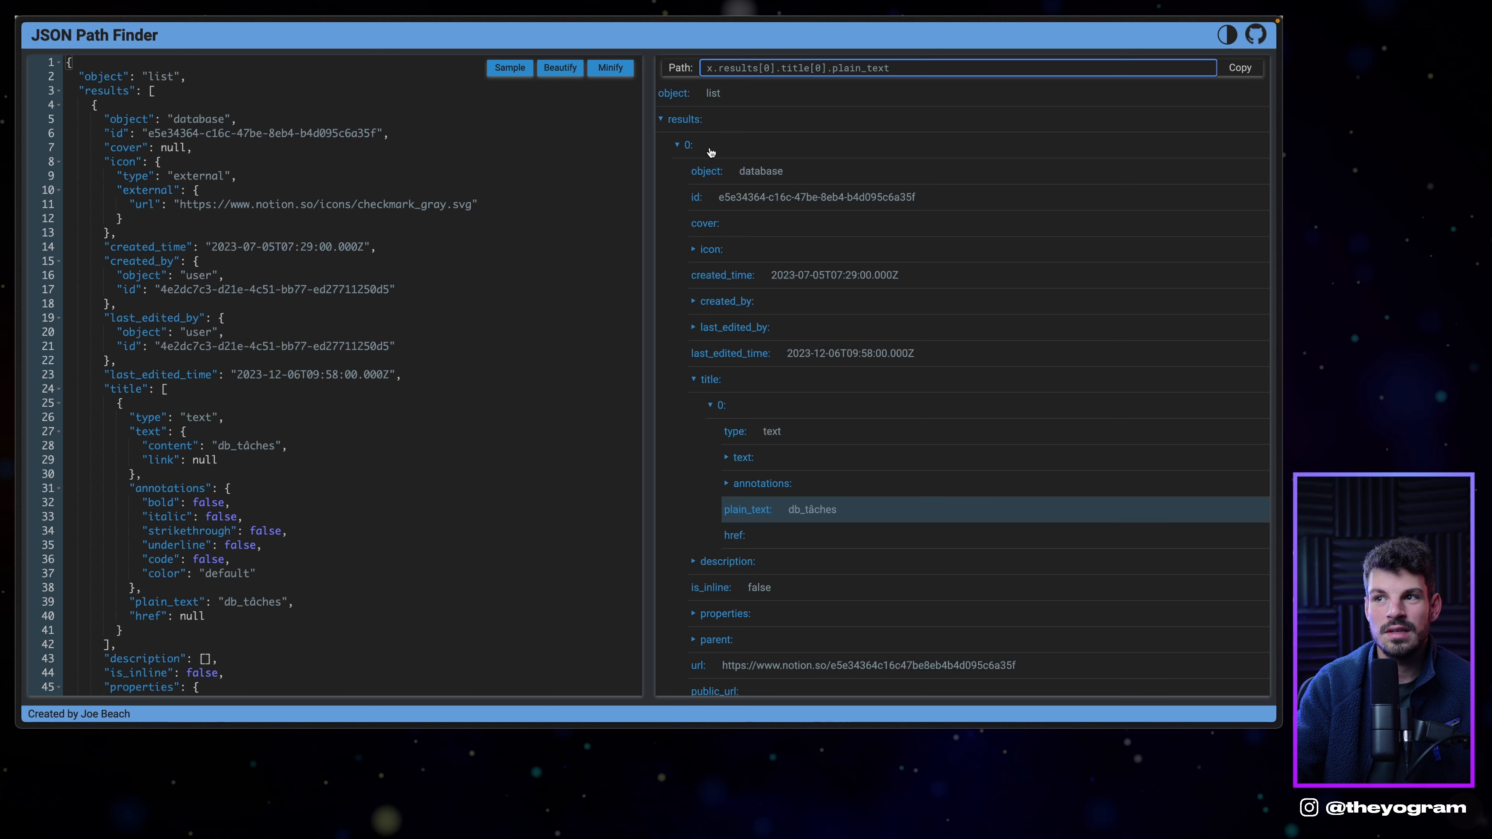
Compare results 0 and 1 in the tree with the first object of the results array in the JSON.
left_click(680, 147)
left_click(689, 170)
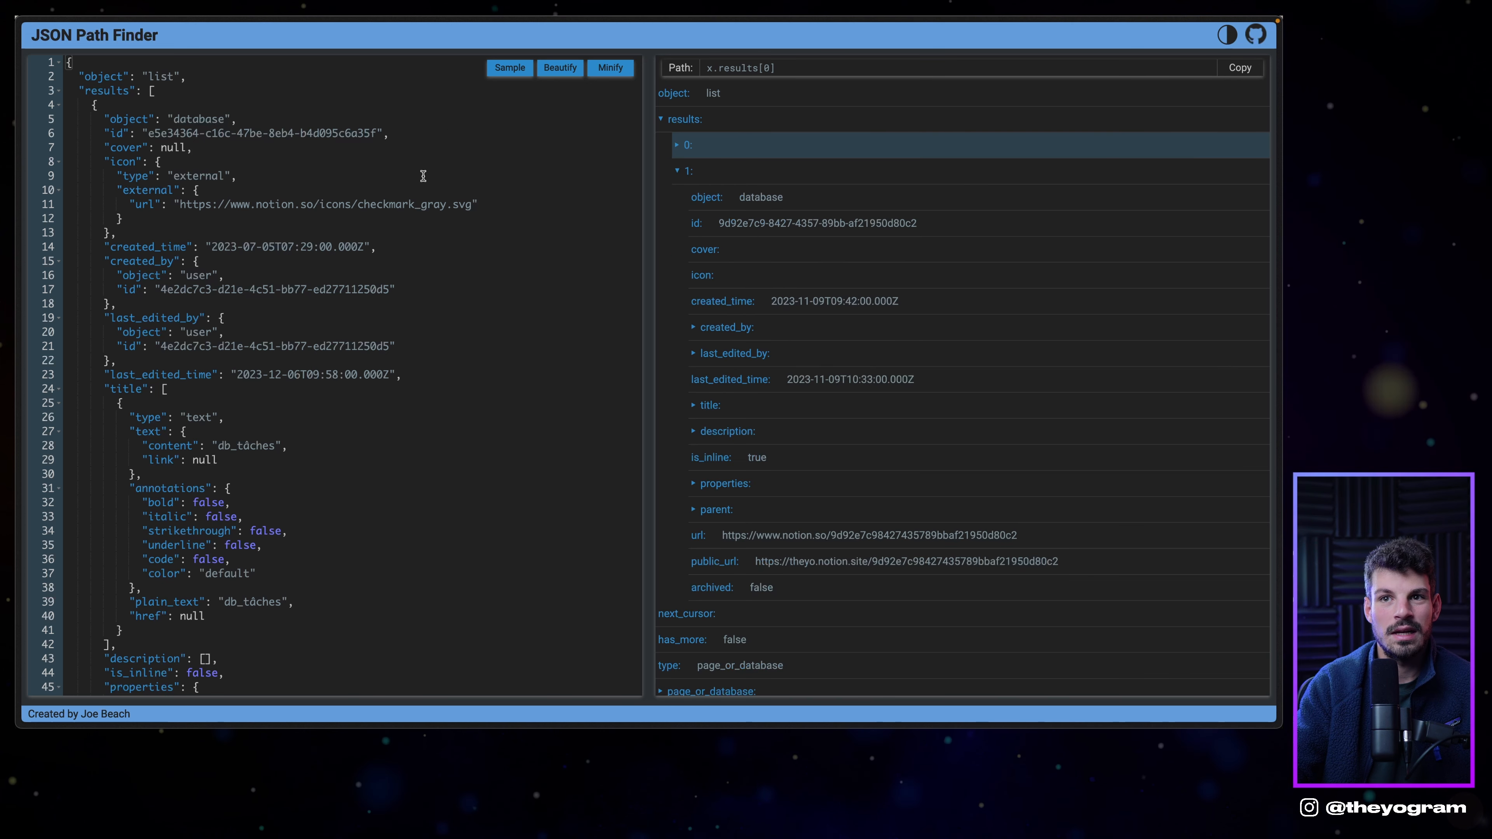
left_click(150, 89)
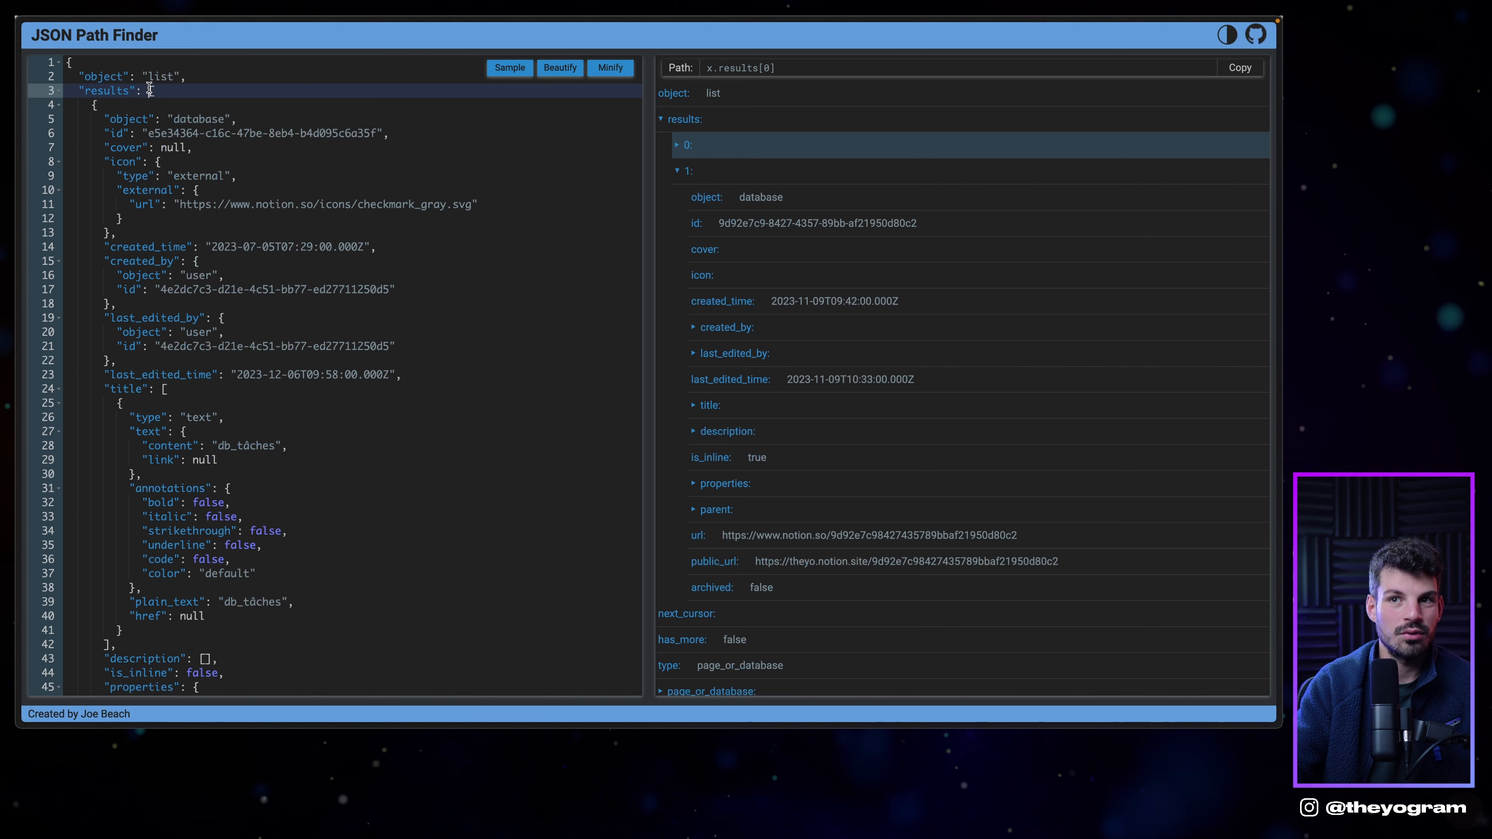
left_click_drag(94, 104, 164, 403)
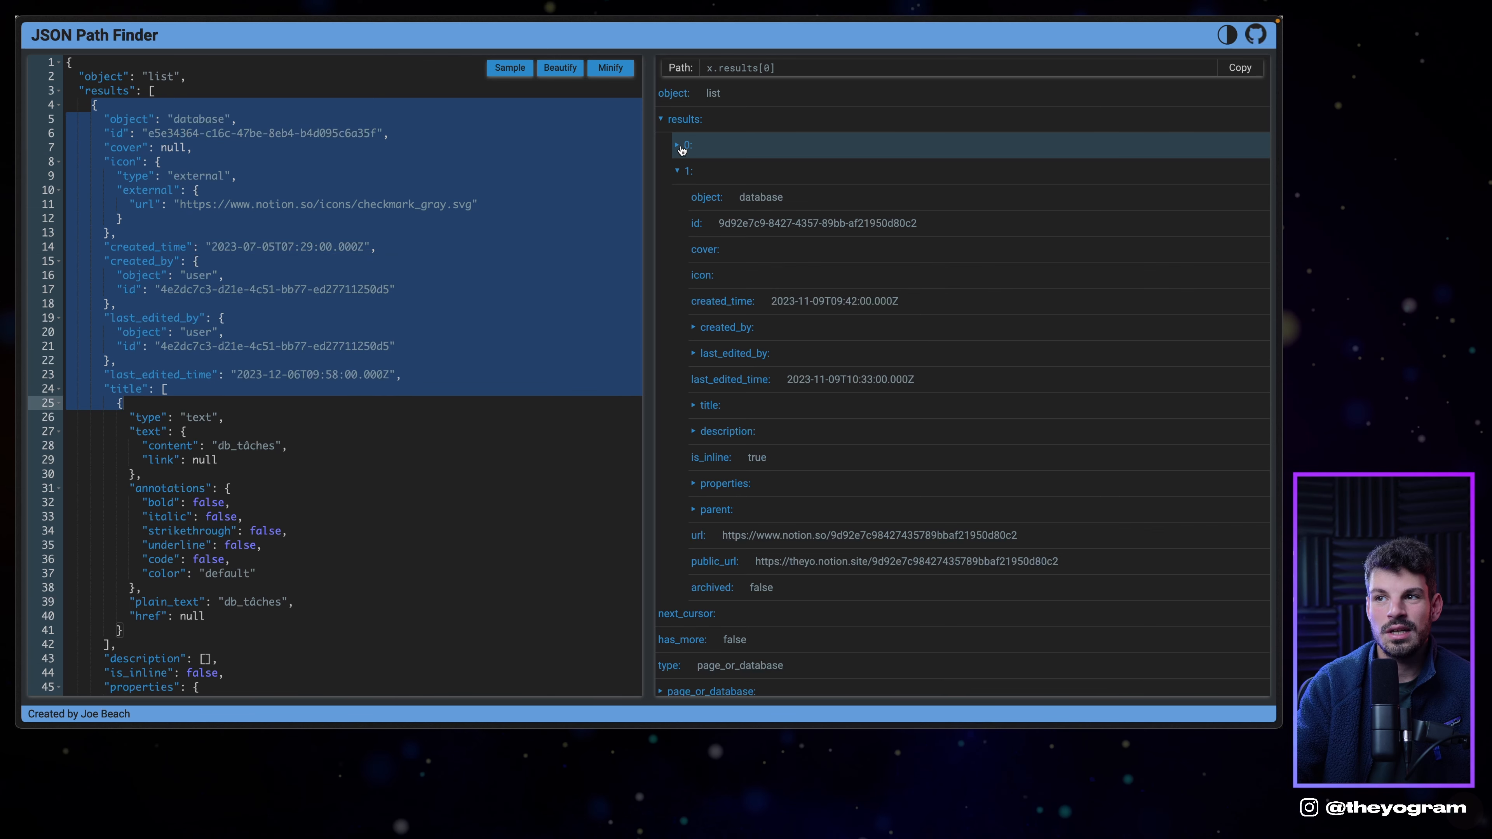
left_click(689, 146)
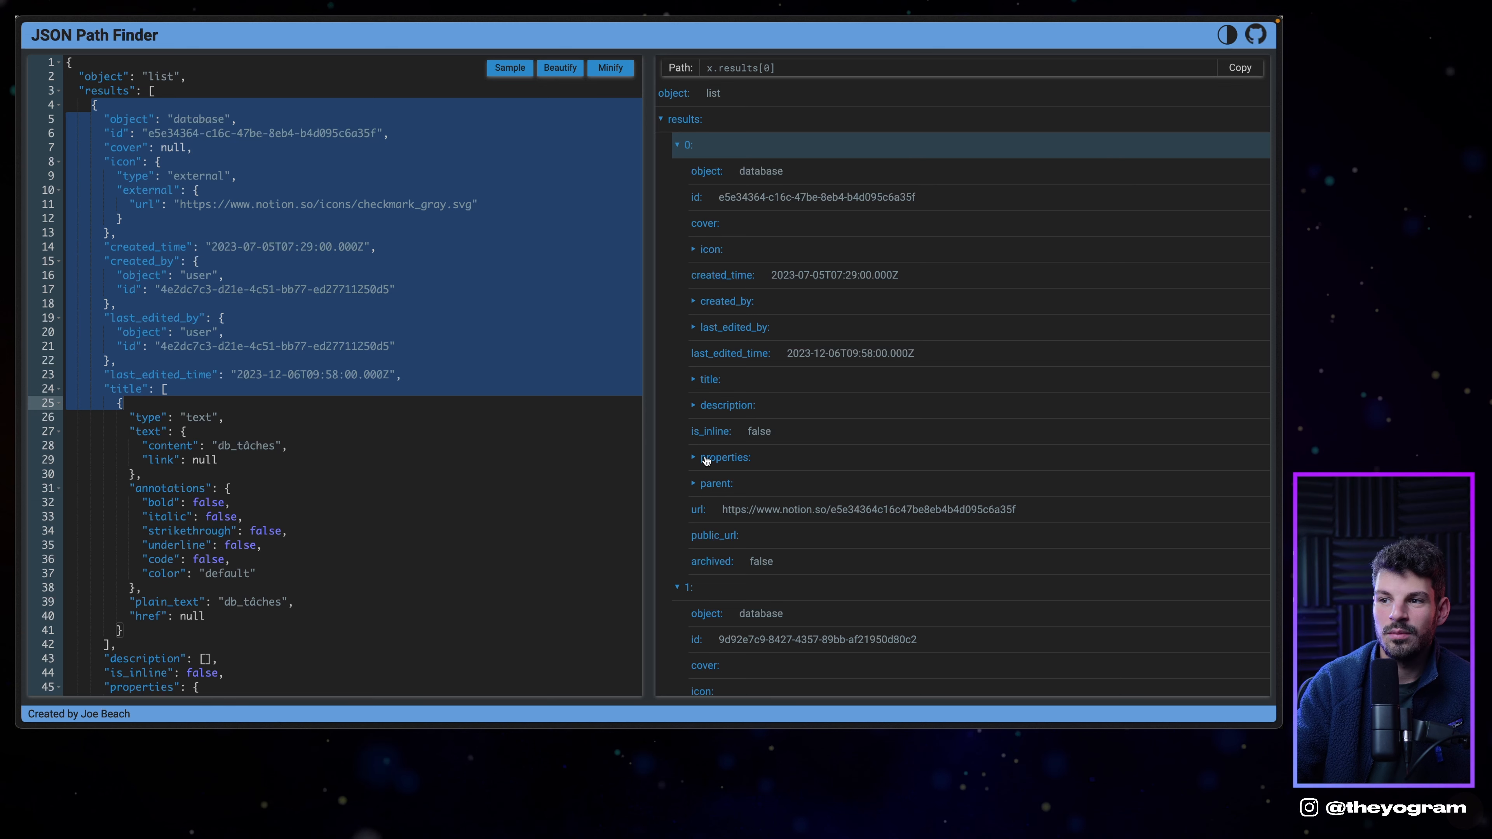
Expand the first result's title down to plain_text and examine the results and title segments of its path.
left_click(713, 381)
left_click(745, 408)
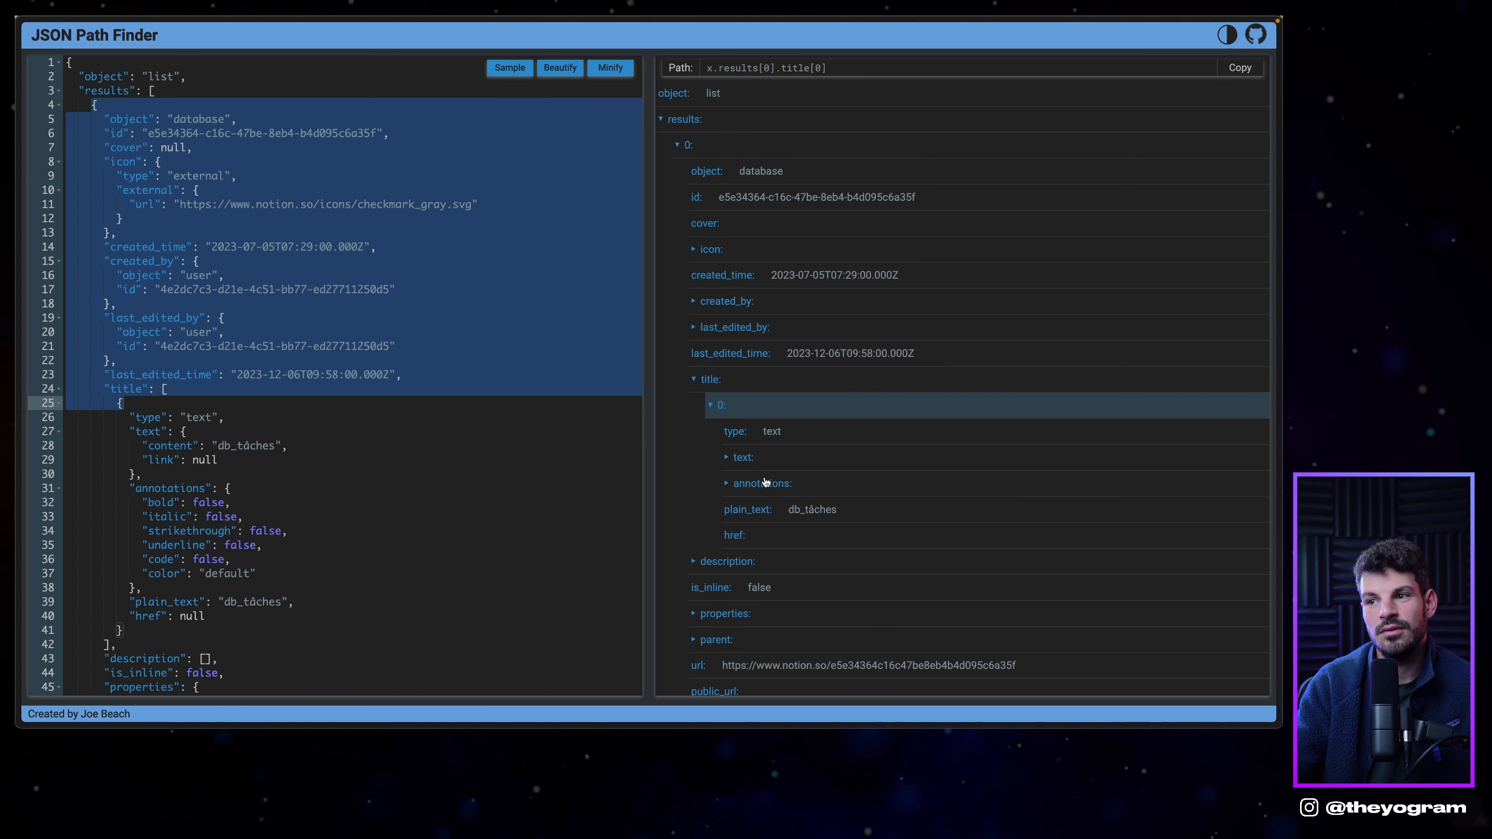
left_click(784, 509)
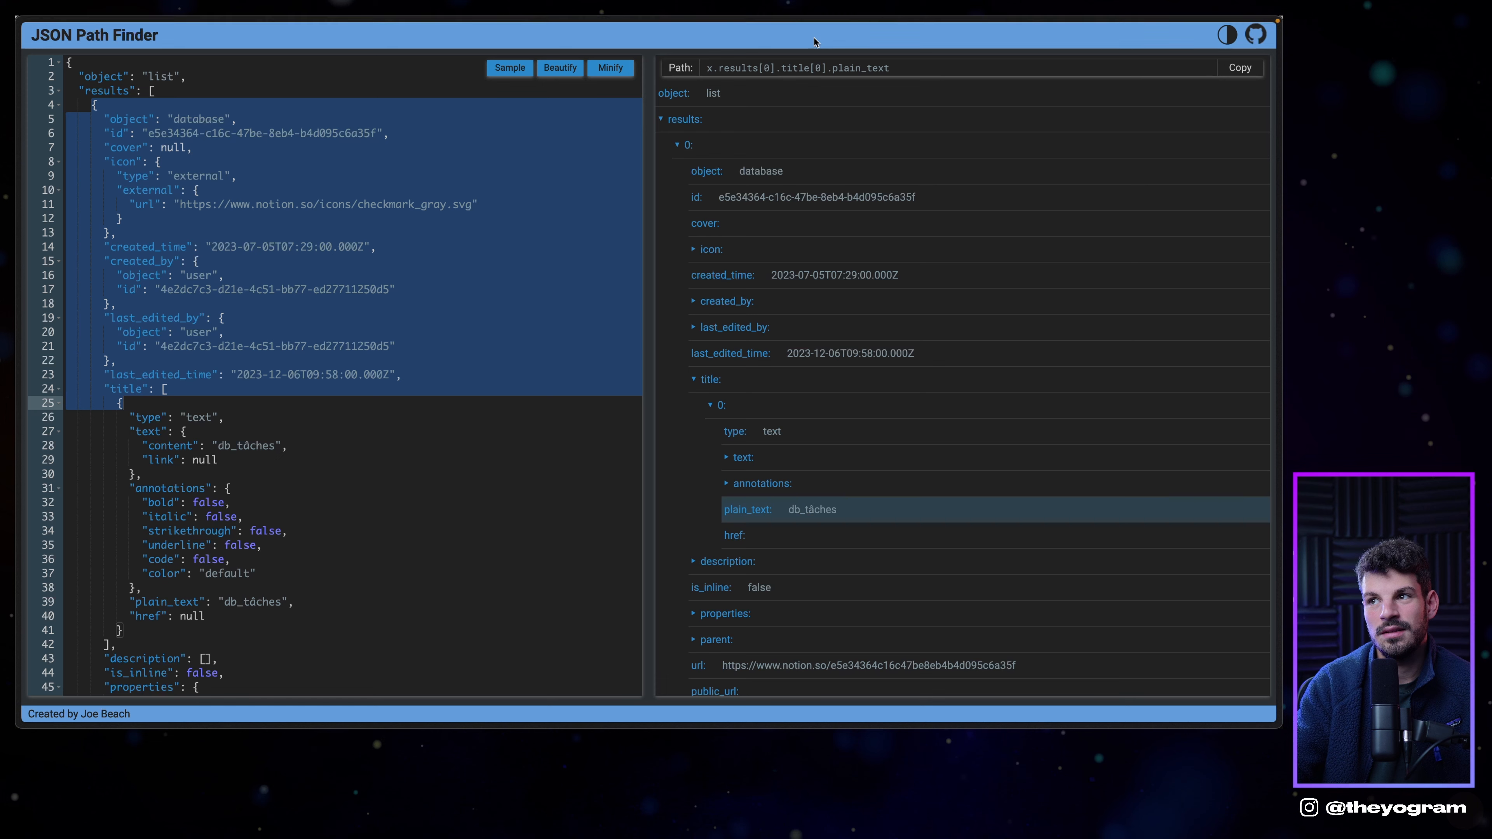
left_click_drag(906, 67, 734, 69)
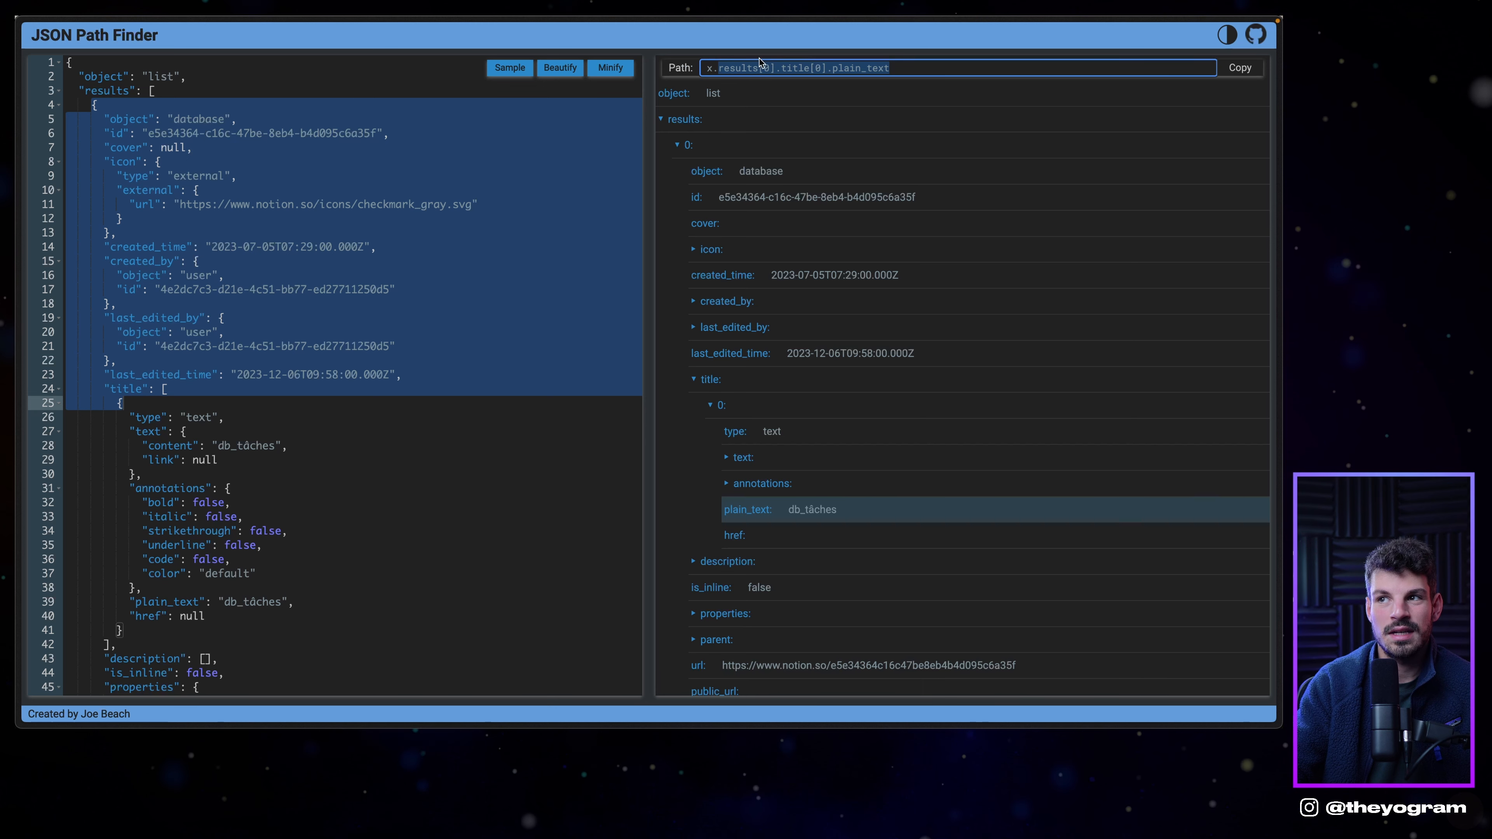
left_click(778, 63)
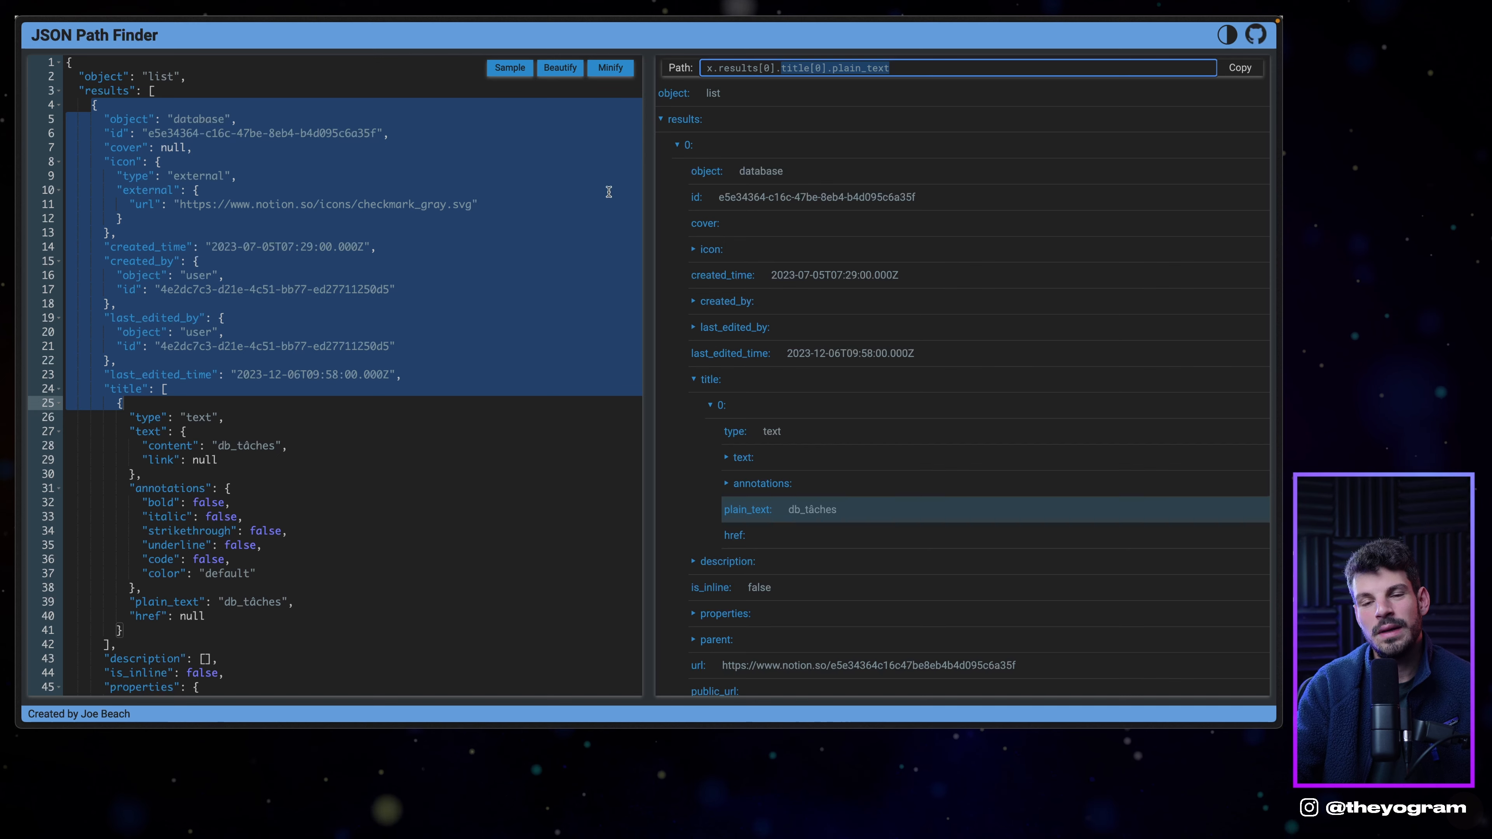
Switch to FlutterFlow and review the List Databases query on the HomePageCopy ListView, including the source of its token variable.
mouse_move(17, 400)
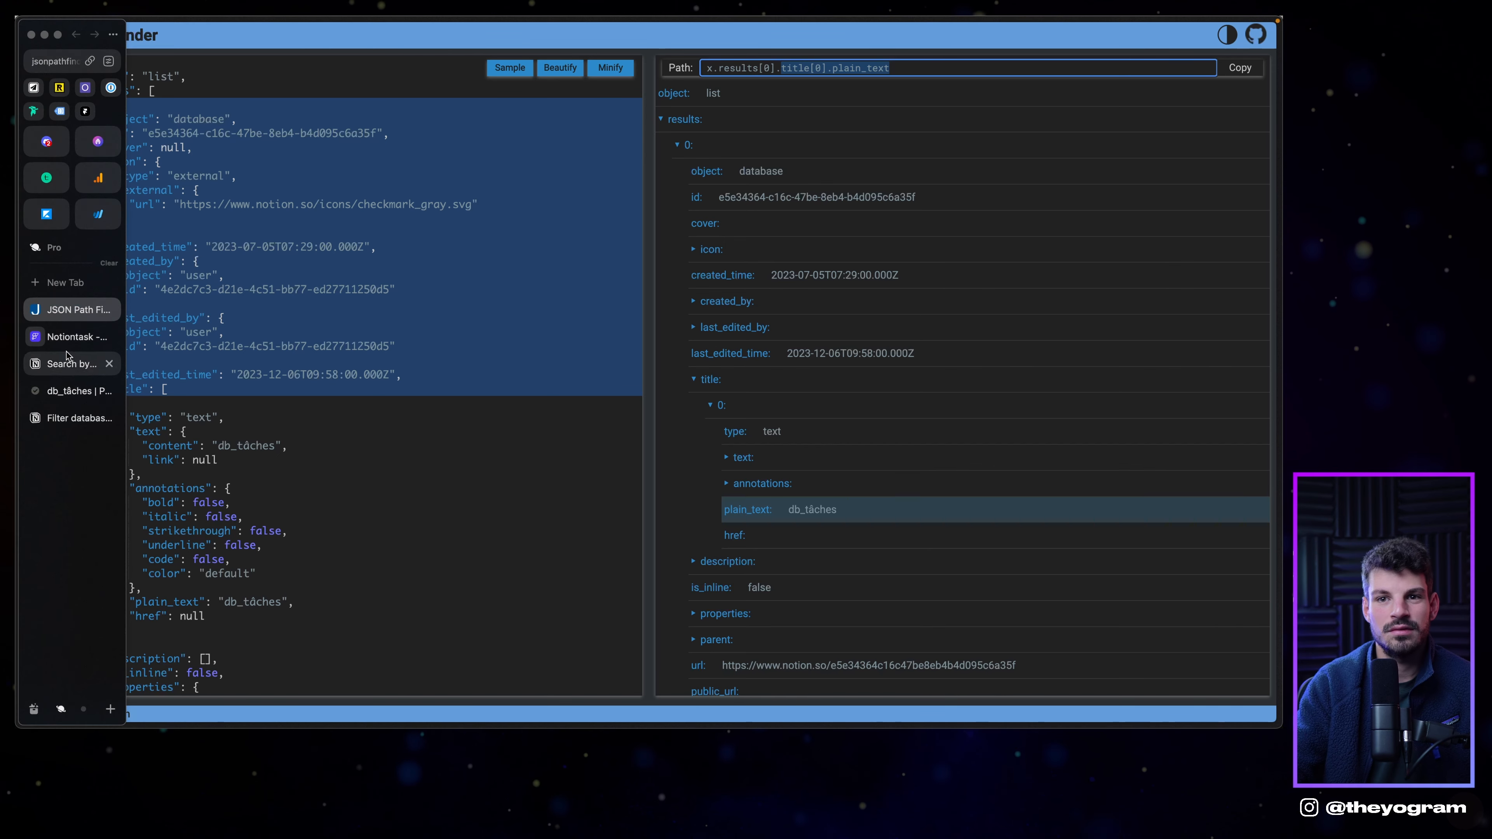
left_click(73, 336)
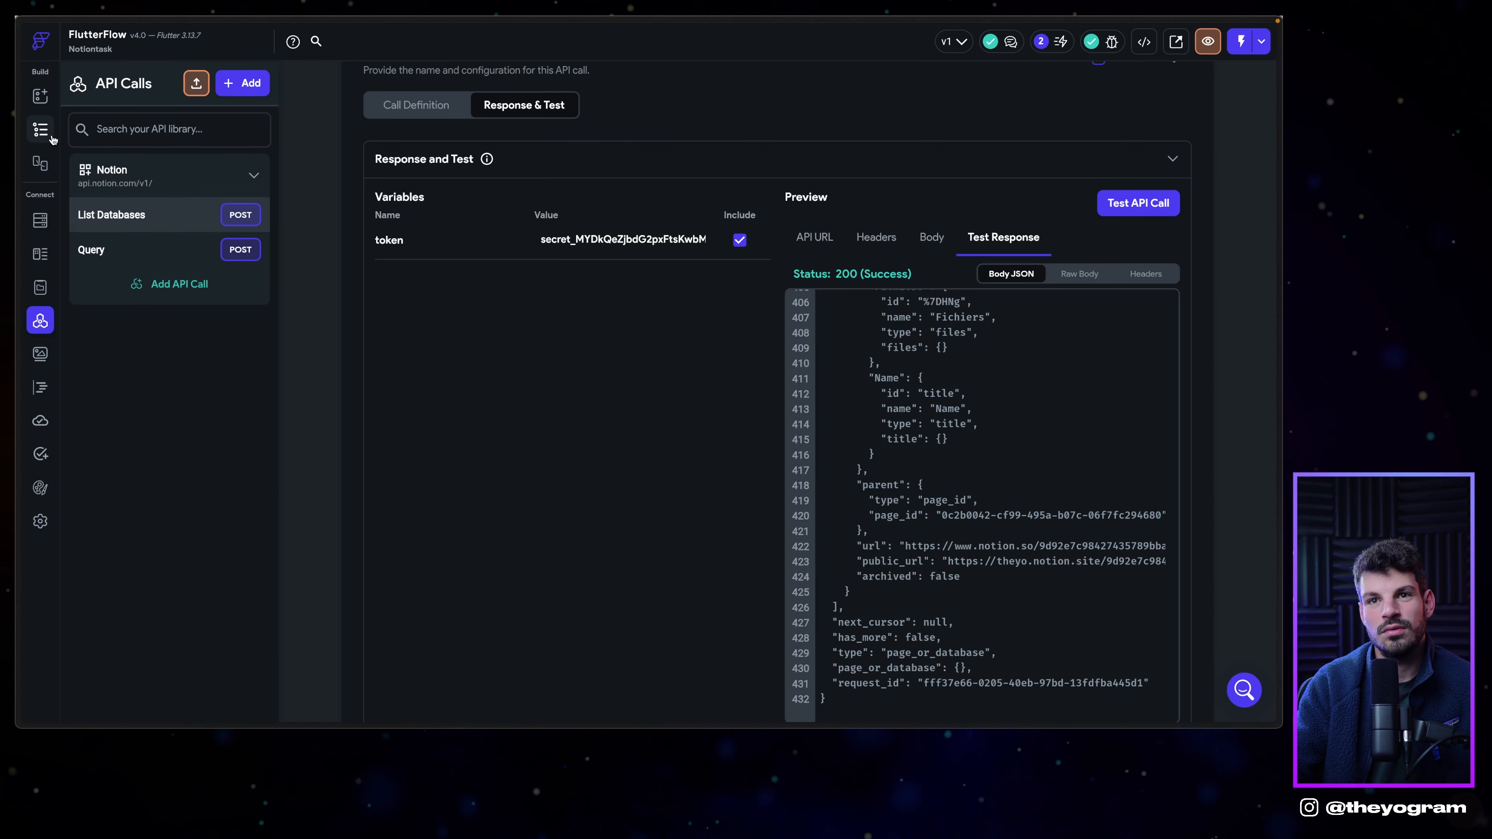
left_click(40, 130)
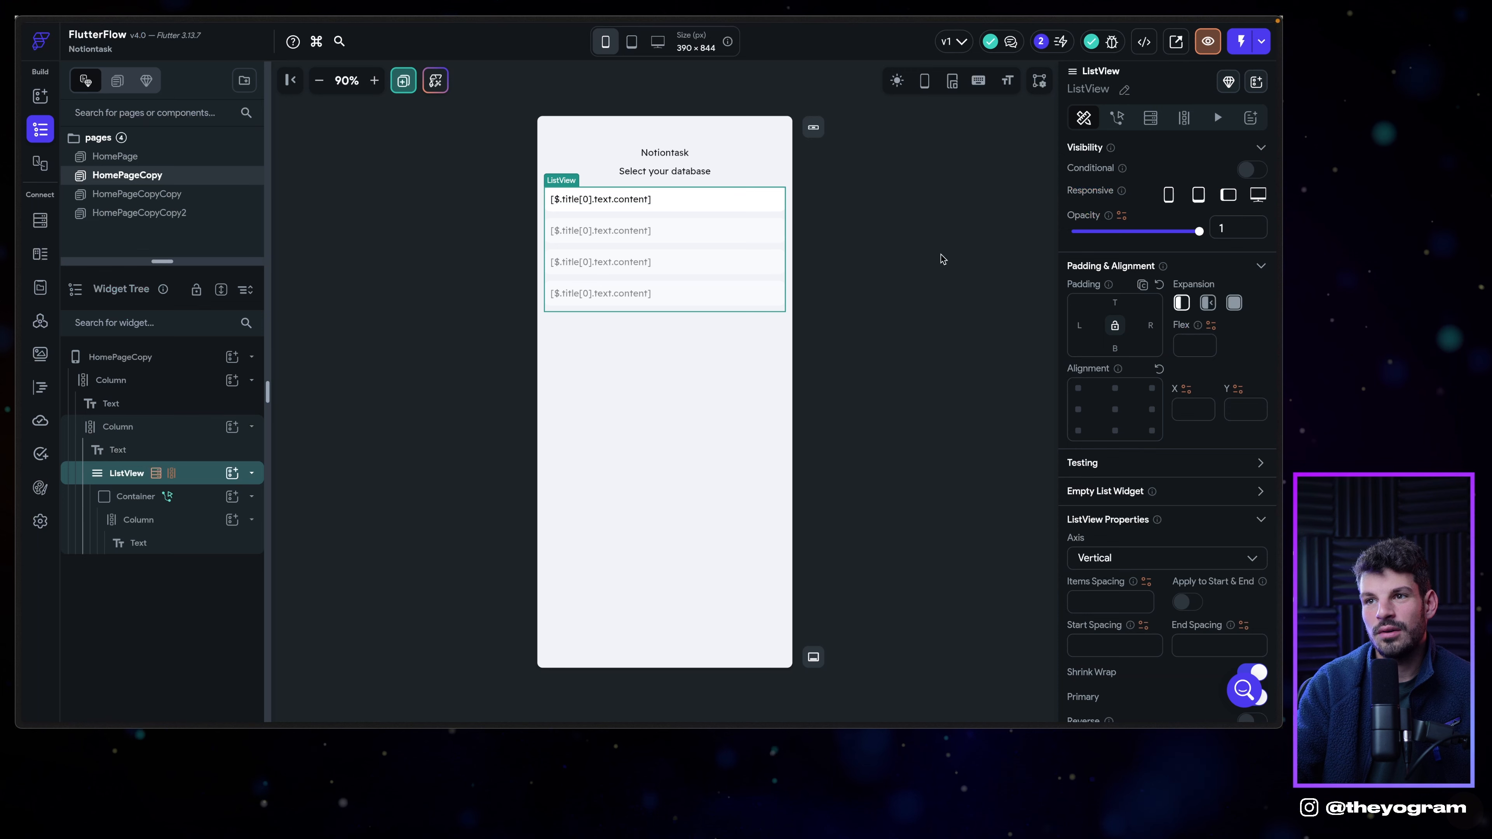
left_click(1150, 117)
left_click(1092, 187)
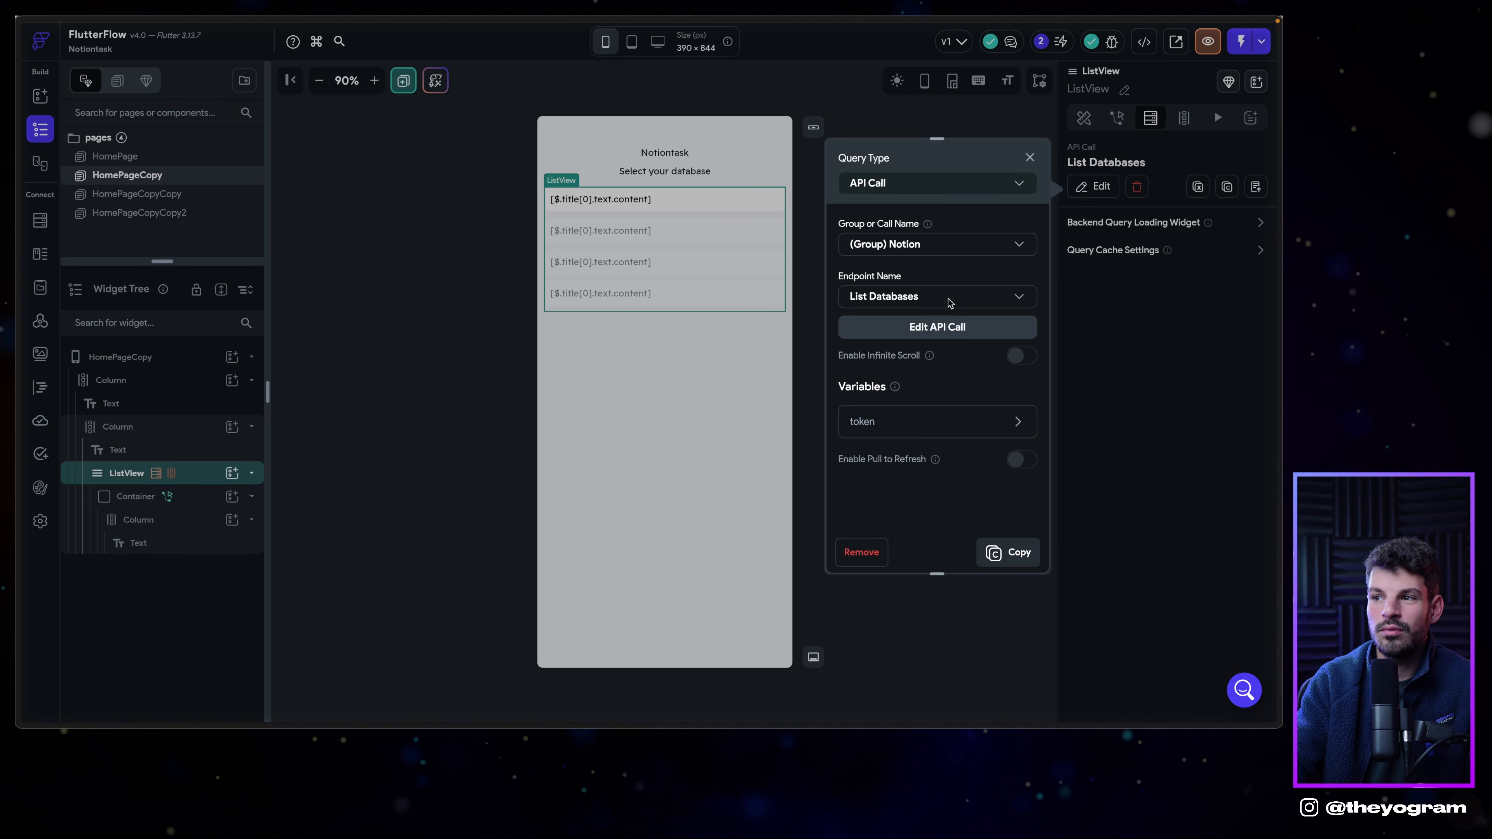
left_click(890, 425)
scroll(934, 455, "down", 2)
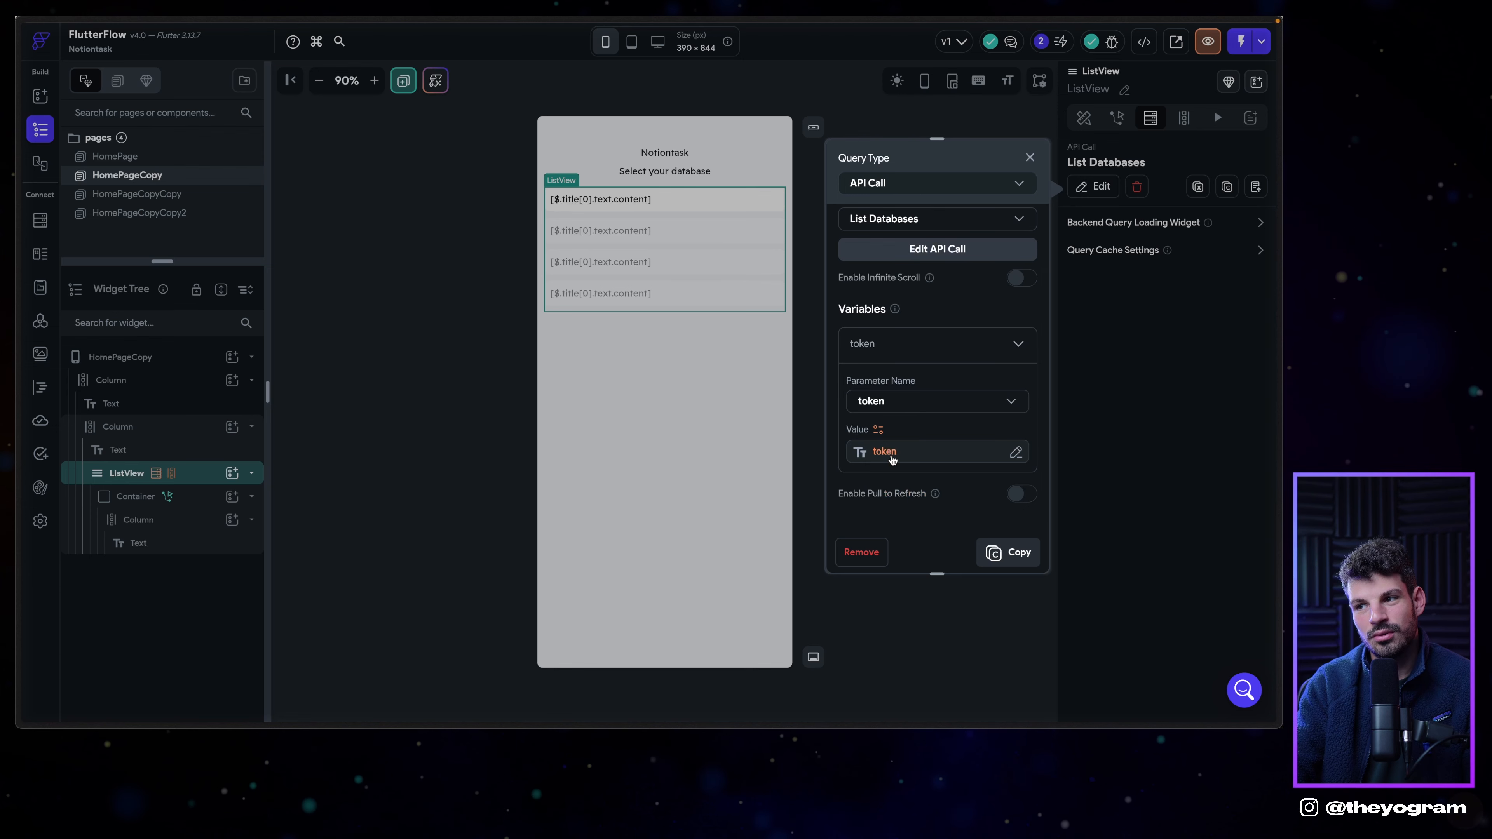
left_click(892, 459)
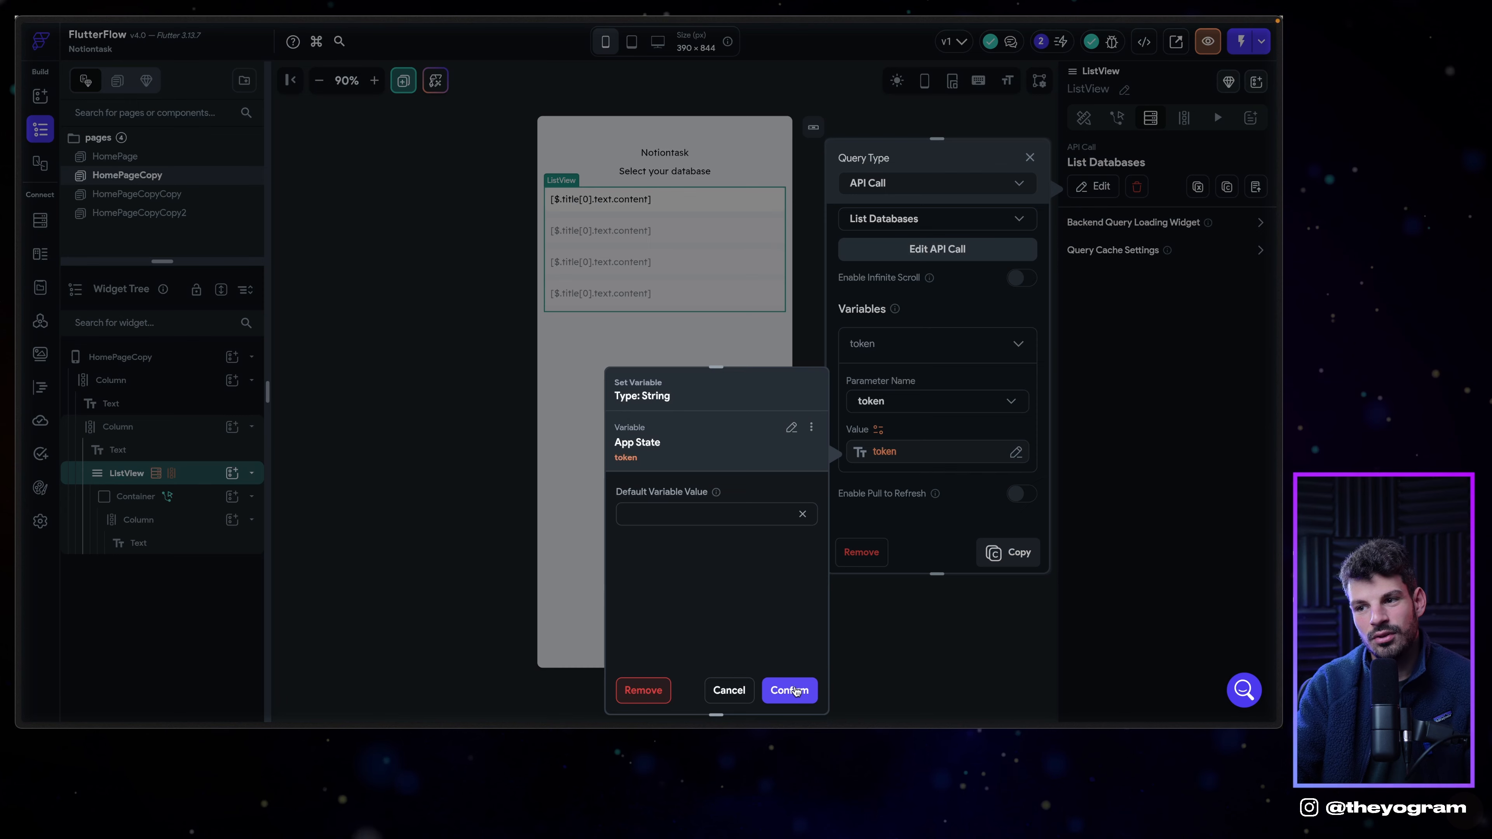
left_click(790, 691)
left_click(716, 510)
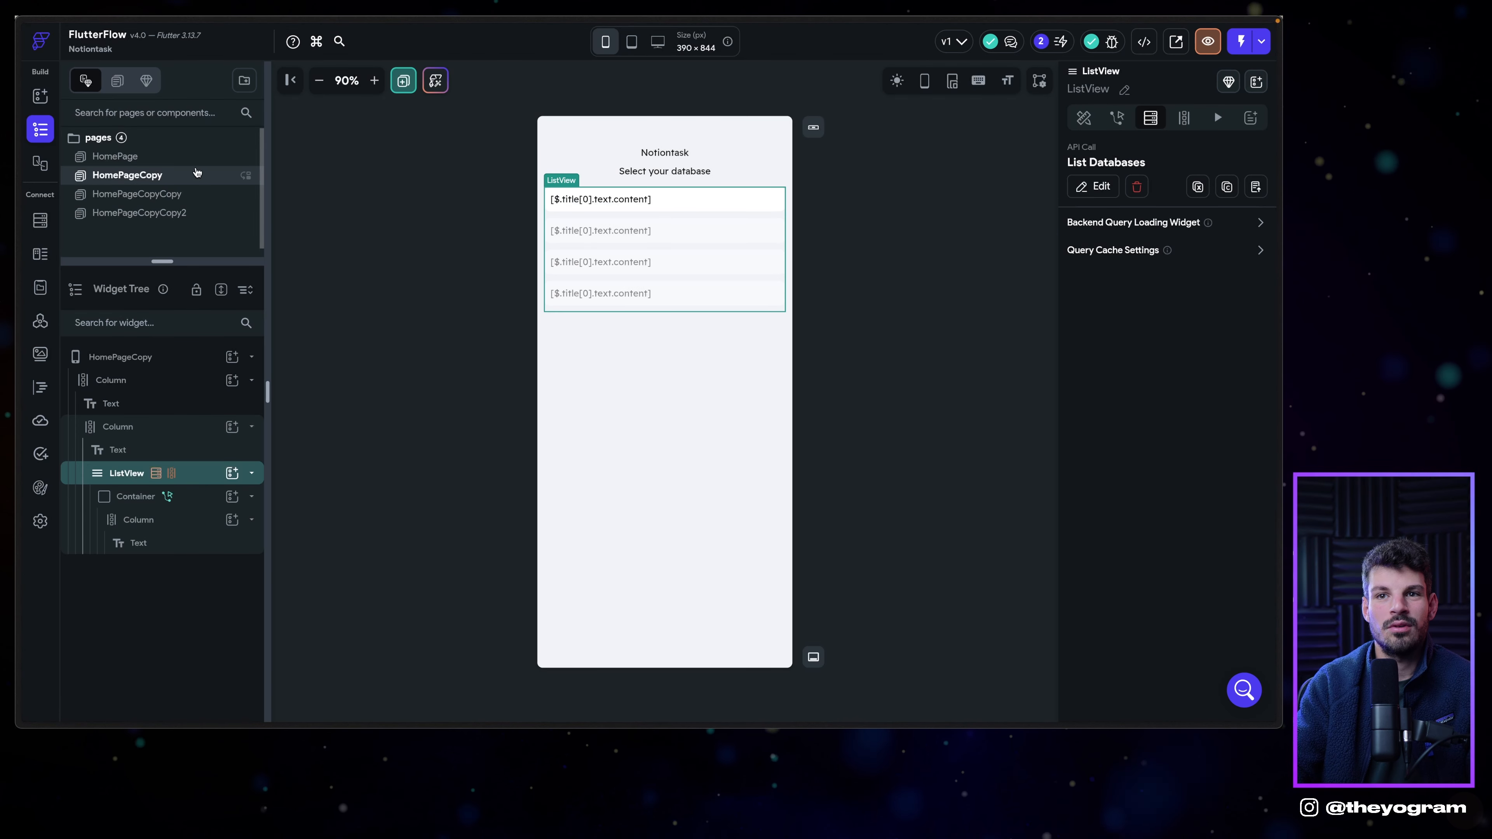
Open the action flow of the Verify button on HomePage and review its List Databases backend call and success condition.
left_click(156, 157)
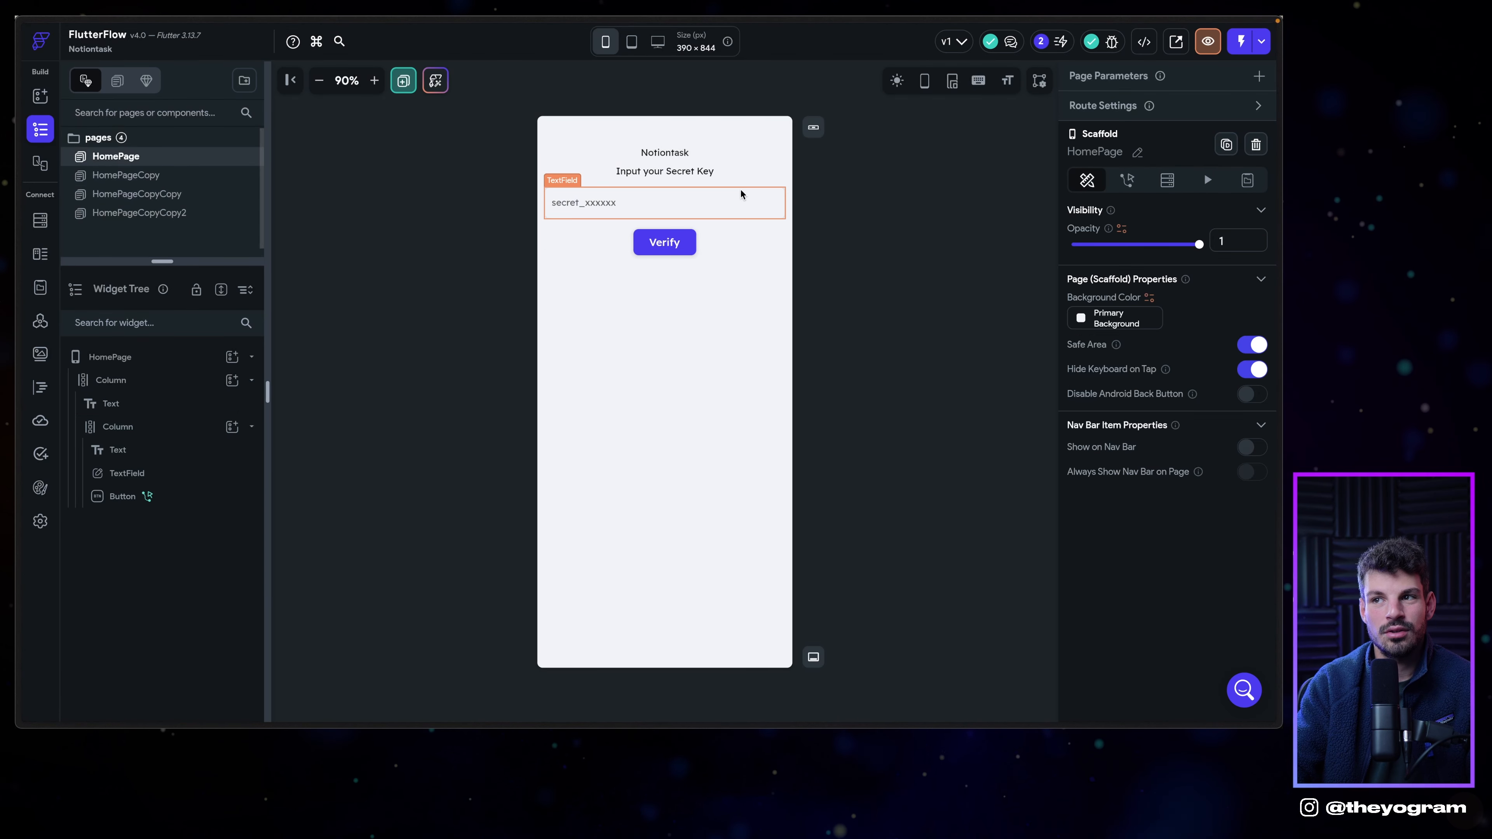
left_click(716, 201)
left_click(676, 240)
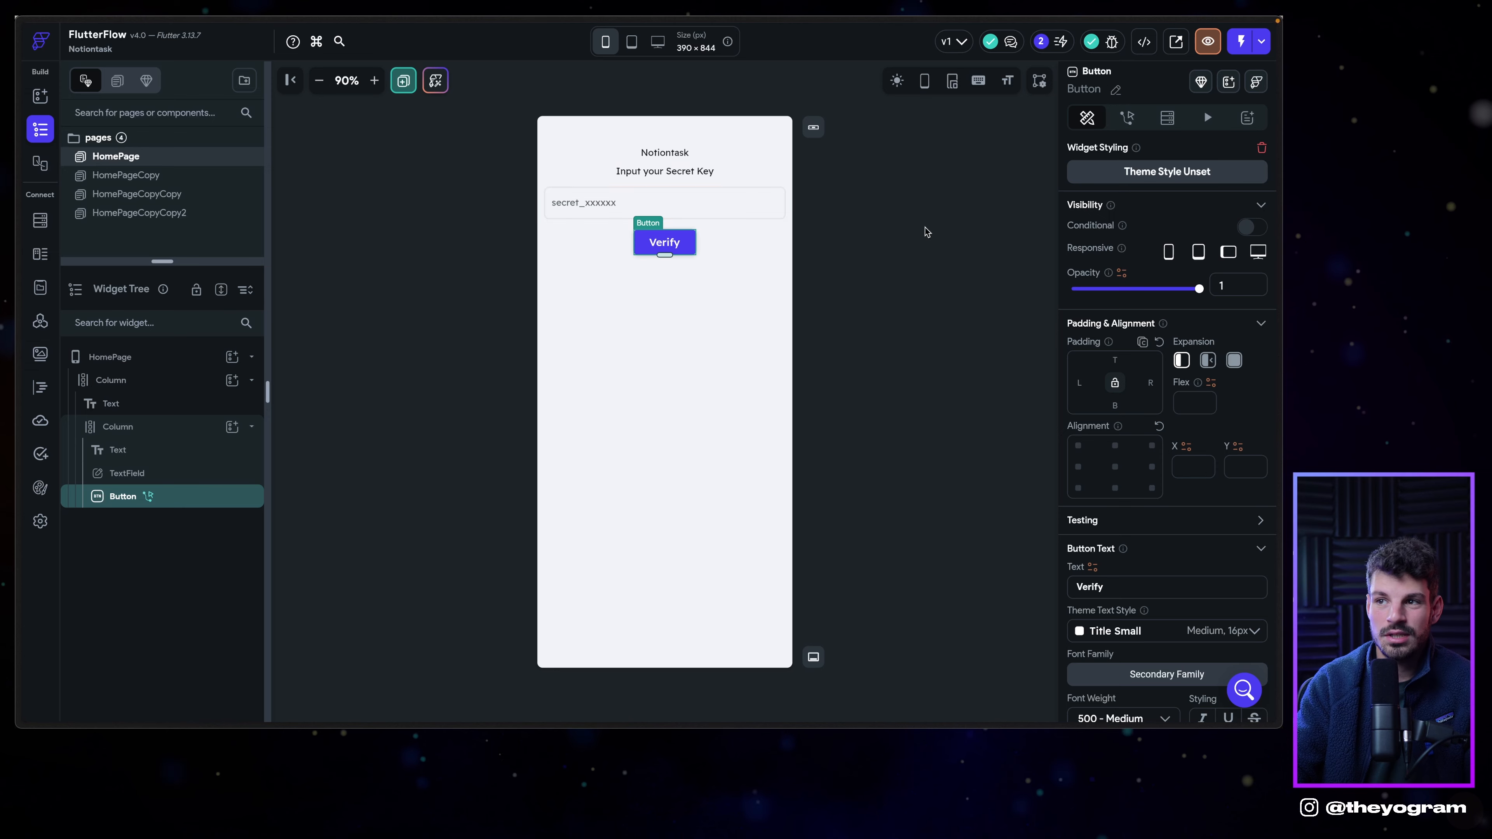
left_click(1129, 115)
left_click(1187, 199)
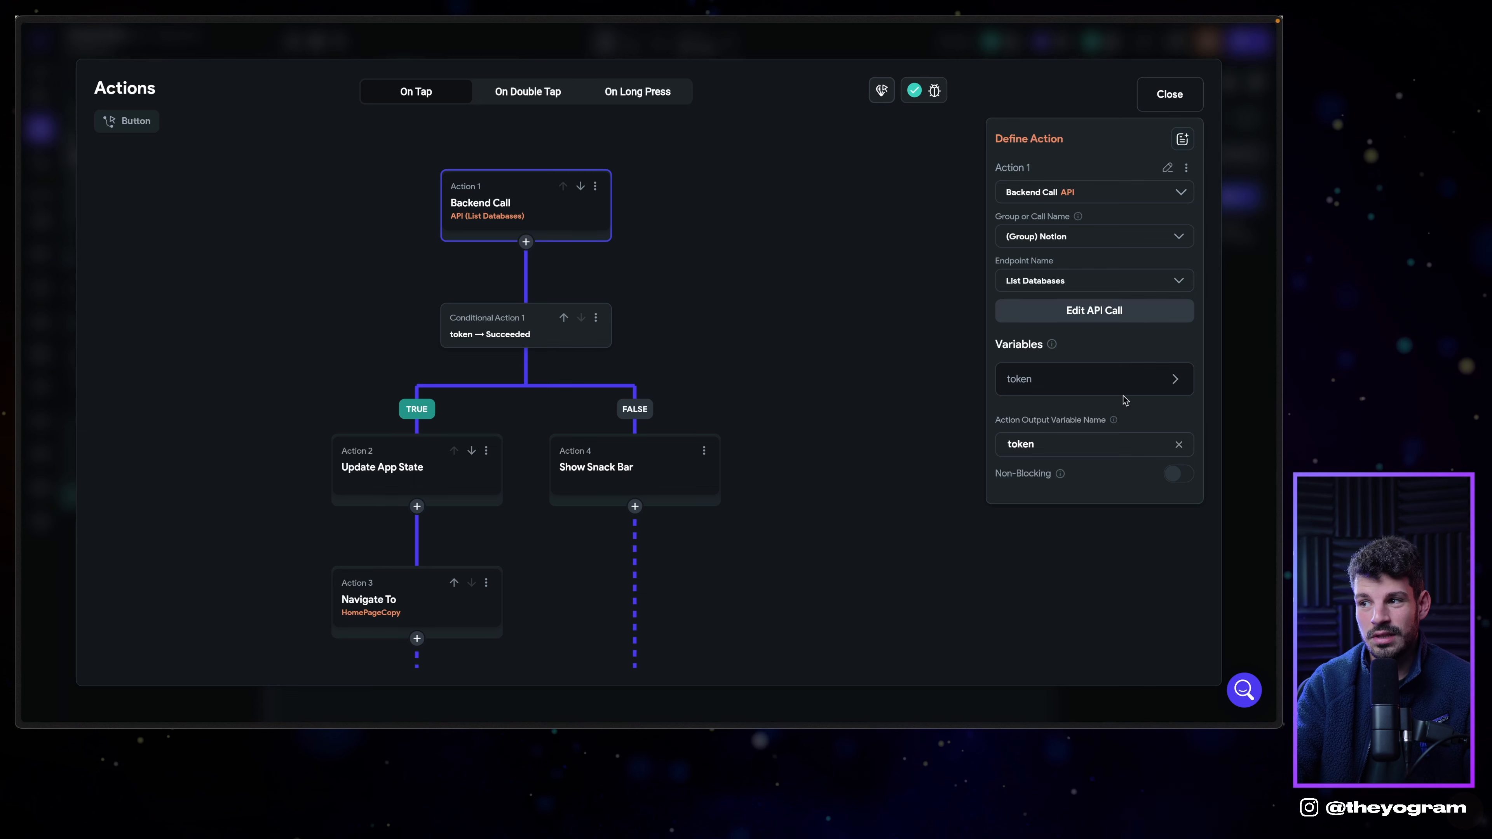
left_click(502, 340)
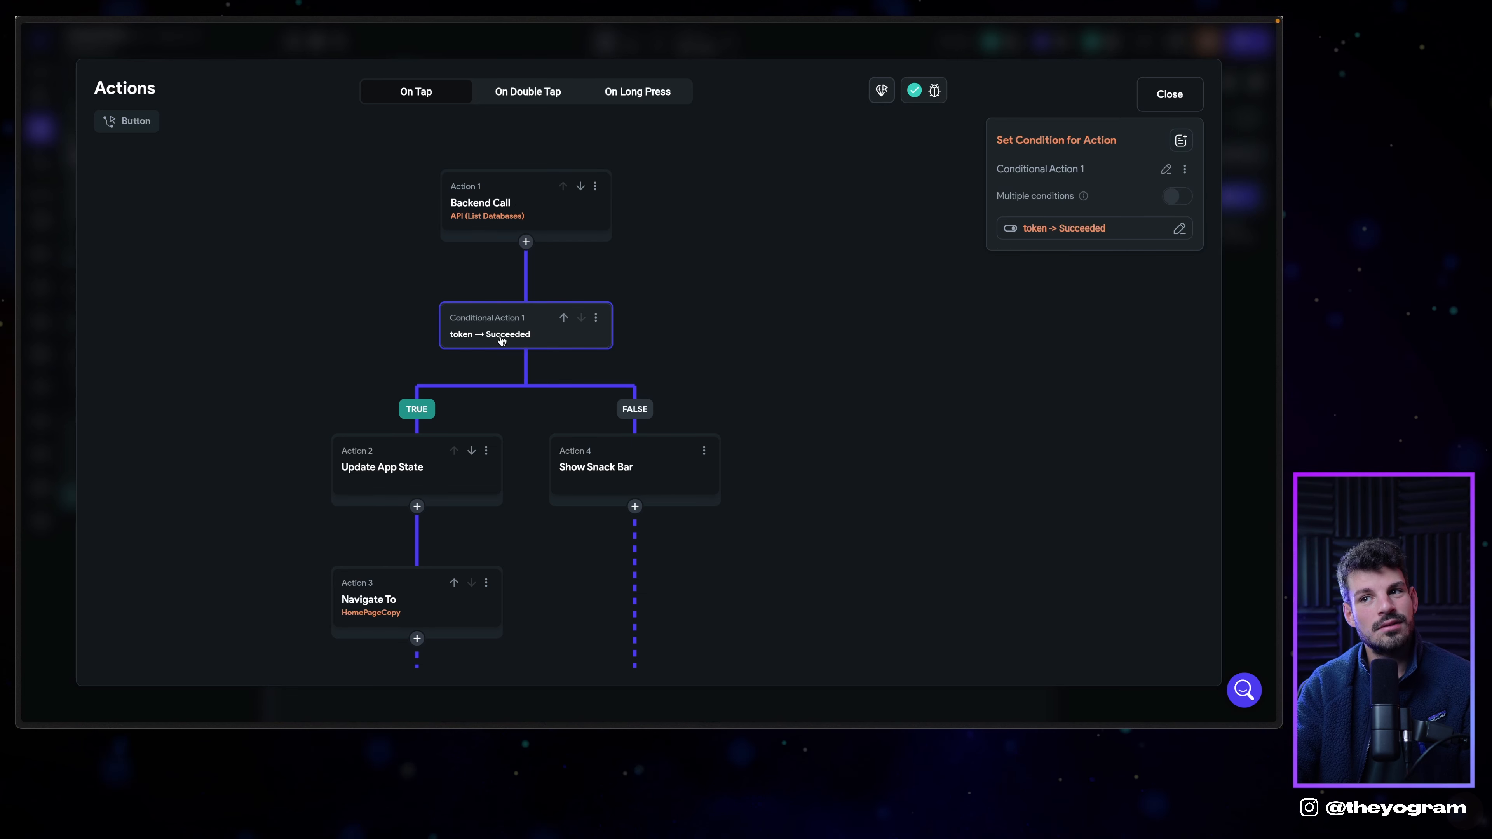
left_click(528, 227)
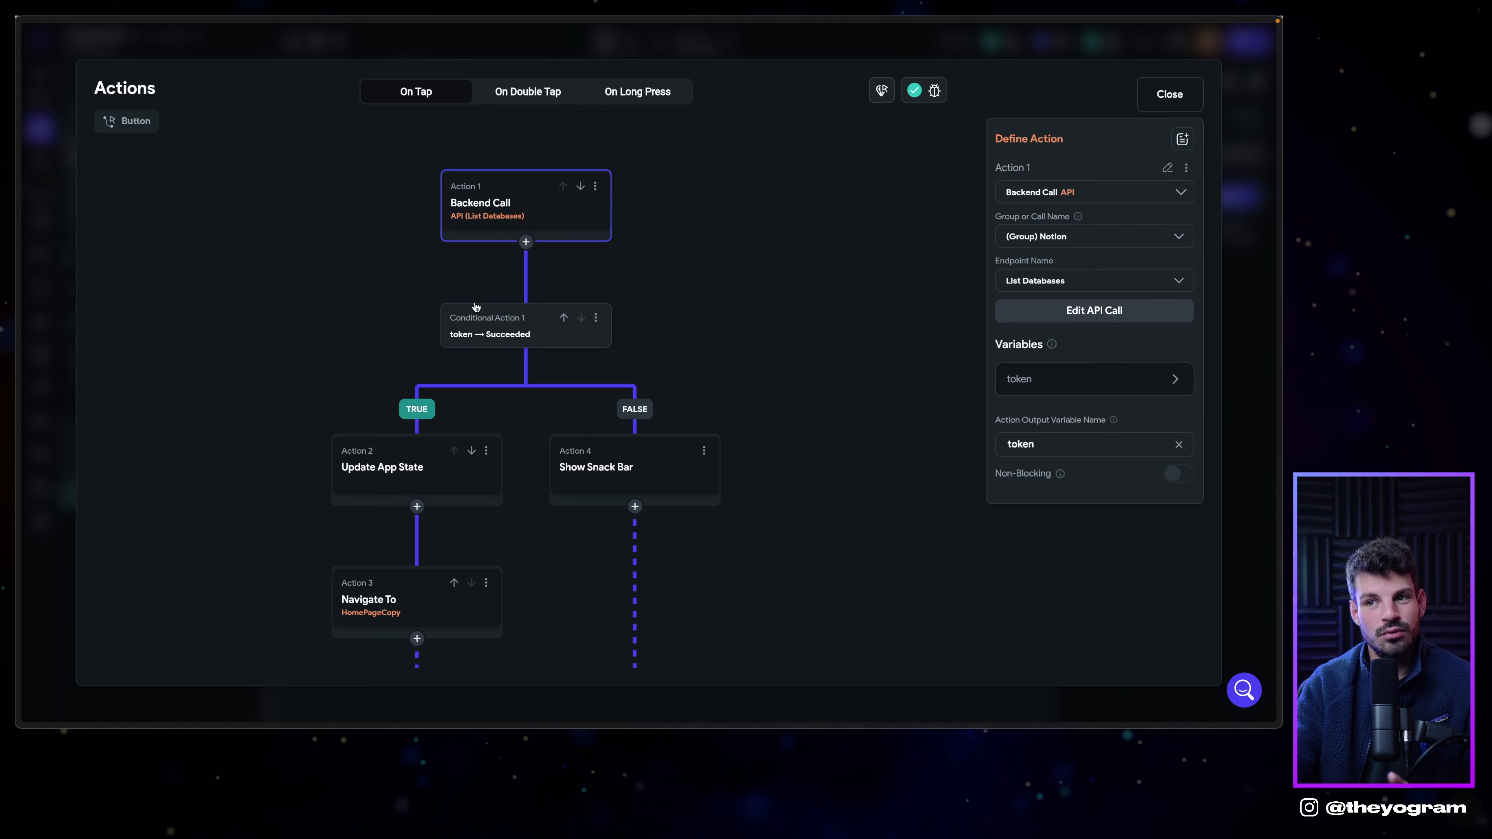
Set the token variable of the List Databases backend call to the TextField (secret_xxxxxx) widget state and close the action flow.
left_click(1018, 372)
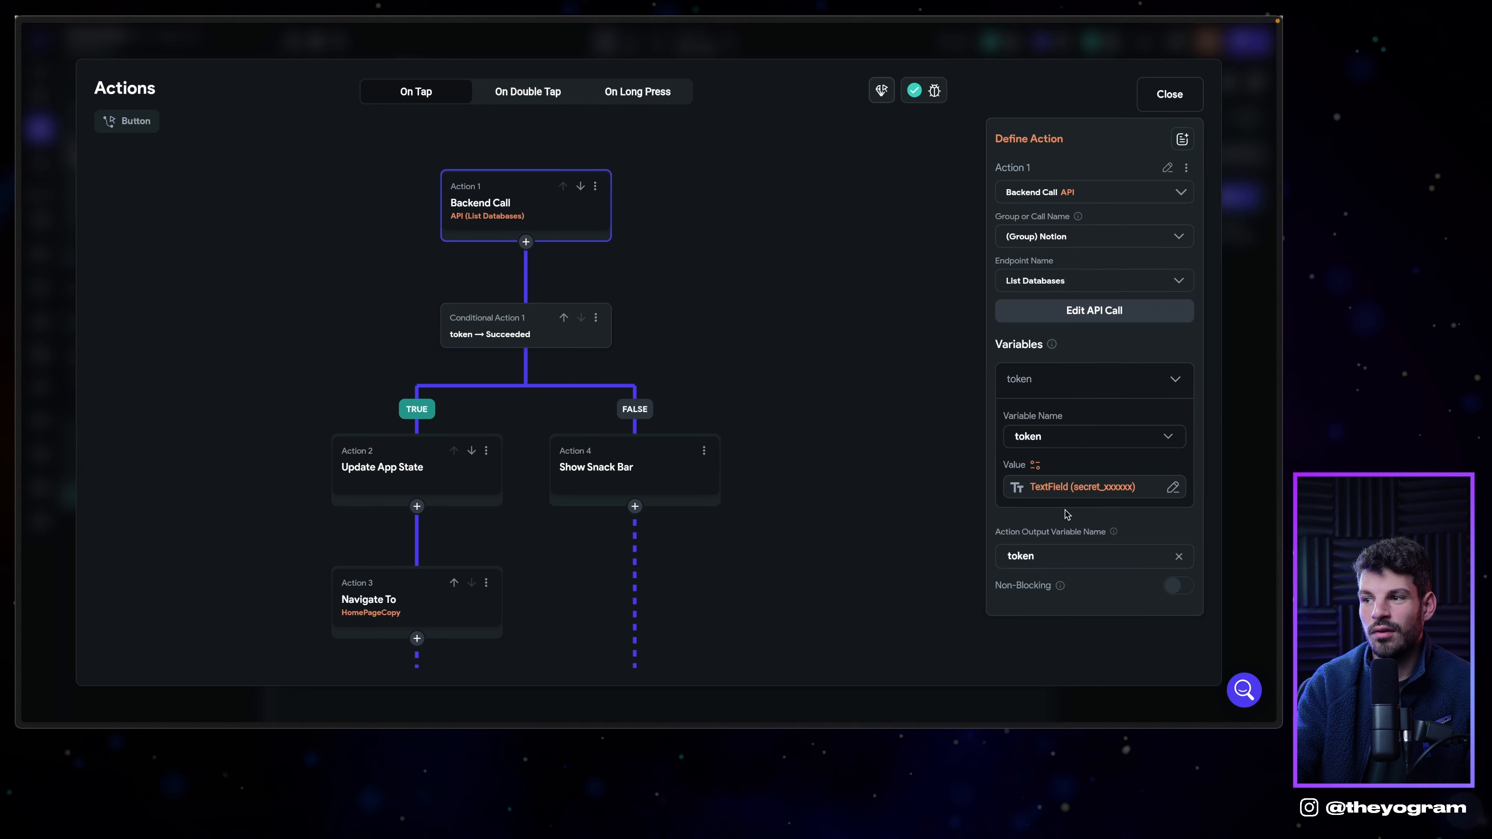
left_click(1061, 498)
left_click(852, 441)
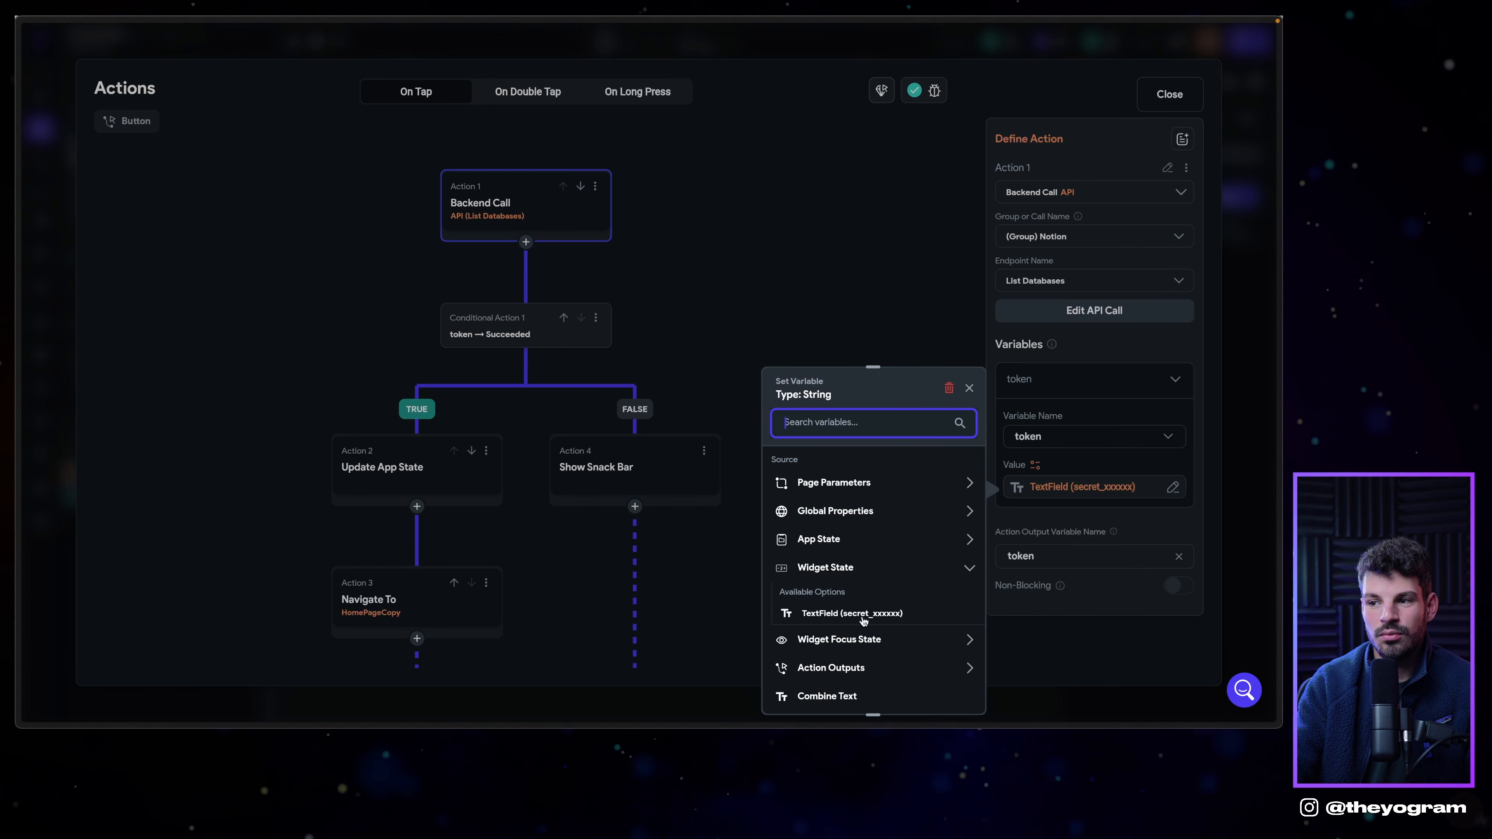
left_click(786, 616)
left_click(1138, 99)
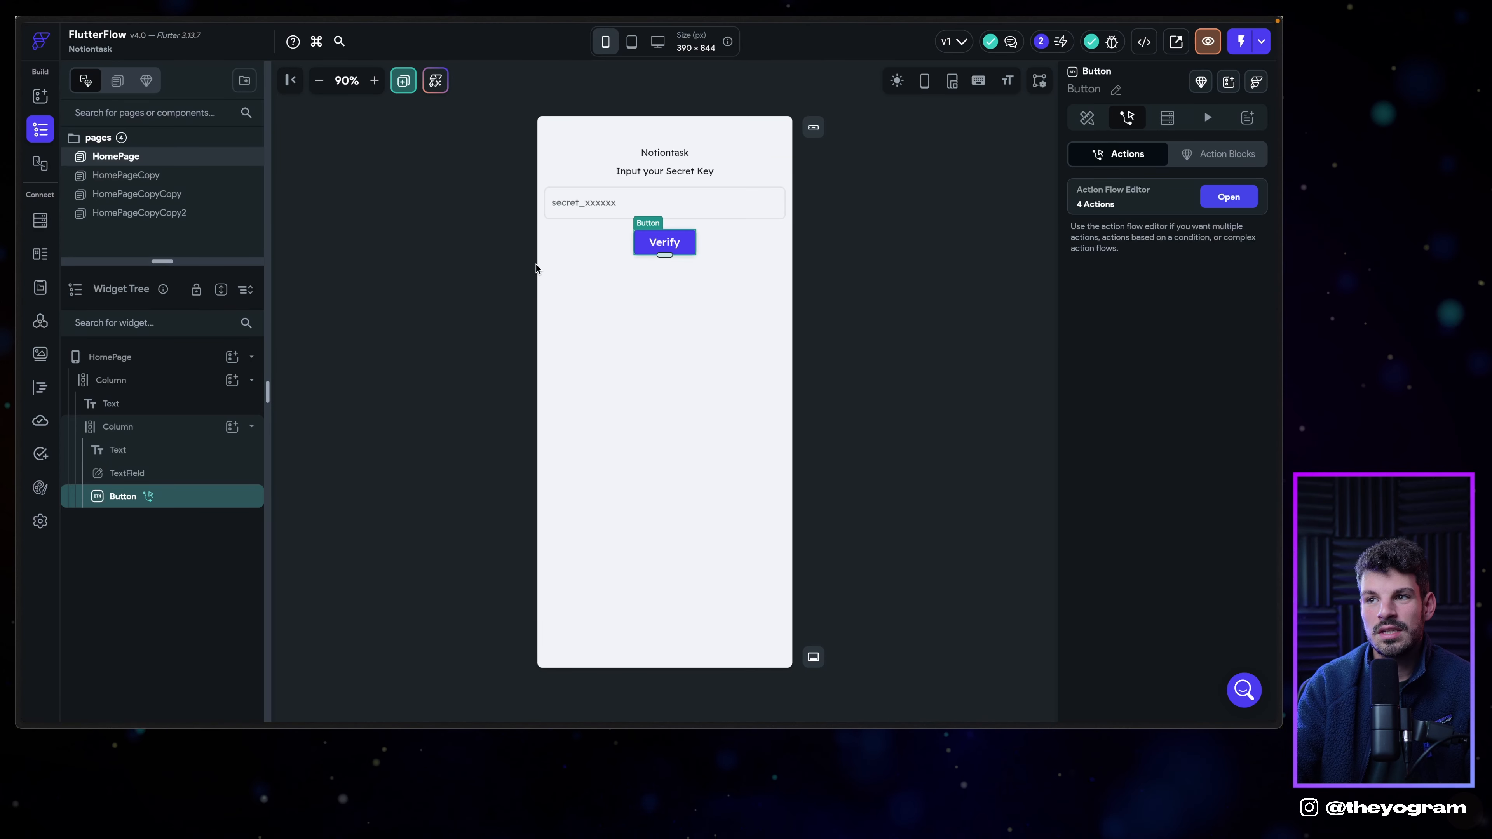
Reopen the Verify button's action flow and choose the secret key TextField's widget state again as the backend call's token value.
left_click(726, 198)
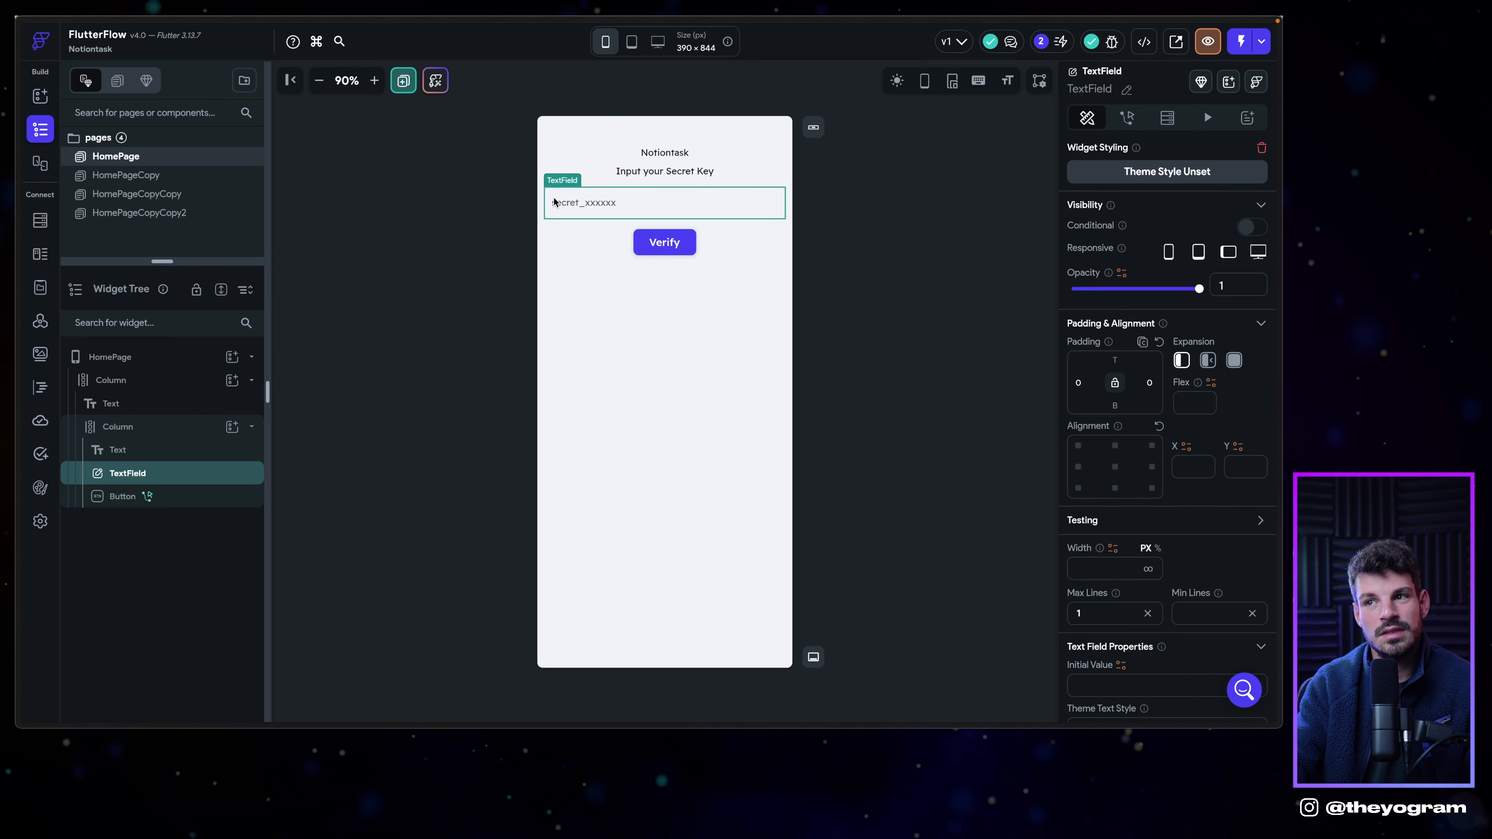
left_click(664, 242)
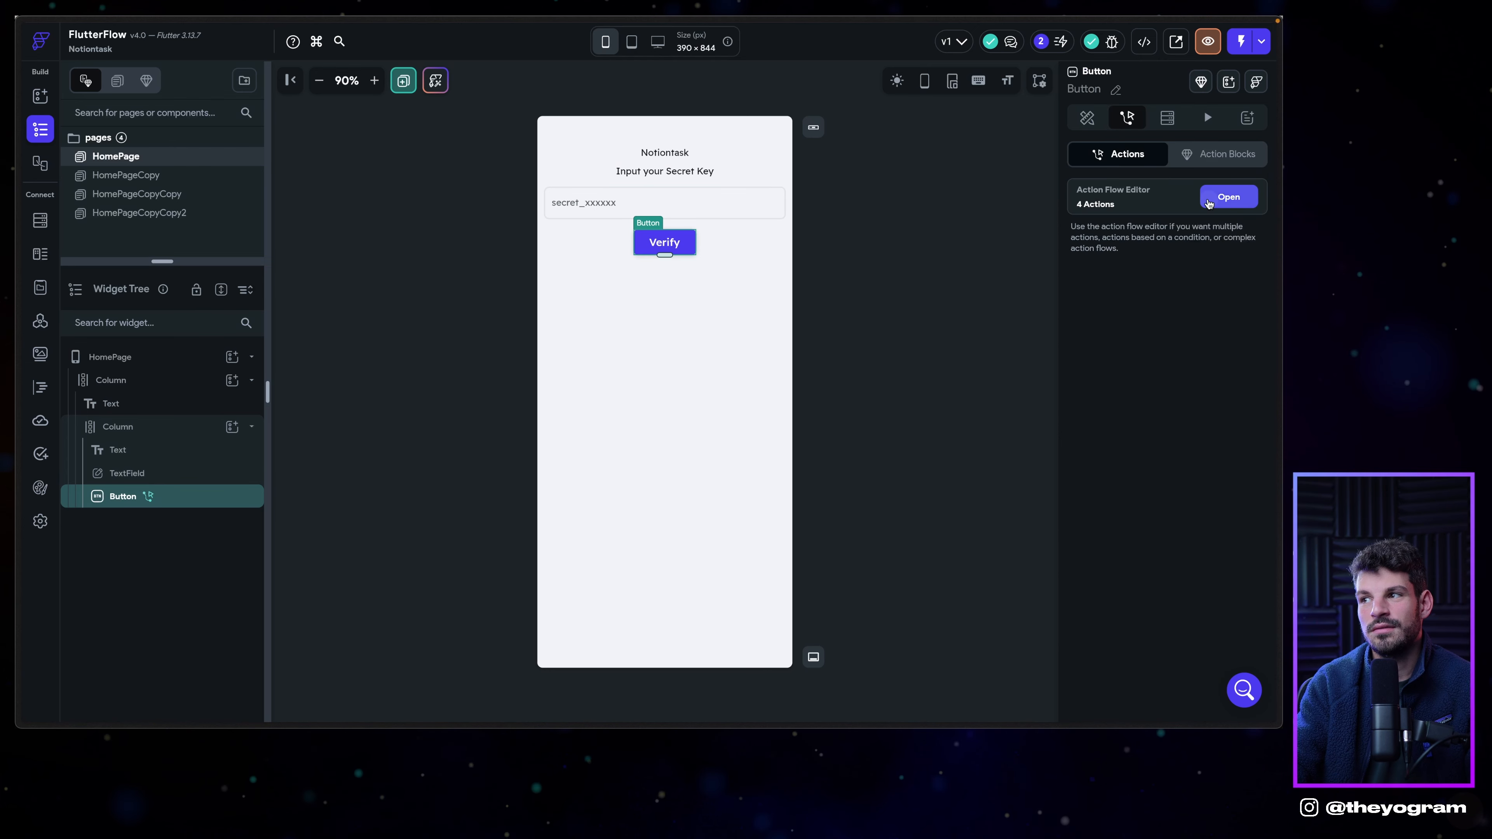
left_click(1228, 197)
left_click(1069, 379)
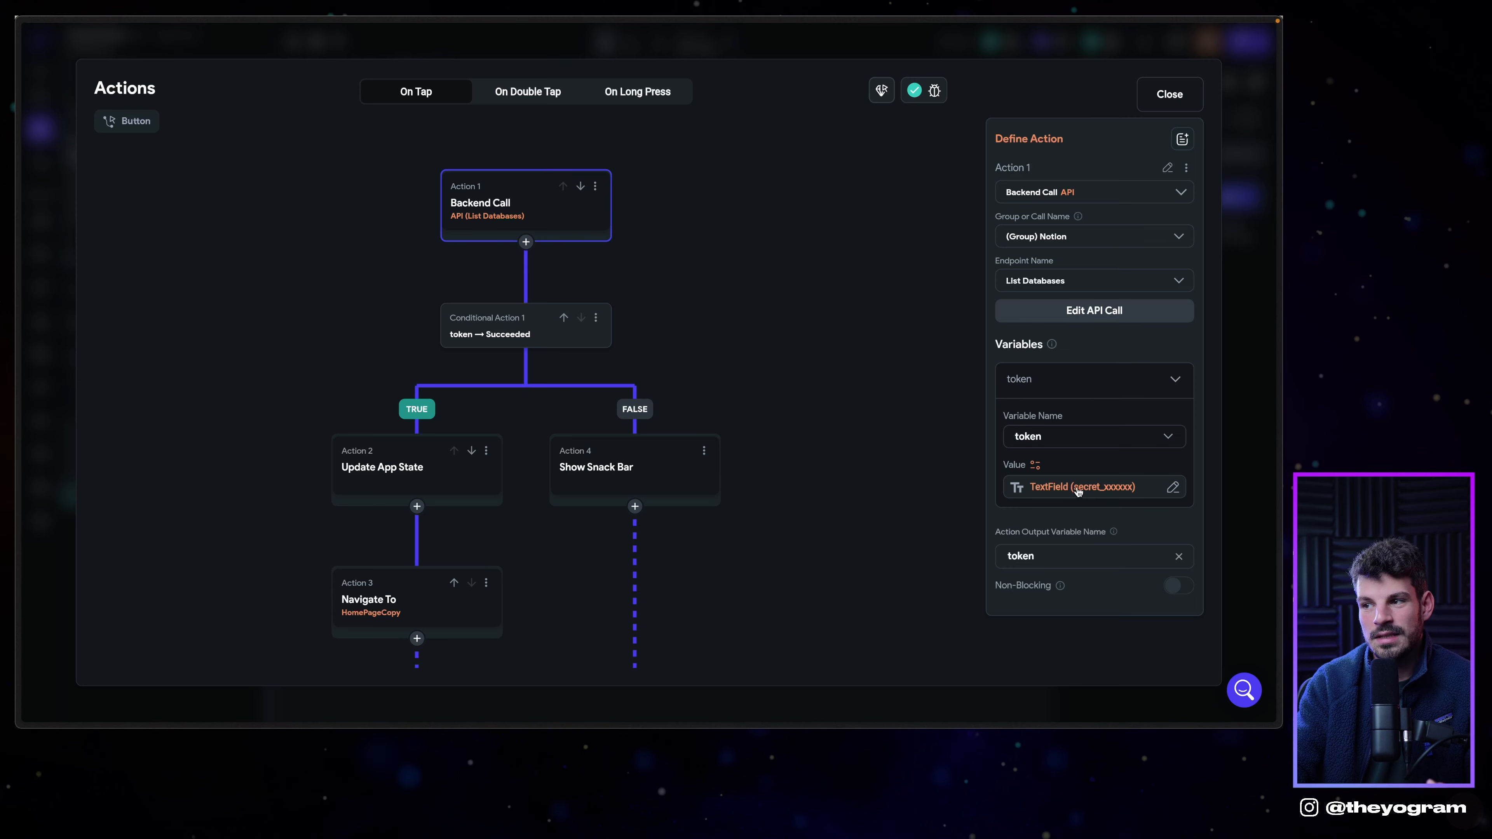
left_click(1078, 488)
left_click(930, 438)
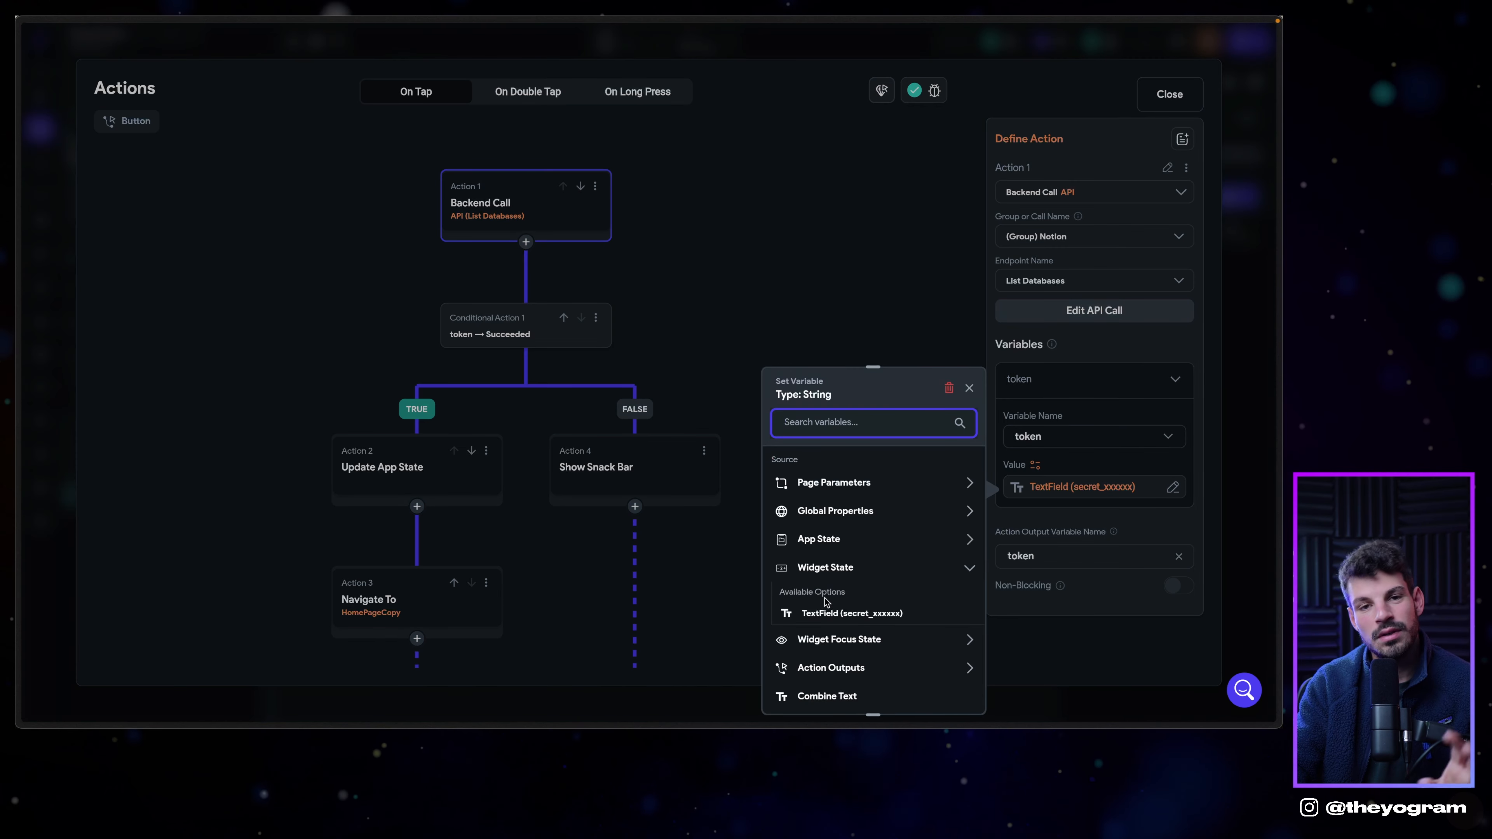
left_click(808, 615)
left_click(944, 688)
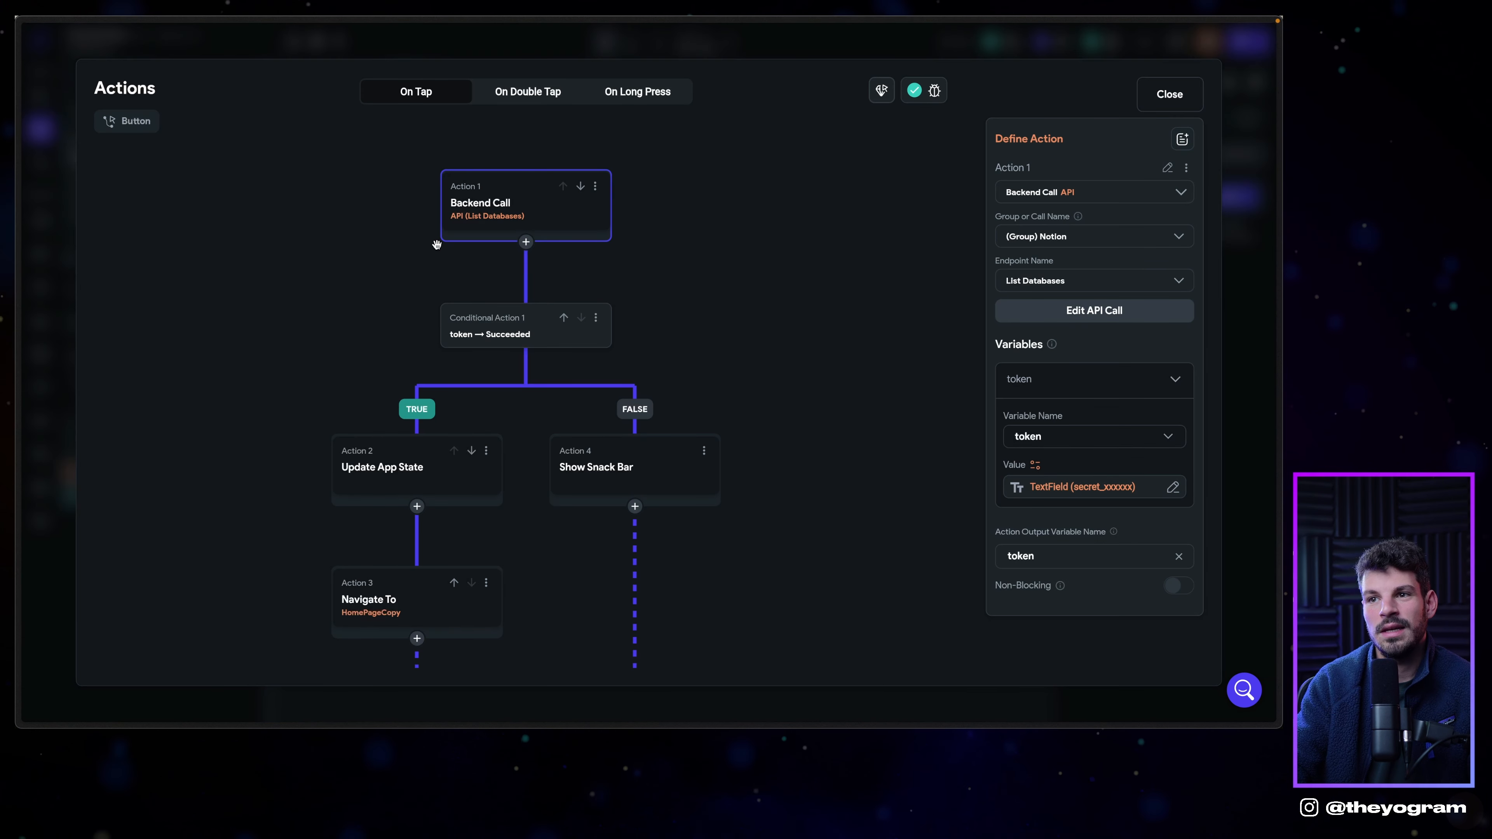
Inspect the conditional action's settings and the token variable of the List Databases backend call.
left_click(572, 329)
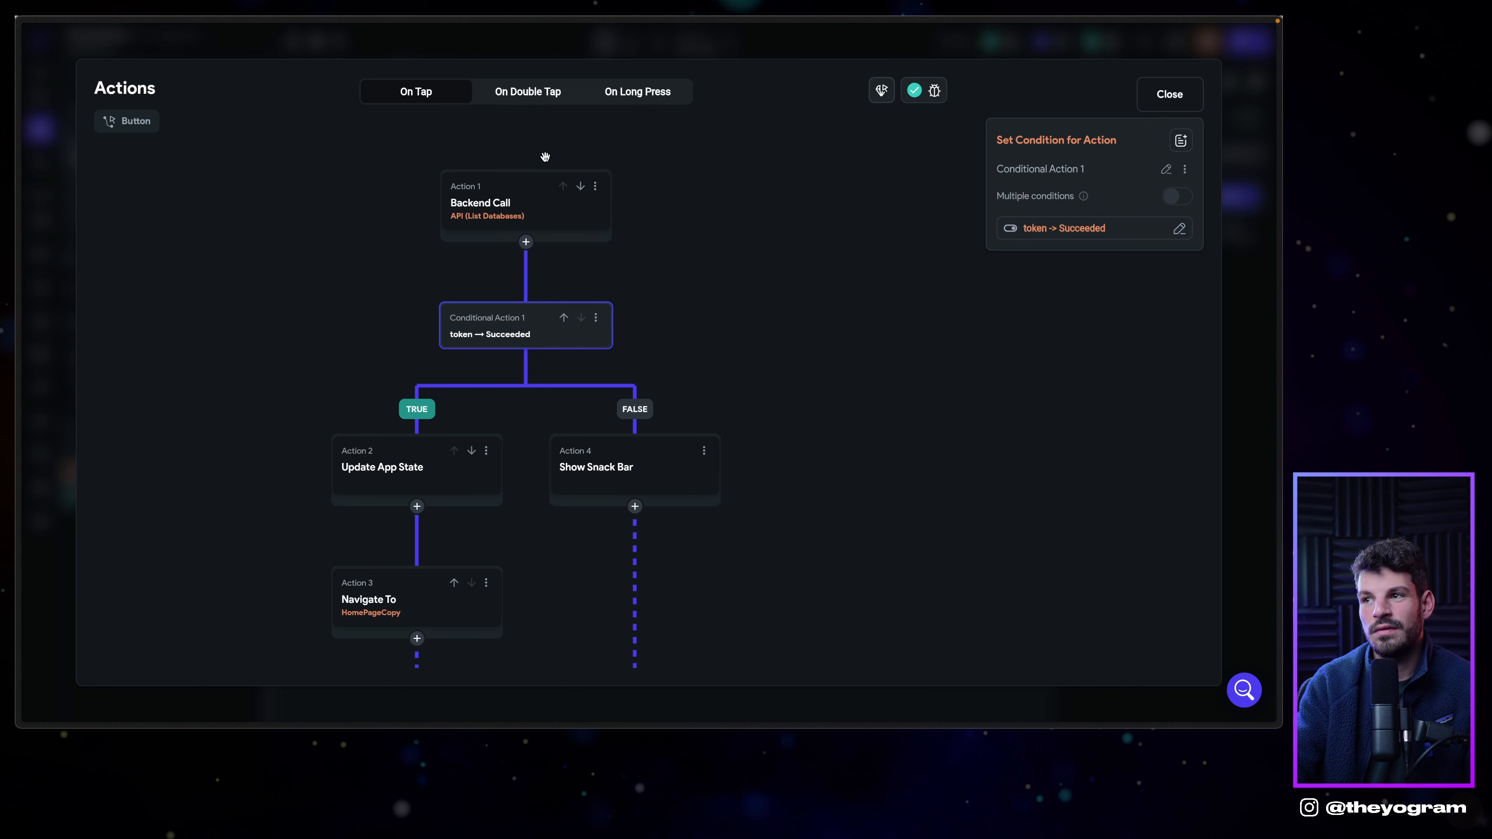
left_click(512, 202)
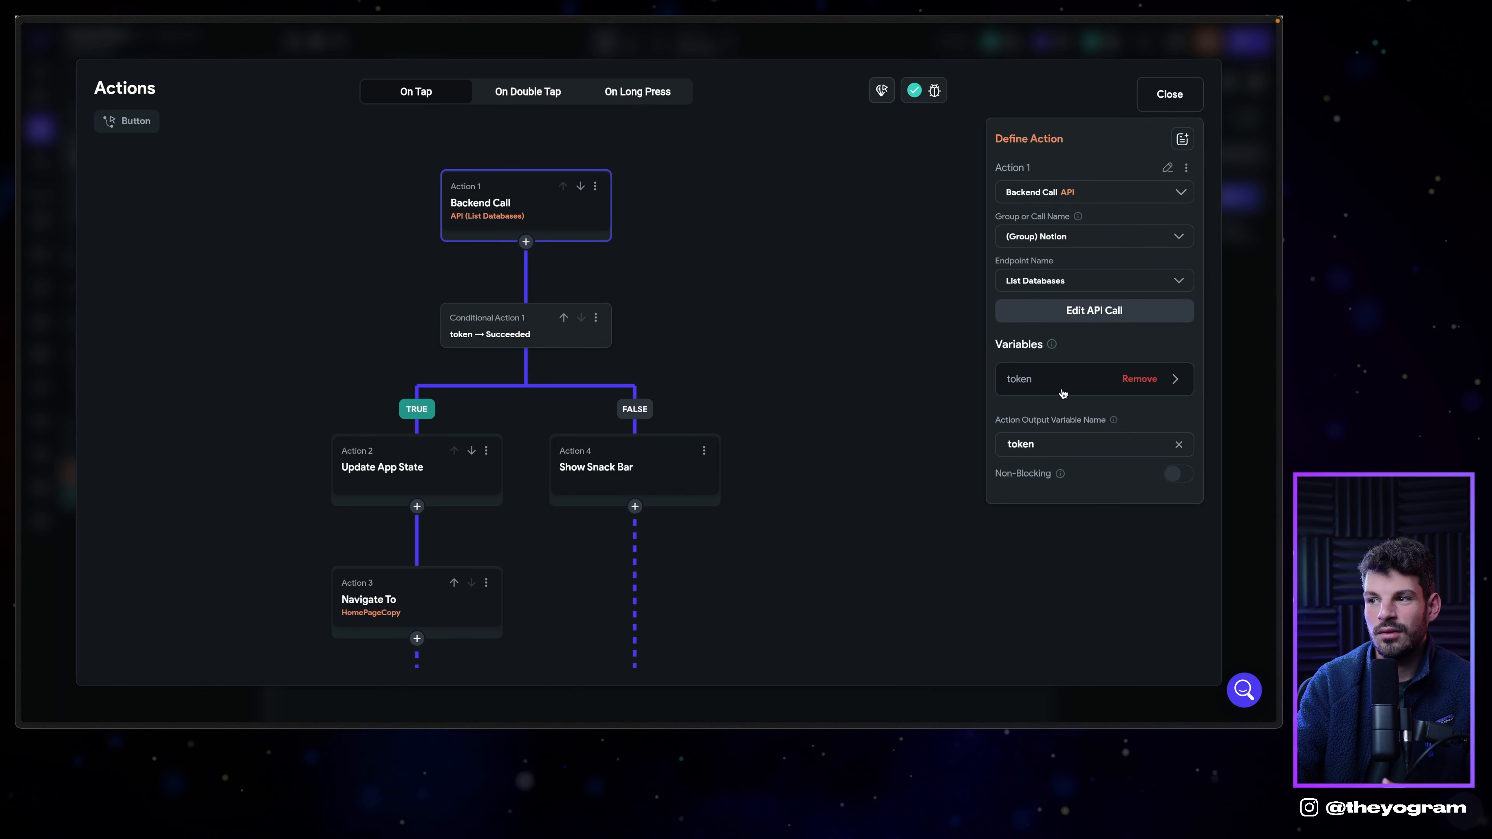
left_click(1044, 382)
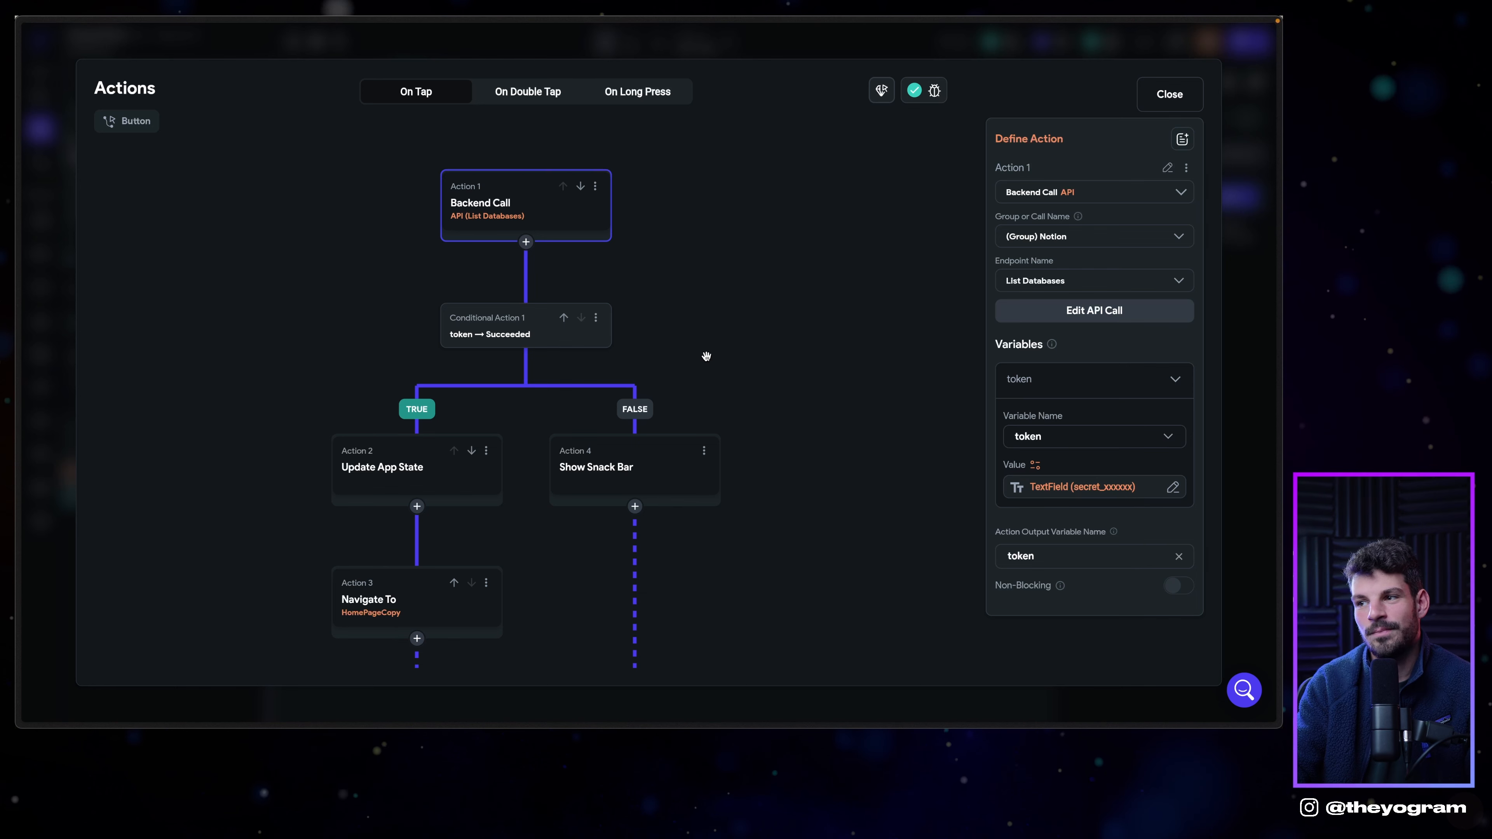
Set the conditional action to check the token action output with the API response option Succeeded.
left_click(572, 334)
left_click(1108, 230)
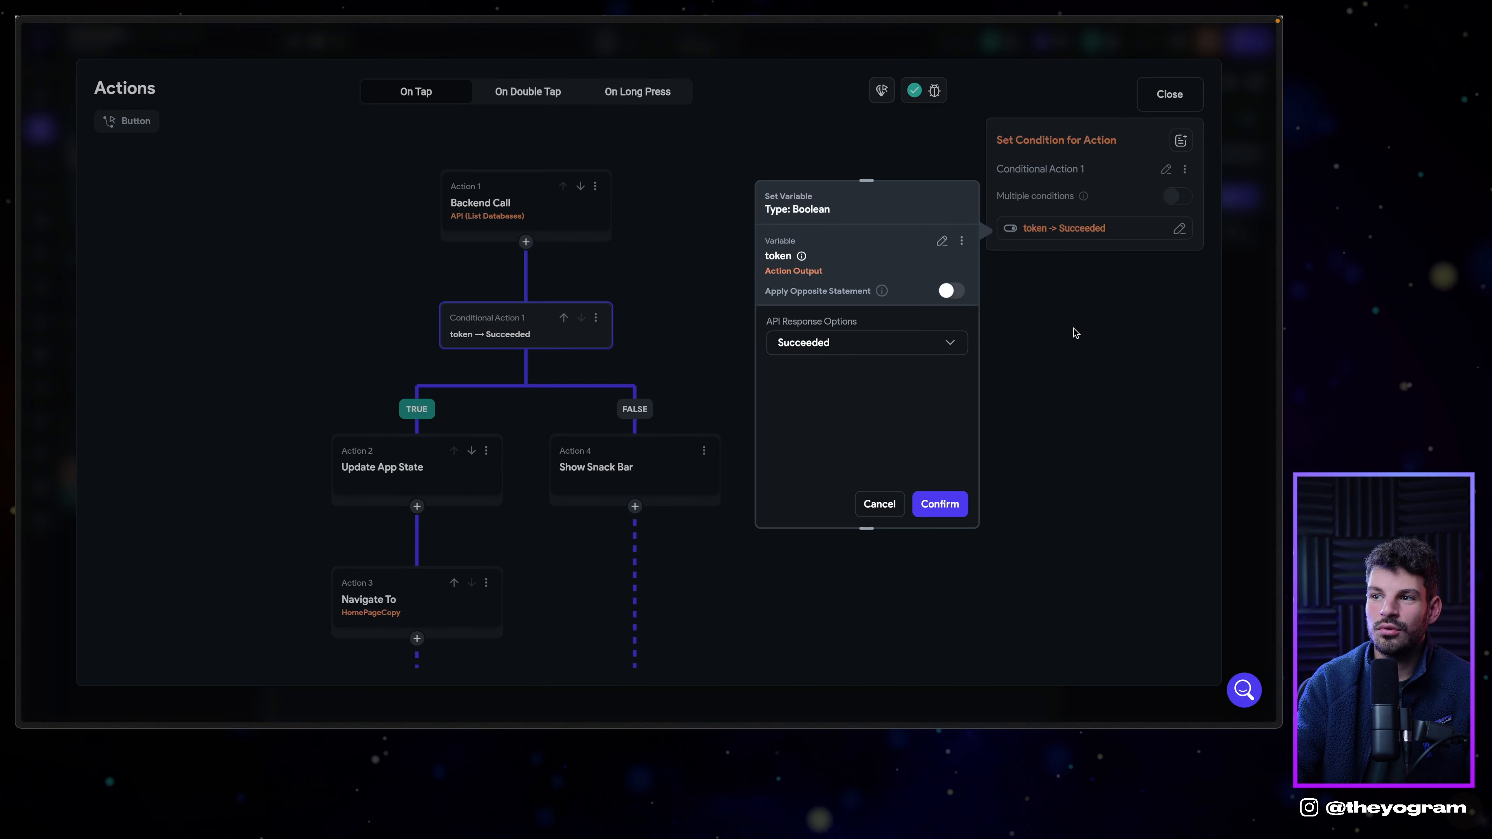
left_click(917, 343)
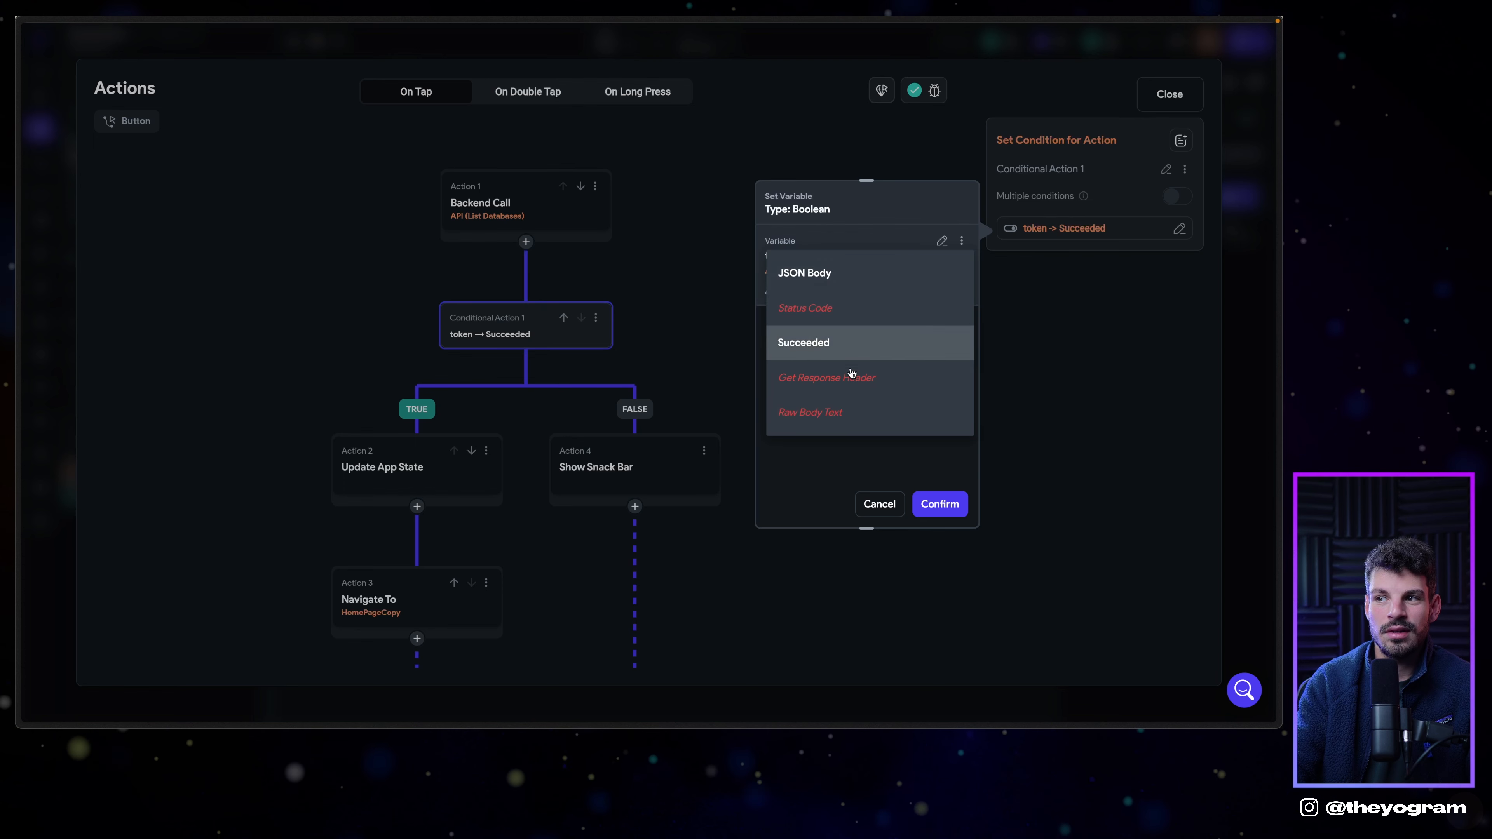
left_click(821, 344)
left_click(940, 503)
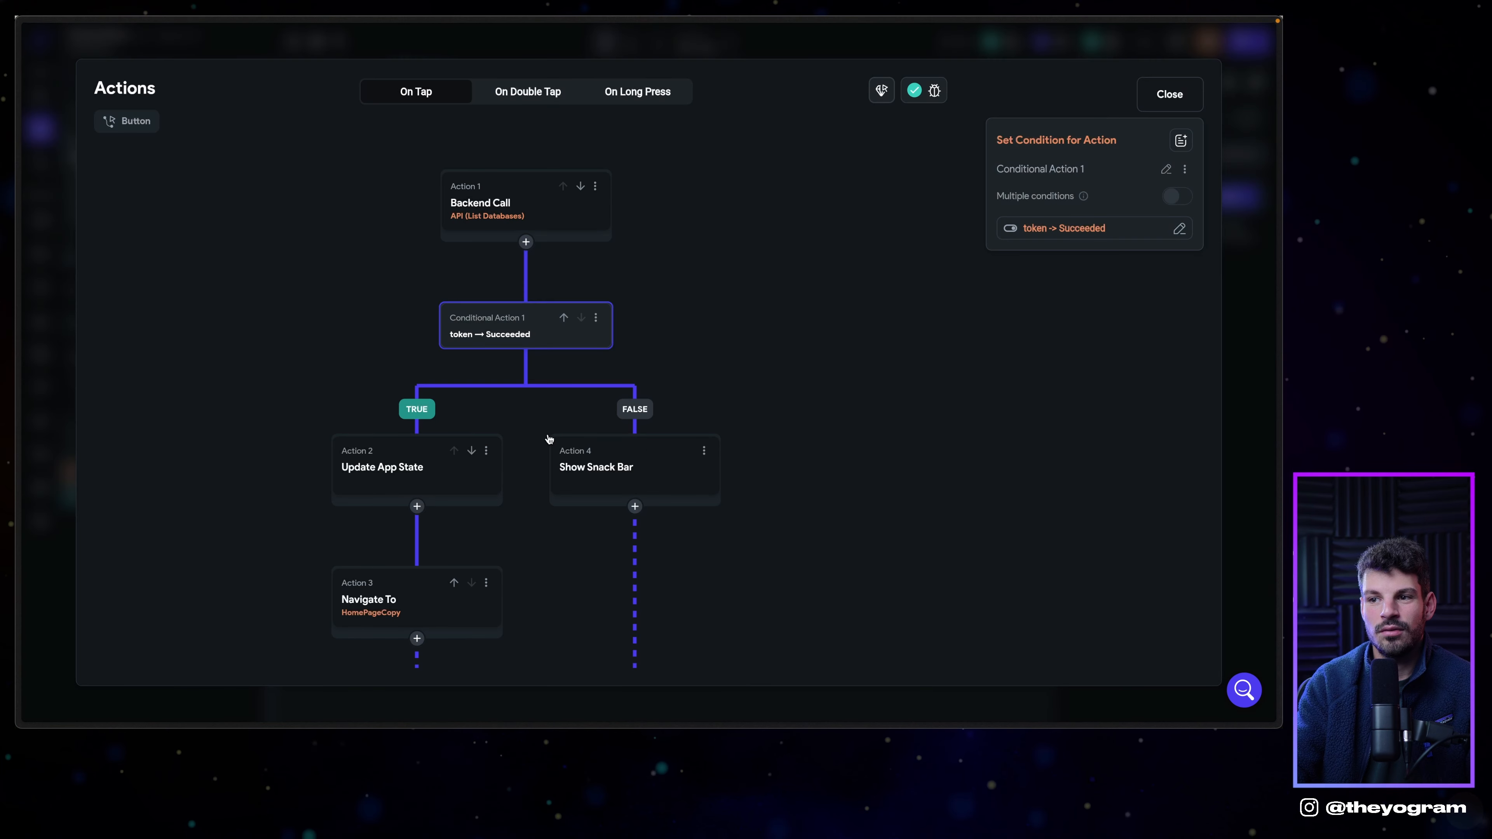
Review the Update App State action on the TRUE branch and close the action flow.
left_click(419, 452)
scroll(458, 406, "down", 5)
scroll(456, 417, "up", 7)
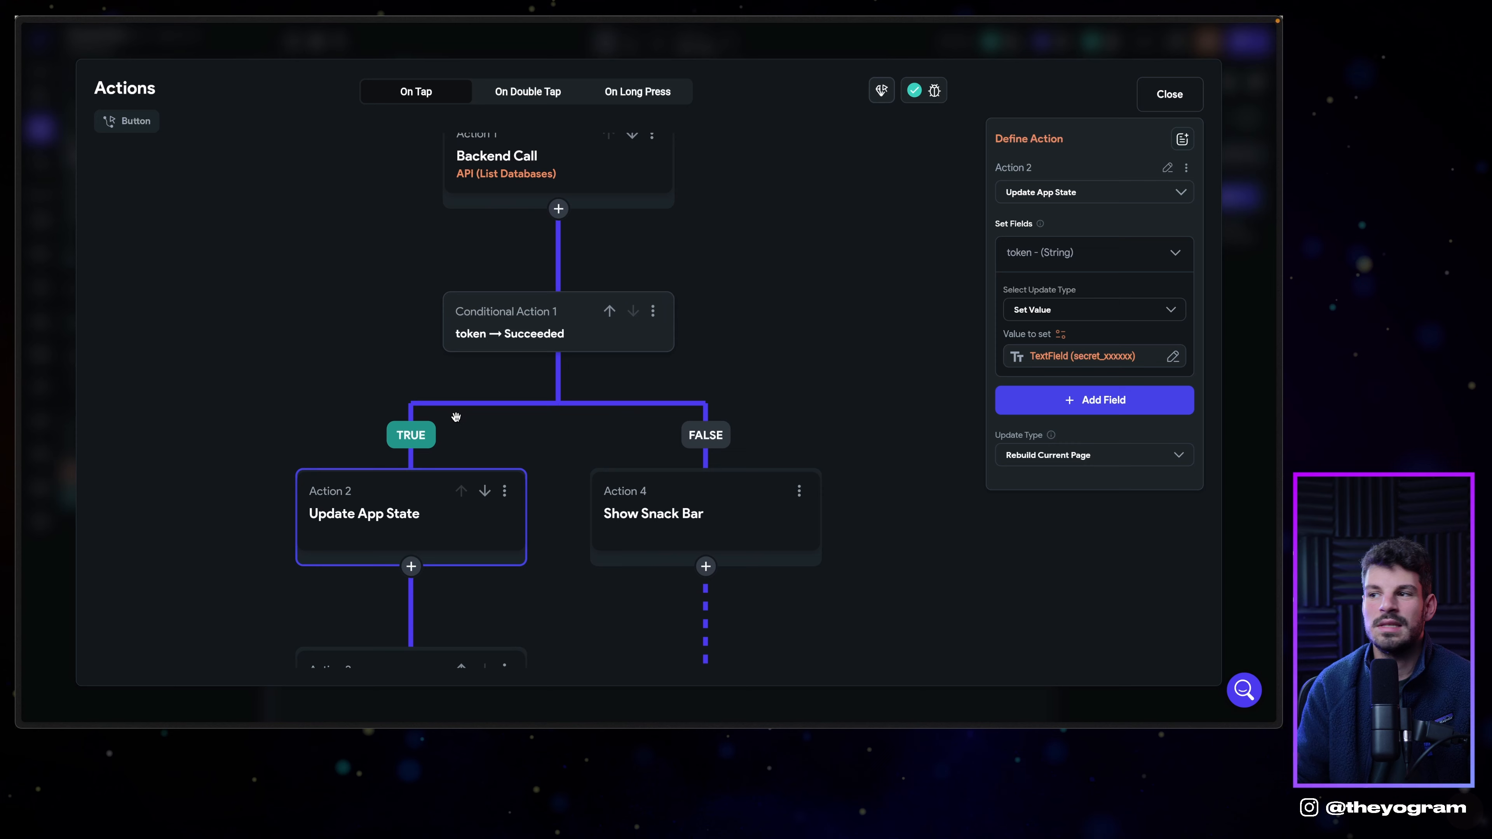
left_click(1192, 106)
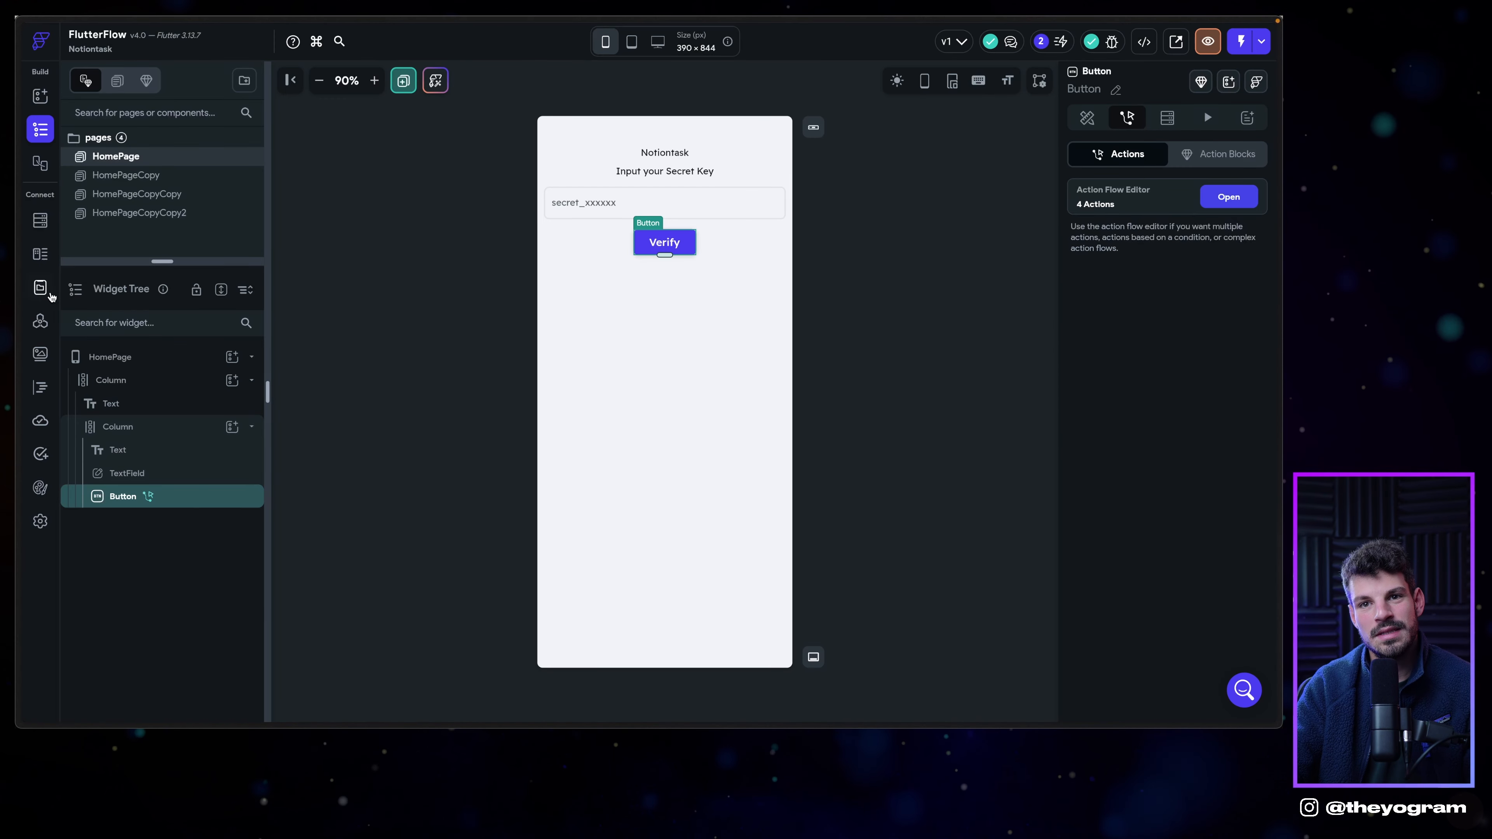
Look over the app state variables and the Notion API group definition, and return to the HomePage widget tree.
left_click(40, 287)
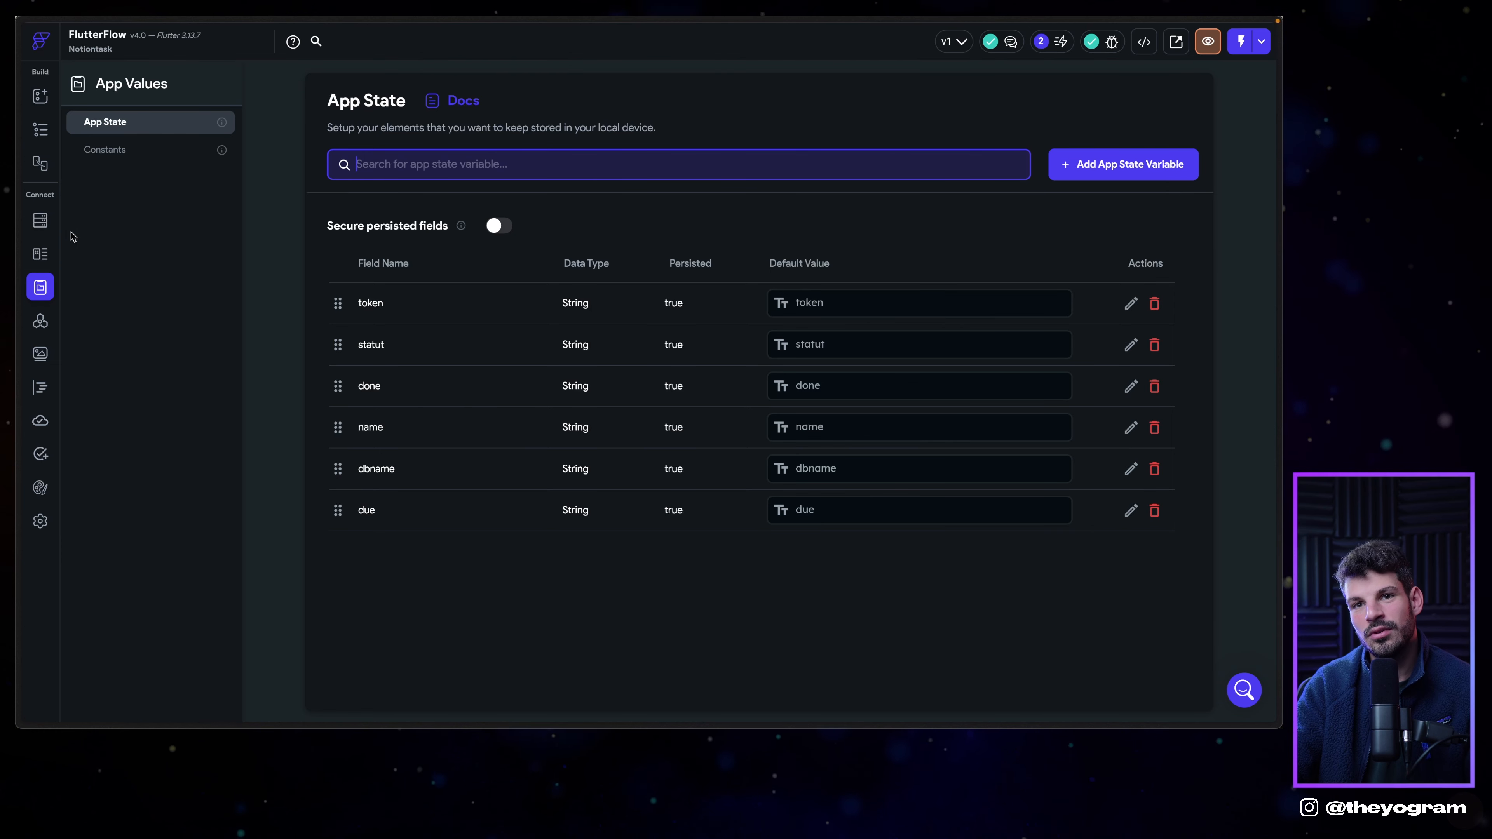
left_click(40, 320)
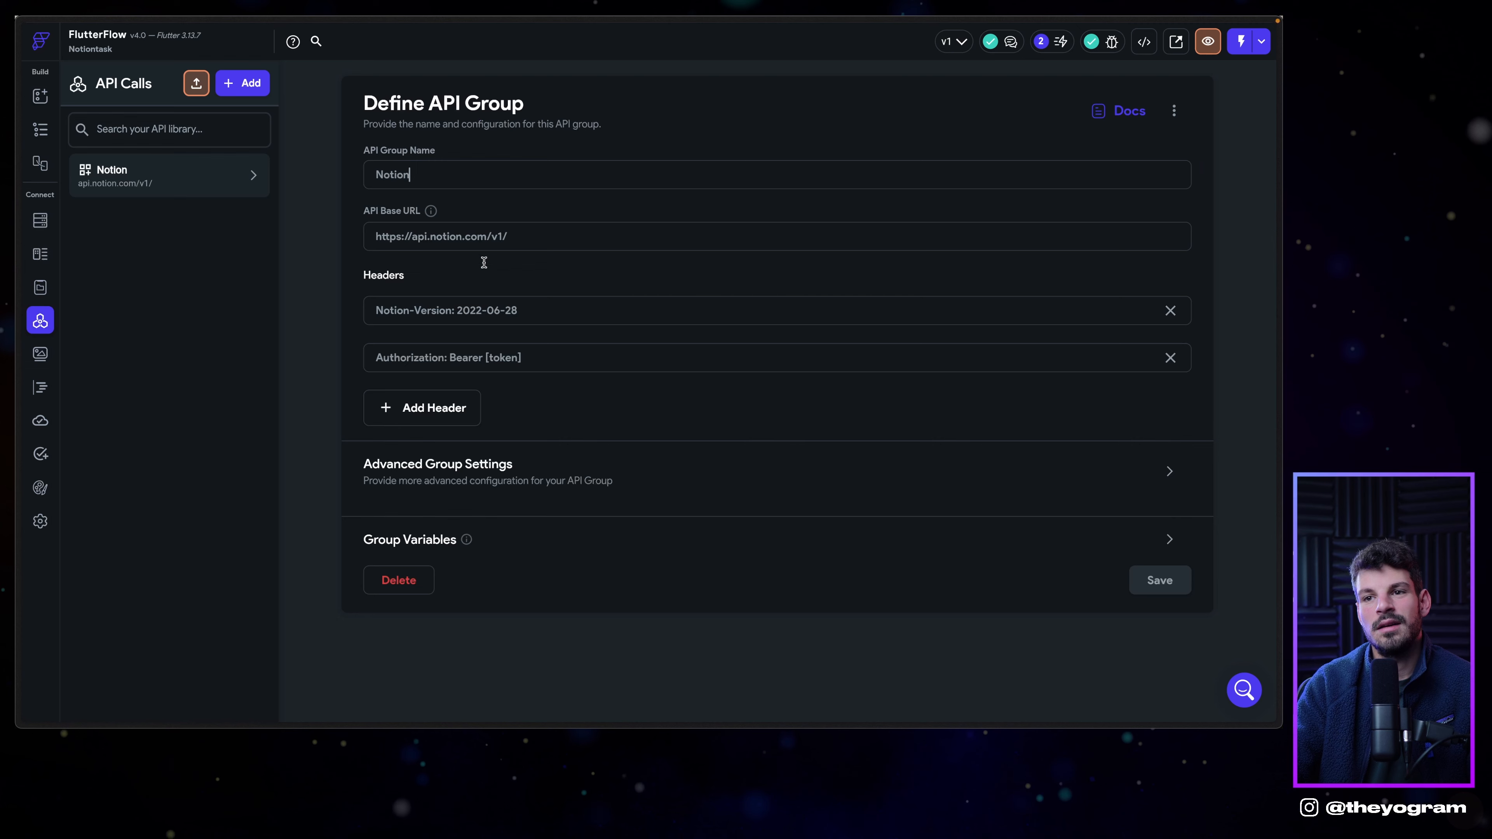
left_click(38, 130)
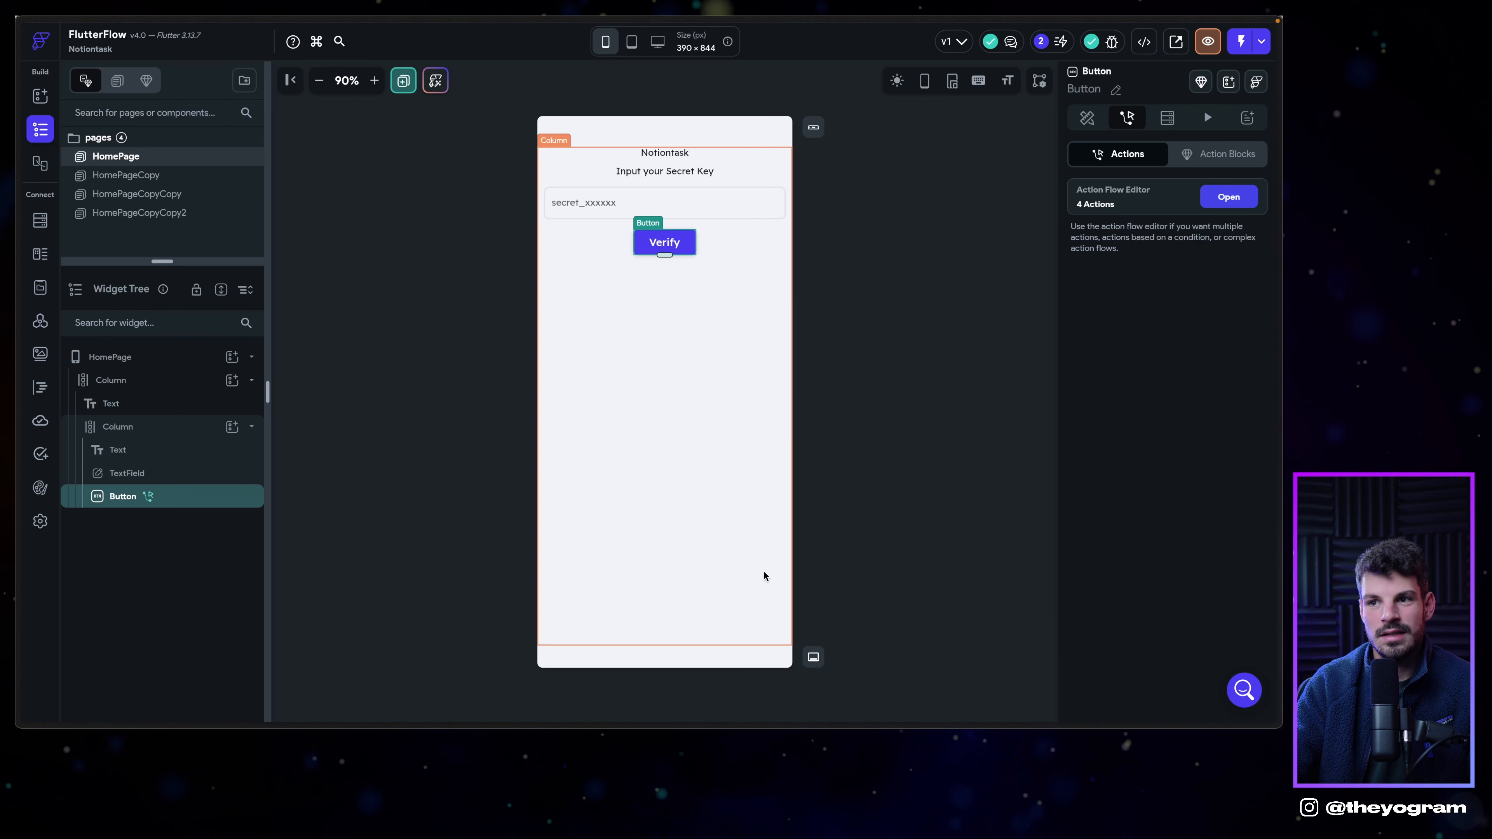
Inspect the value source of the token field in the Verify button's Update App State action and cancel.
left_click(1232, 197)
left_click(400, 487)
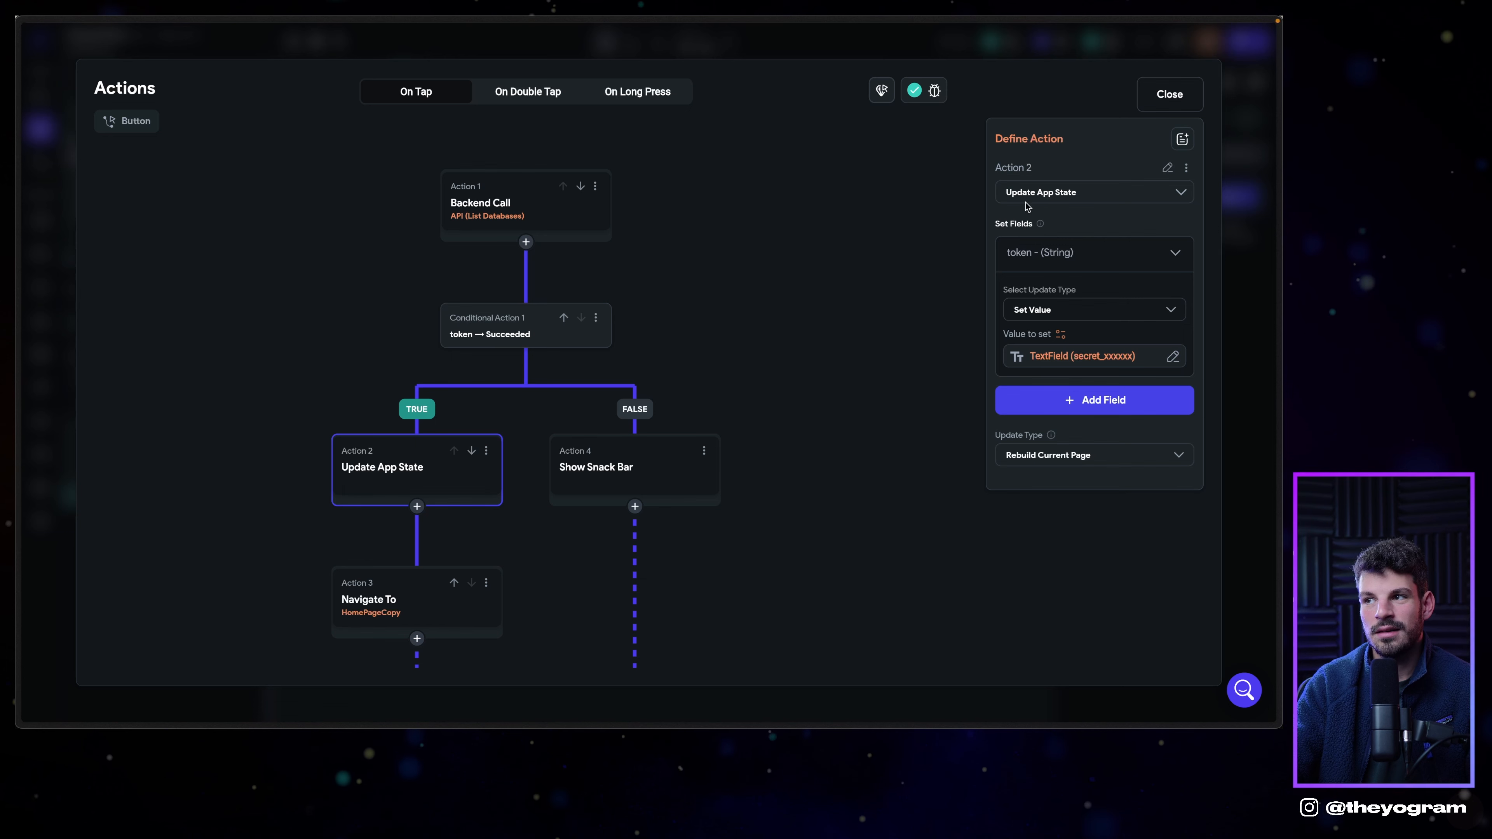
left_click(1057, 356)
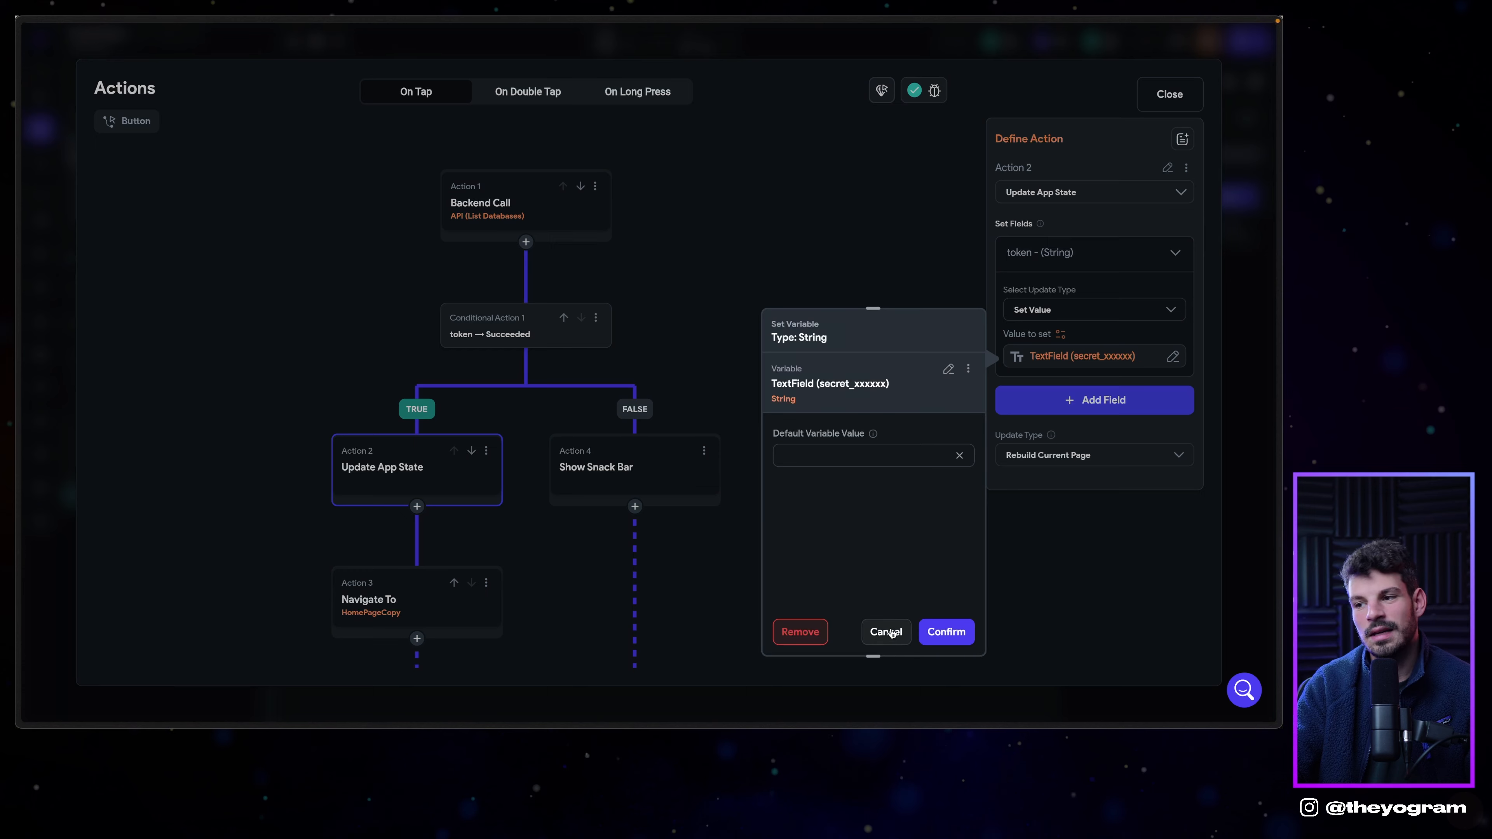
left_click(886, 631)
Review the Show Snack Bar action on the FALSE branch and the Navigate To action, and close the action flow.
left_click(675, 465)
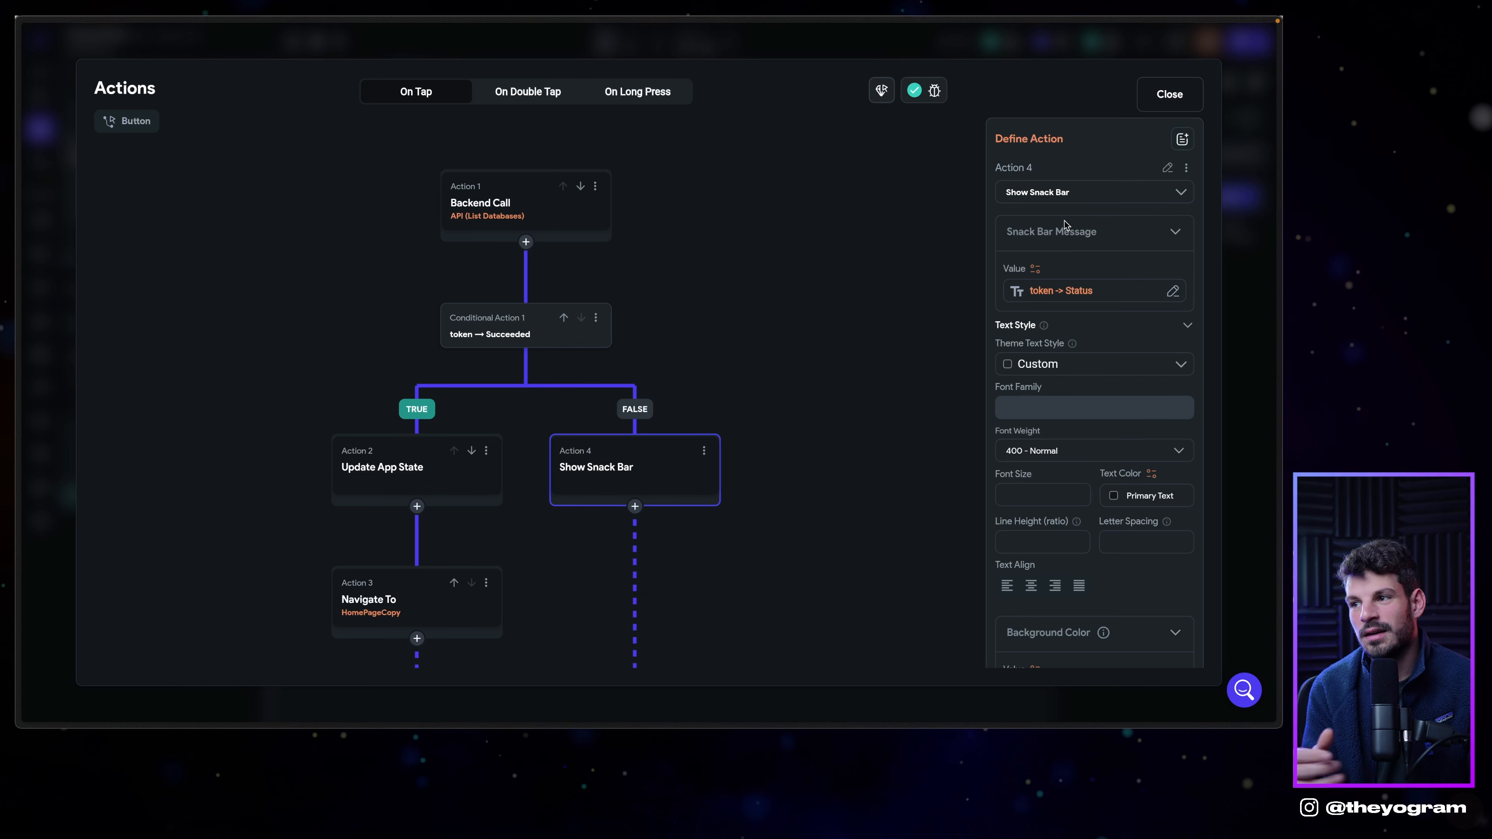
left_click(383, 607)
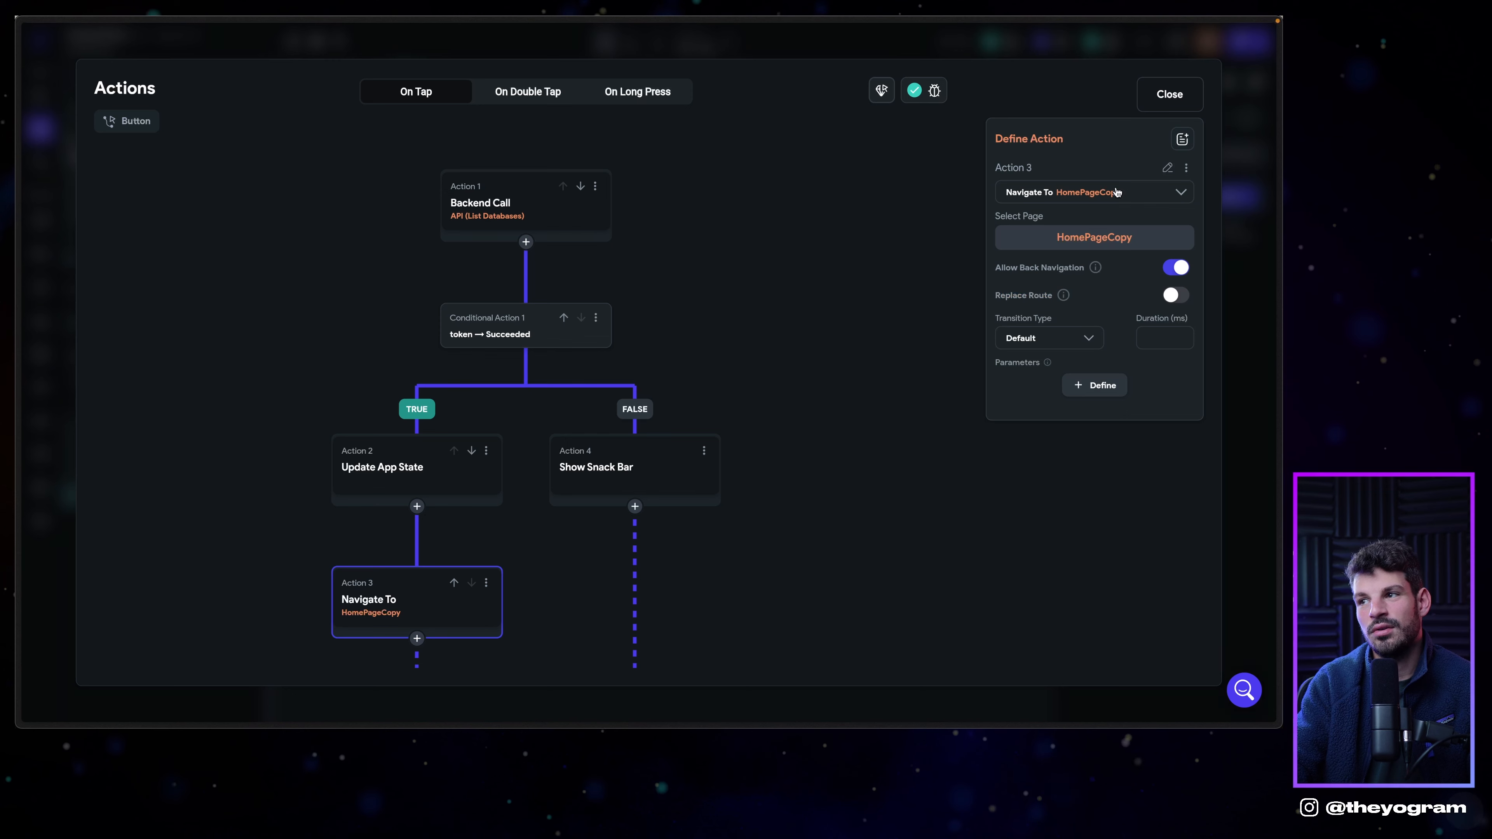
left_click(1170, 94)
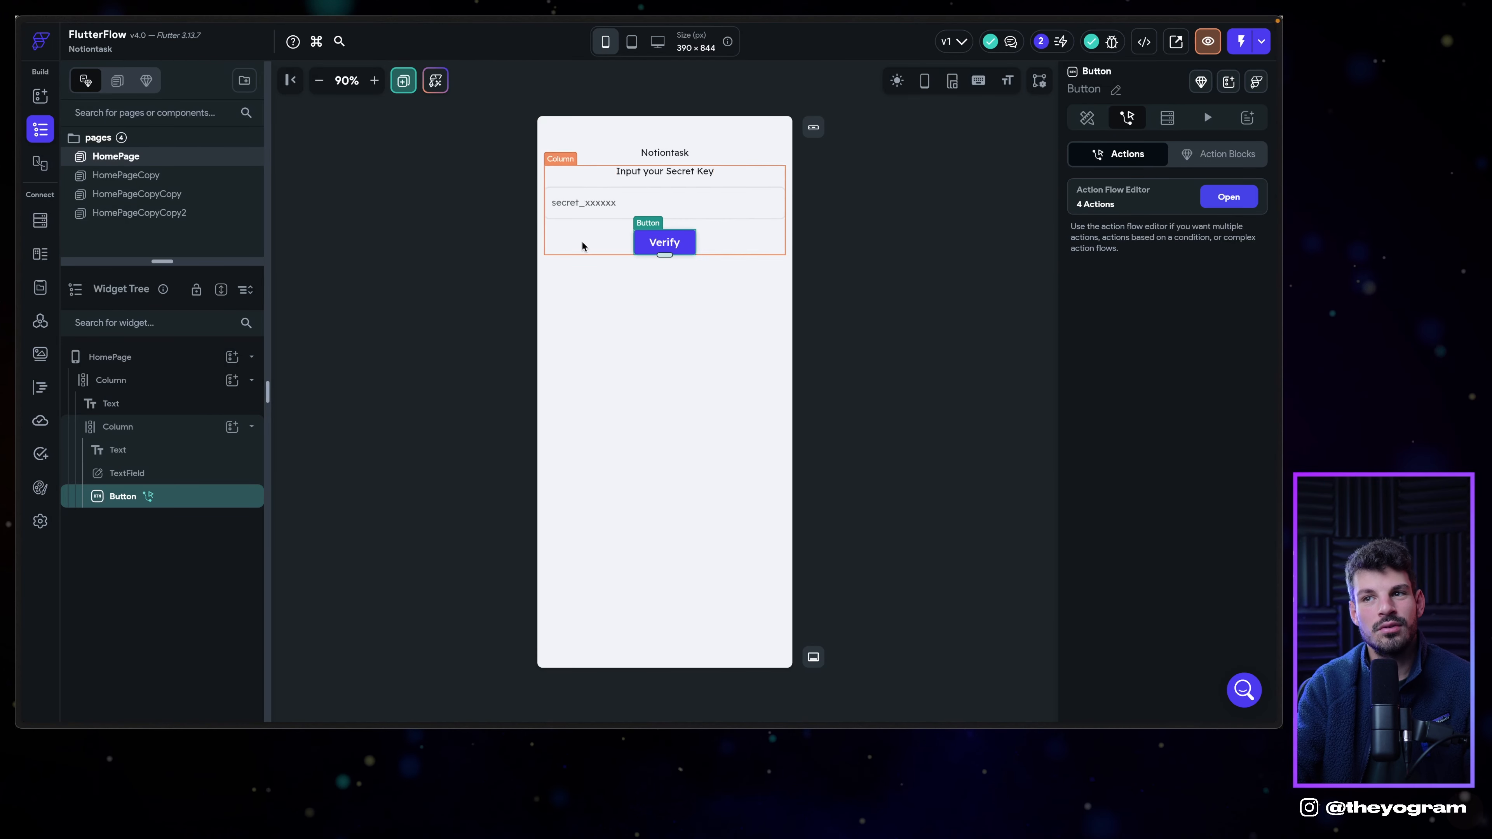
Rename the HomePage page as welcome.
double_click(136, 156)
type("welcom")
key("Return")
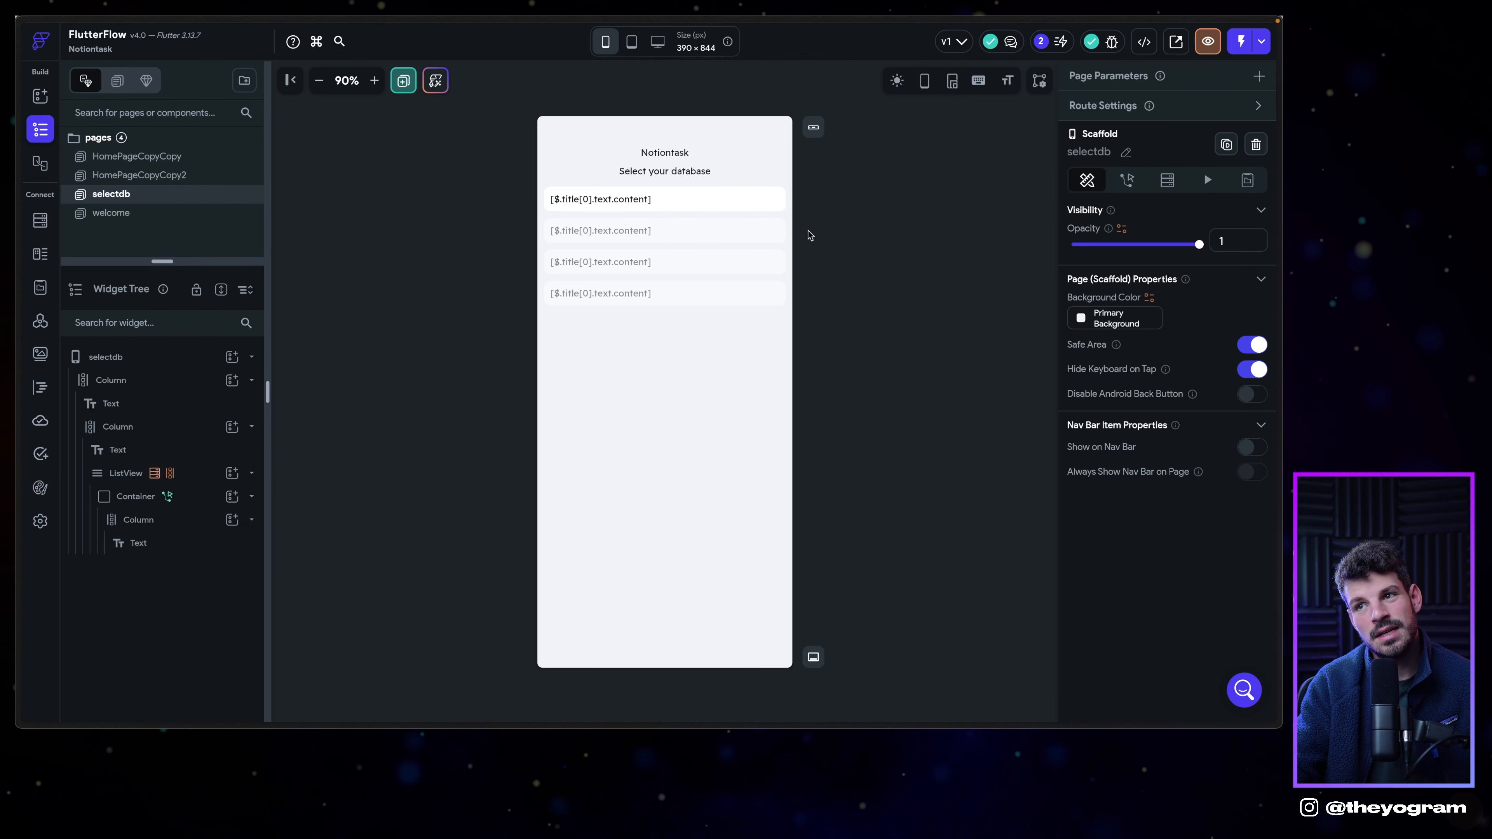
Inspect the JSON path that feeds the list item's text in the selectdb page's ListView and cancel.
left_click(729, 238)
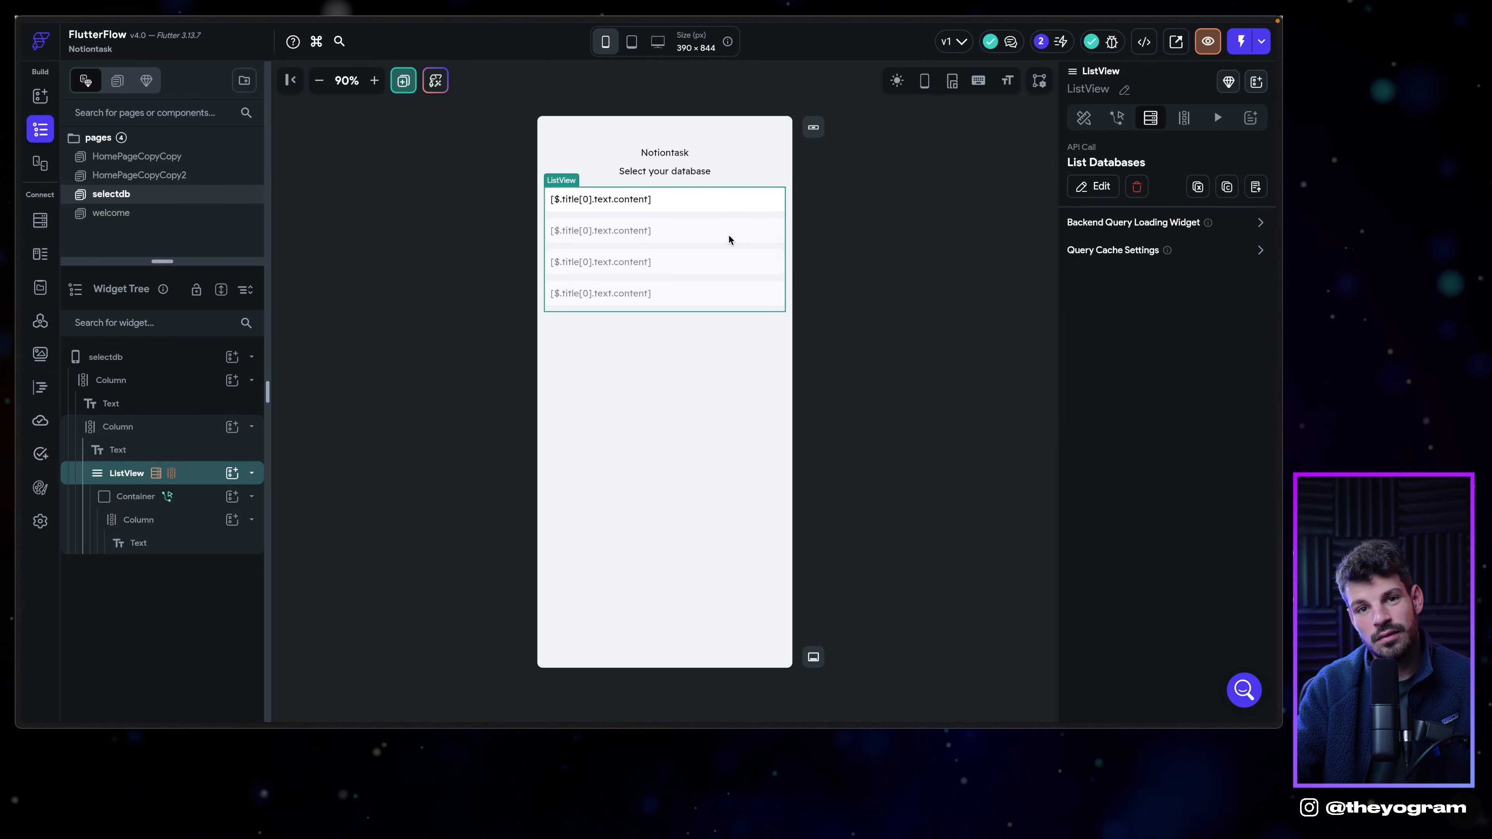
left_click(603, 202)
left_click(635, 265)
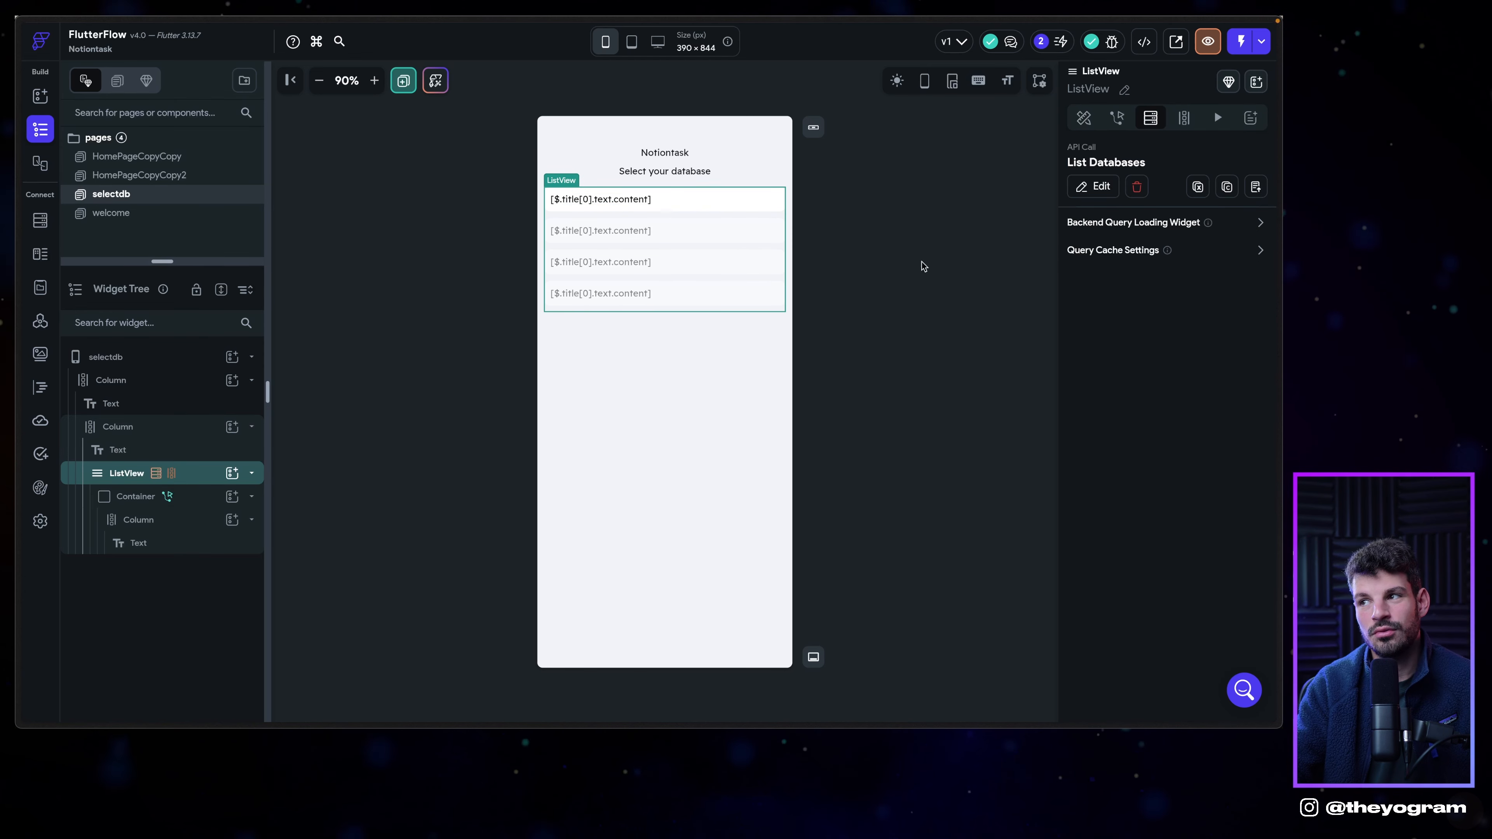
left_click(643, 202)
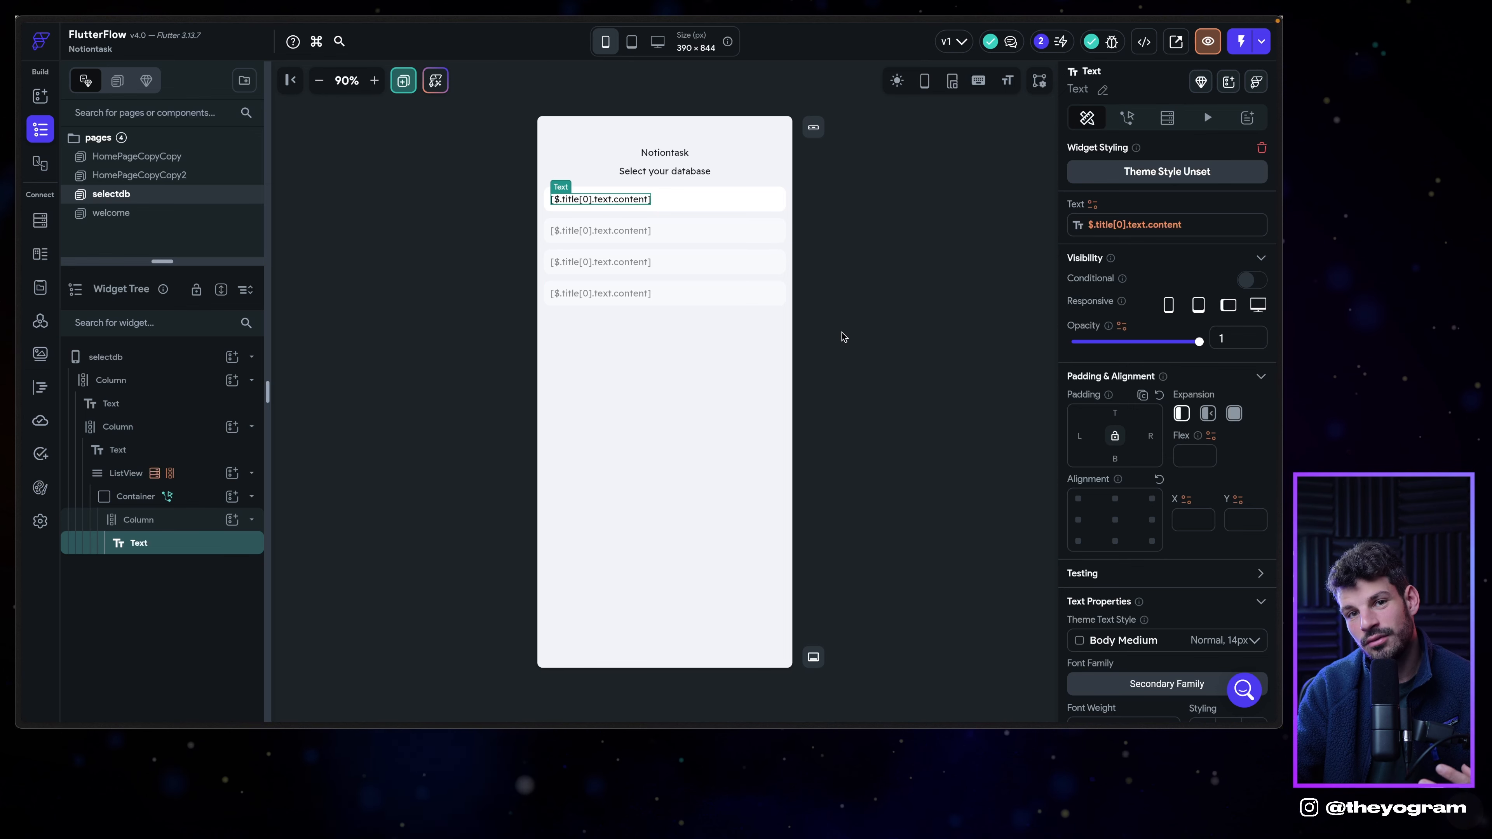
left_click(1120, 228)
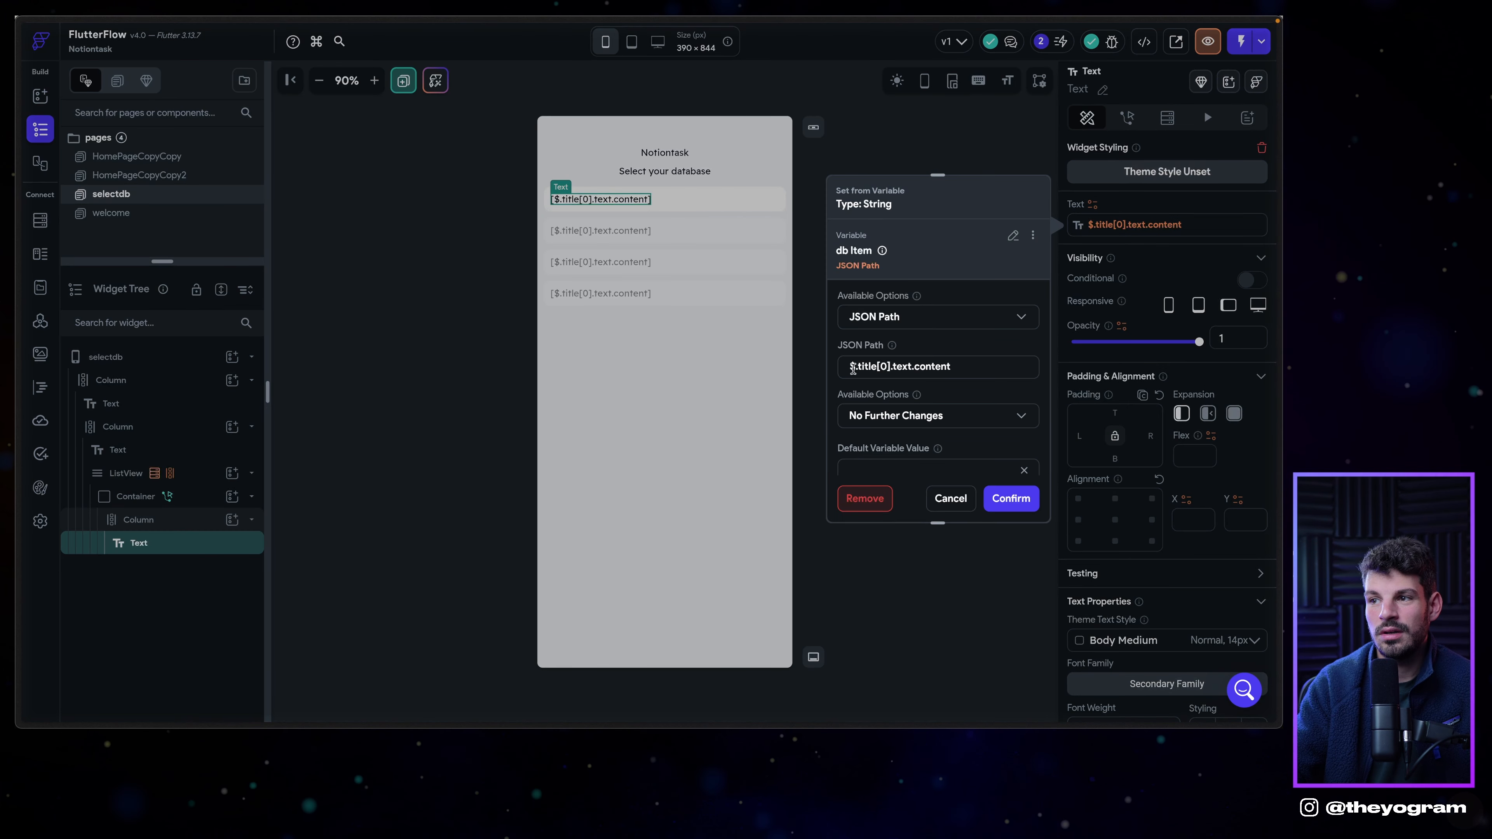
left_click_drag(898, 367, 952, 367)
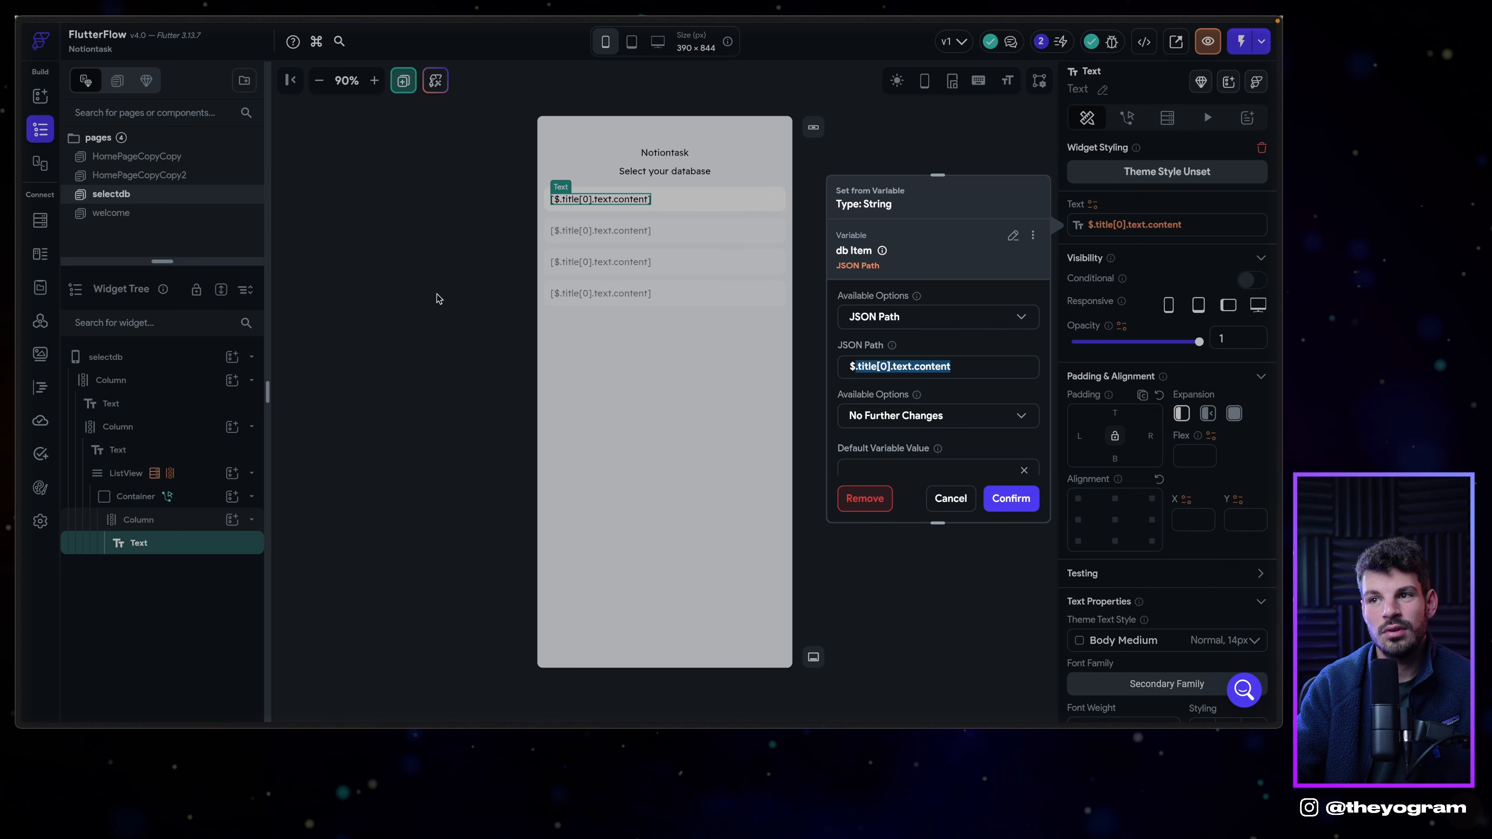
left_click(942, 499)
Set the ListView's backend query to an API Call using the Notion group and the List Databases endpoint.
left_click(666, 263)
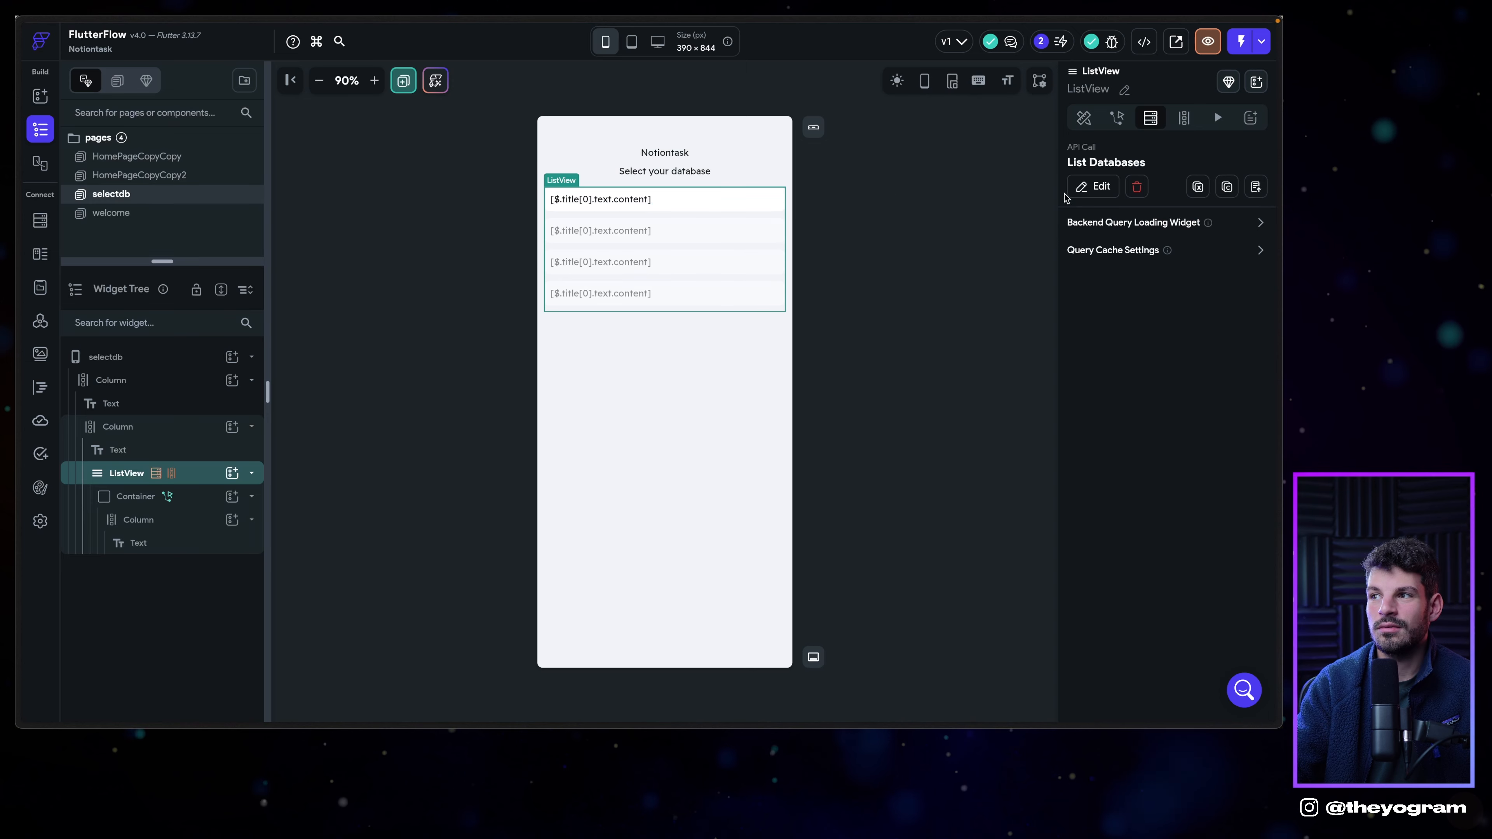
left_click(1112, 185)
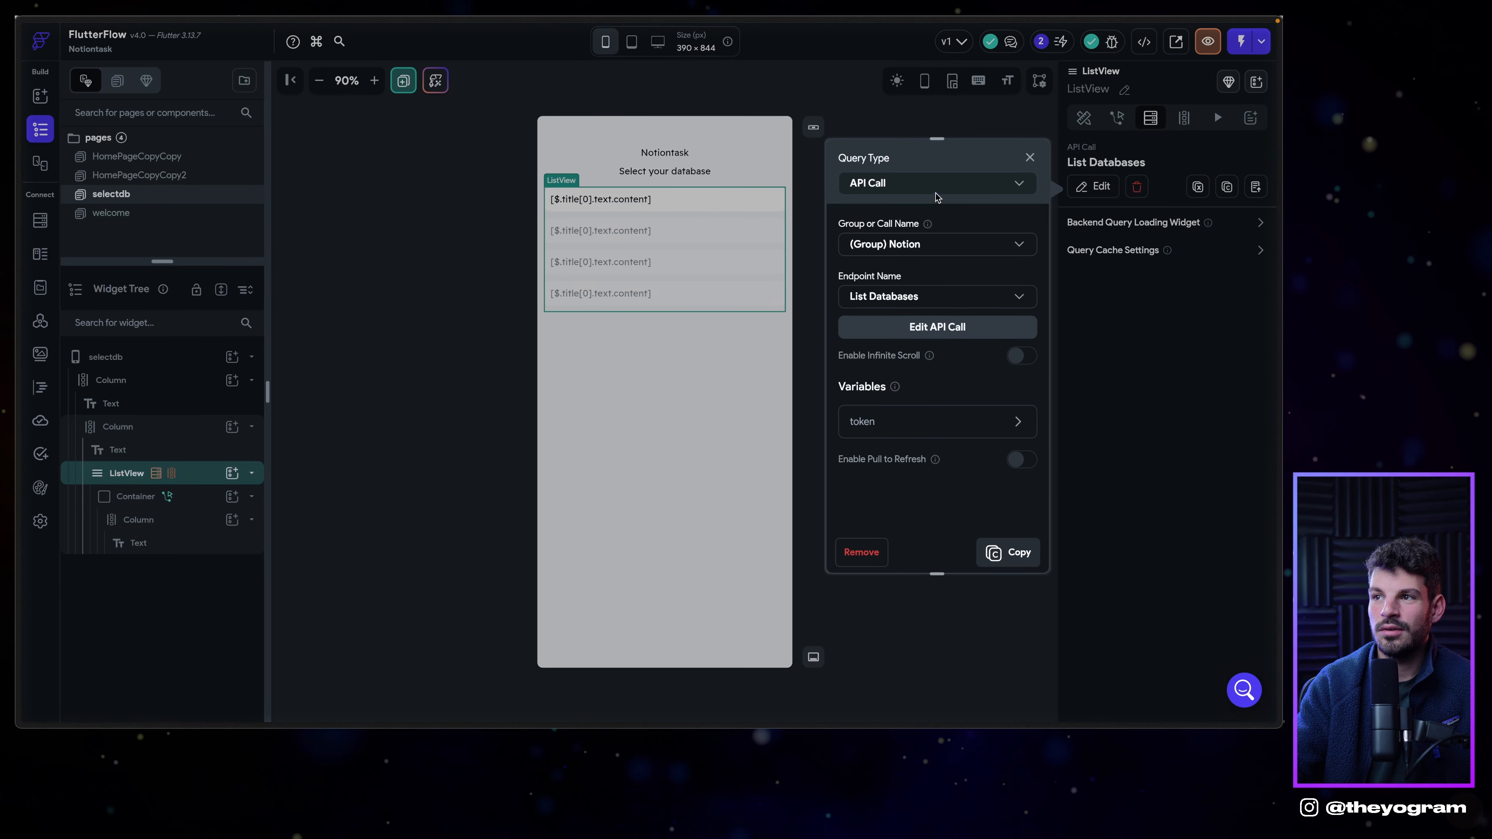
left_click(898, 183)
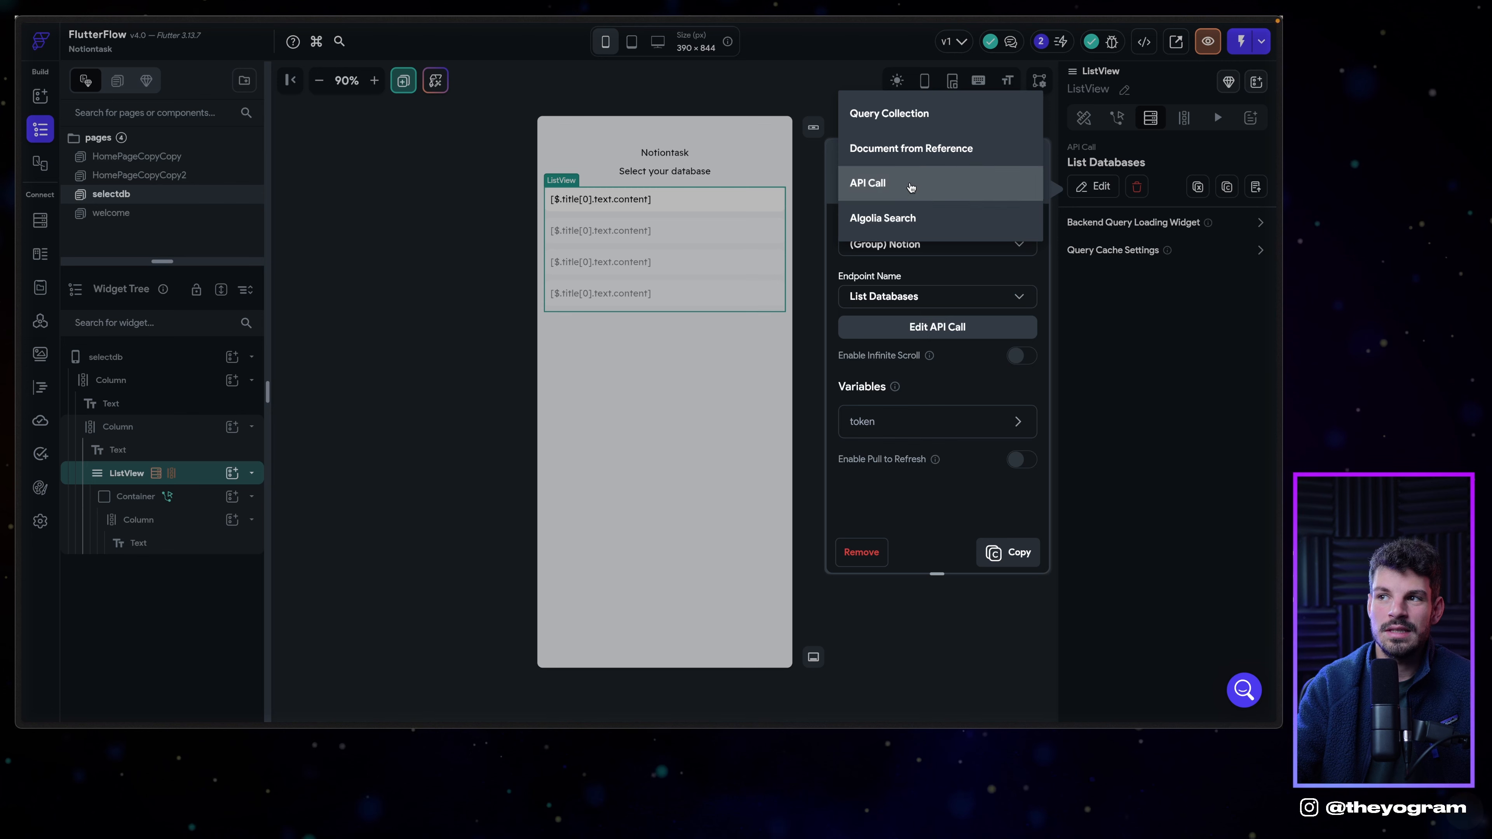
left_click(869, 185)
left_click(893, 247)
left_click(892, 248)
left_click(878, 298)
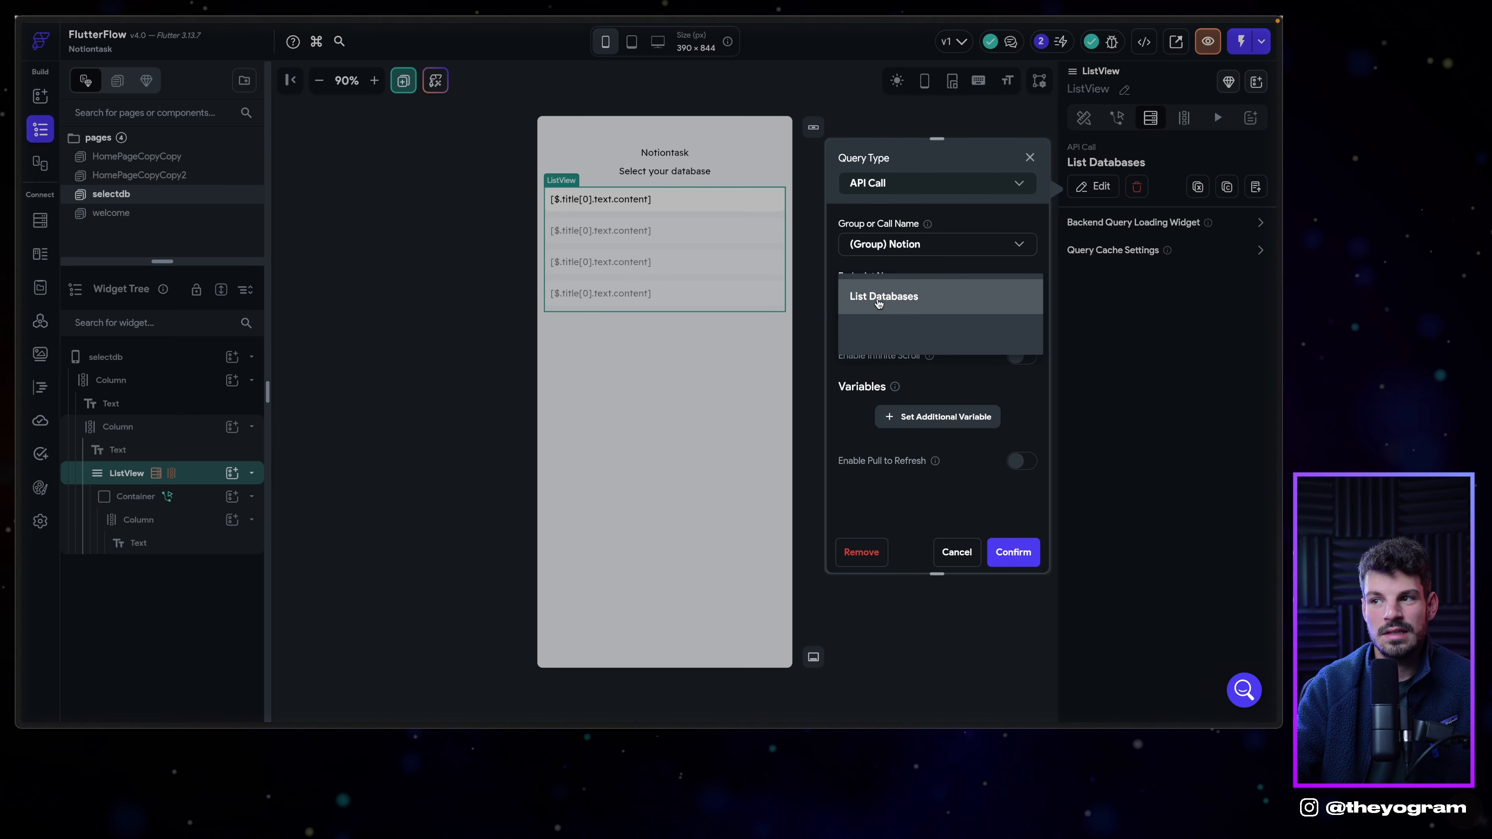
left_click(889, 301)
left_click(874, 298)
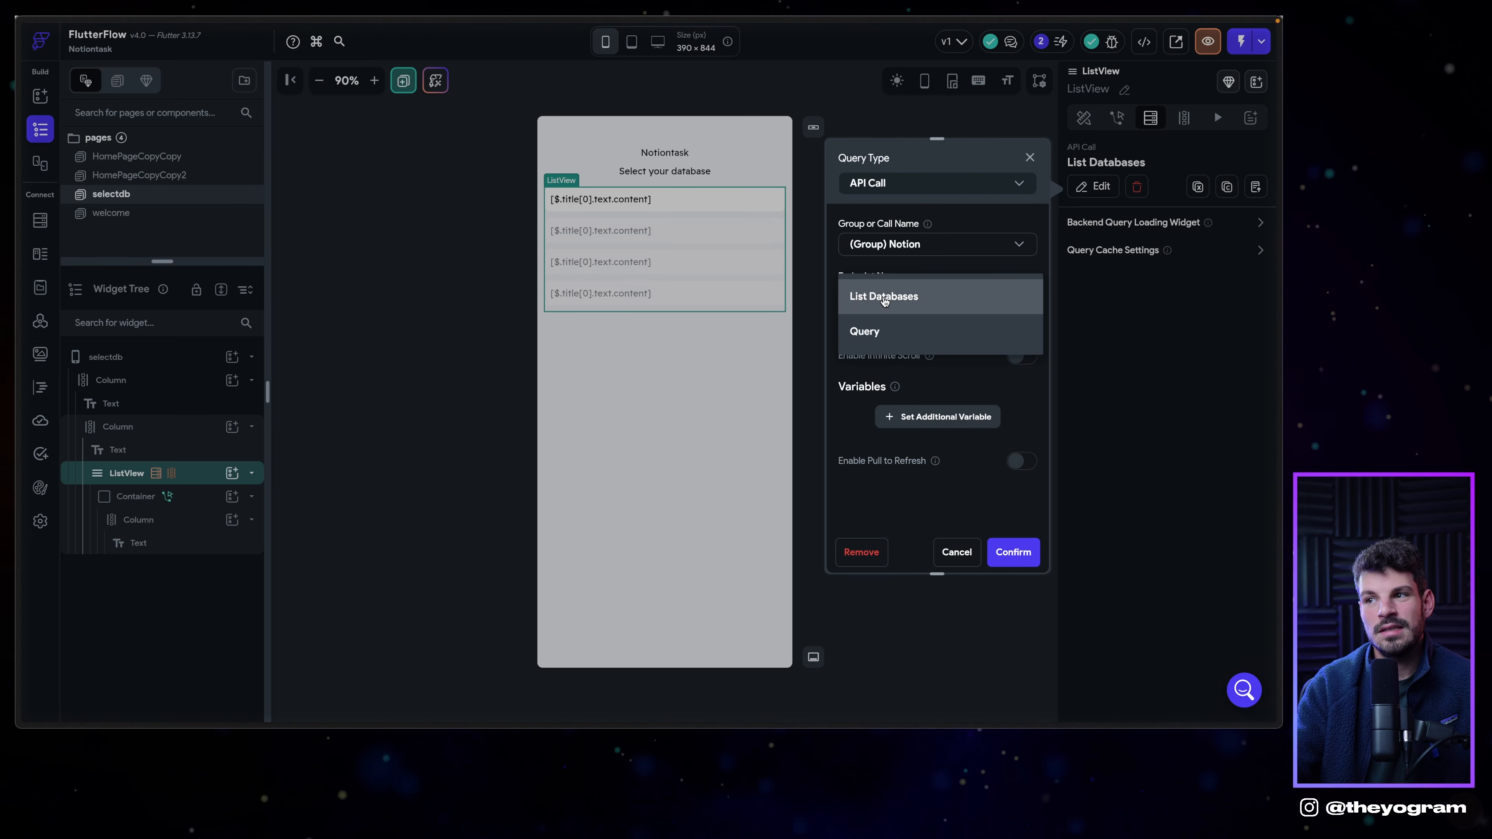
left_click(885, 301)
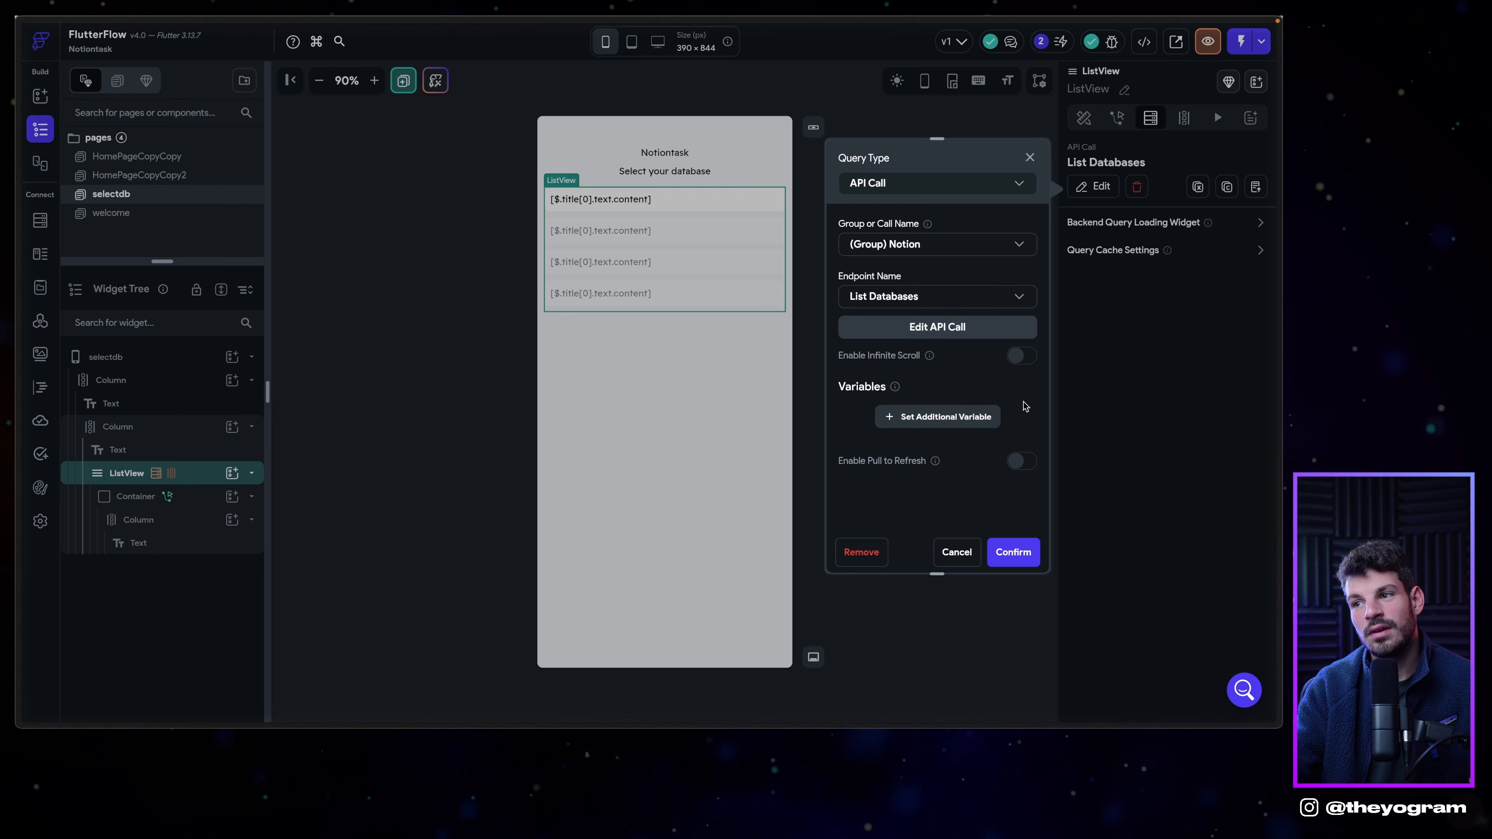
Add the token variable to the List Databases query, set its value from the App State token, and confirm the query.
left_click(937, 415)
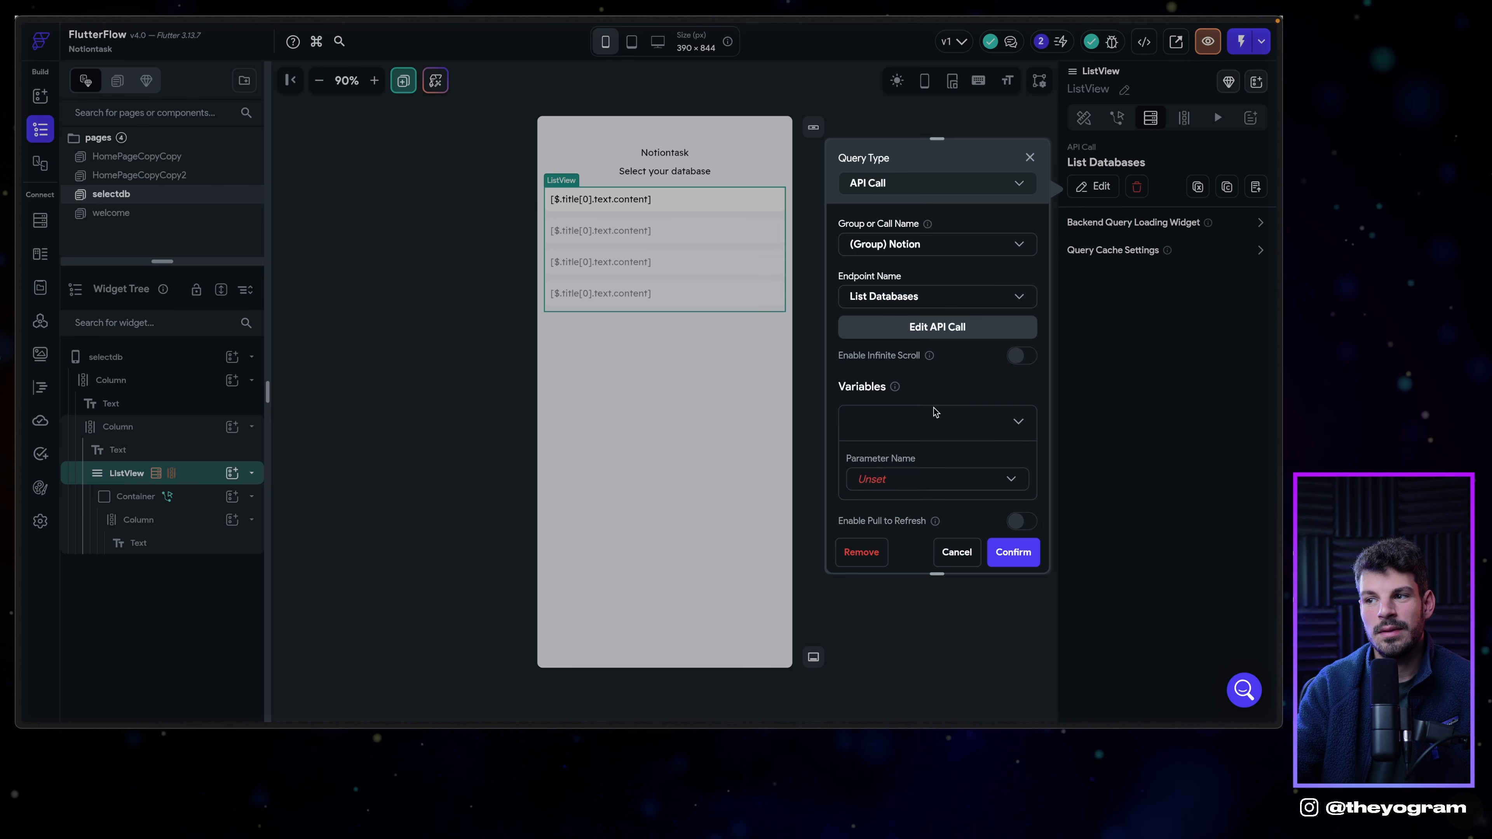
scroll(935, 412, "down", 1)
left_click(928, 452)
left_click(921, 469)
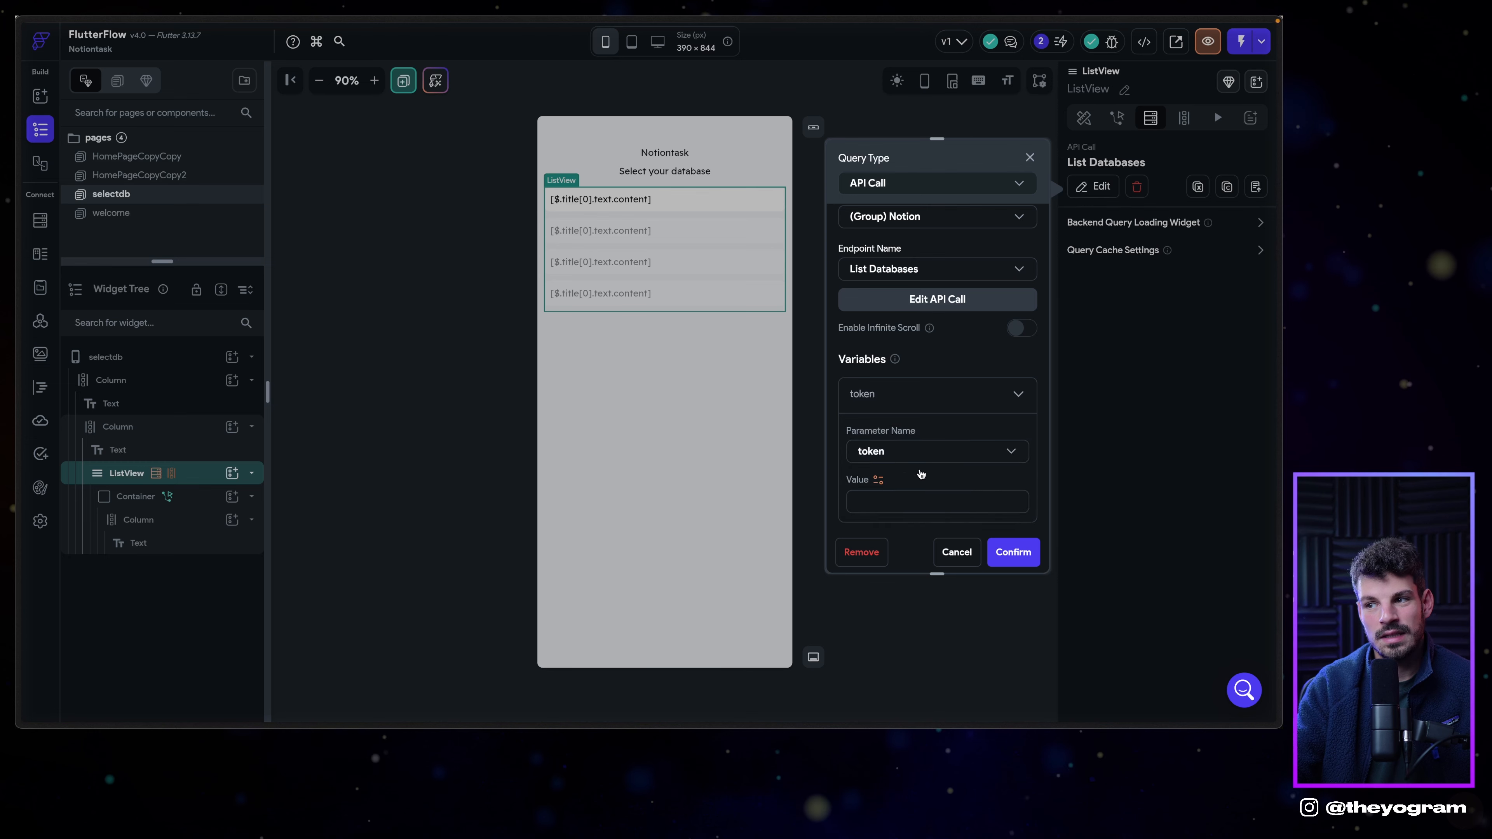
left_click(879, 481)
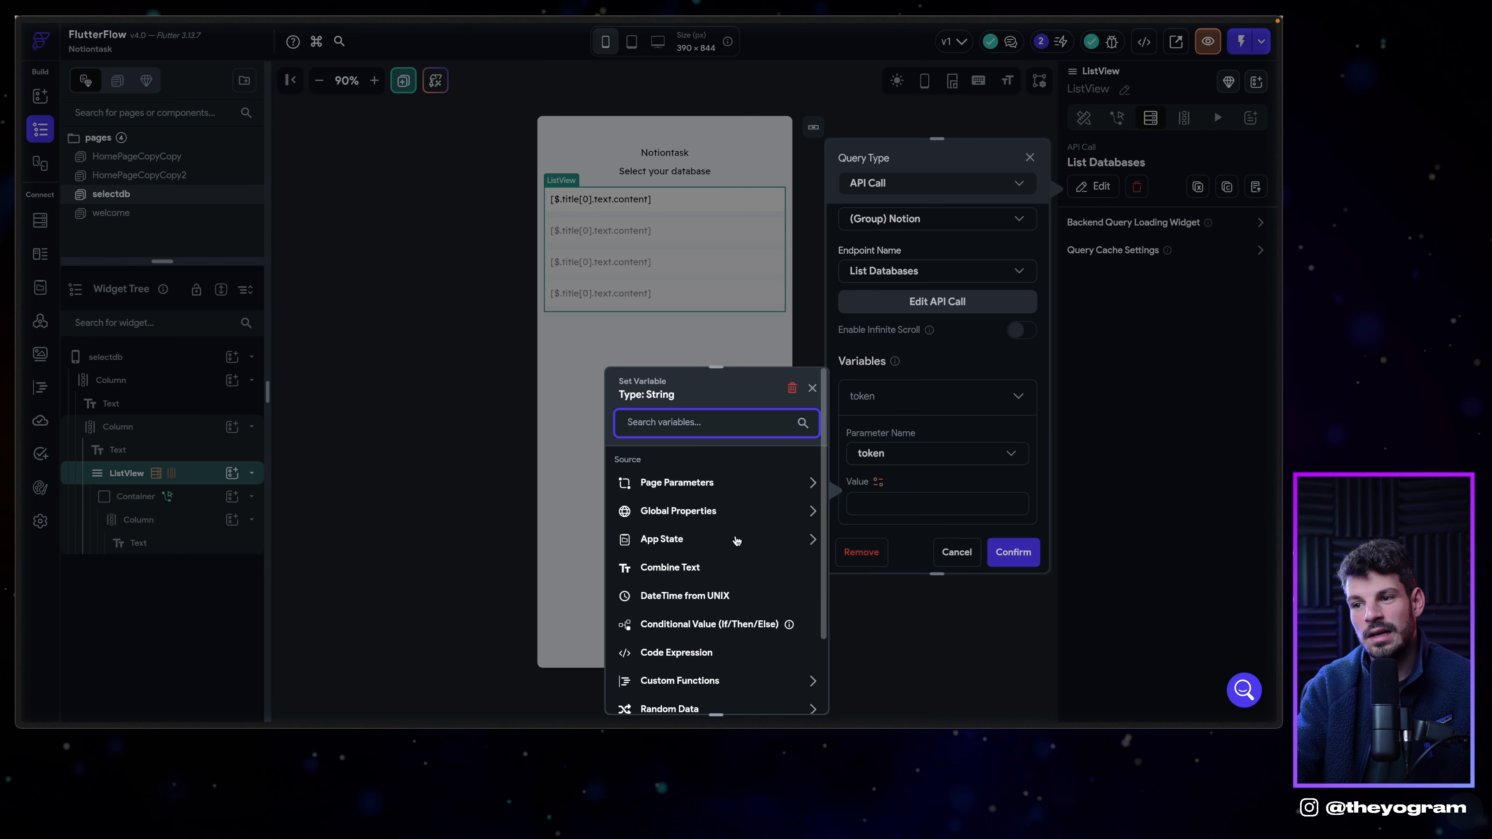
left_click(631, 539)
scroll(652, 528, "down", 1)
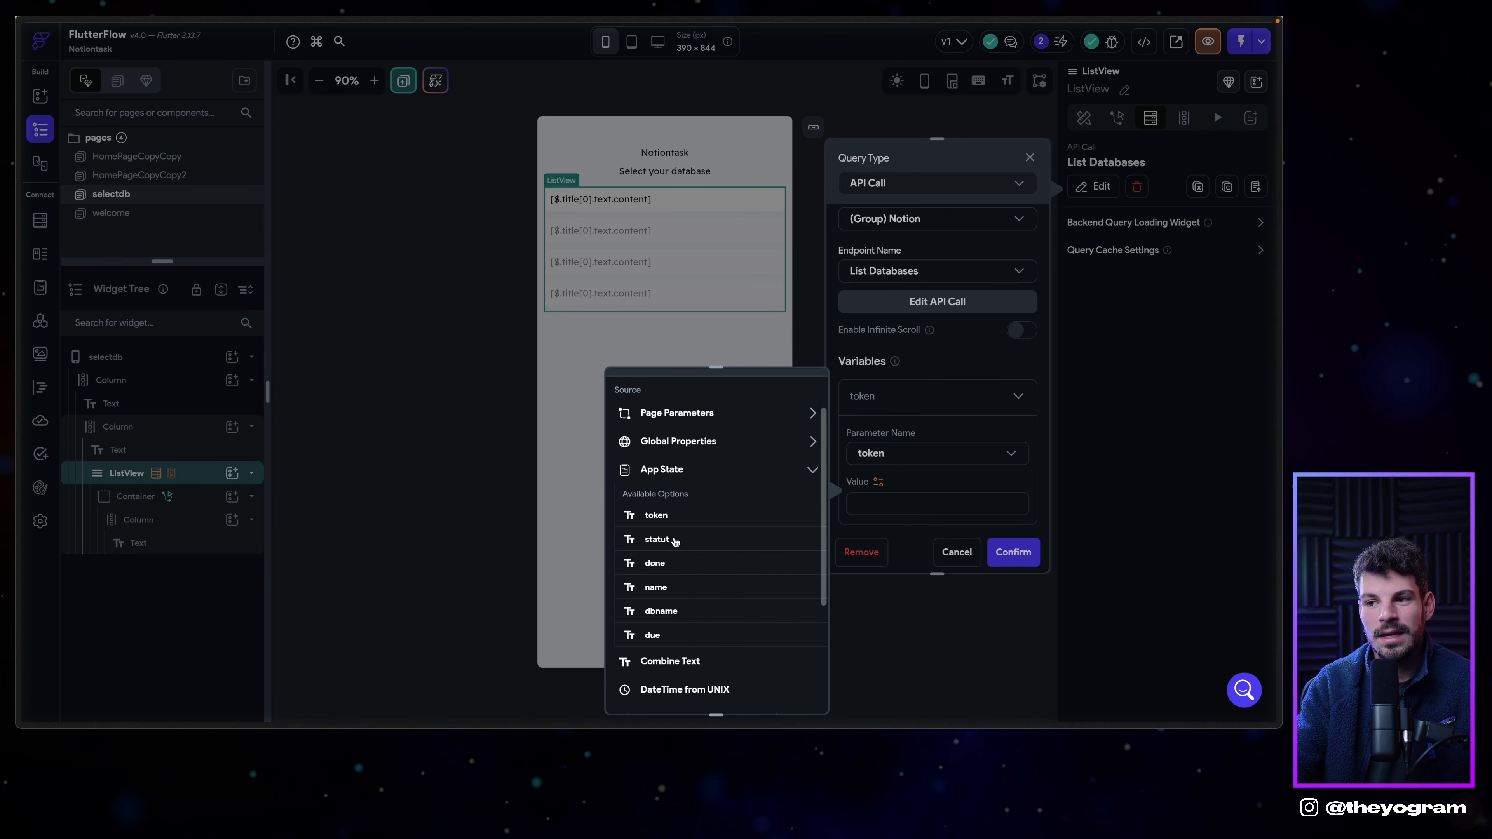
left_click(655, 521)
scroll(998, 523, "down", 1)
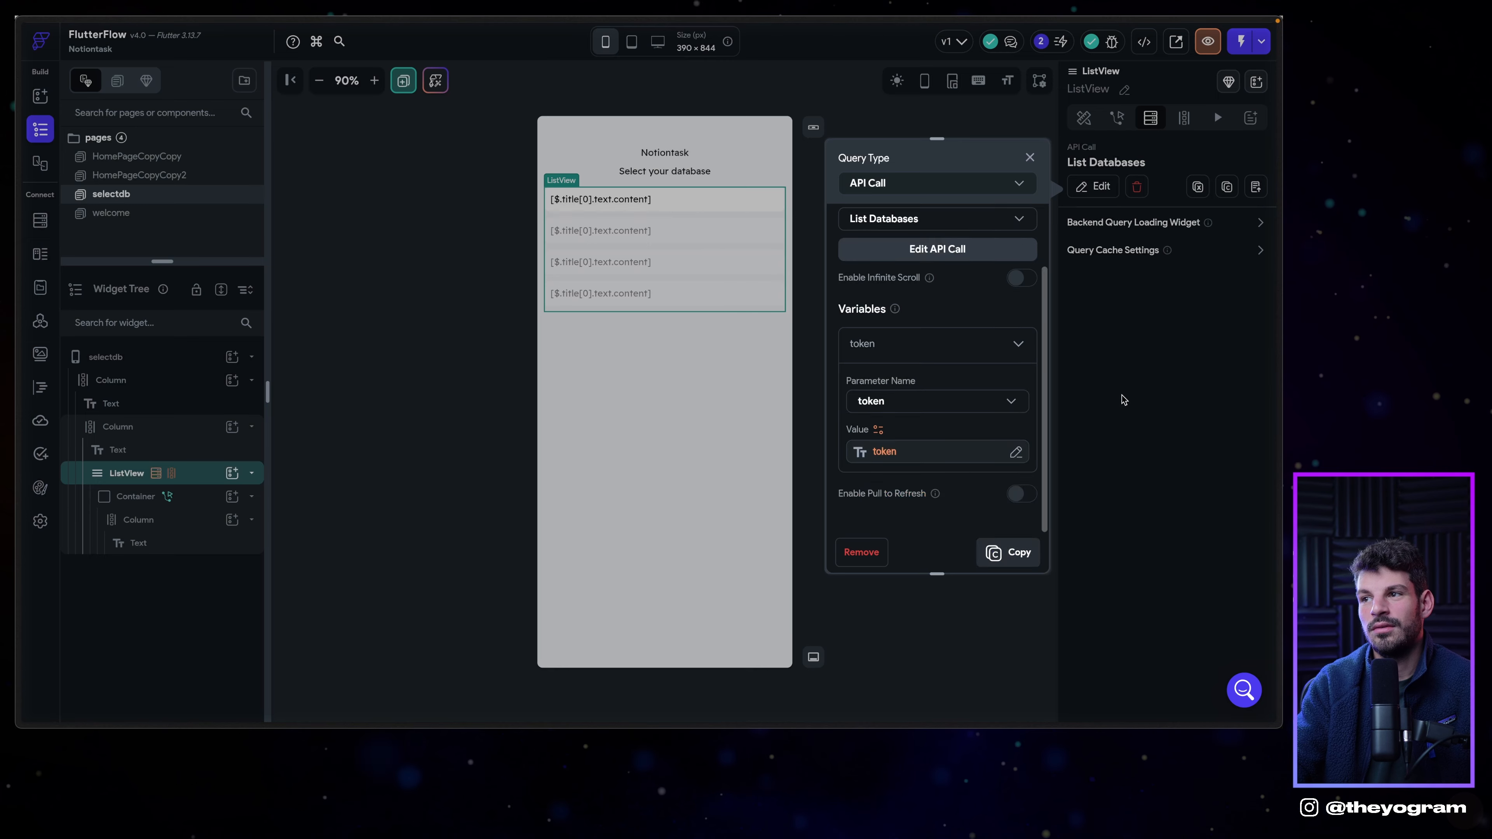
left_click(1124, 400)
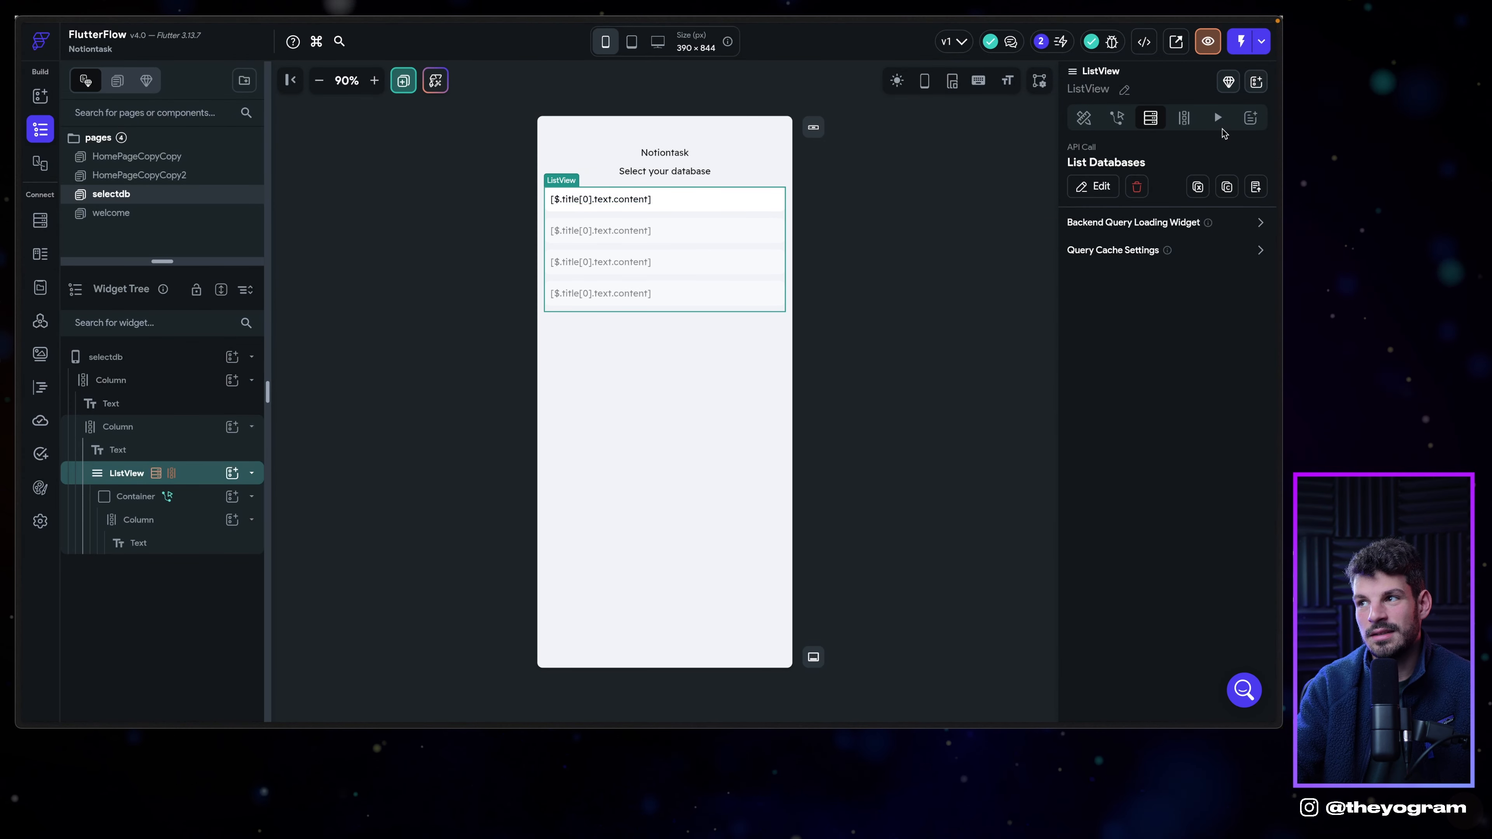
Review the ListView's generated-children variable and value source, compare it with the response in JSON Path Finder, and return to FlutterFlow to confirm.
left_click(1182, 120)
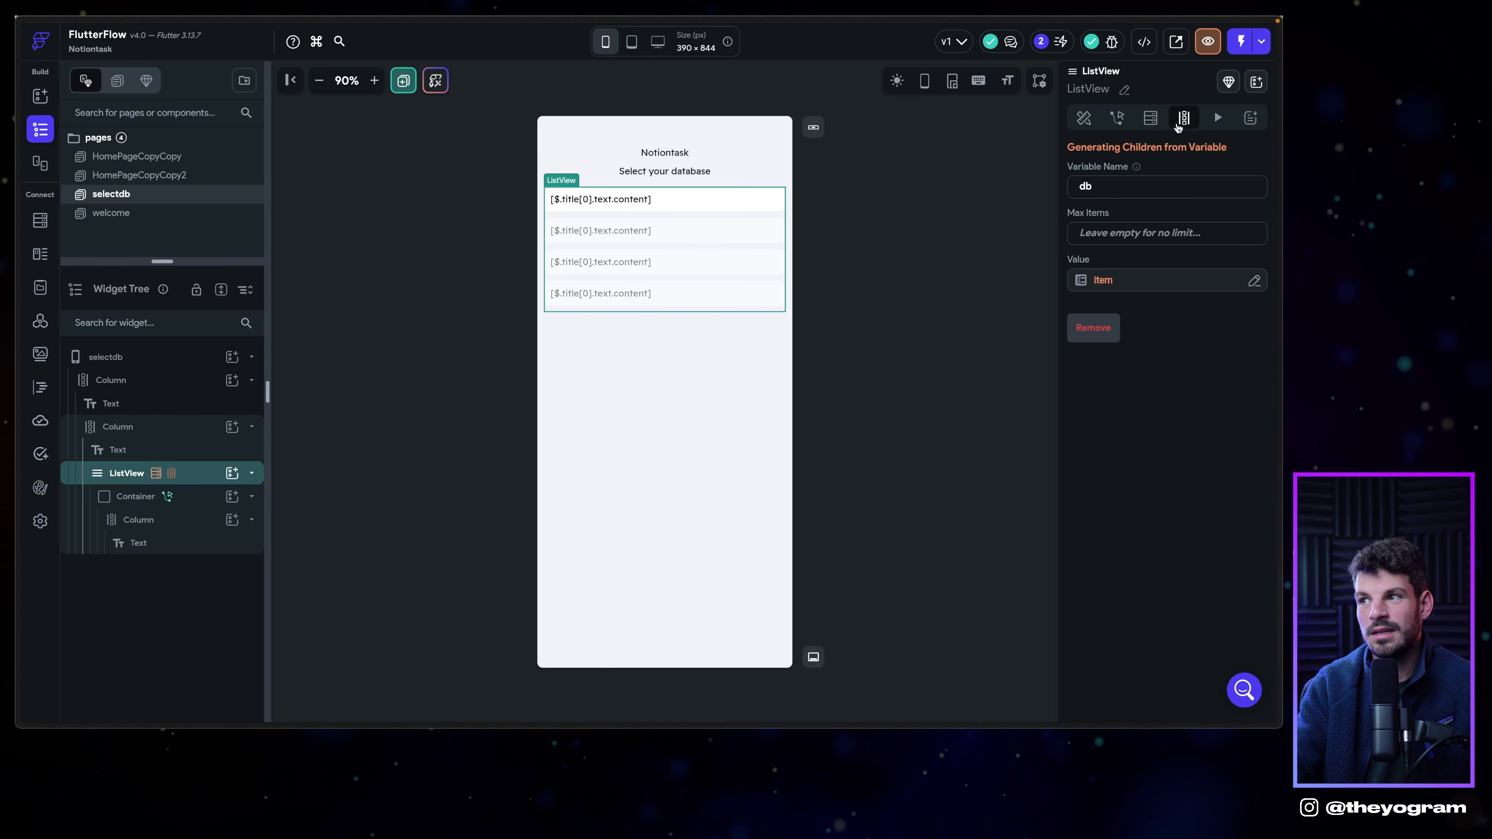
left_click(1150, 119)
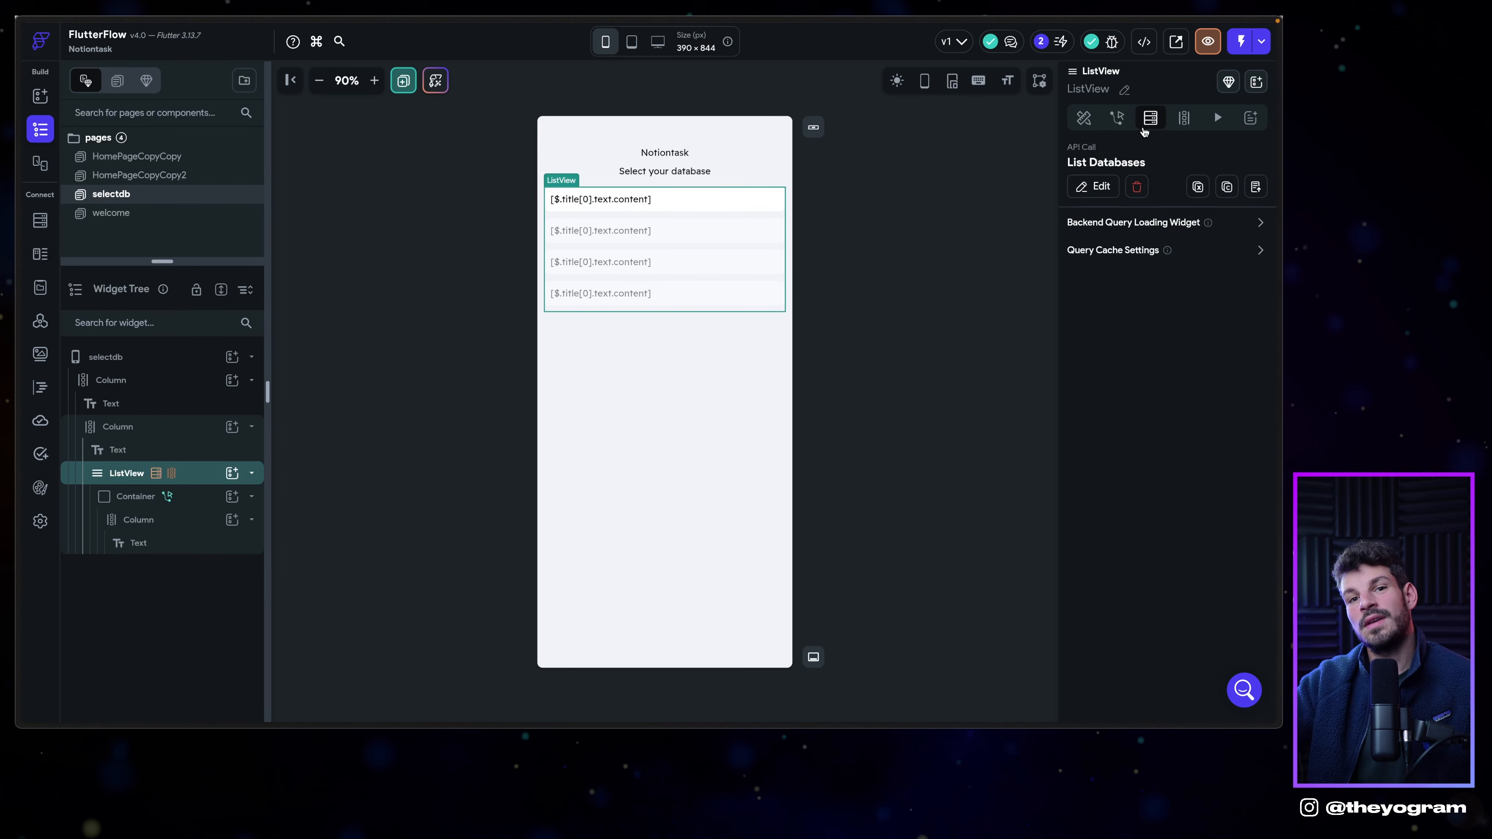
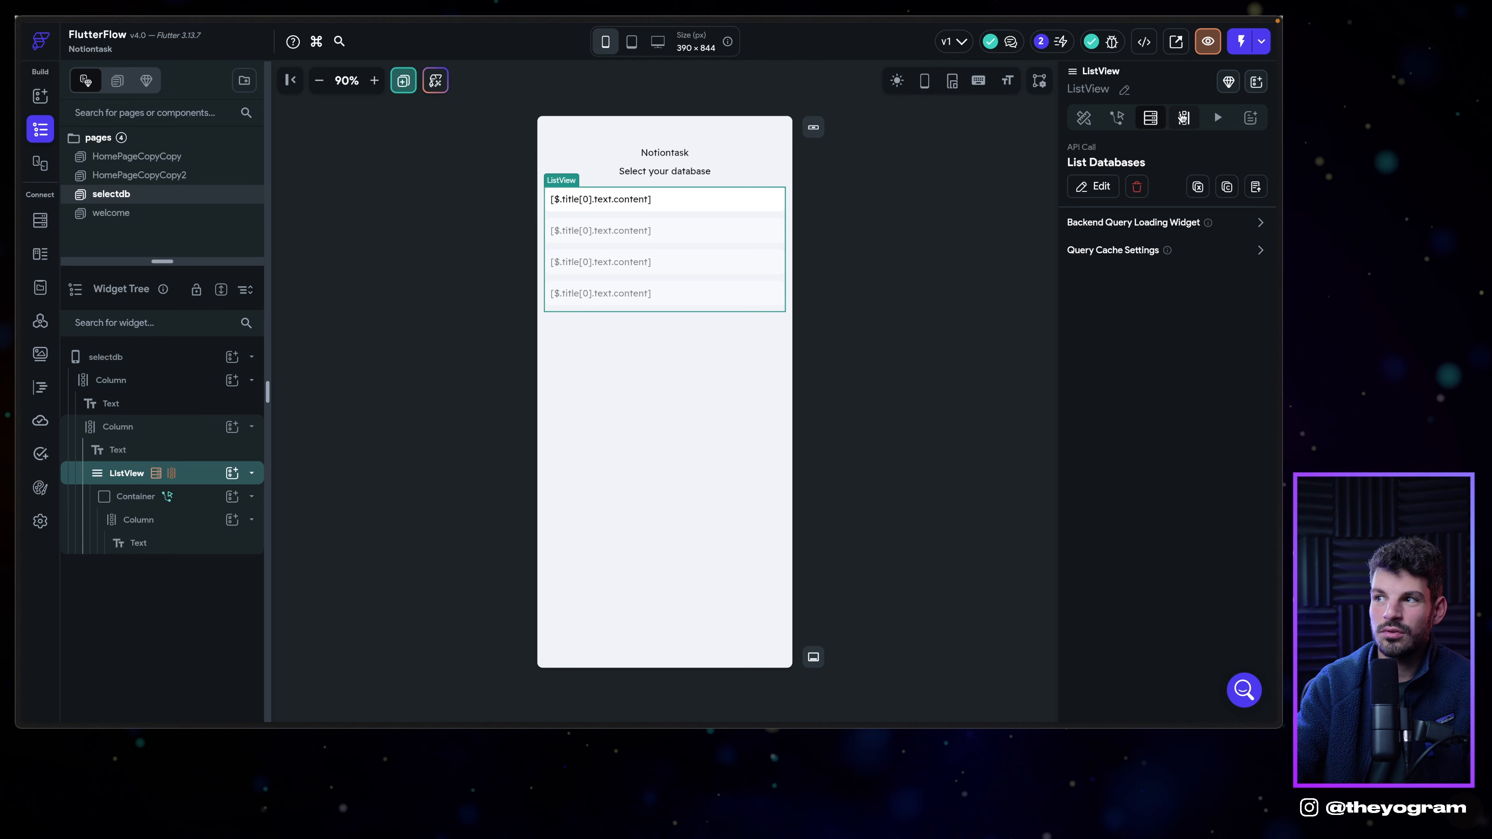
left_click(1182, 119)
left_click(1153, 183)
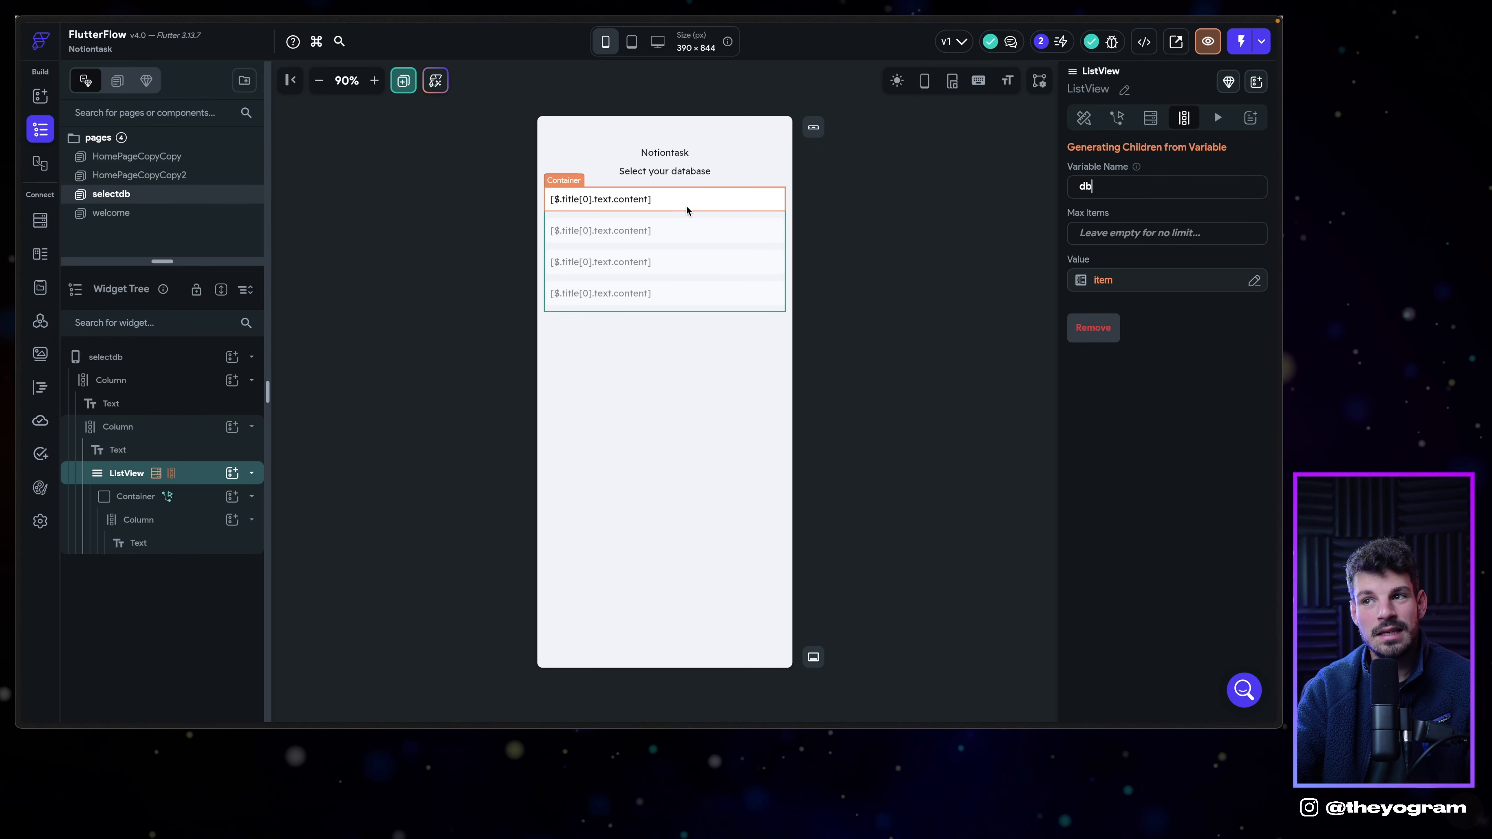
left_click(1116, 280)
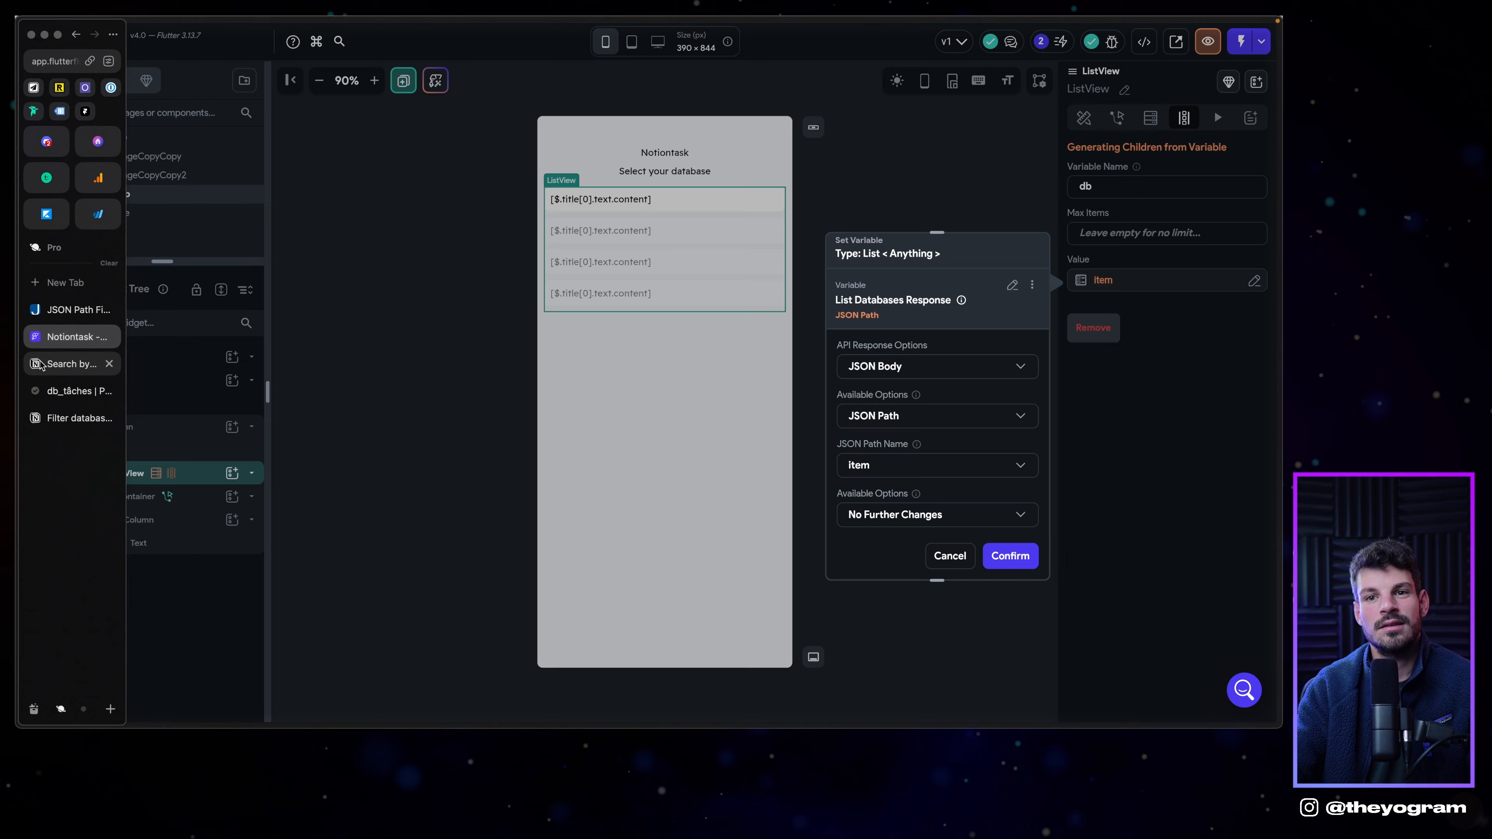
left_click(71, 312)
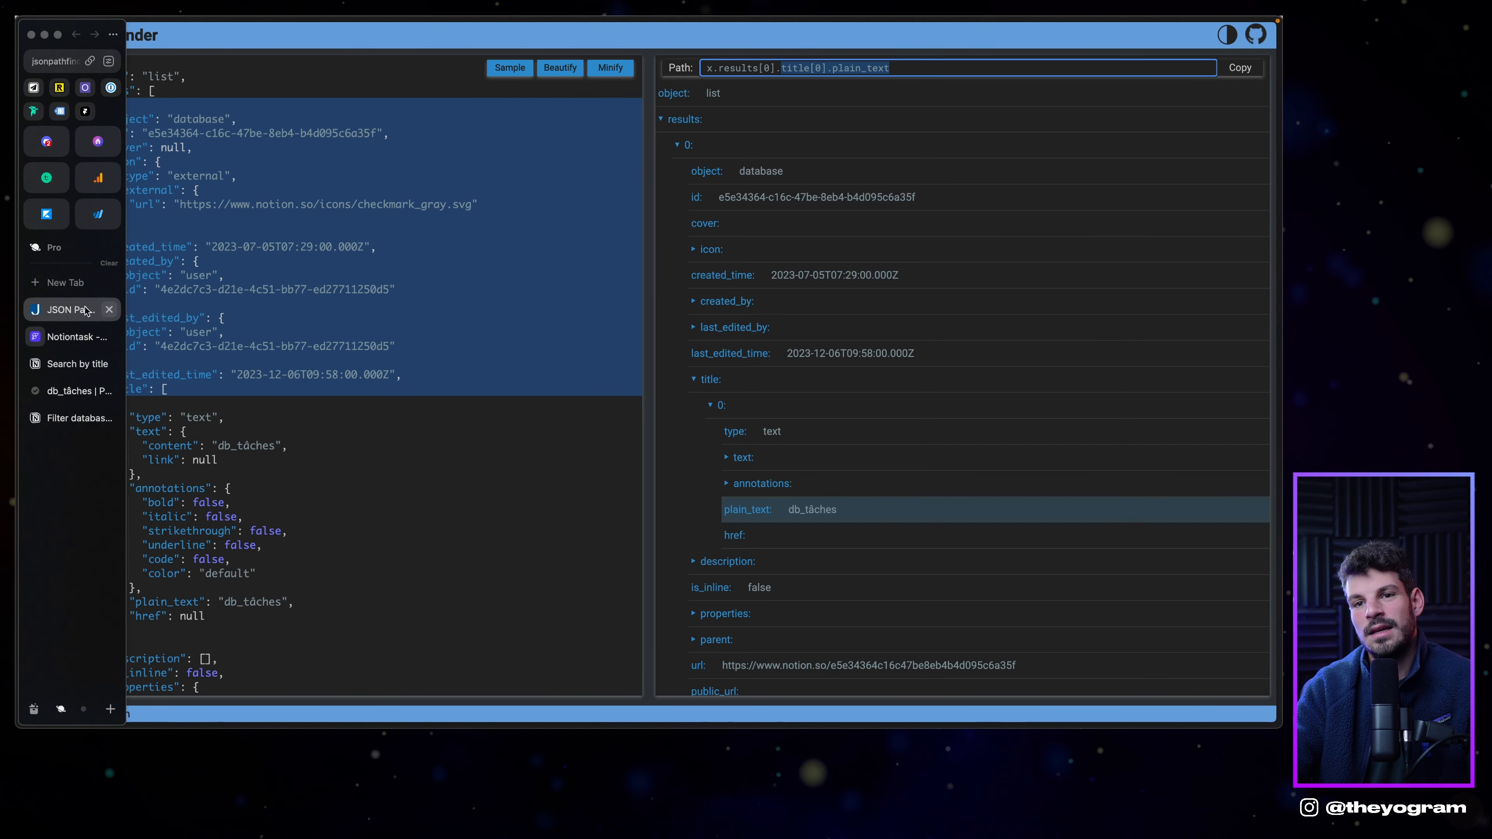
left_click(70, 310)
scroll(954, 540, "down", 1)
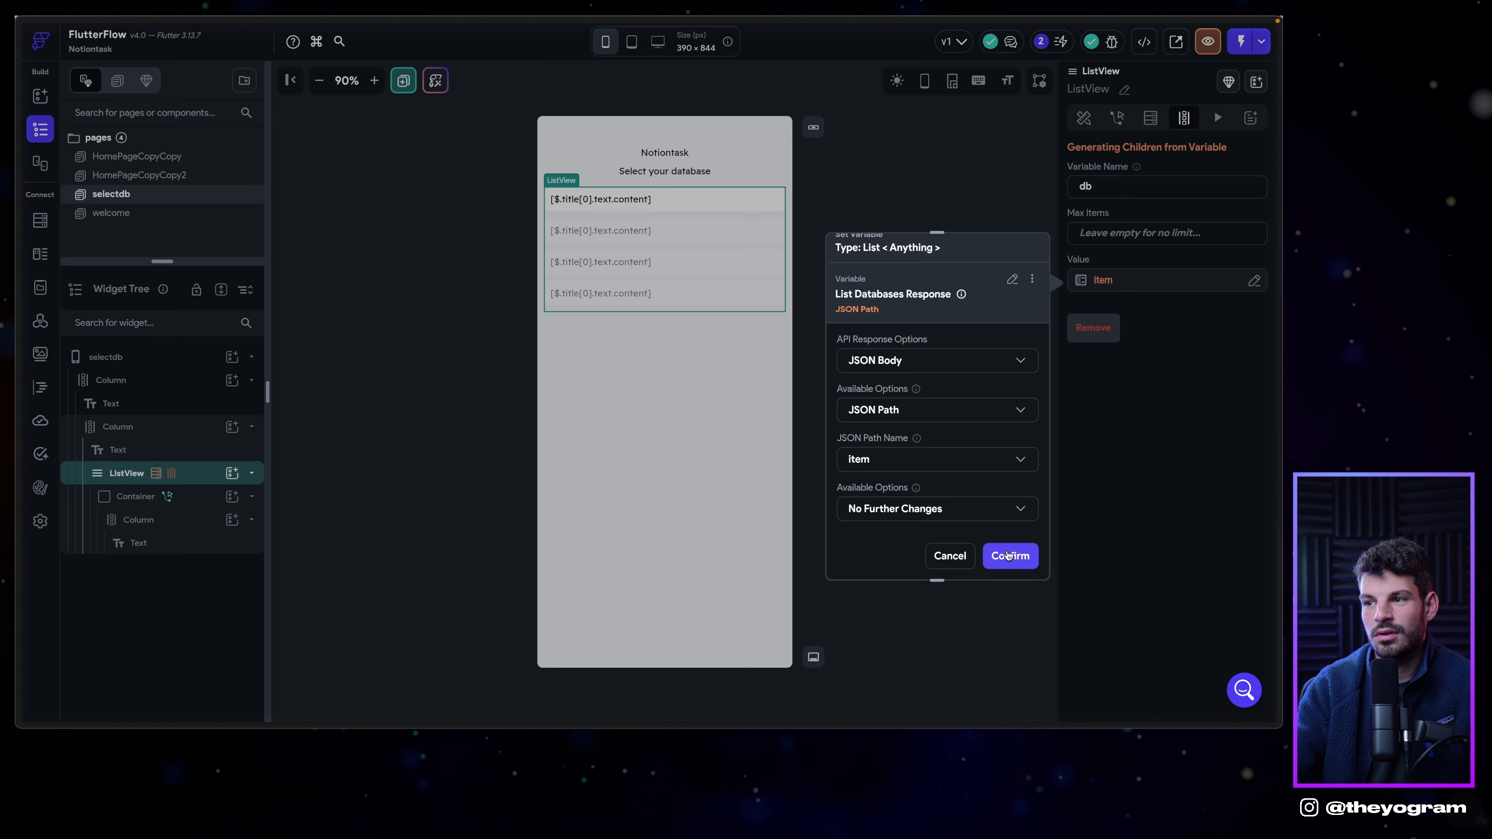
left_click(1008, 555)
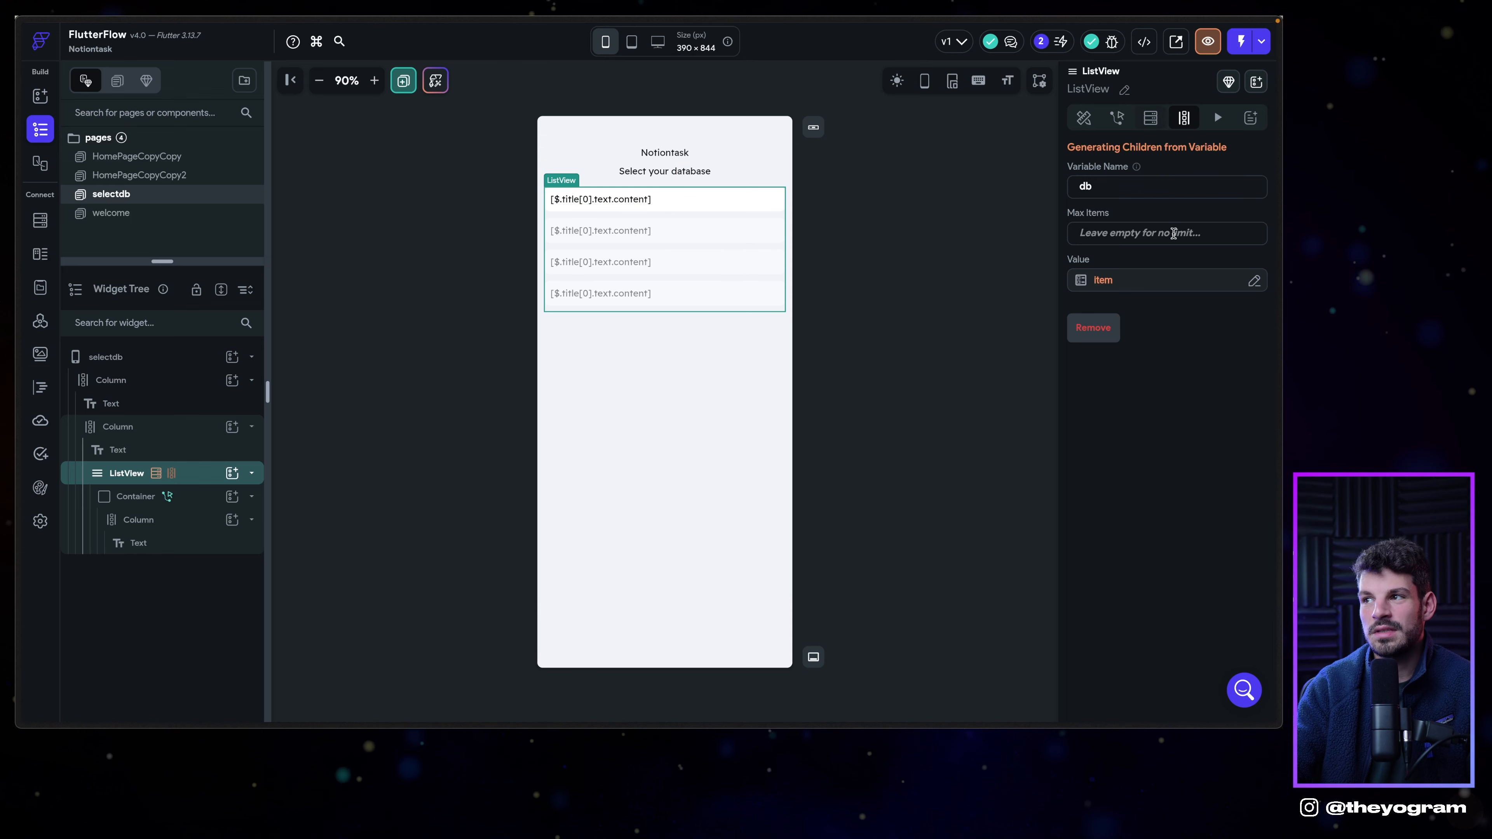
Recreate the ListView's generated children as variable db from the List Databases Response, using JSON Body and the item JSON path, and save.
left_click(1106, 338)
left_click(1104, 279)
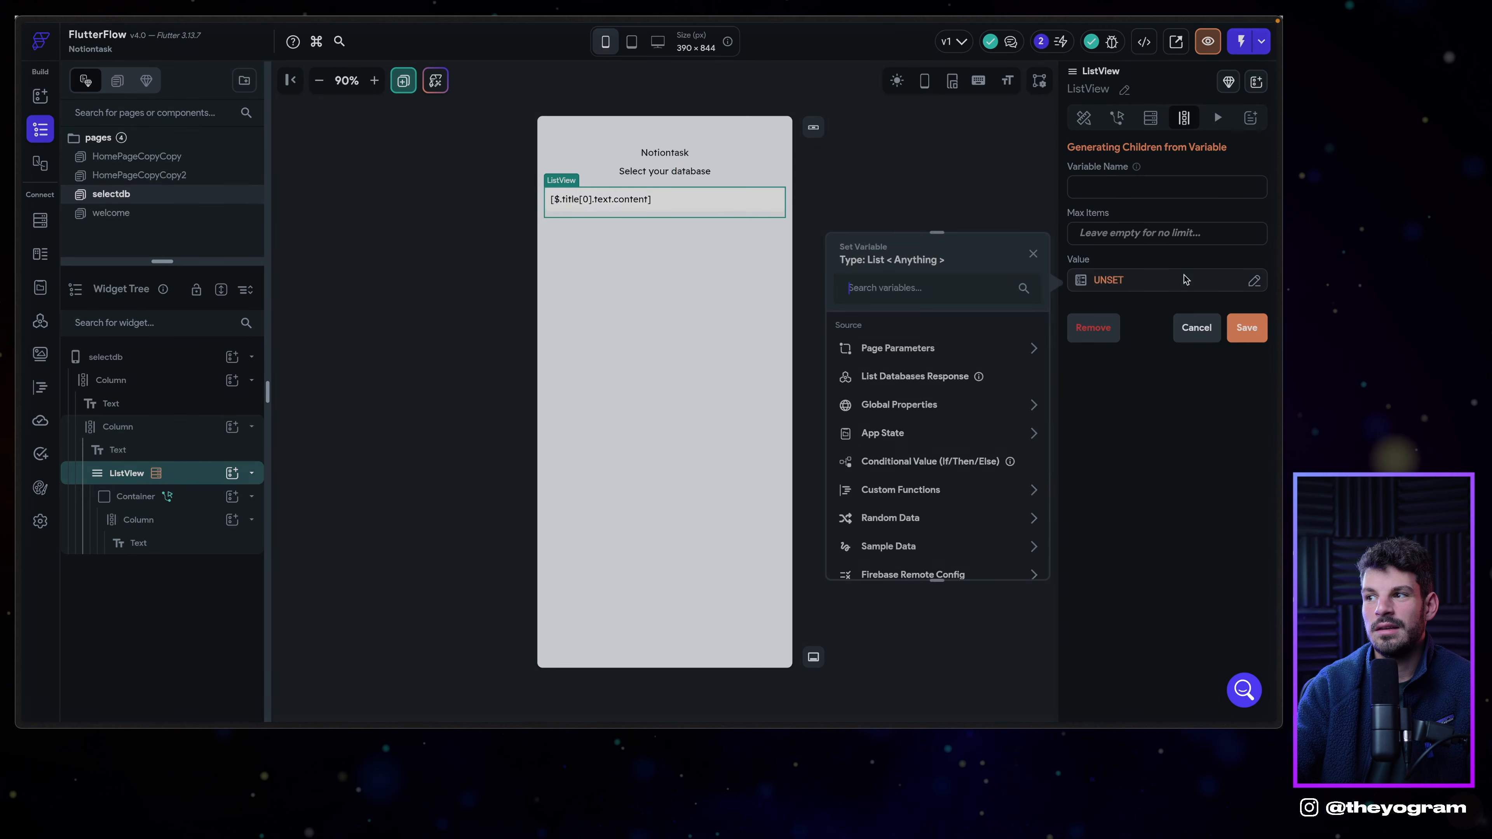
left_click(899, 380)
left_click(886, 468)
left_click(882, 439)
left_click(1007, 556)
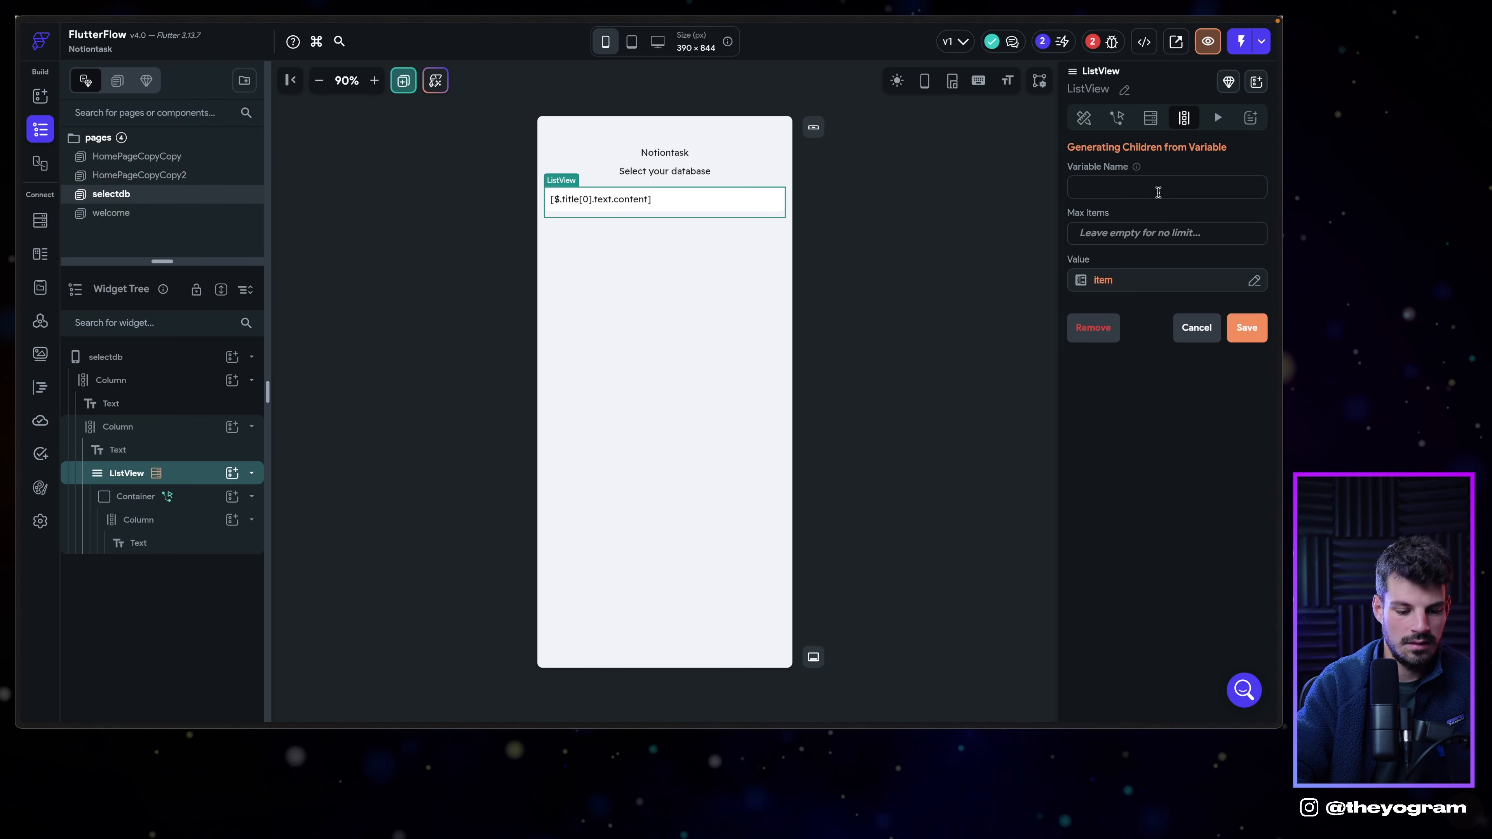
left_click(1247, 327)
left_click(765, 444)
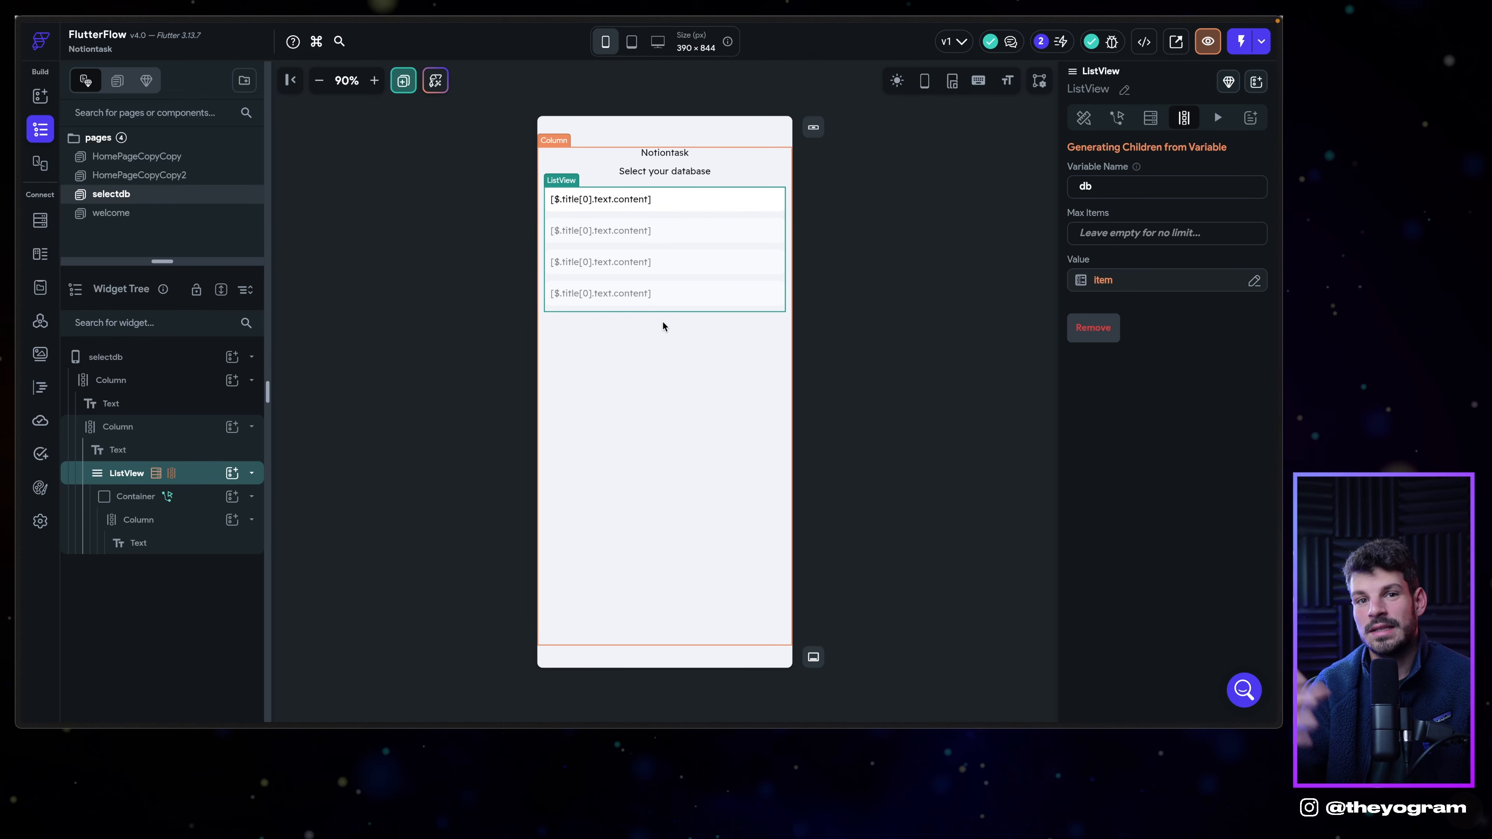
Inspect the JSON Path Name options in the ListView's children value, keep item selected, and confirm.
left_click(1071, 284)
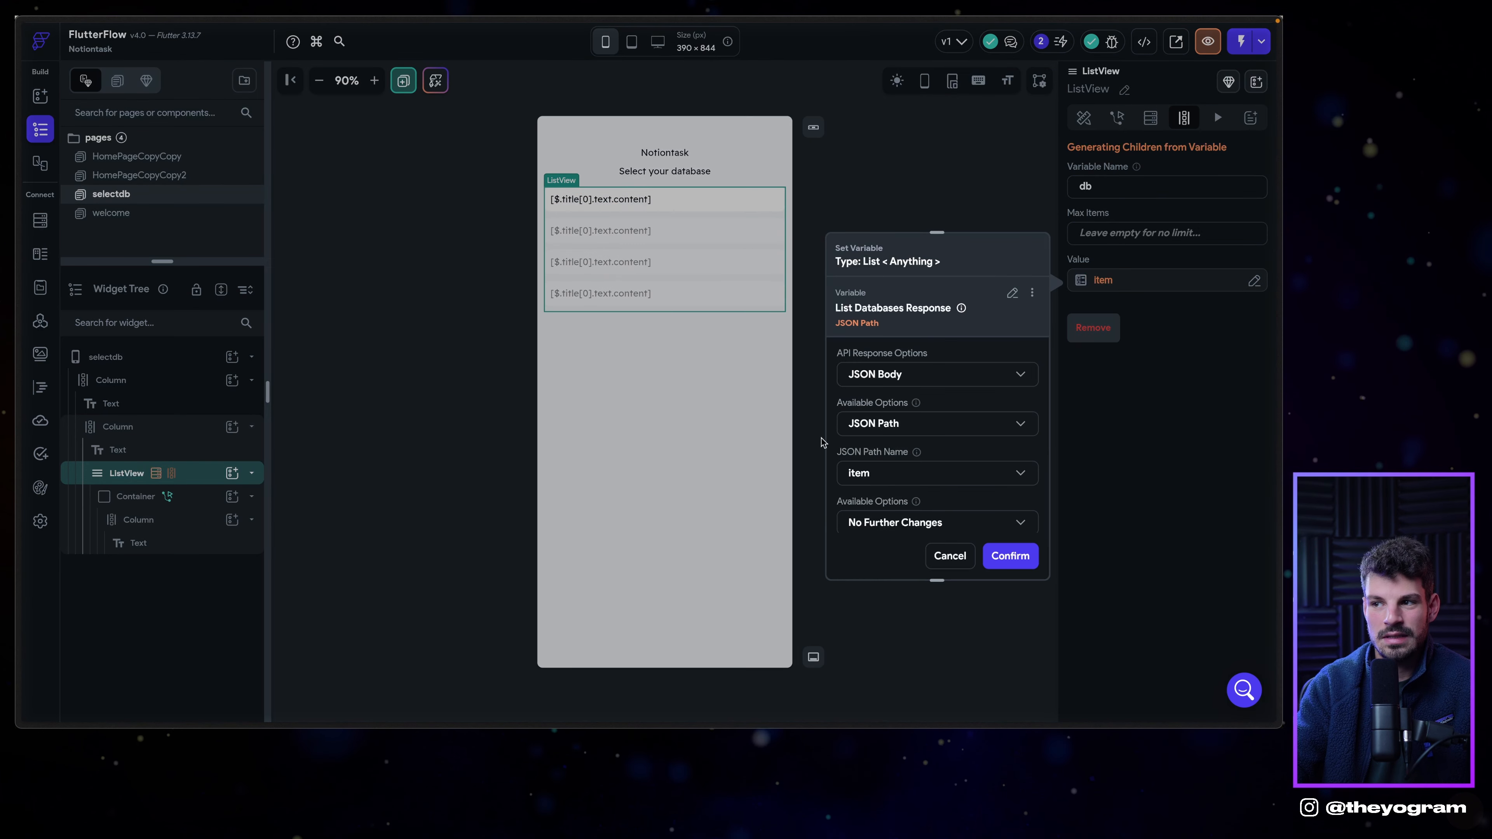
left_click(879, 473)
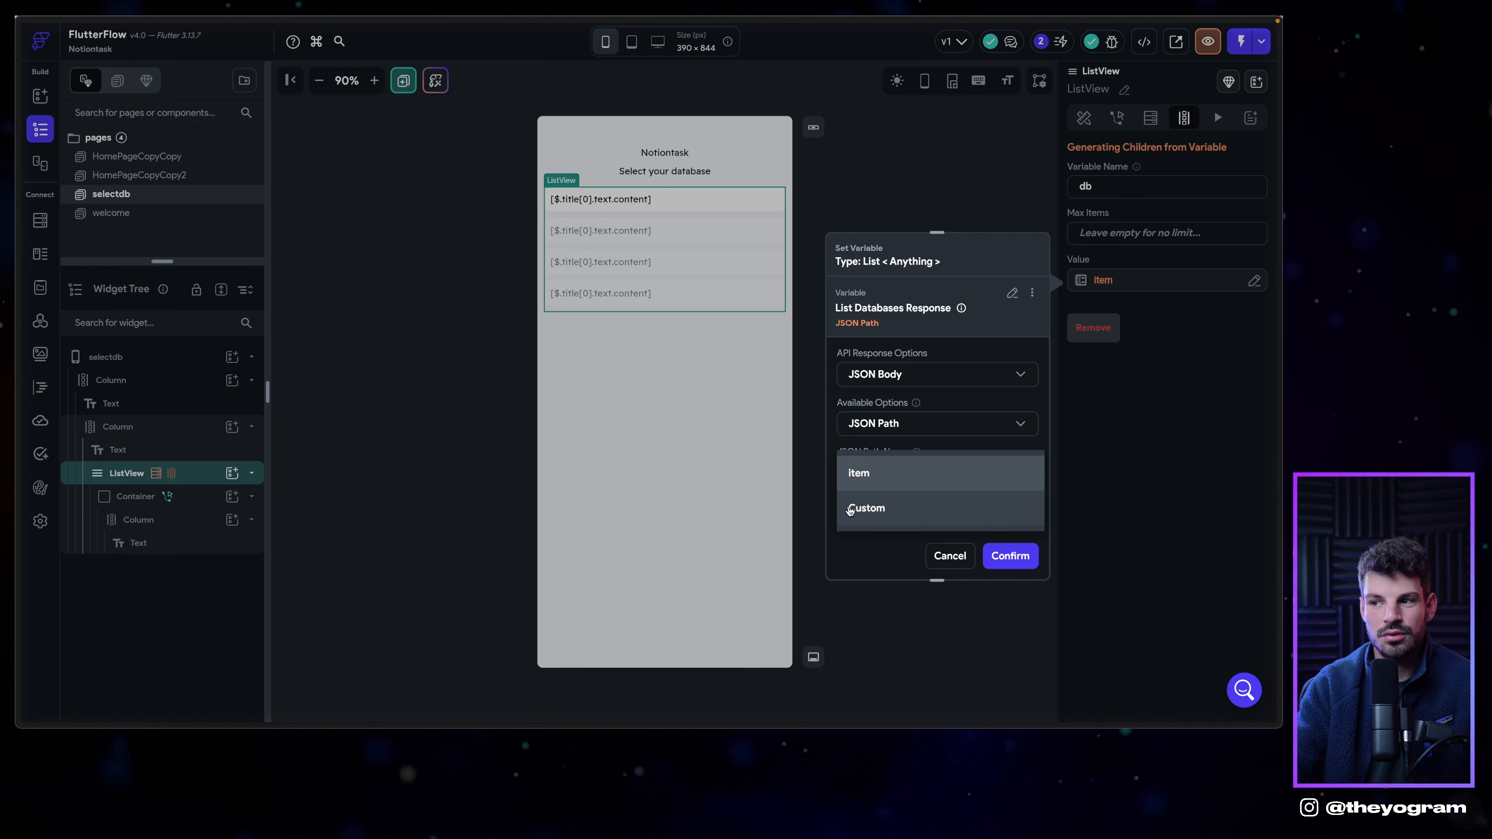
left_click(859, 473)
left_click(1010, 556)
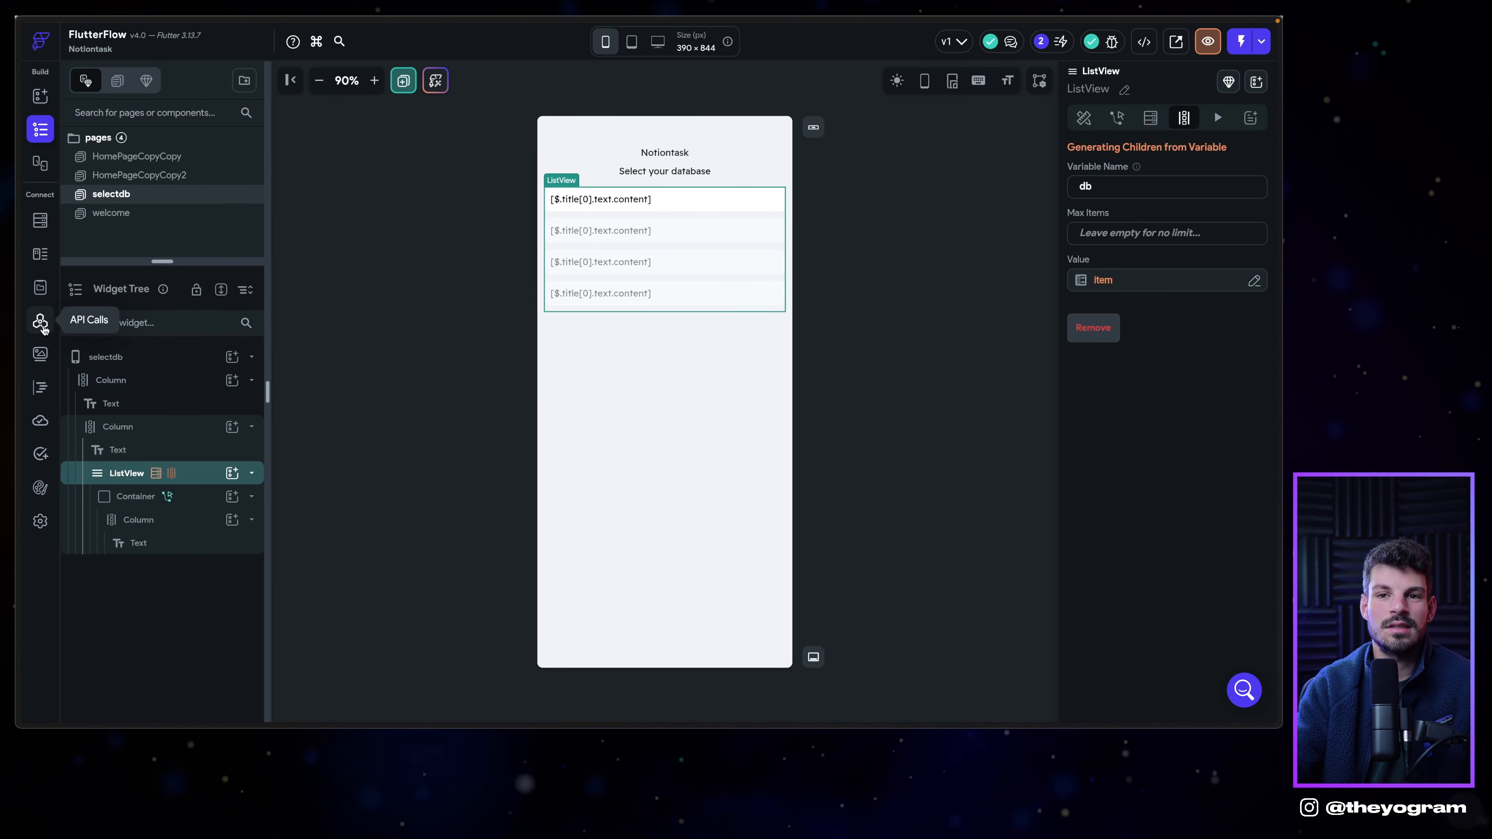
Test the List Databases call in the Notion API group and examine its response with the selected and recommended JSON paths.
left_click(41, 323)
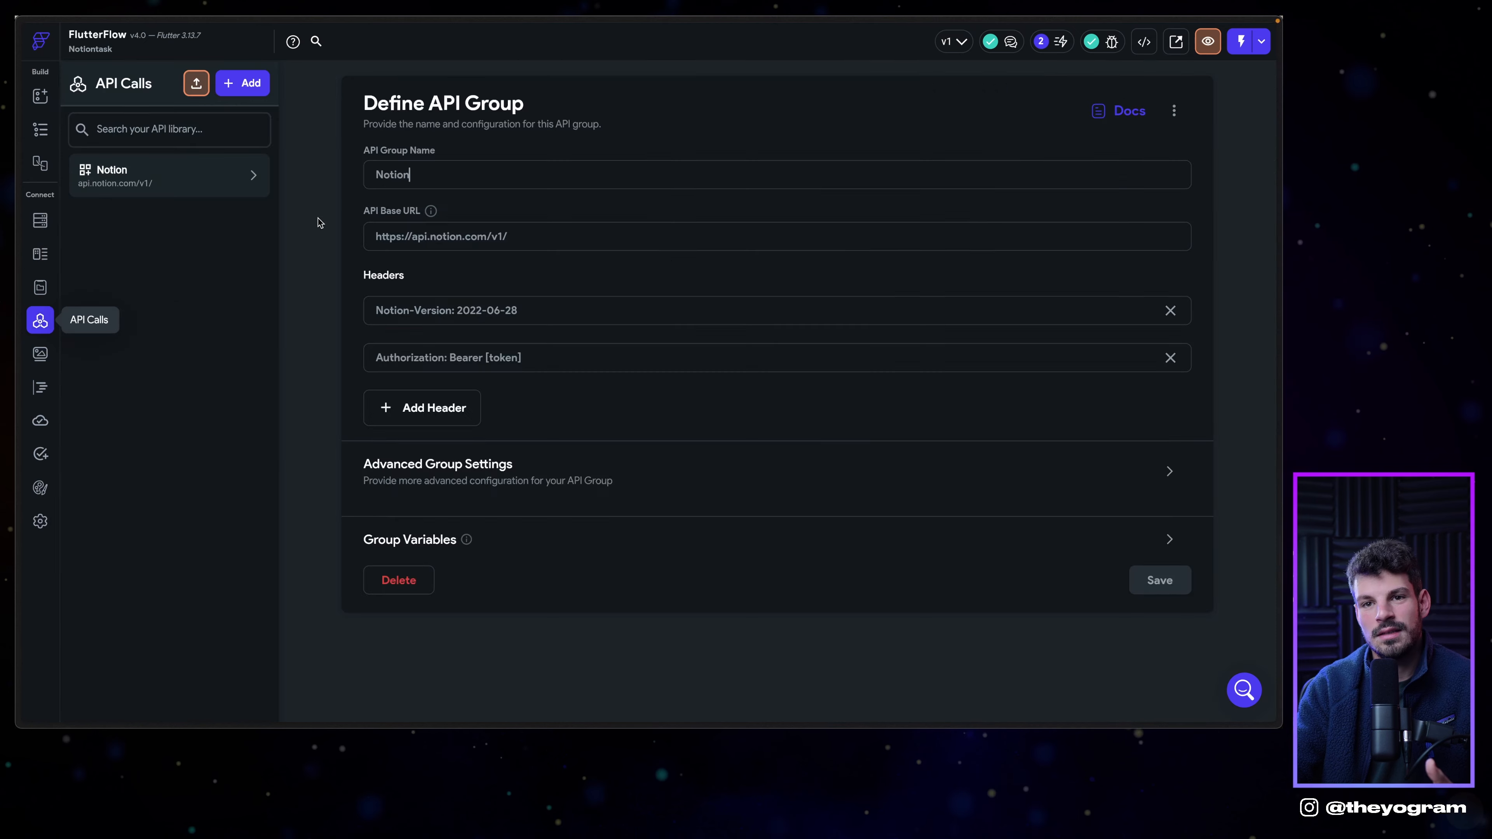
left_click(240, 186)
left_click(197, 217)
left_click(524, 158)
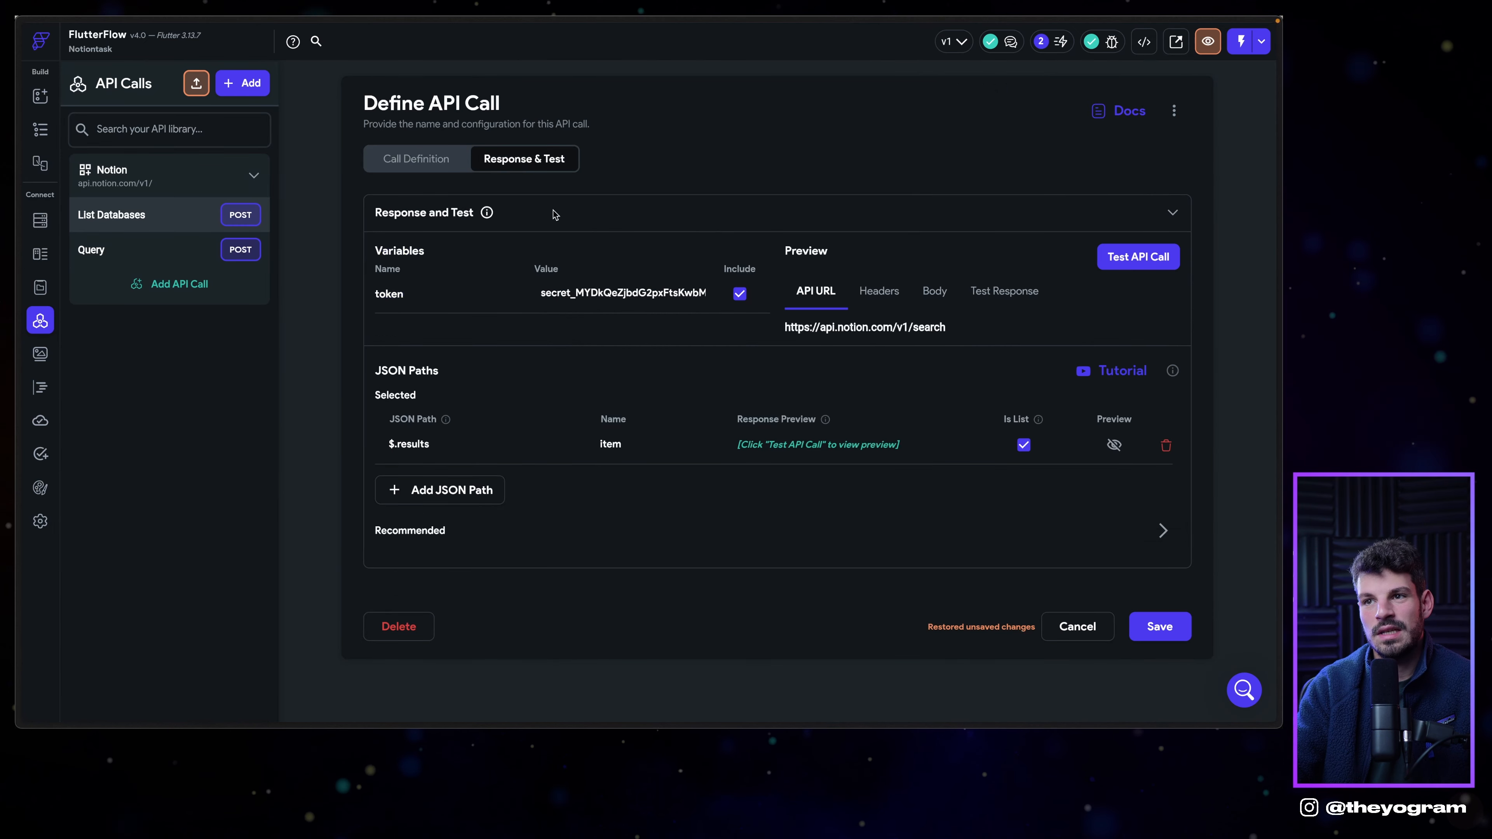
left_click(1125, 257)
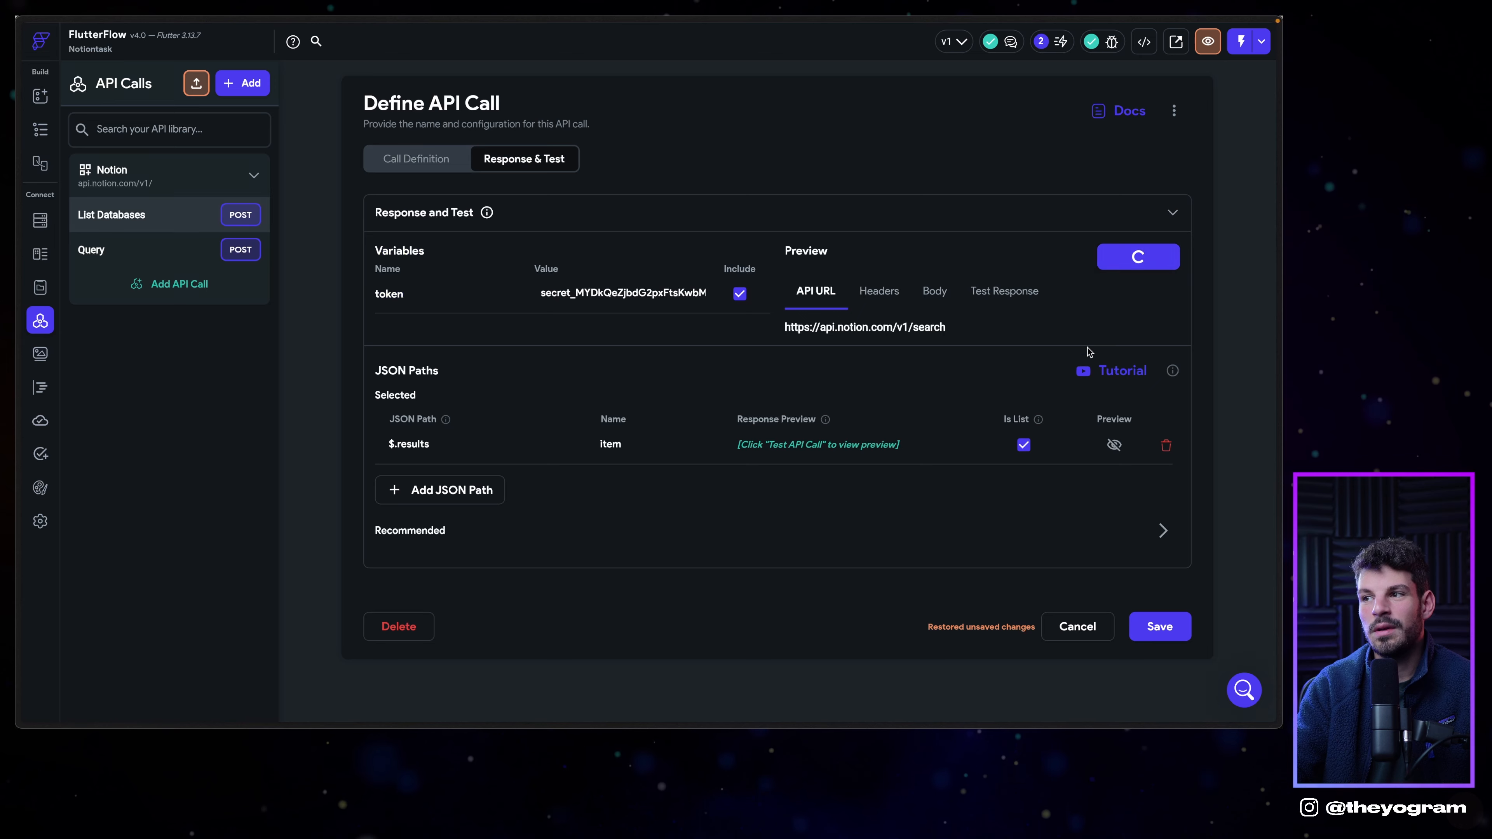
scroll(666, 467, "down", 10)
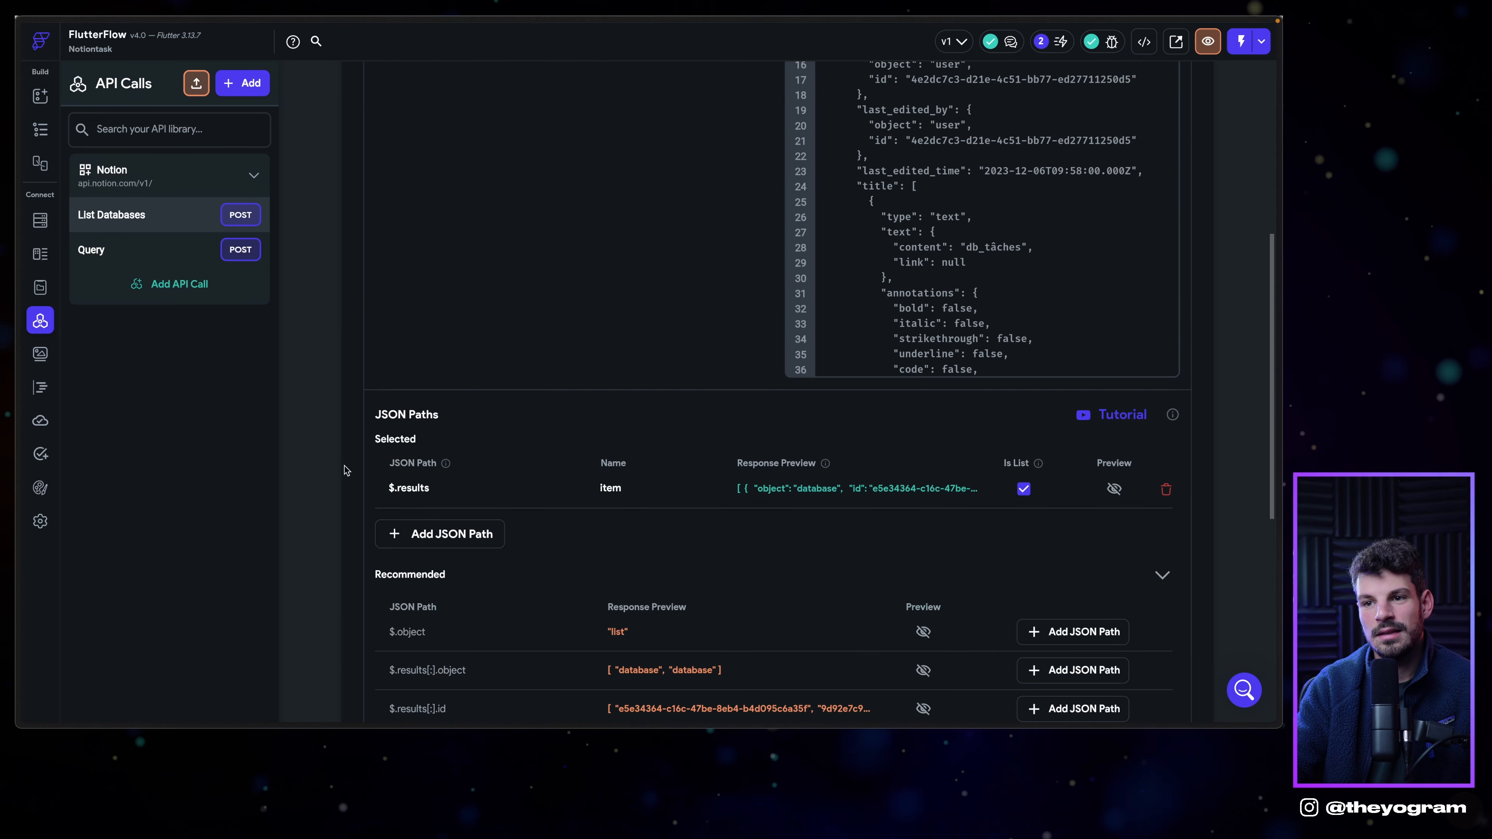
scroll(405, 659, "down", 5)
scroll(326, 617, "down", 3)
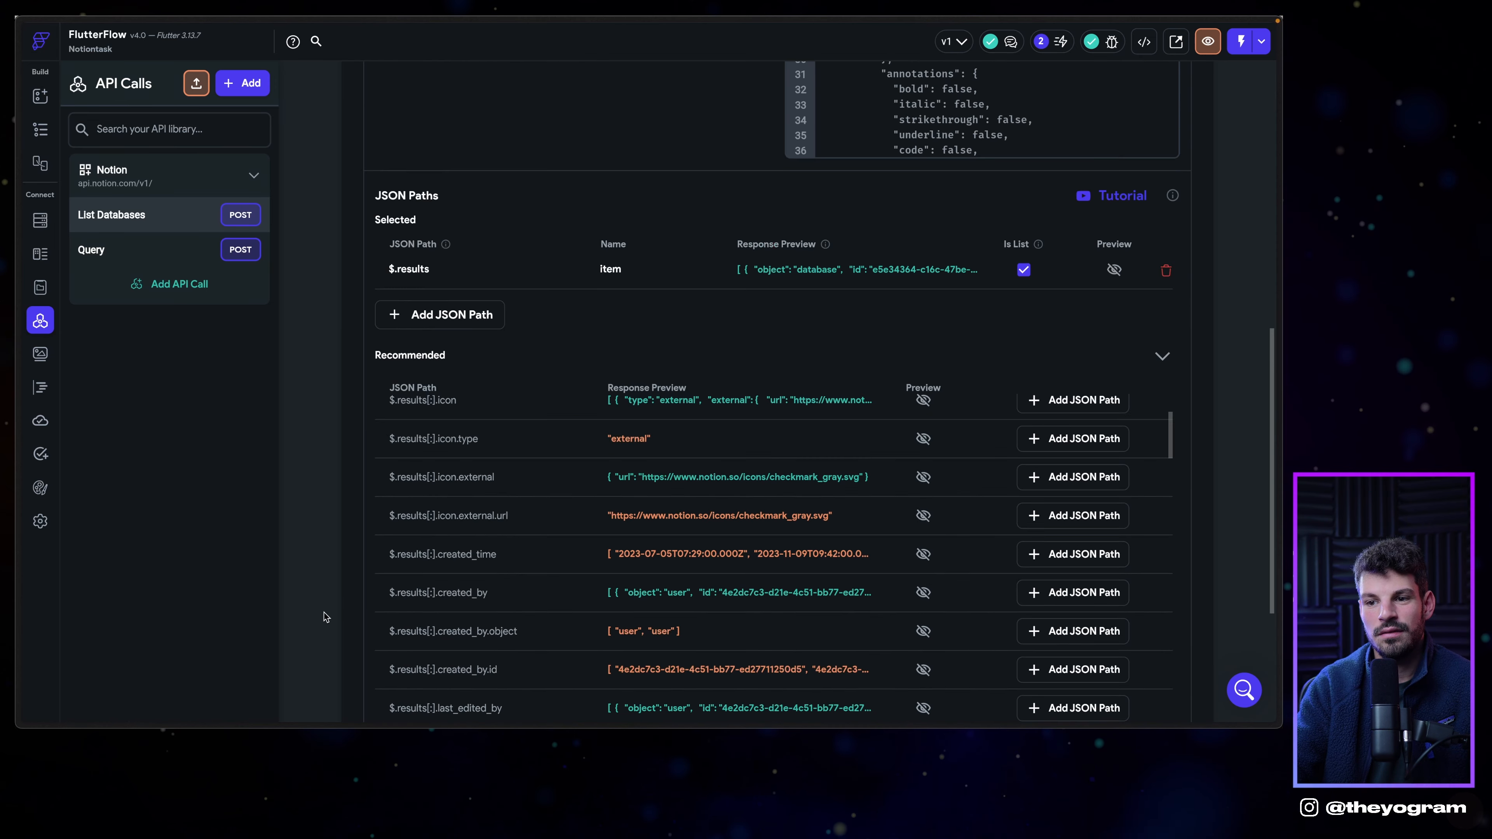
scroll(417, 582, "down", 3)
scroll(416, 582, "up", 4)
scroll(387, 498, "up", 4)
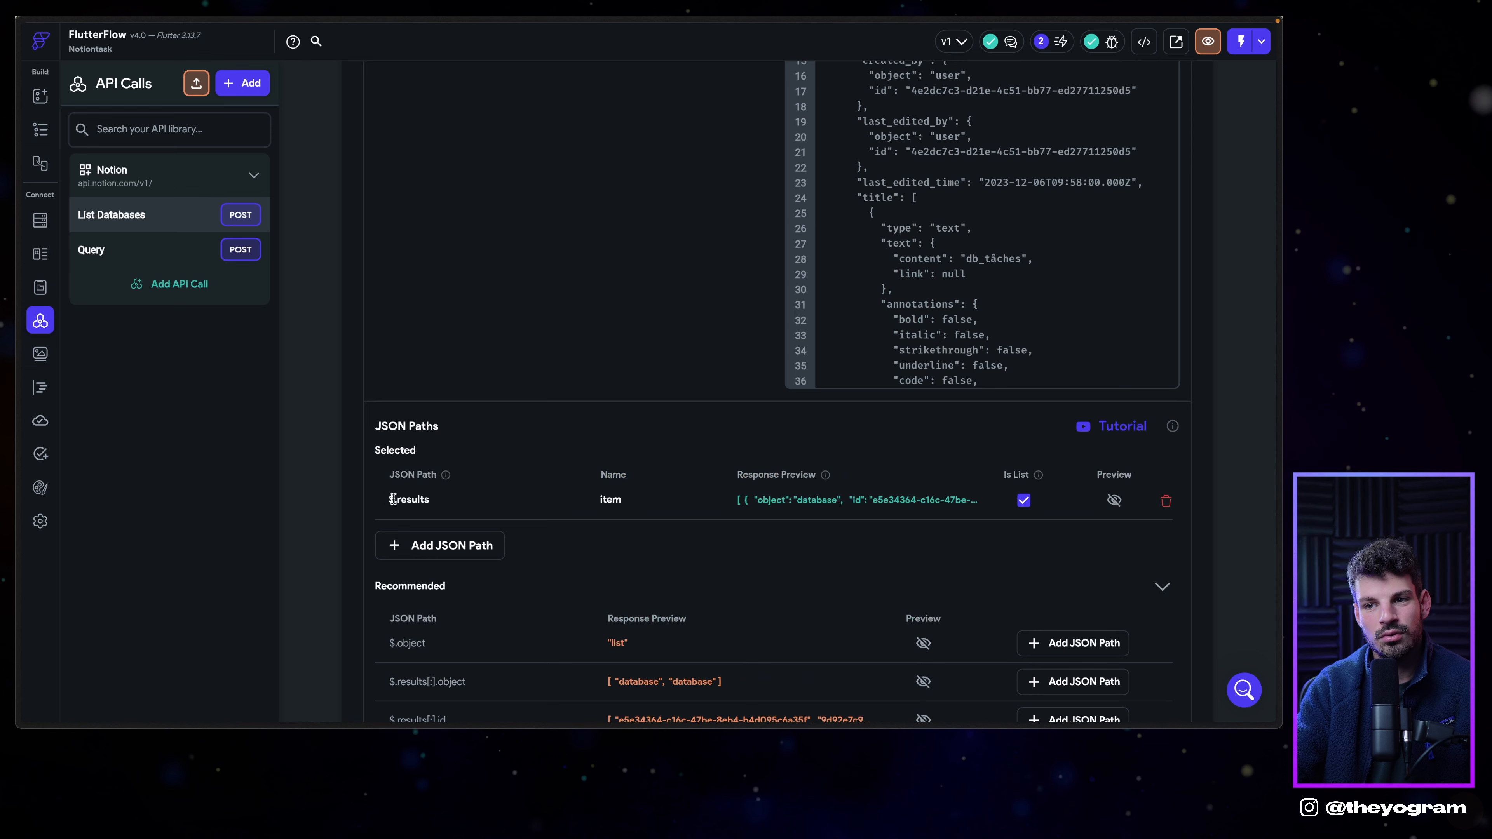
Check the path of the database title in JSON Path Finder and switch back to FlutterFlow's List Databases JSON paths.
mouse_move(23, 252)
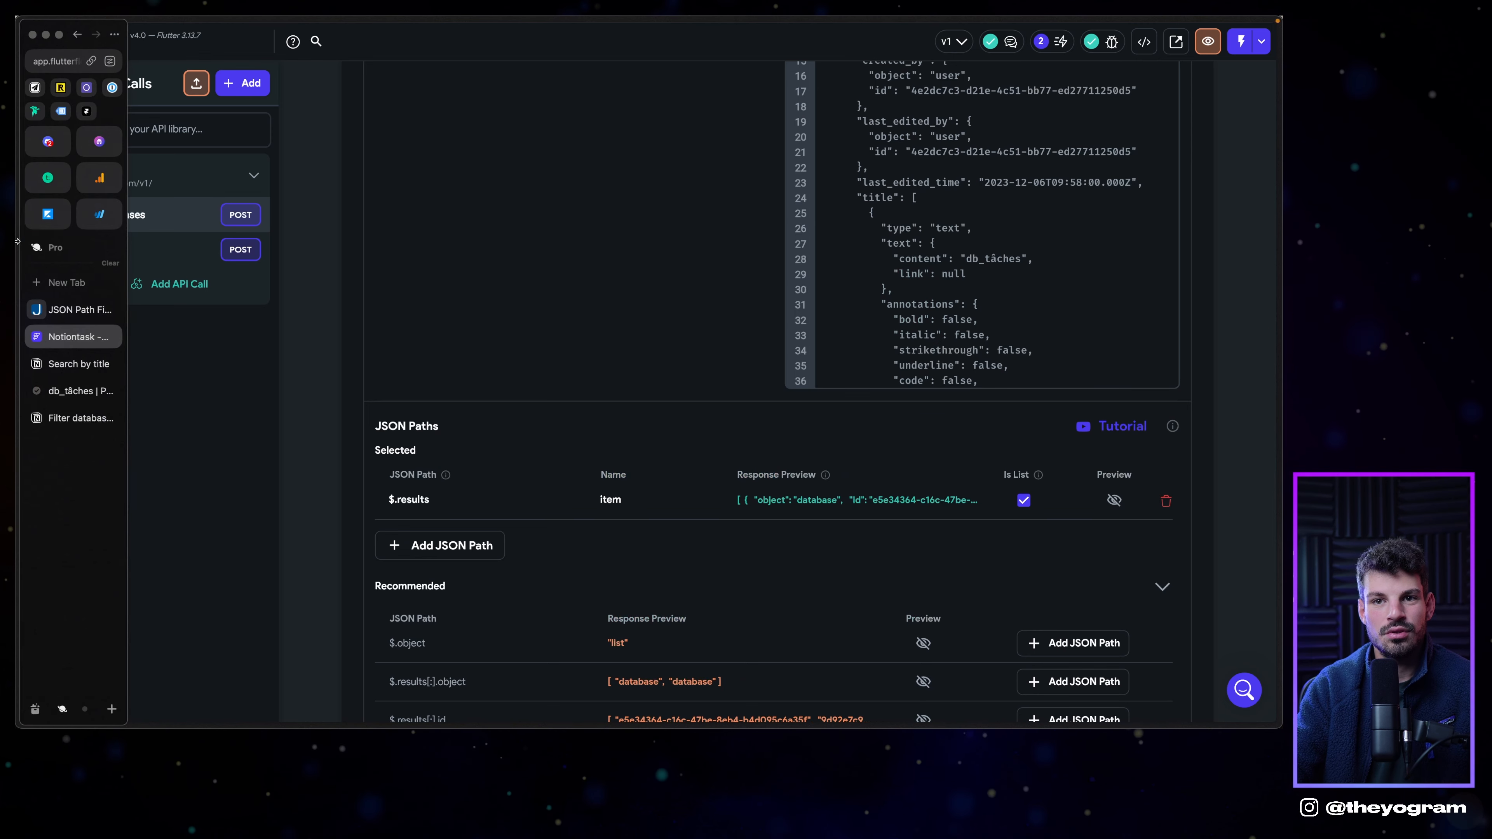
left_click(64, 312)
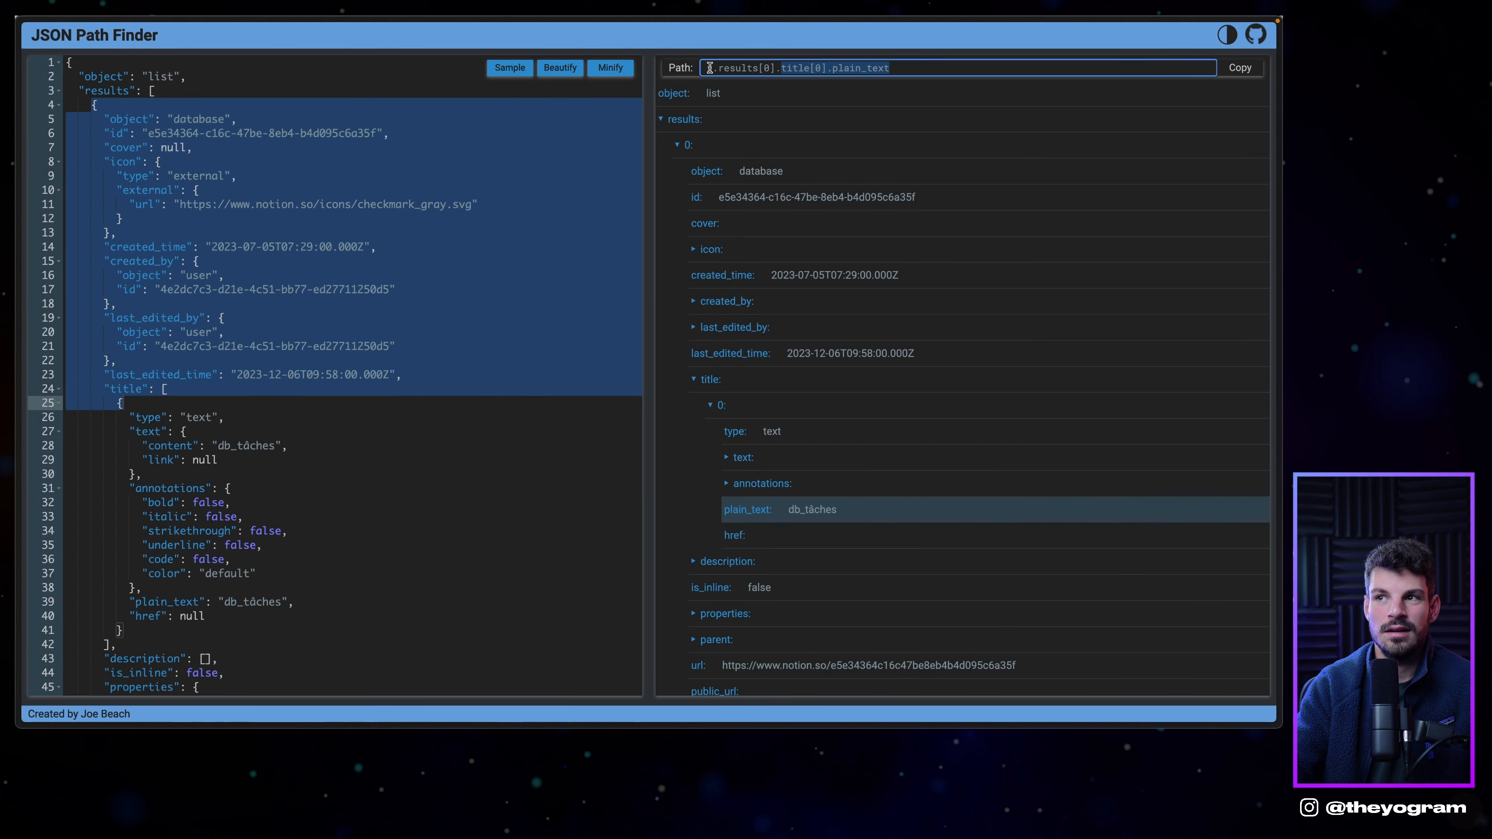
mouse_move(17, 353)
left_click(65, 337)
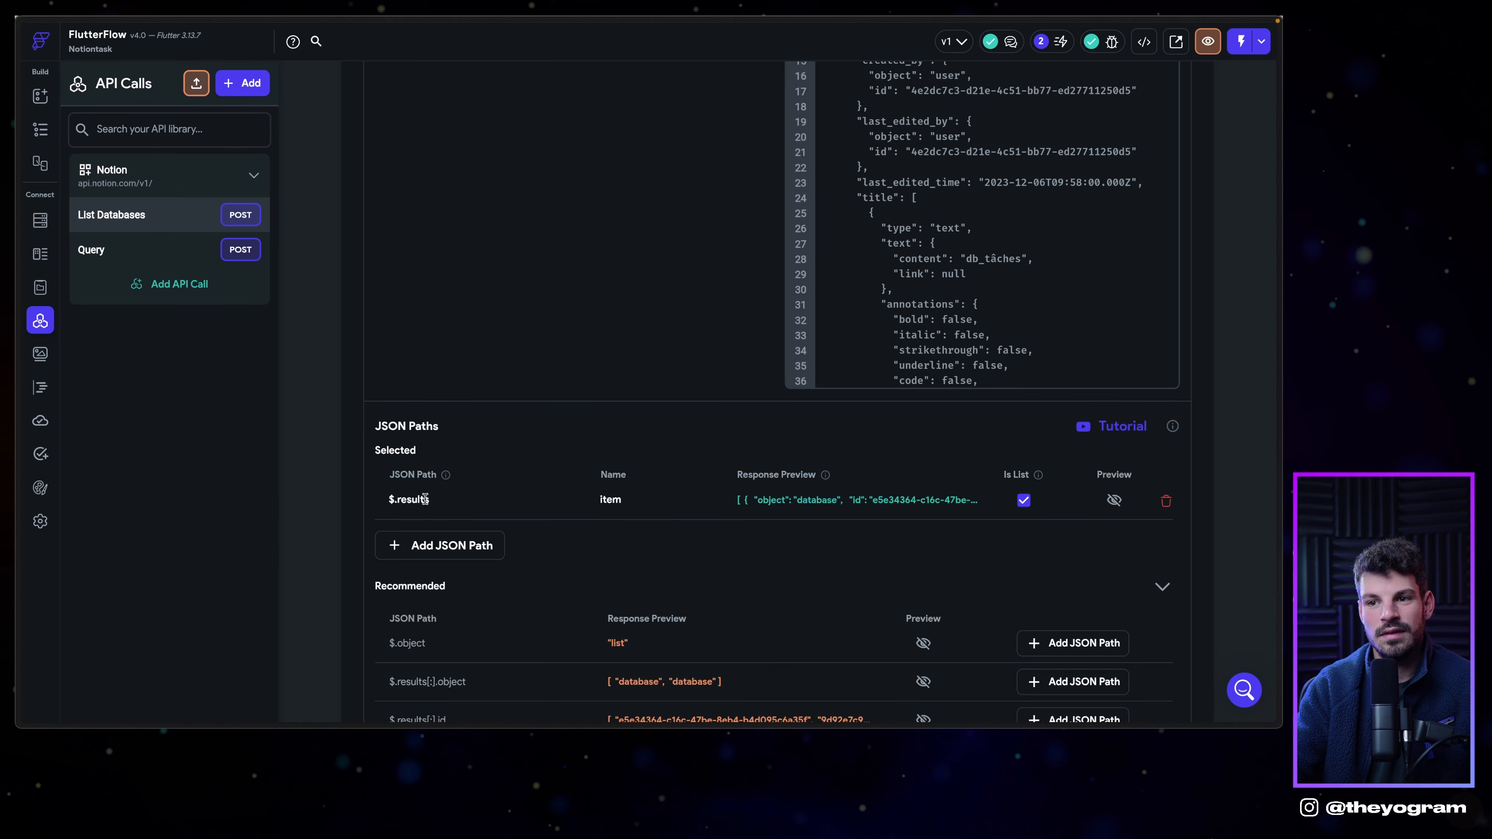
Review the selected $.results JSON path and its item name in the List Databases call.
left_click_drag(382, 497, 429, 501)
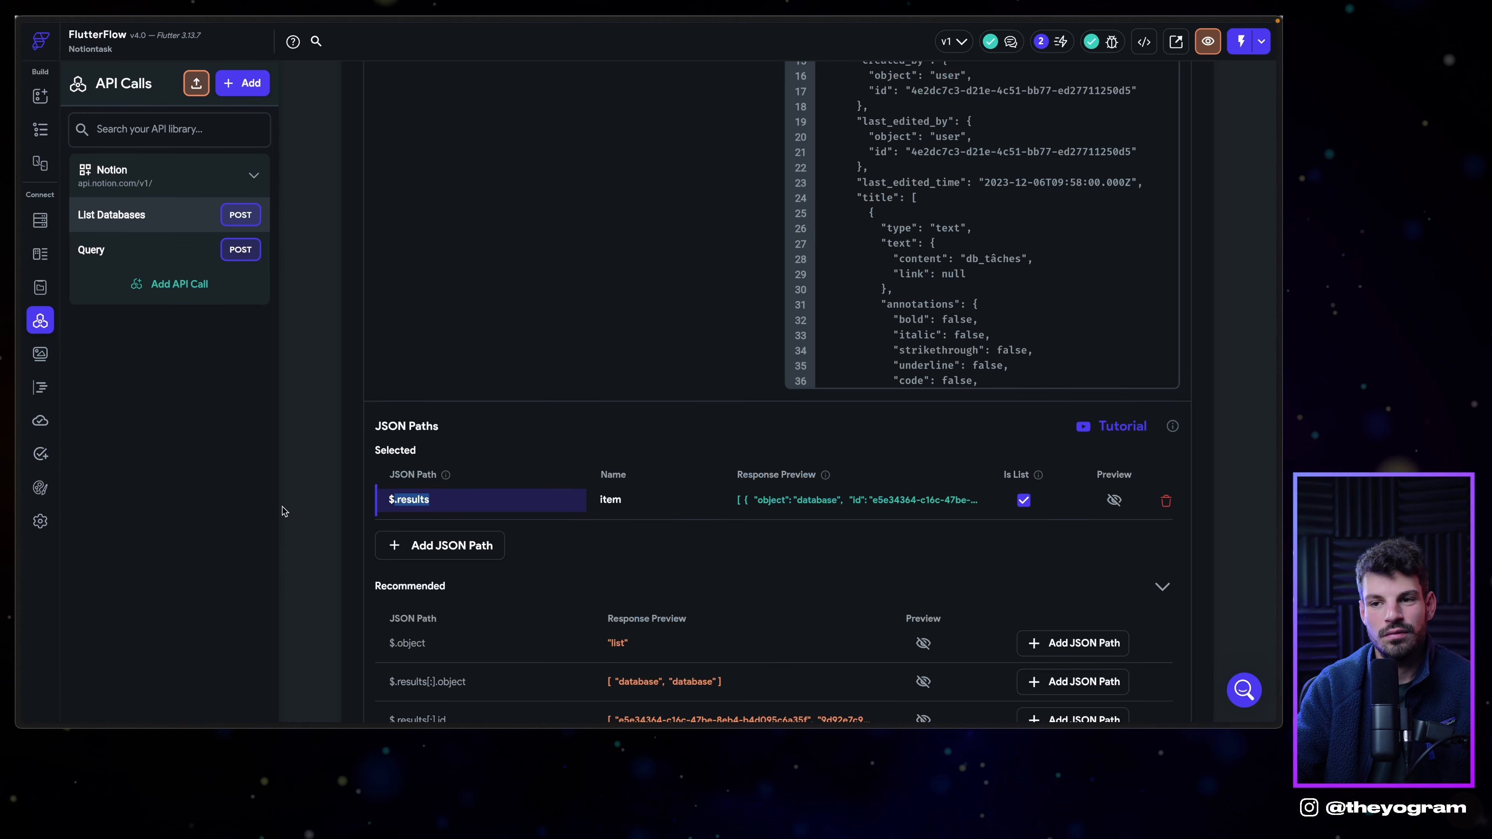
left_click(559, 458)
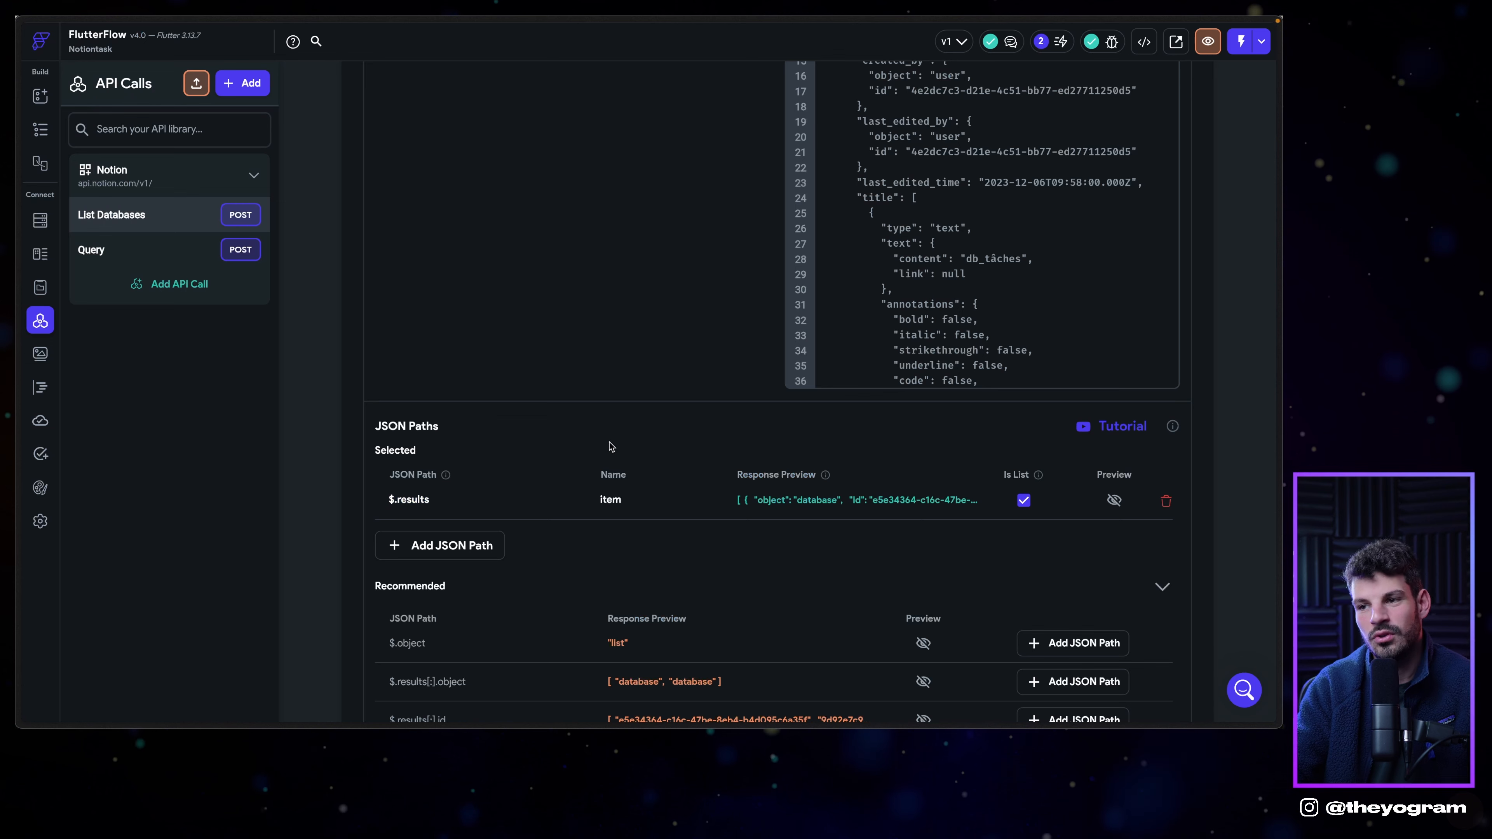
left_click(608, 497)
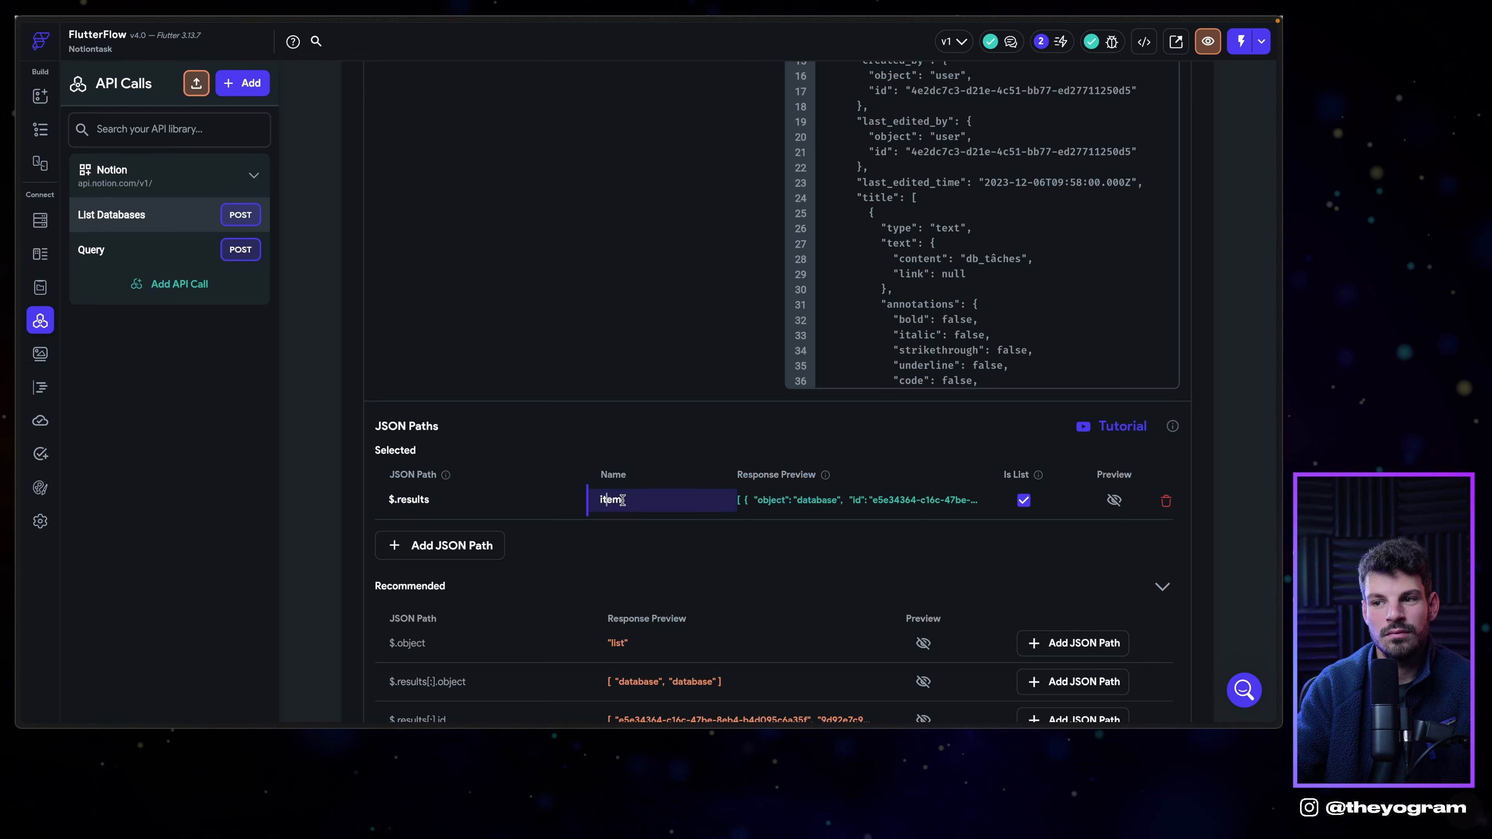
left_click(915, 544)
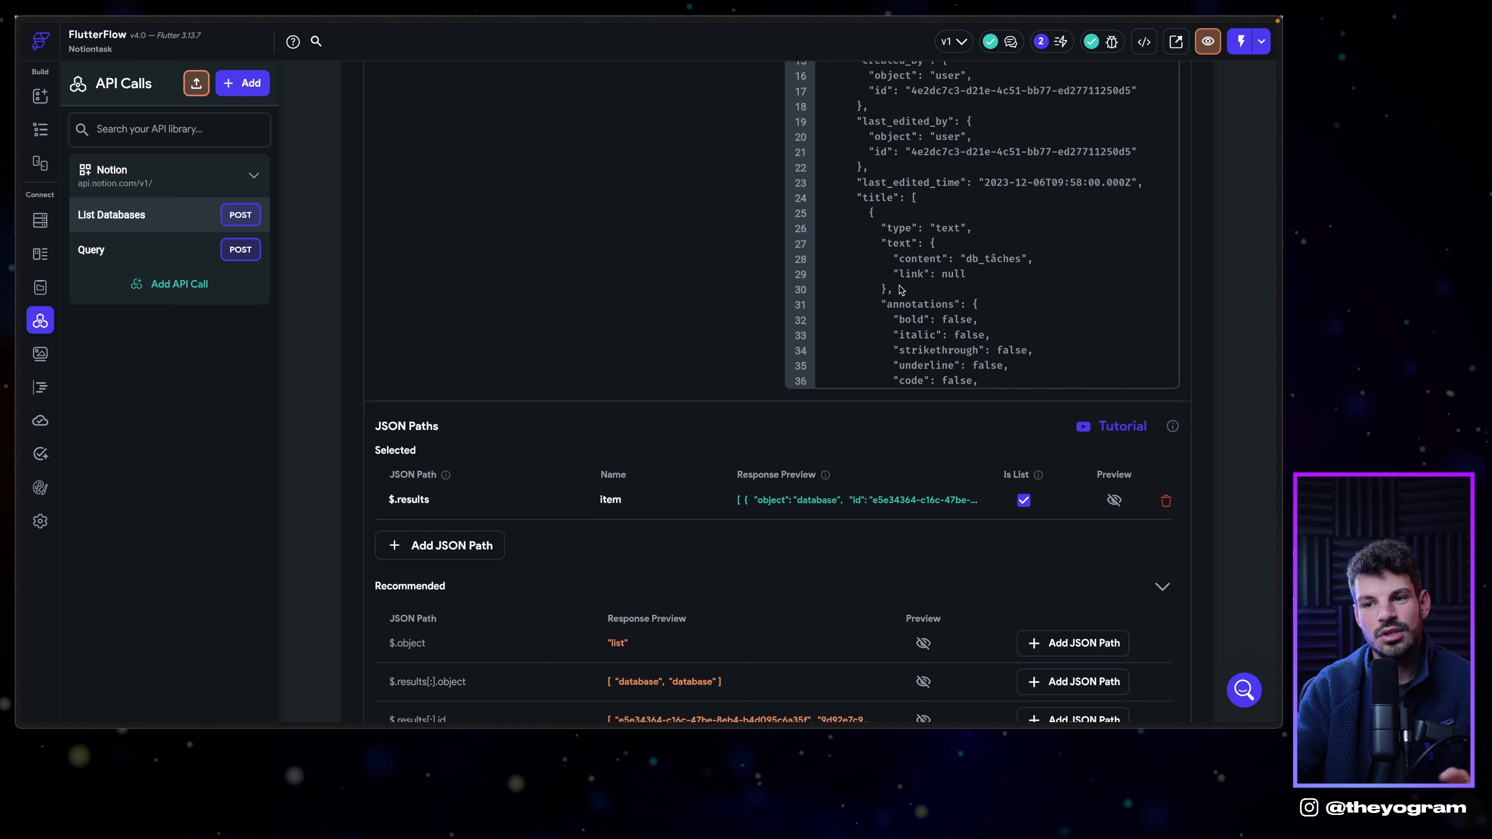
Examine the first database object inside the results list of the List Databases test response body.
scroll(920, 293, "up", 1)
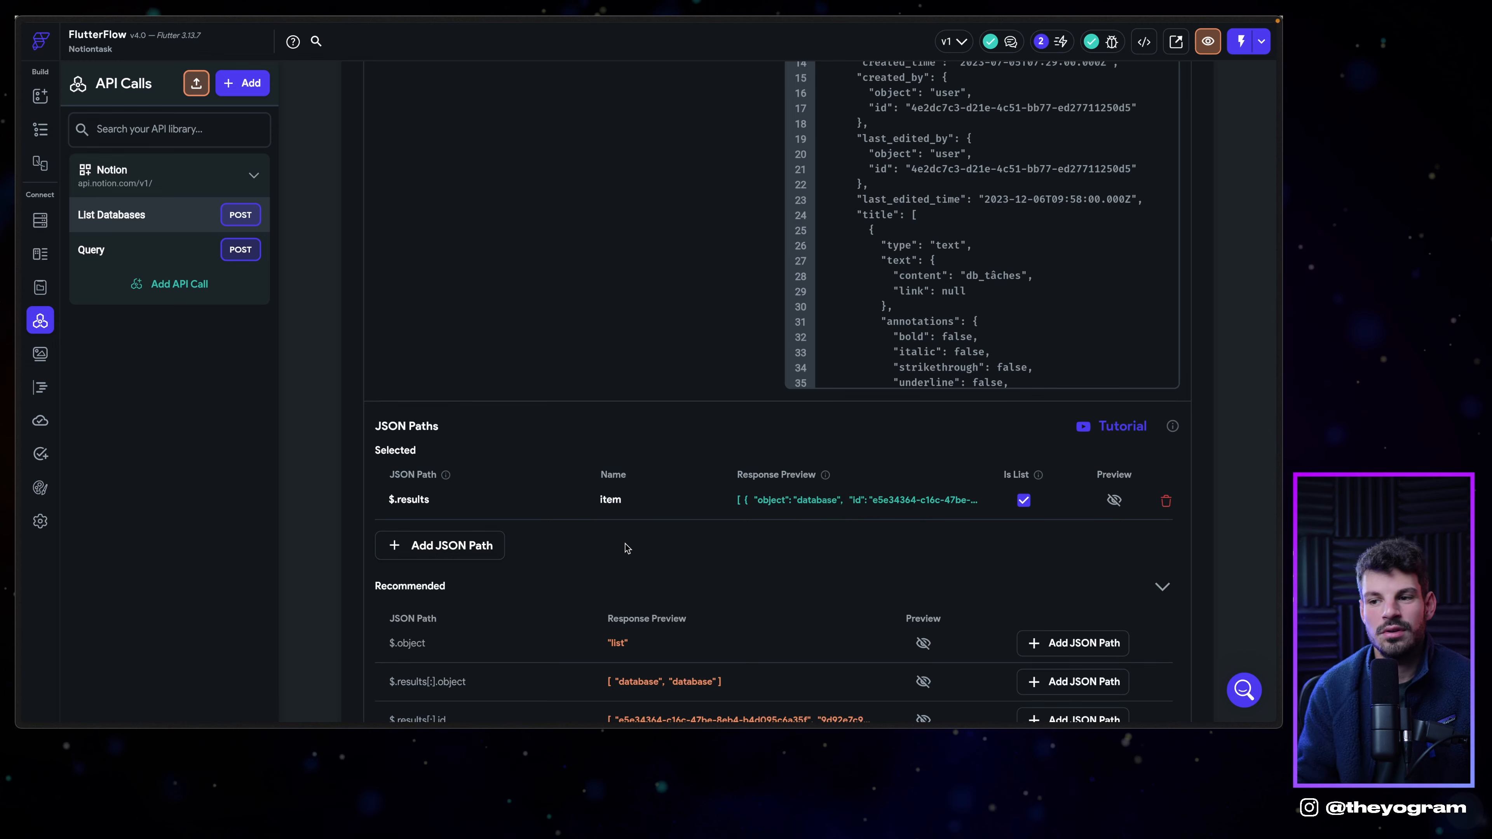
scroll(642, 398, "up", 3)
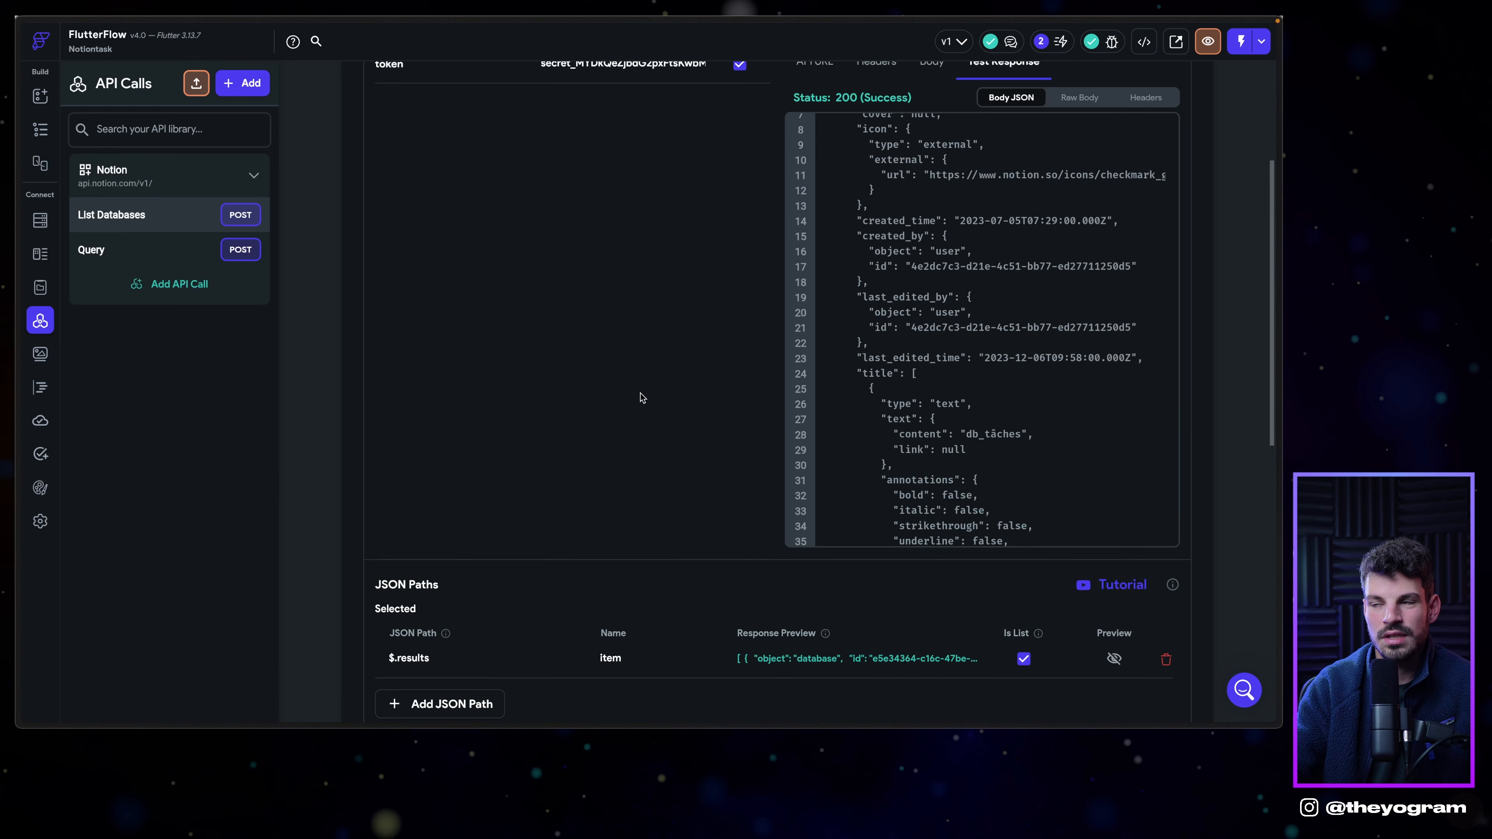
scroll(909, 329, "up", 5)
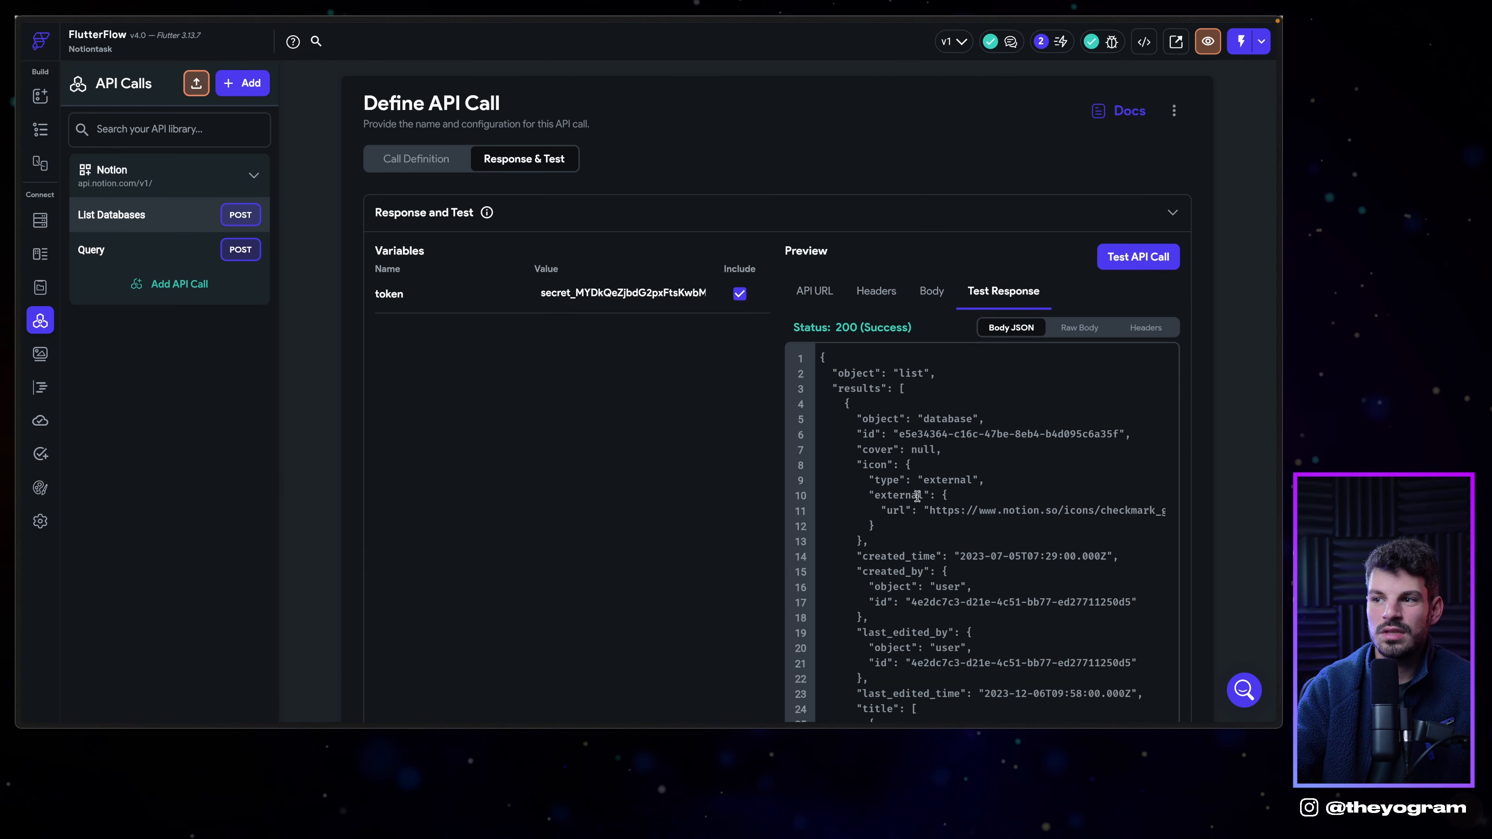
left_click_drag(824, 358, 869, 618)
scroll(458, 617, "down", 5)
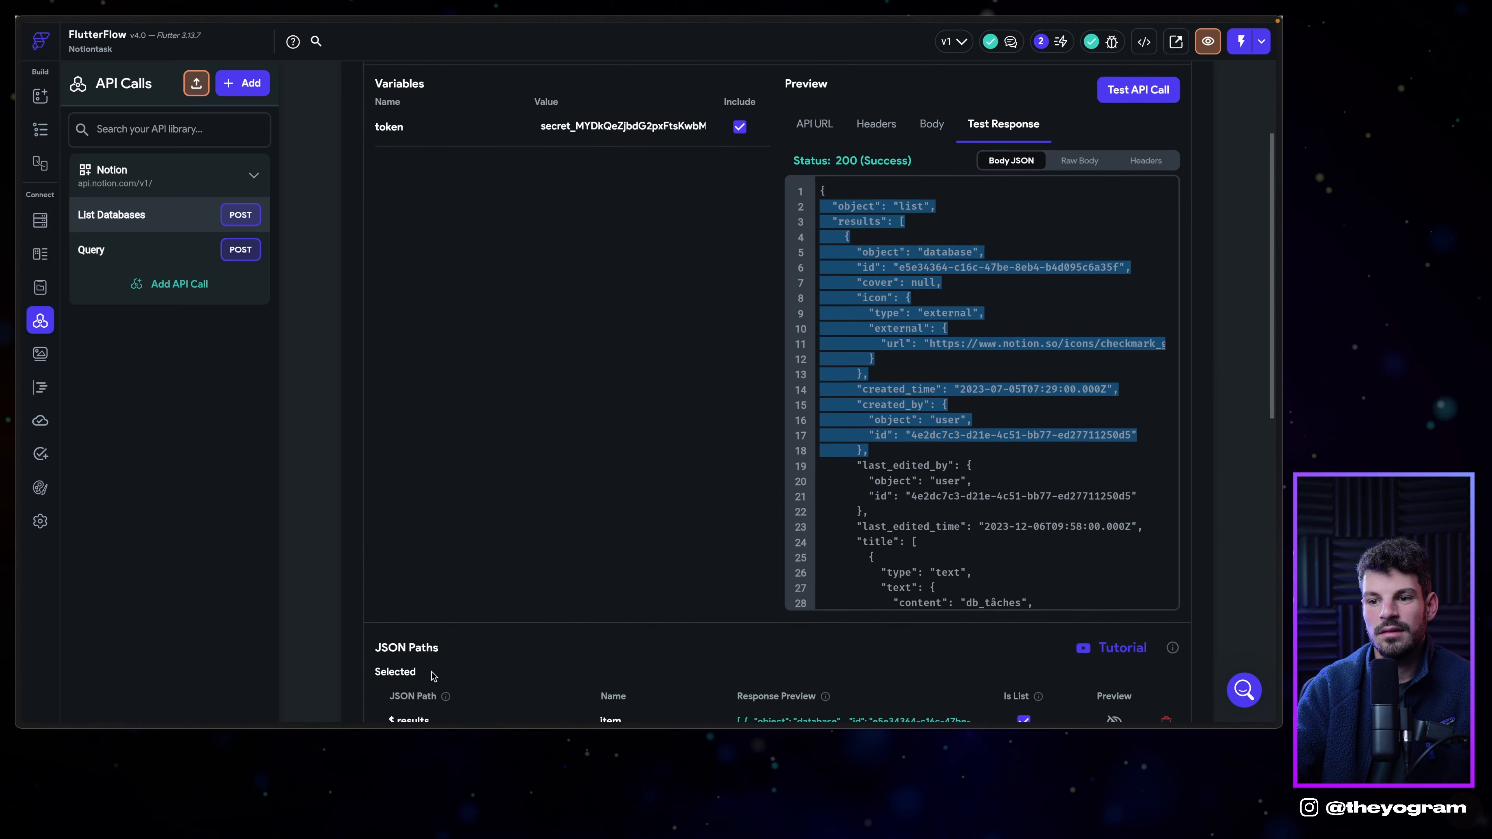
scroll(749, 319, "up", 1)
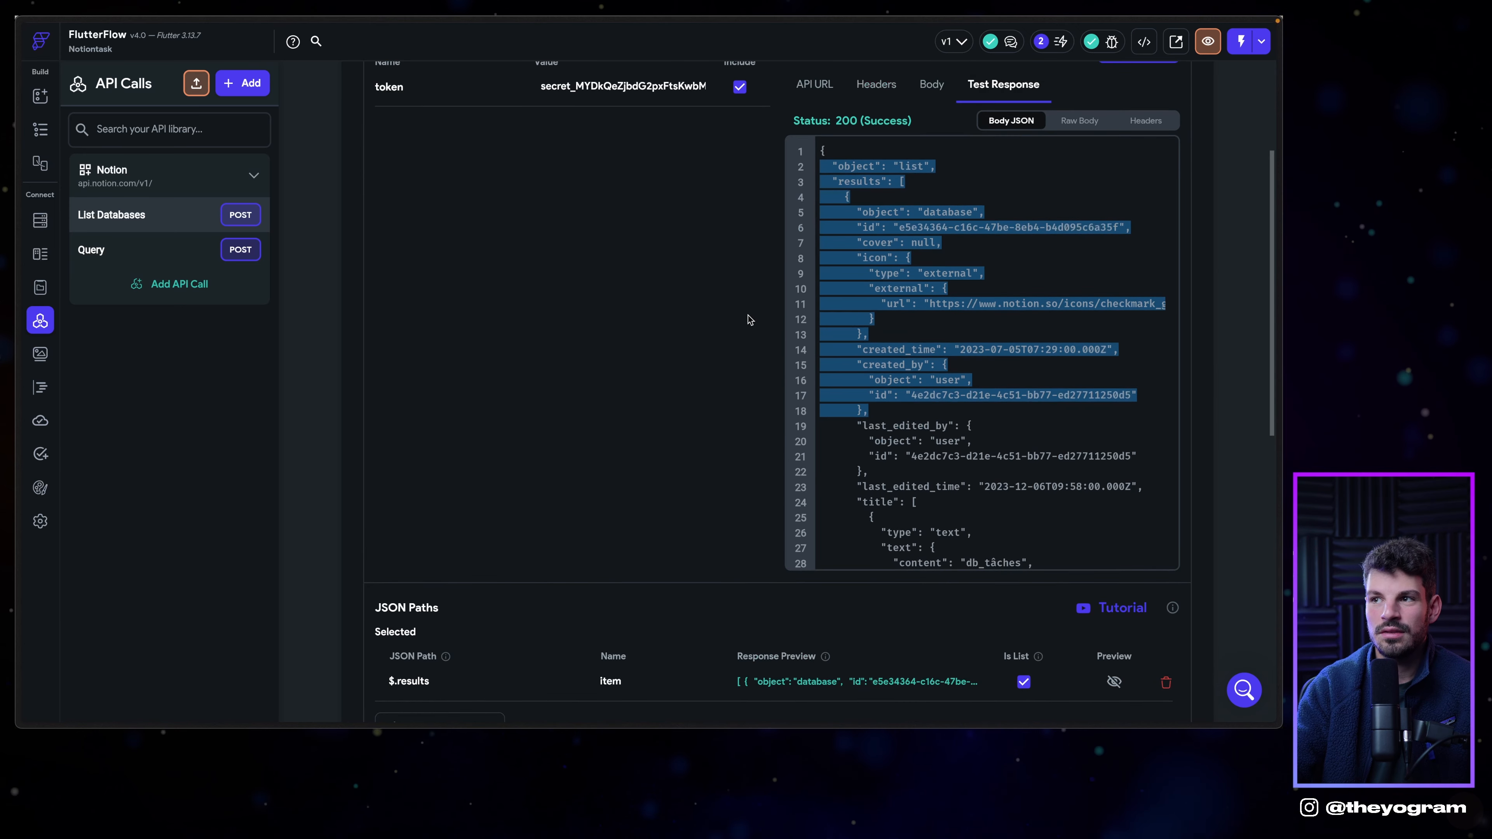
left_click(757, 301)
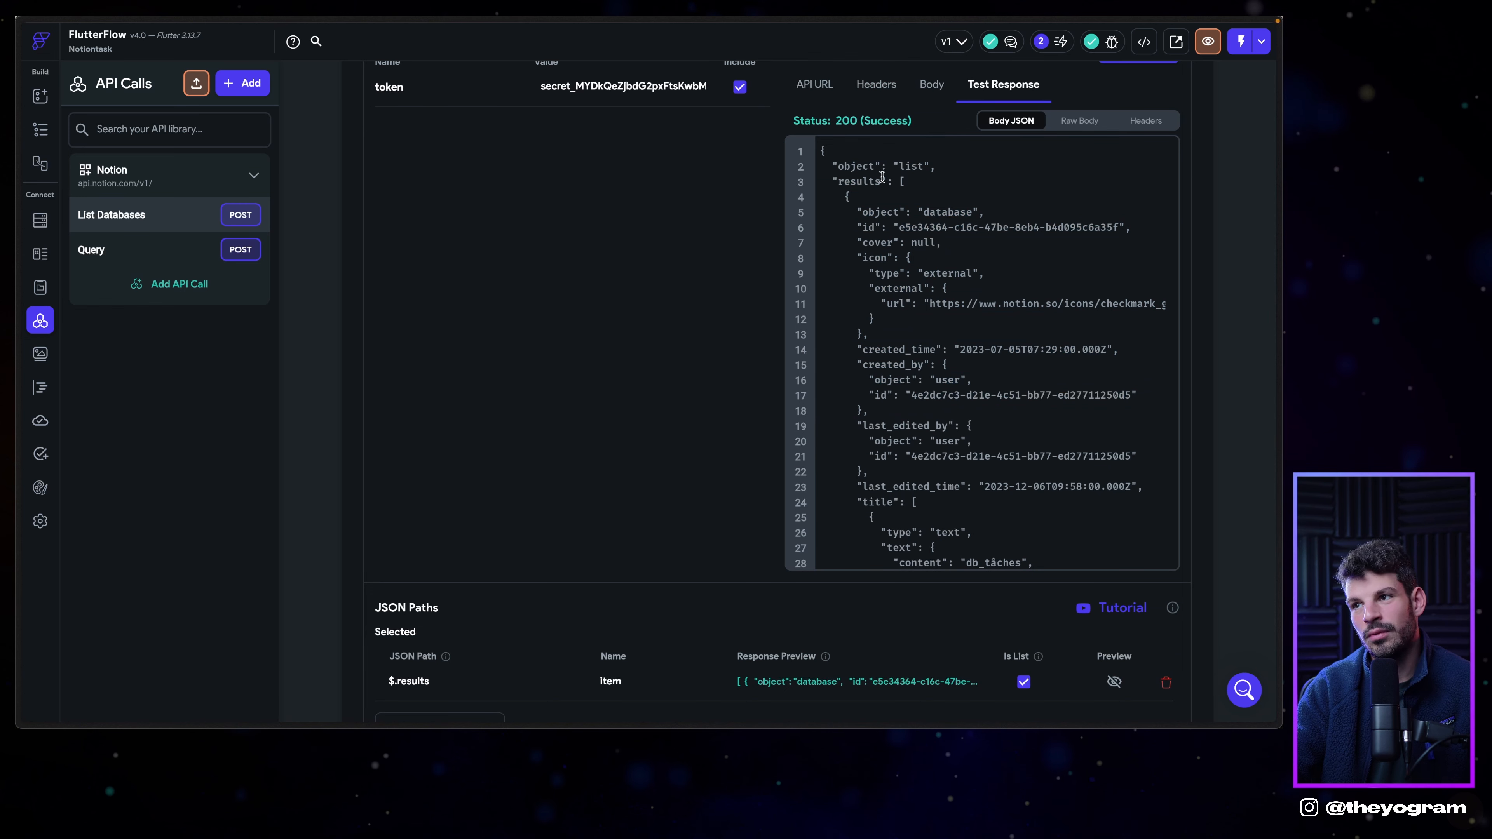
left_click_drag(842, 195, 1065, 537)
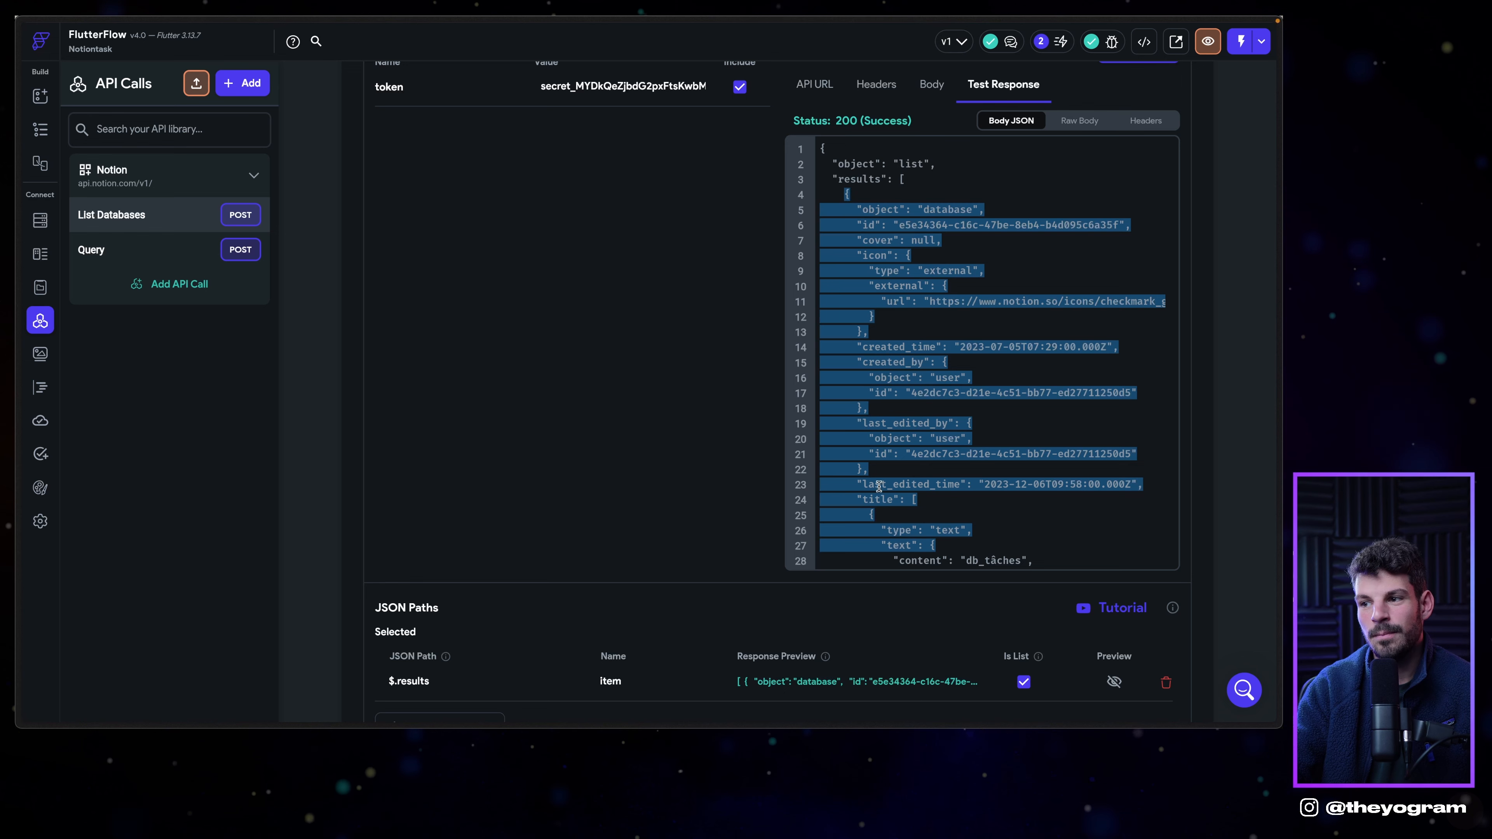
scroll(872, 286, "down", 1)
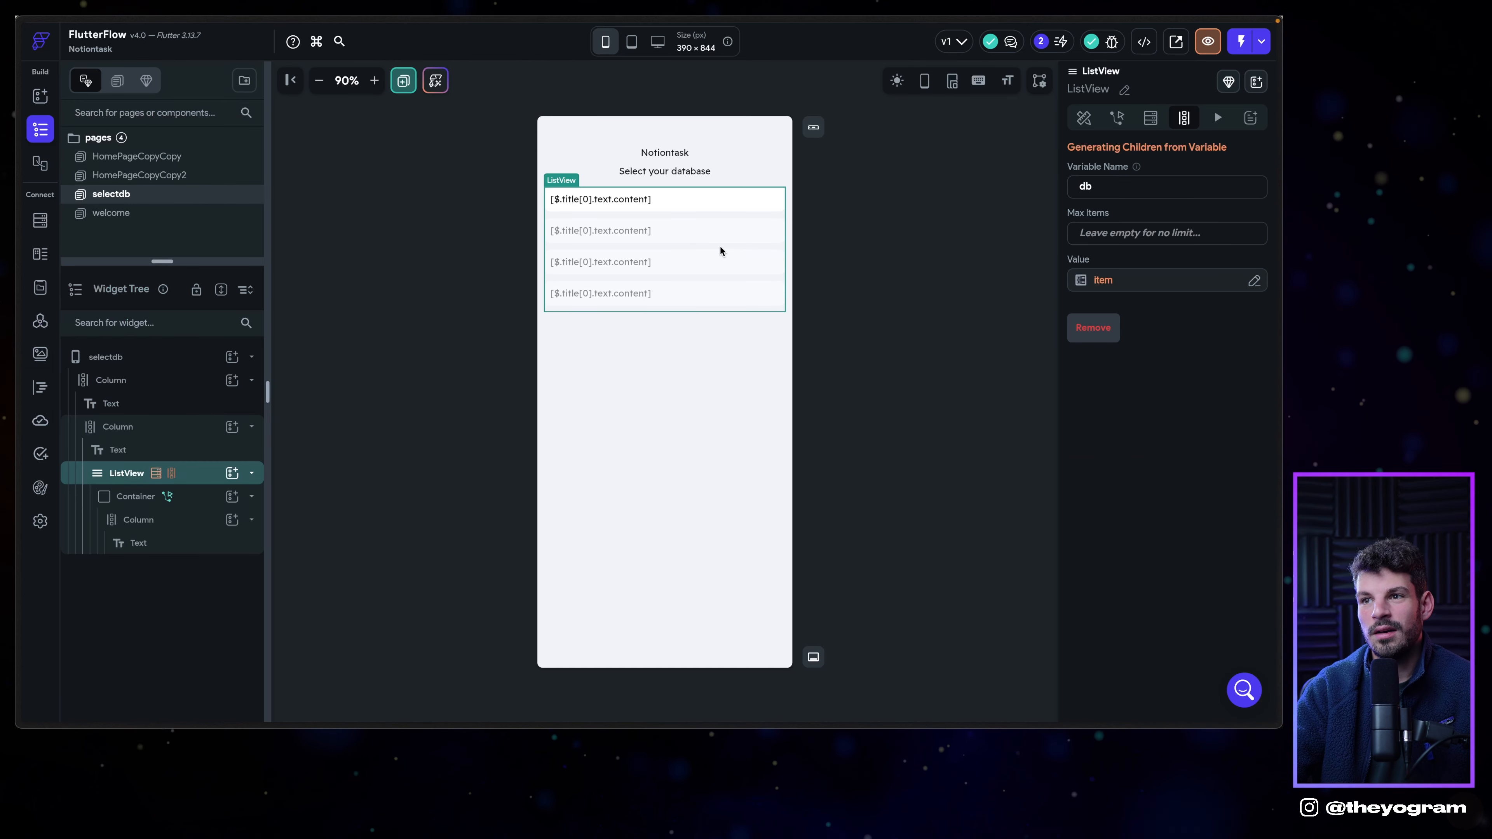
Select the ListView item's Text widget on the selectdb page, and examine the database title's full path in JSON Path Finder.
left_click(574, 203)
mouse_move(19, 306)
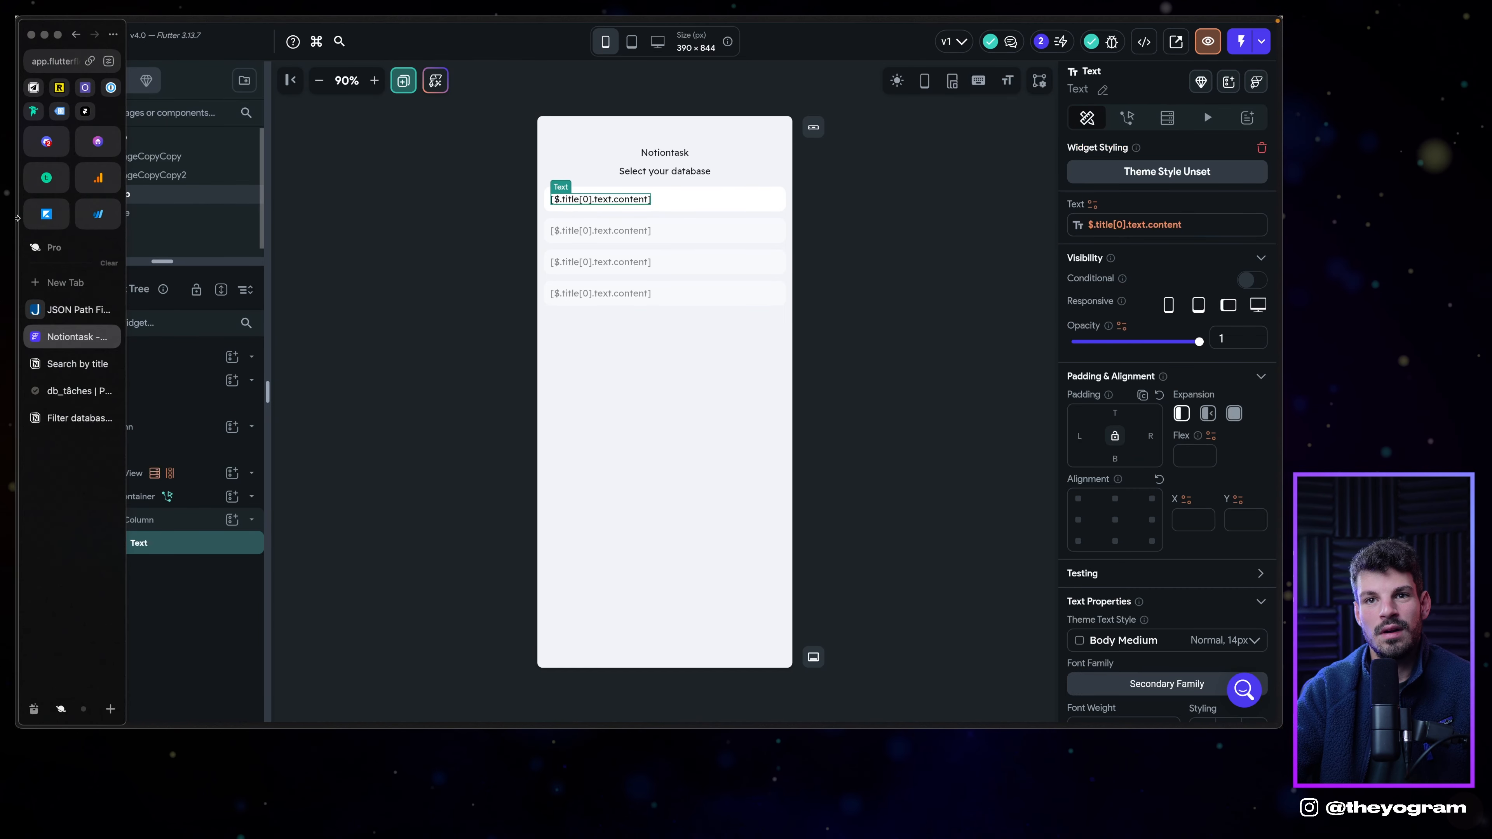
left_click(71, 308)
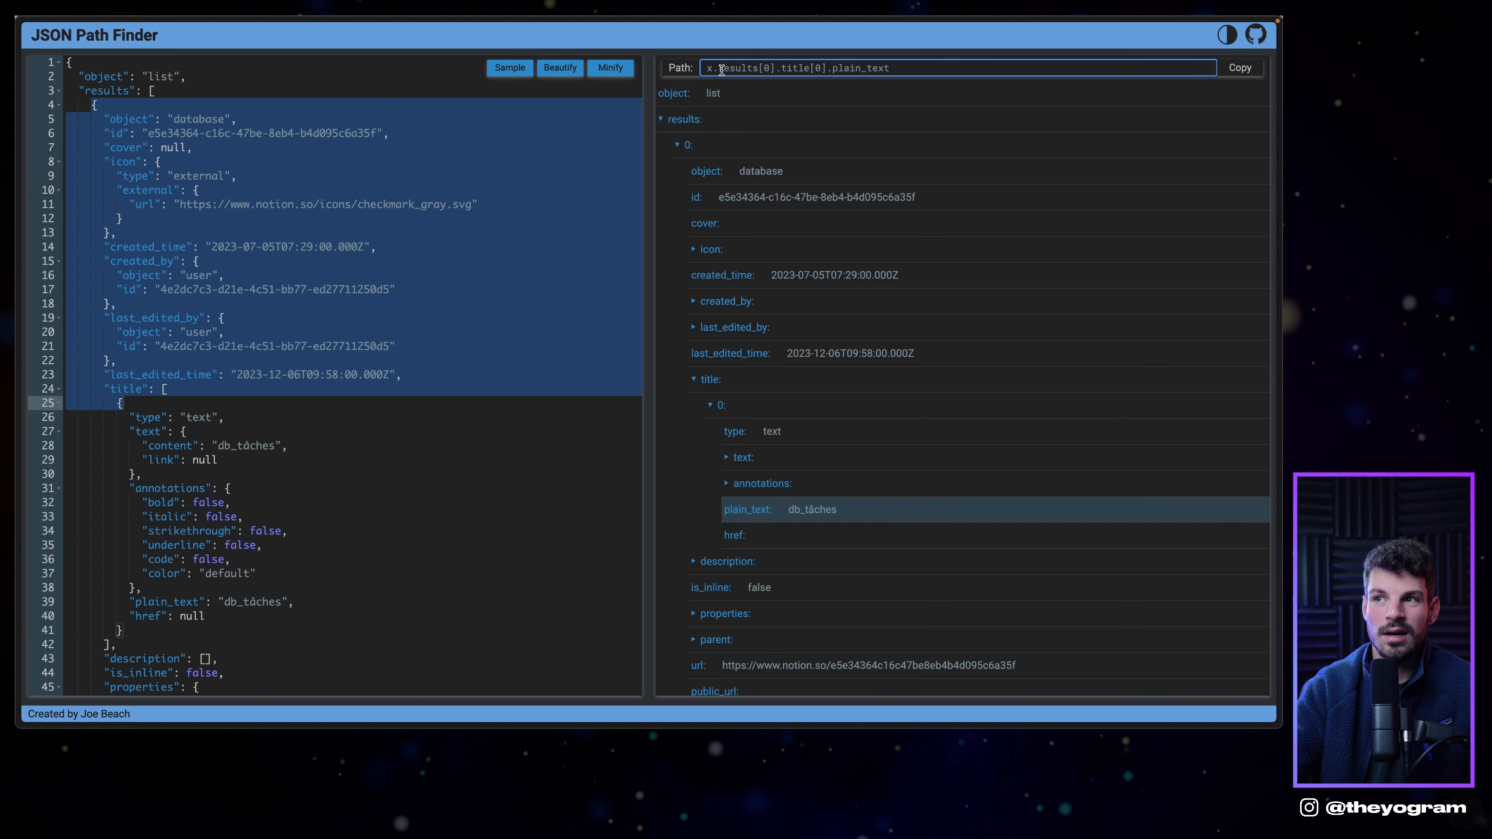
mouse_move(775, 67)
left_mouse_down()
mouse_move(821, 69)
mouse_move(799, 81)
left_mouse_up()
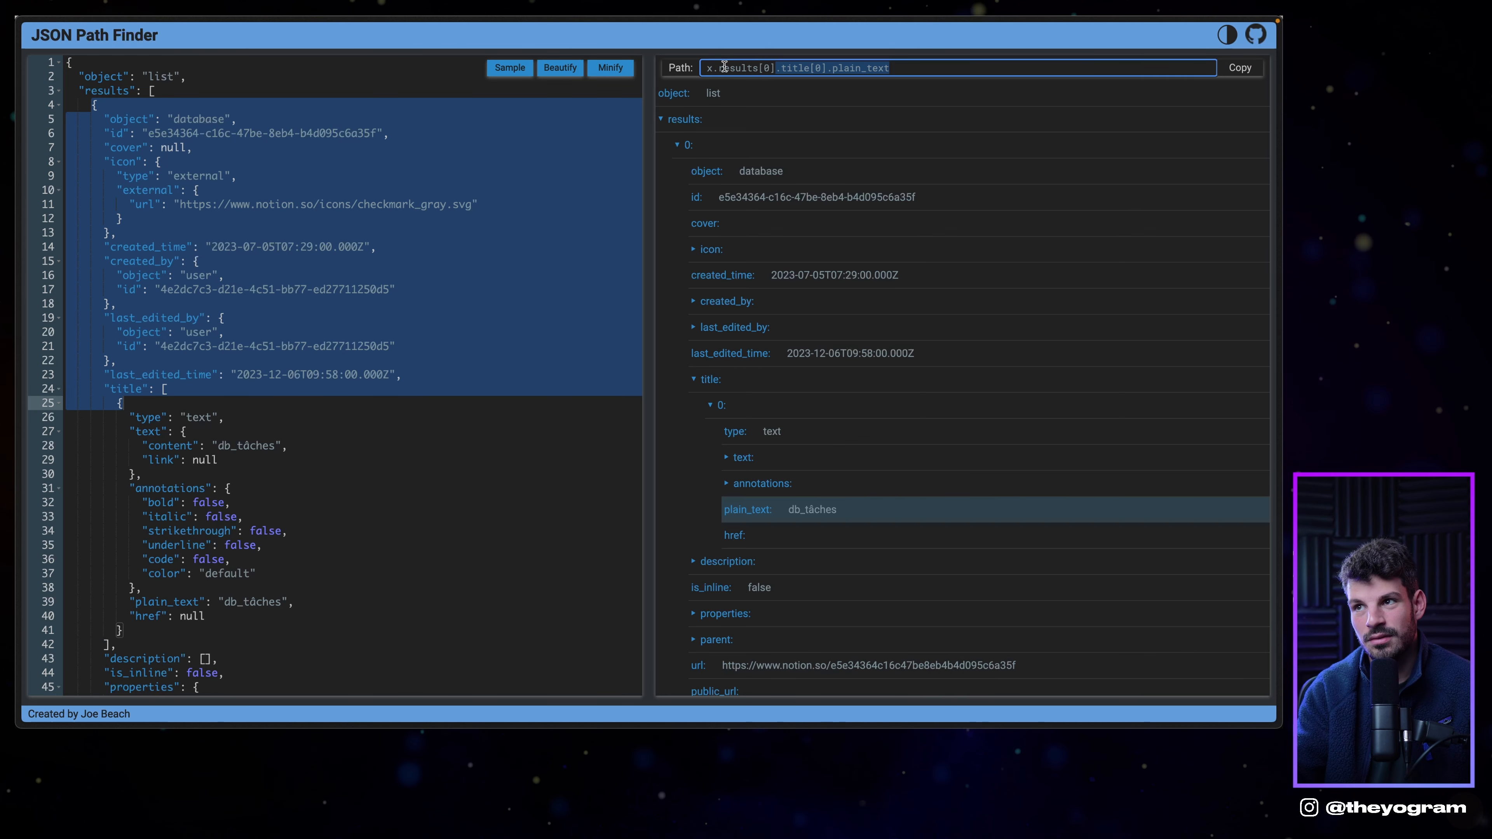
left_click(770, 67)
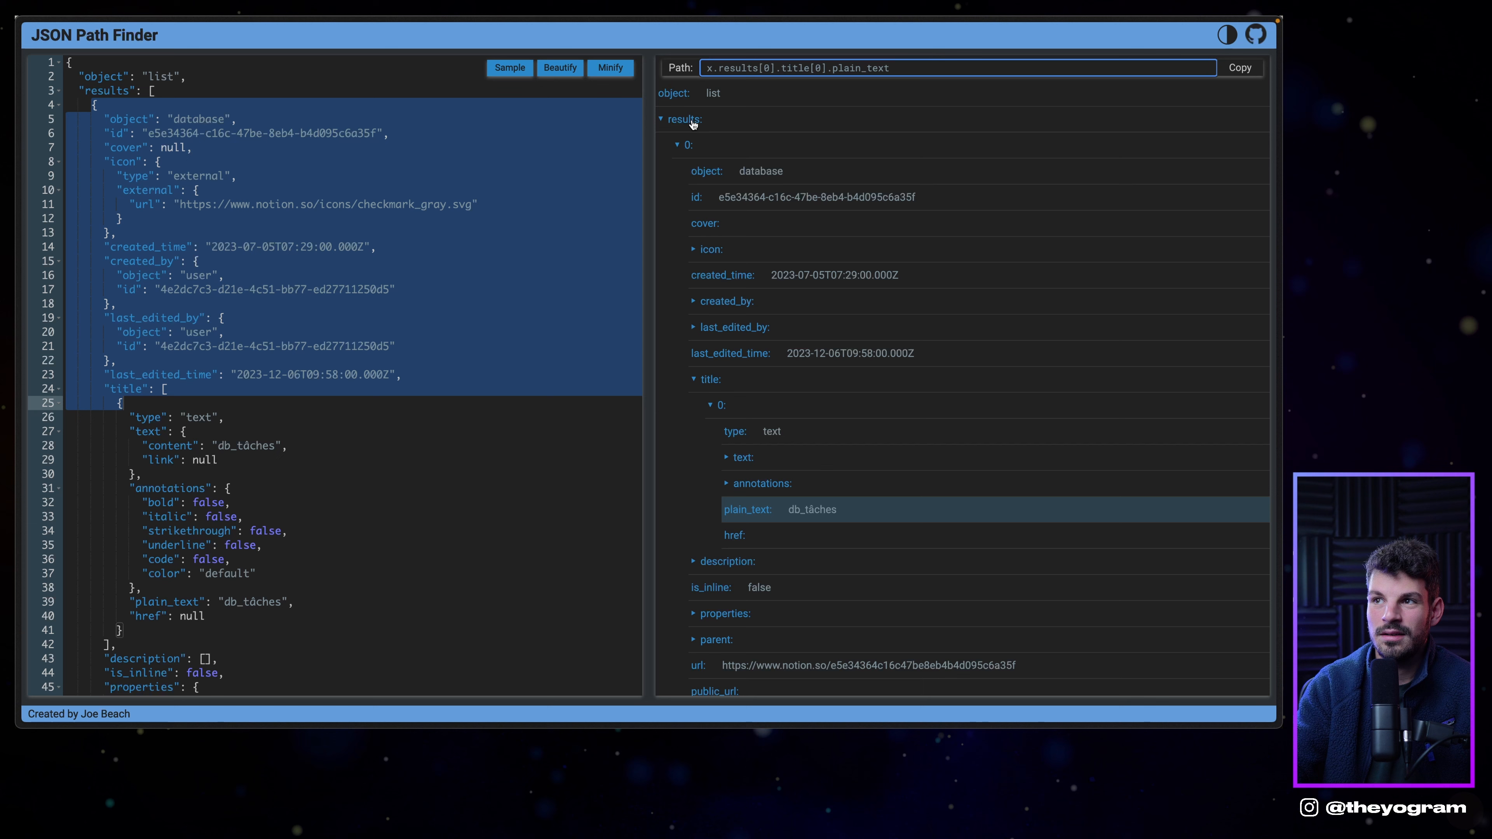
Trace the first result's title entry down to plain_text in the JSON Path Finder tree.
left_click(684, 145)
left_click(705, 177)
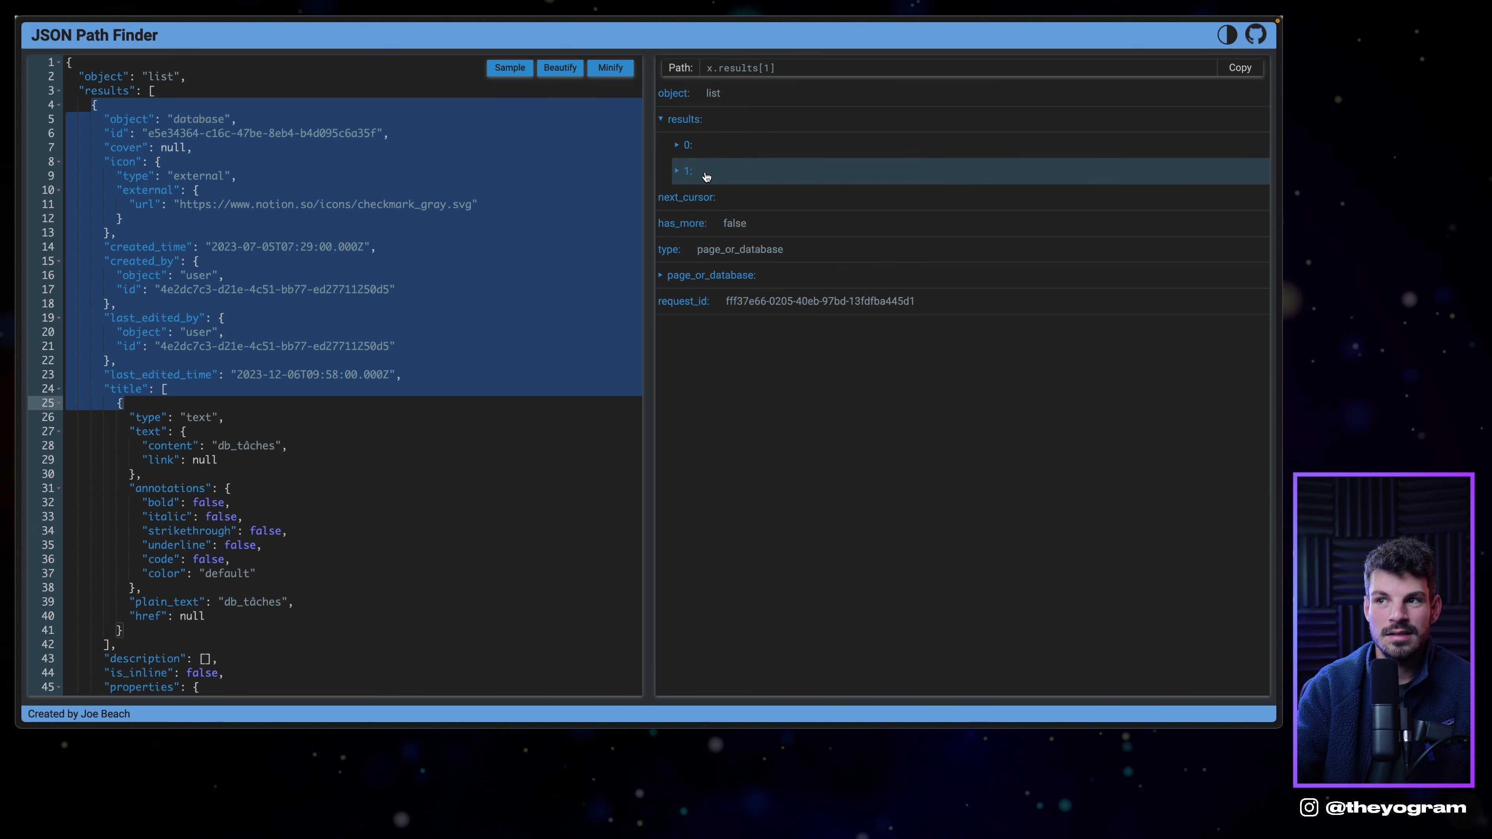
left_click(705, 145)
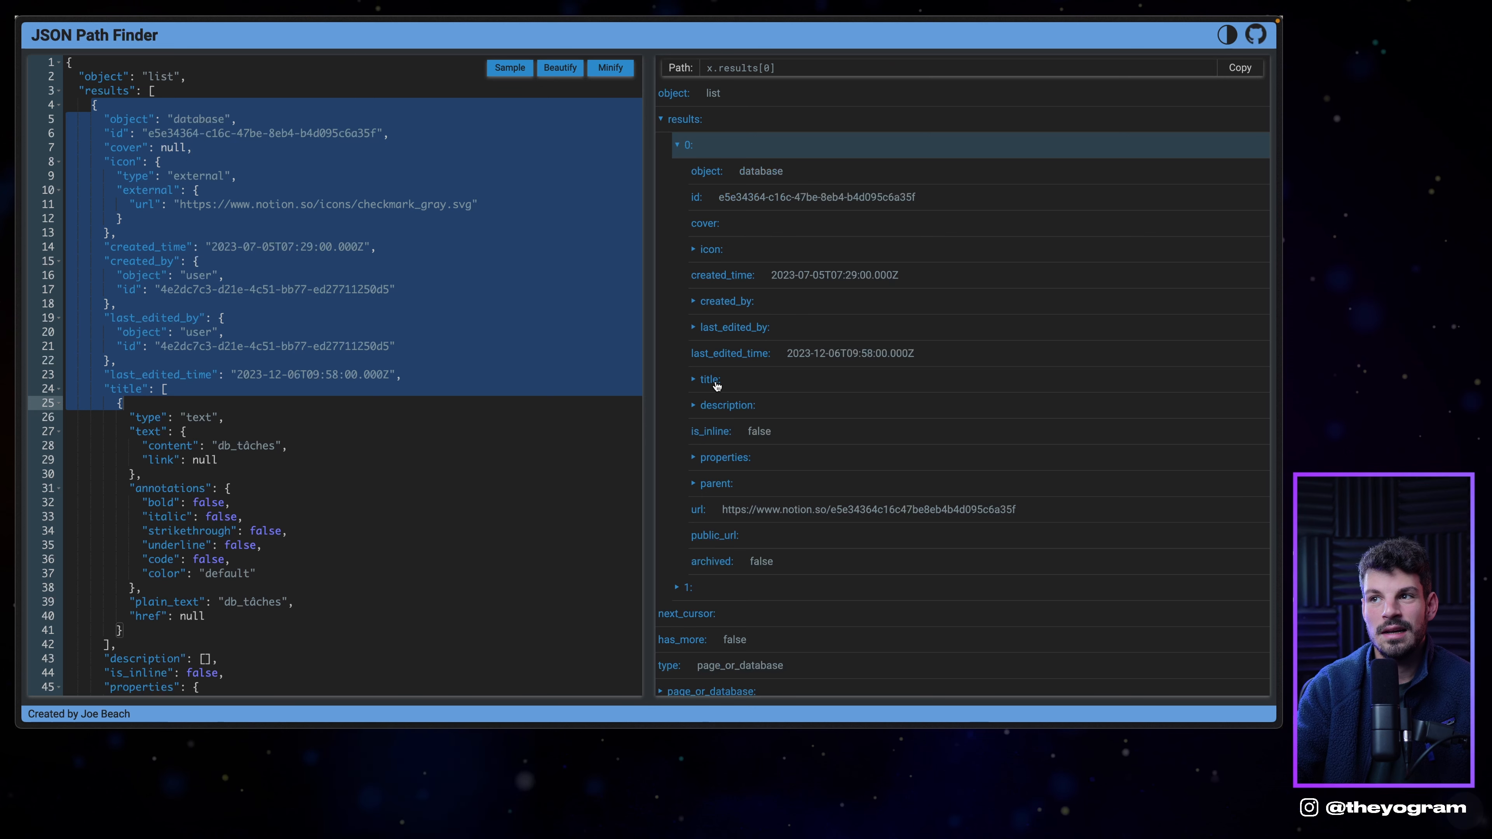
left_click(710, 380)
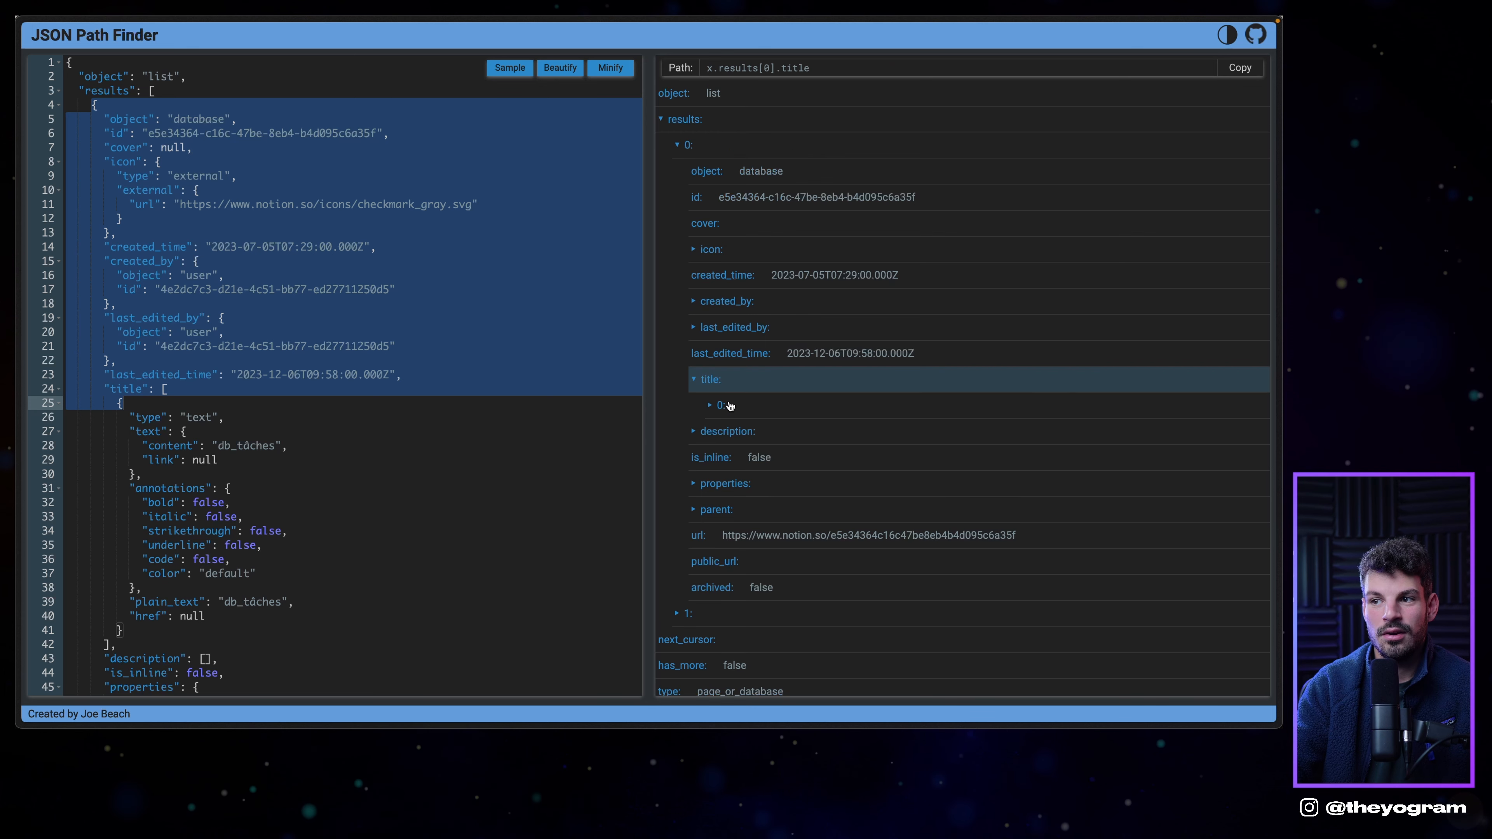
left_click(729, 406)
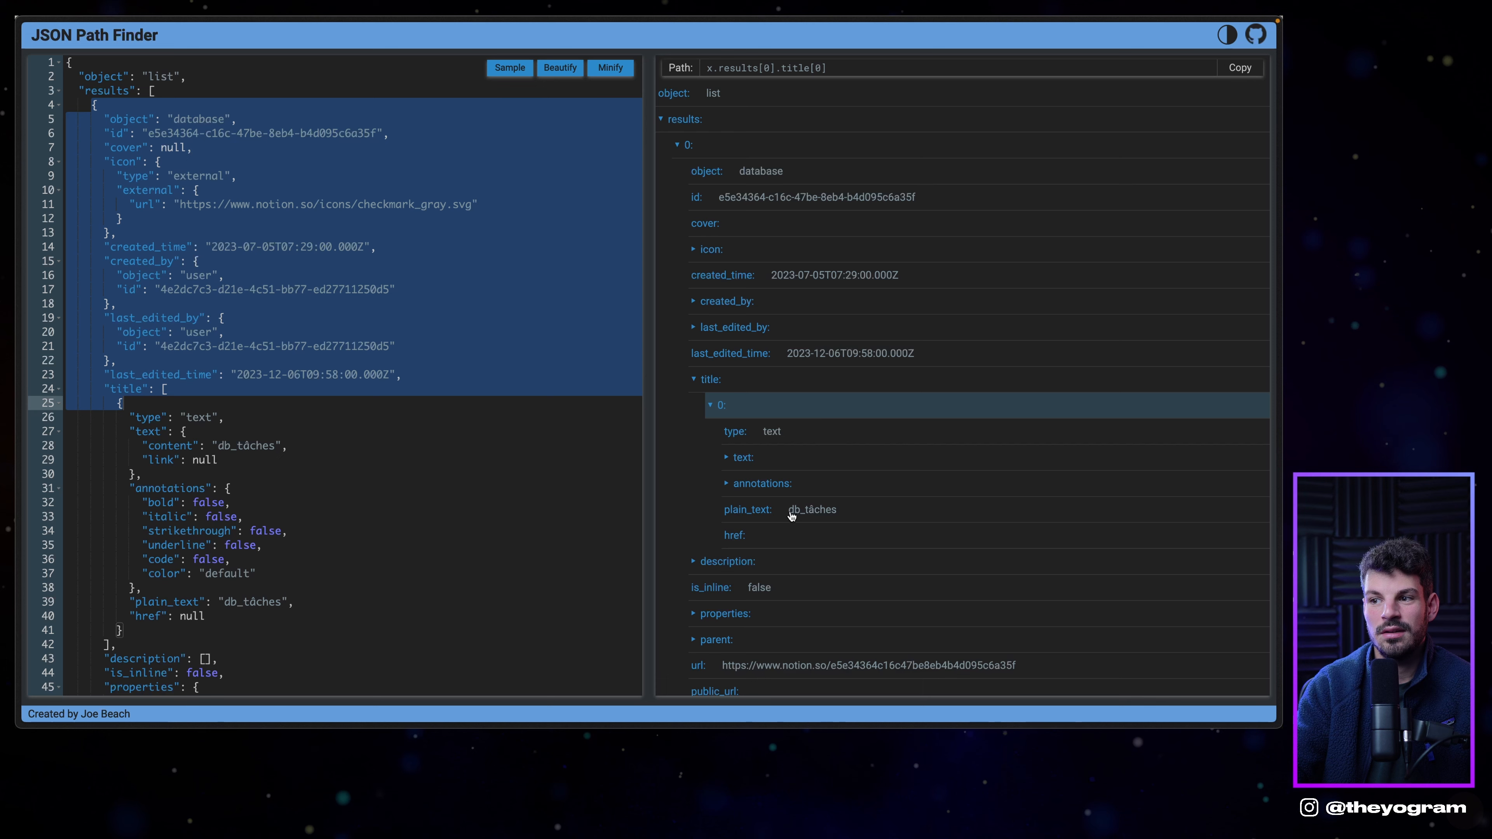
left_click(793, 511)
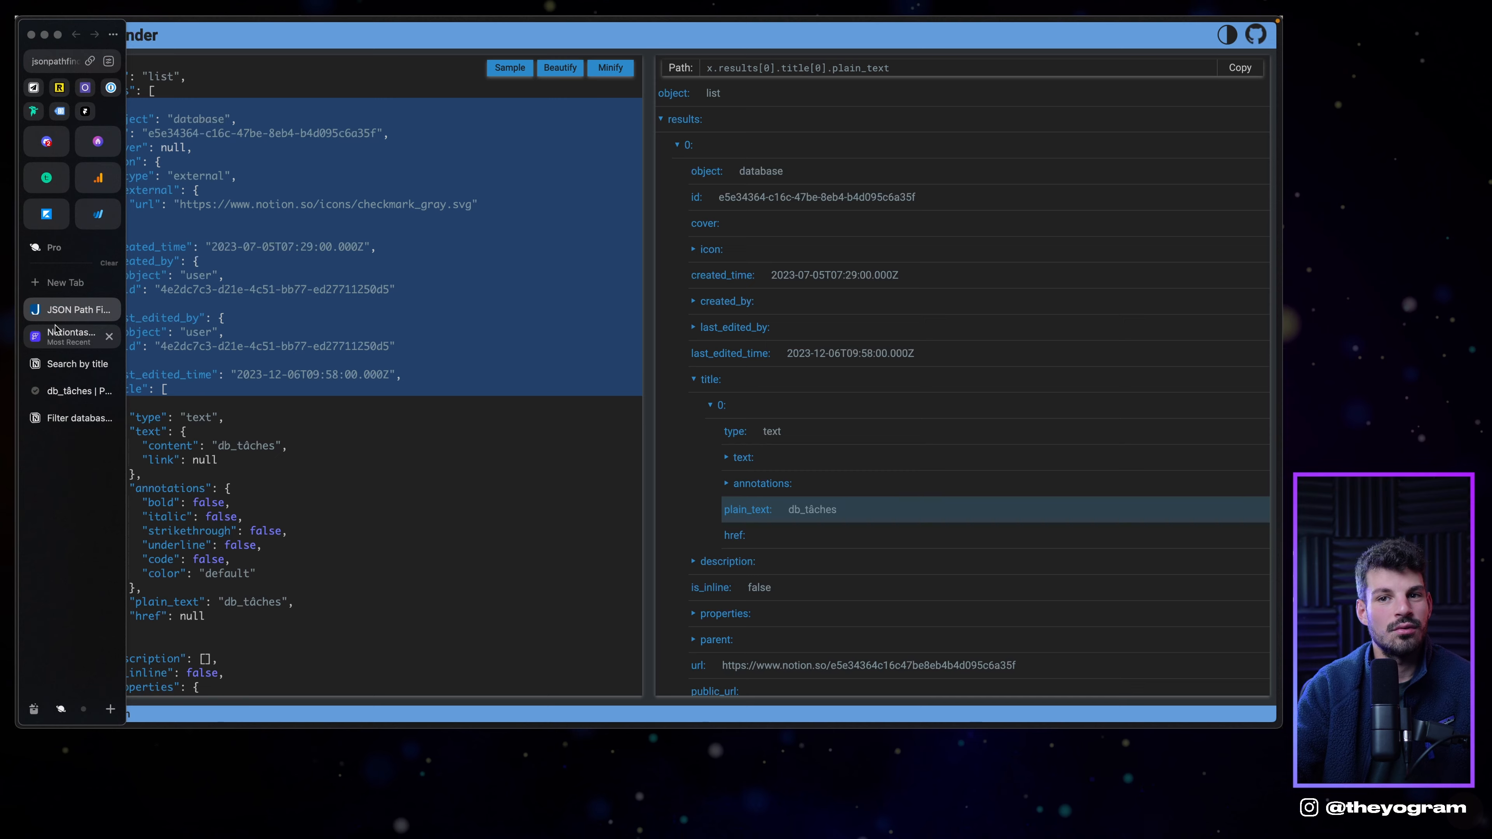
Switch back to FlutterFlow and review the Text widget's db Item JSON path, keeping $.title[0].text.content.
left_click(70, 336)
left_click(1135, 225)
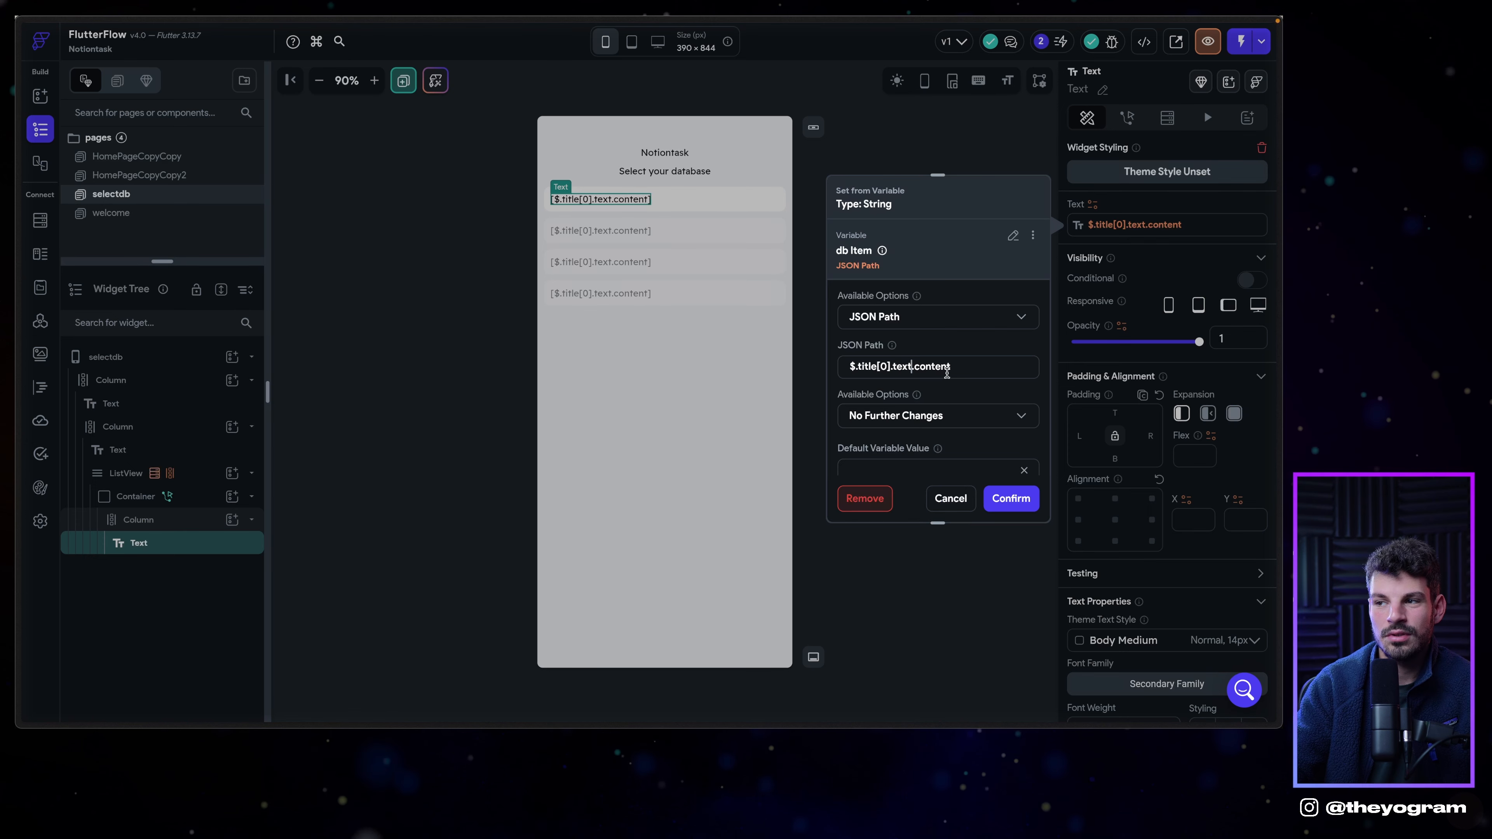
left_click(1008, 499)
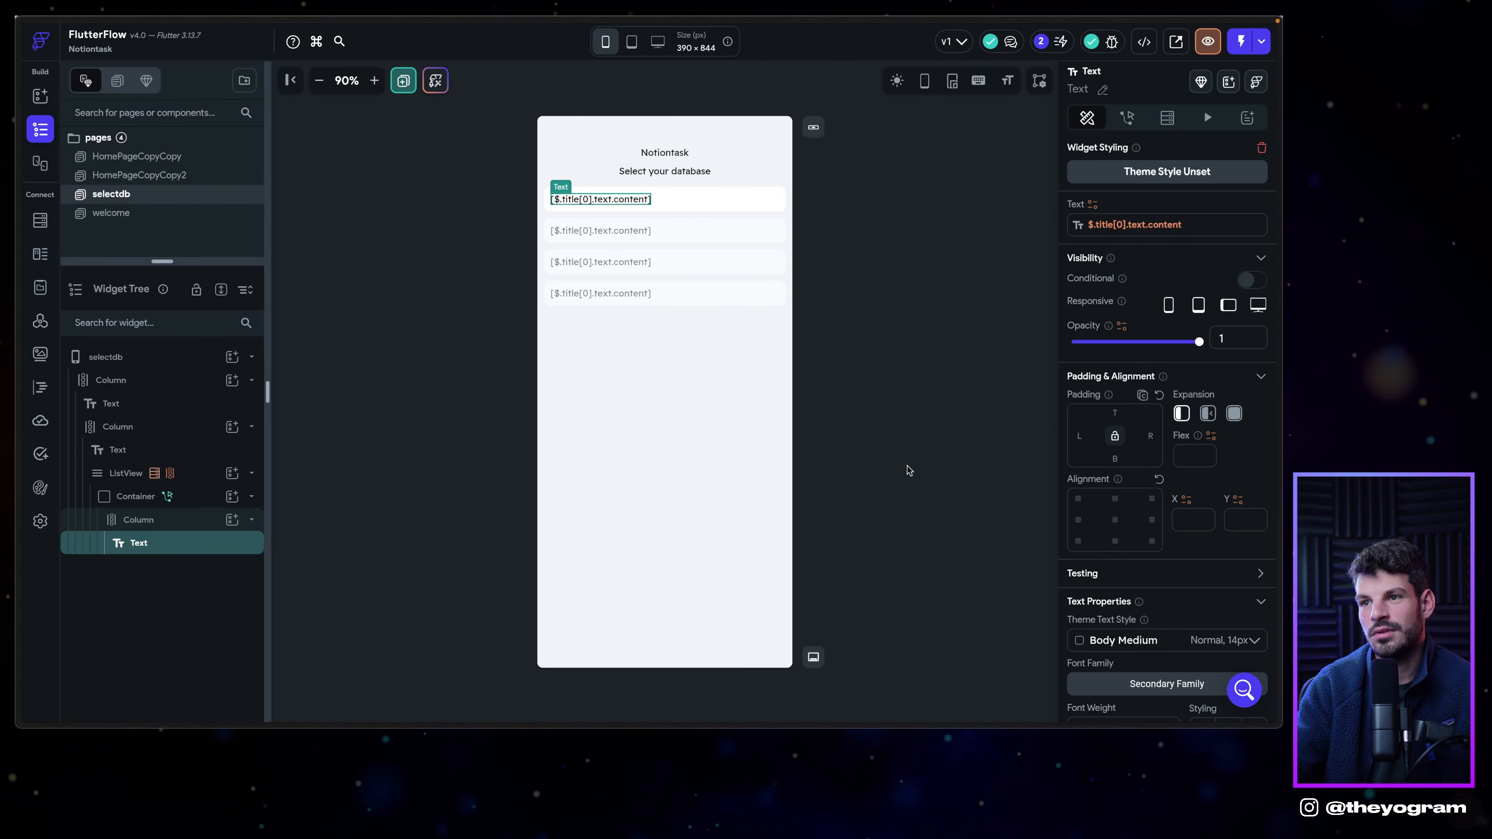
left_click(873, 316)
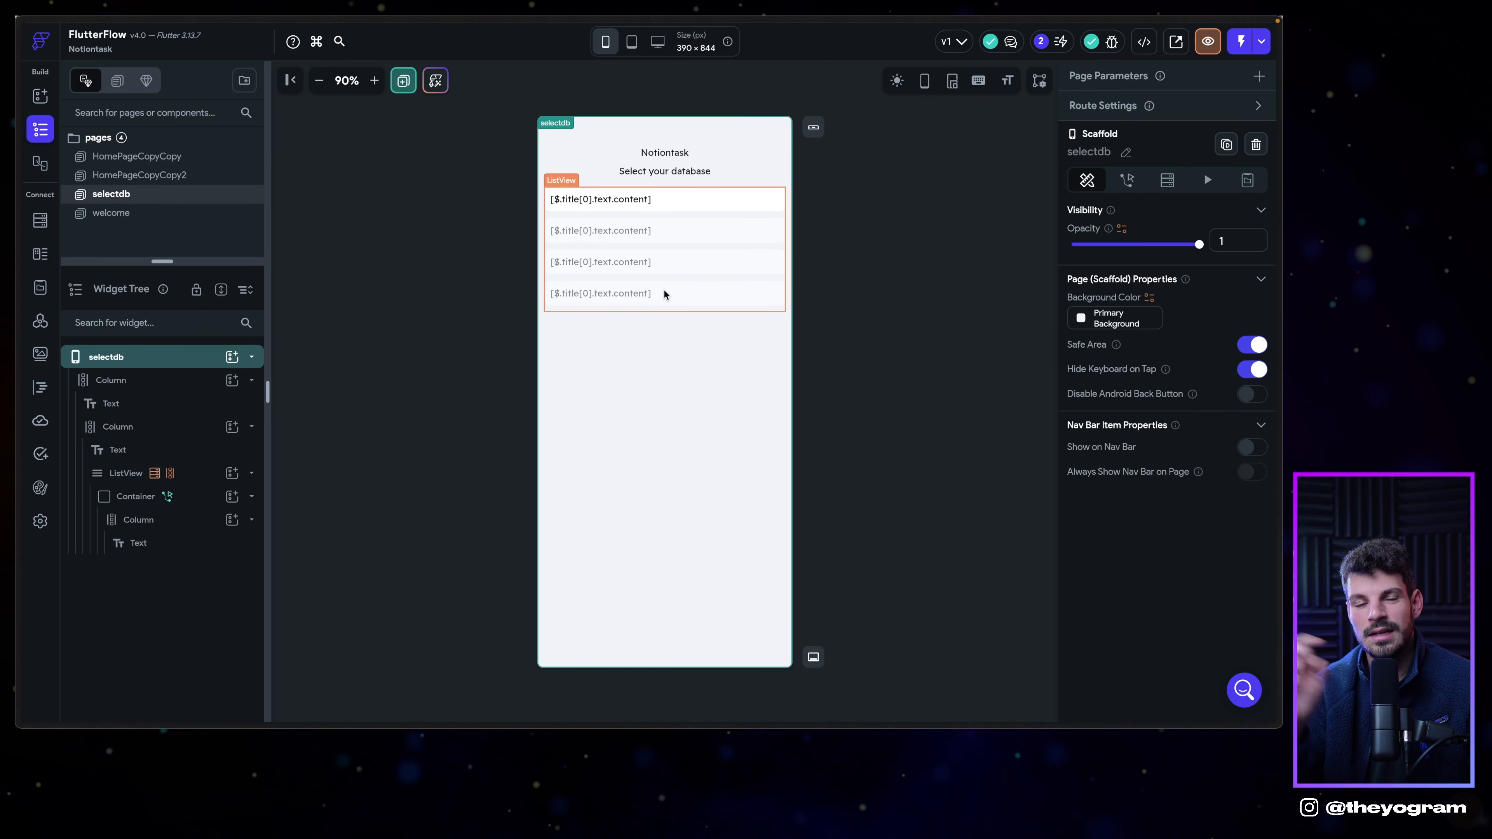
Open the on-tap action flow of the ListView's Container.
left_click(736, 209)
left_click(1127, 118)
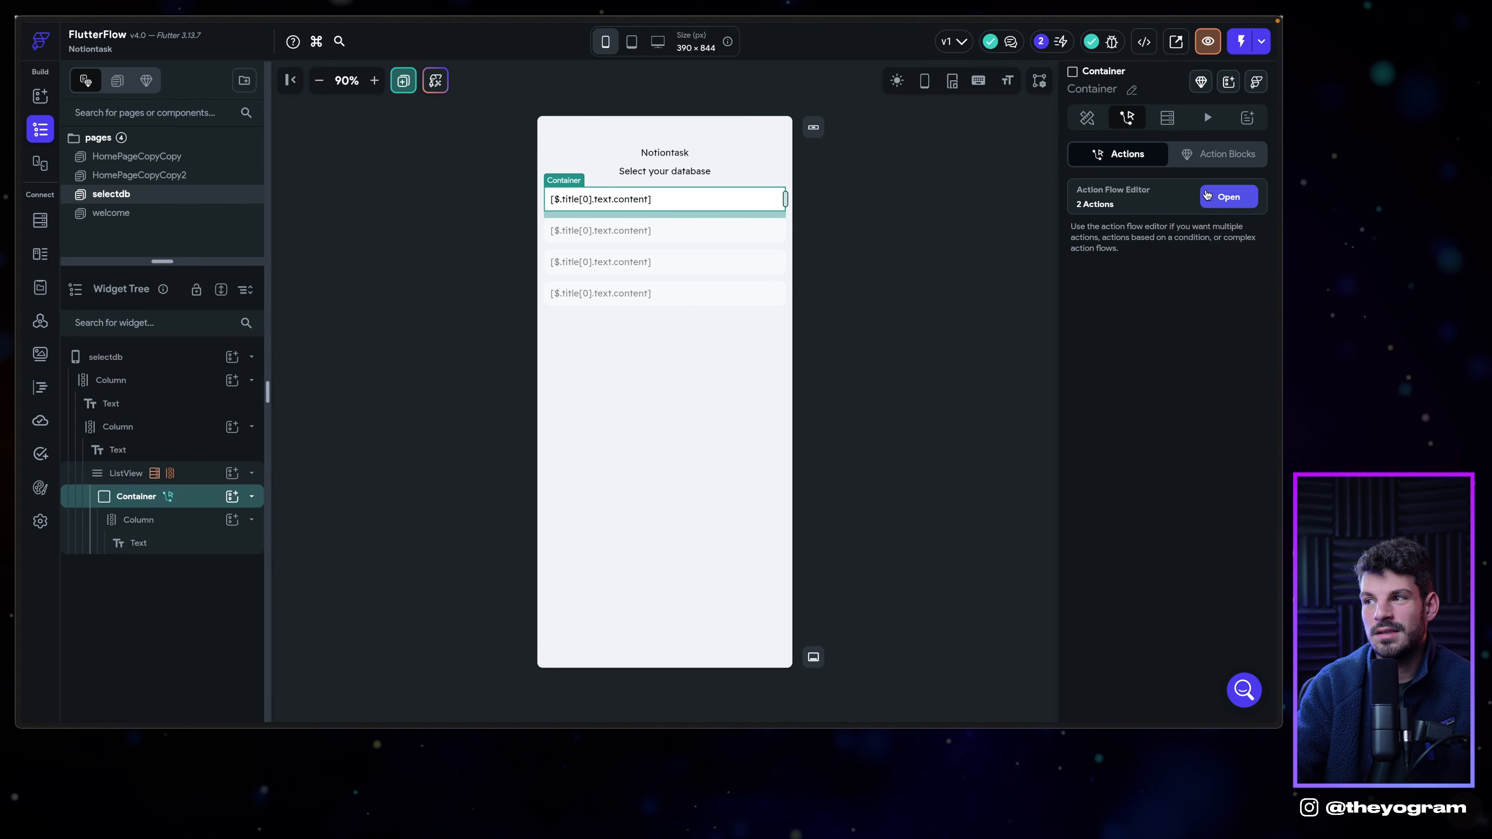
left_click(1207, 194)
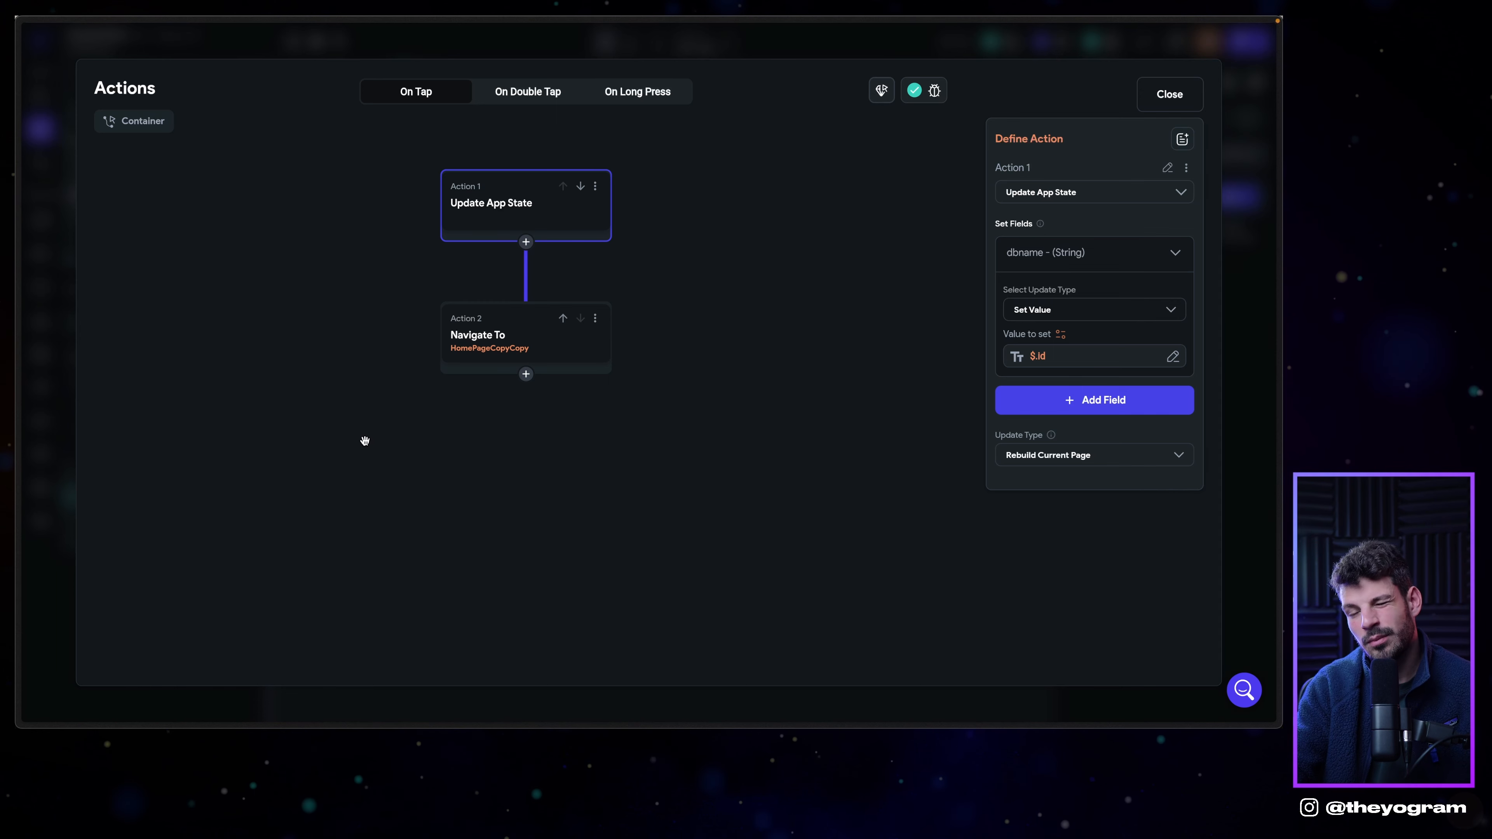
Switch to the Notion API reference and check the Query a database endpoint for its database ID parameter.
mouse_move(18, 375)
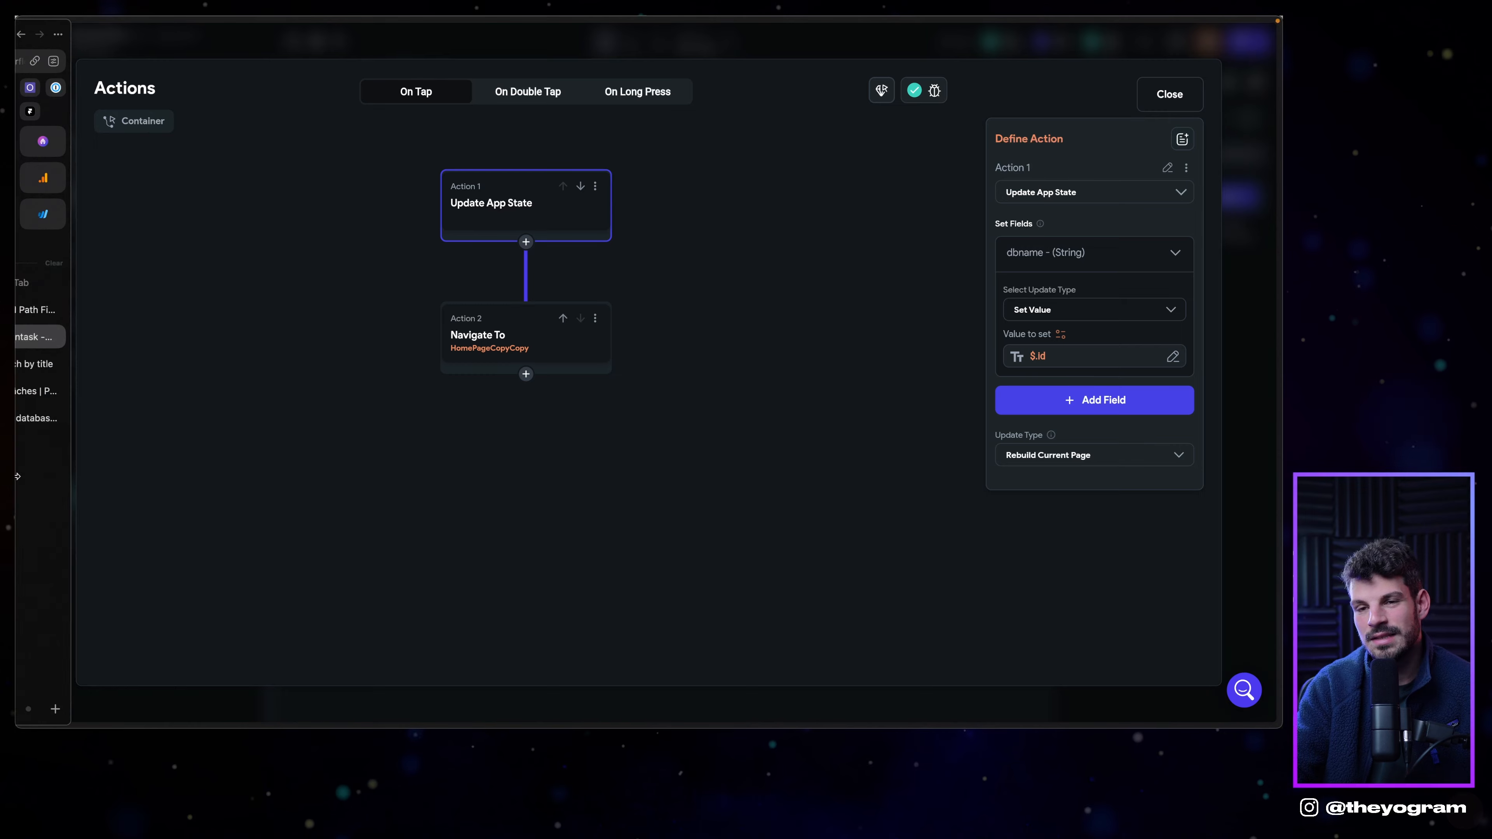
left_click(85, 374)
scroll(71, 557, "down", 5)
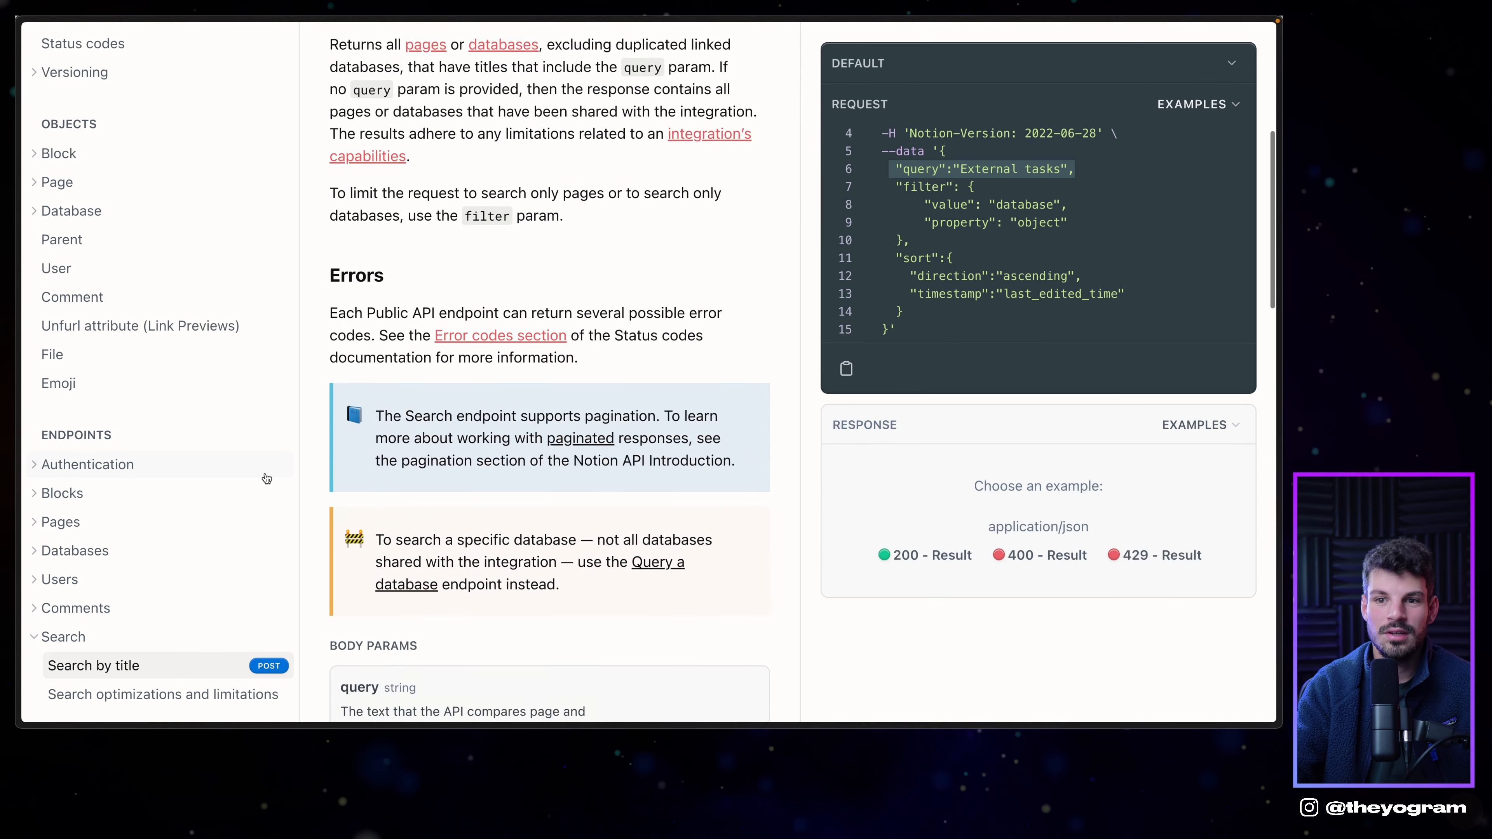
left_click(72, 556)
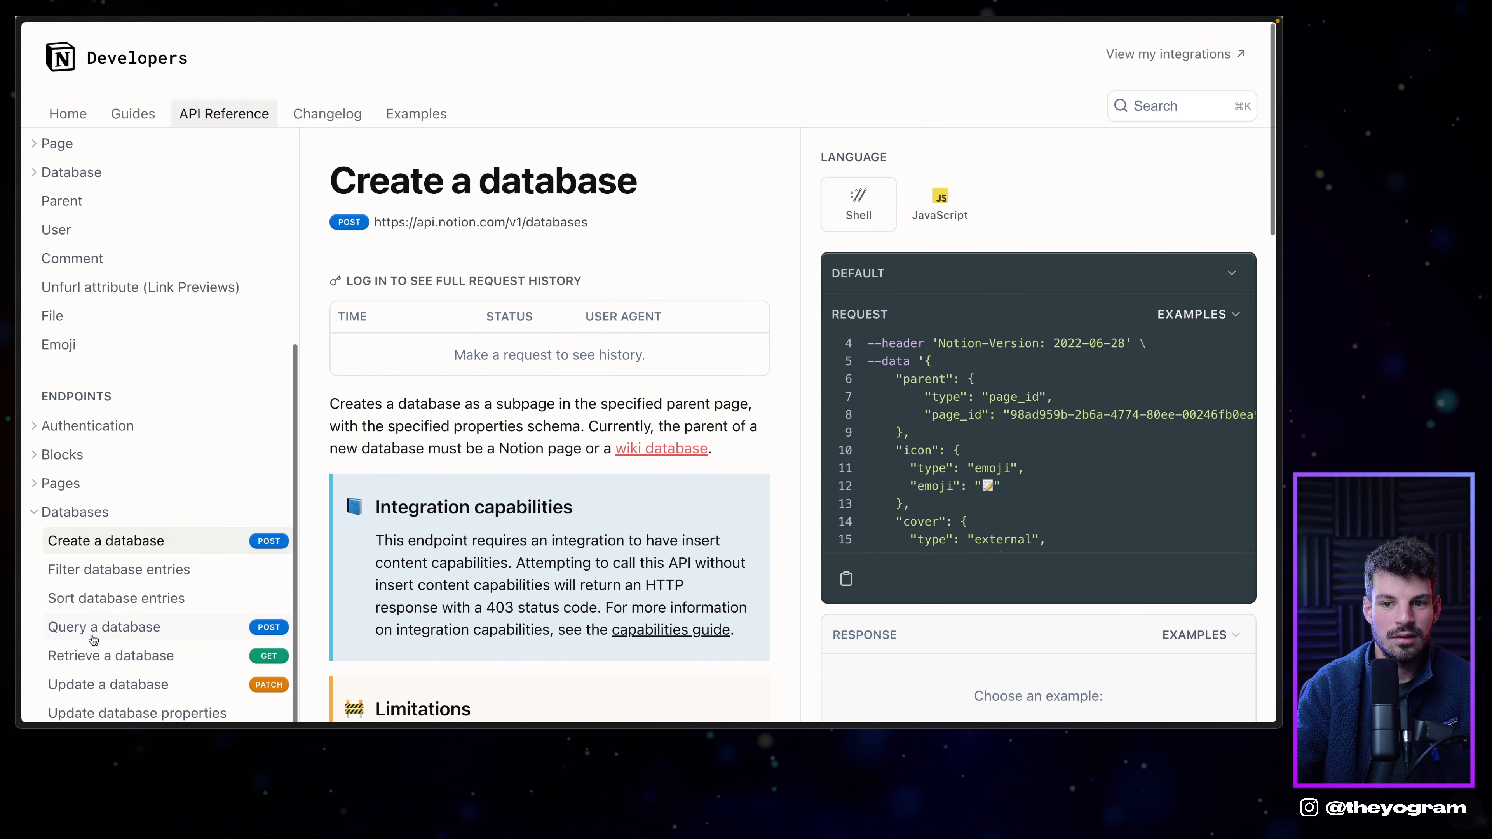
left_click(109, 626)
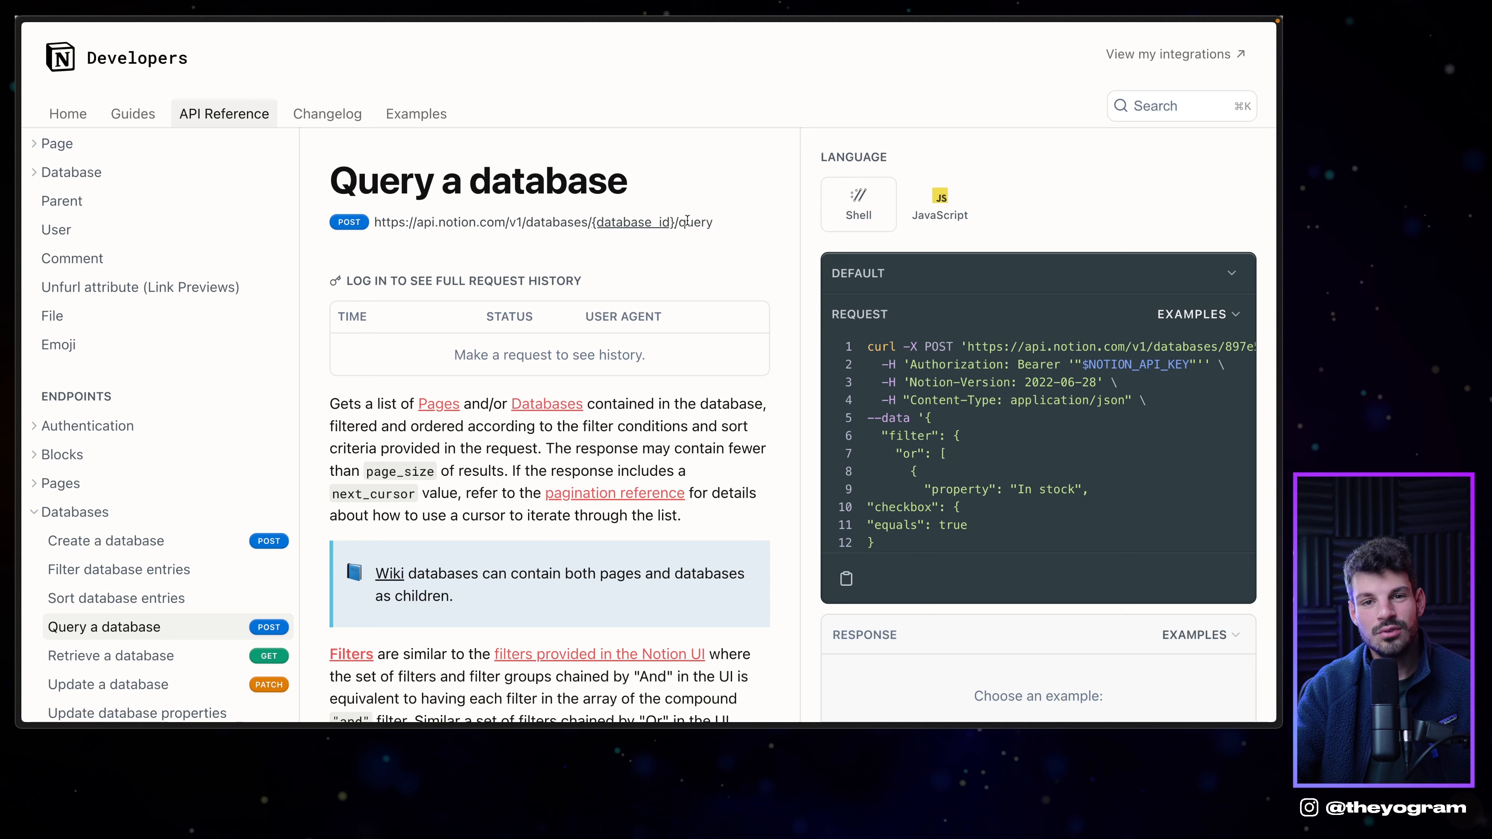
Switch back to FlutterFlow and open the variable settings of the dbname value in the Container's Update App State action.
mouse_move(18, 329)
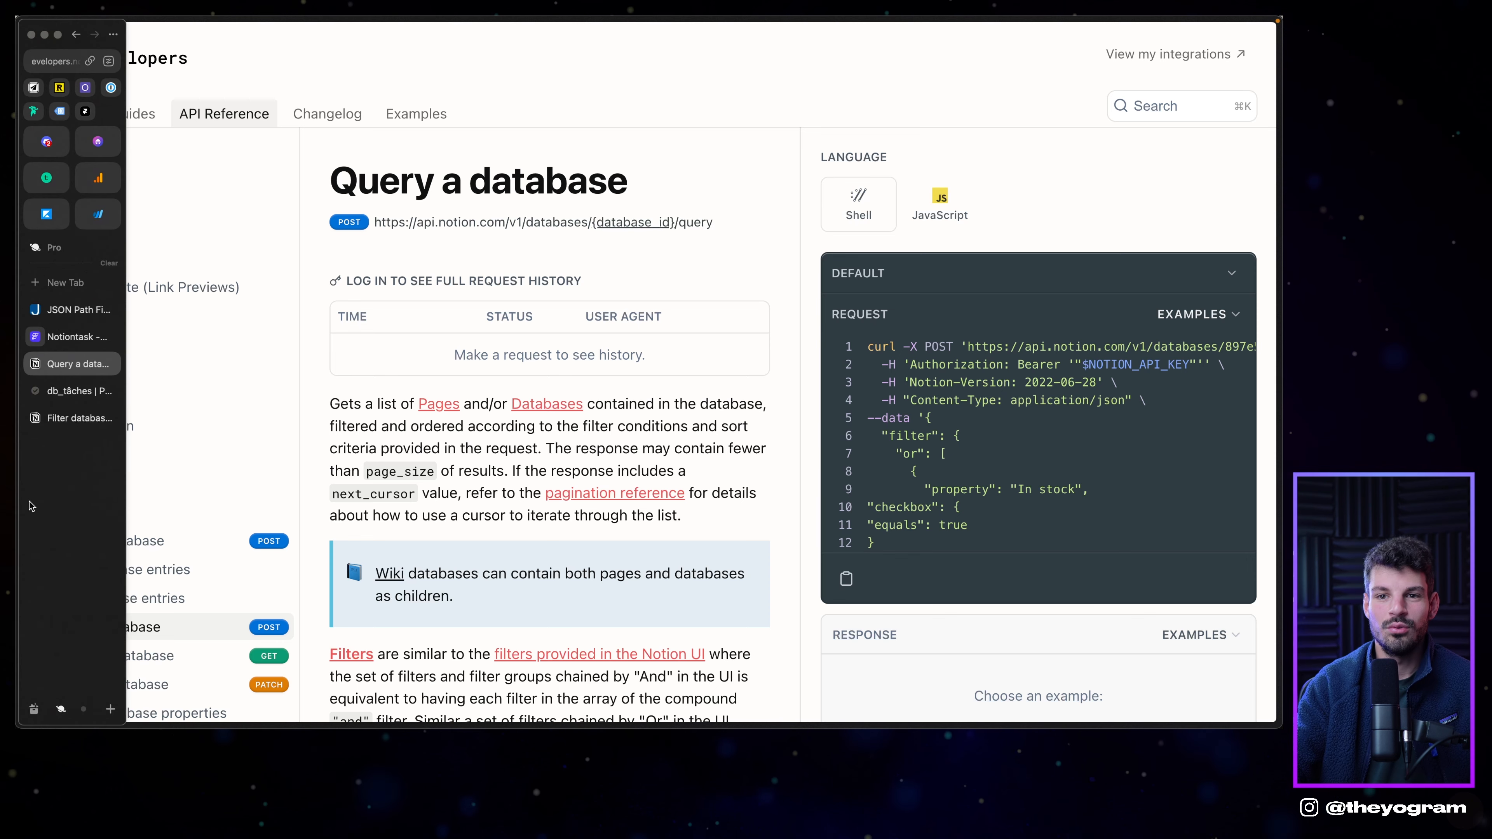
left_click(82, 332)
key("Escape")
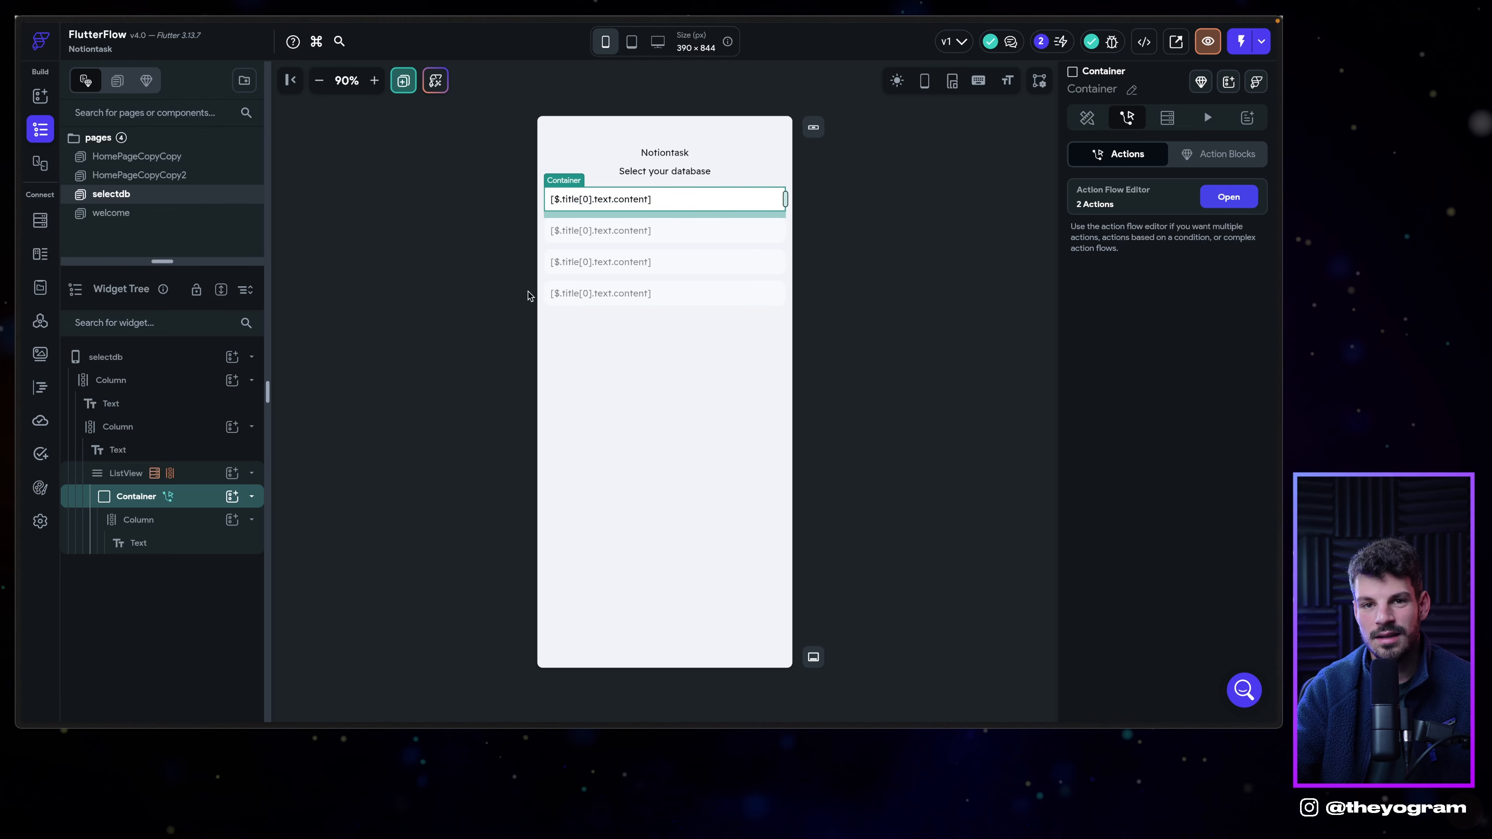
left_click(641, 201)
left_click(653, 209)
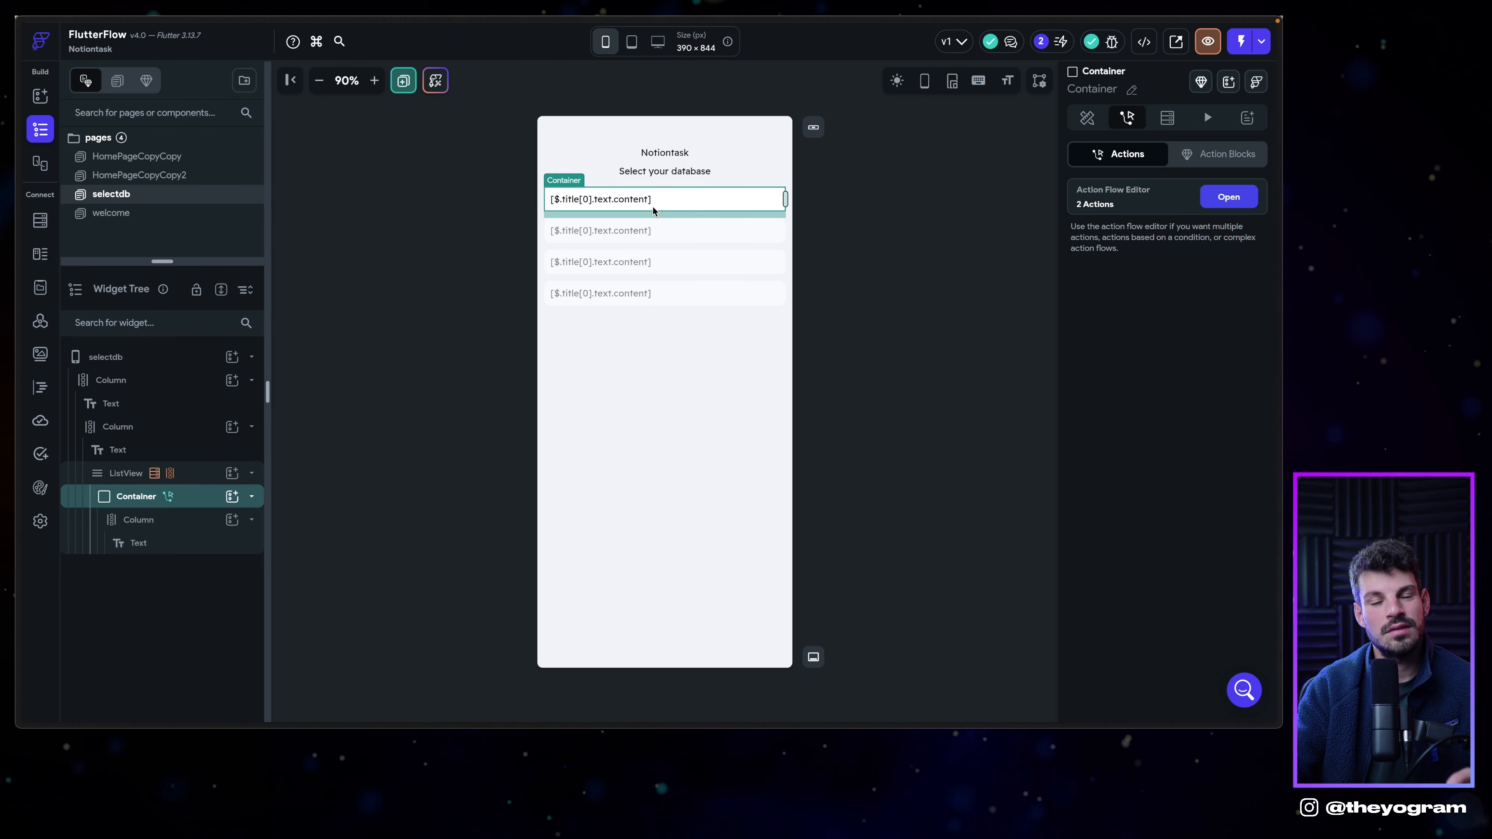
left_click(1229, 197)
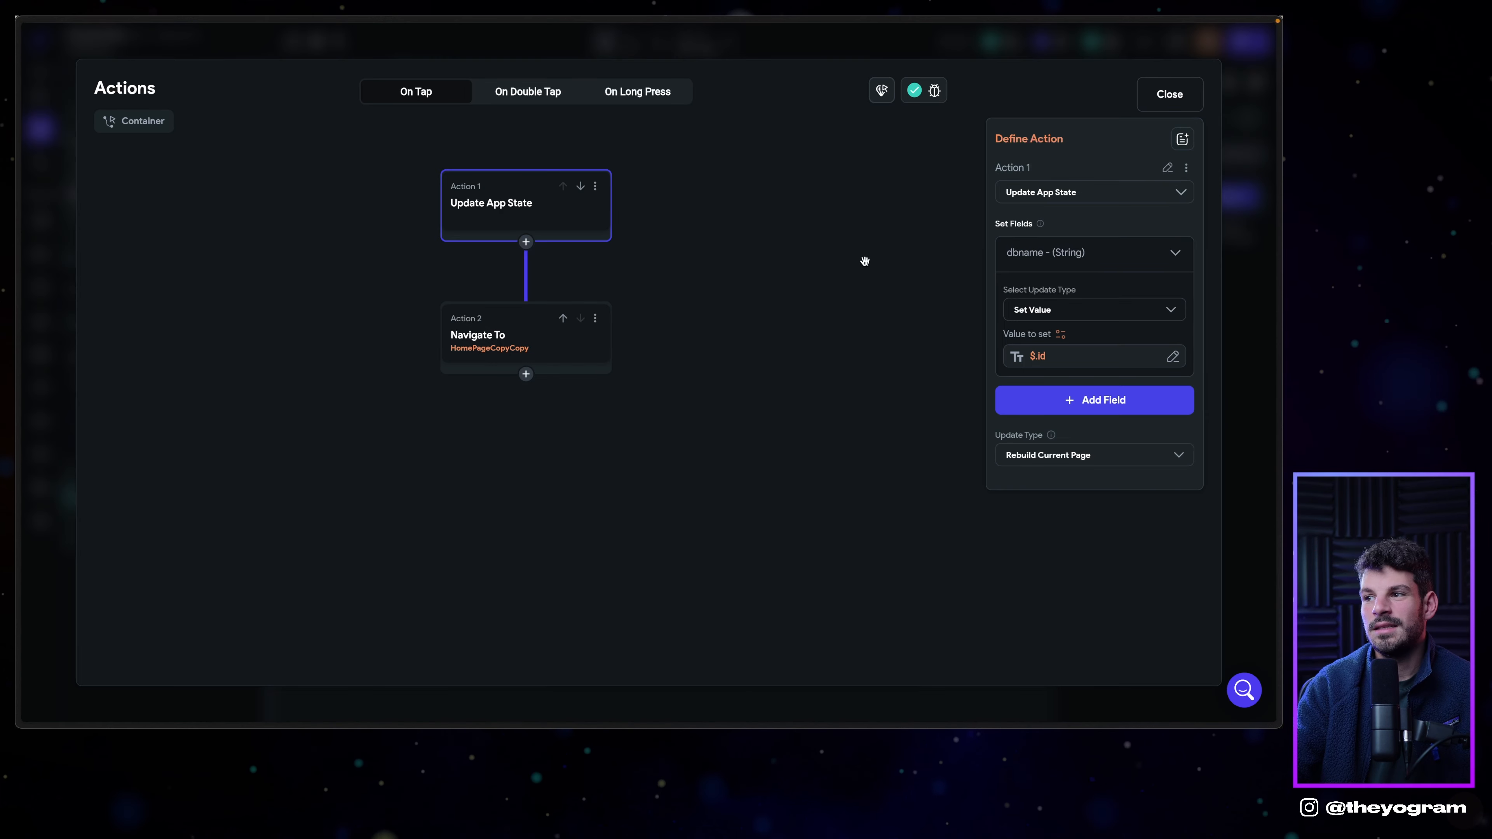
left_click(1057, 356)
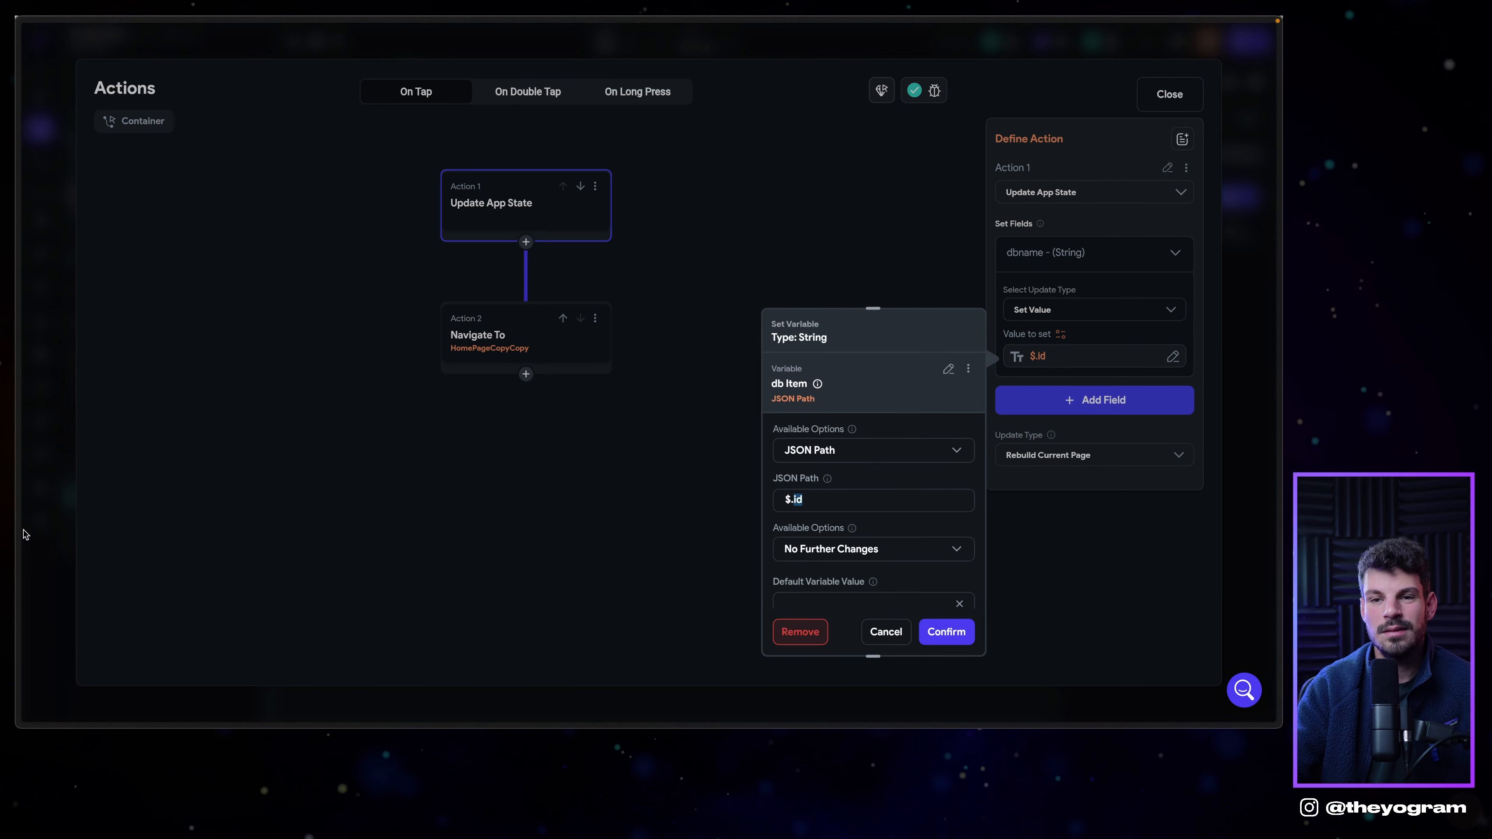
Switch to JSON Path Finder and look up the path of the first database result's id.
mouse_move(19, 527)
left_click(71, 394)
scroll(800, 239, "up", 1)
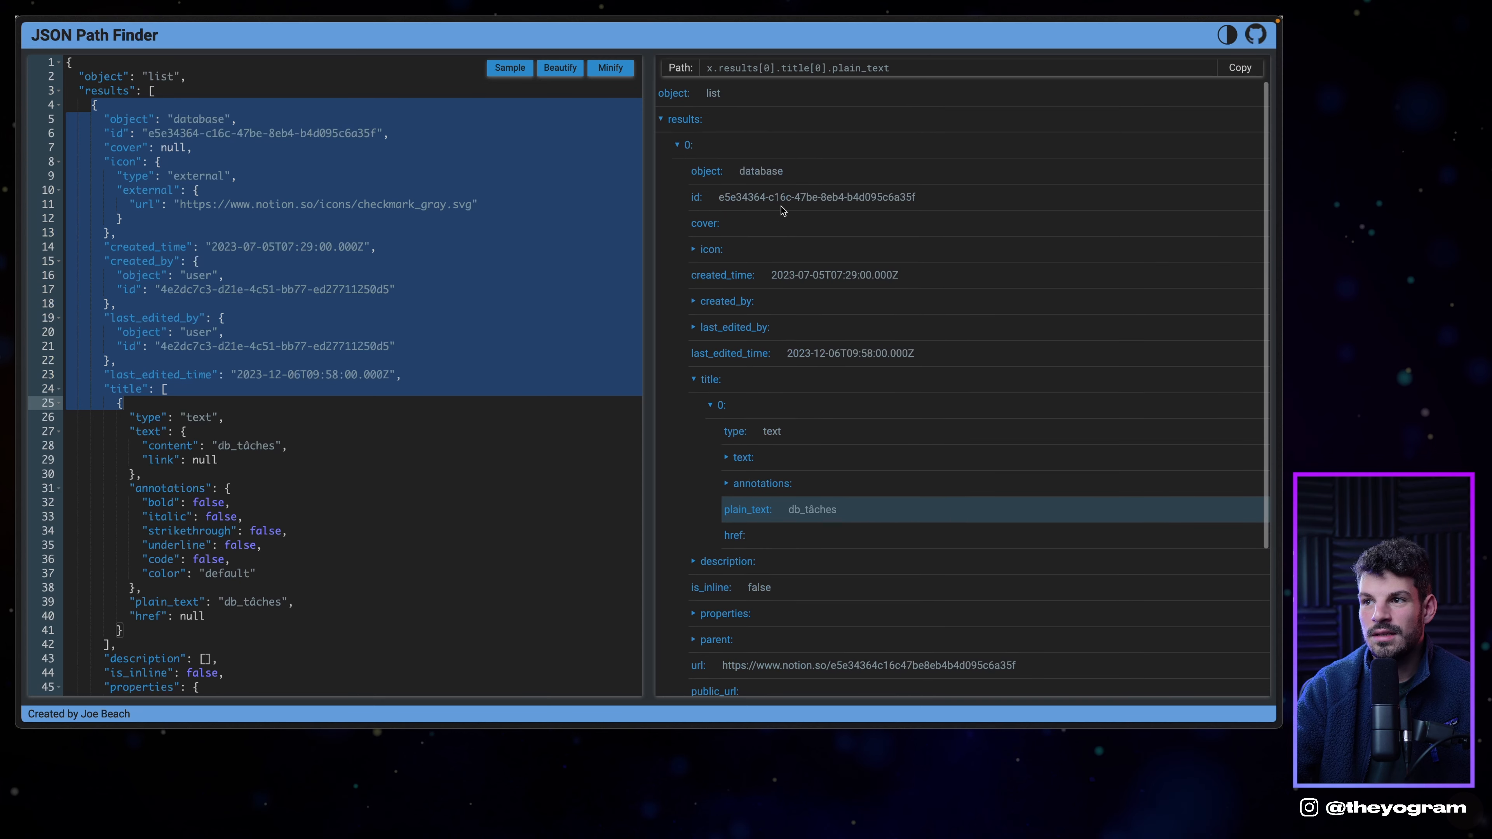
left_click(782, 203)
left_click(781, 68)
double_click(786, 67)
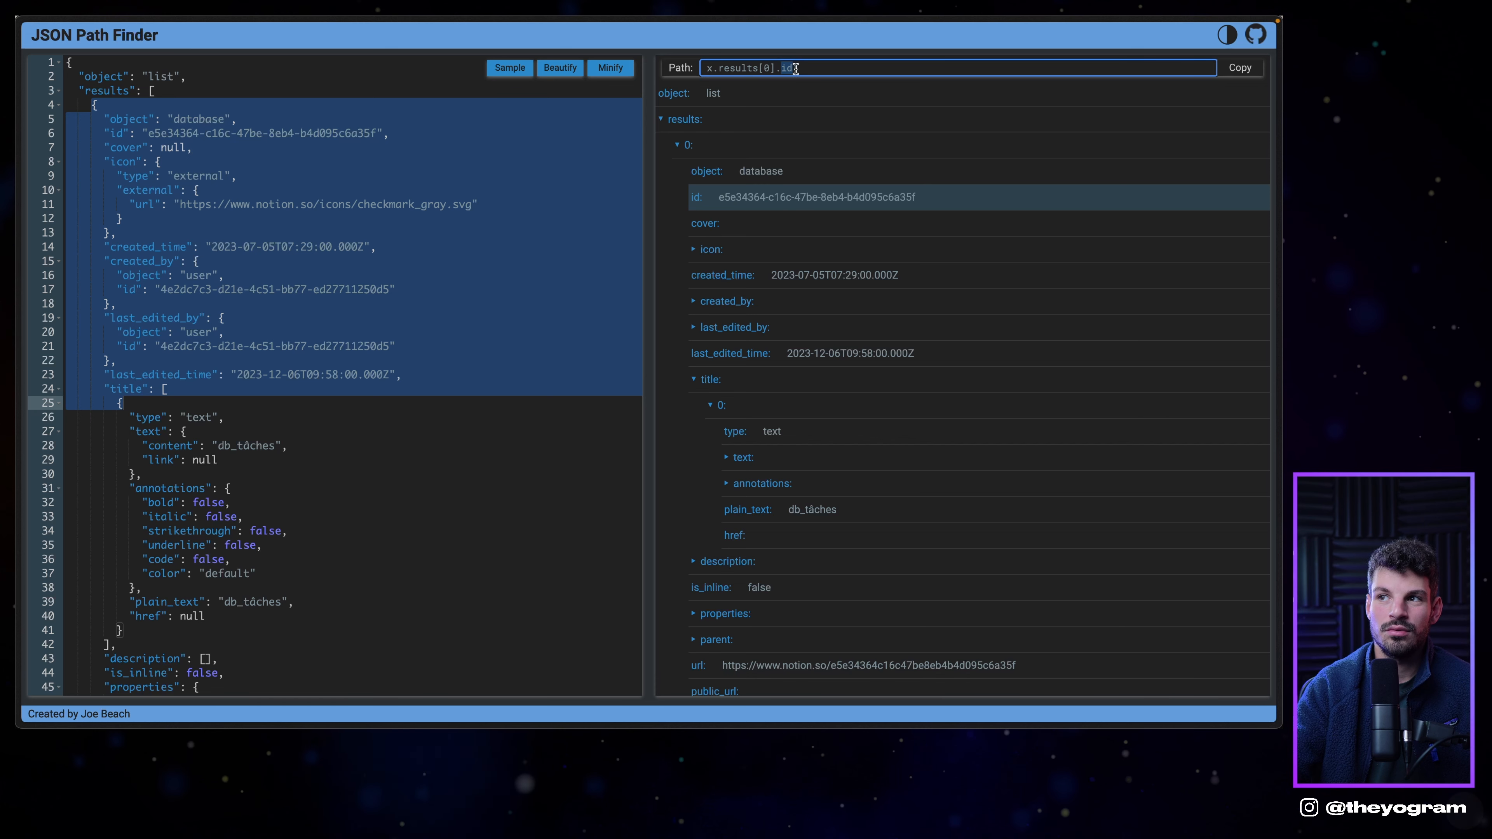
Switch back to FlutterFlow, confirm db Item with JSON path $.id as the dbname value, and close the action flow after checking the Navigate To action.
mouse_move(19, 376)
left_click(72, 365)
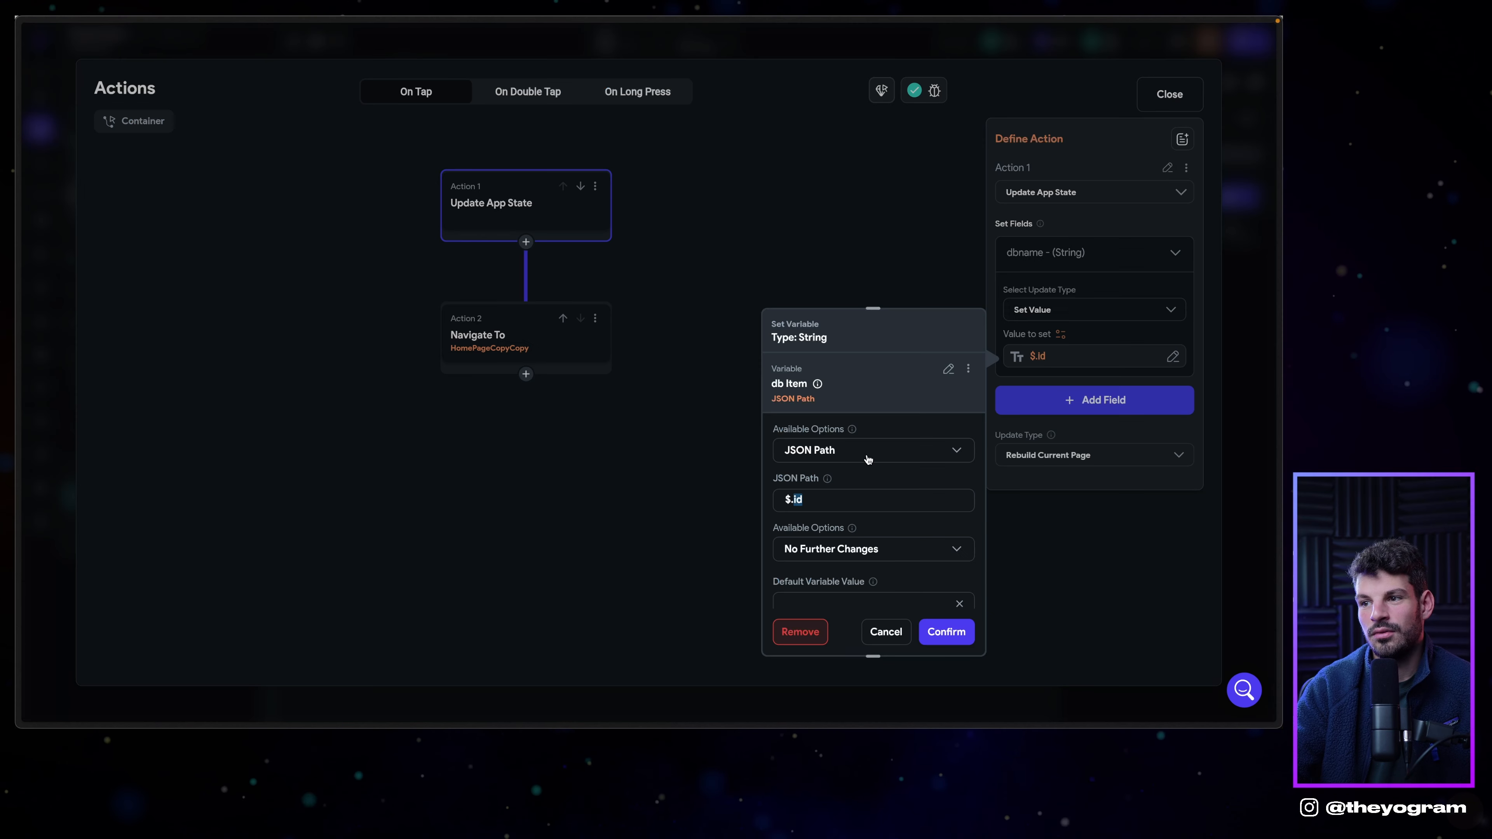
left_click(816, 499)
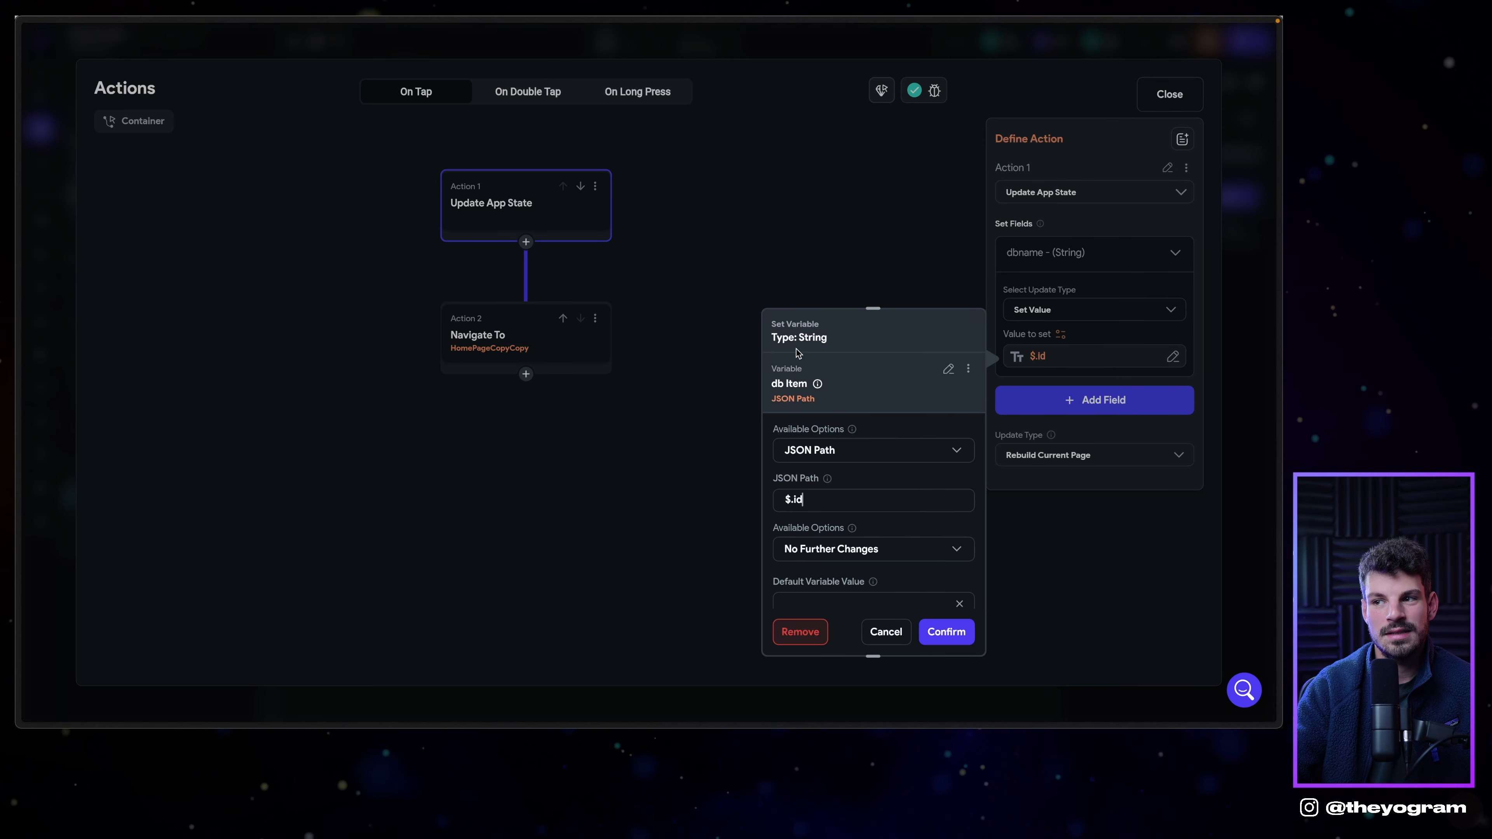
left_click(949, 370)
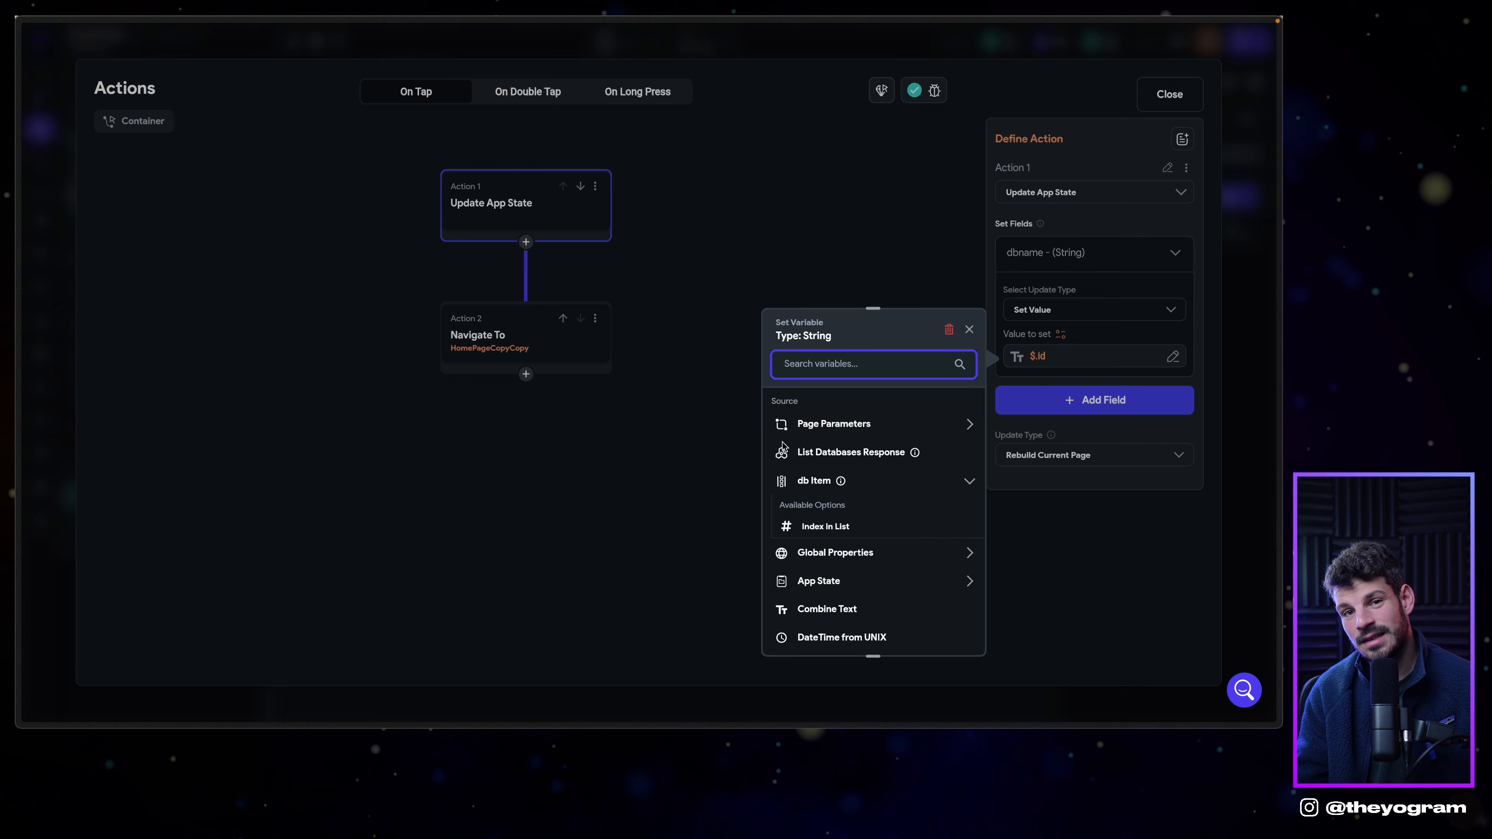
left_click(818, 481)
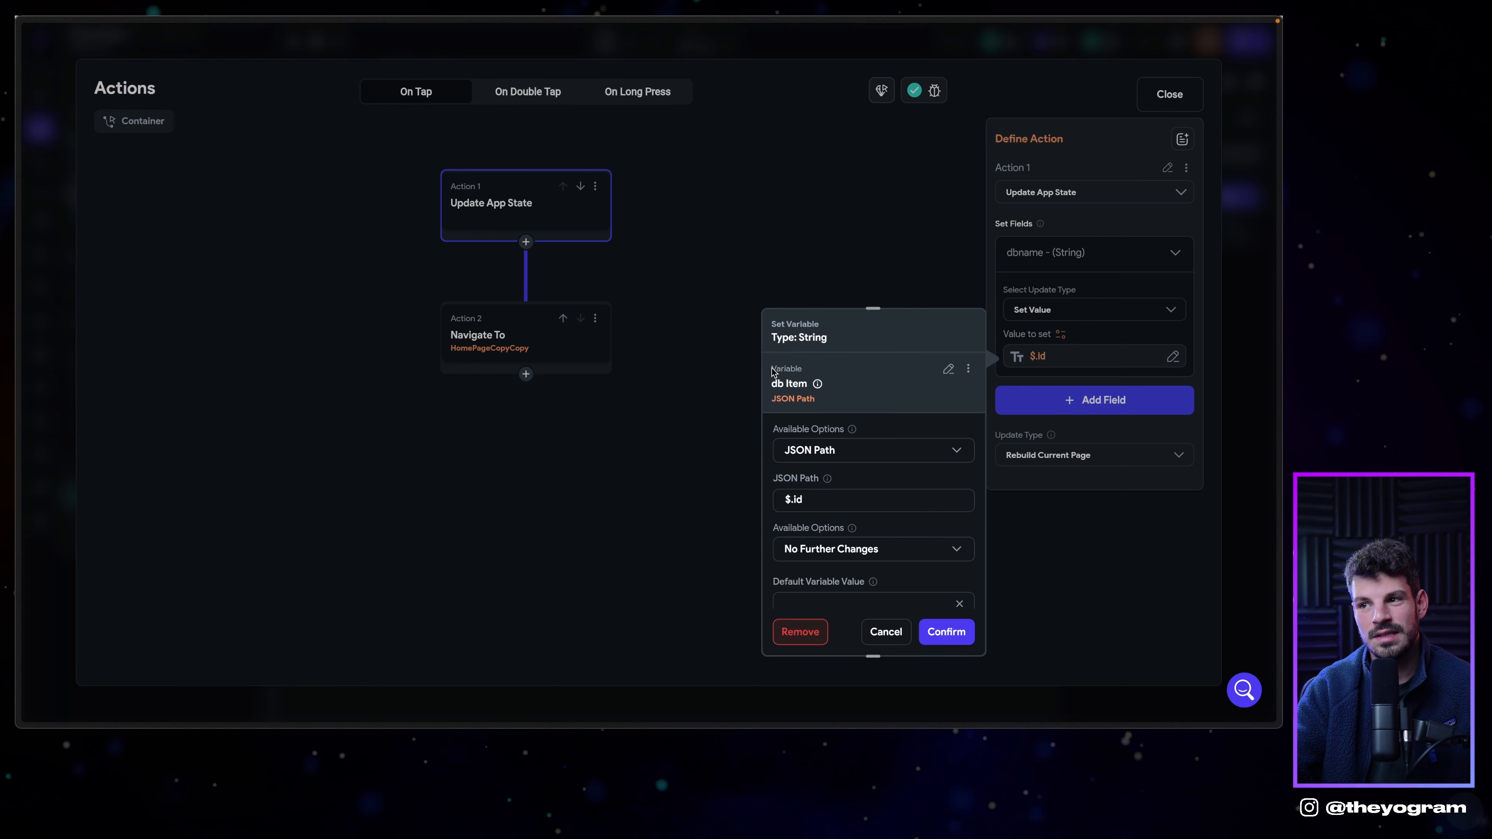
left_click(946, 632)
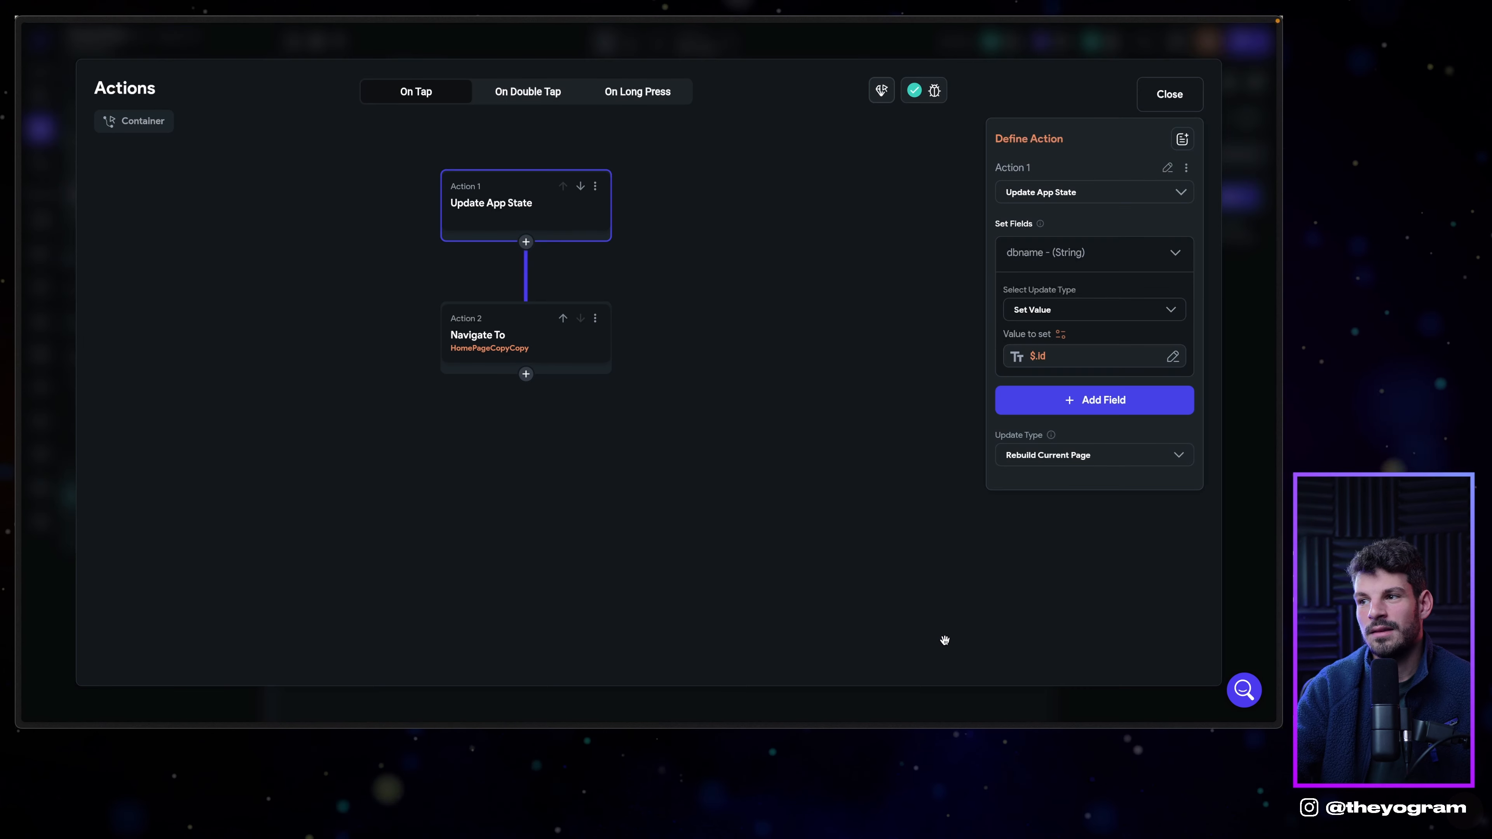
left_click(508, 331)
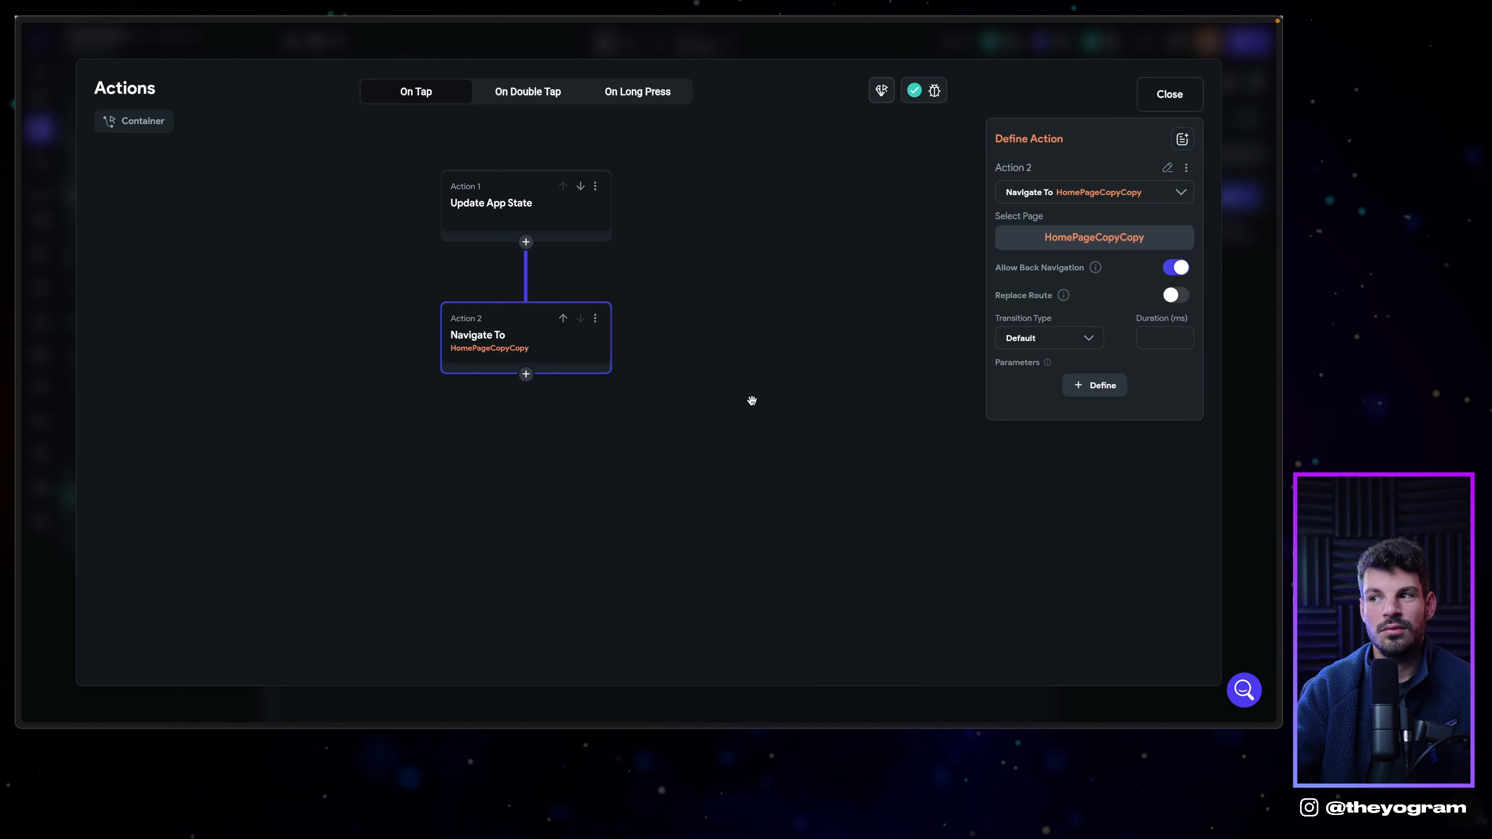
left_click(1170, 94)
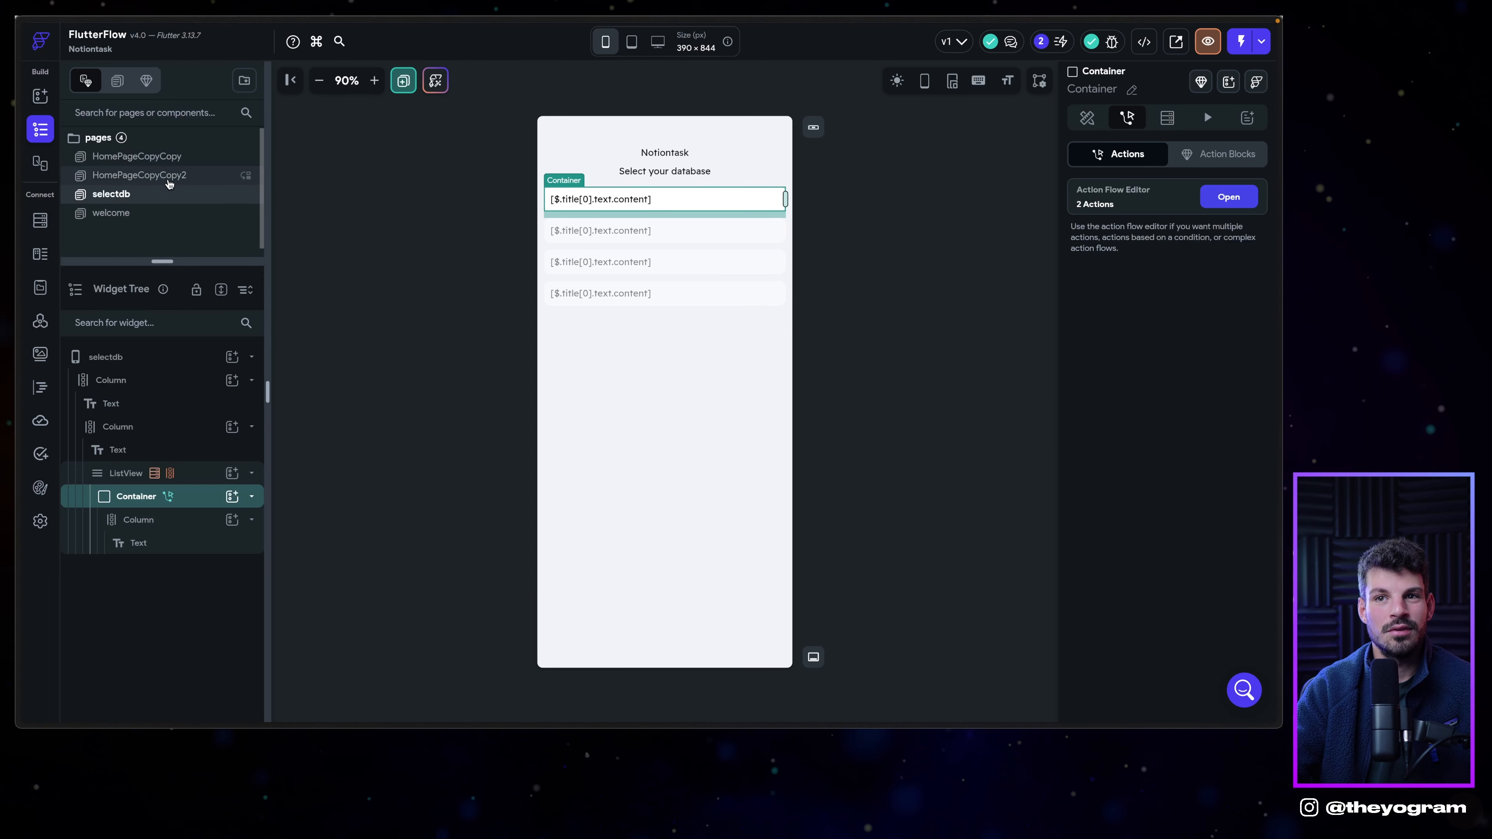
Open the HomePageCopyCopy page and delete its "description de la tâche" text field.
left_click(166, 162)
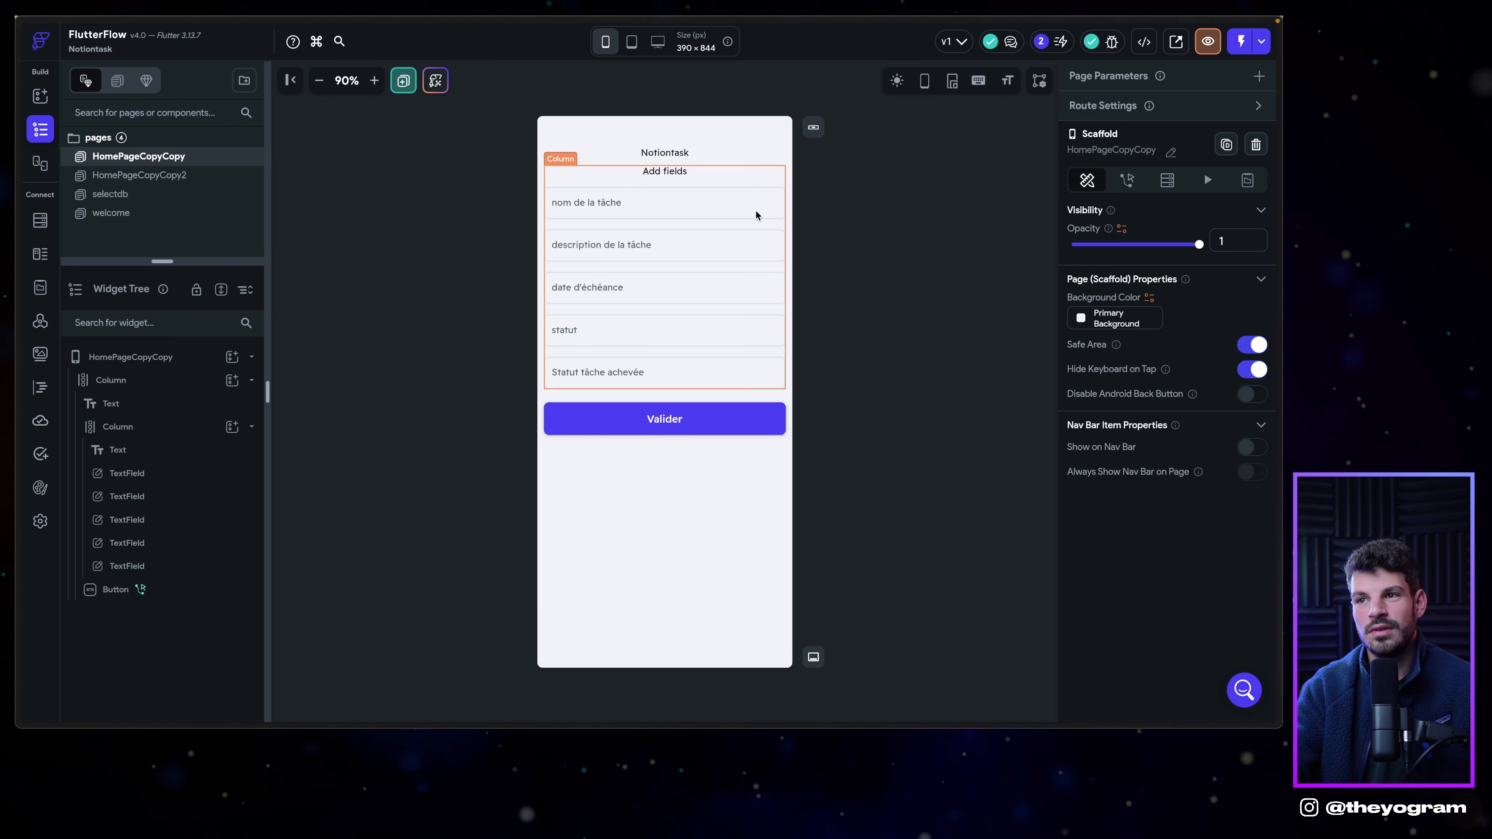
left_click(611, 205)
left_click(637, 247)
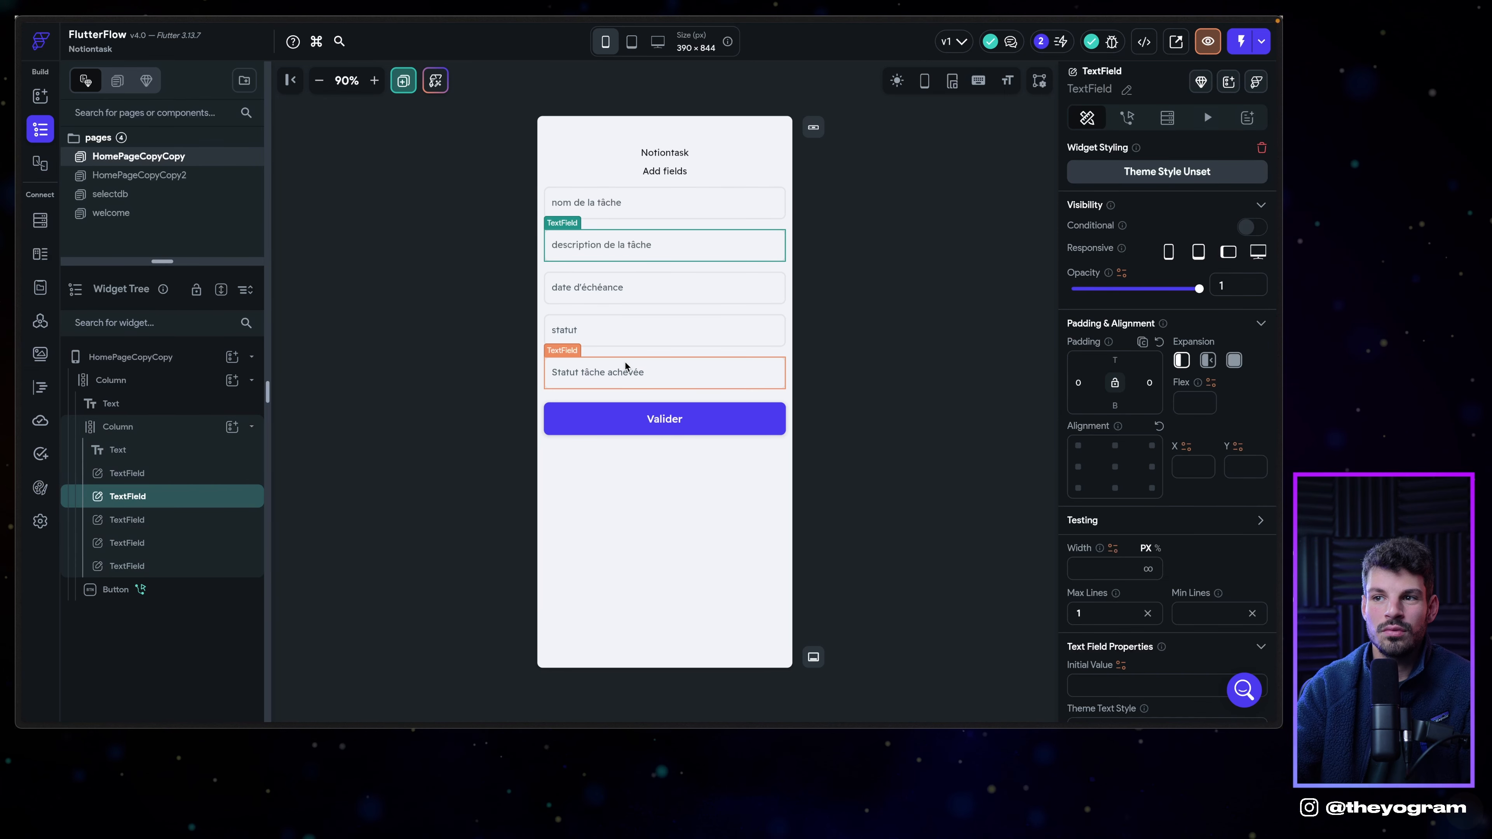
key("Delete")
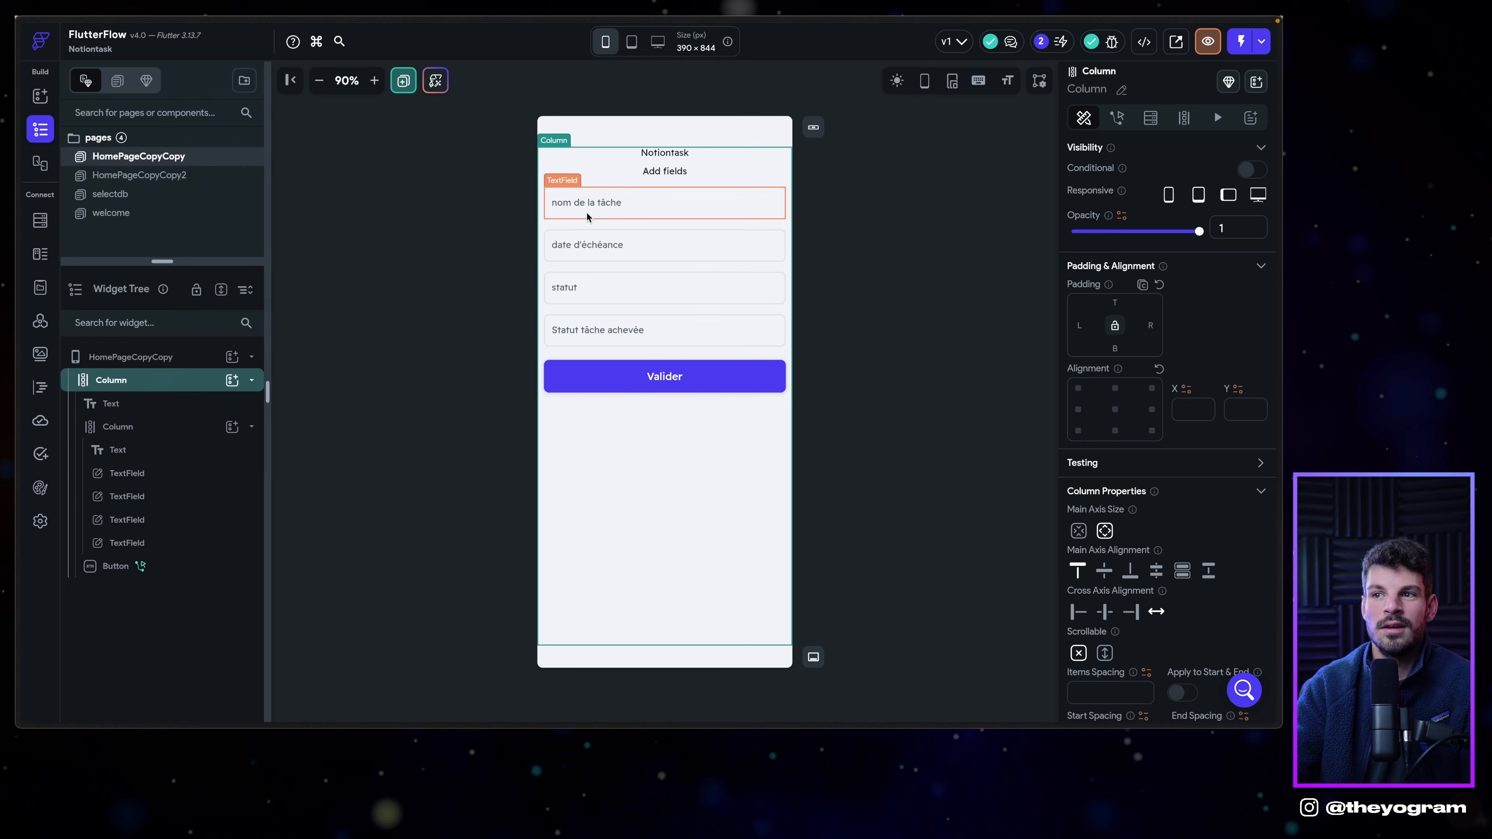
Review the page's remaining text fields for task name, due date, status and completed status, plus the Valider button.
left_click(565, 205)
left_click(576, 248)
left_click(581, 291)
left_click(579, 339)
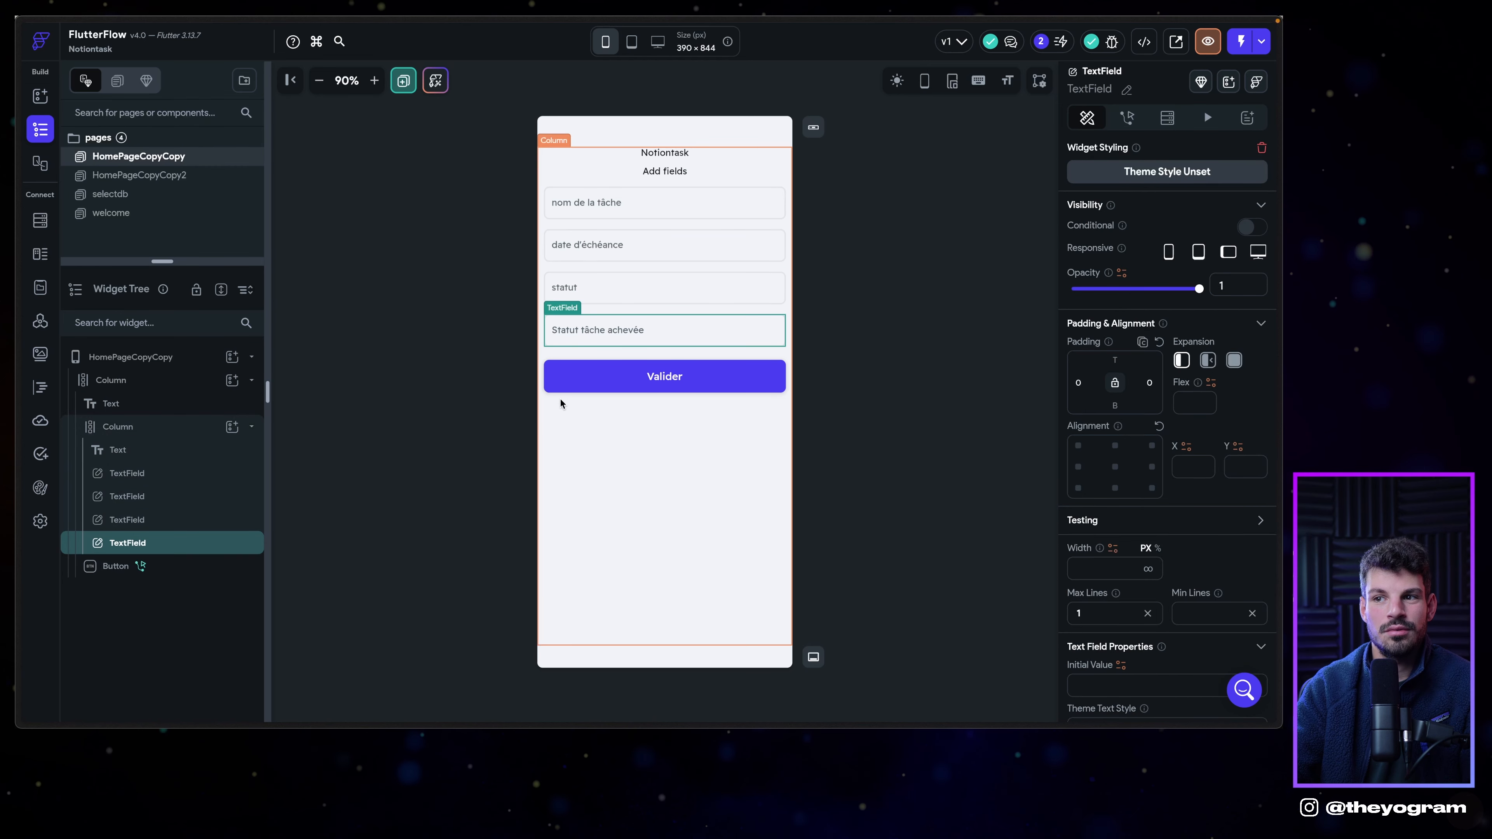
left_click(623, 244)
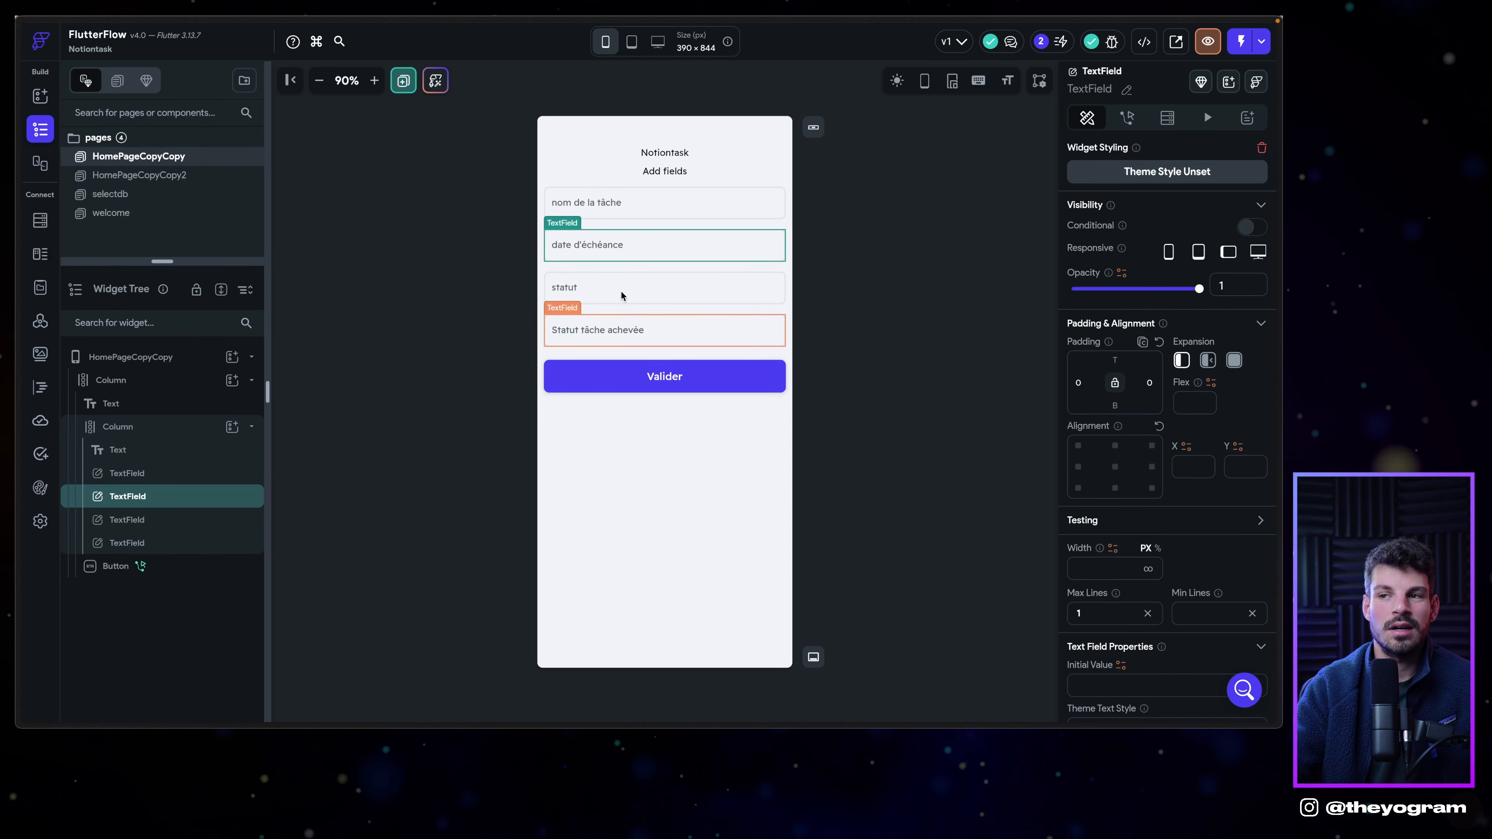
left_click(617, 202)
left_click(609, 246)
left_click(609, 289)
left_click(605, 331)
left_click(605, 381)
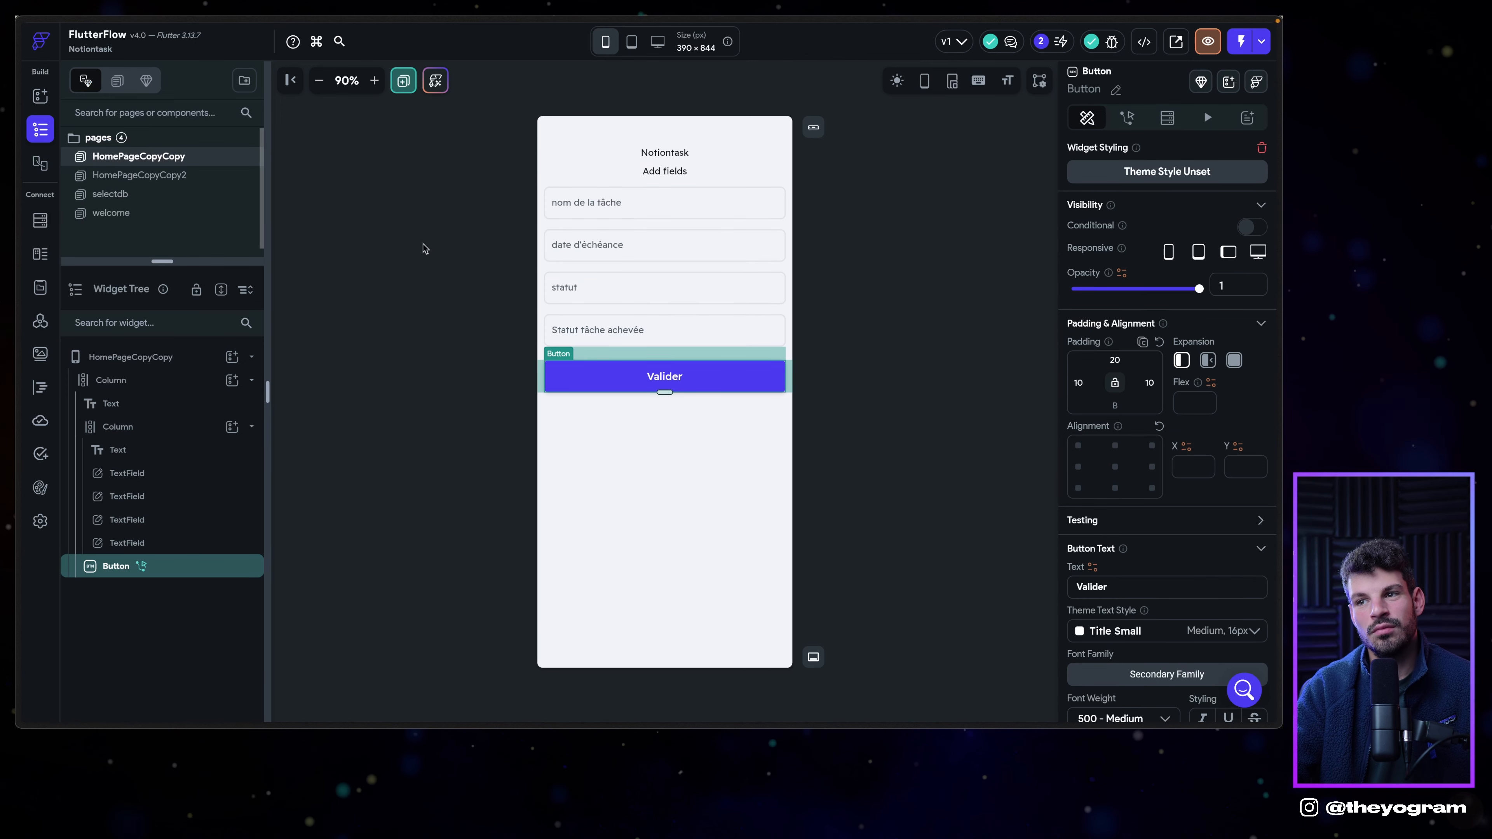
Switch to Notion's db_tâches database and examine the statut, name and due property names and the available status options.
mouse_move(18, 329)
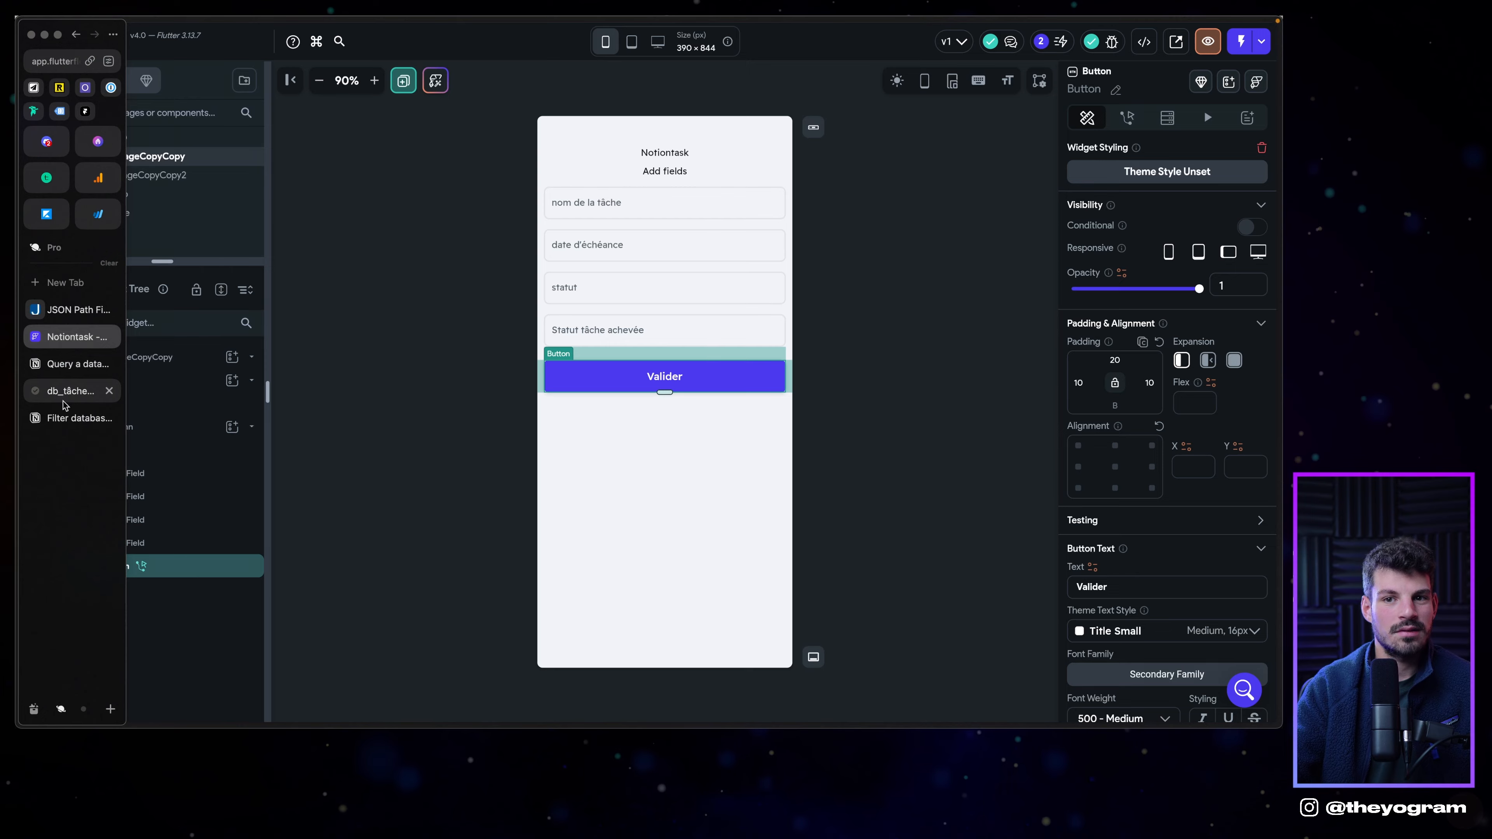
left_click(75, 391)
left_click(152, 223)
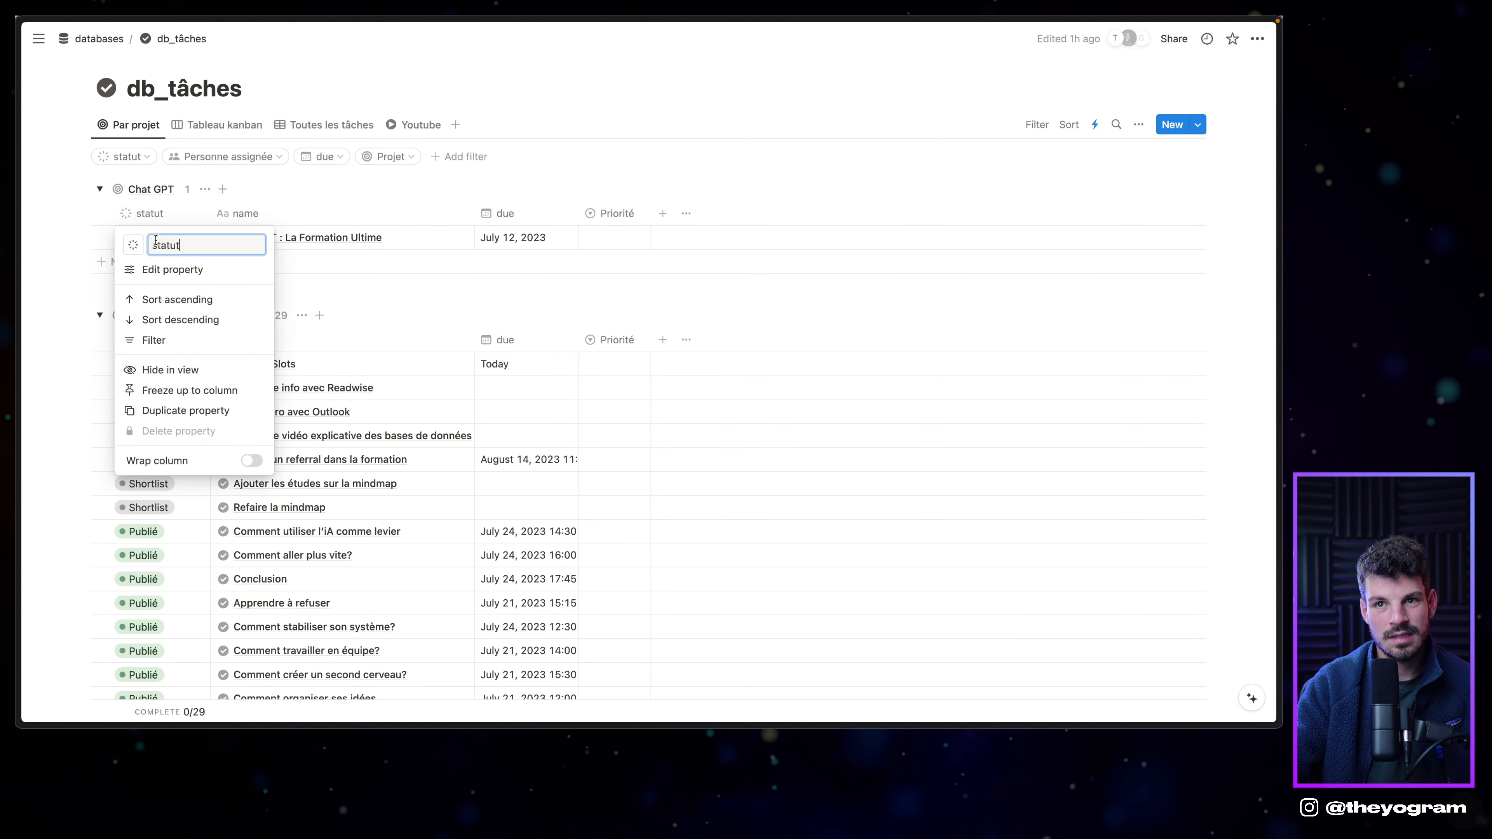
left_click(246, 213)
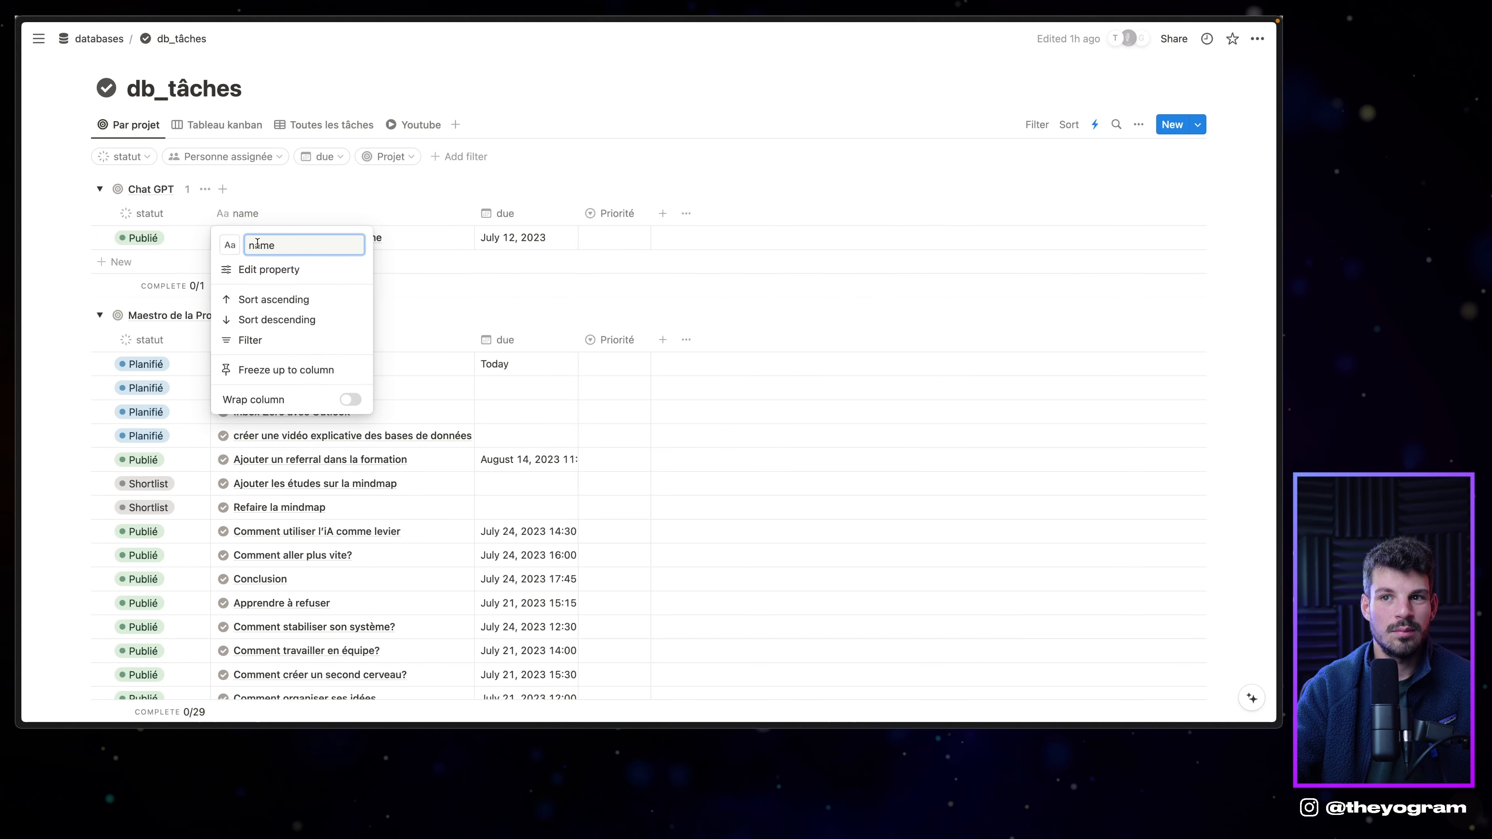
left_click(504, 214)
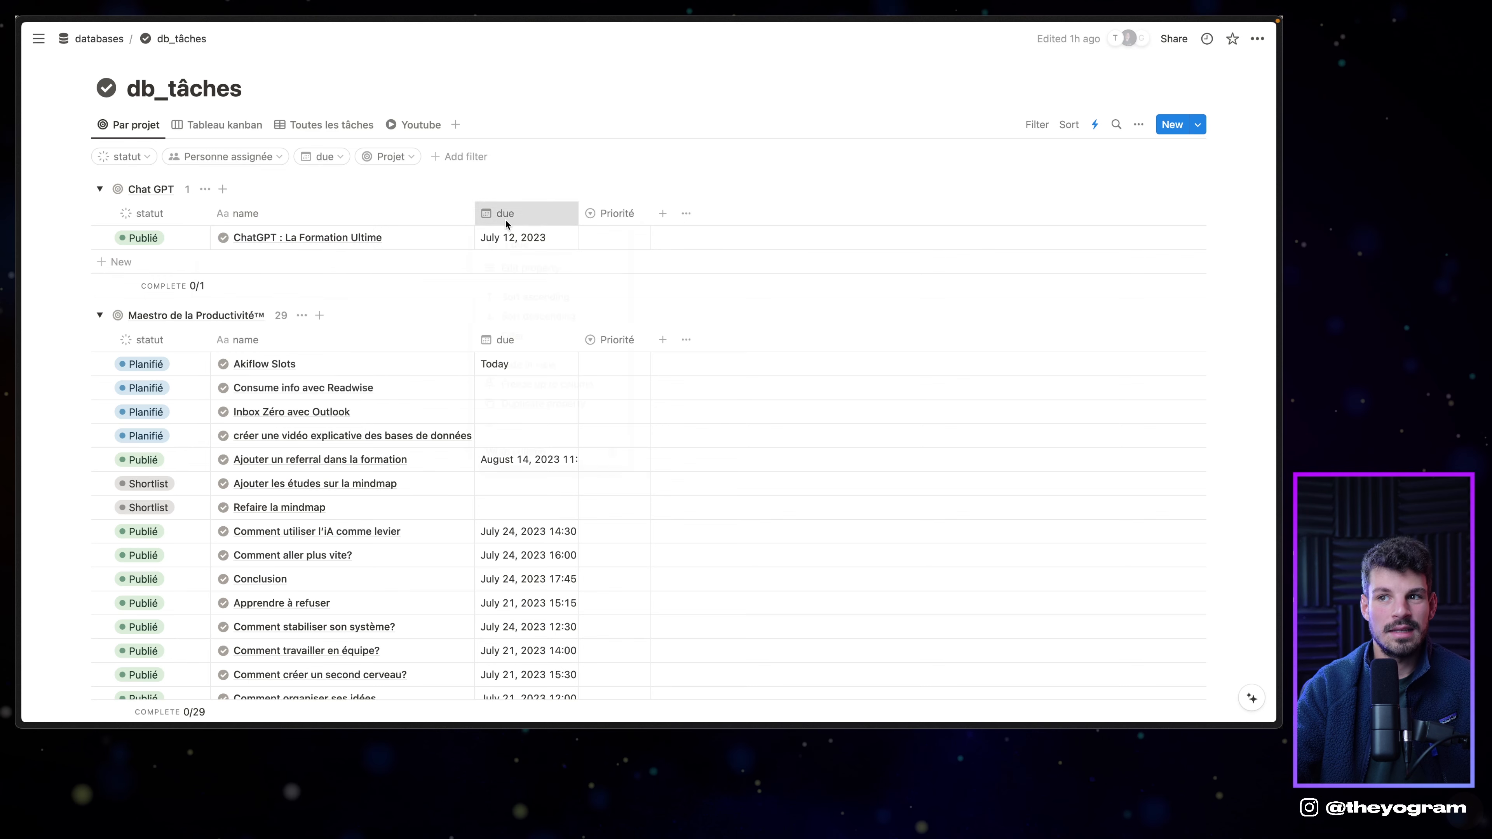
left_click(504, 213)
key("Escape")
left_click(145, 364)
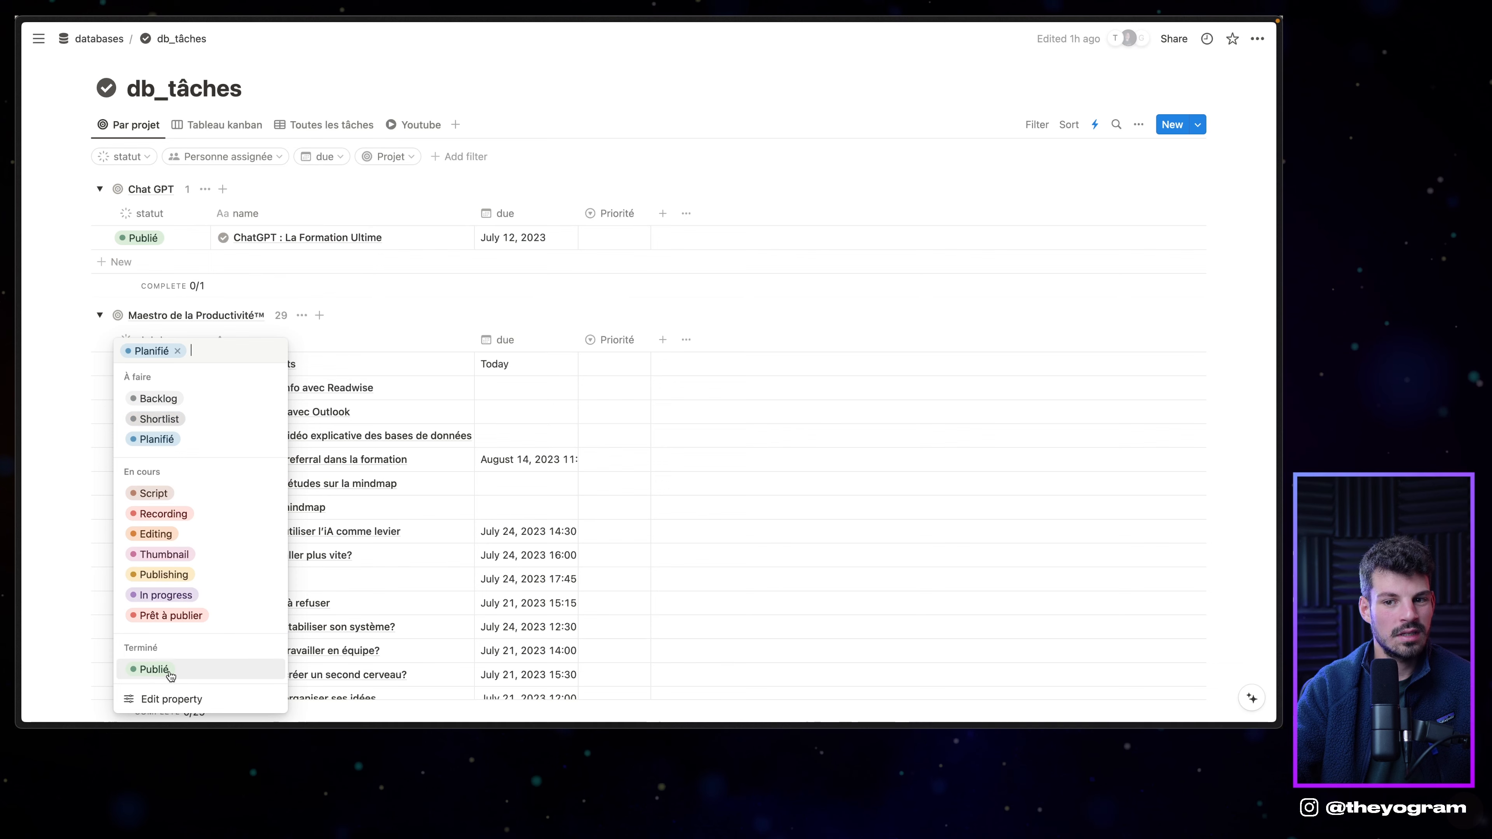
key("Escape")
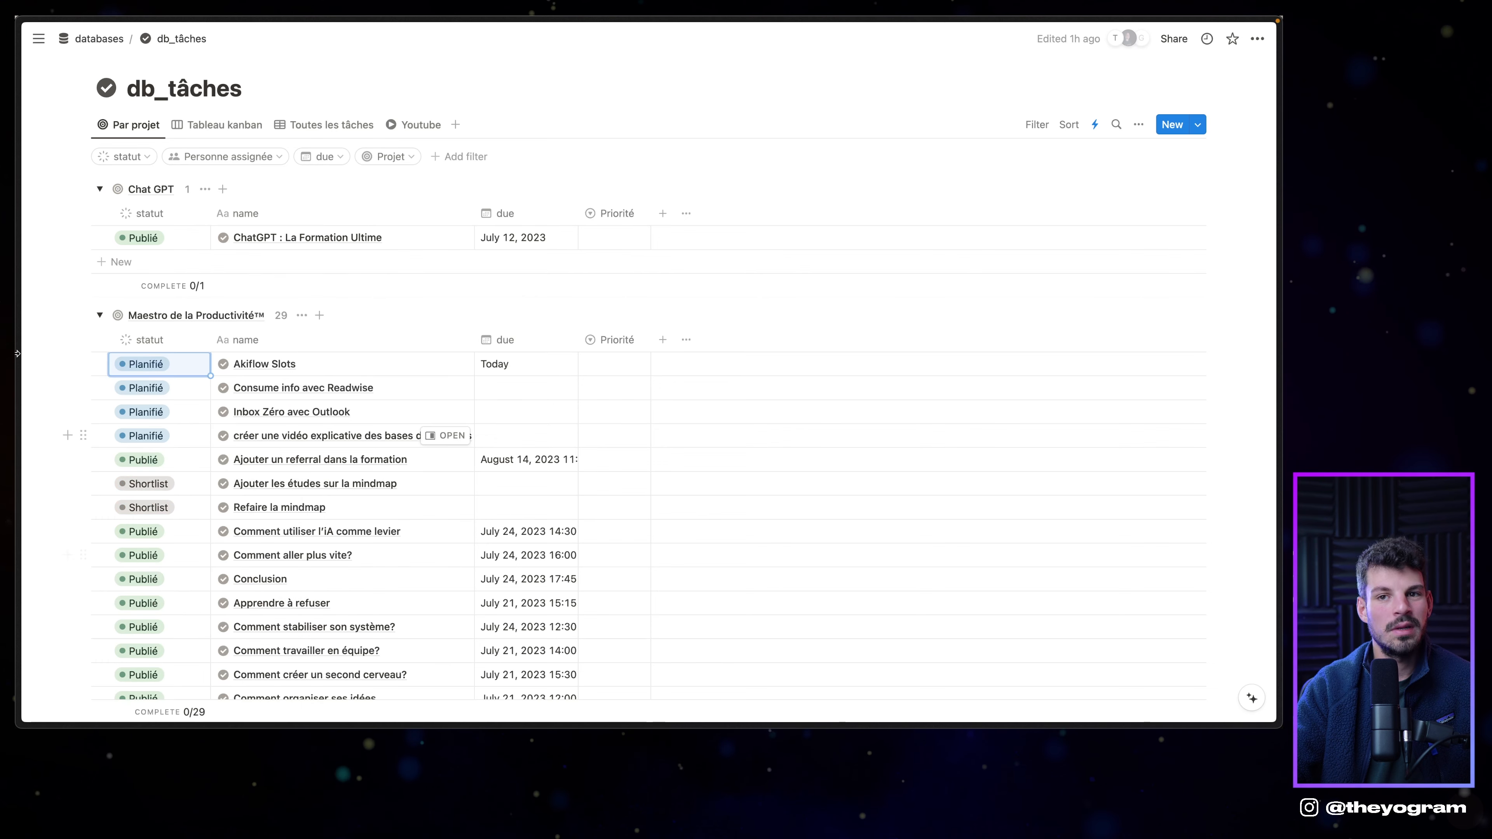
Switch back to FlutterFlow and review which text fields the Valider button's Update App State action stores in statut, name, due and done.
mouse_move(35, 364)
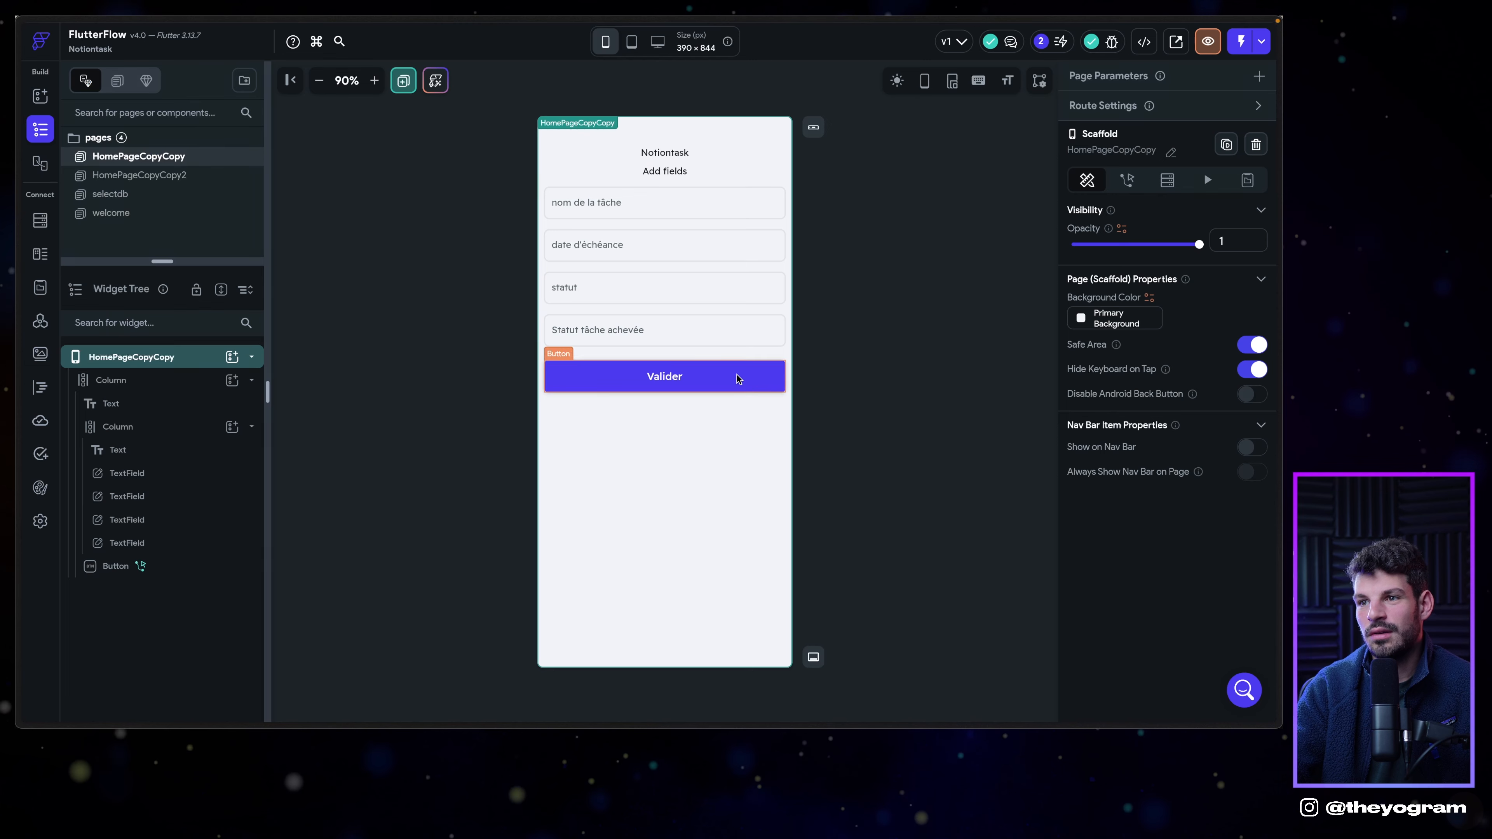
left_click(739, 379)
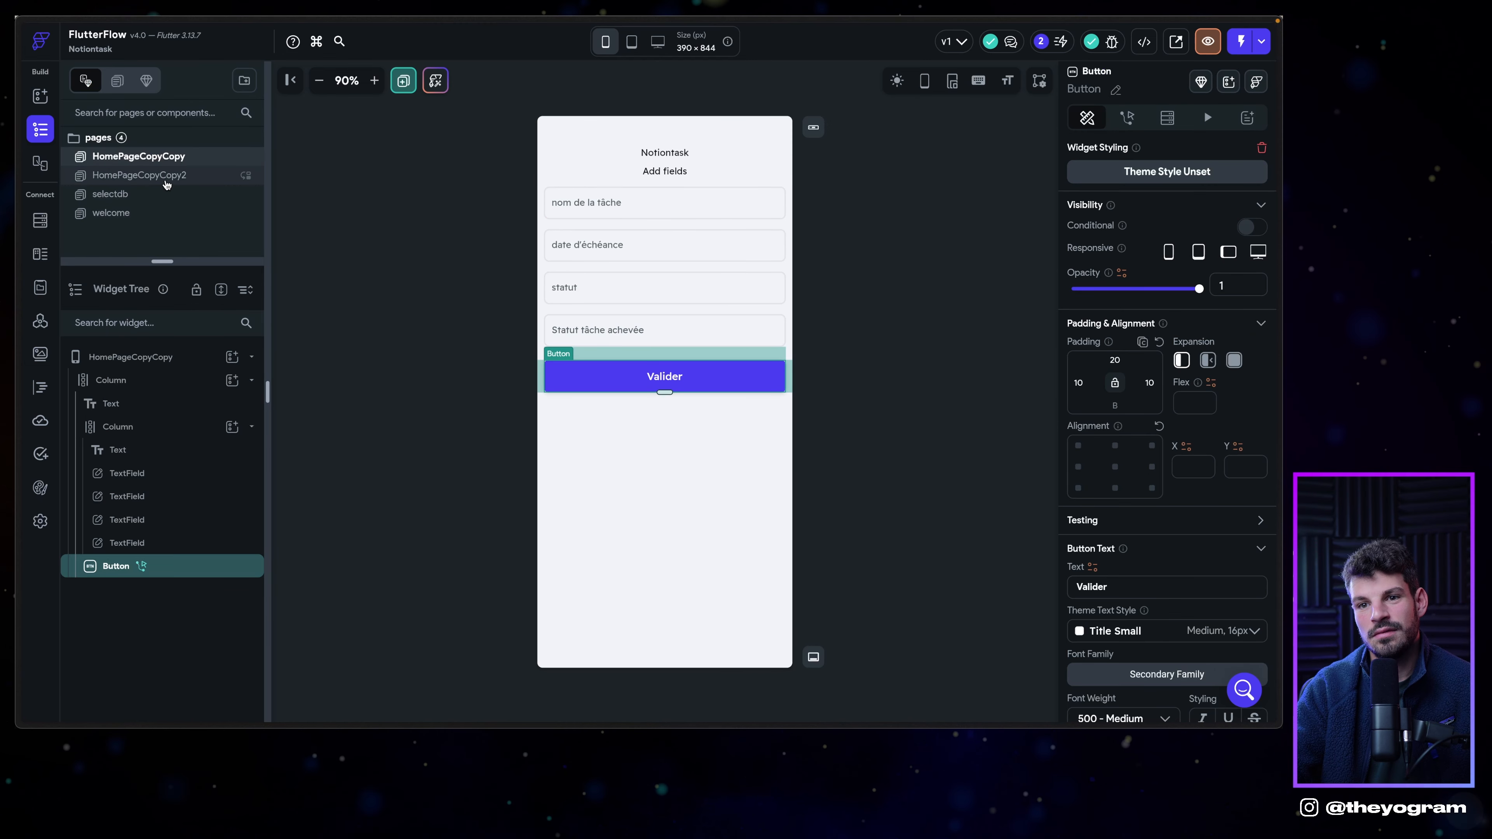
left_click(1127, 117)
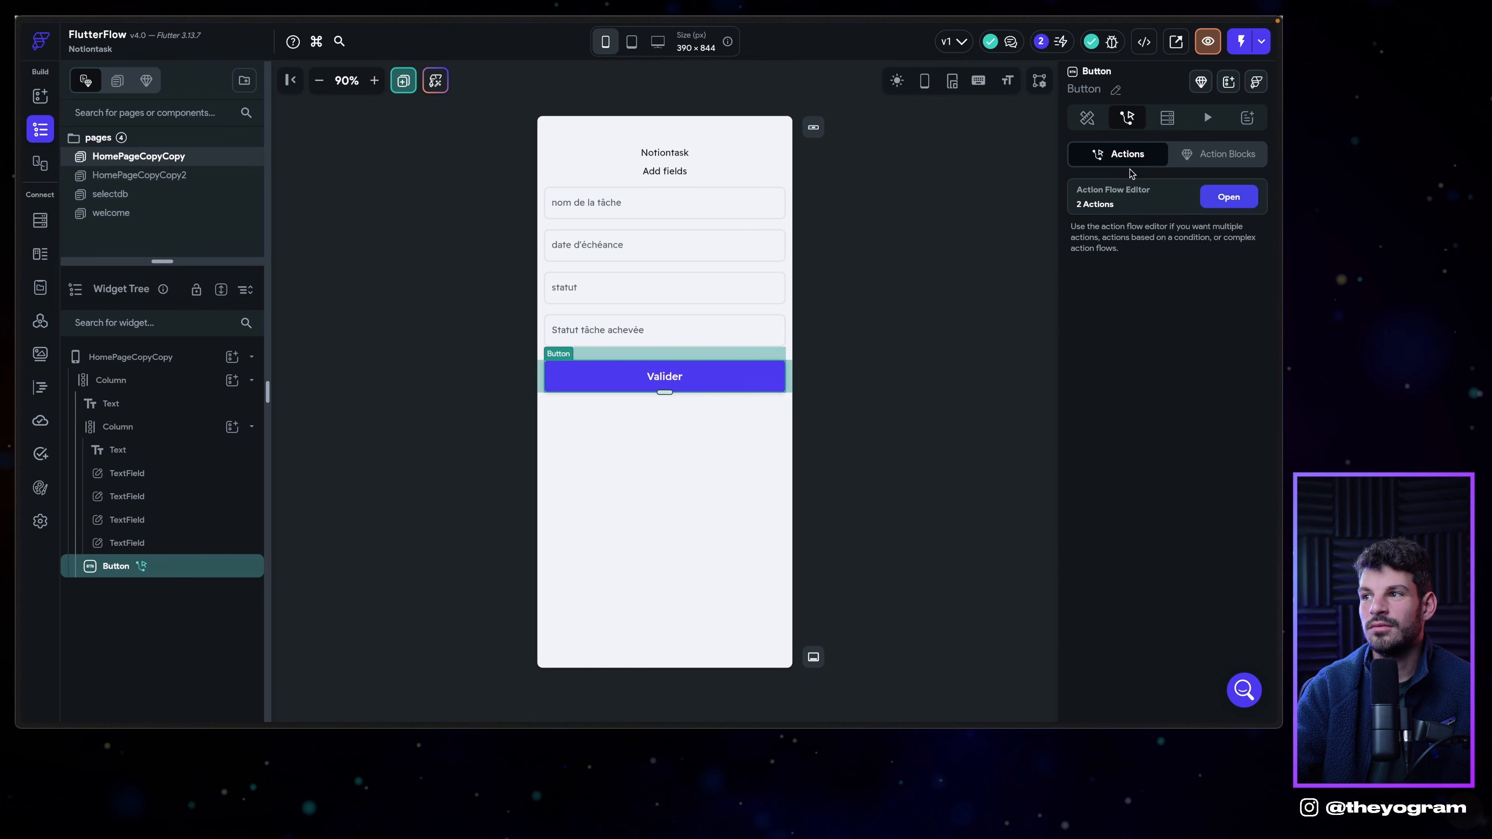
left_click(1229, 198)
scroll(1008, 222, "down", 2)
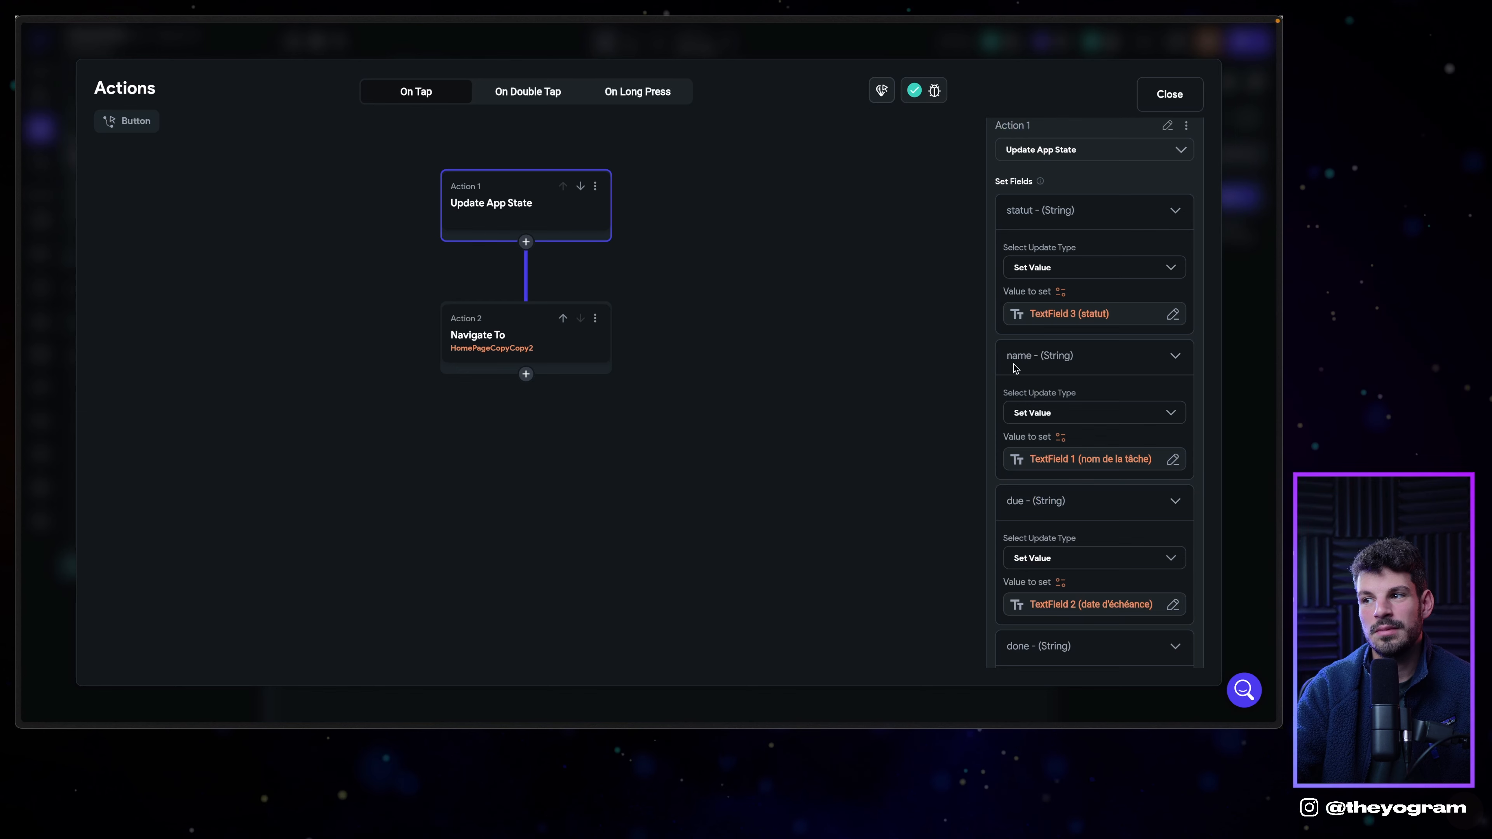
scroll(1014, 506, "down", 1)
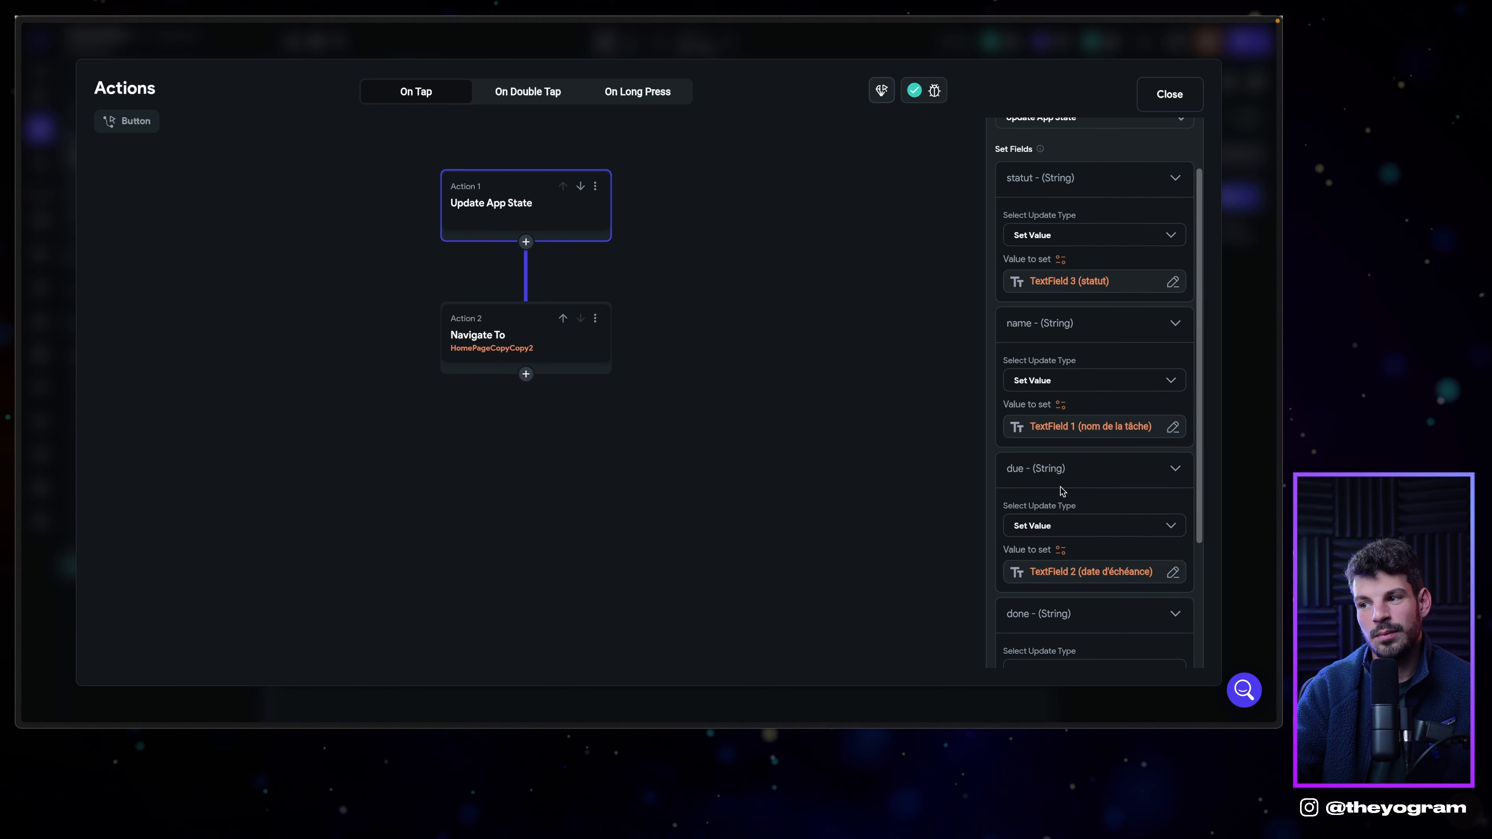
scroll(1063, 492, "down", 3)
key("Escape")
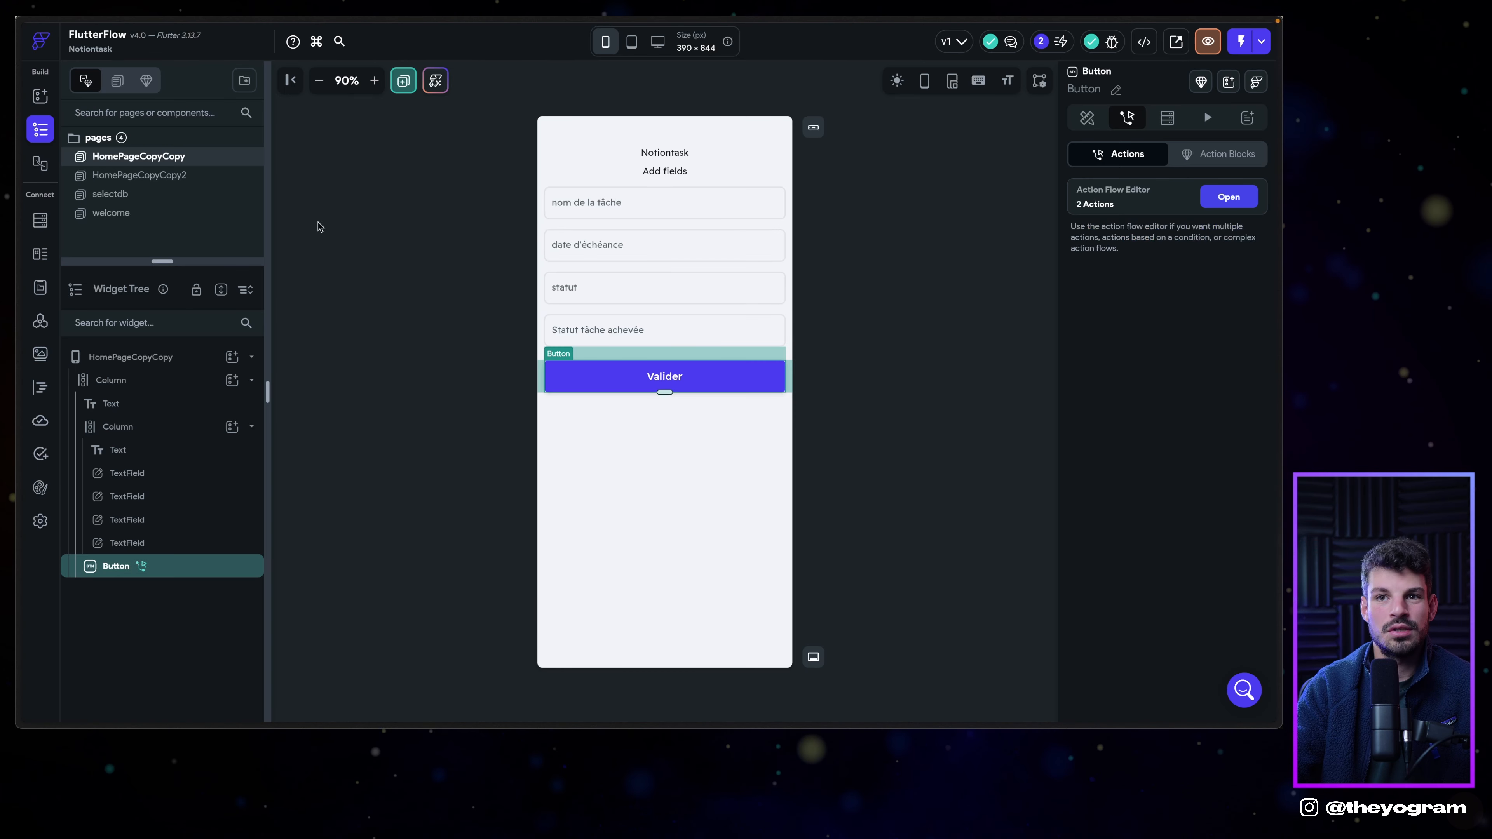
Rename the HomePageCopyCopy page to linkfields.
double_click(188, 157)
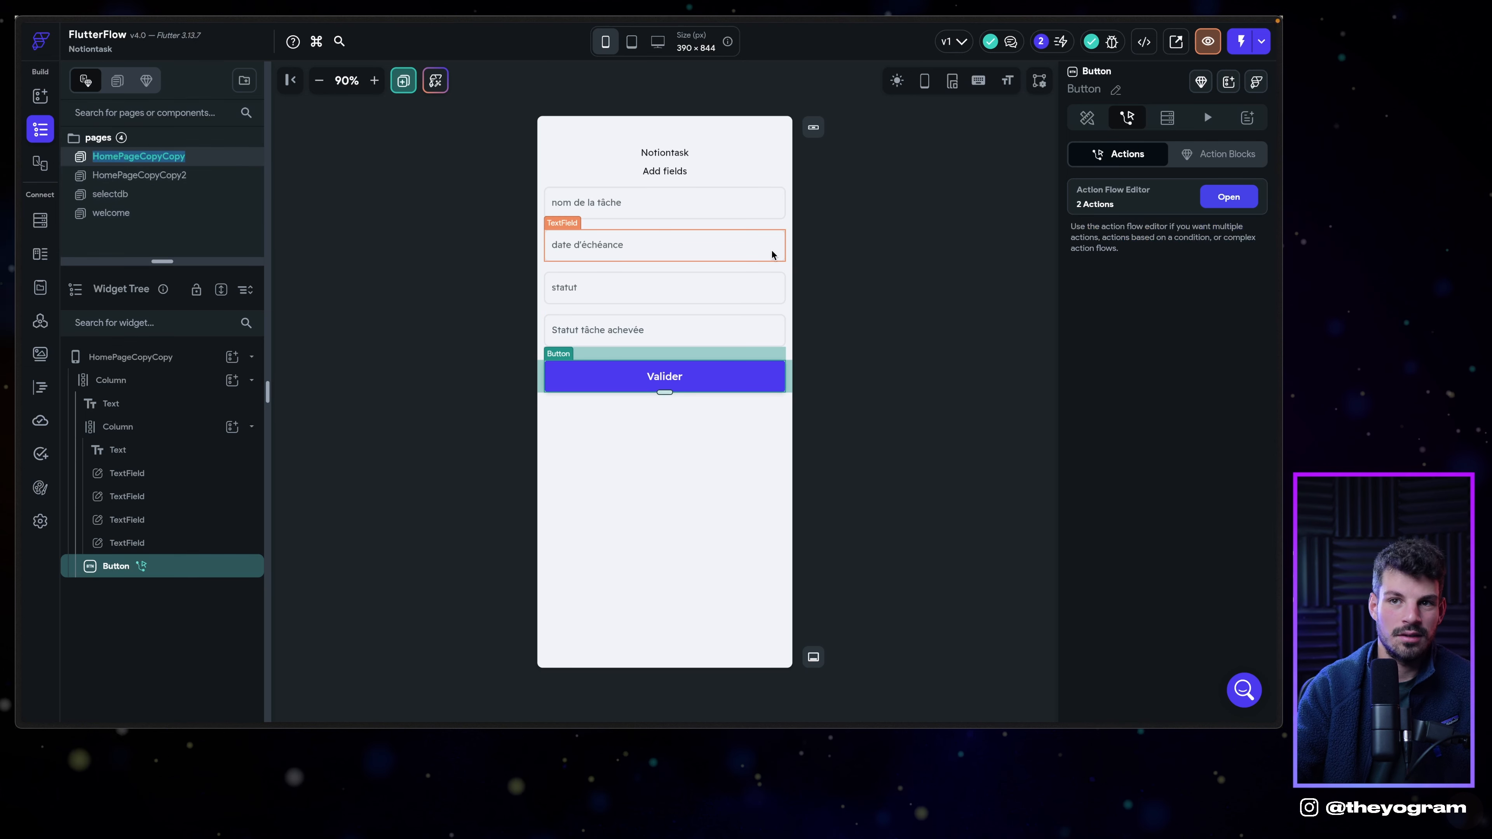
type("linkfields")
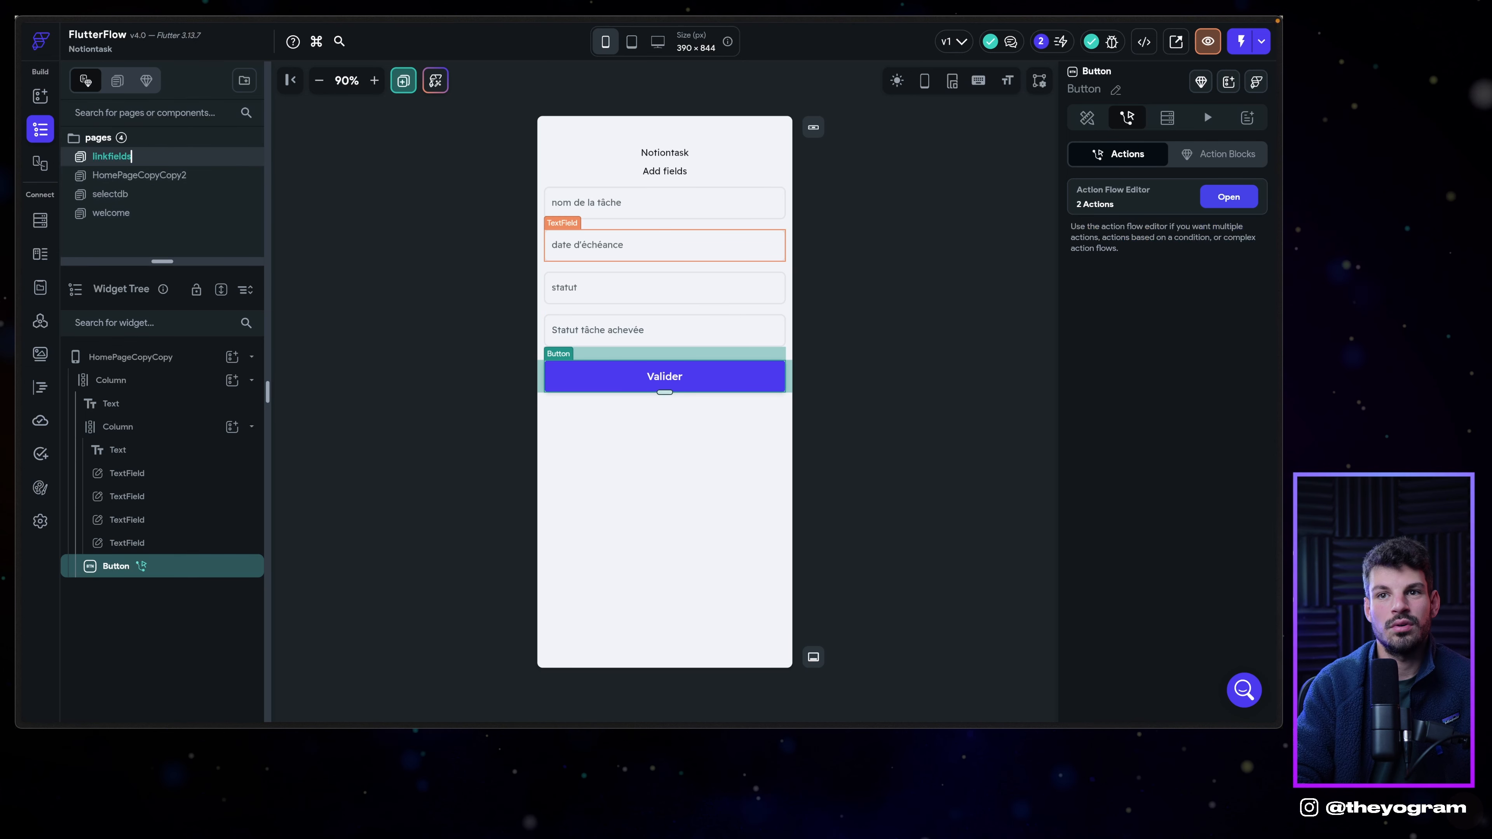
key("Return")
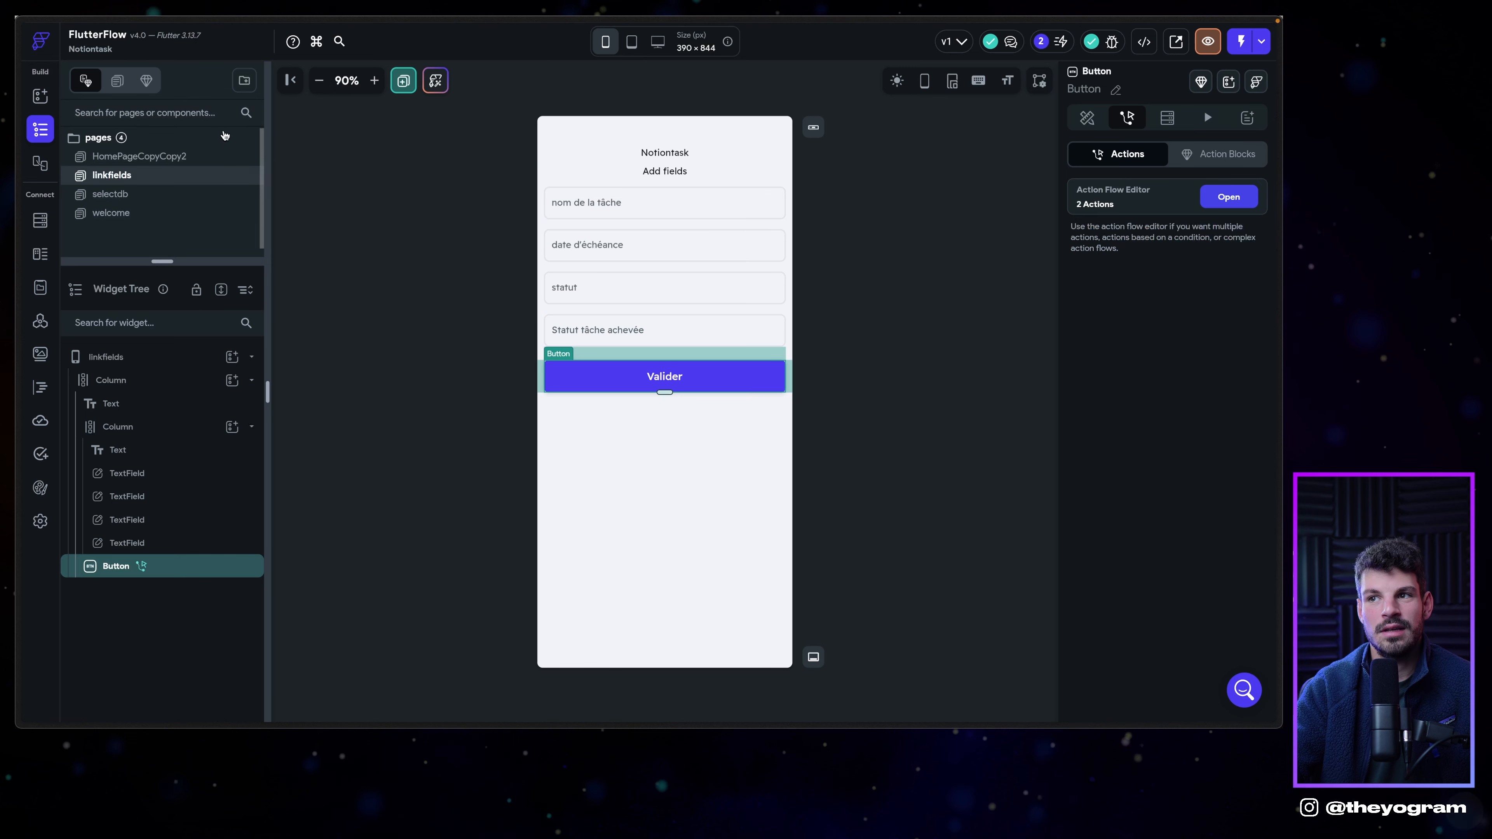
Open the HomePageCopyCopy2 page with the Today task list and rename it to HP.
left_click(127, 155)
left_click(737, 242)
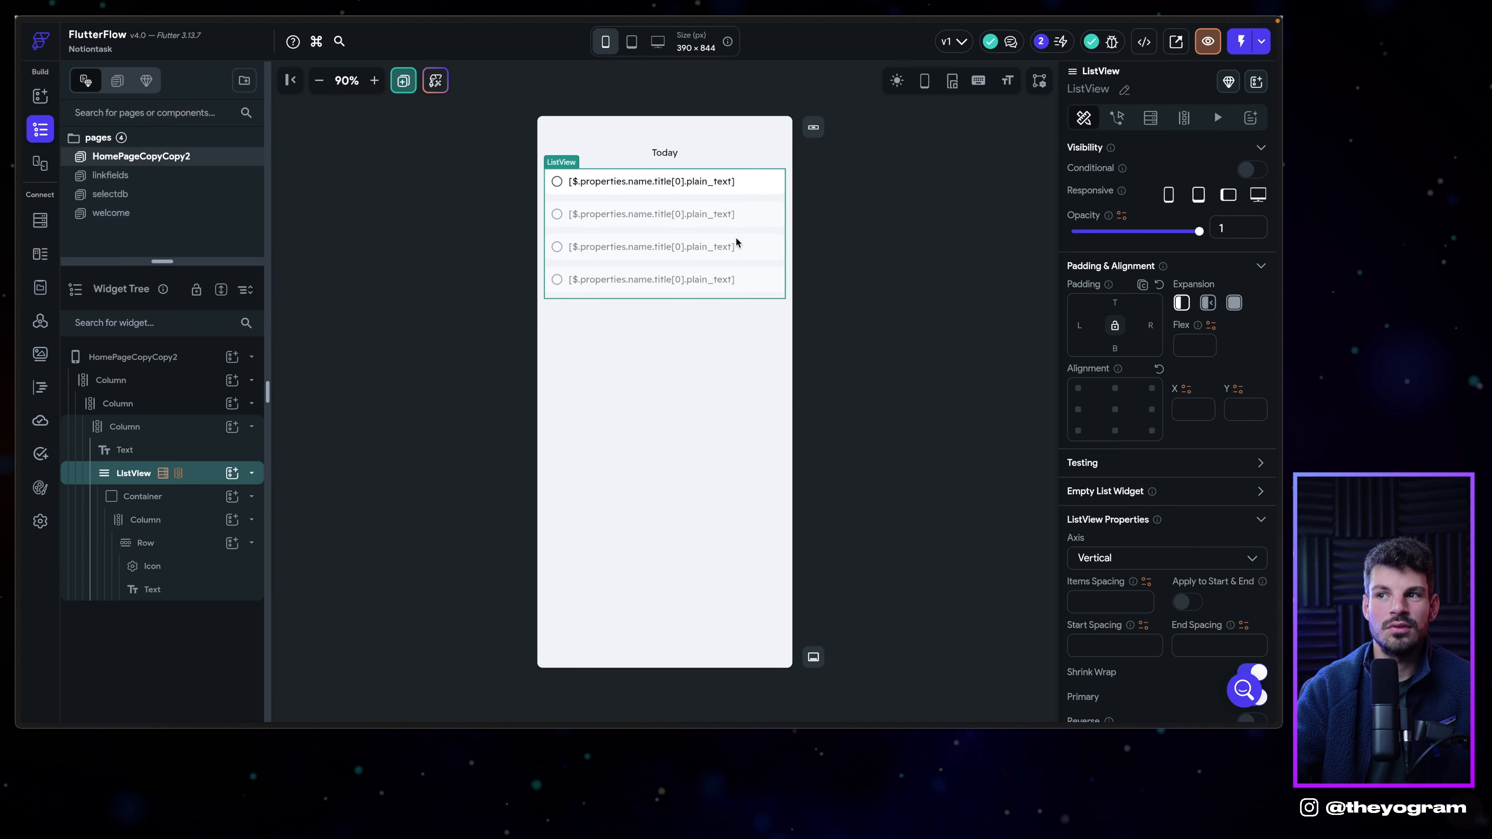
left_click(580, 183)
left_click(573, 198)
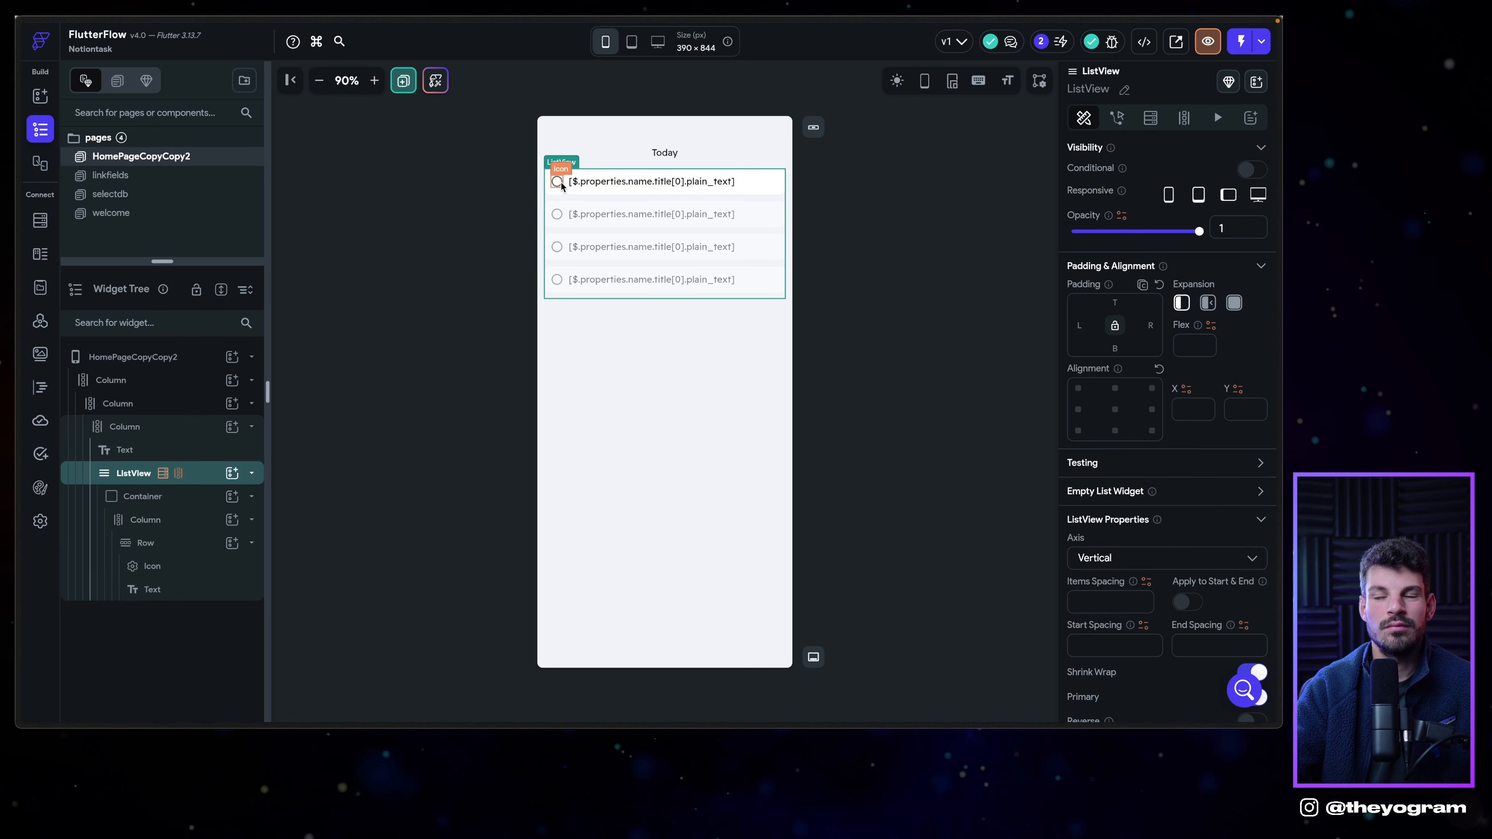
double_click(146, 162)
type("HP")
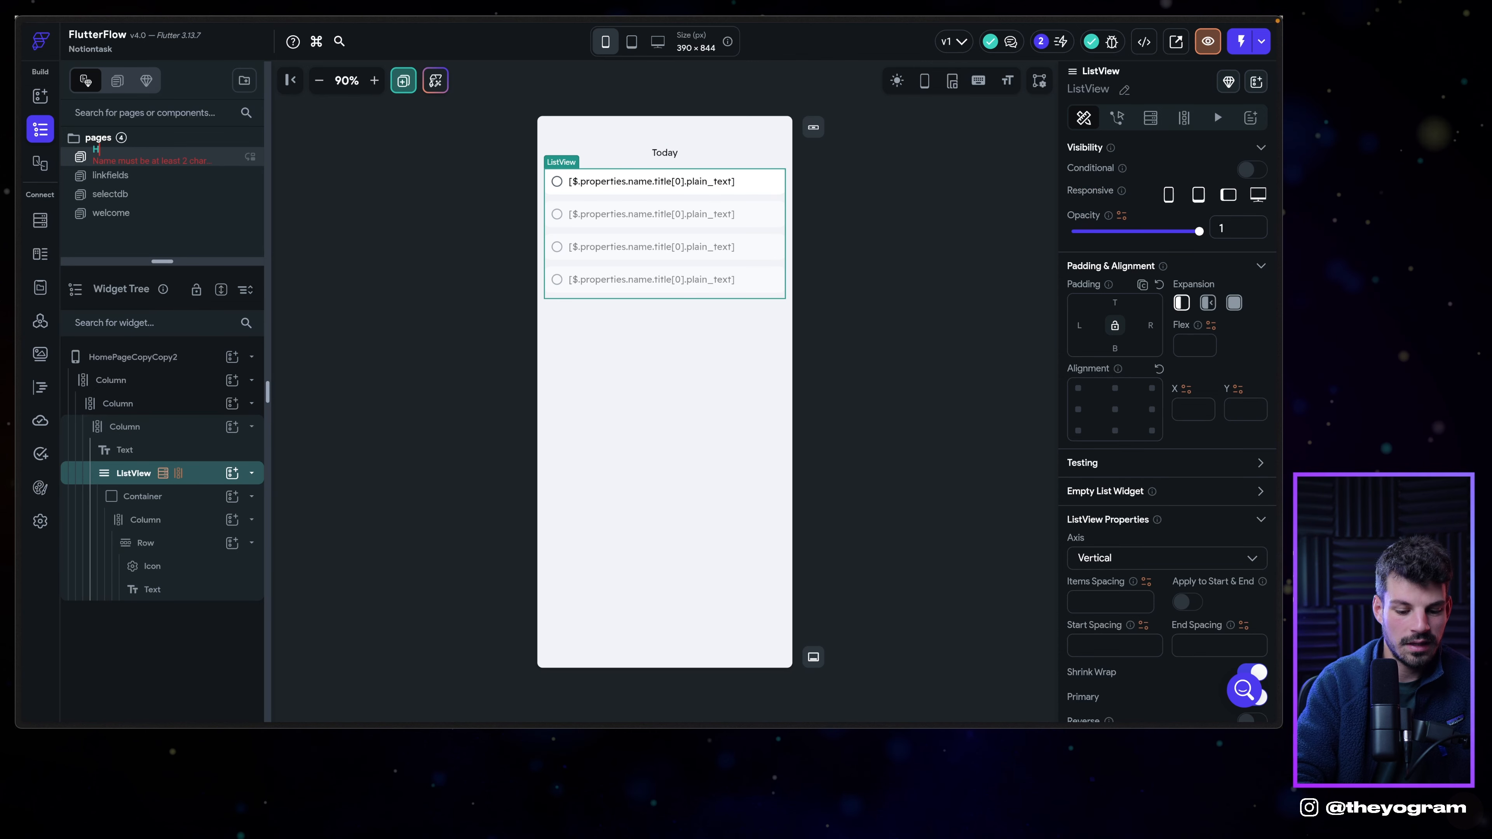
key("Return")
Open the project's API calls to view the Notion API group.
left_click(652, 184)
left_click(641, 246)
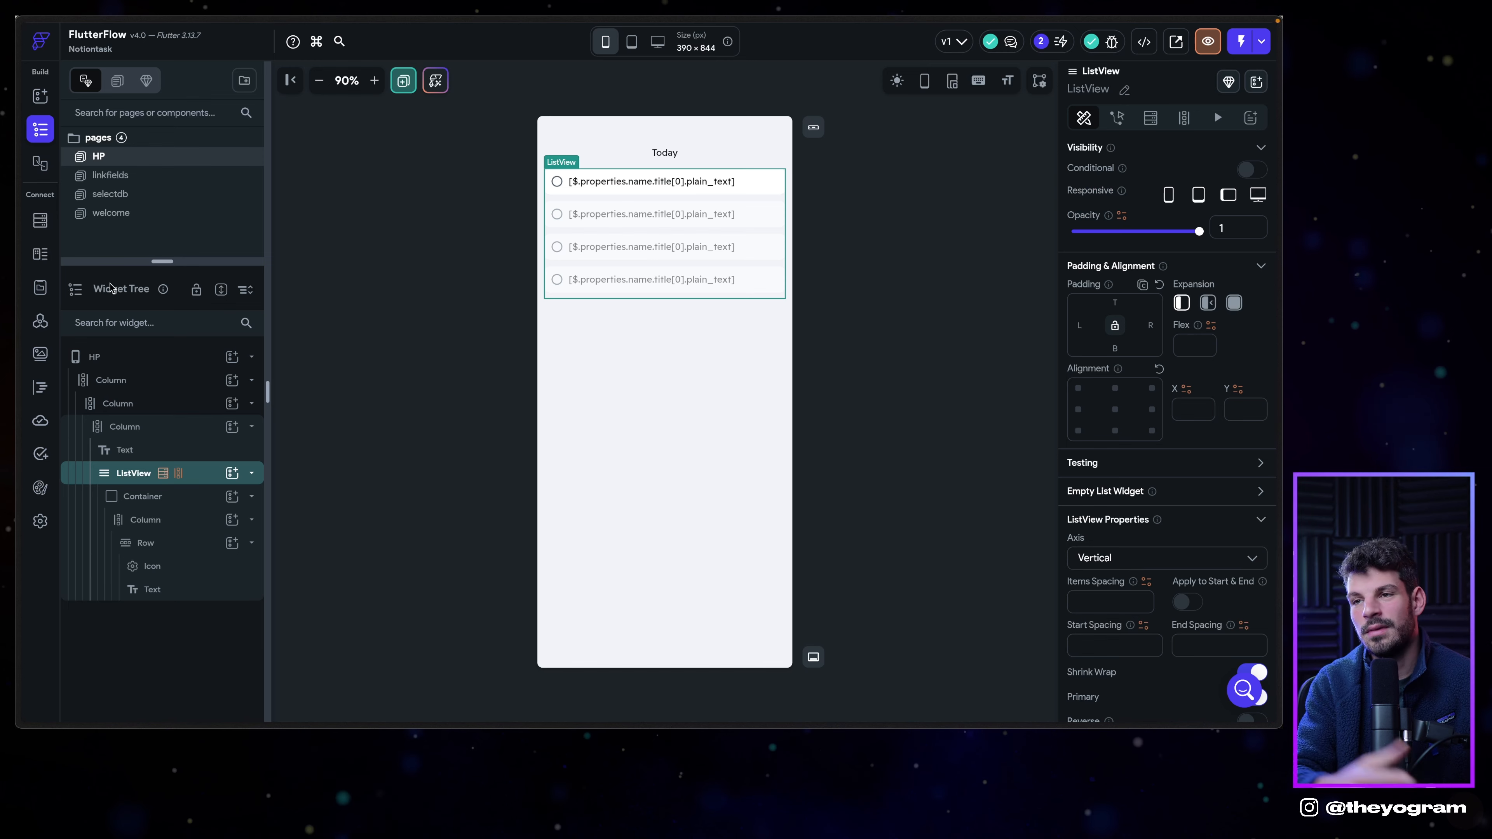
left_click(40, 320)
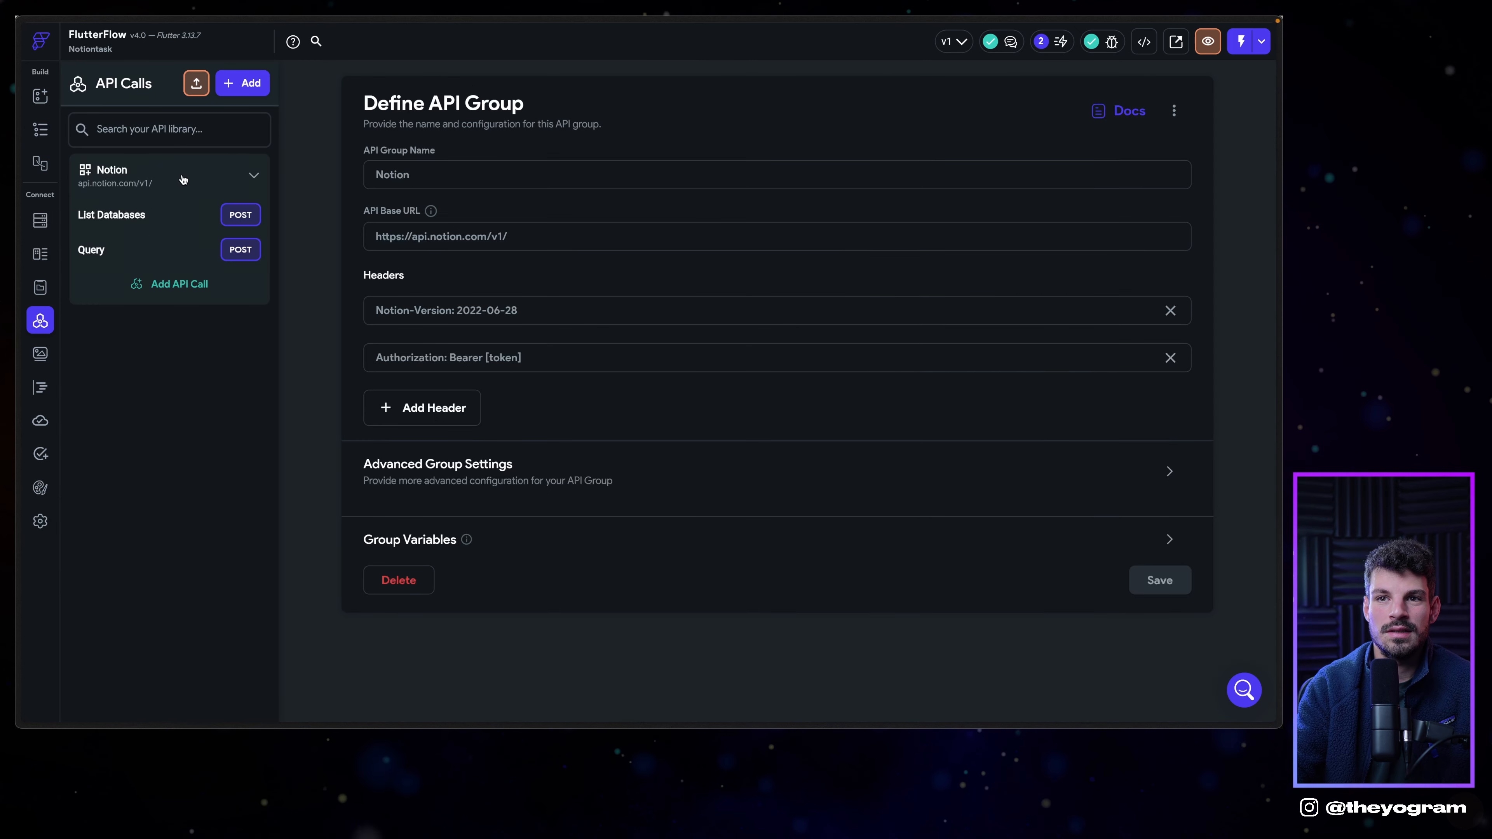
Open the Query API call and review its endpoint and JSON filter body.
left_click(226, 249)
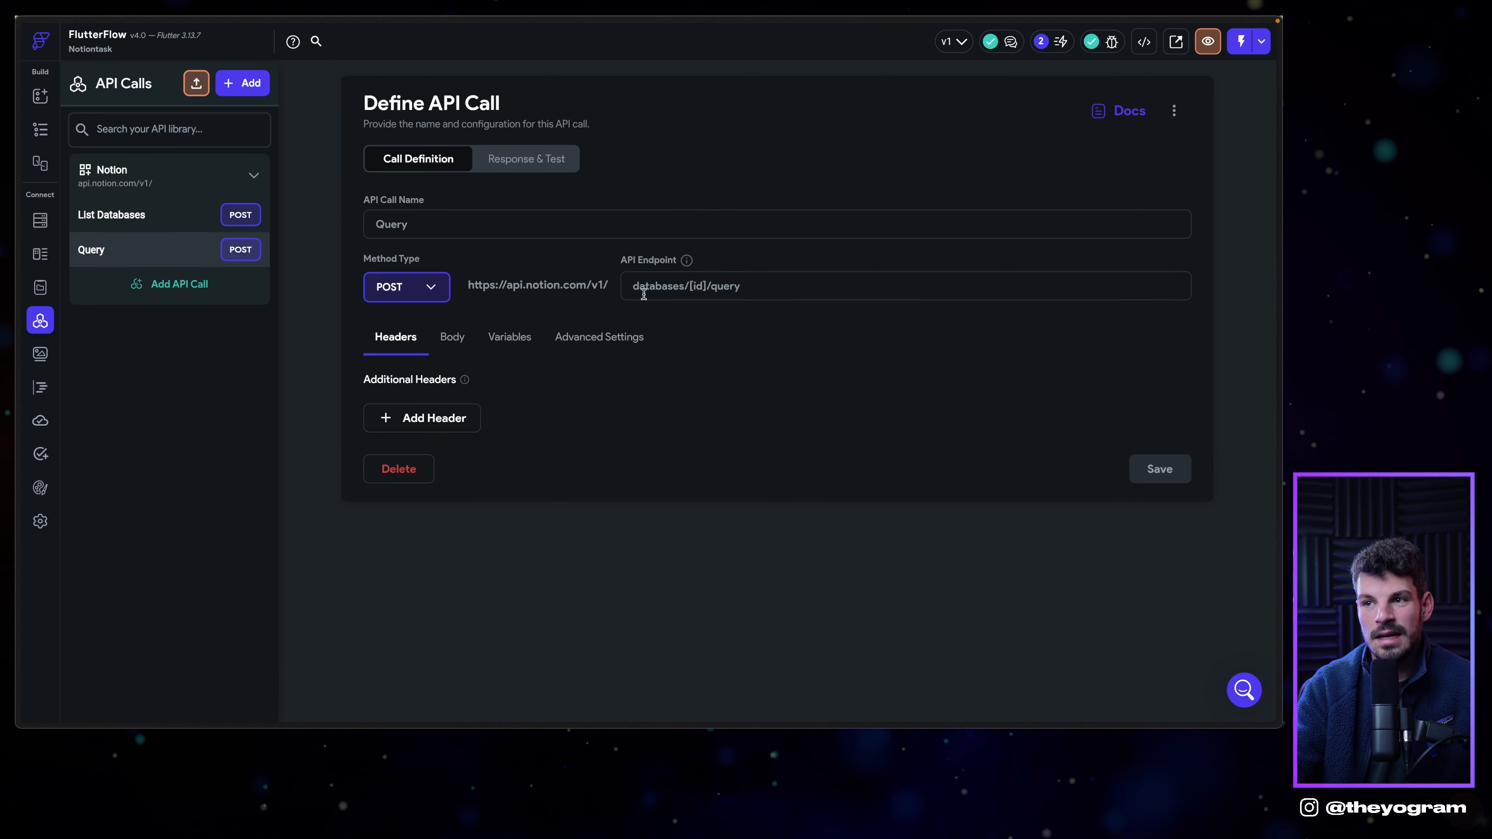
left_click_drag(633, 286, 685, 314)
left_click(687, 315)
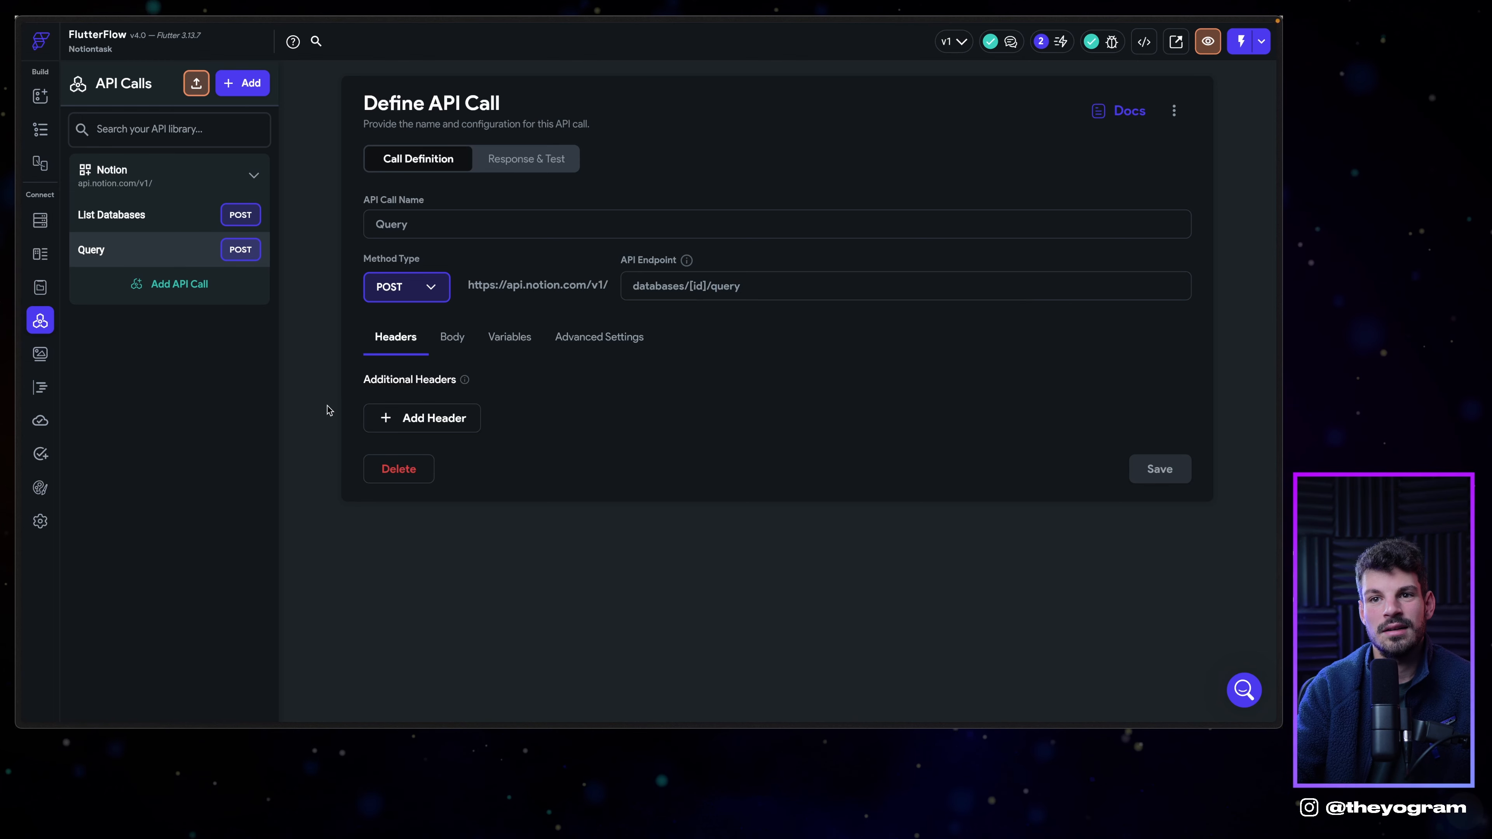
left_click(452, 337)
scroll(456, 364, "down", 3)
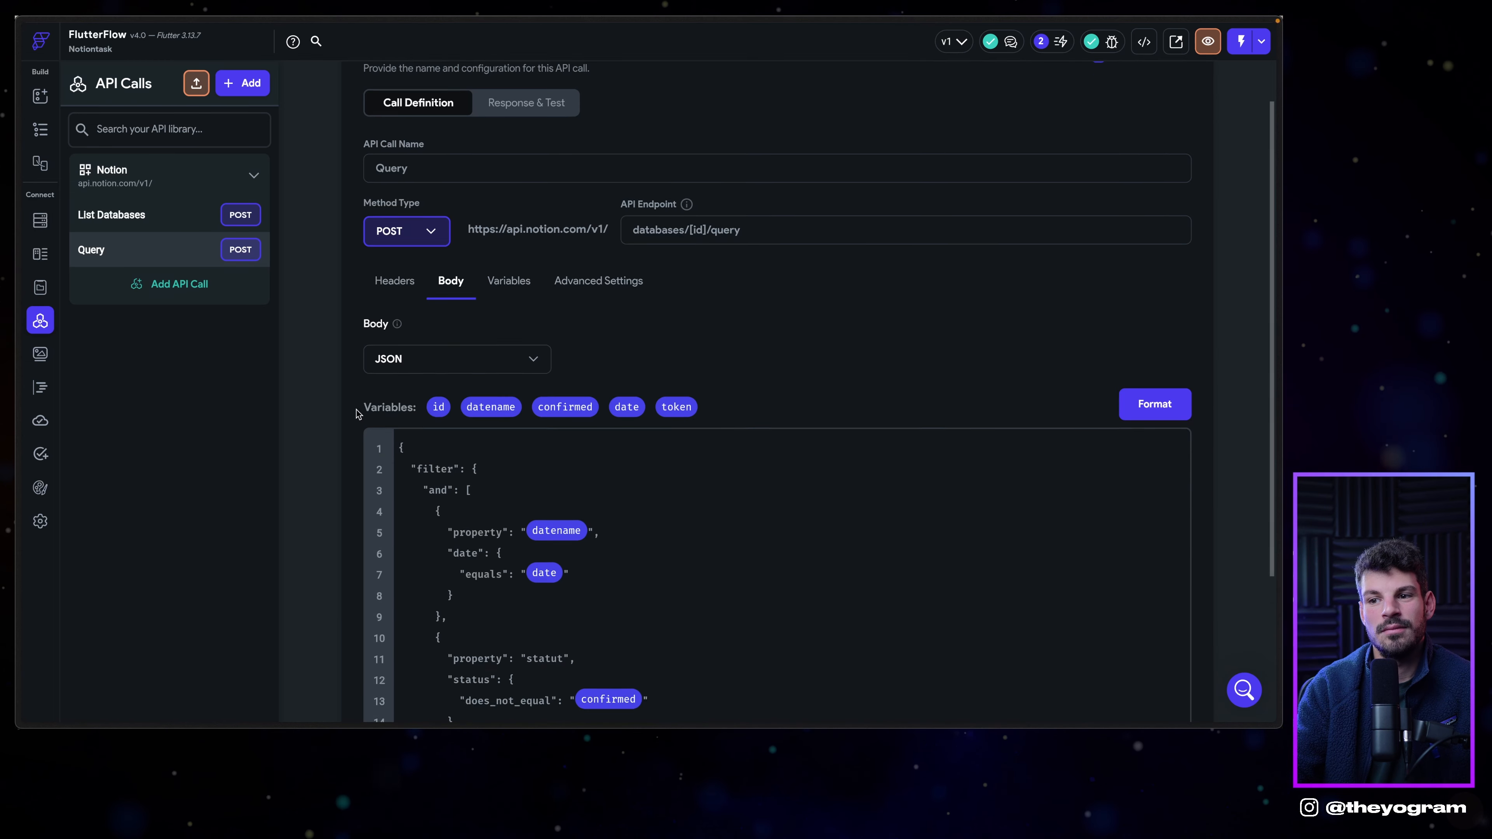
scroll(454, 379, "down", 1)
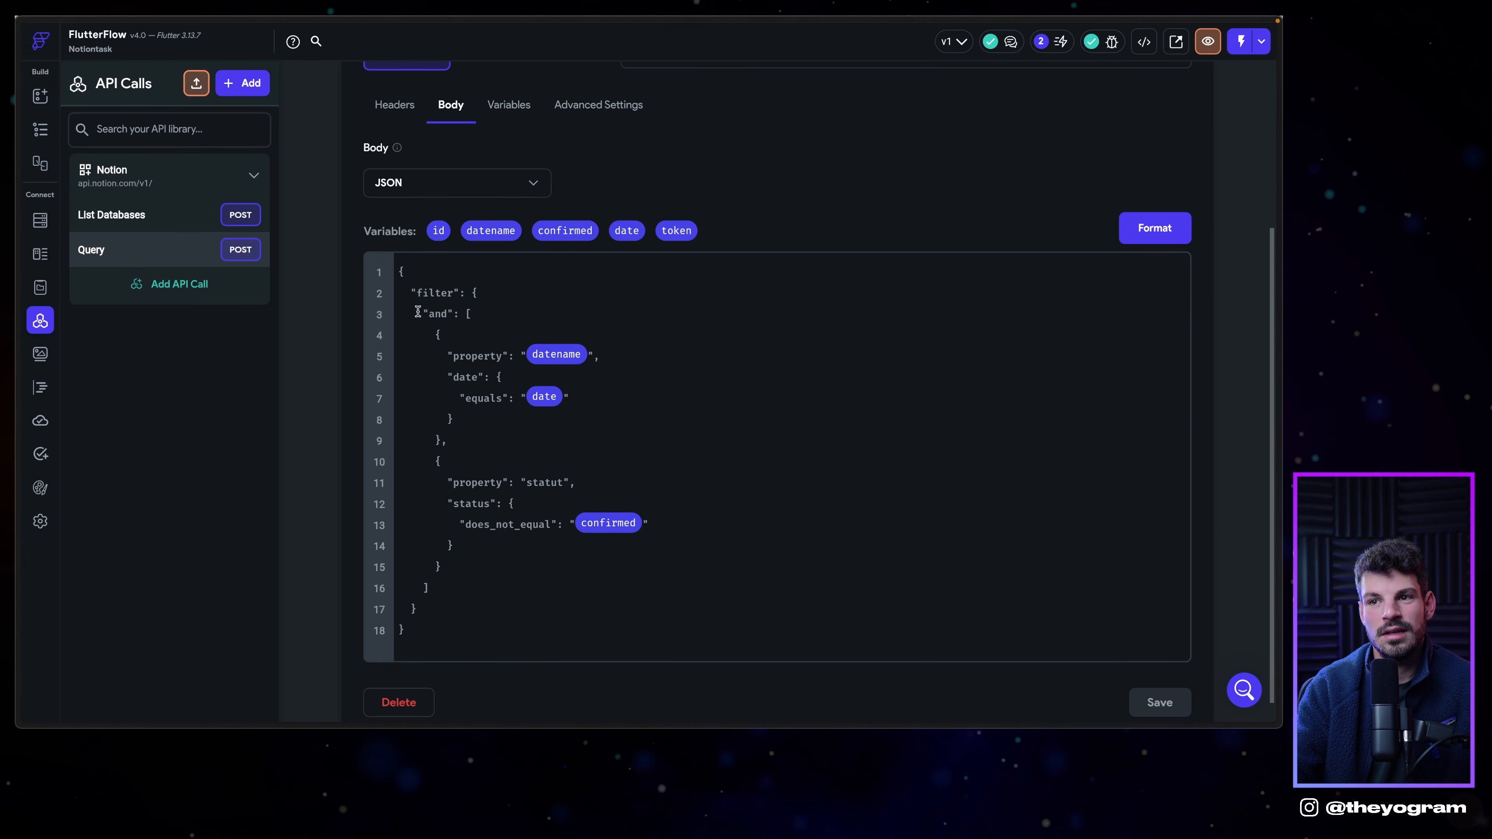
scroll(459, 215, "up", 3)
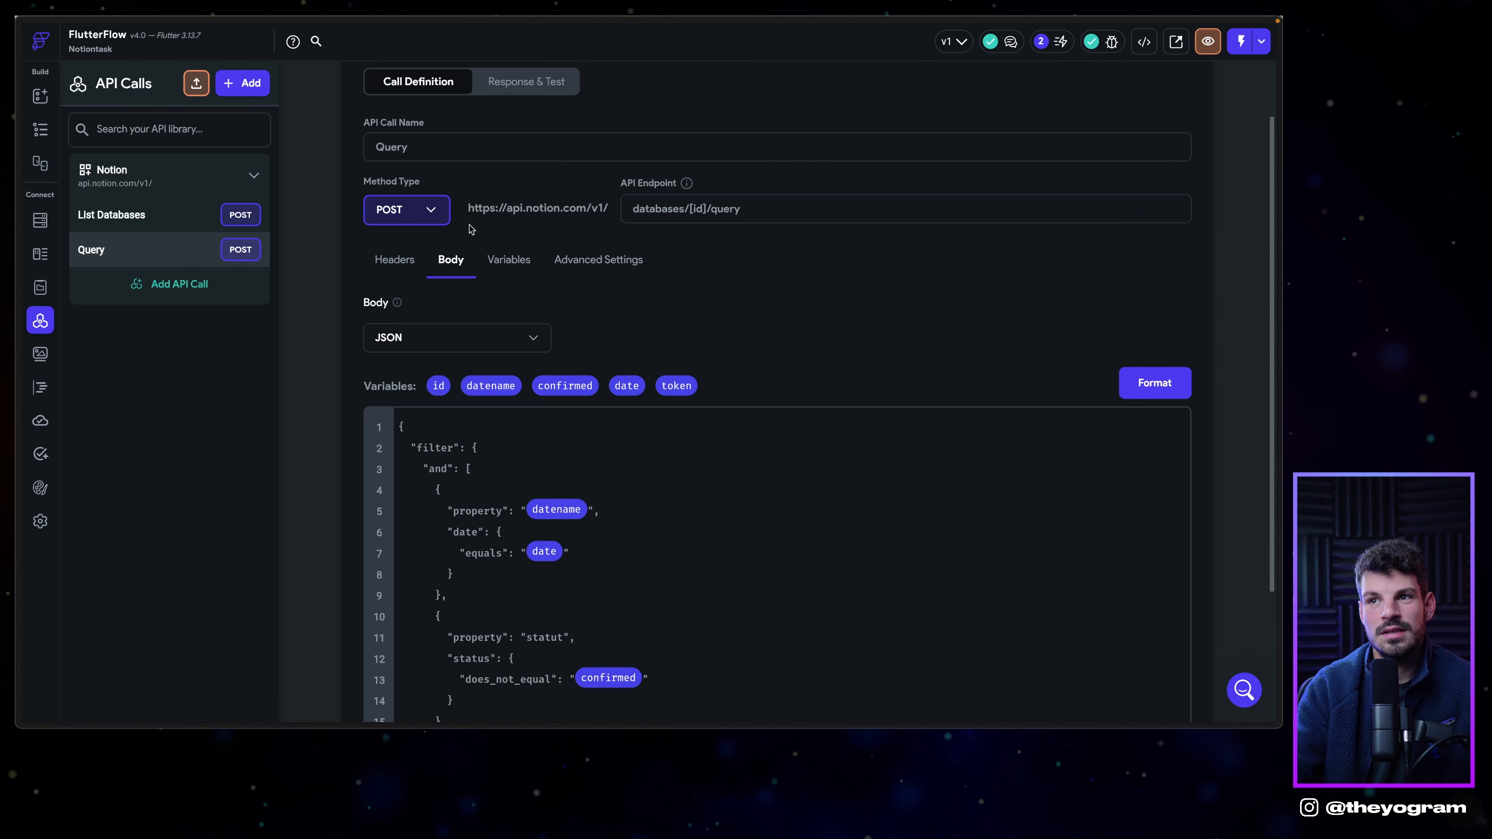
Add the header Content-Type: application/json to the Query call.
left_click(394, 262)
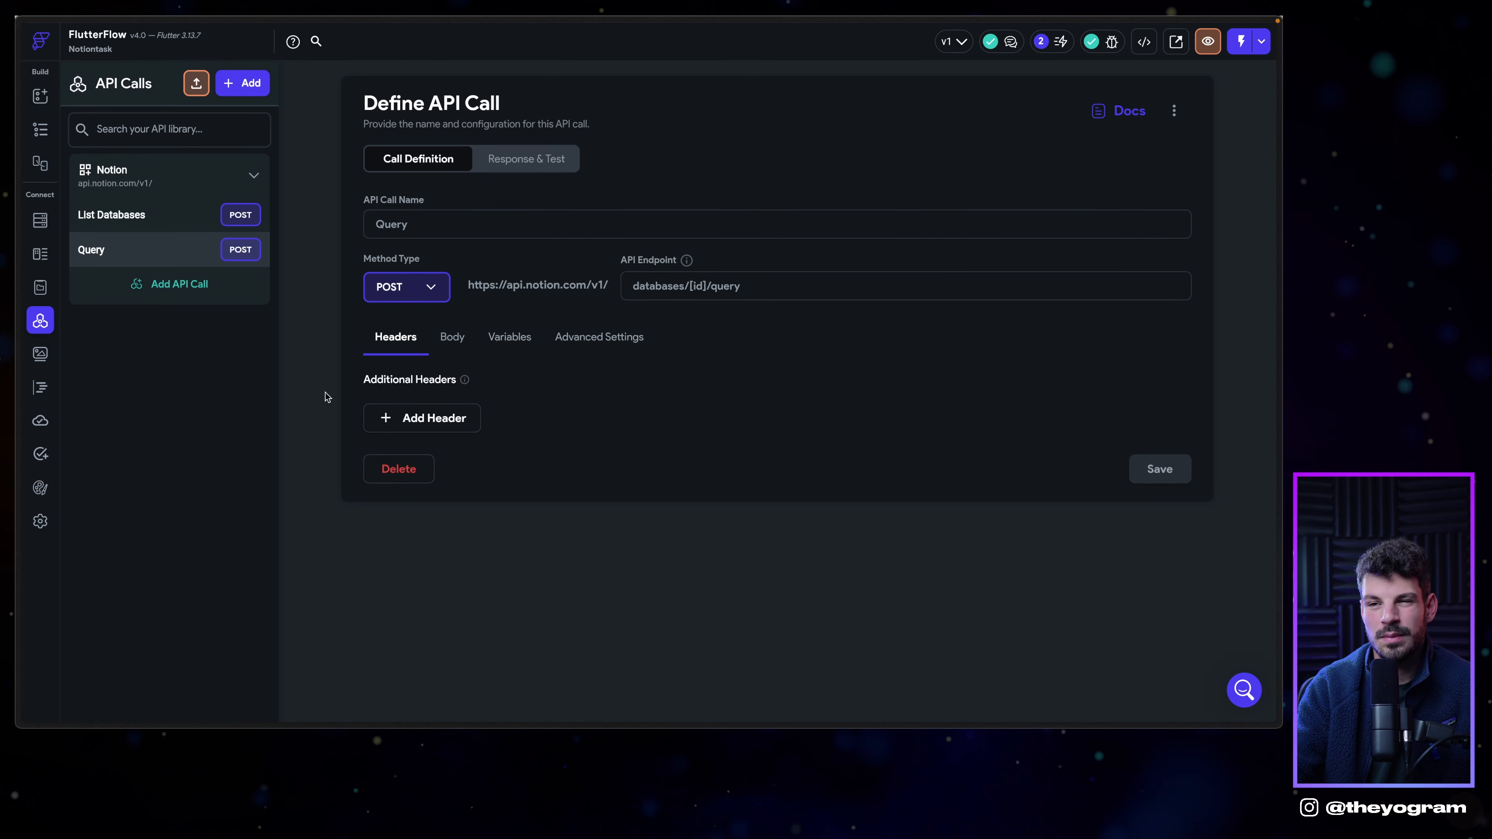
left_click(380, 412)
type("Content")
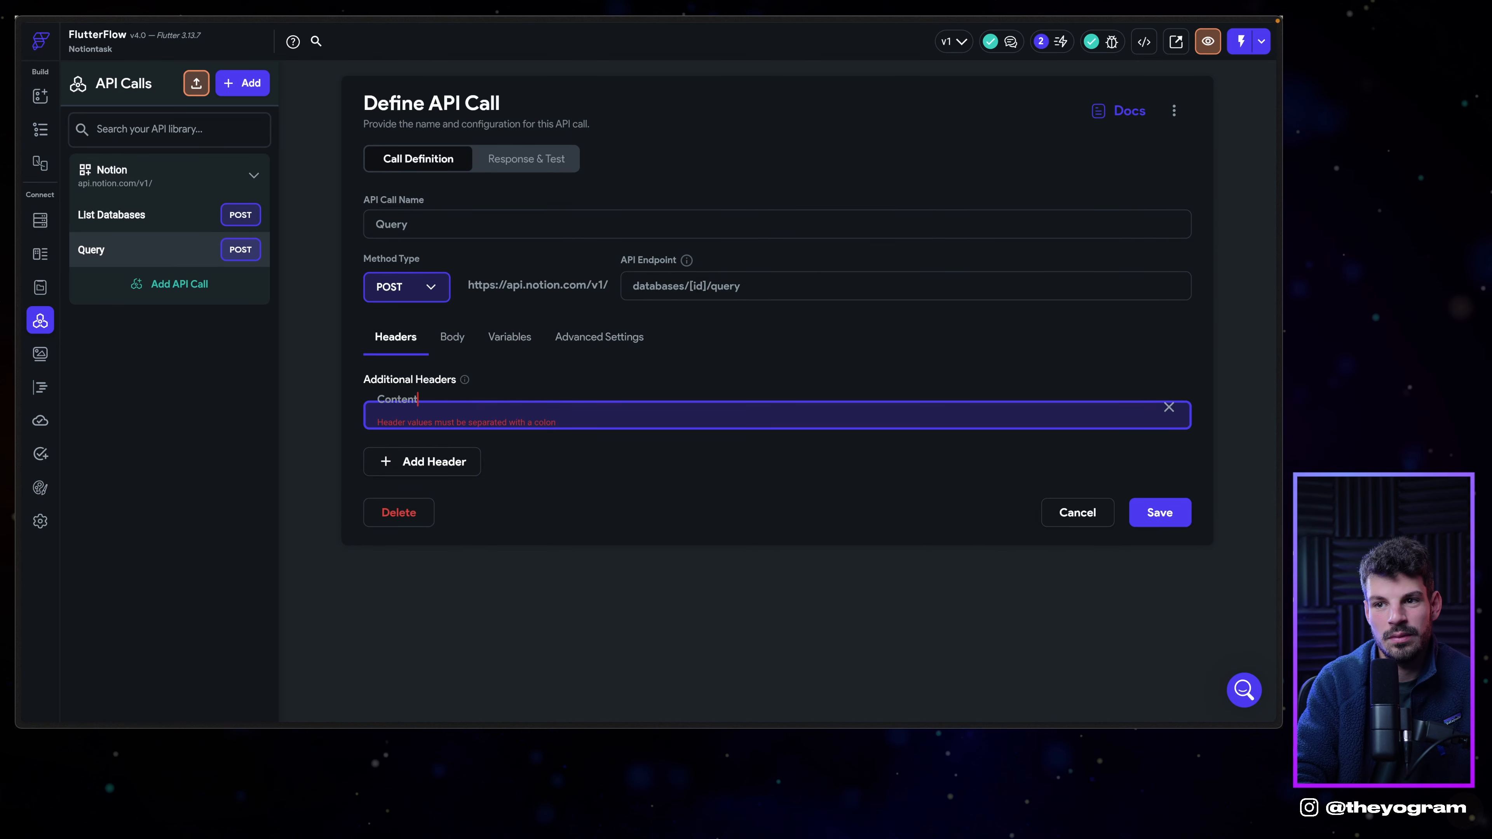
type("-Type: application/jsob")
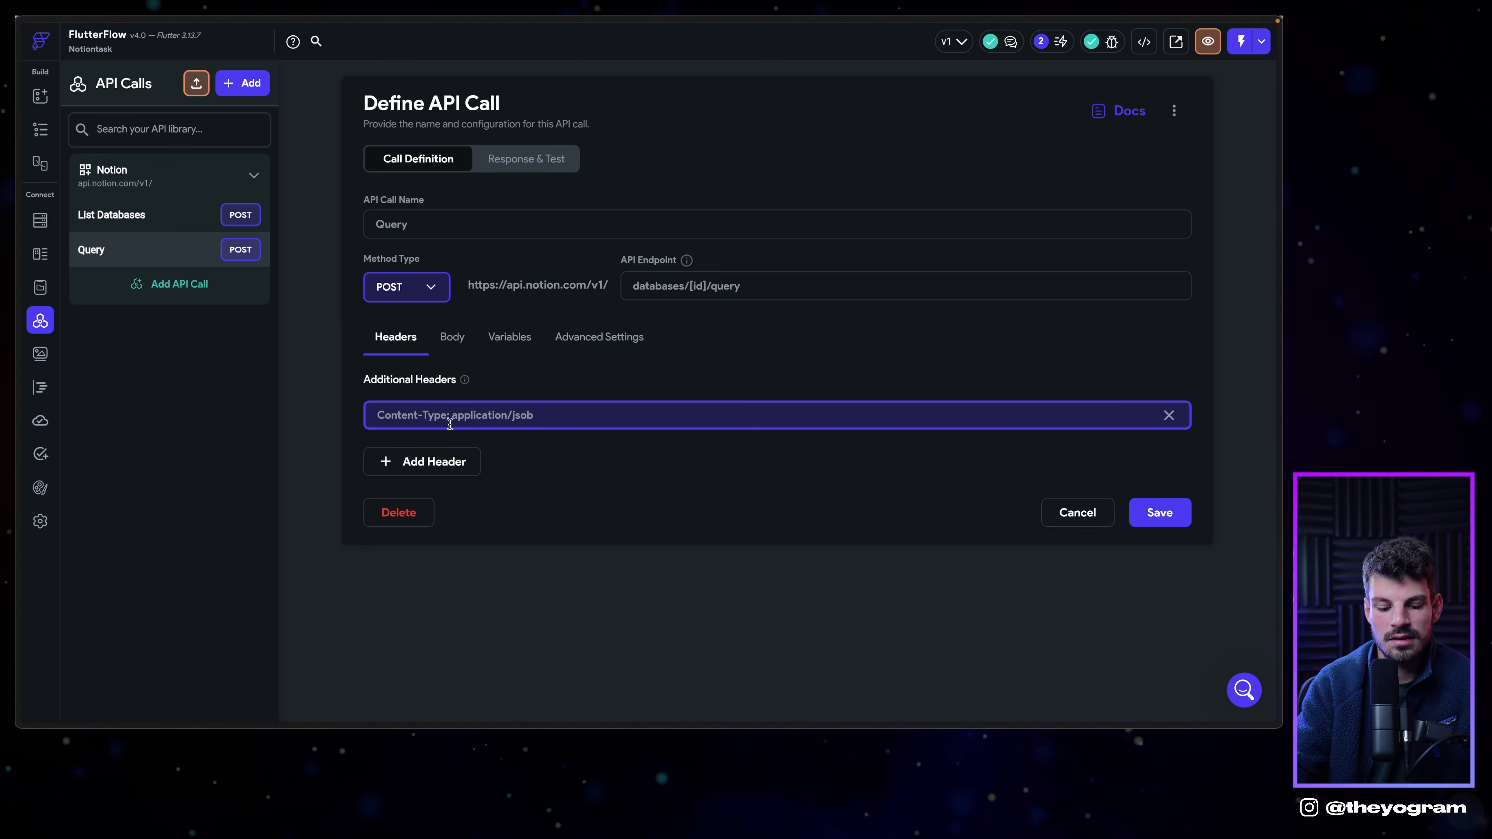
key("BackSpace")
type("n")
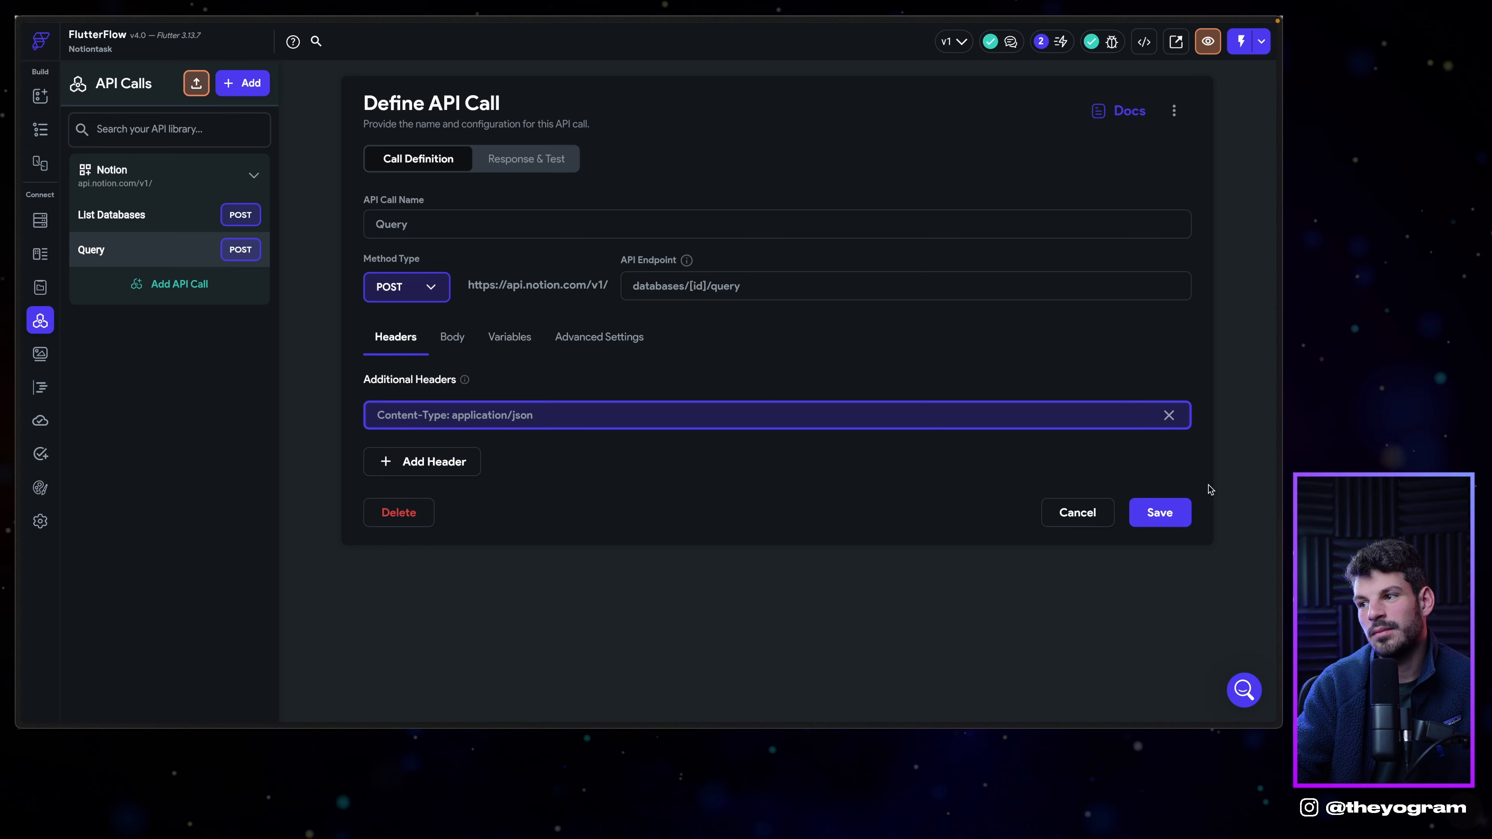
Examine the Query body's and filter, including the datename property and its date condition.
left_click(449, 341)
scroll(528, 493, "down", 4)
left_click_drag(399, 291, 436, 303)
left_click(414, 289)
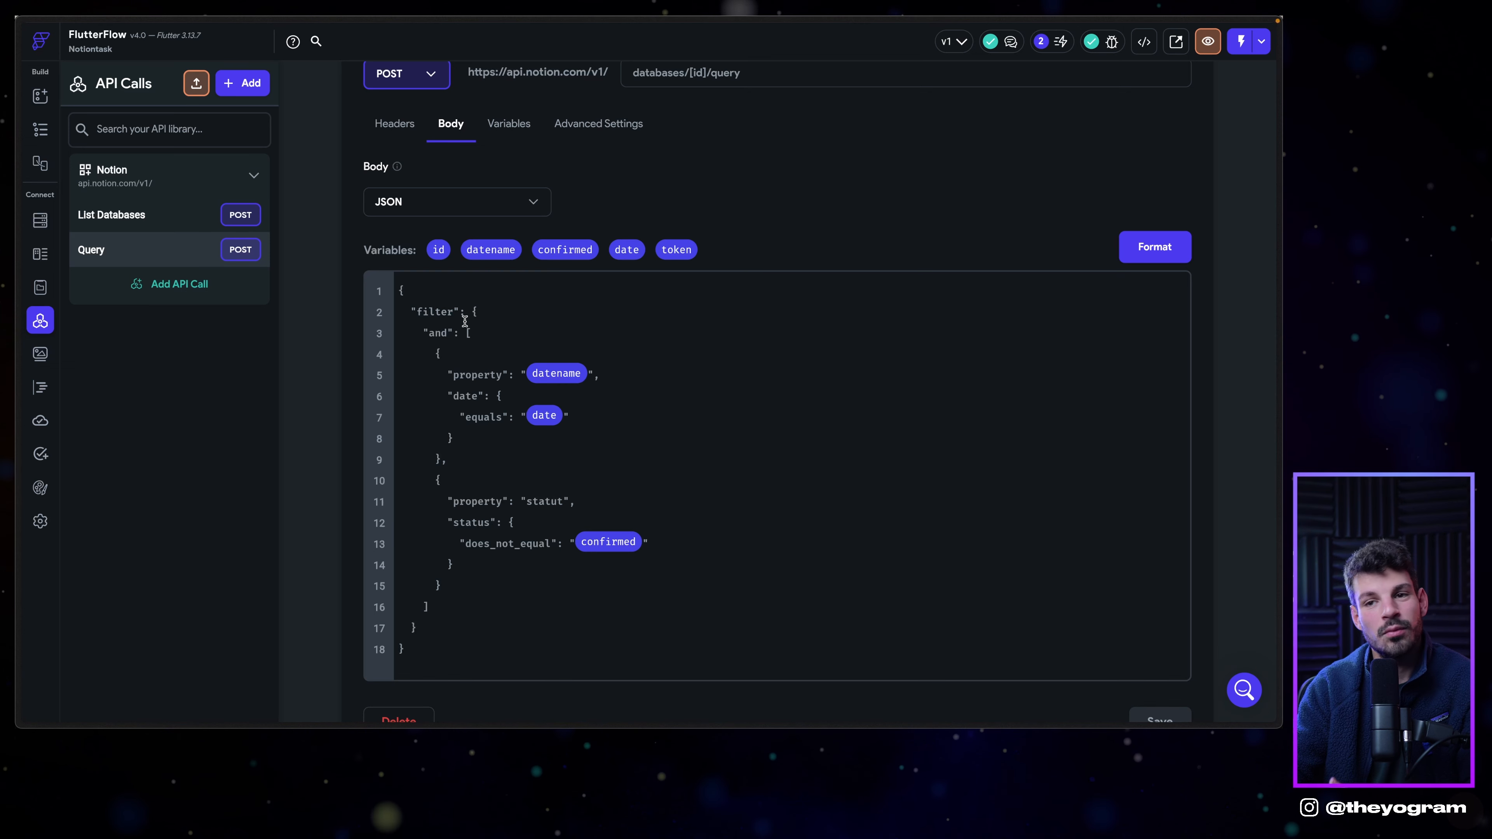
left_click_drag(417, 333, 430, 333)
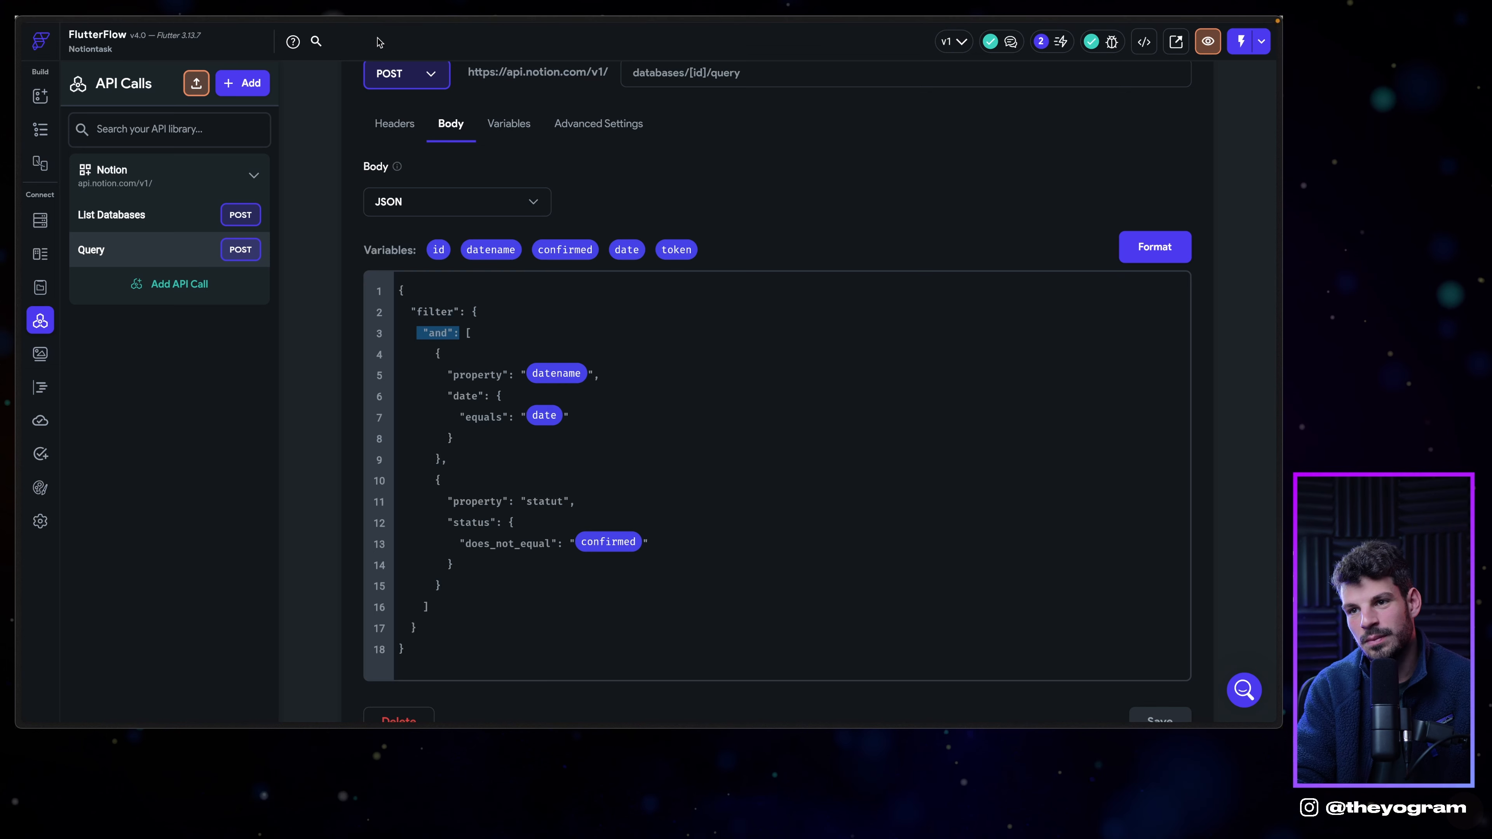
left_click(452, 375)
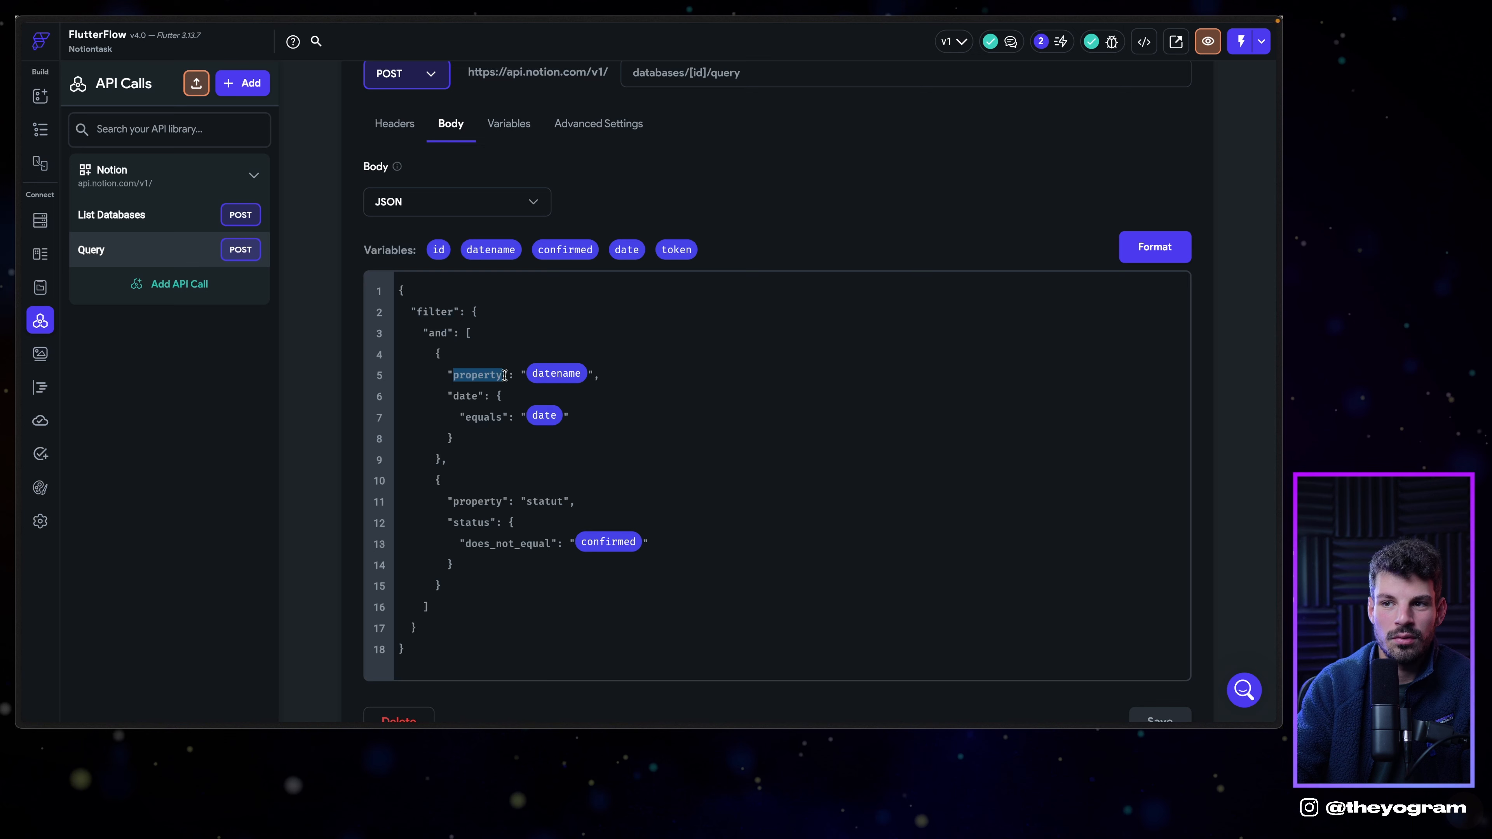
left_click(555, 383)
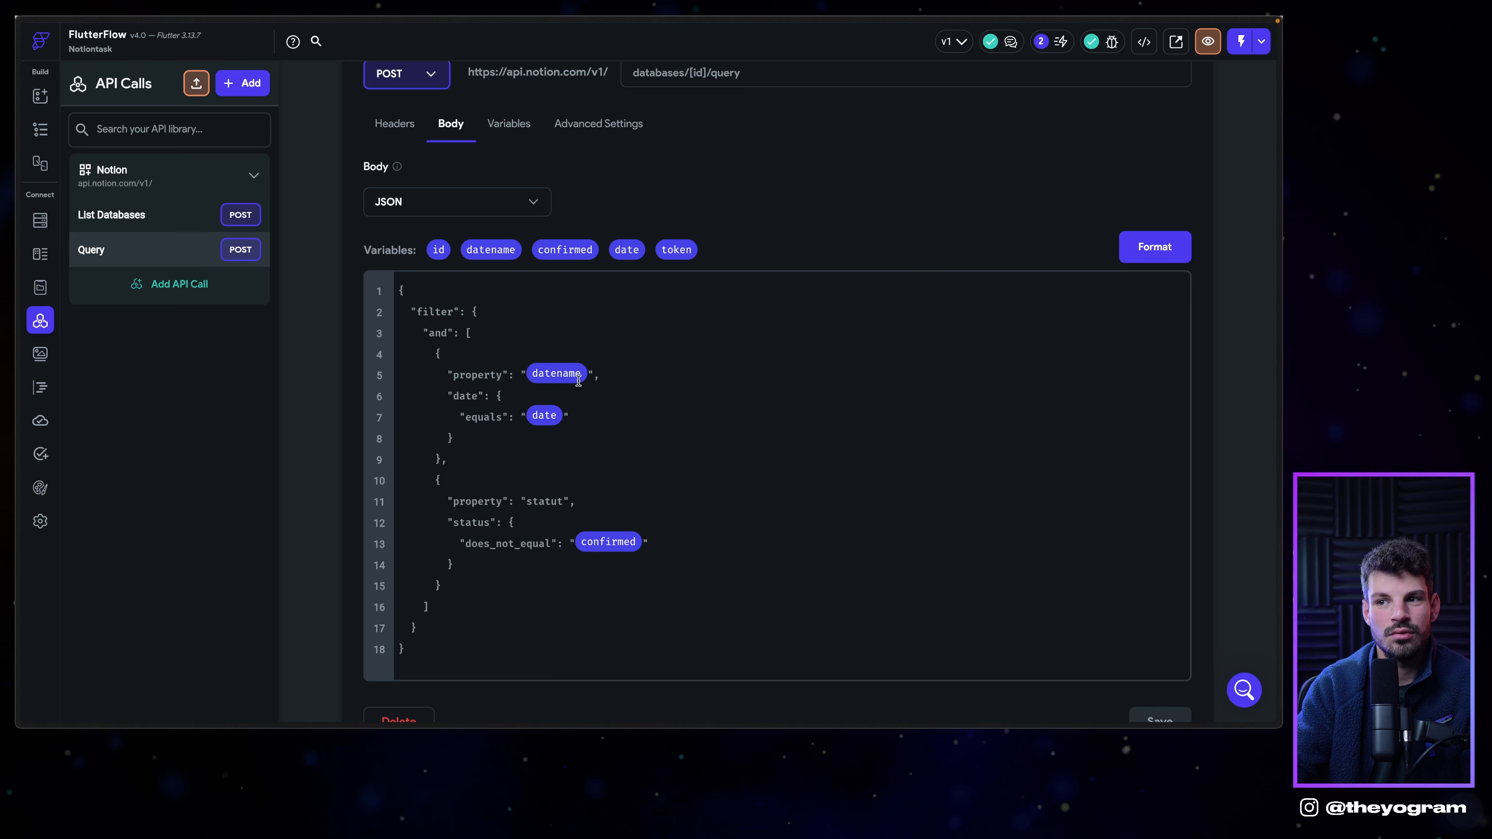
double_click(470, 395)
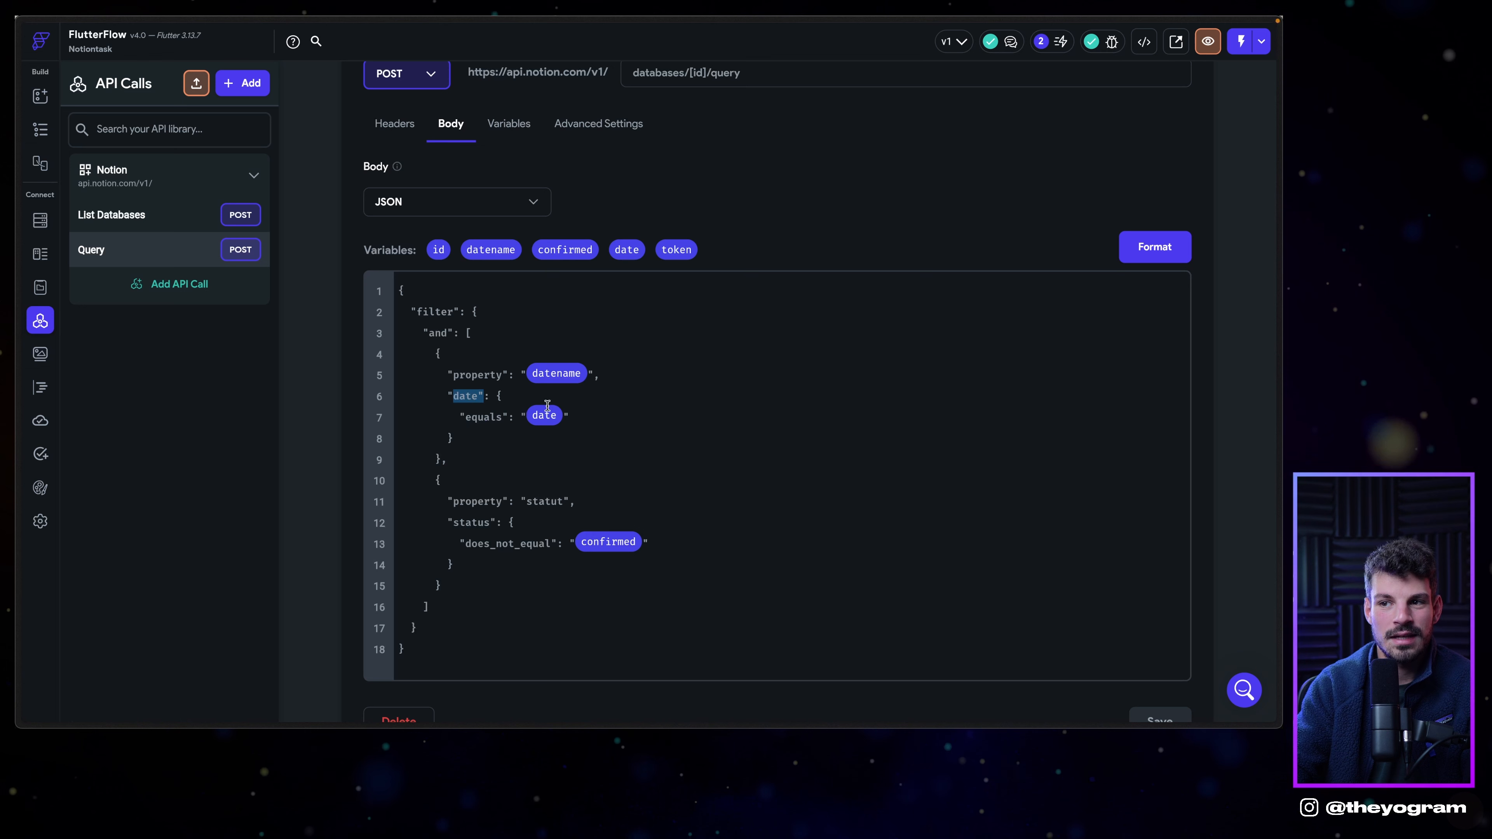
Clear the hard-coded property name in the body's second filter condition and save the Query call.
left_click_drag(448, 500, 514, 499)
triple_click(543, 502)
left_click(575, 499)
double_click(539, 502)
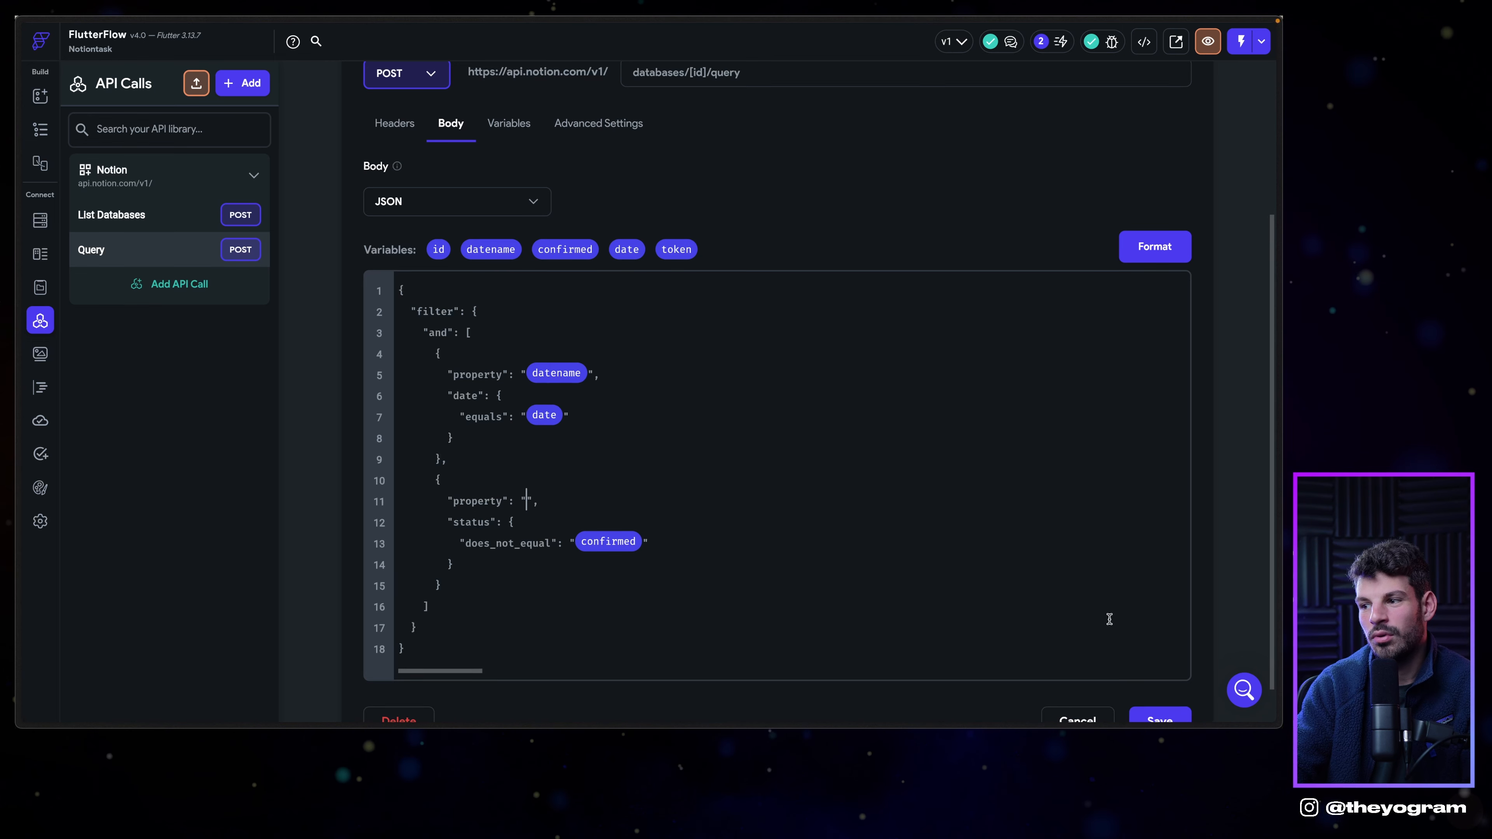
scroll(1116, 675, "down", 1)
left_click(1160, 677)
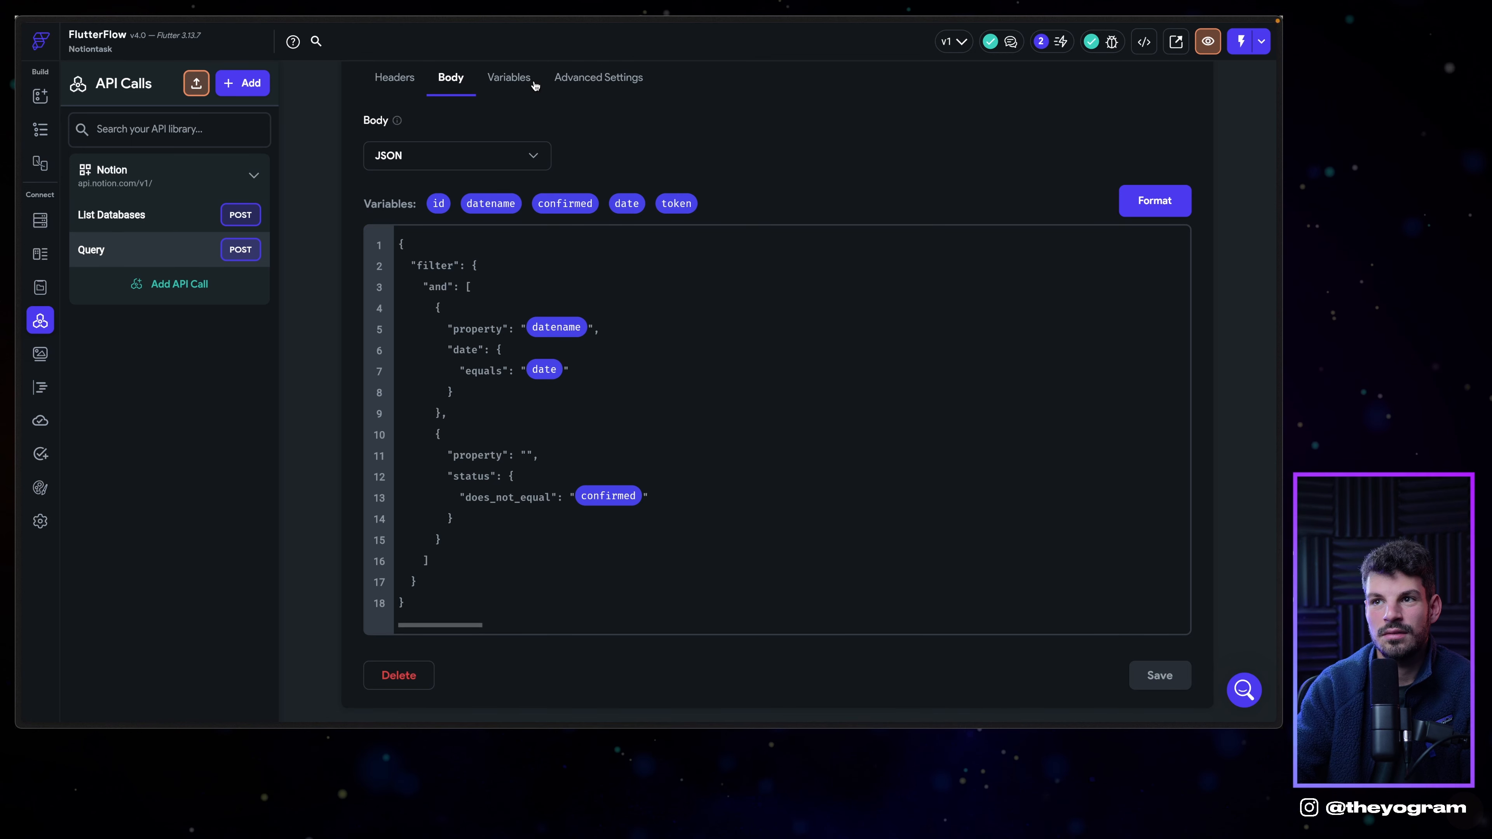
Add a String variable named statut to the Query call.
left_click(533, 82)
left_click(462, 620)
type("sta")
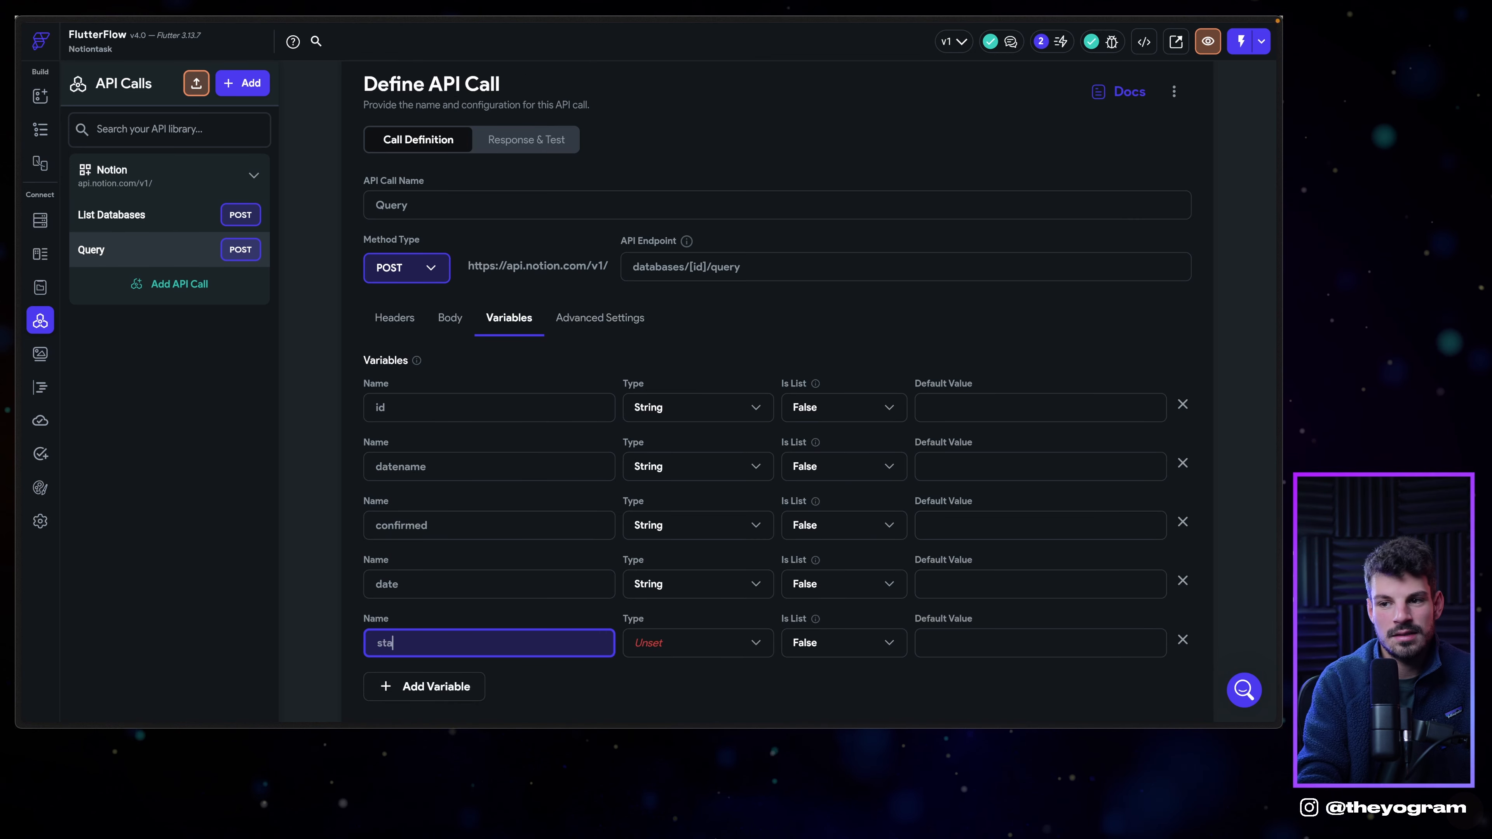
type("tut")
left_click(676, 643)
left_click(660, 422)
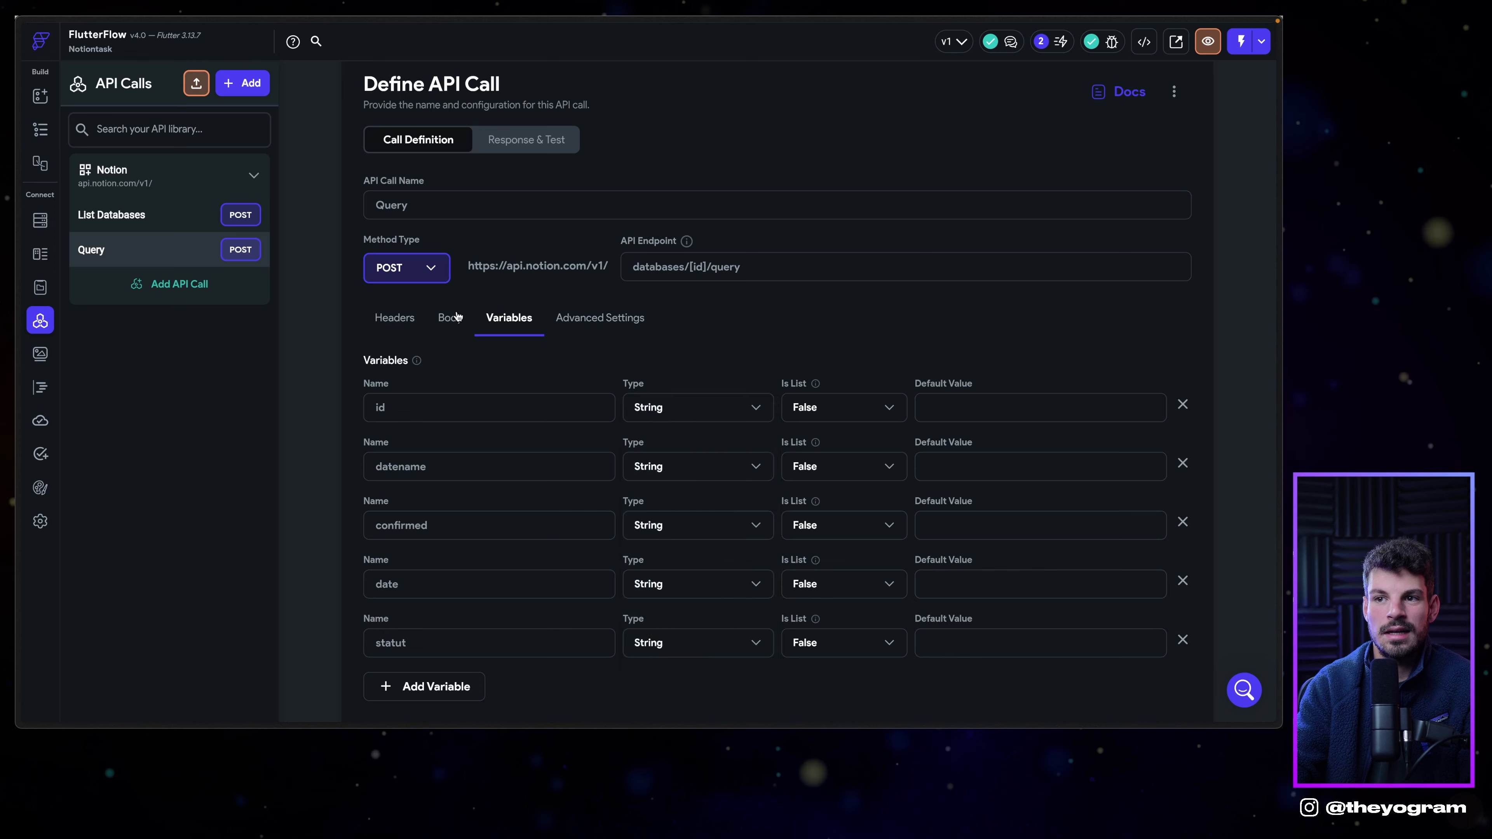
Insert the statut variable as the property value of the body's second filter condition and save the call.
left_click(450, 317)
scroll(575, 464, "down", 1)
left_click_drag(677, 369, 527, 618)
scroll(601, 240, "down", 3)
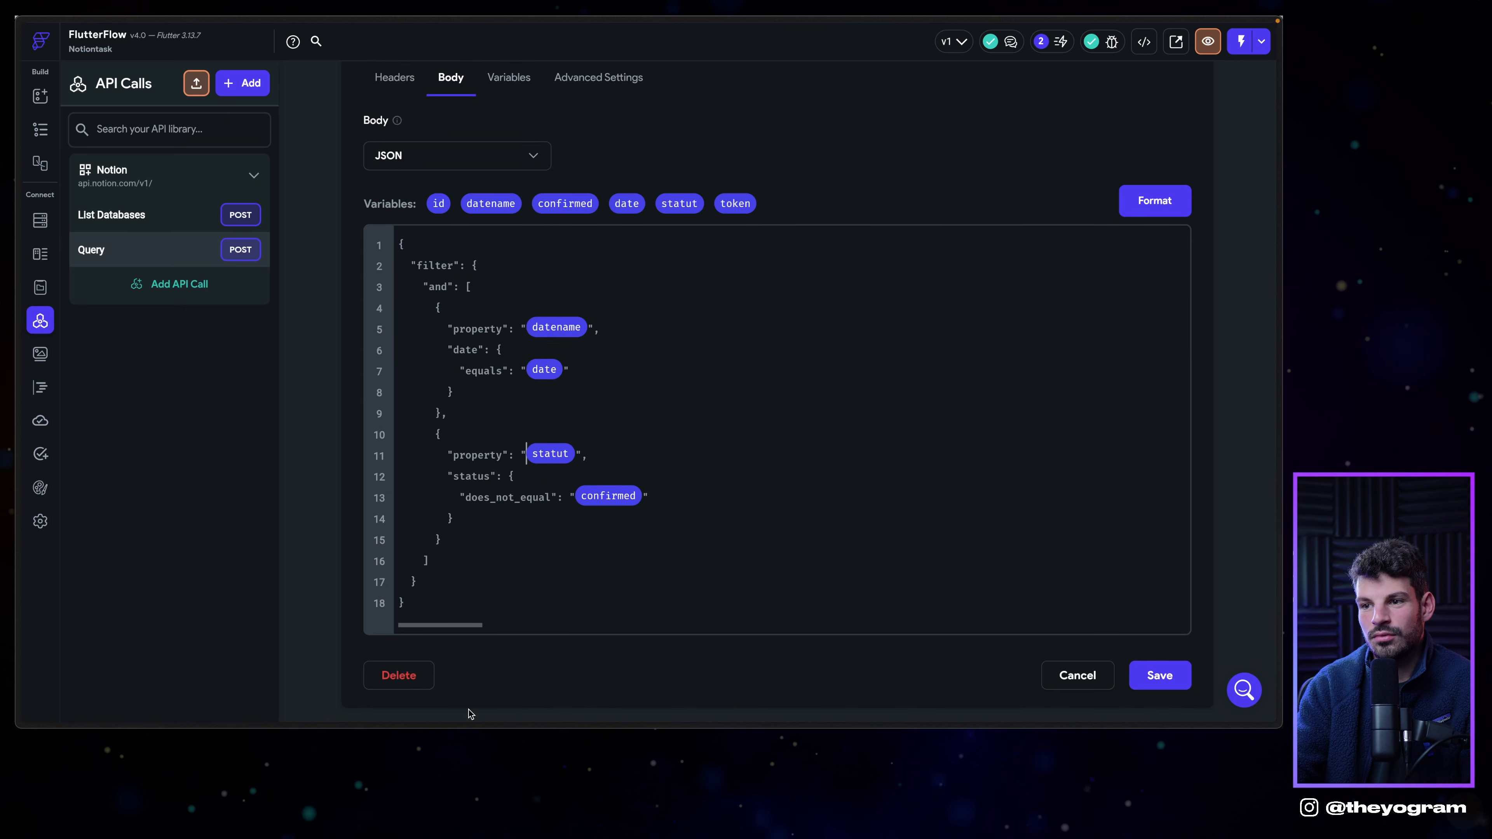
left_click(1160, 680)
Set the Query call's test values to due for datename, 2023-12-06 for date and statut for statut.
scroll(567, 404, "up", 2)
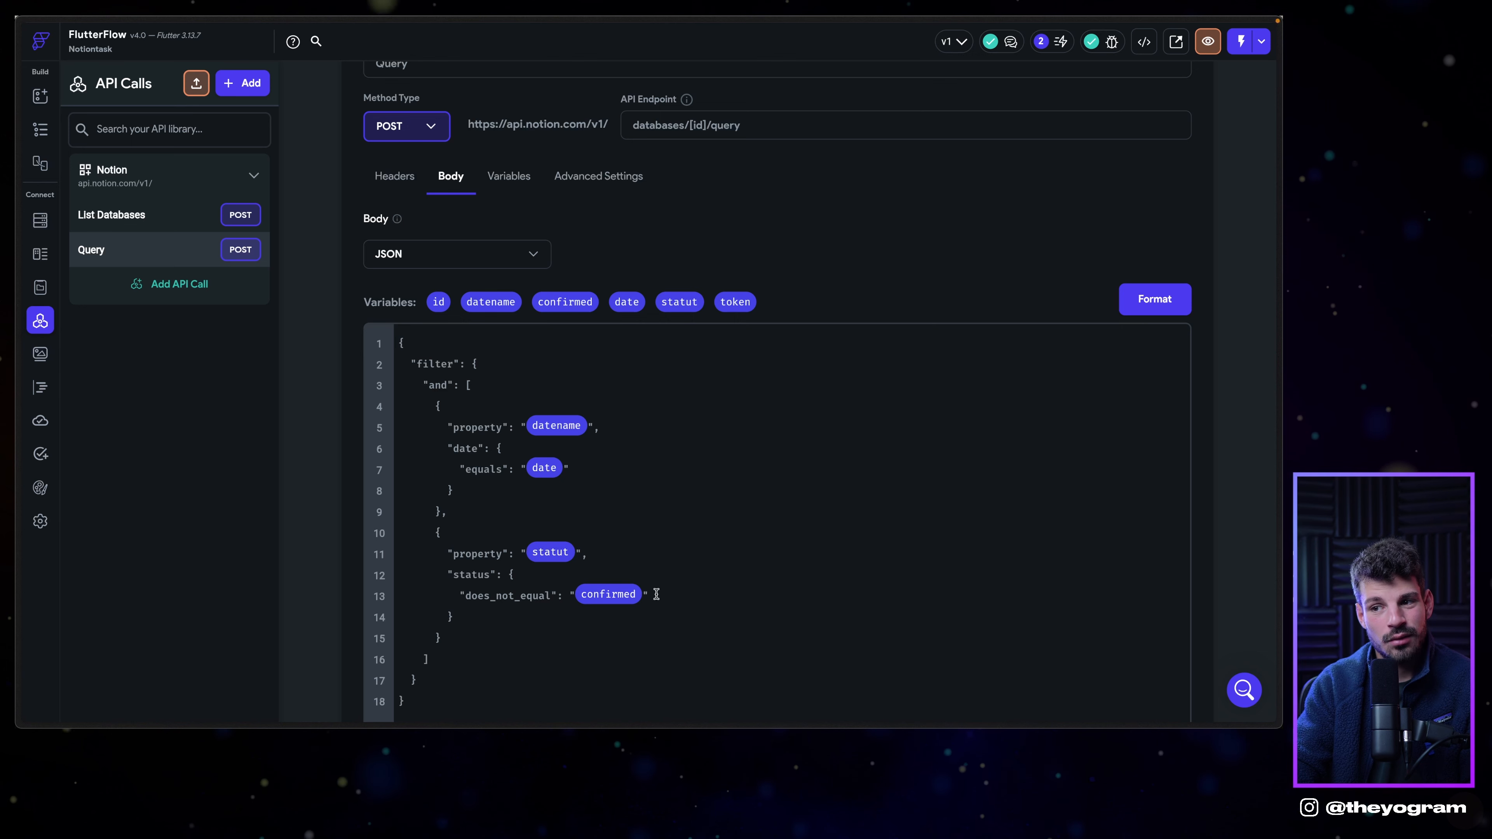
scroll(615, 594, "up", 3)
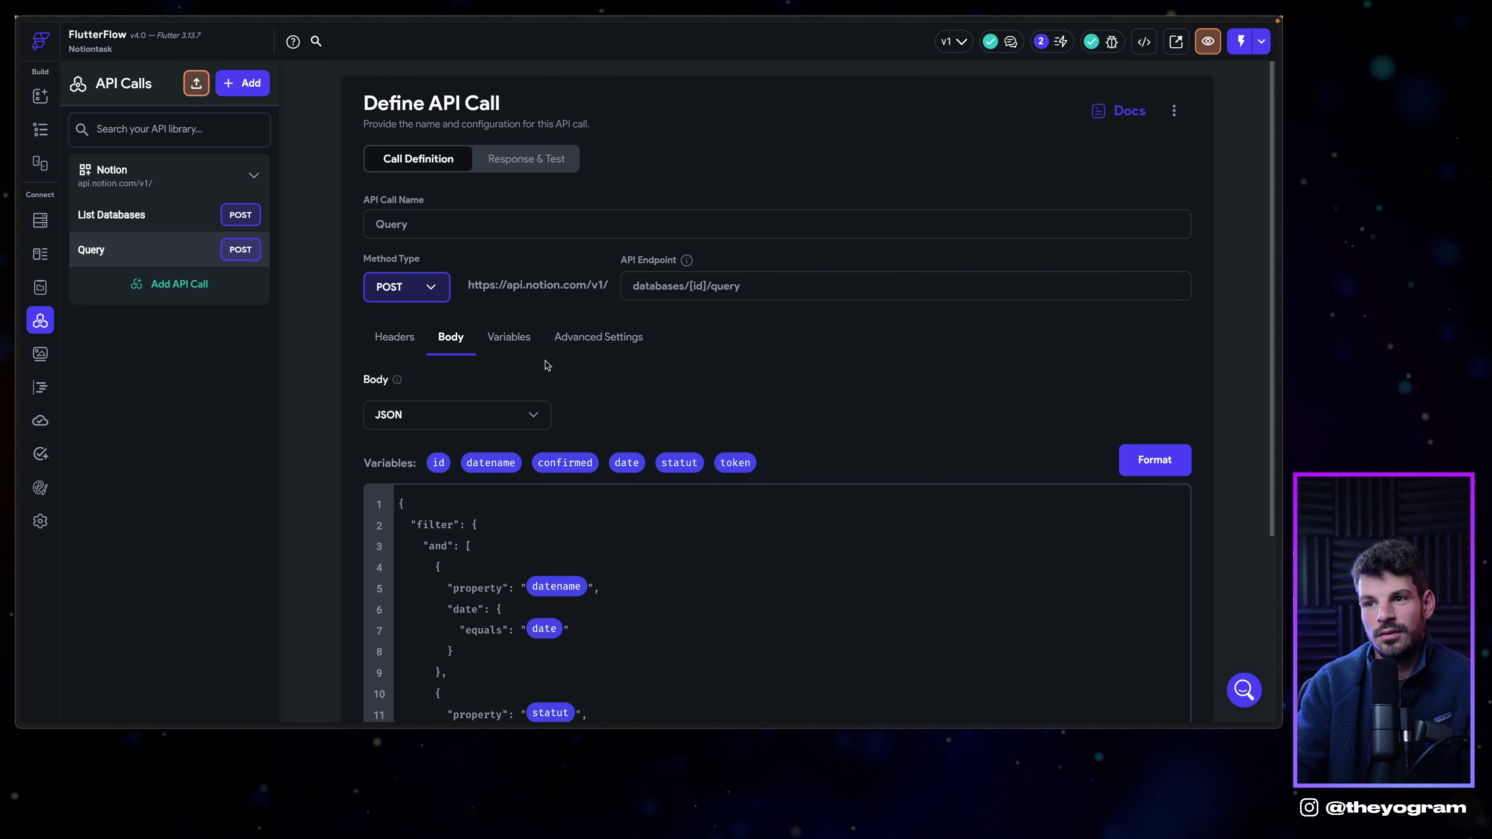
left_click(500, 171)
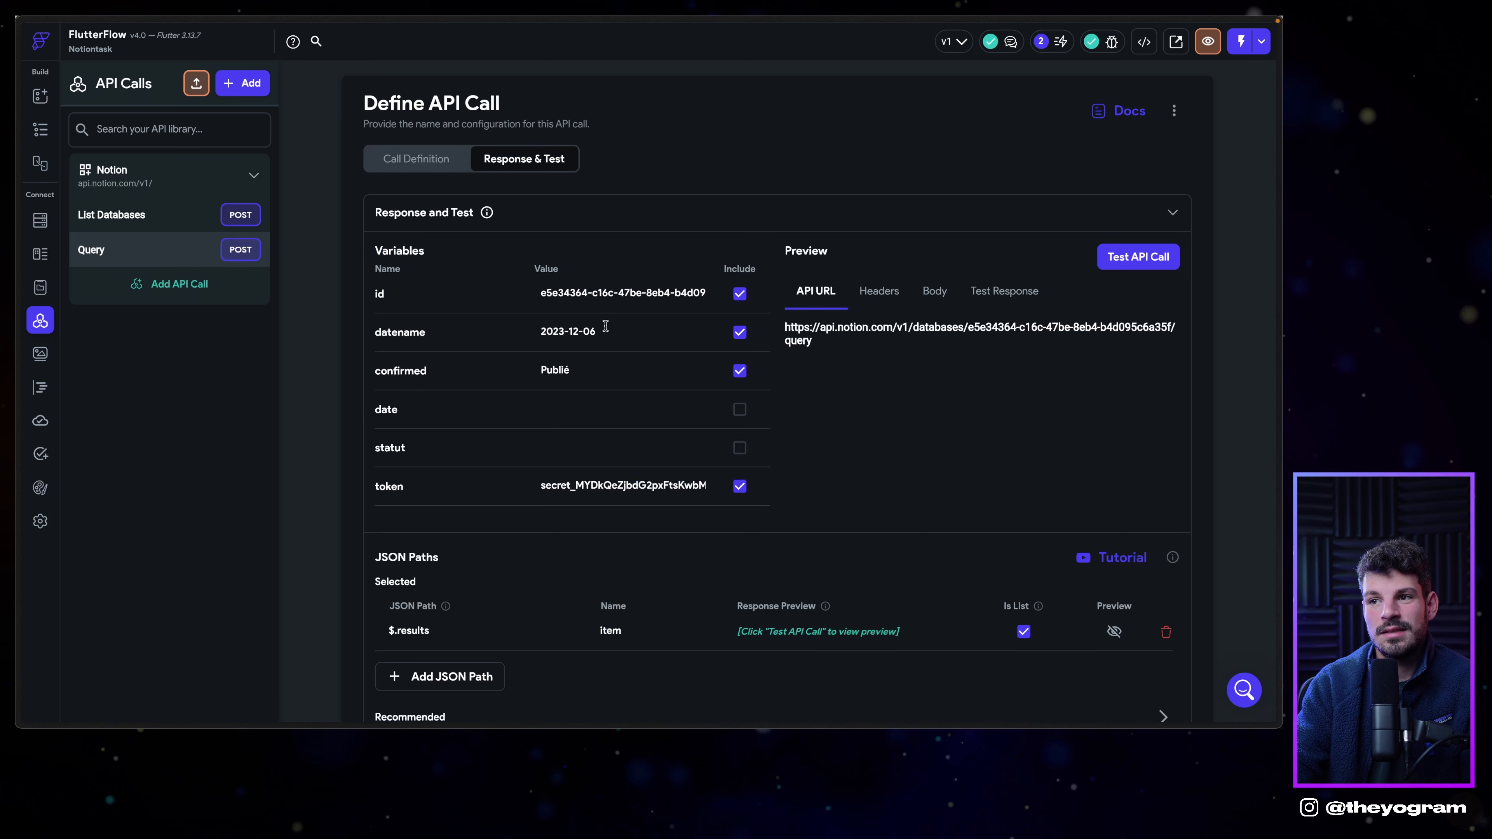
left_click(550, 409)
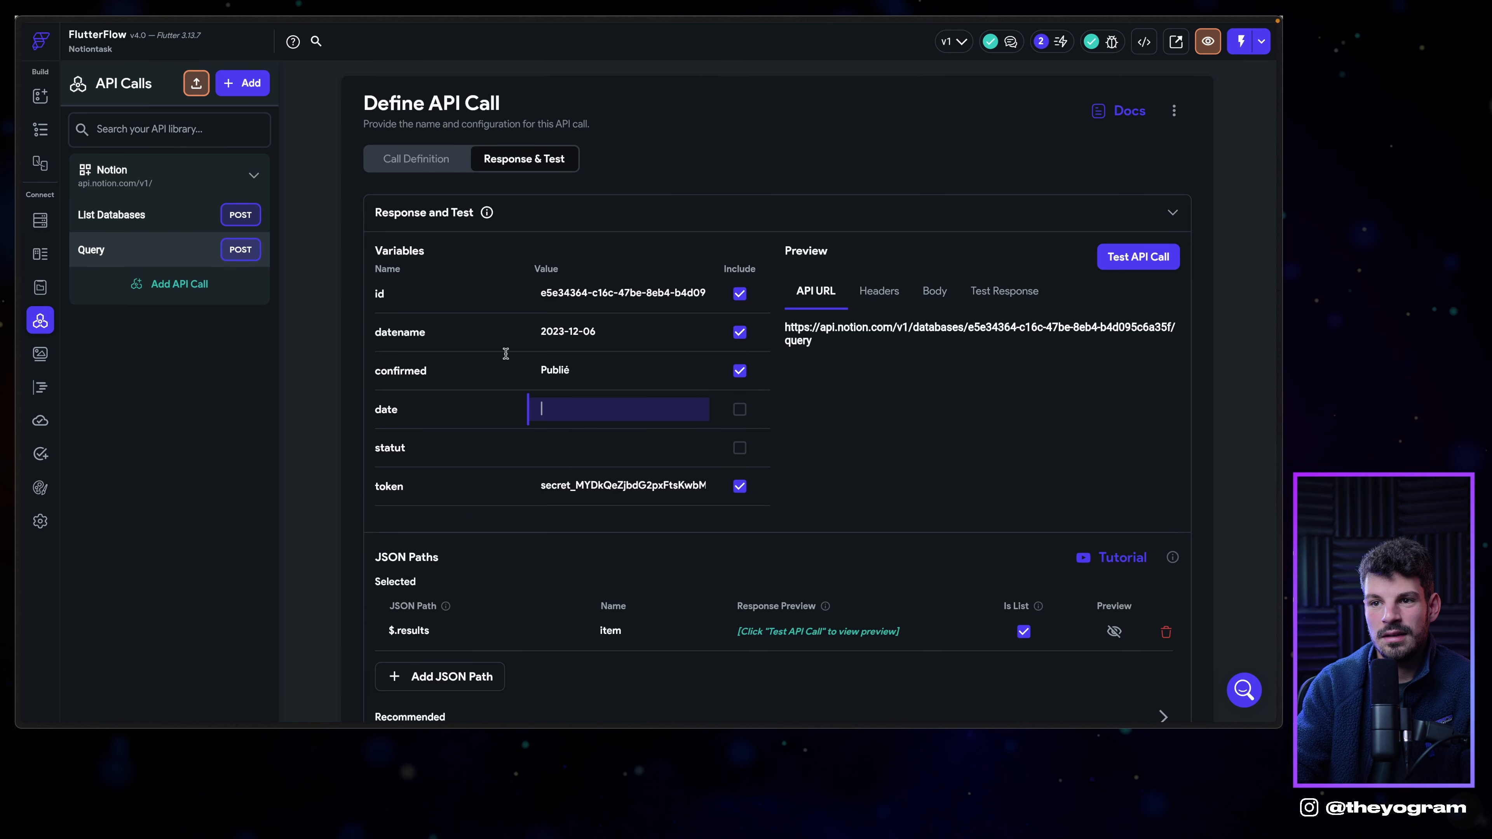
left_click(561, 329)
double_click(561, 329)
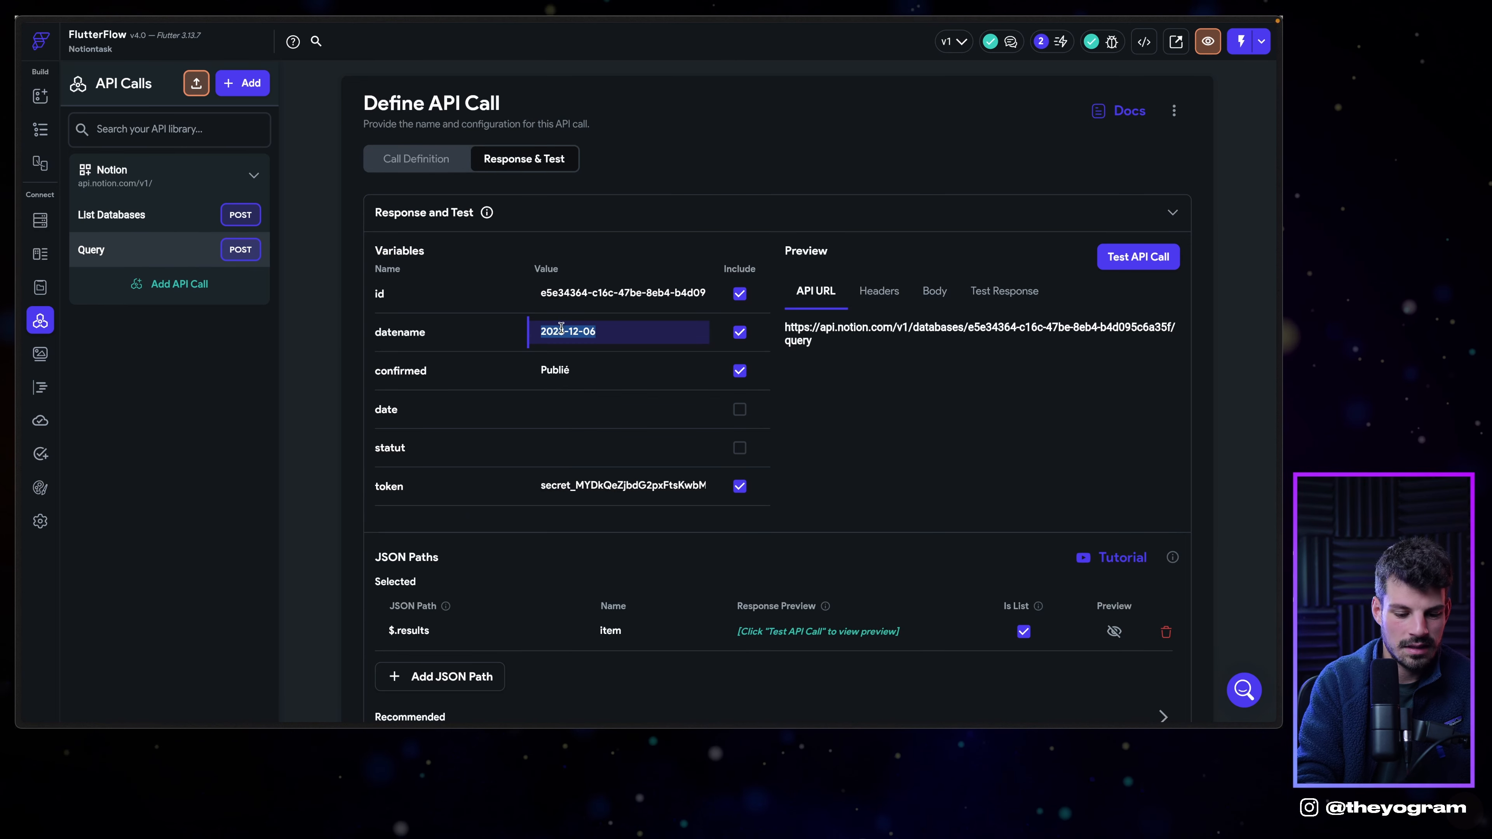
type("due")
left_click(637, 408)
type("2023-12-06")
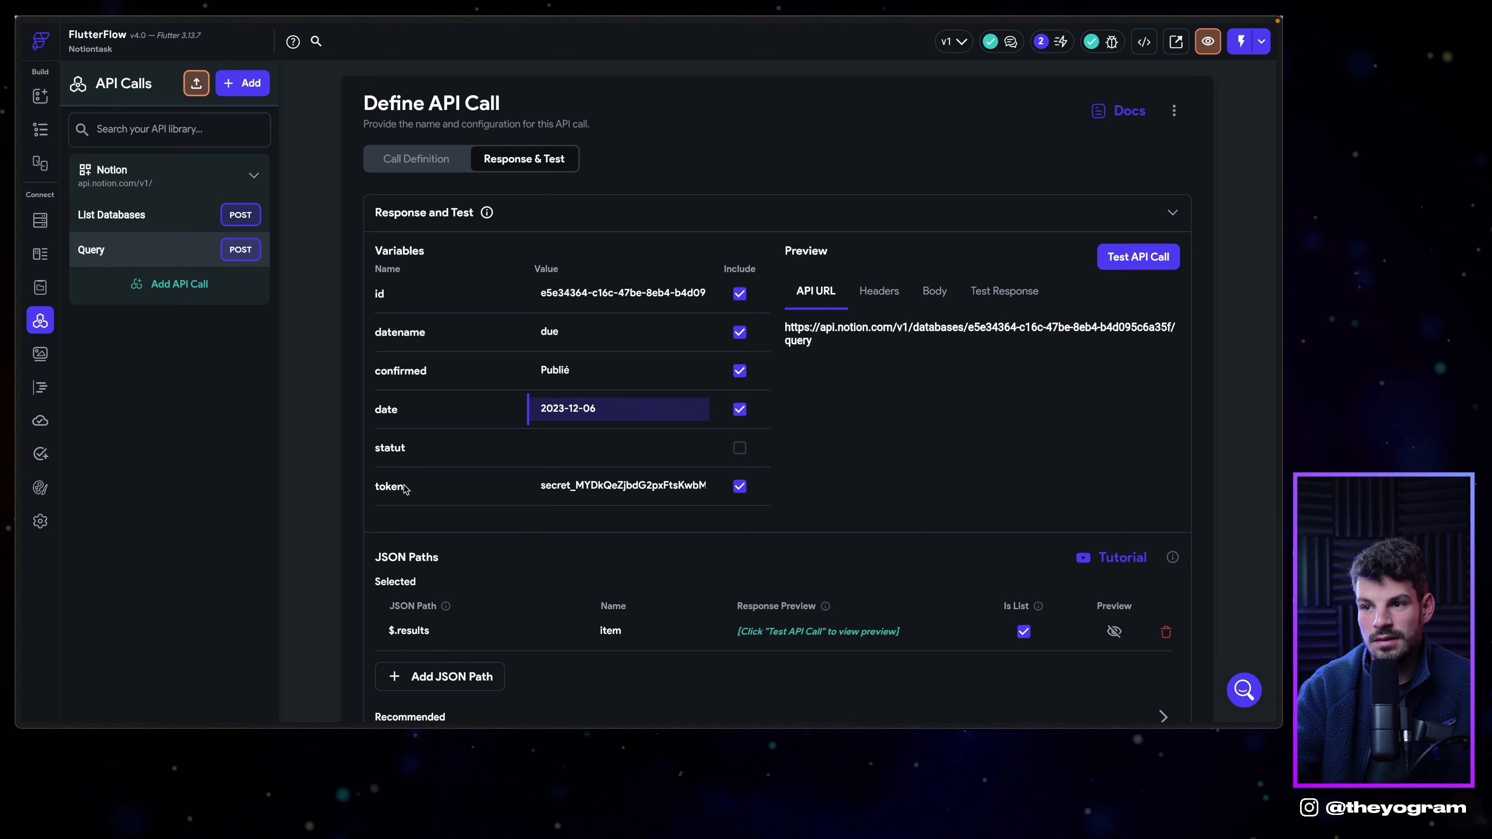
left_click(535, 446)
type("statut")
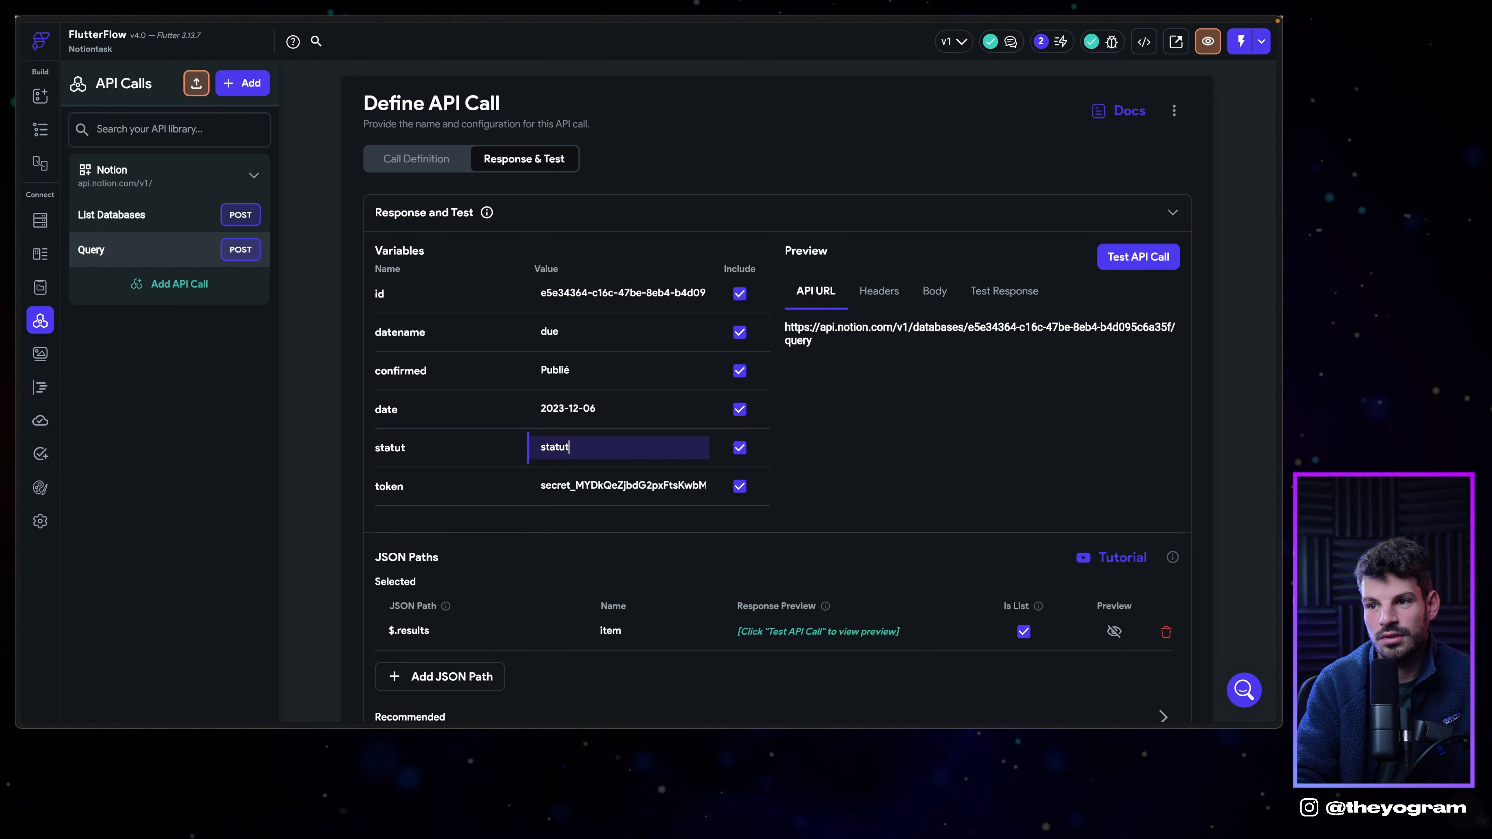
Test the Query API call and look through the returned JSON response.
left_click(1138, 257)
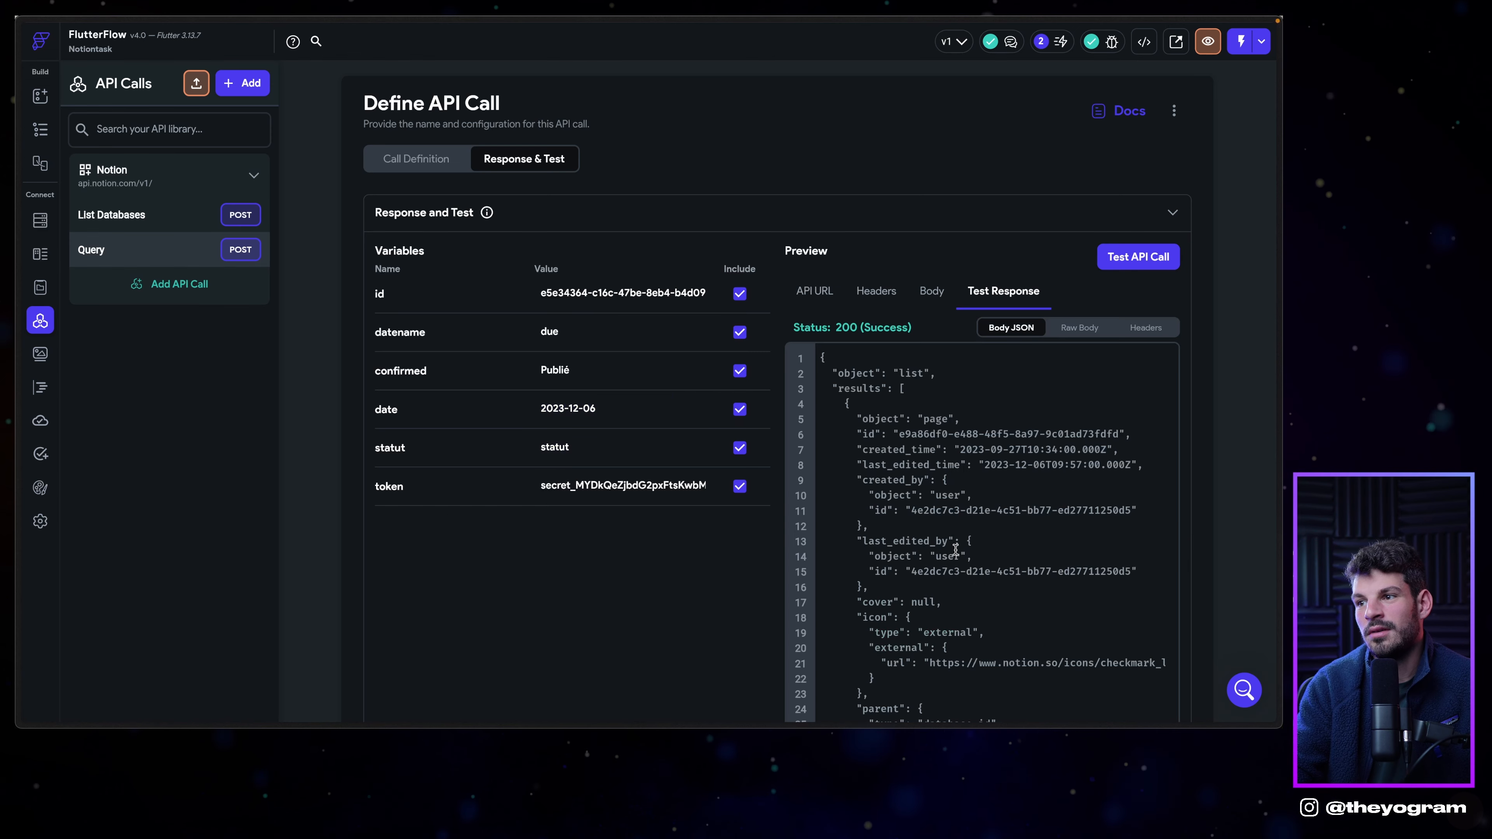
scroll(956, 549, "down", 8)
scroll(969, 499, "up", 10)
scroll(431, 622, "down", 6)
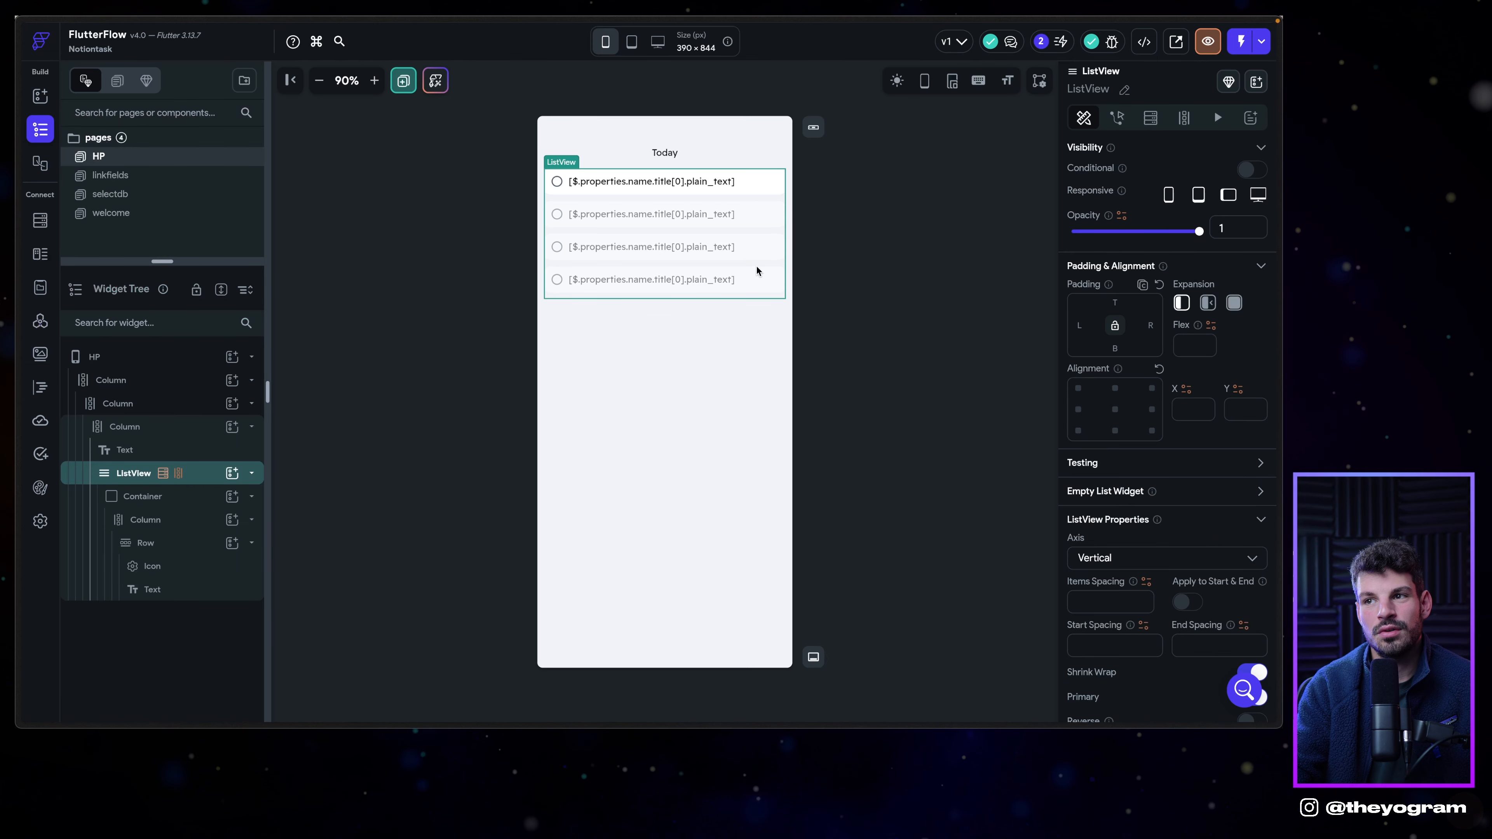
Add the statut parameter to the backend Query of the HP page's ListView, taking its value from App State.
left_click(1150, 118)
left_click(1098, 185)
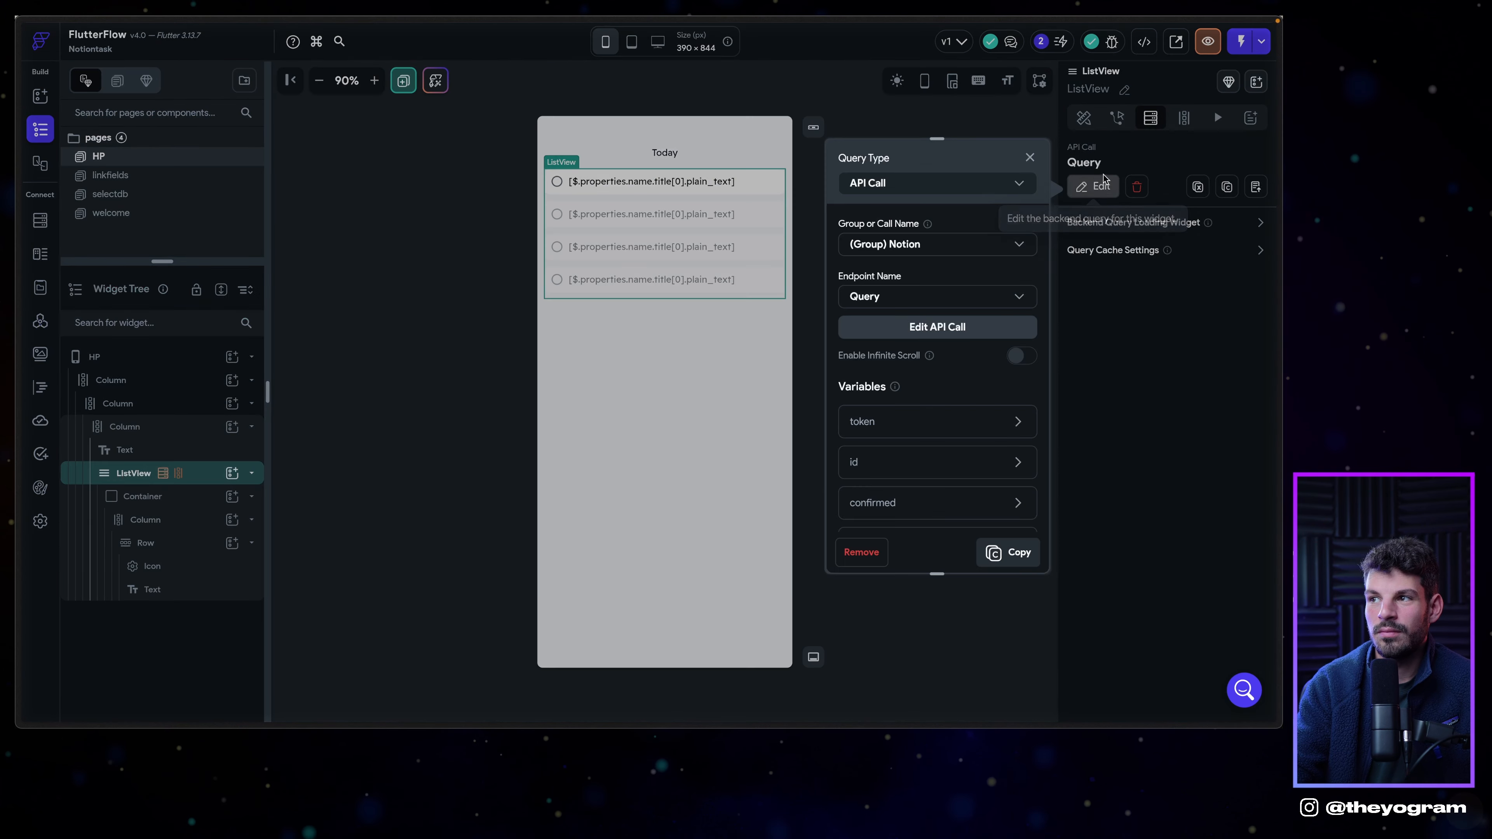
scroll(926, 424, "down", 3)
left_click(912, 489)
scroll(899, 497, "down", 2)
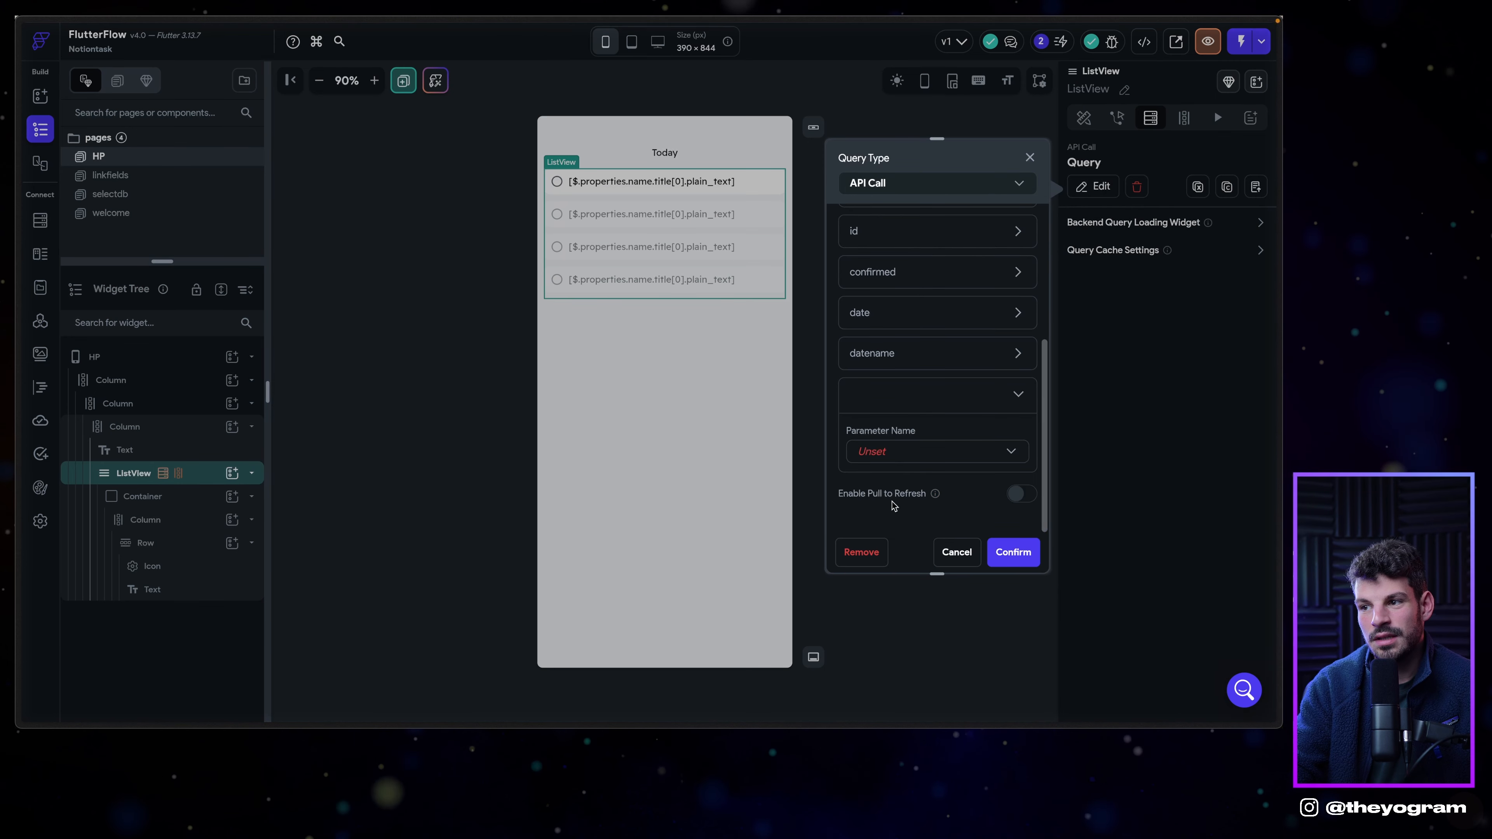
left_click(898, 452)
left_click(898, 456)
left_click(875, 509)
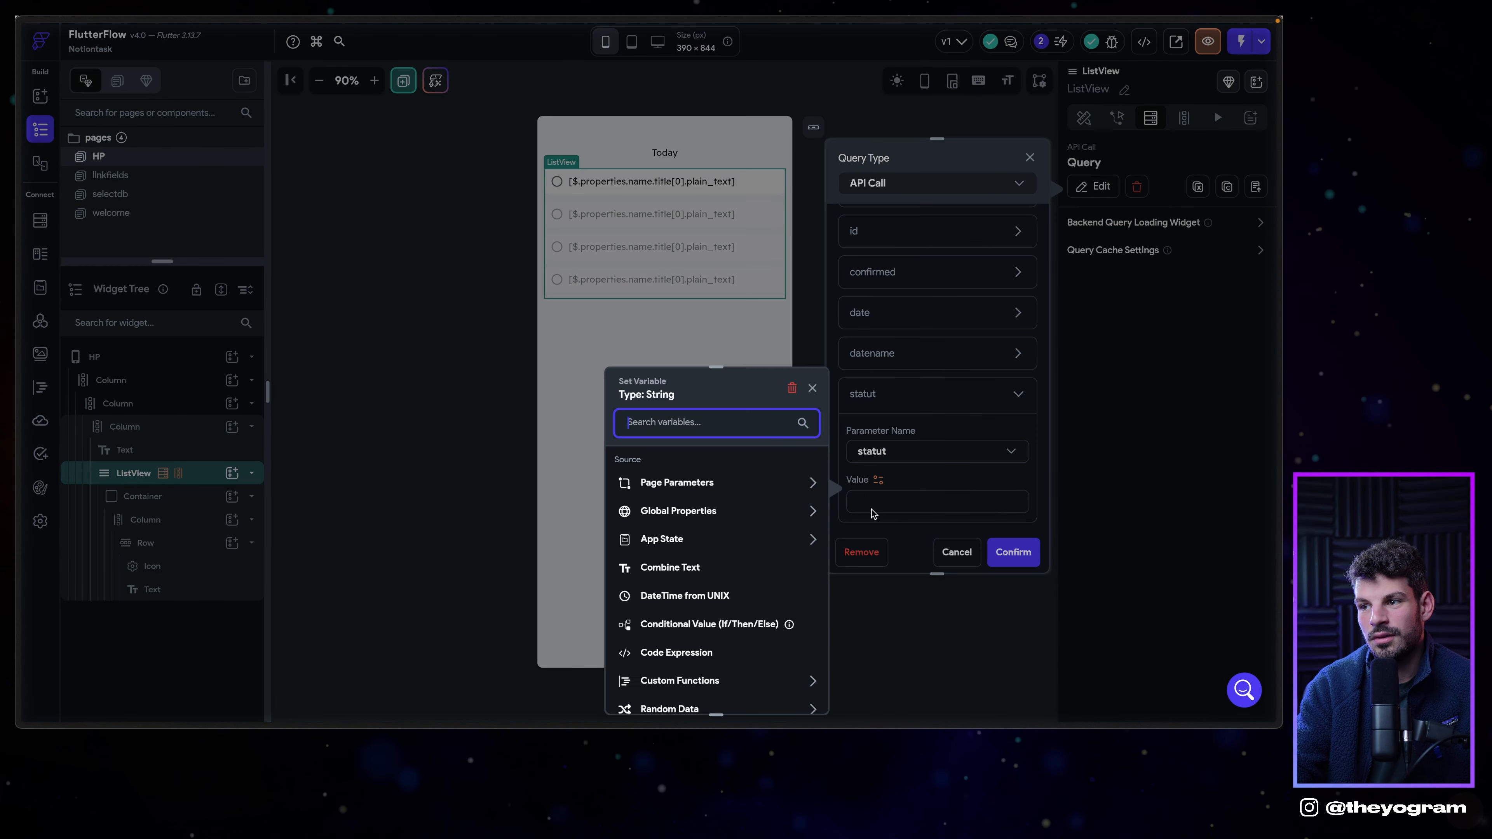
left_click(726, 539)
scroll(713, 481, "down", 2)
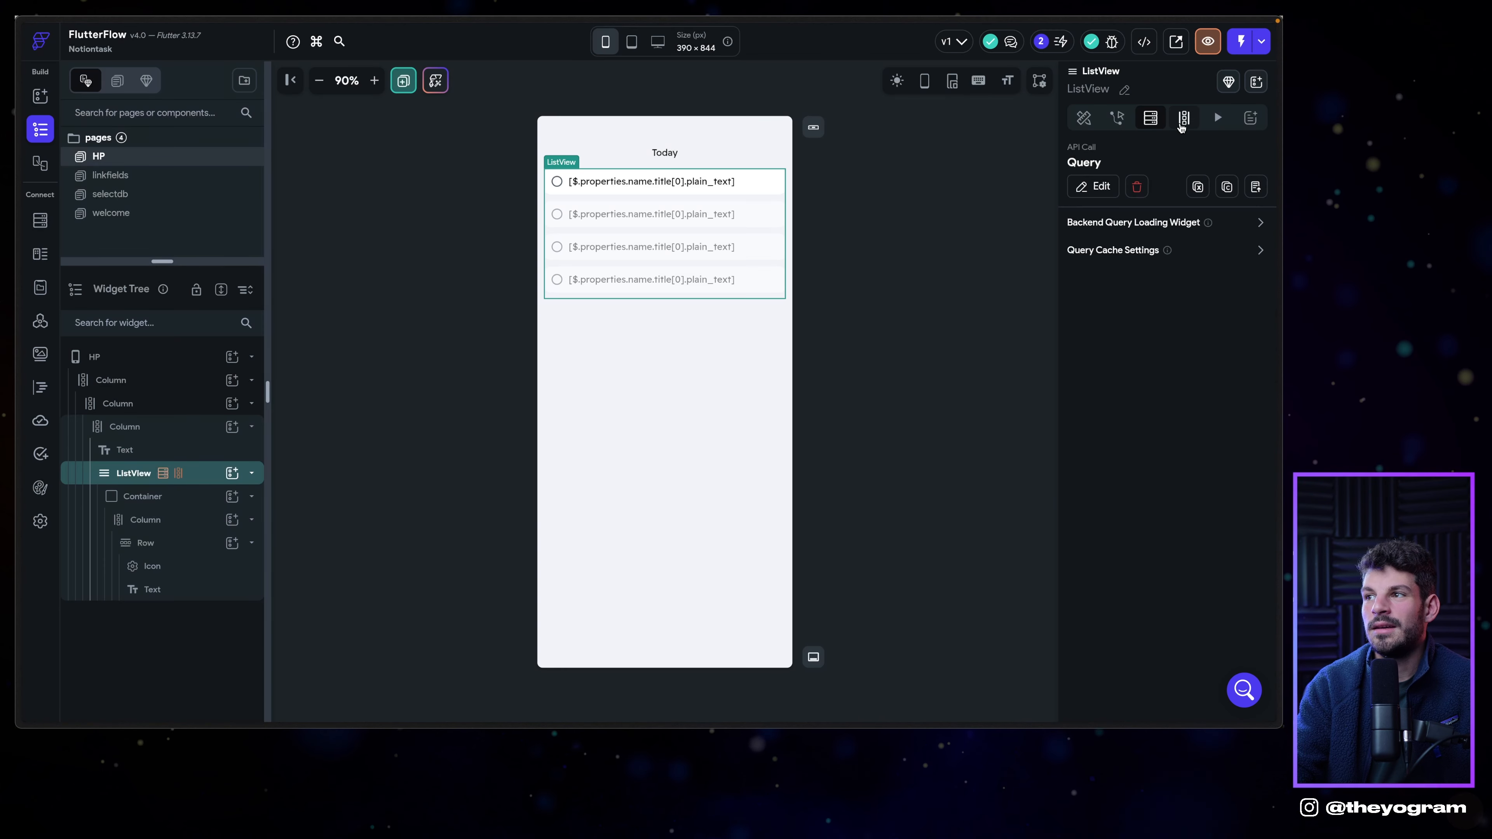
Rename the variable that generates the ListView's dynamic children to task.
left_click(1182, 126)
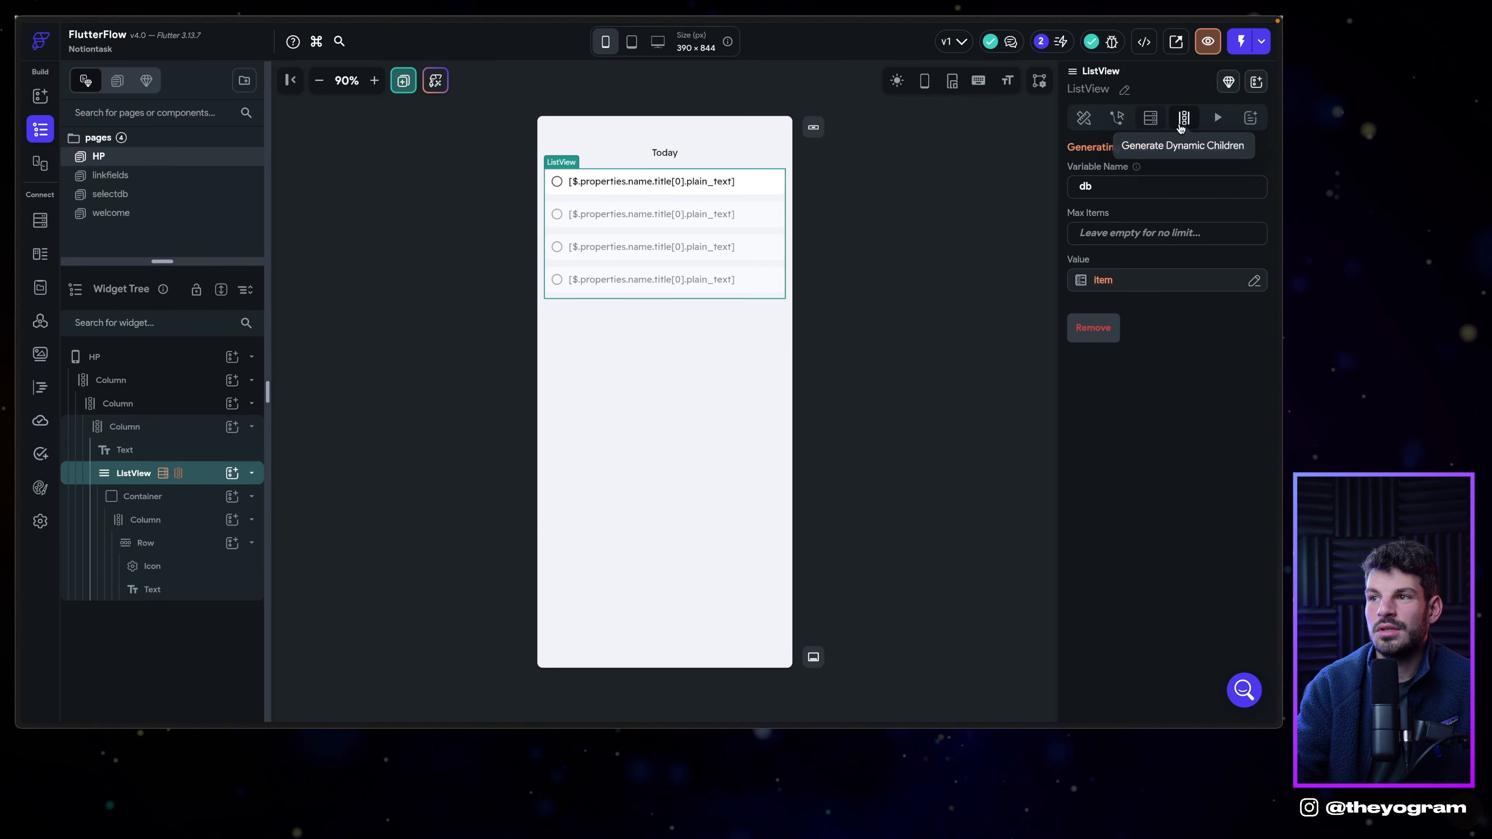
double_click(1087, 187)
type("task")
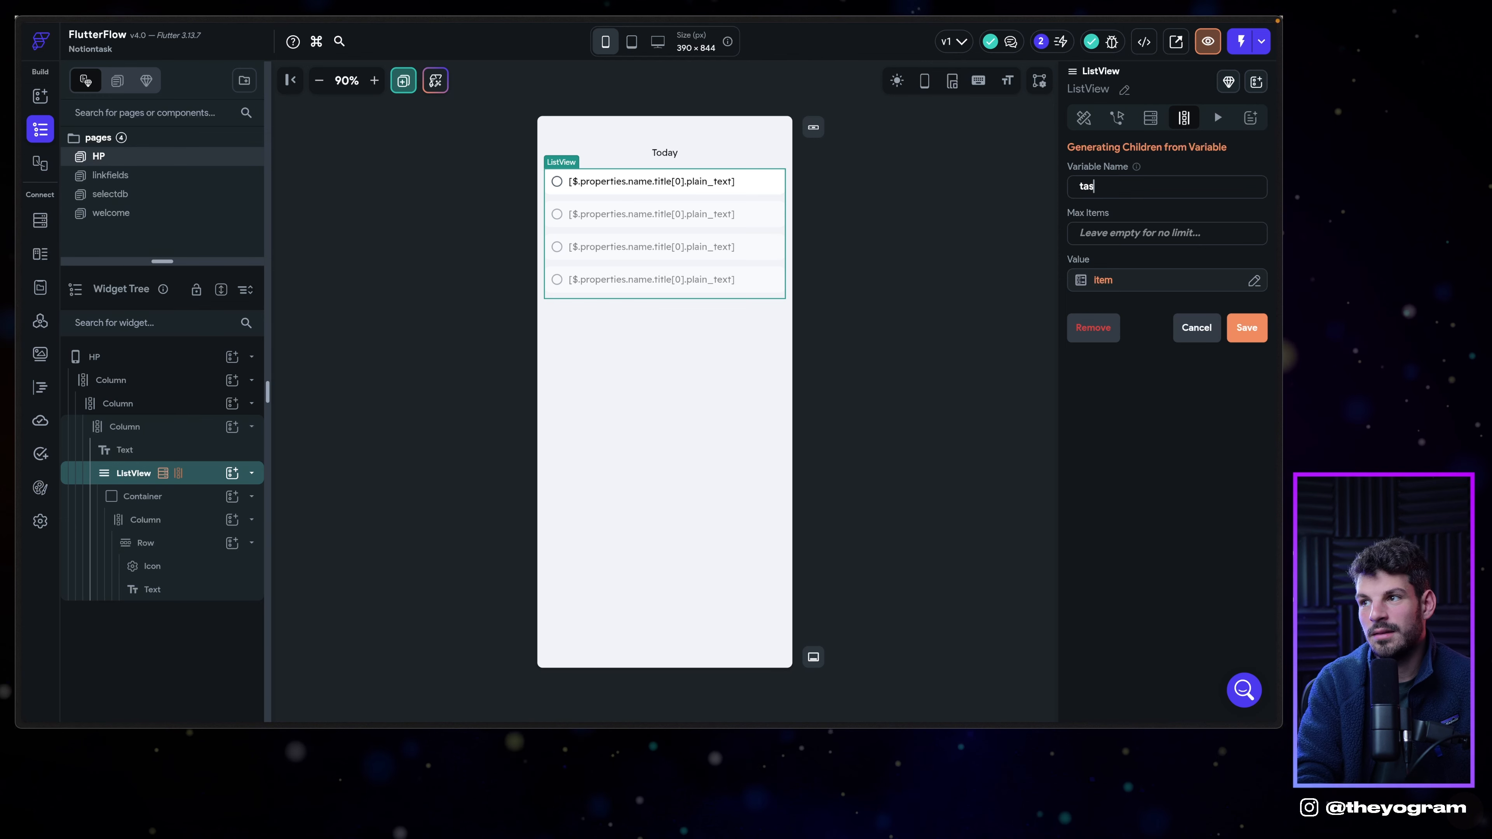
key("Return")
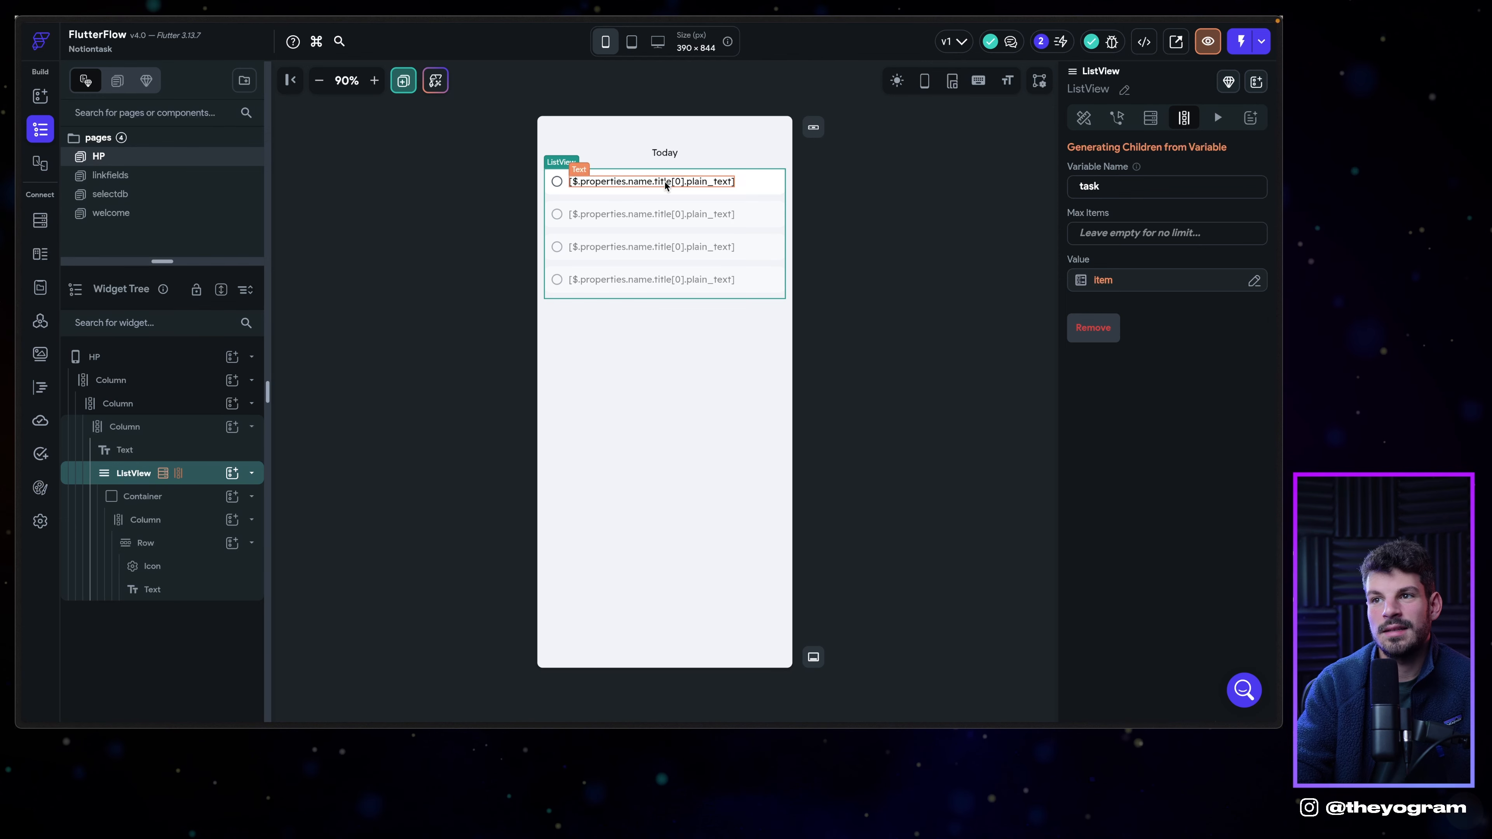
Inspect the JSON path that fills the task title Text from the task item, noting its name and plain_text parts.
left_click(666, 186)
left_click(1166, 220)
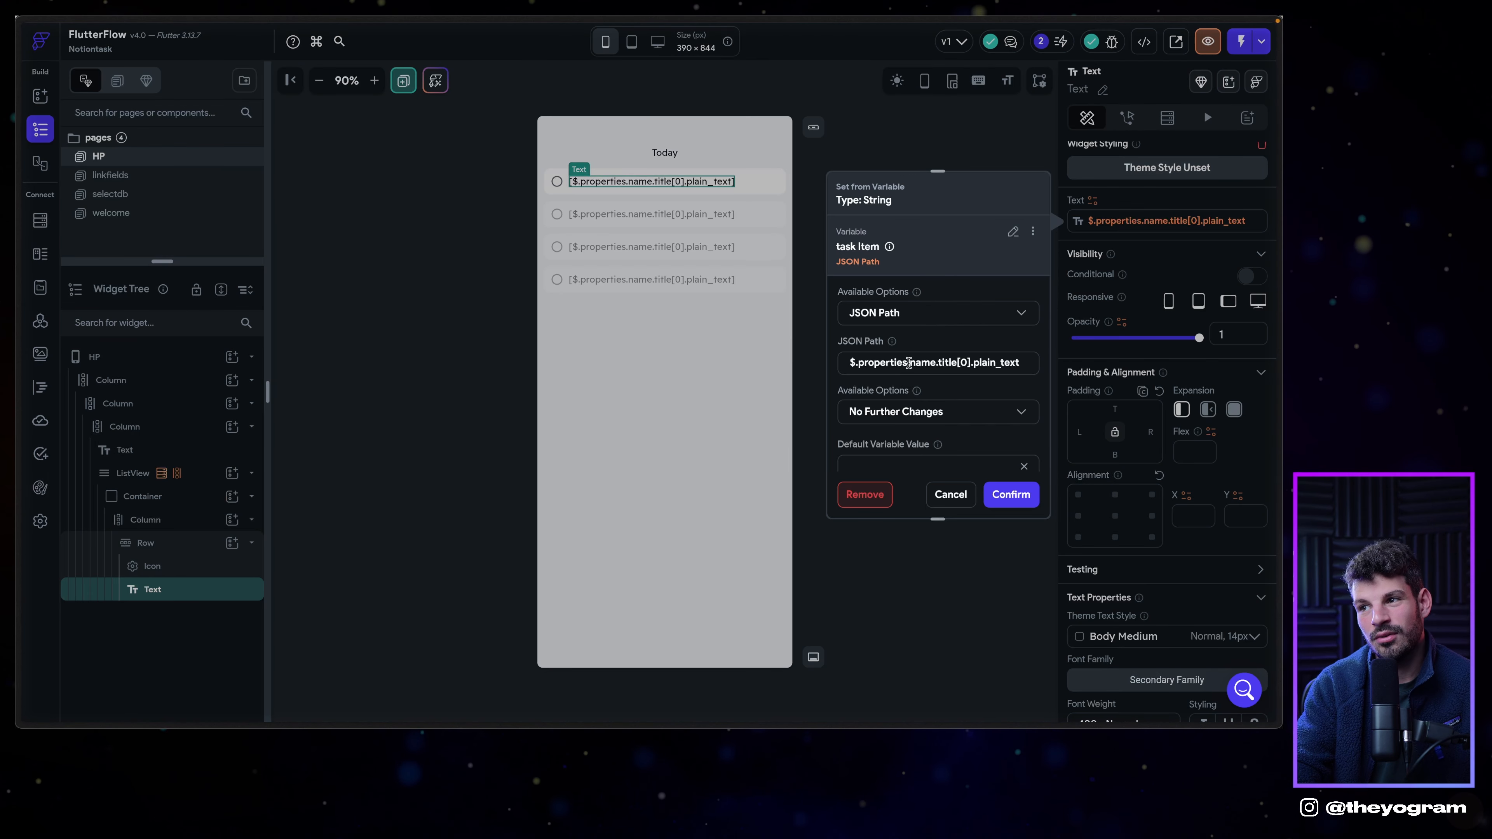
double_click(921, 363)
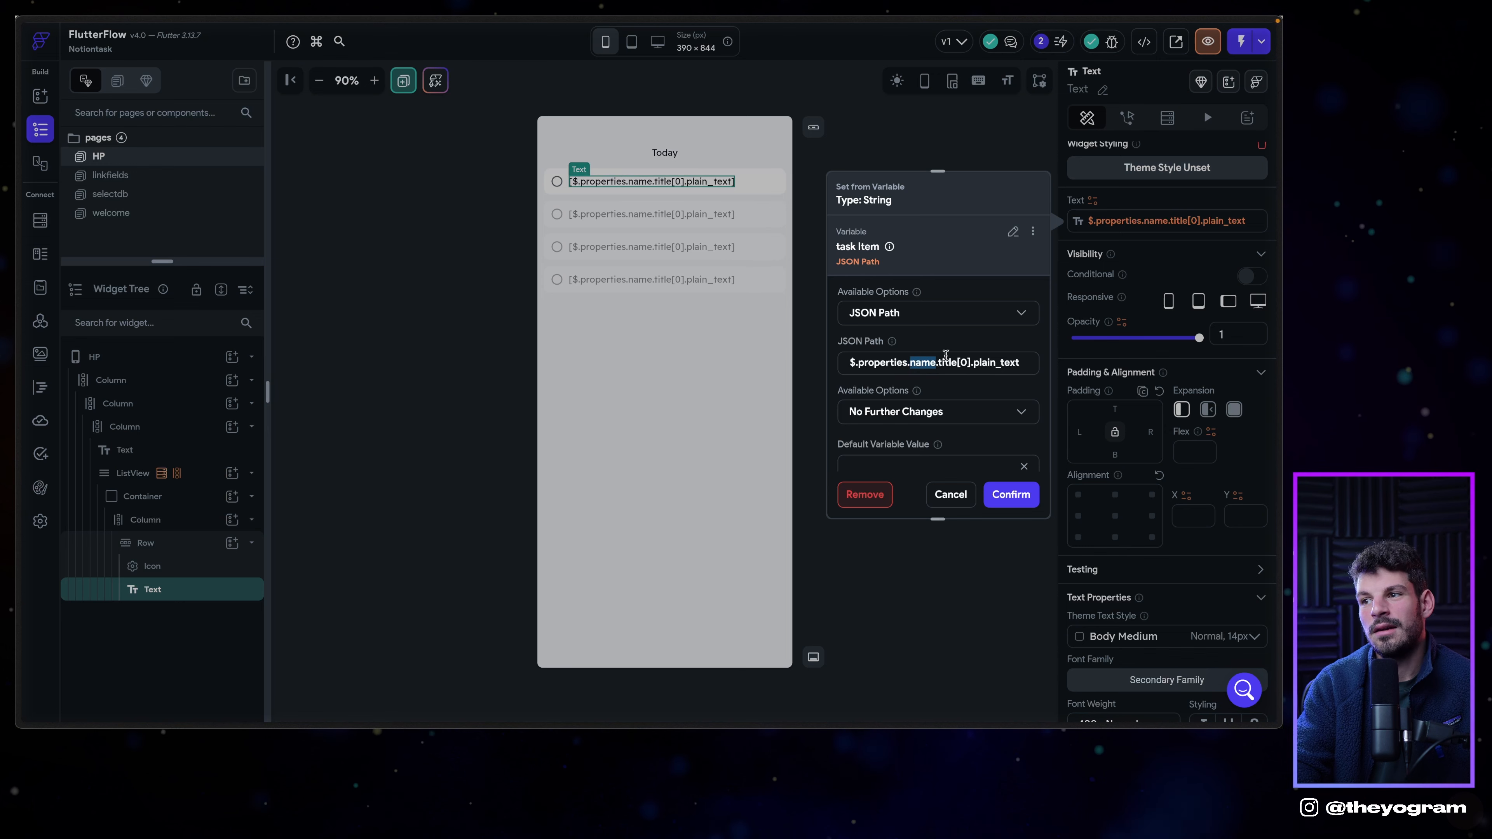
left_click_drag(938, 362, 1020, 364)
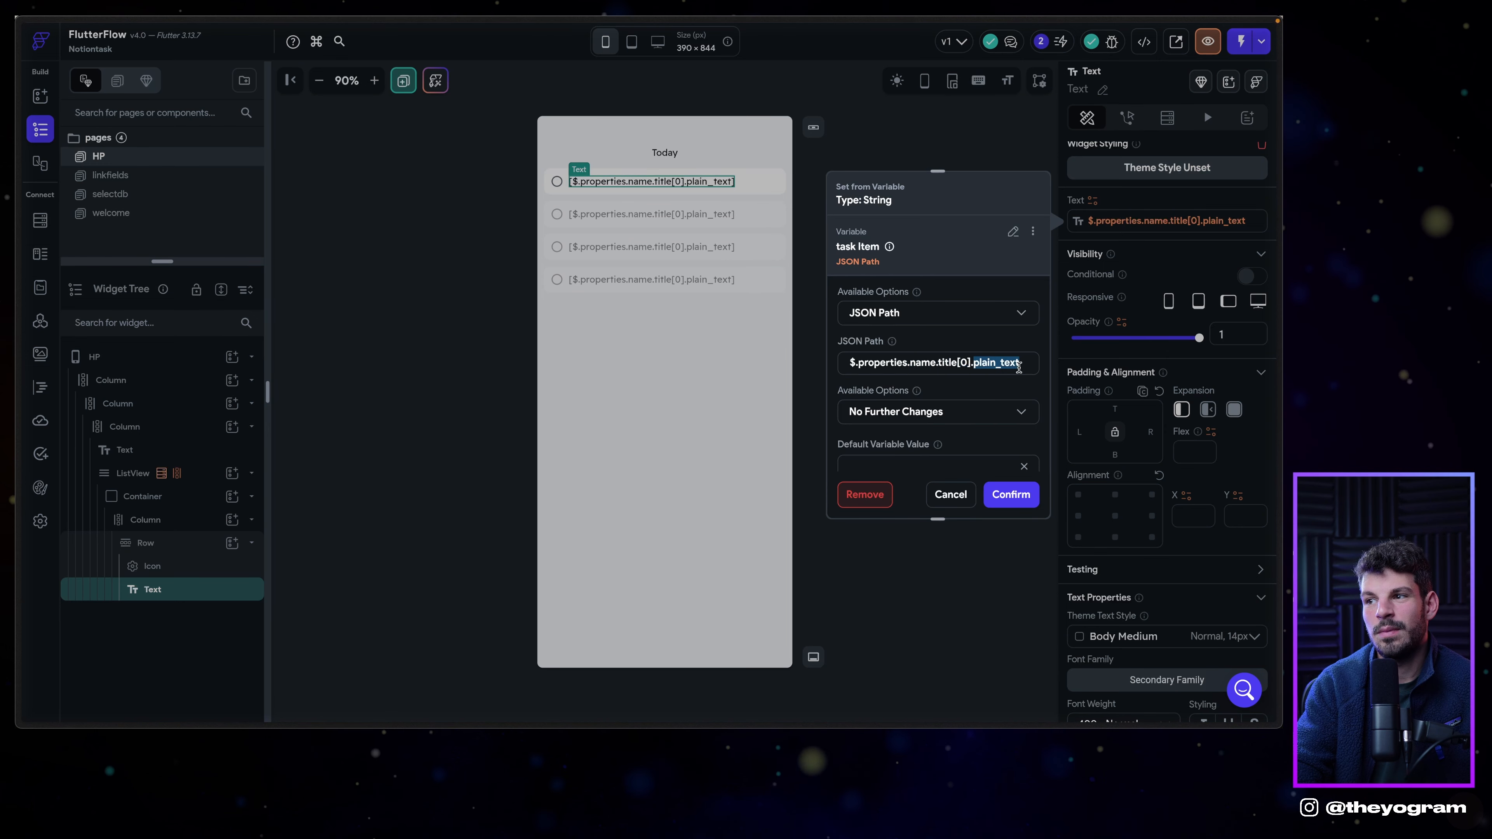
left_click(620, 191)
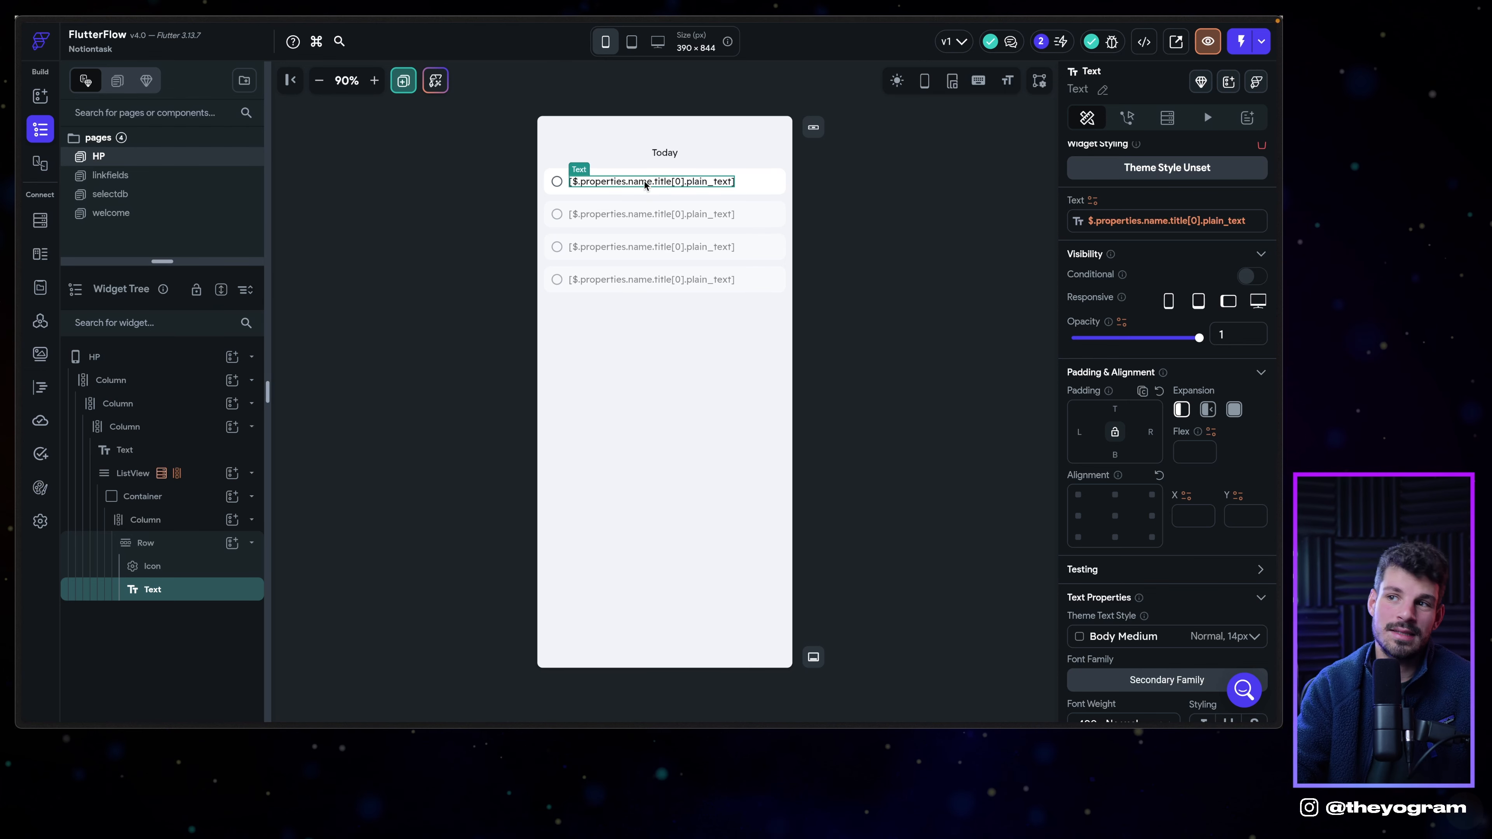
left_click(1161, 231)
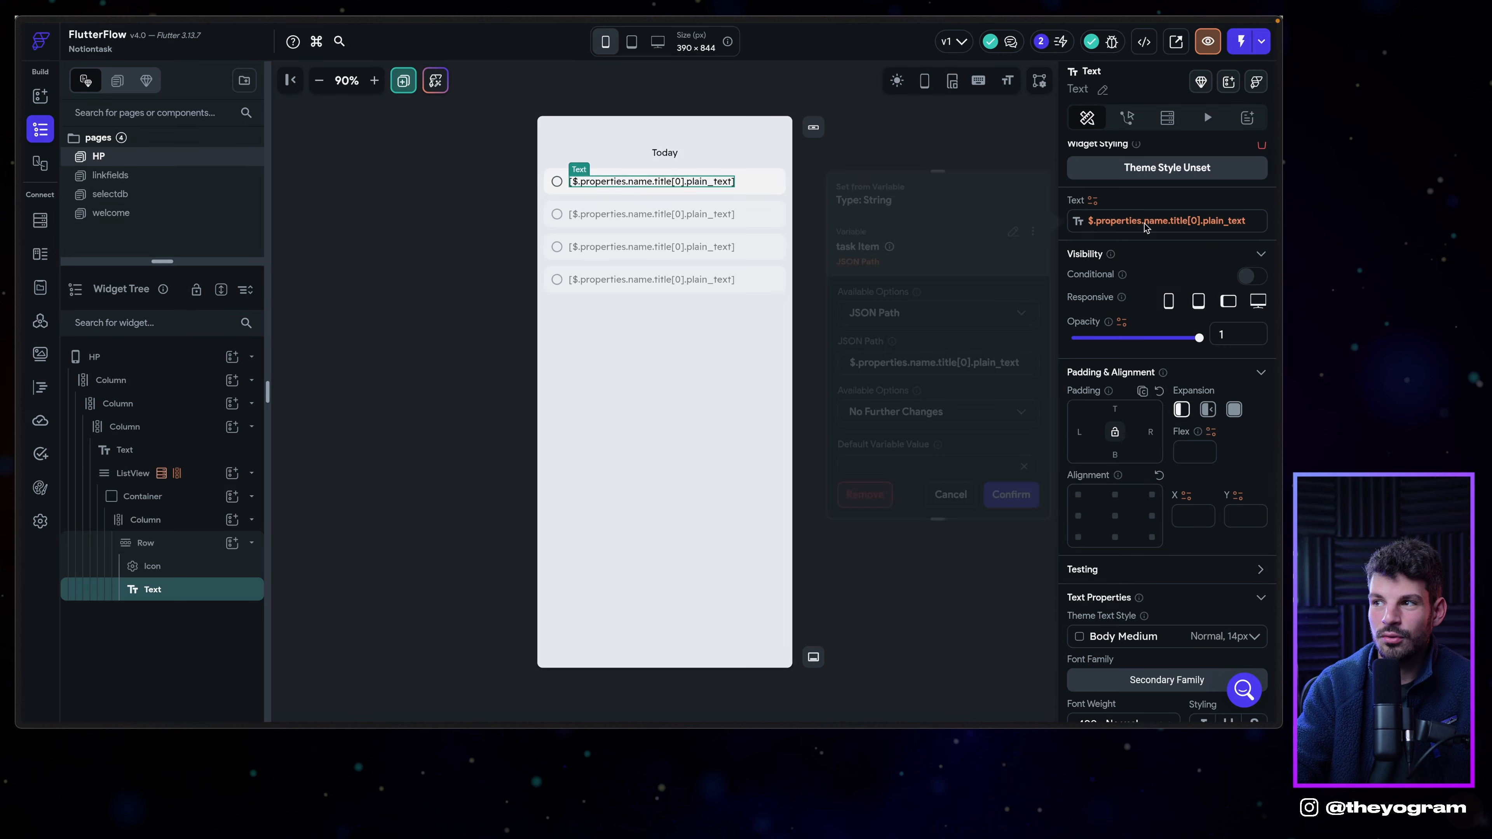
double_click(919, 362)
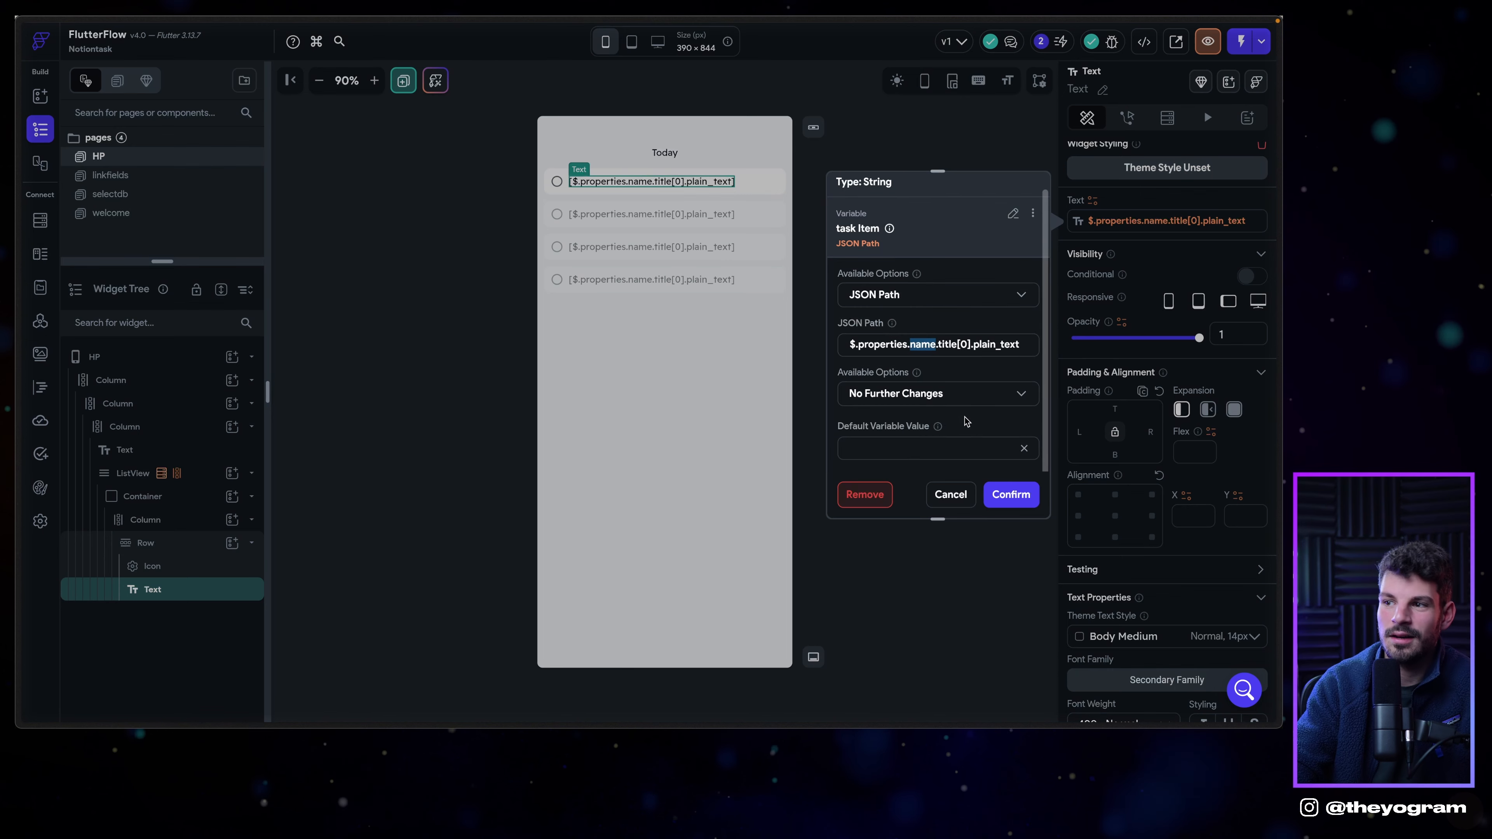
left_click(1011, 495)
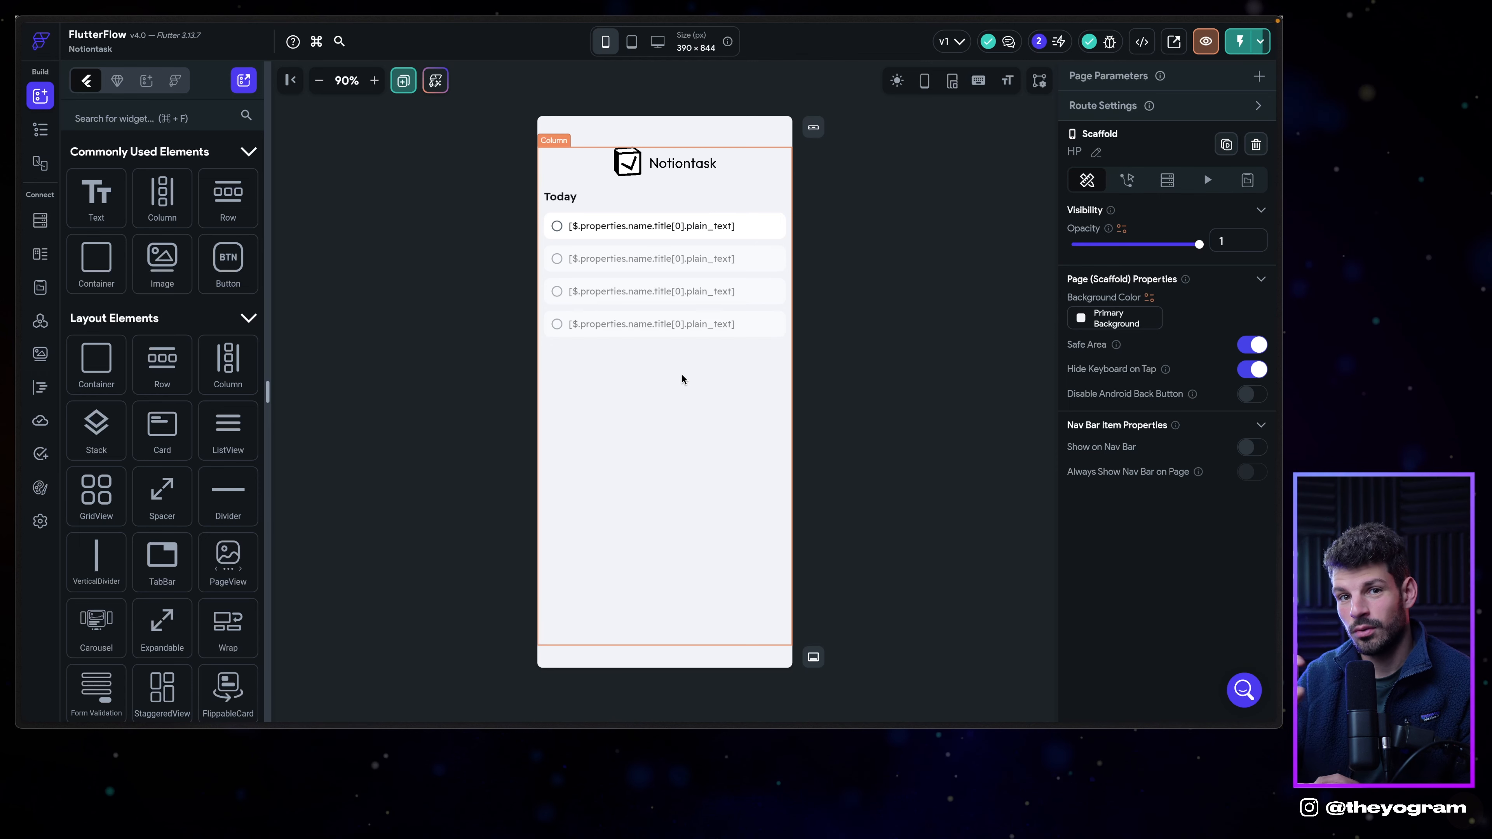
Switch to the Notion API reference and open the Update page properties endpoint of Pages.
left_click(632, 262)
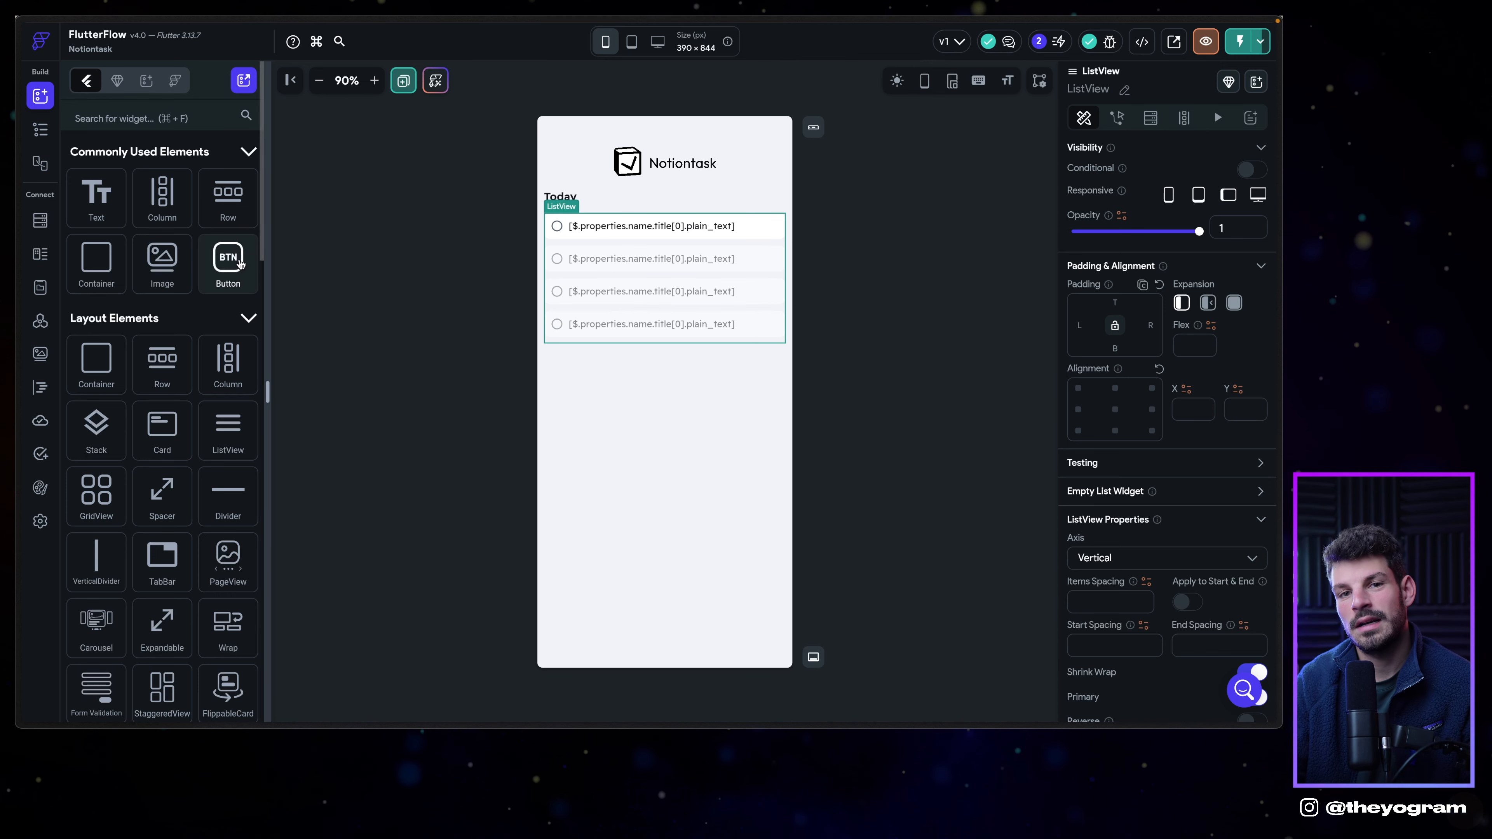
mouse_move(17, 248)
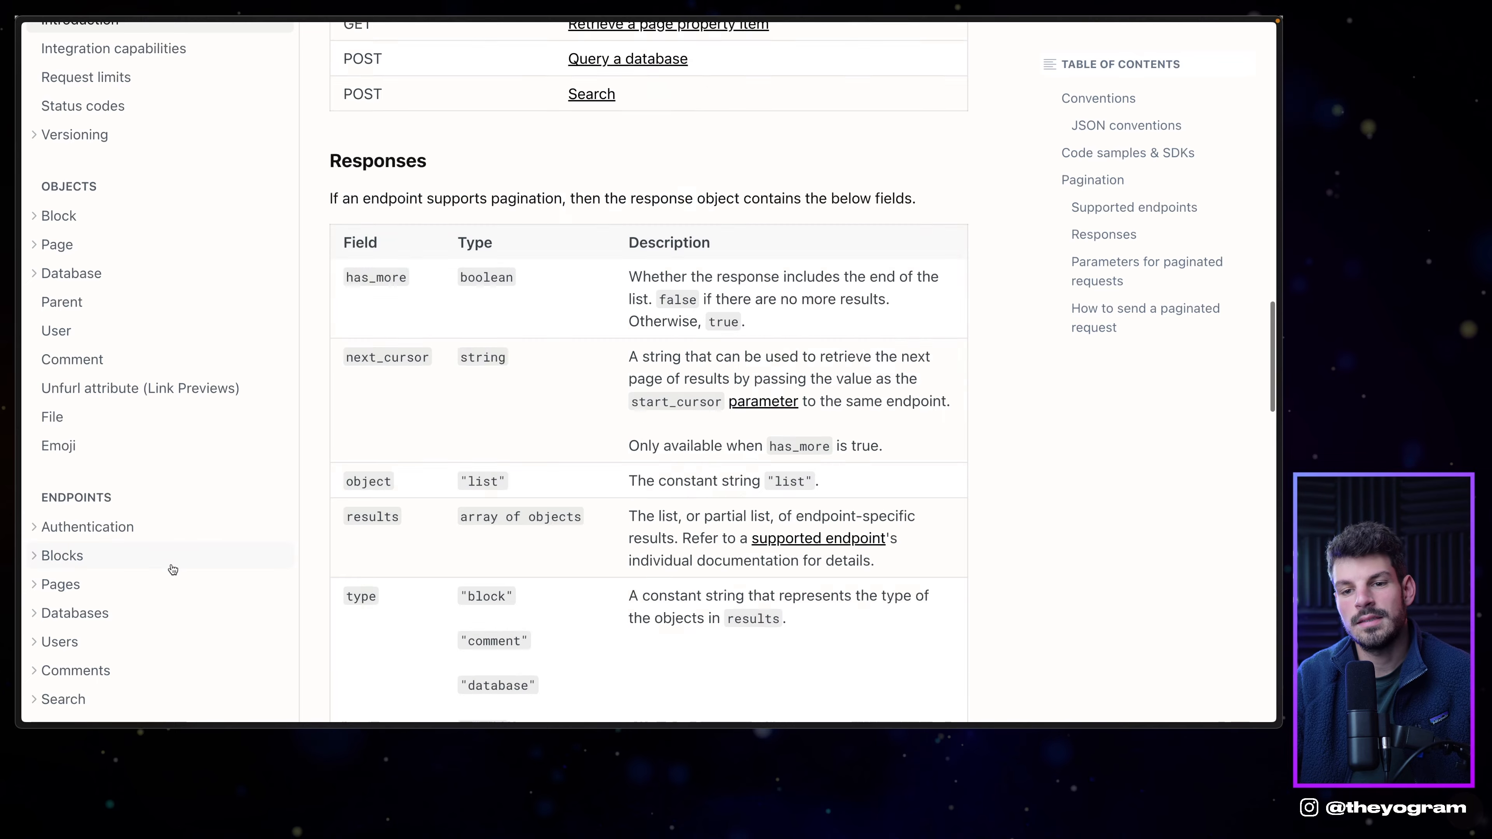
scroll(100, 617, "down", 3)
scroll(98, 588, "up", 2)
scroll(99, 572, "down", 2)
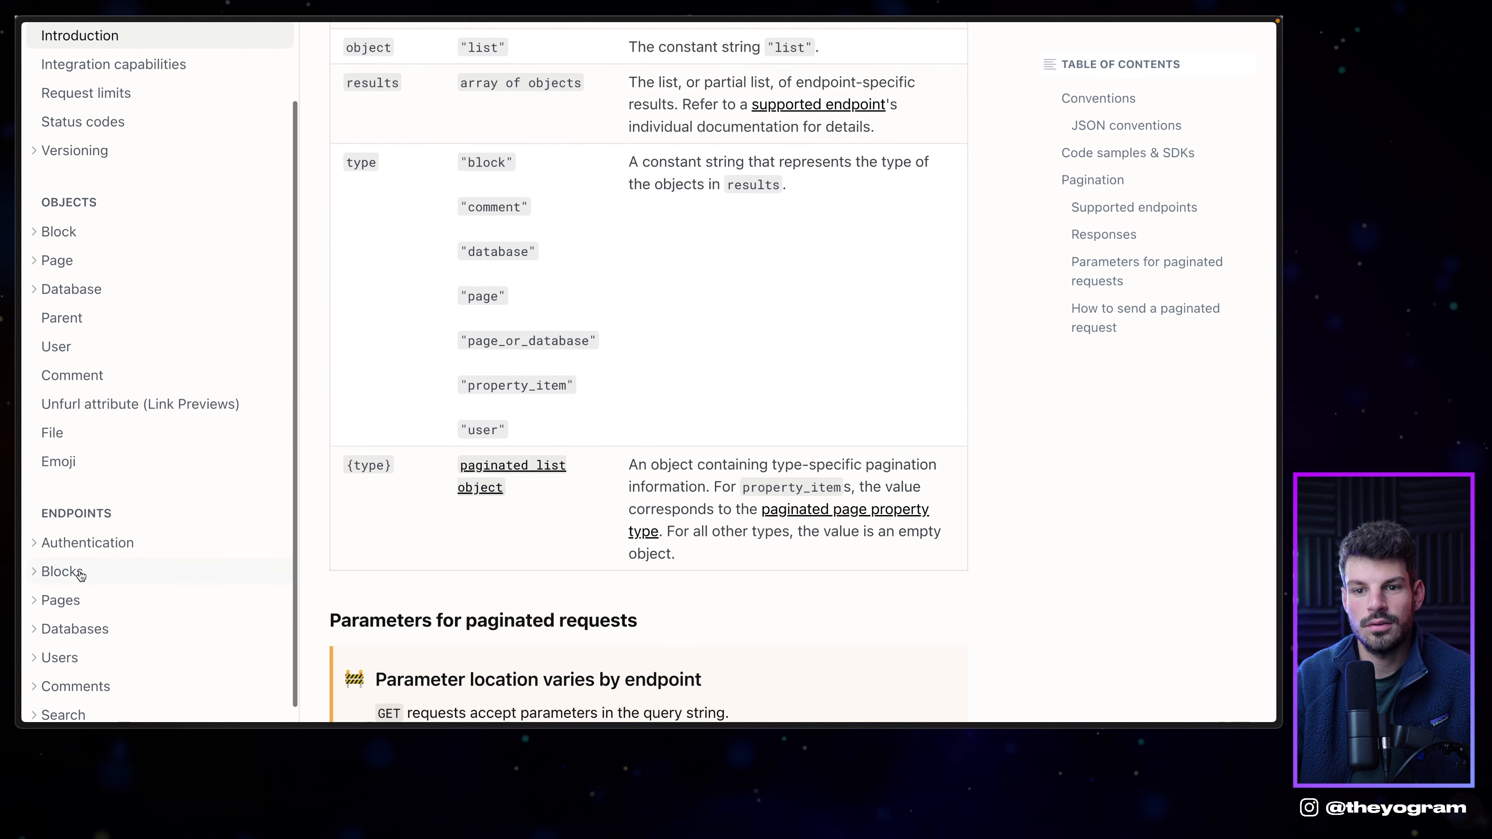
left_click(77, 574)
scroll(88, 517, "down", 5)
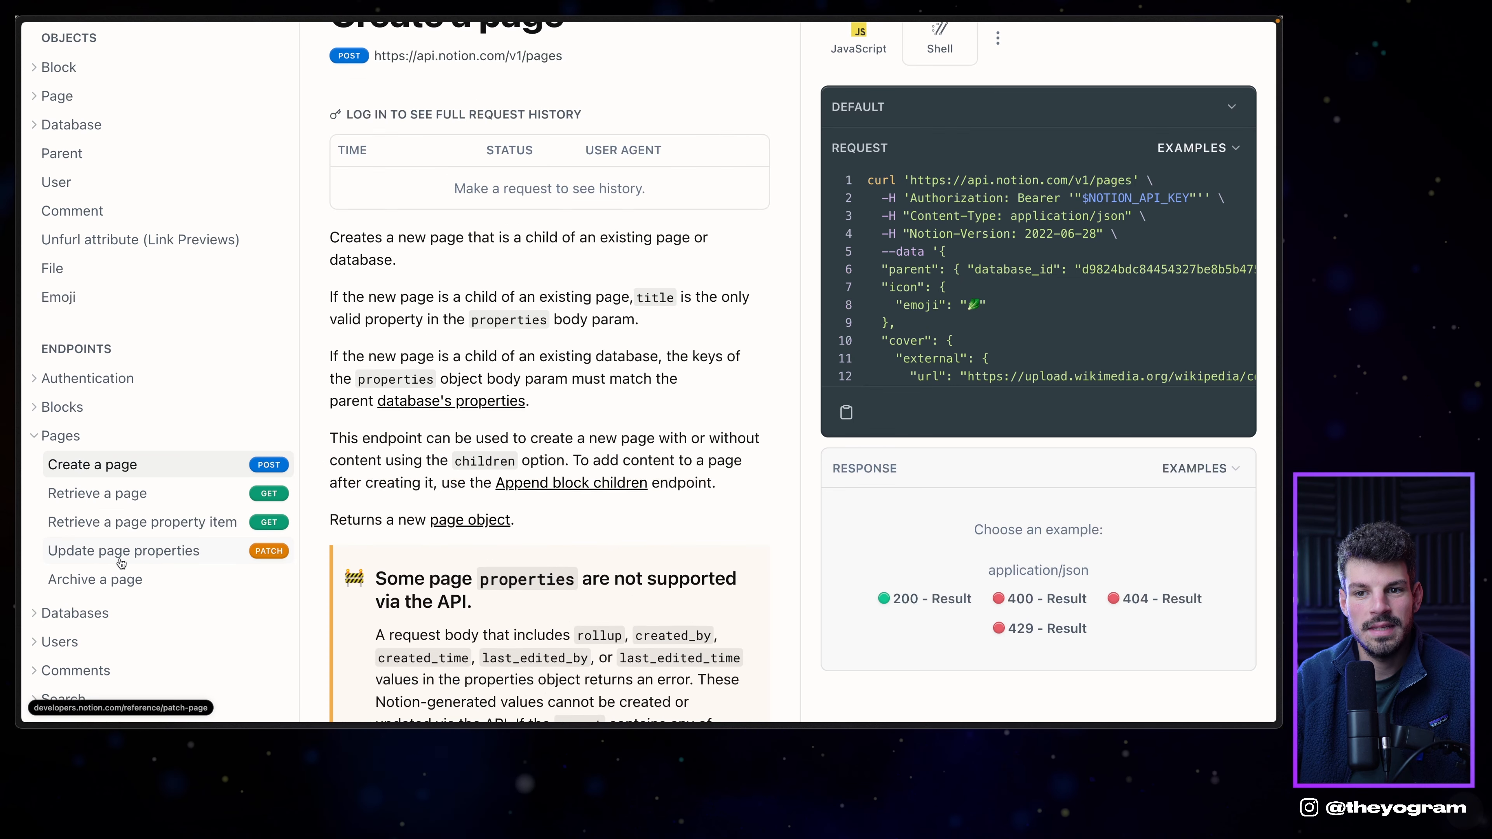
left_click(185, 553)
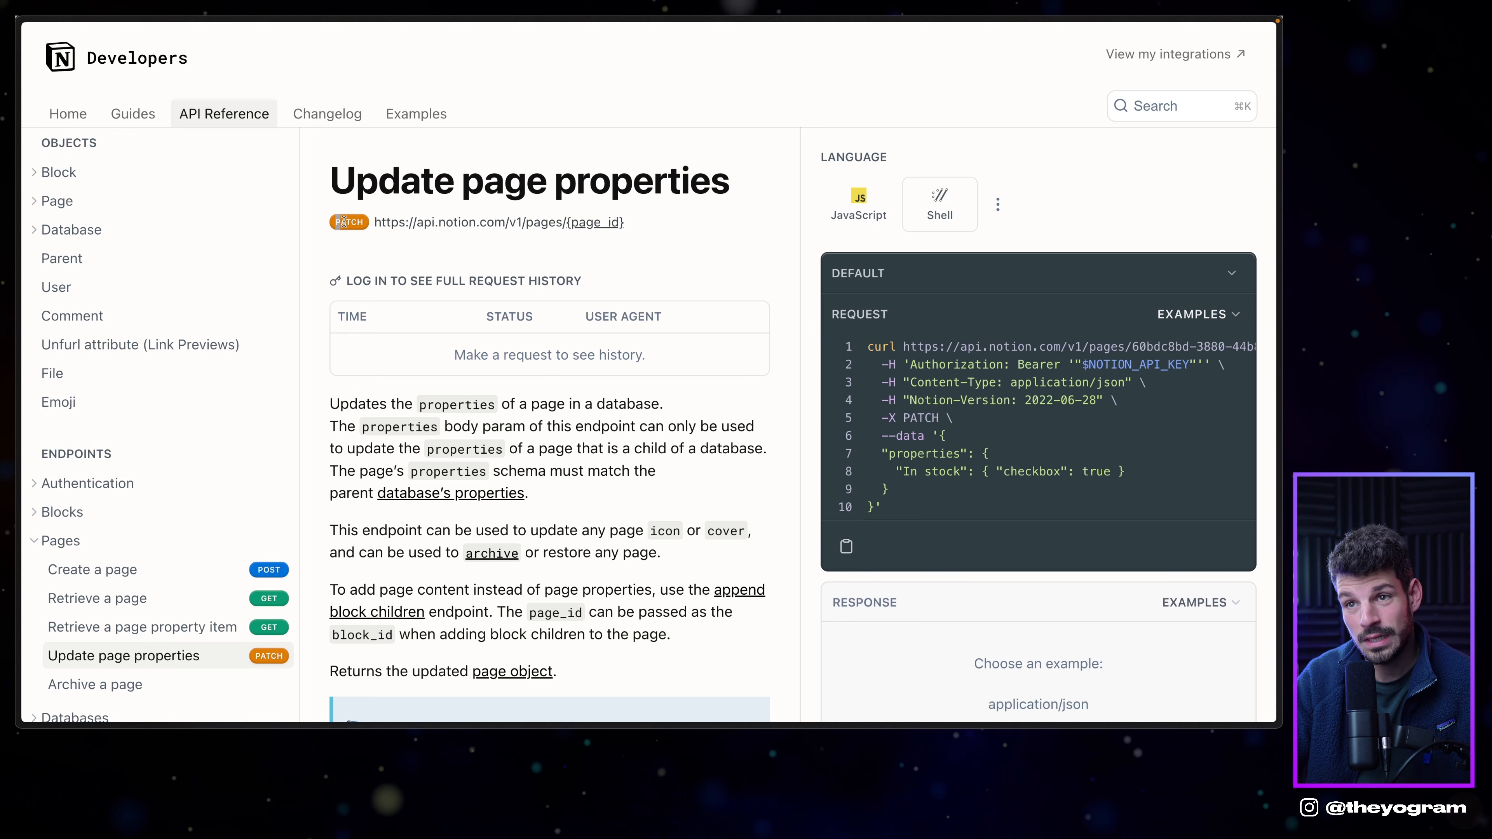
Examine the endpoint URL and the sample PATCH request body for updating page properties.
left_click_drag(365, 226, 567, 223)
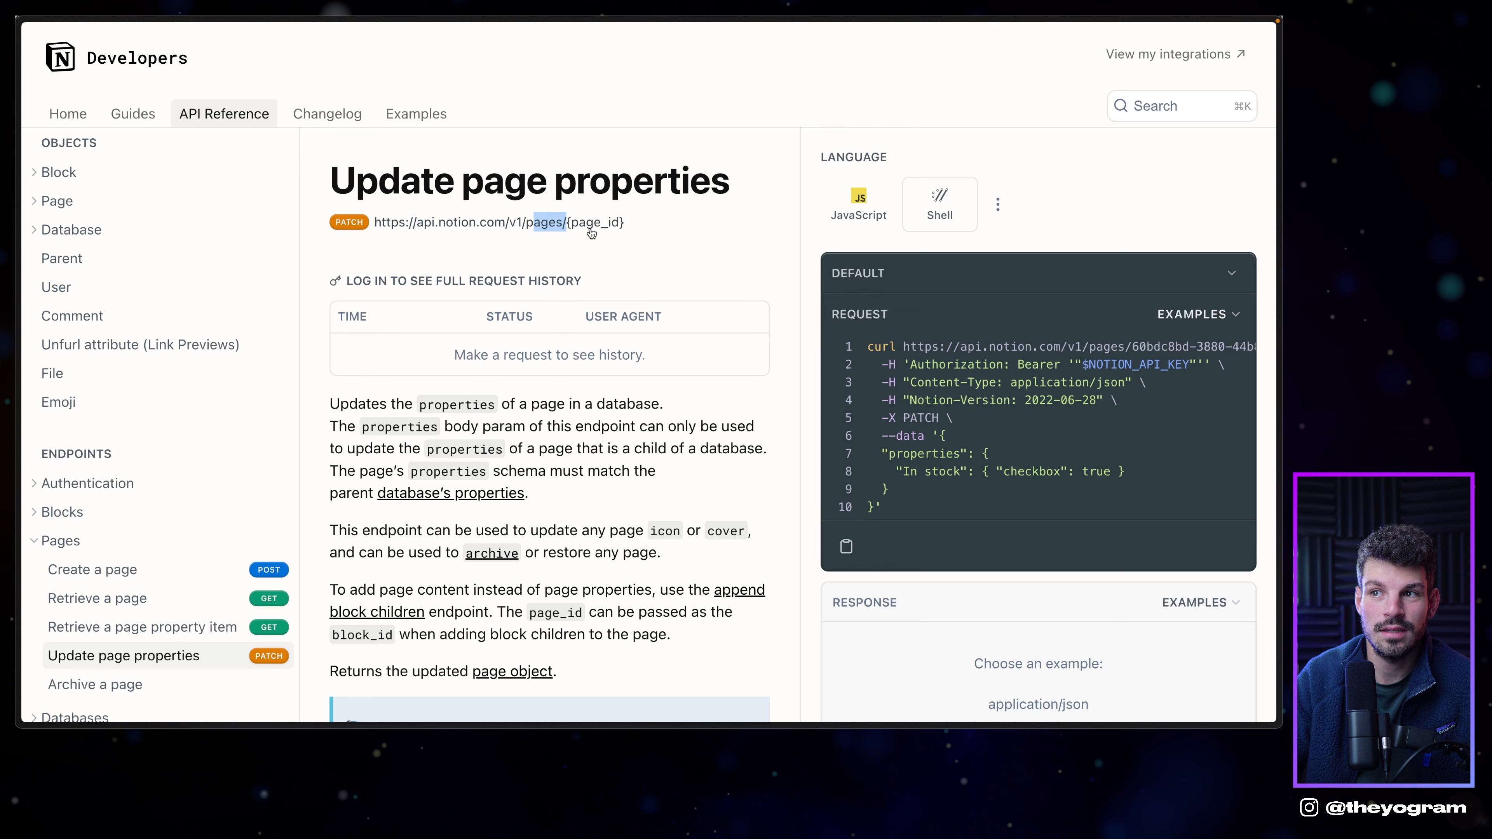
scroll(624, 298, "down", 1)
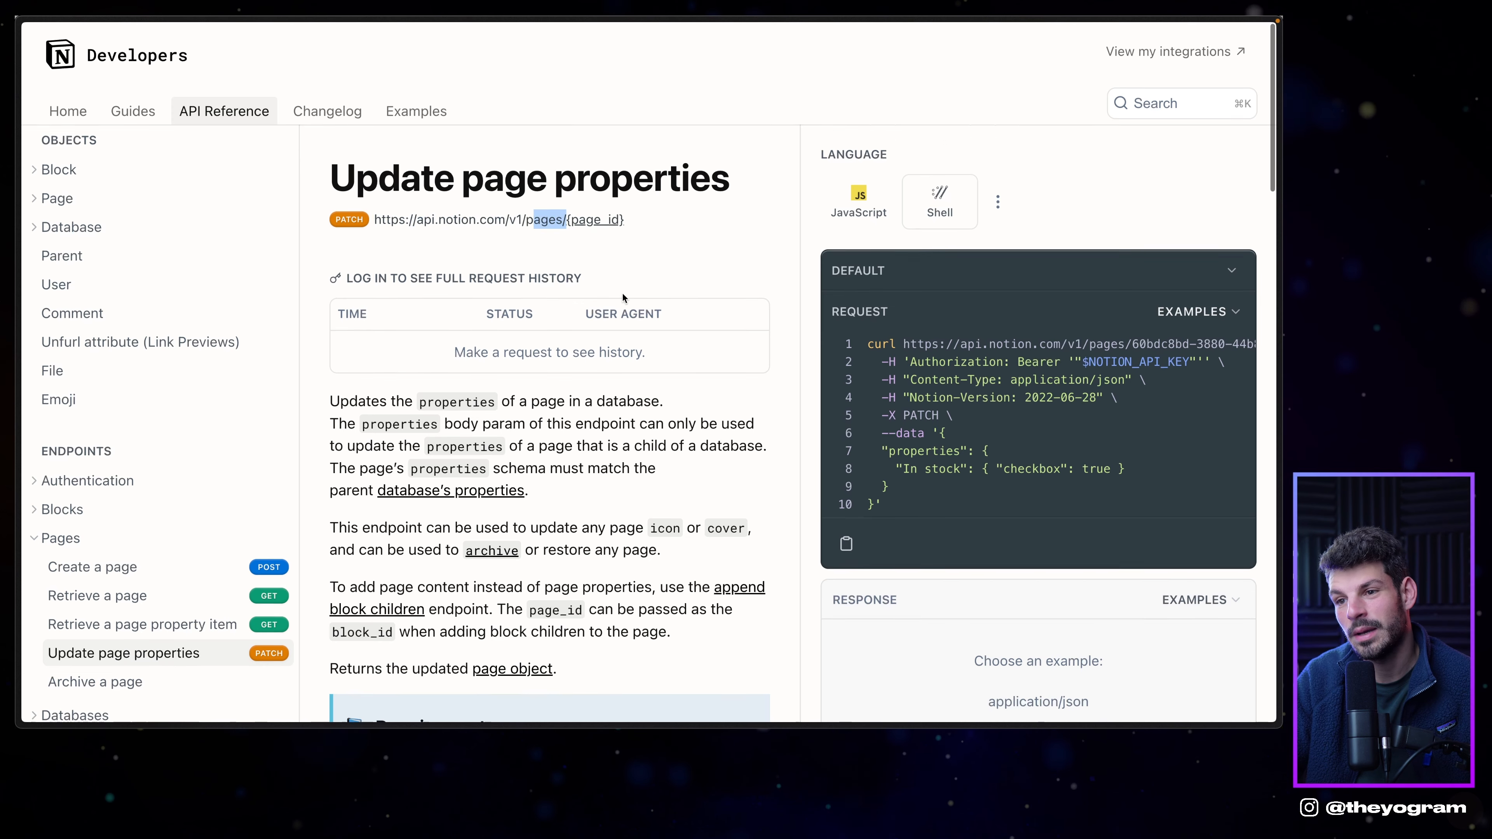
scroll(624, 298, "down", 5)
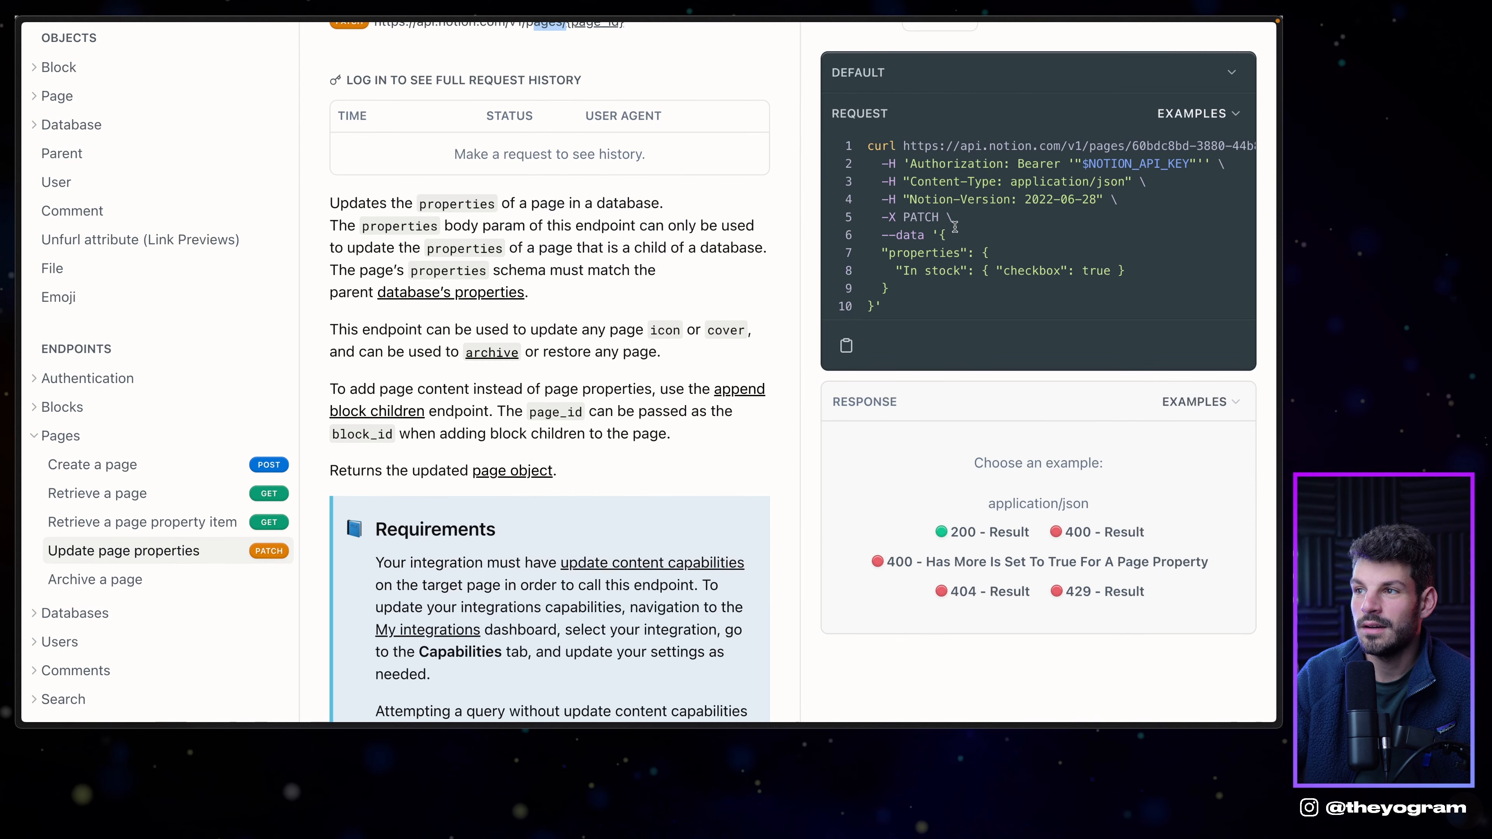
left_click_drag(955, 226, 846, 288)
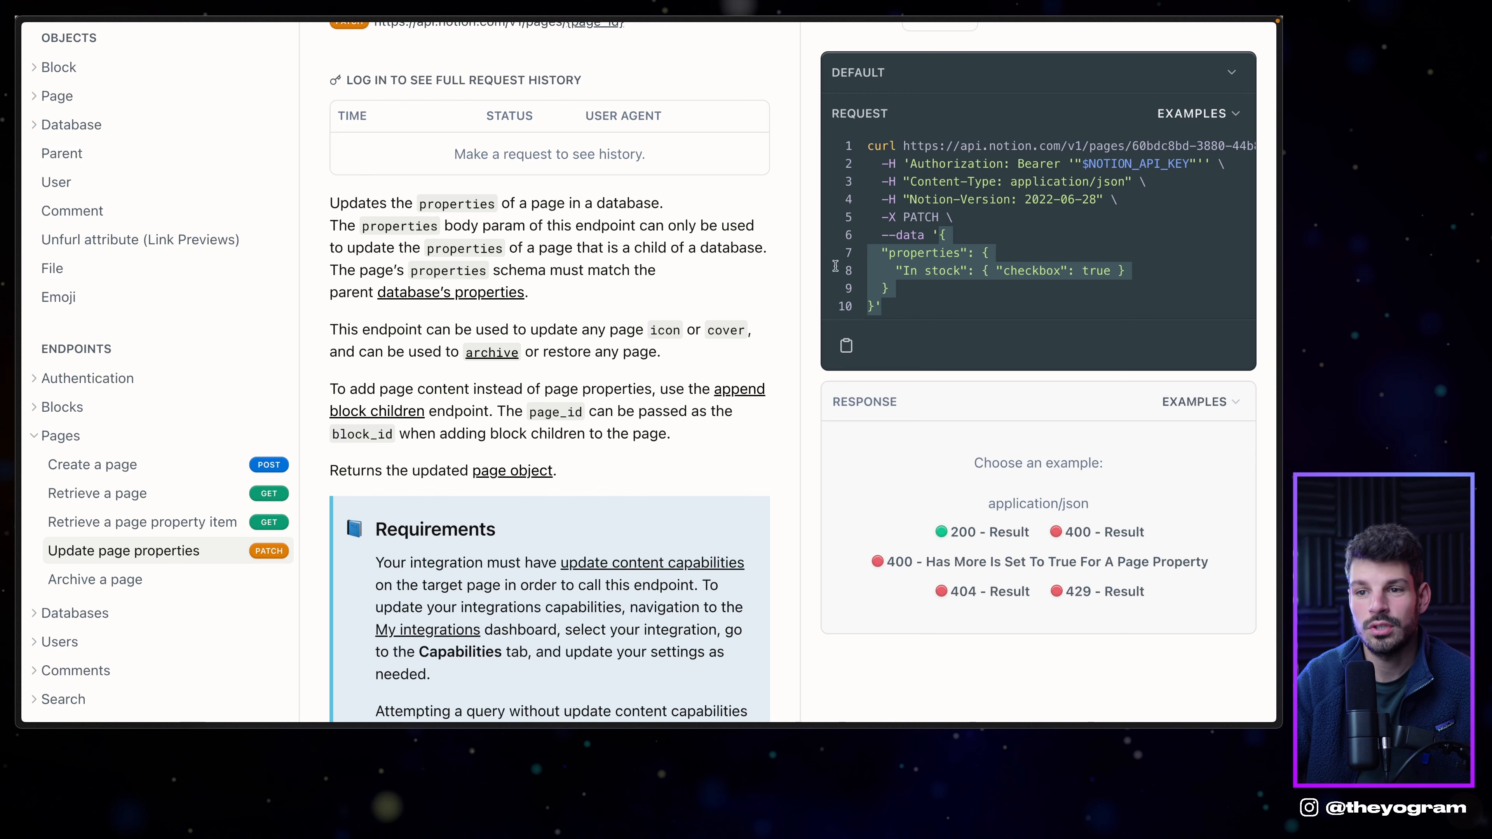
Switch back to FlutterFlow and open the Update call in the Notion API group.
mouse_move(6, 353)
left_click(70, 364)
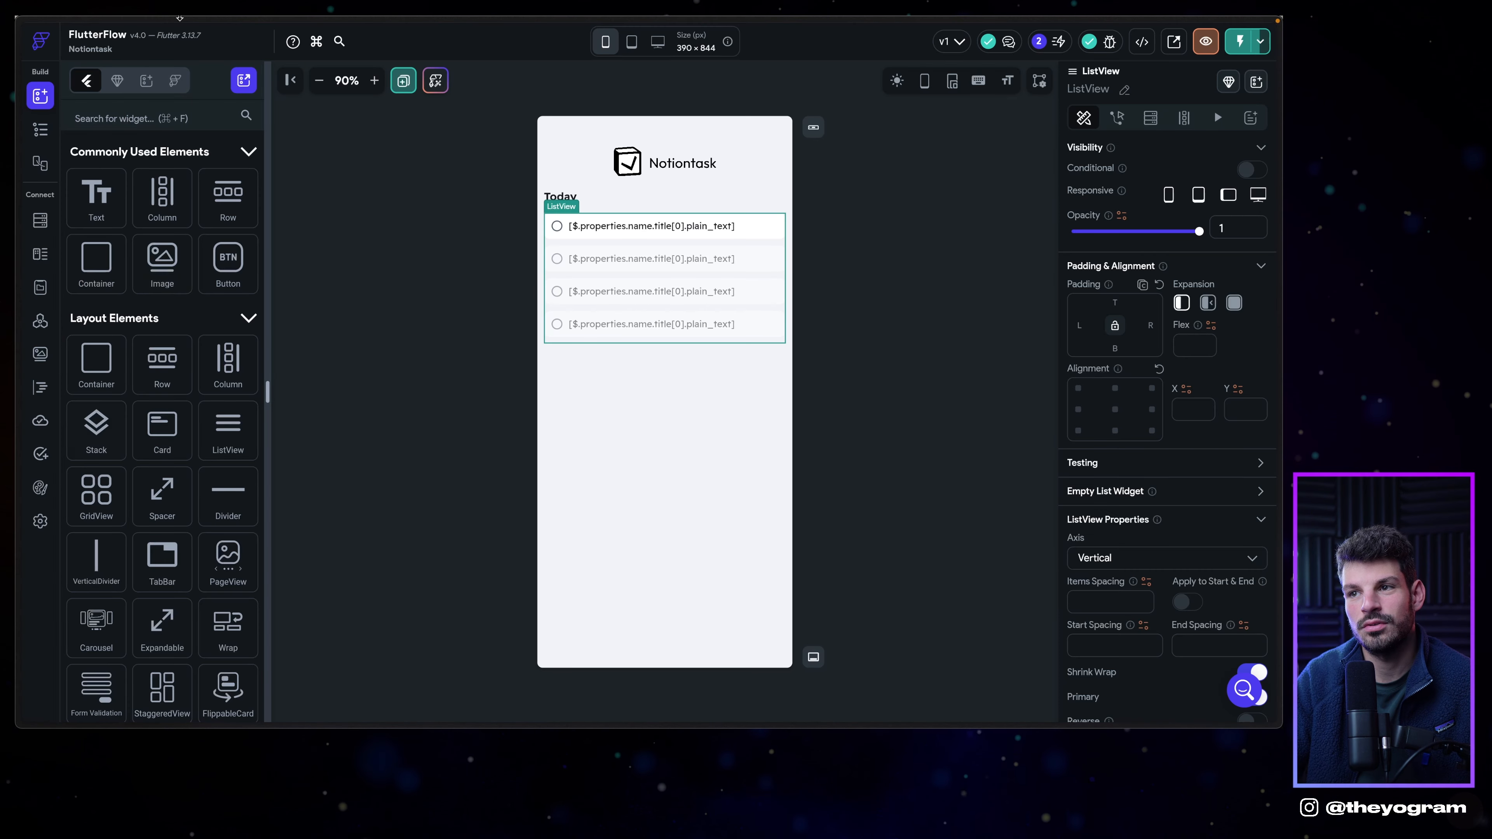
left_click(40, 321)
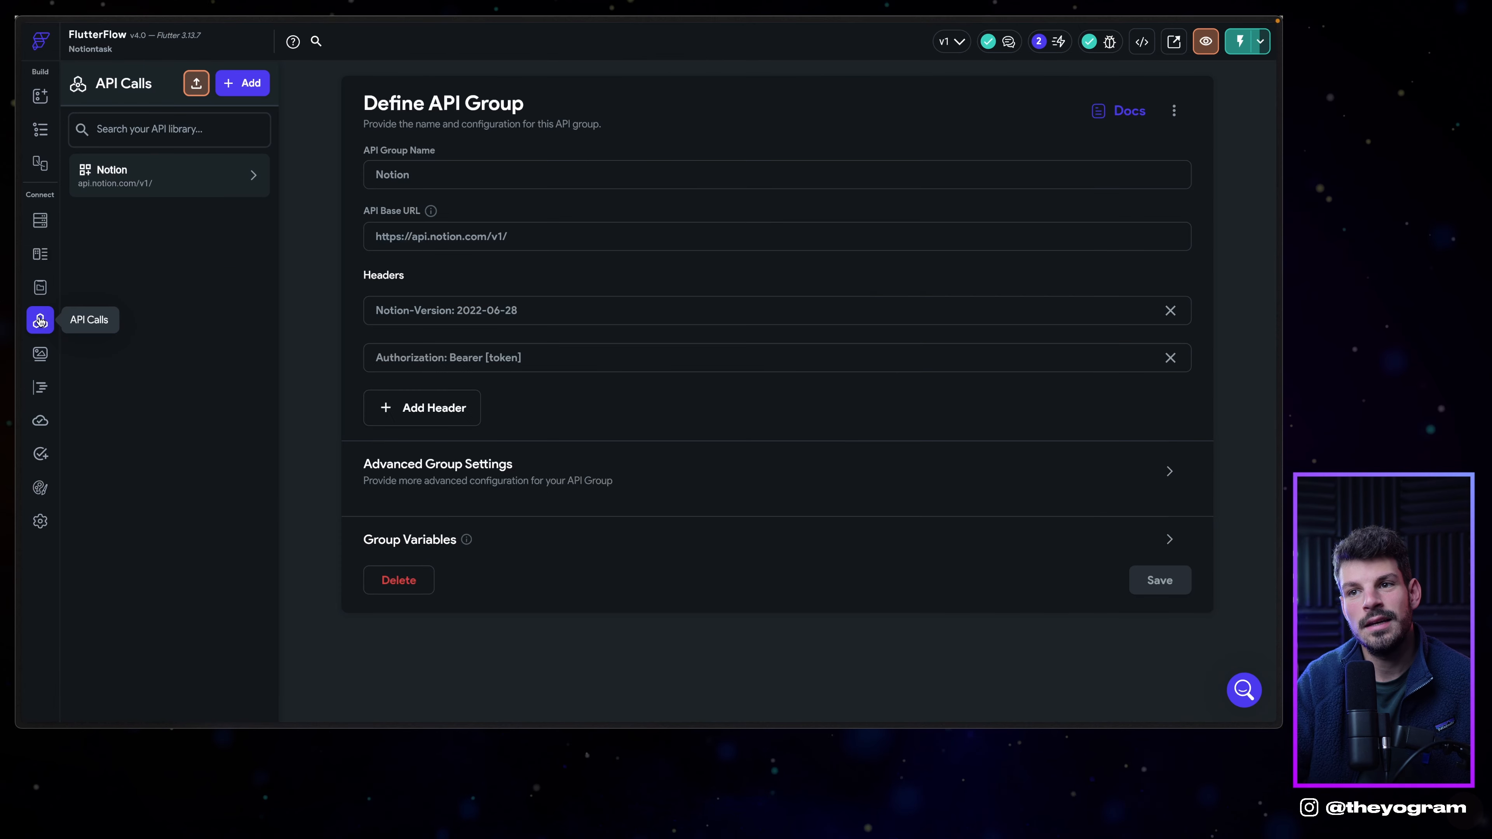
left_click(145, 196)
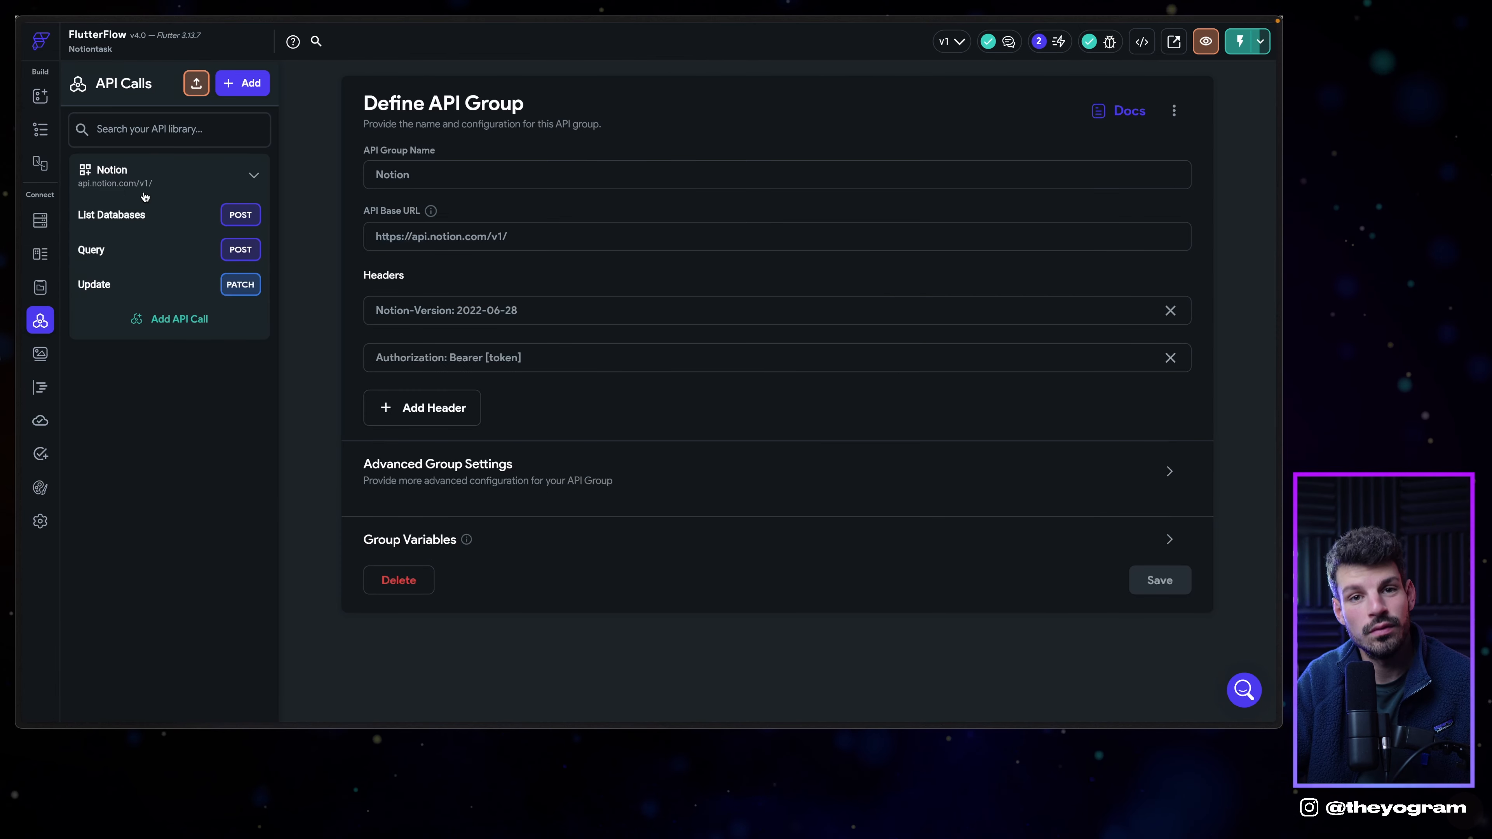
left_click(93, 285)
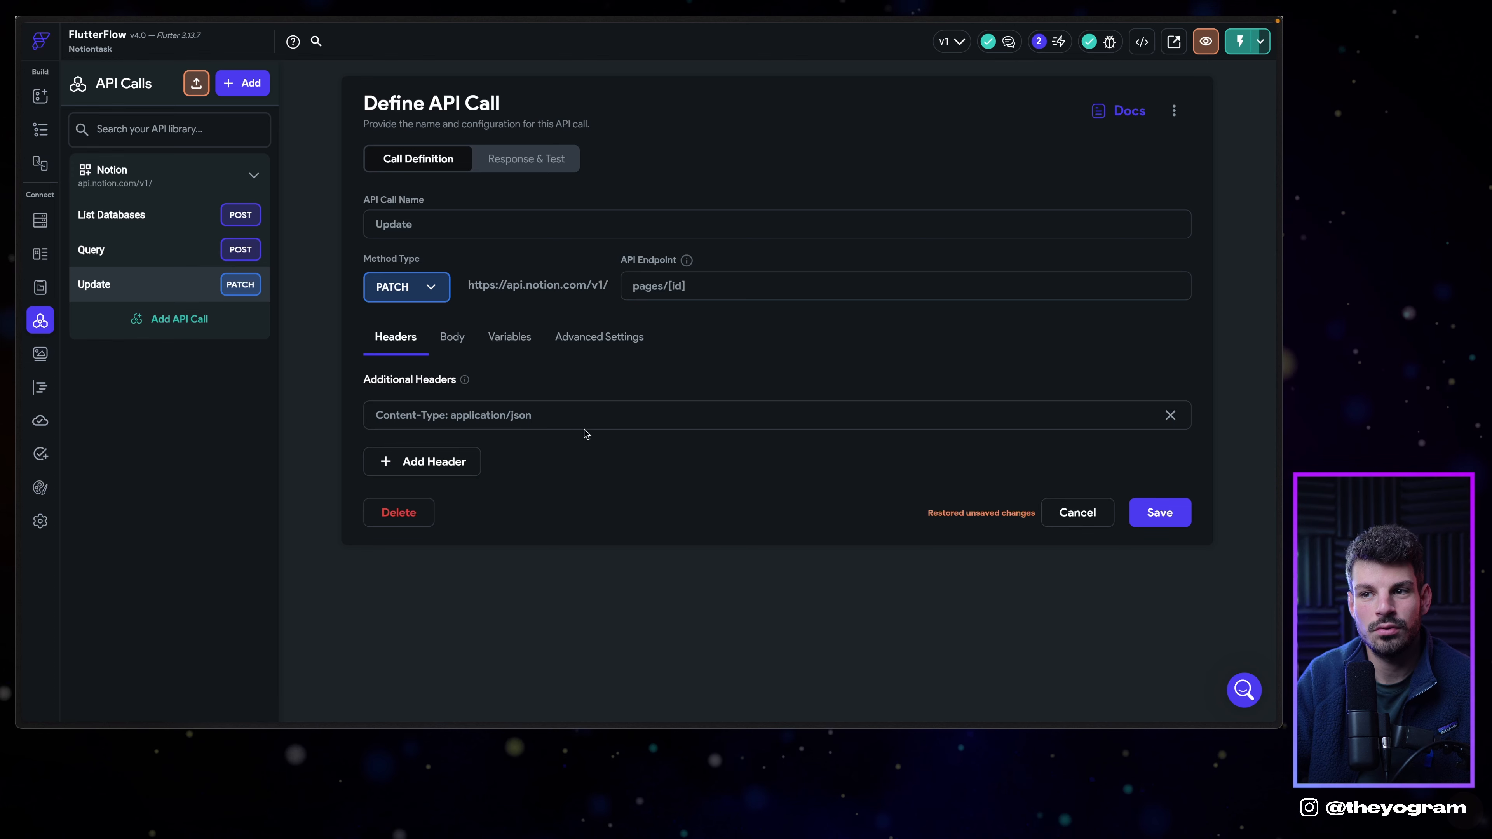
Check the Update call's variables and JSON body, and save the call.
left_click(486, 352)
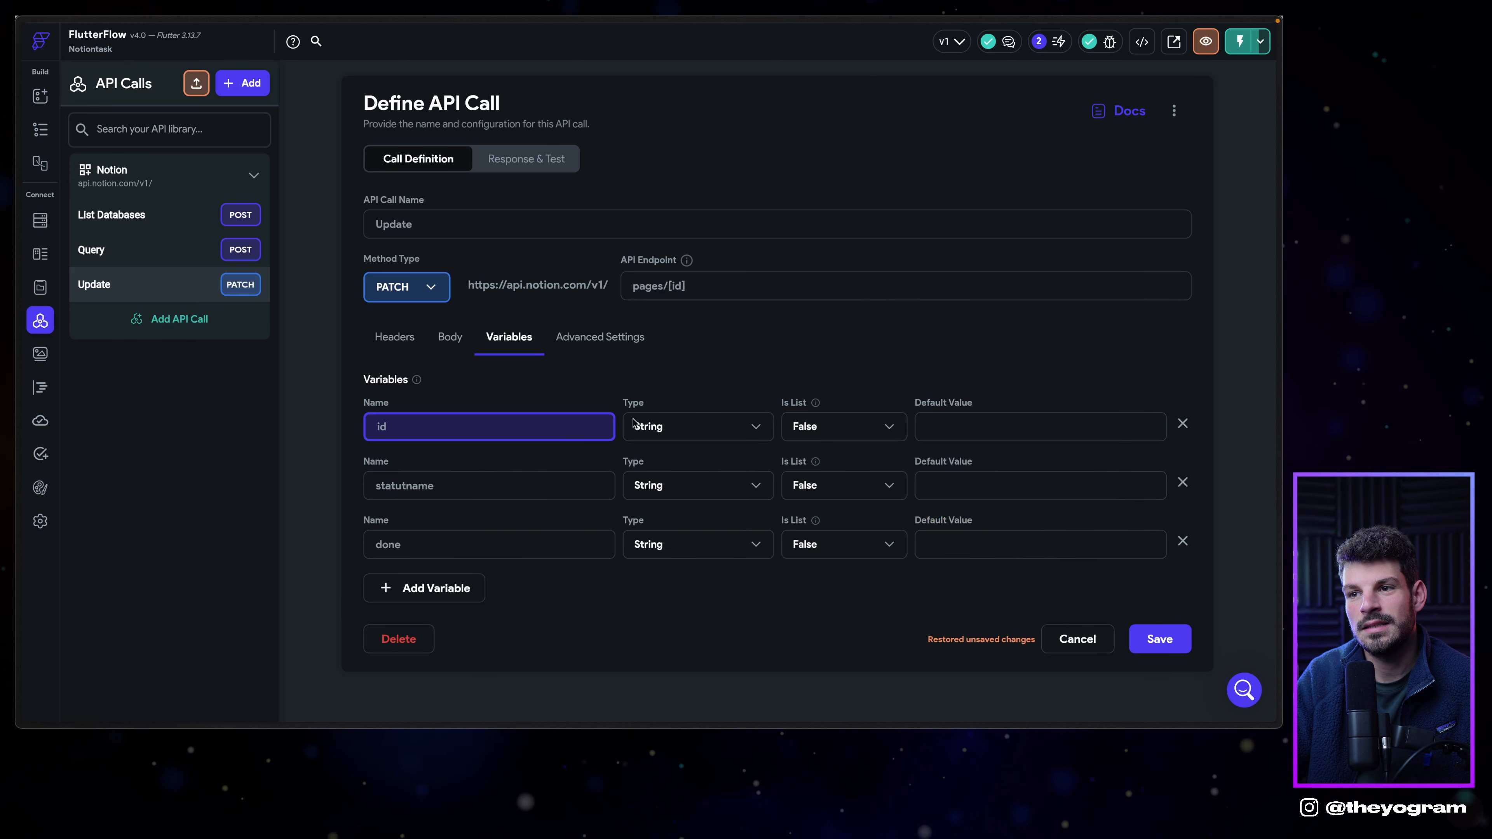
left_click(731, 323)
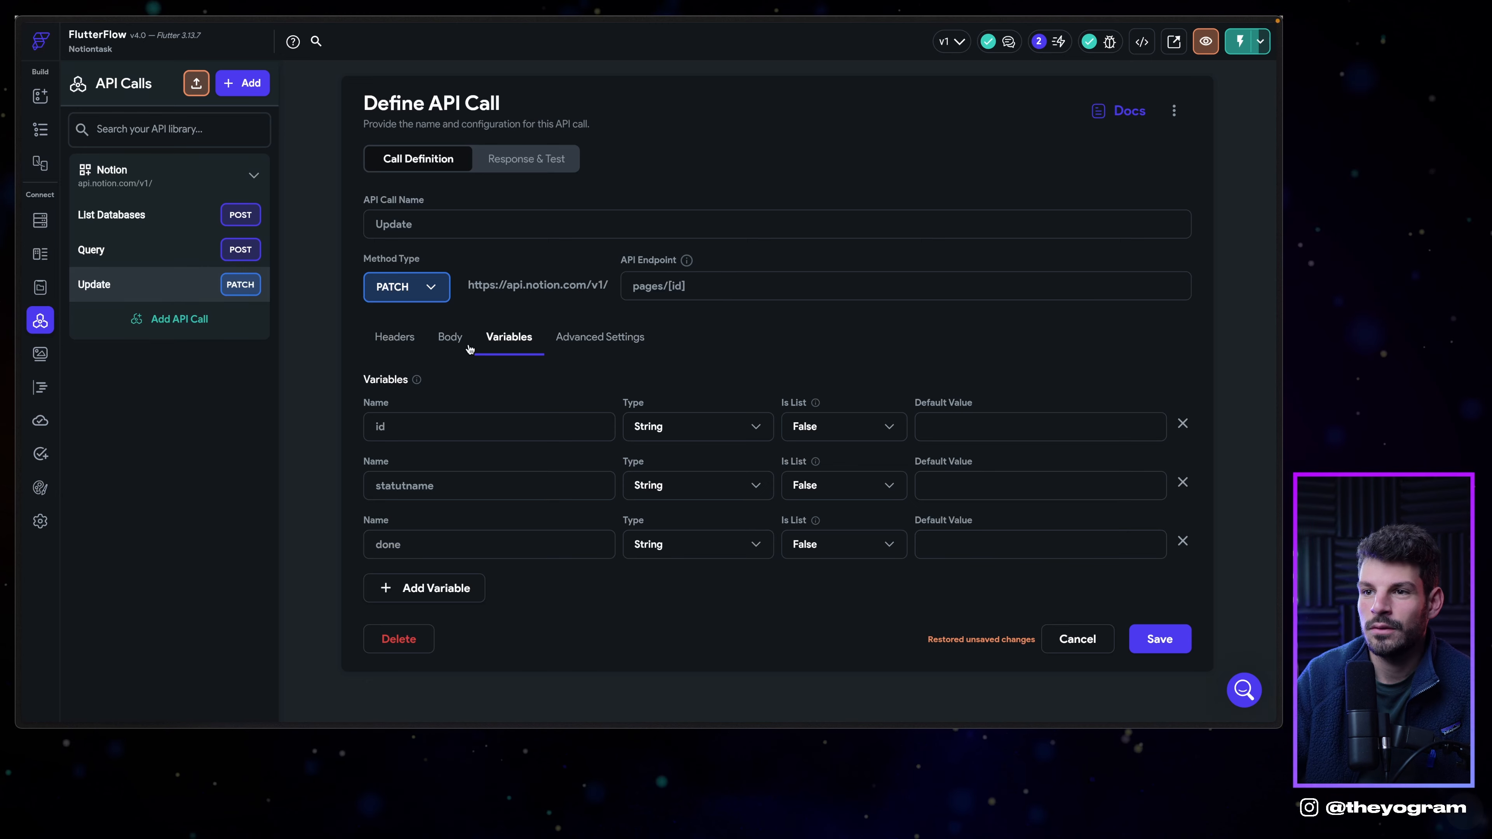
left_click(460, 341)
scroll(420, 485, "down", 2)
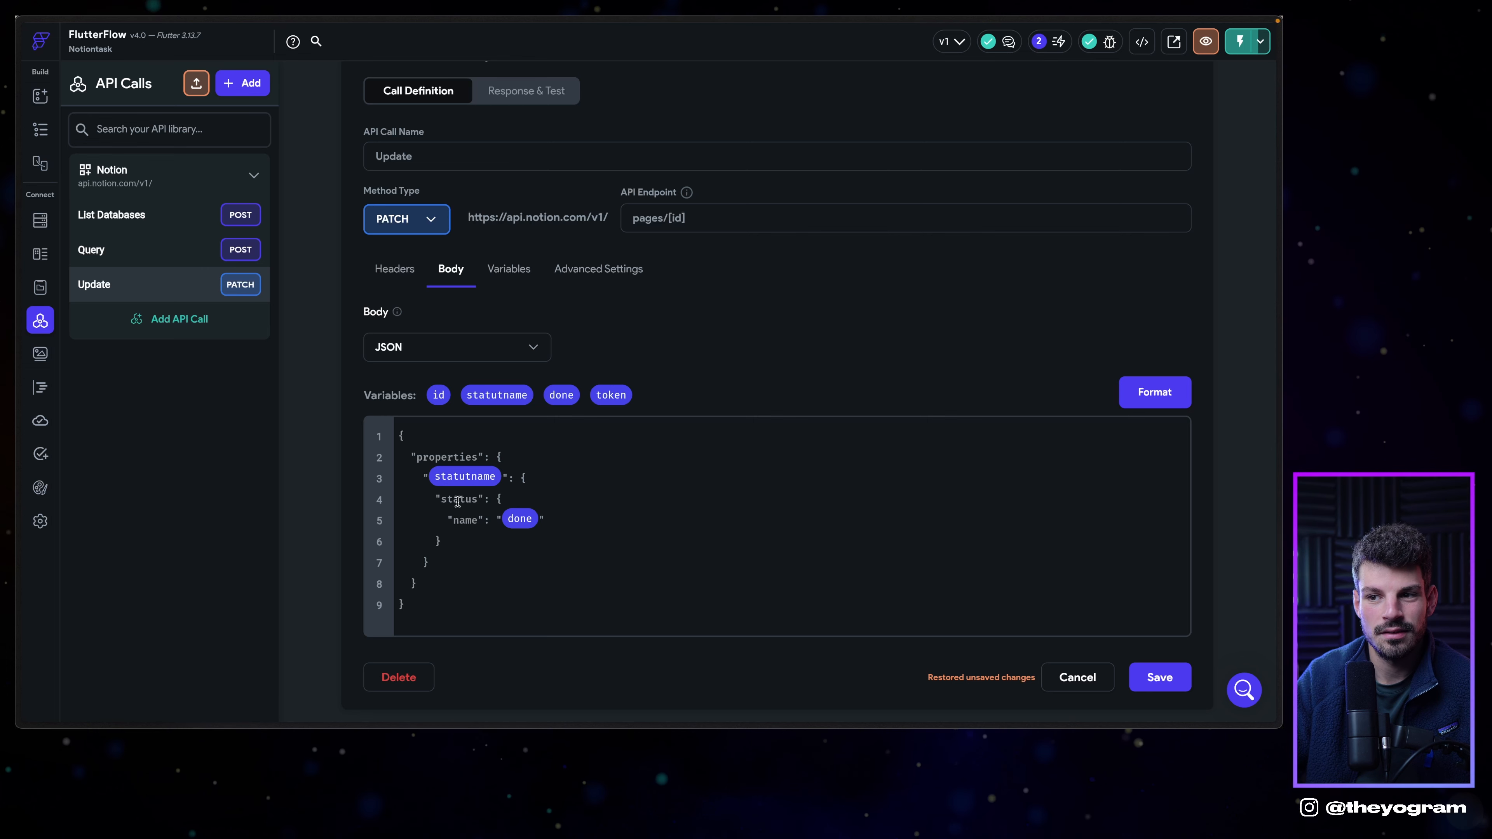
left_click(449, 501)
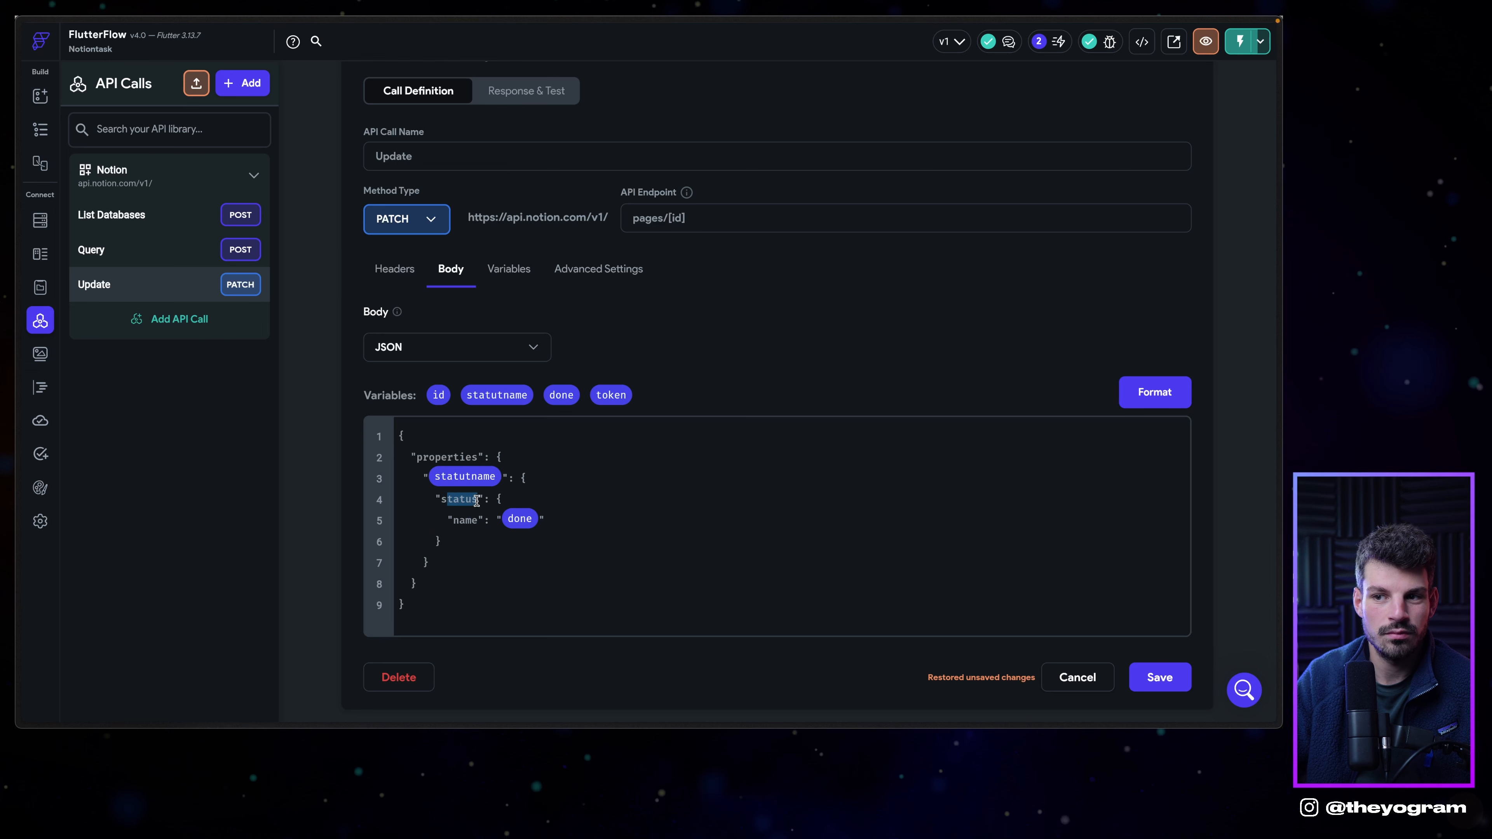
left_click(459, 521)
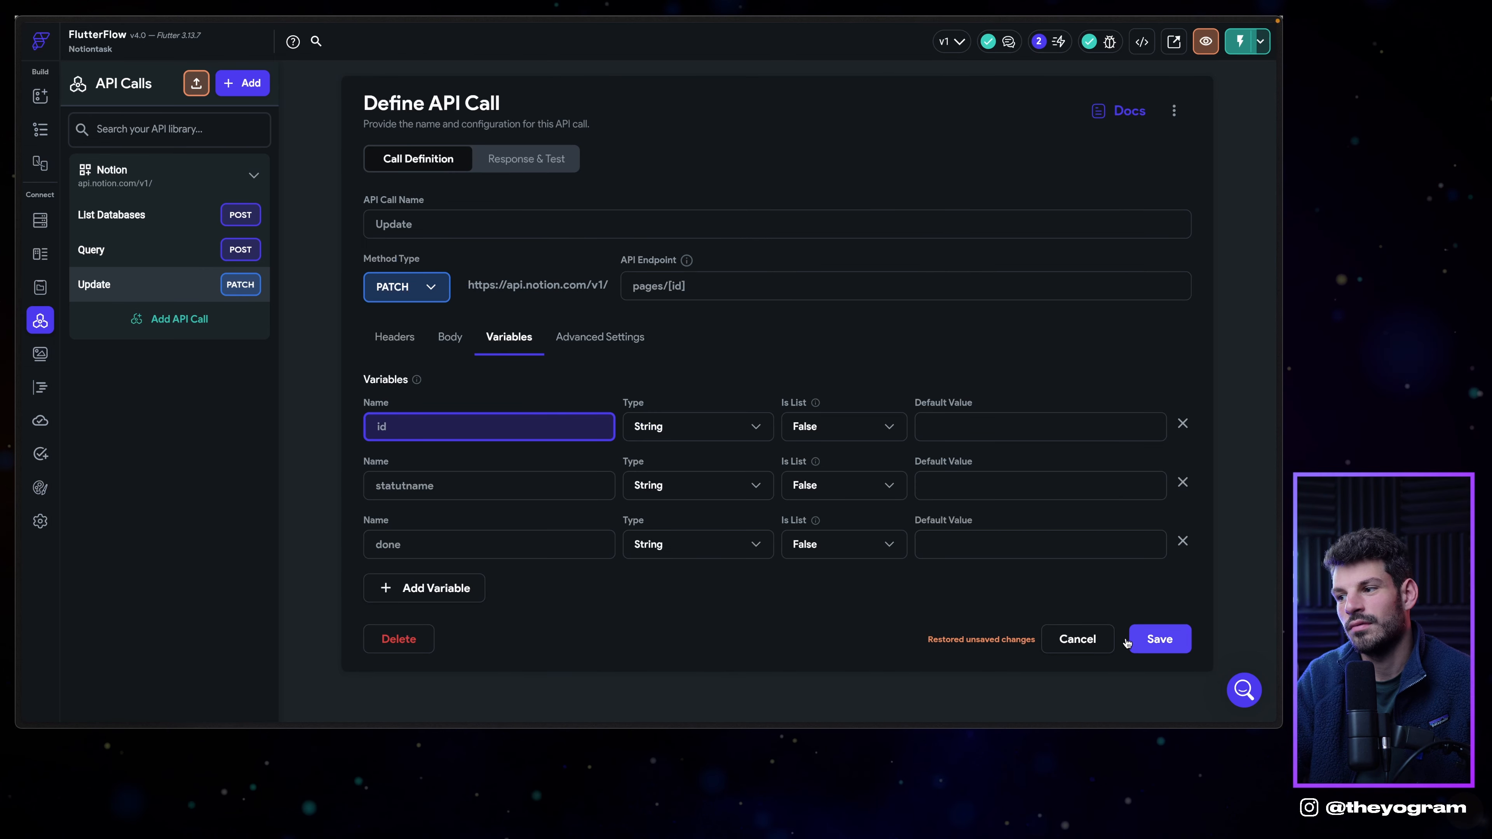
left_click(1160, 639)
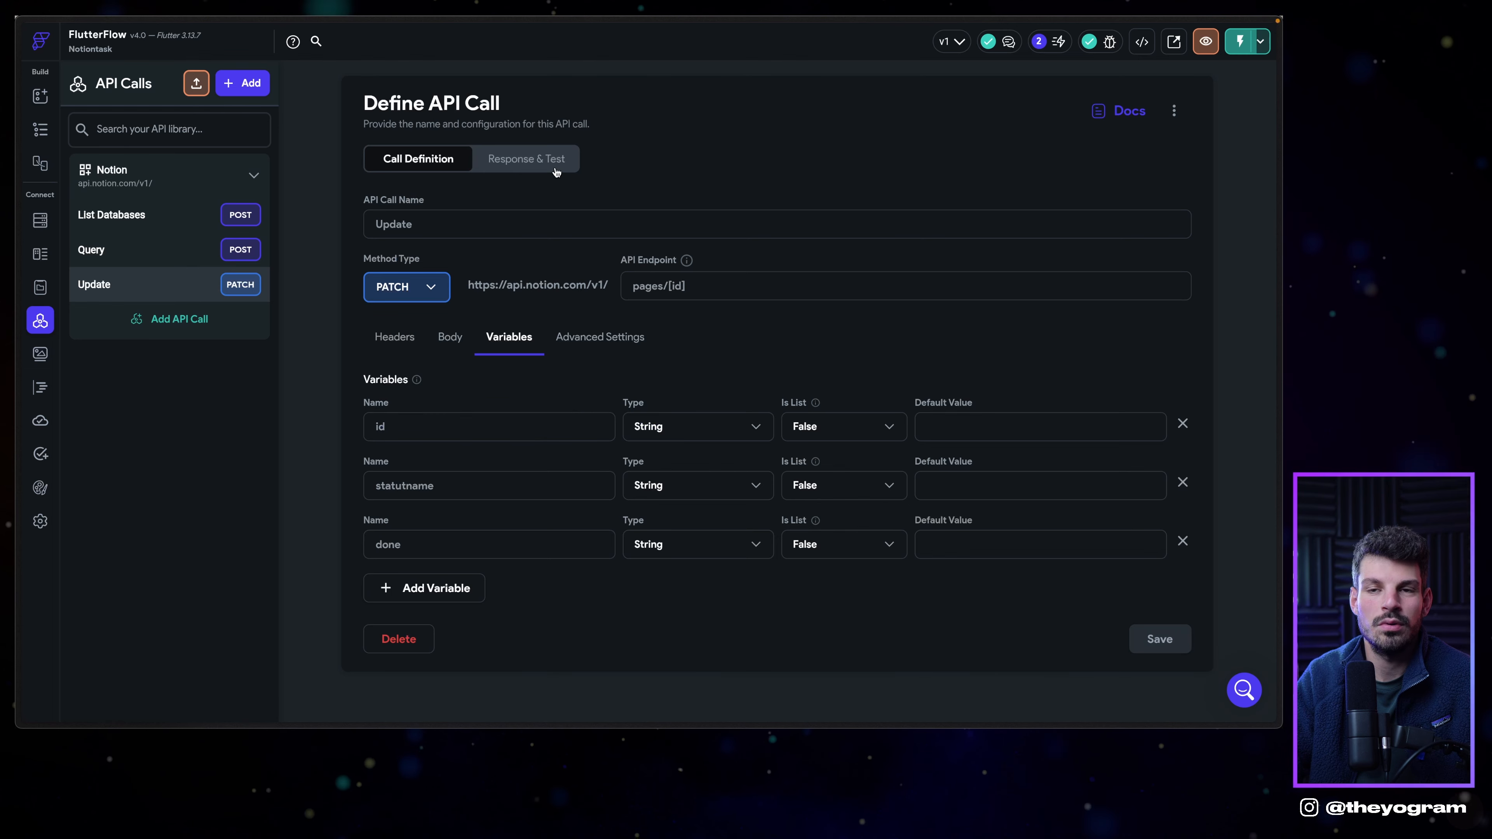
Open the action flow of the first task's circle icon on the HP page.
left_click(40, 129)
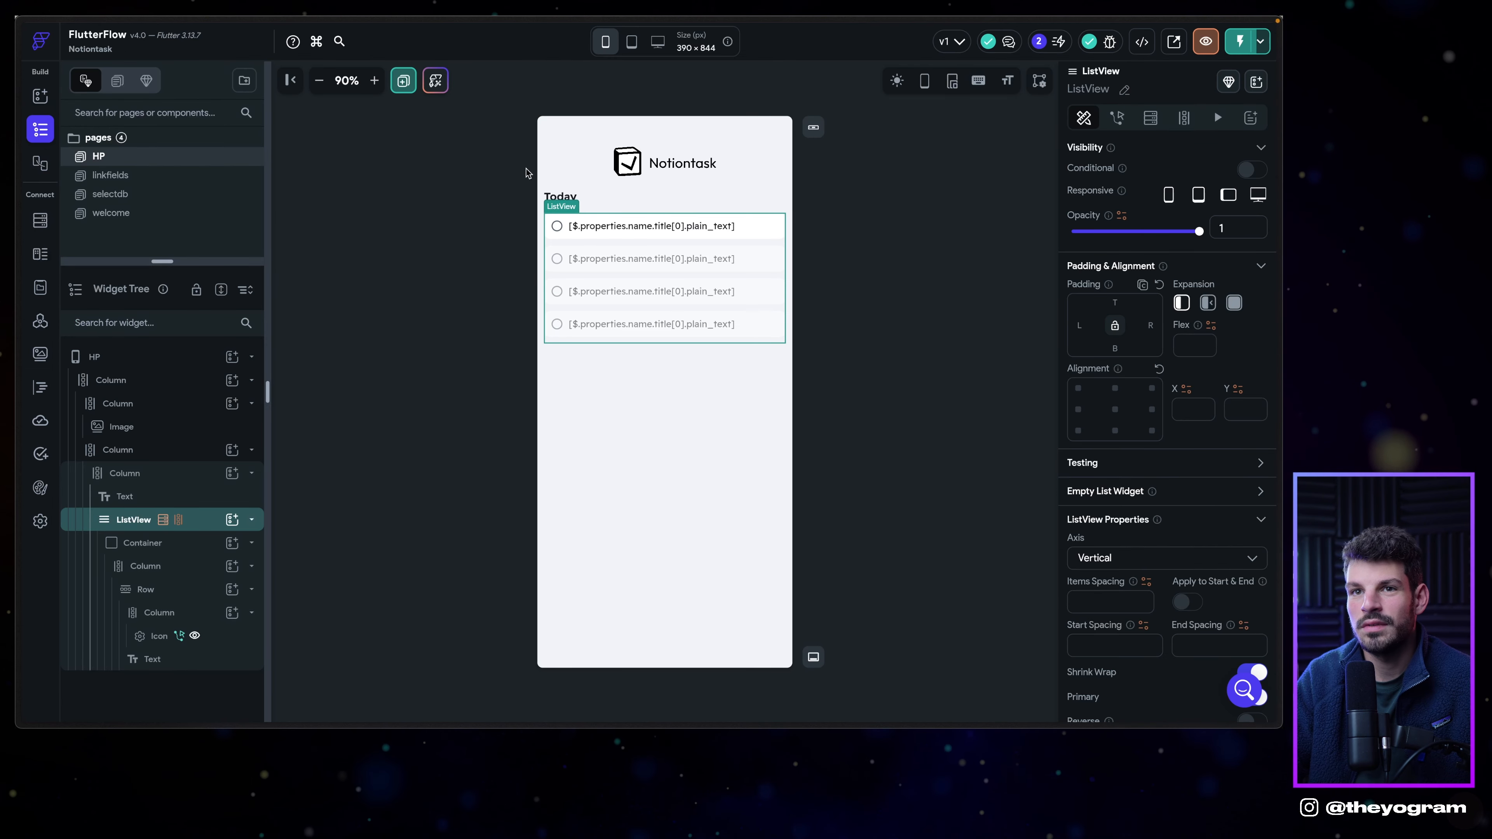
left_click(558, 228)
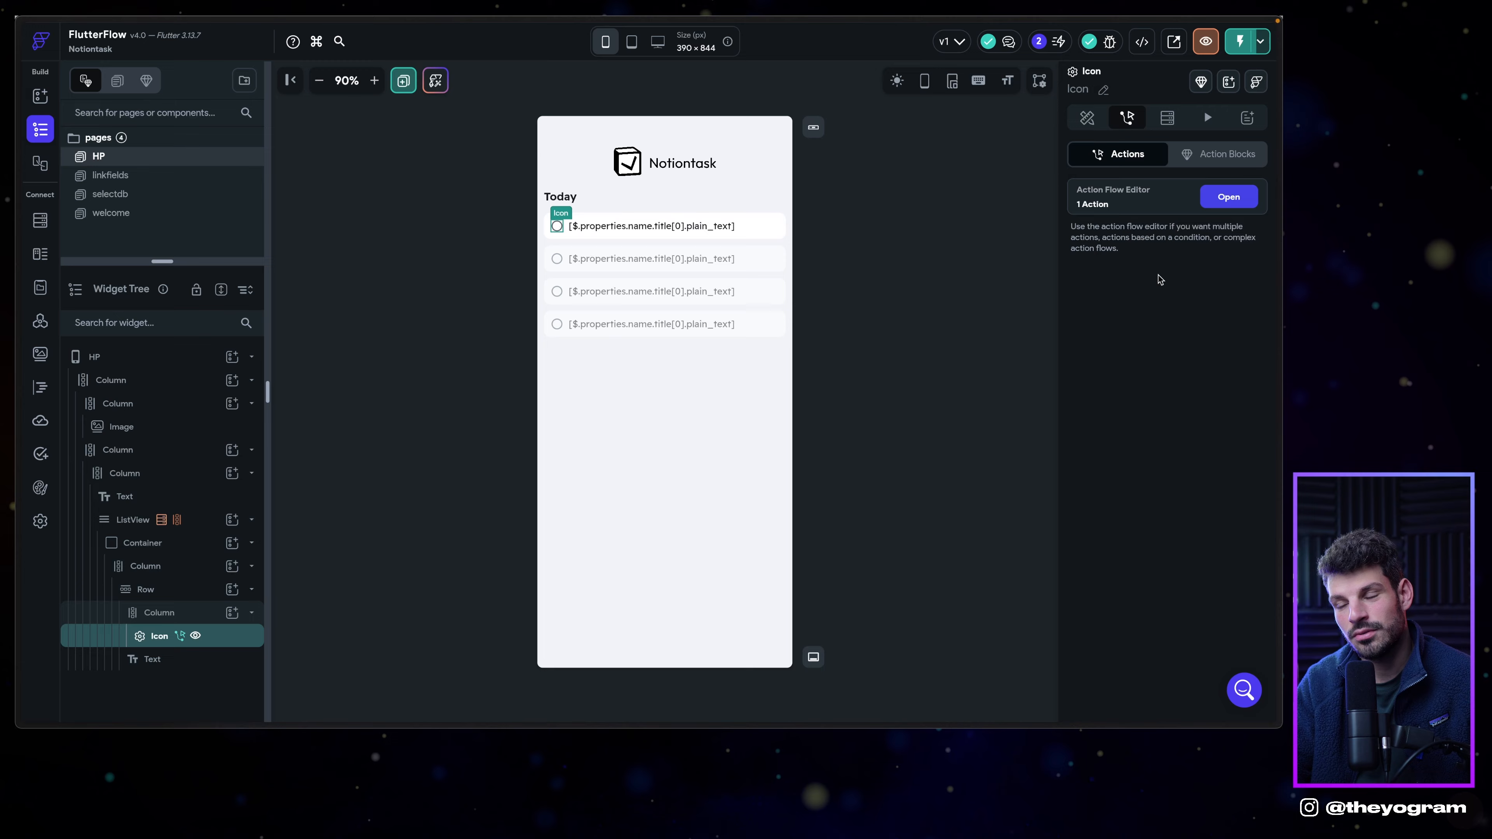
left_click(1229, 196)
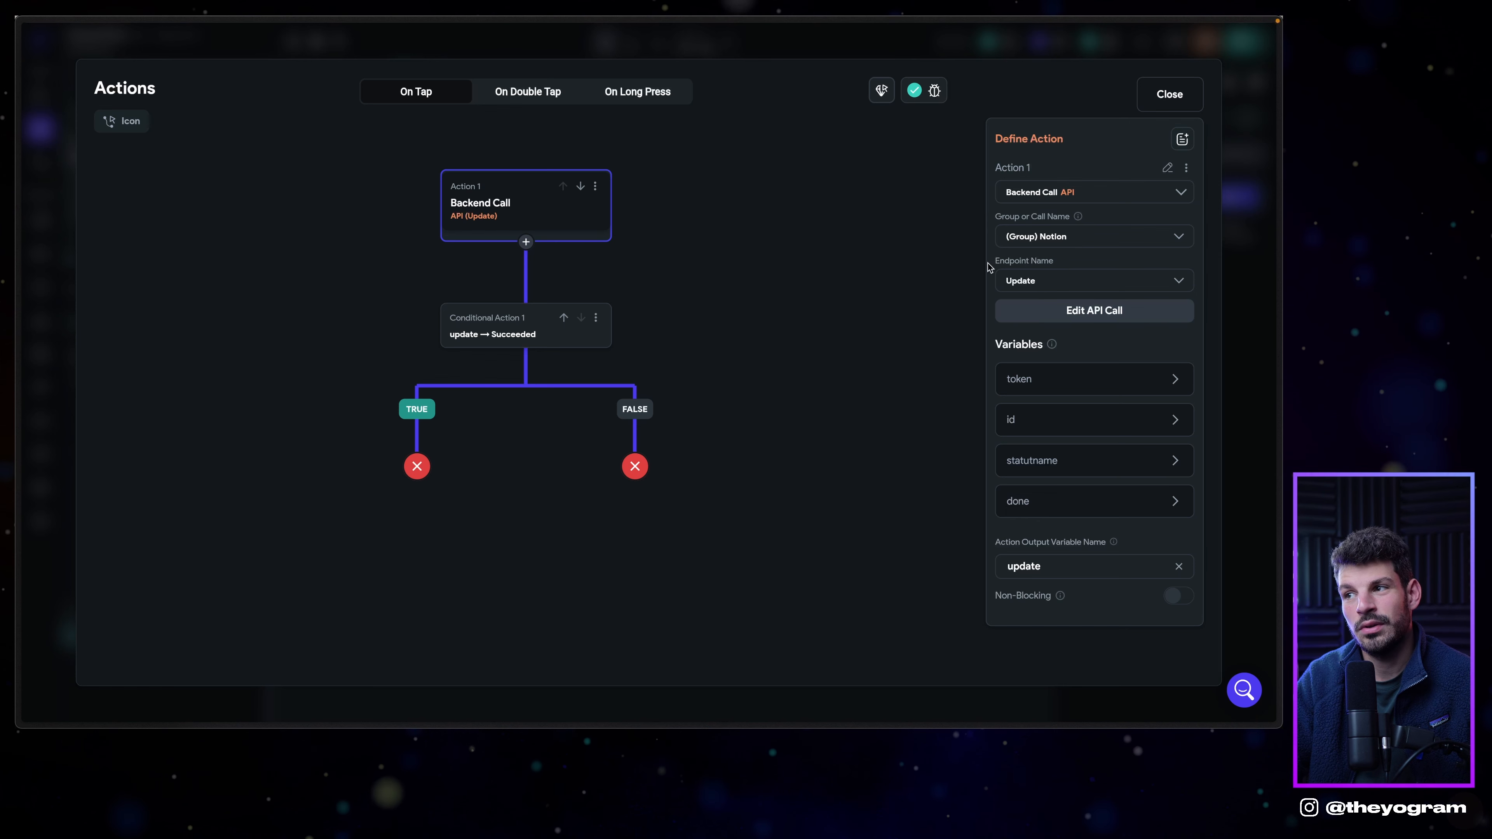
Expand the token, id, statutname and done variables of the Update backend call to review their values.
left_click(1051, 378)
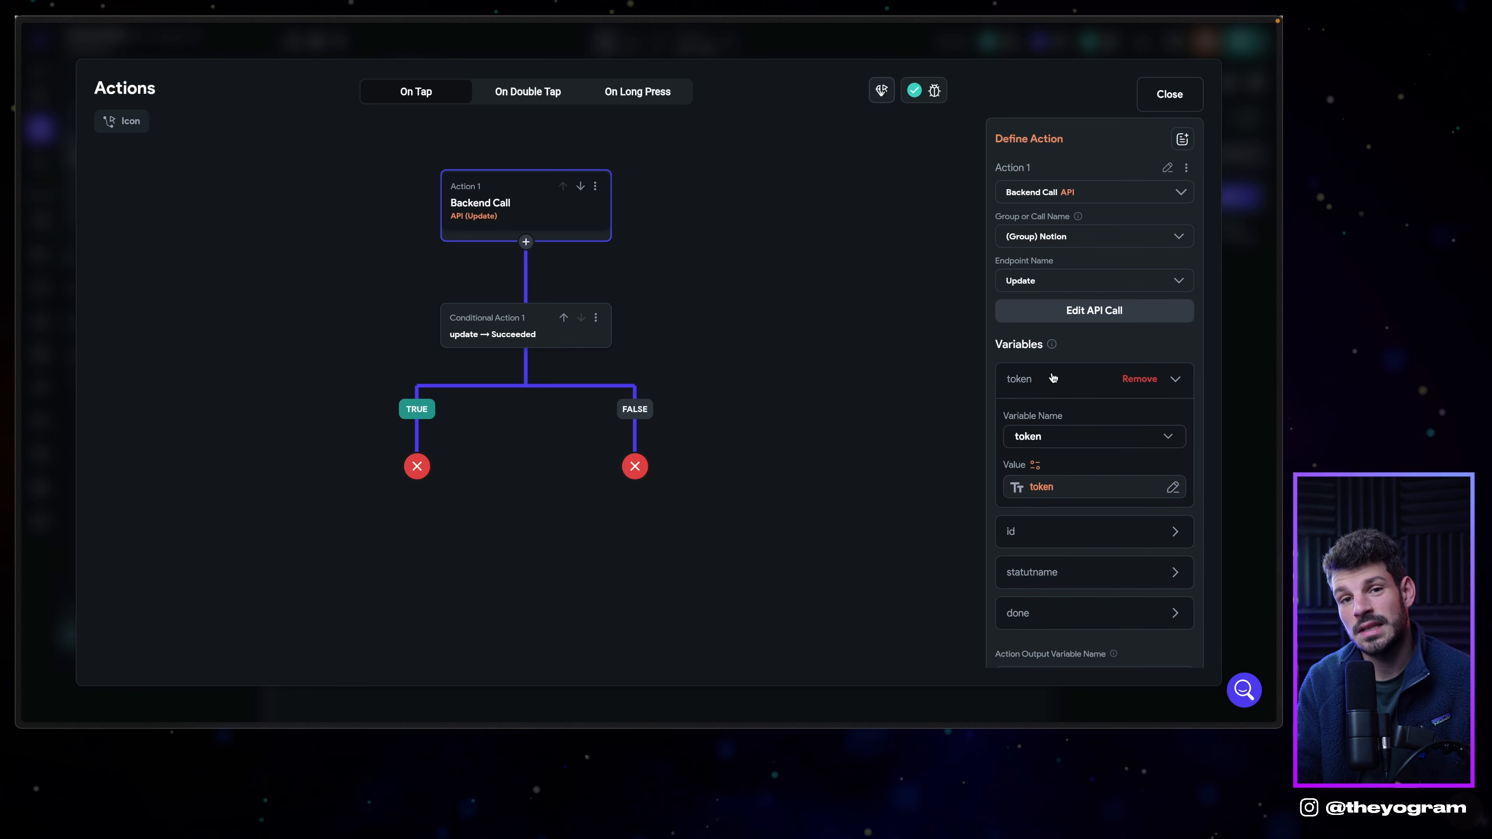
left_click(1058, 531)
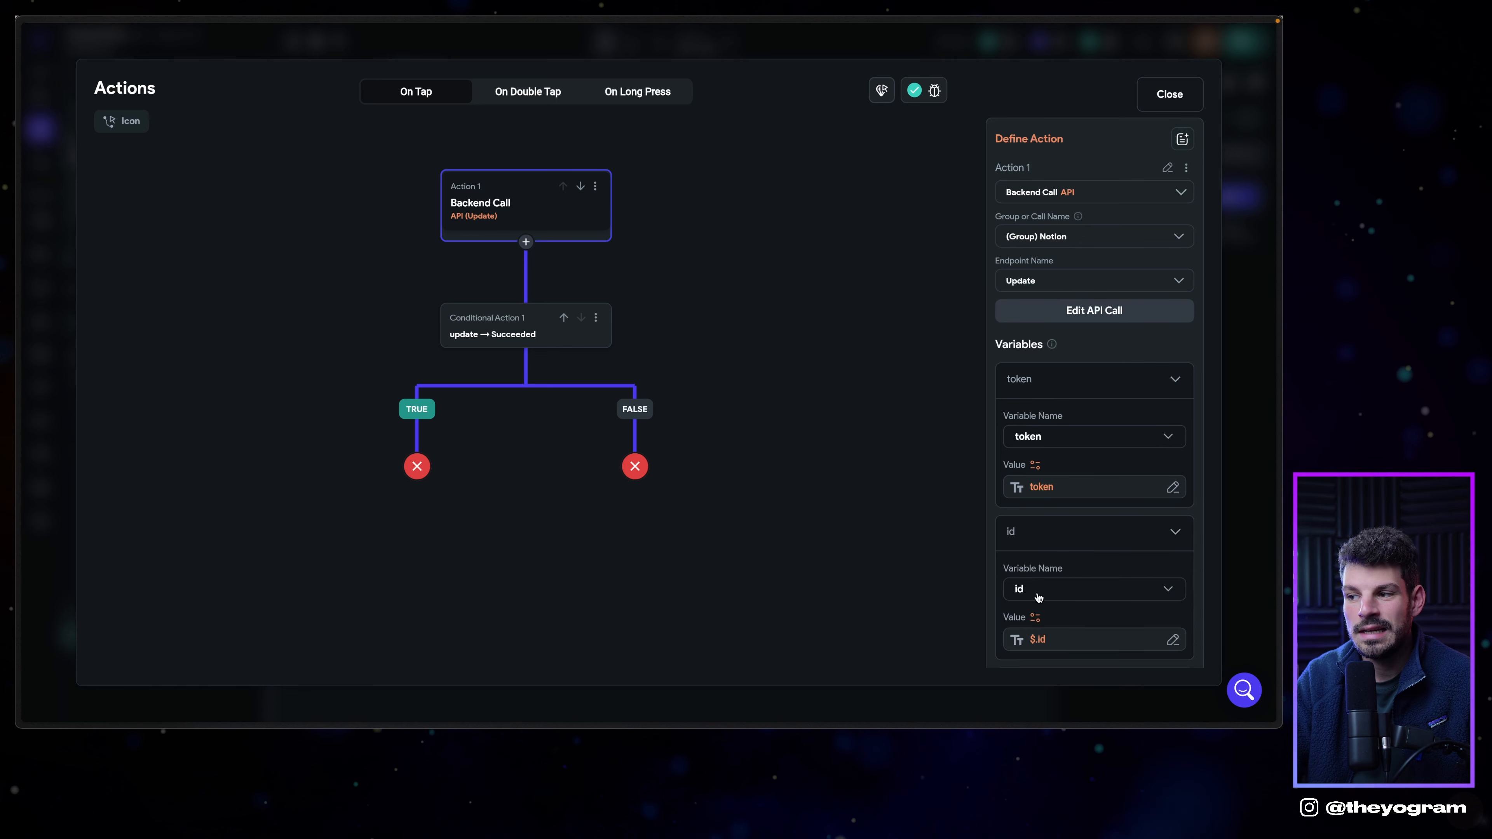
scroll(1061, 551, "down", 2)
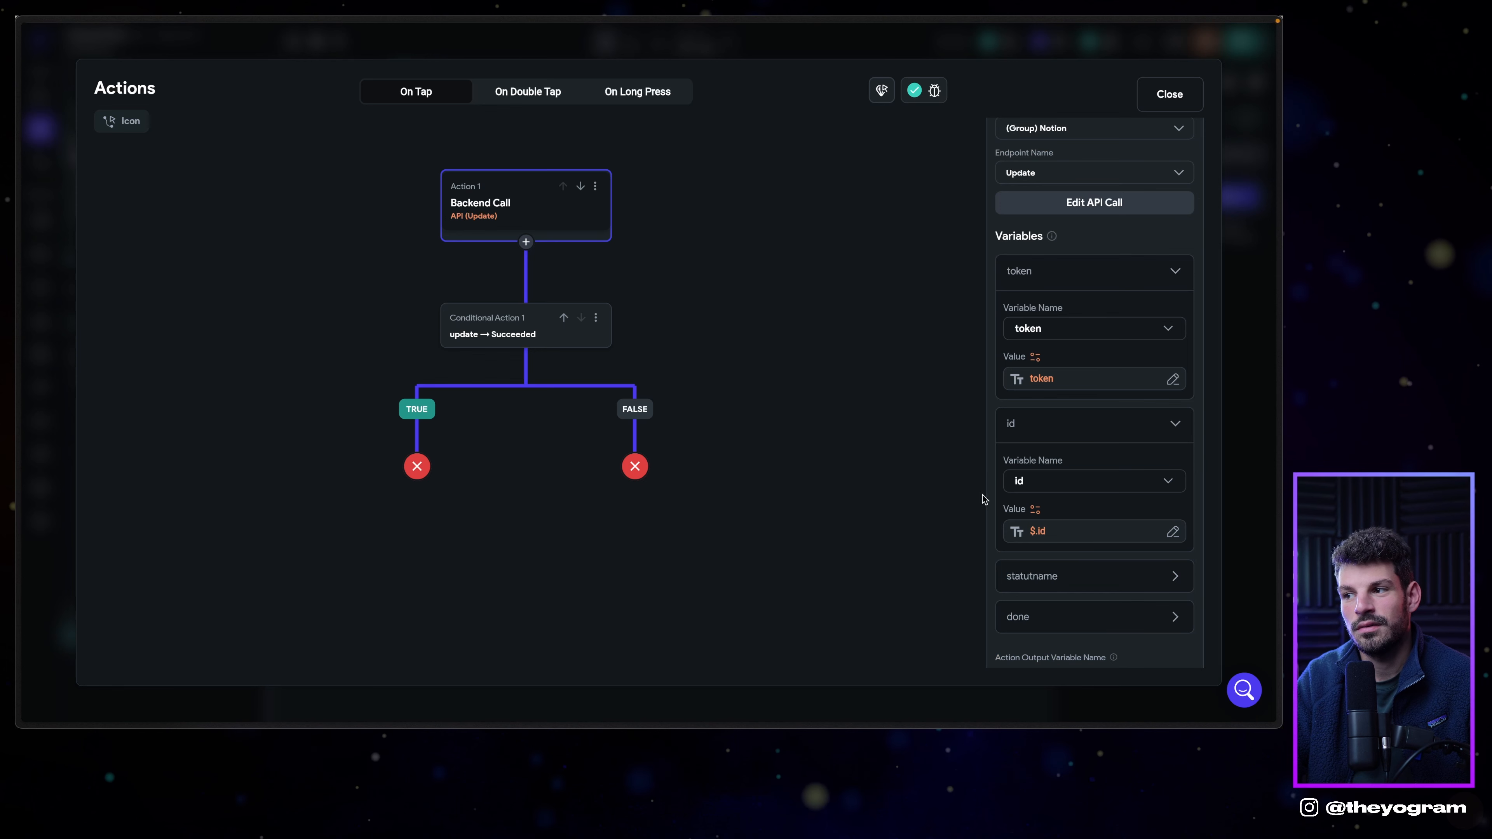
left_click(1063, 576)
scroll(1069, 594, "down", 2)
left_click(1107, 591)
scroll(1104, 529, "down", 2)
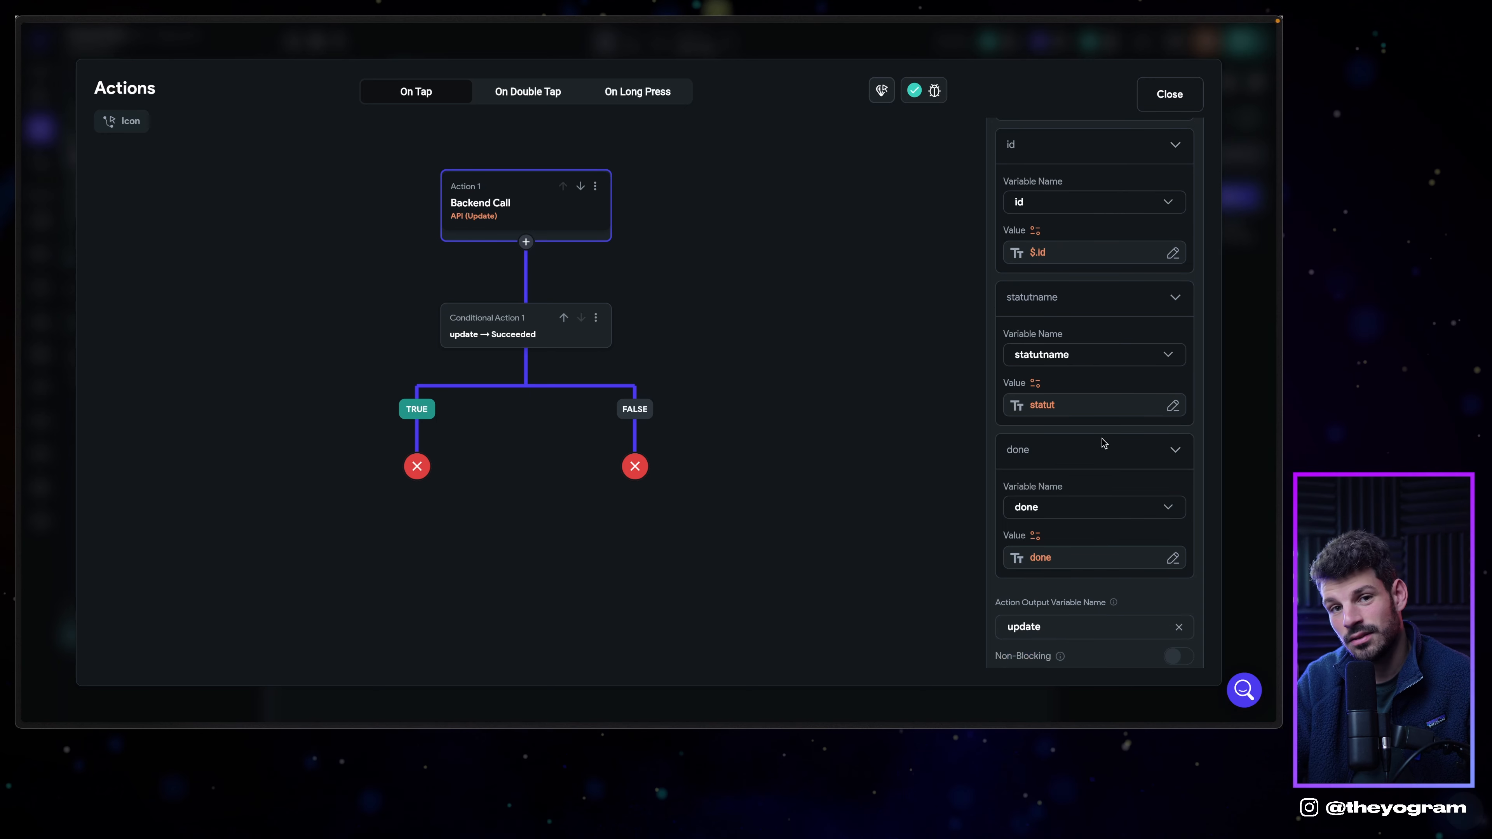
Inspect the sources behind the done, statutname and id values passed to the Update call.
left_click(1052, 558)
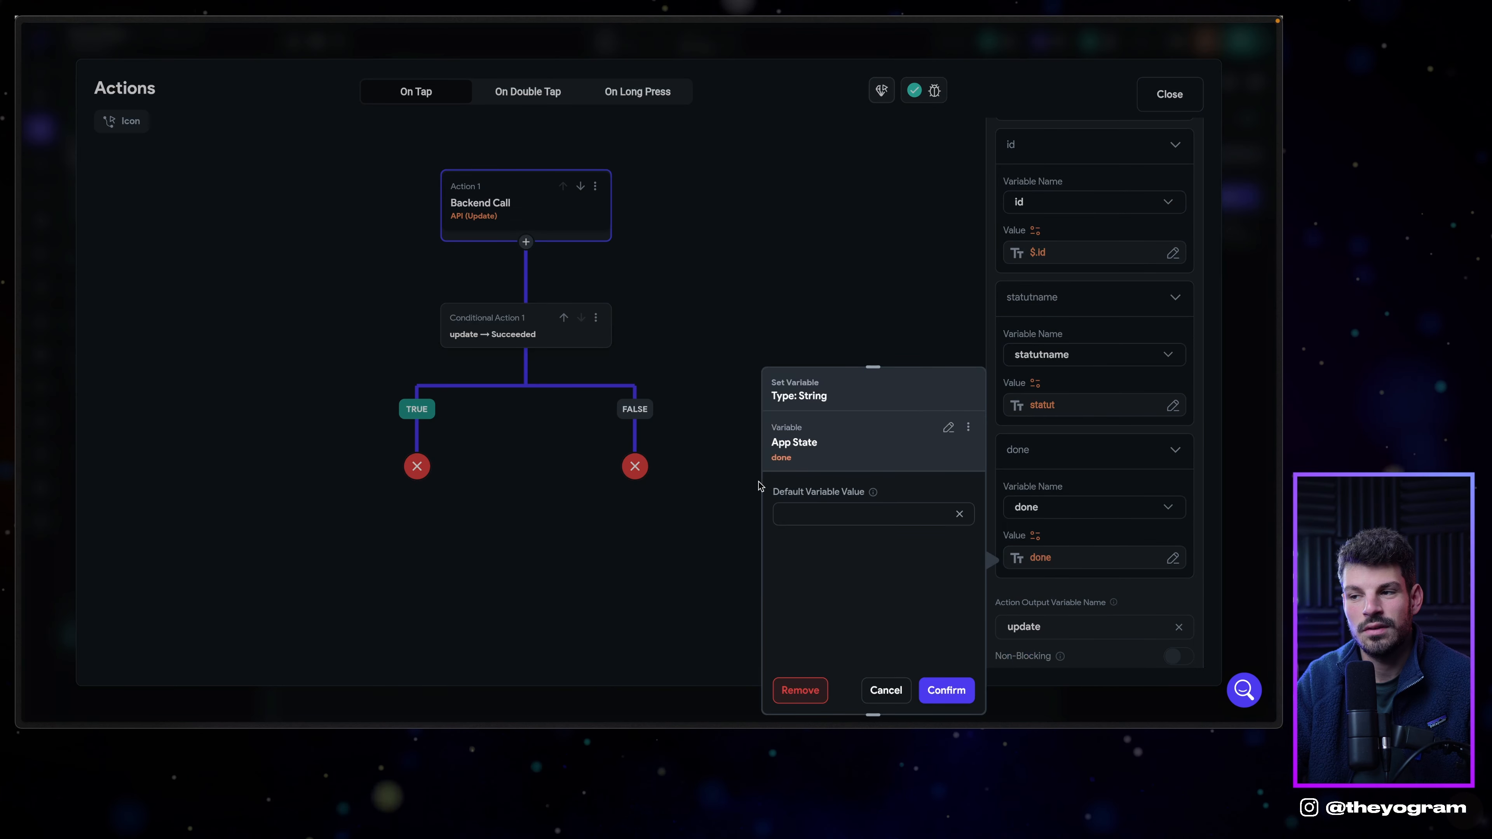
left_click(1049, 405)
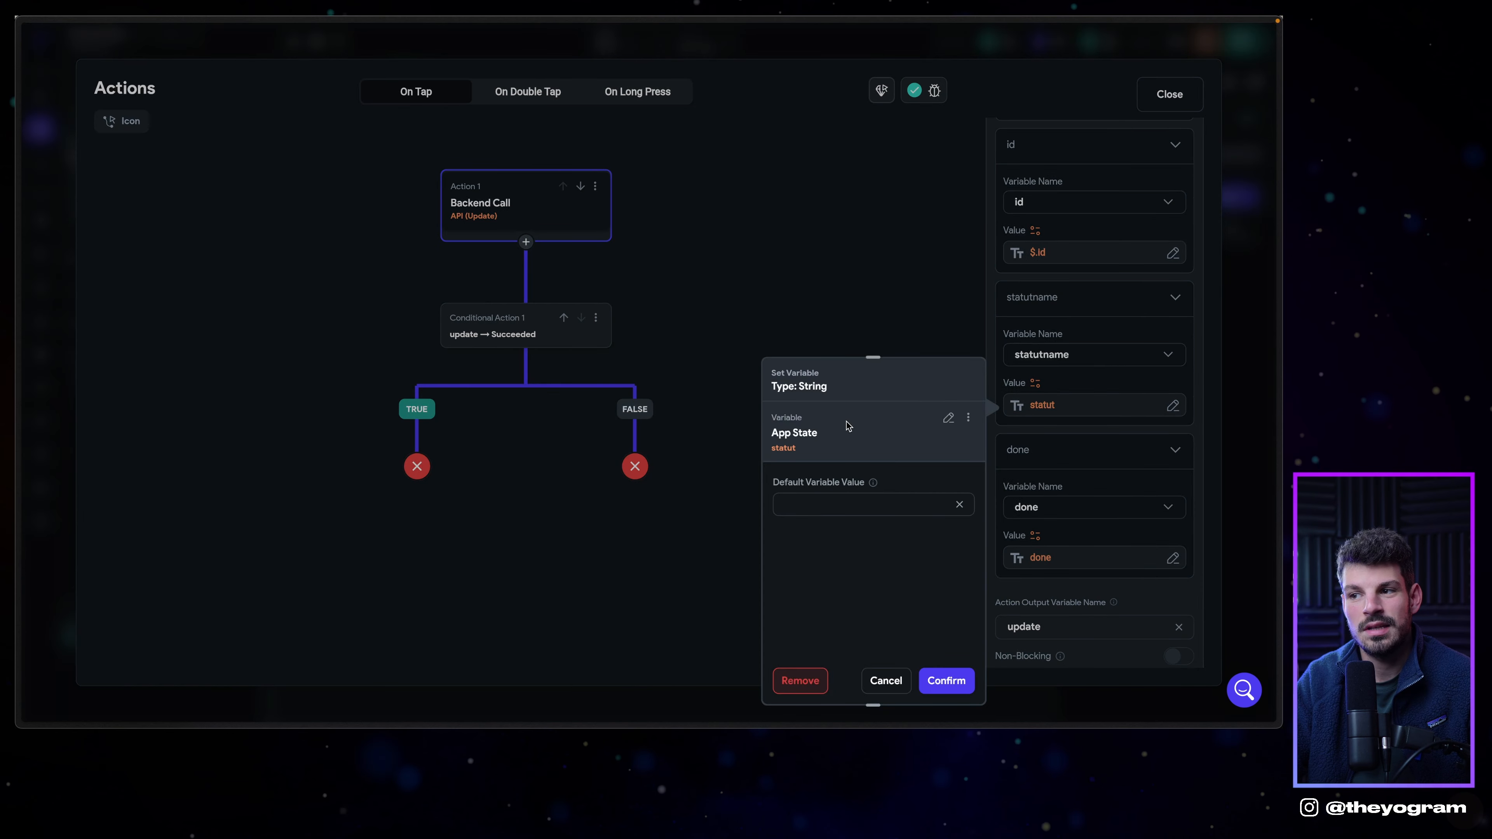
scroll(1161, 287, "up", 1)
left_click(1049, 316)
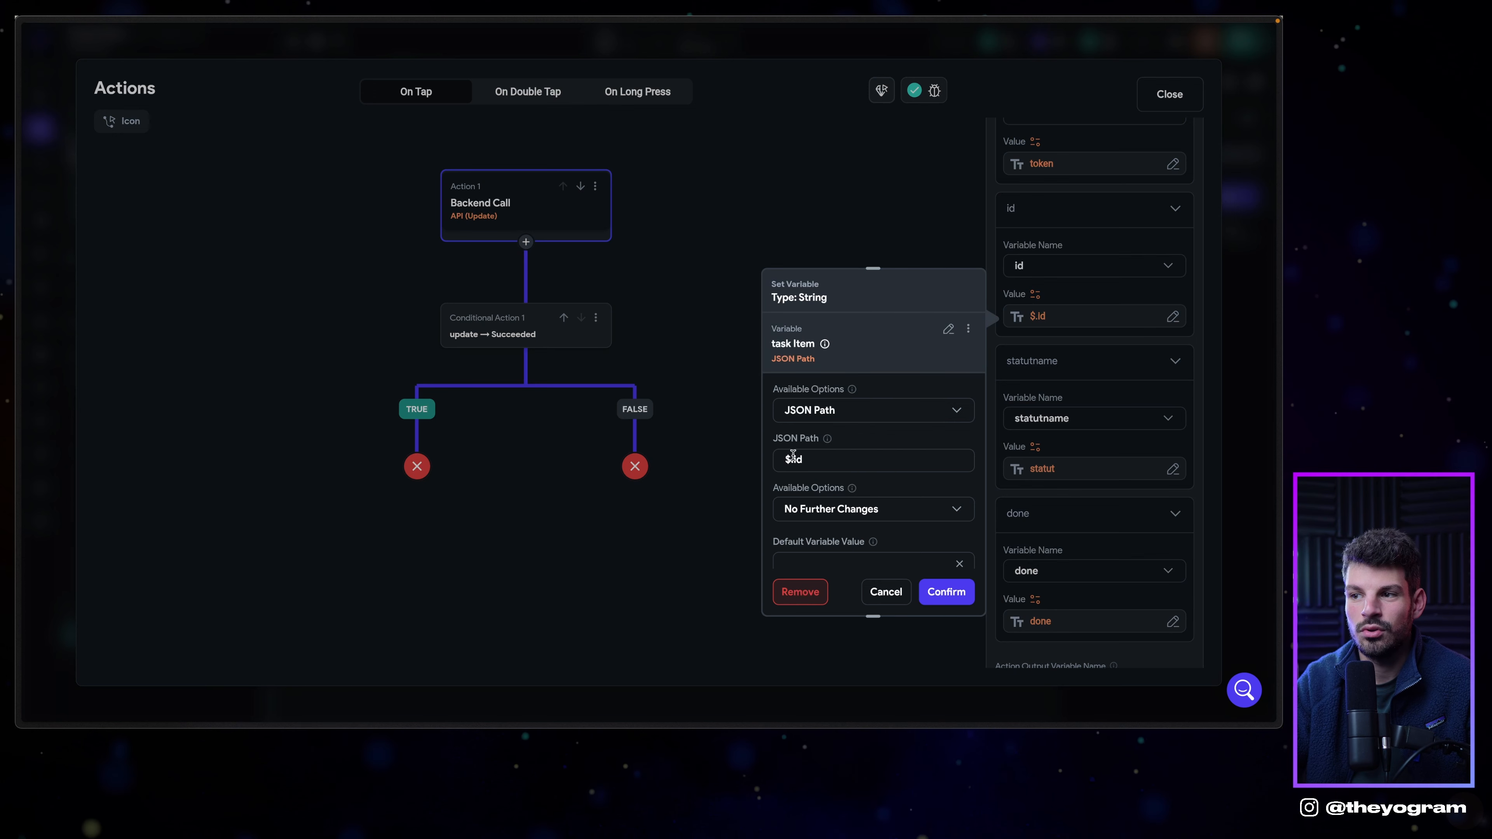
left_click(639, 343)
Remove the terminate action from the TRUE branch of the update success condition.
scroll(739, 334, "up", 3)
scroll(742, 355, "down", 5)
left_click(579, 332)
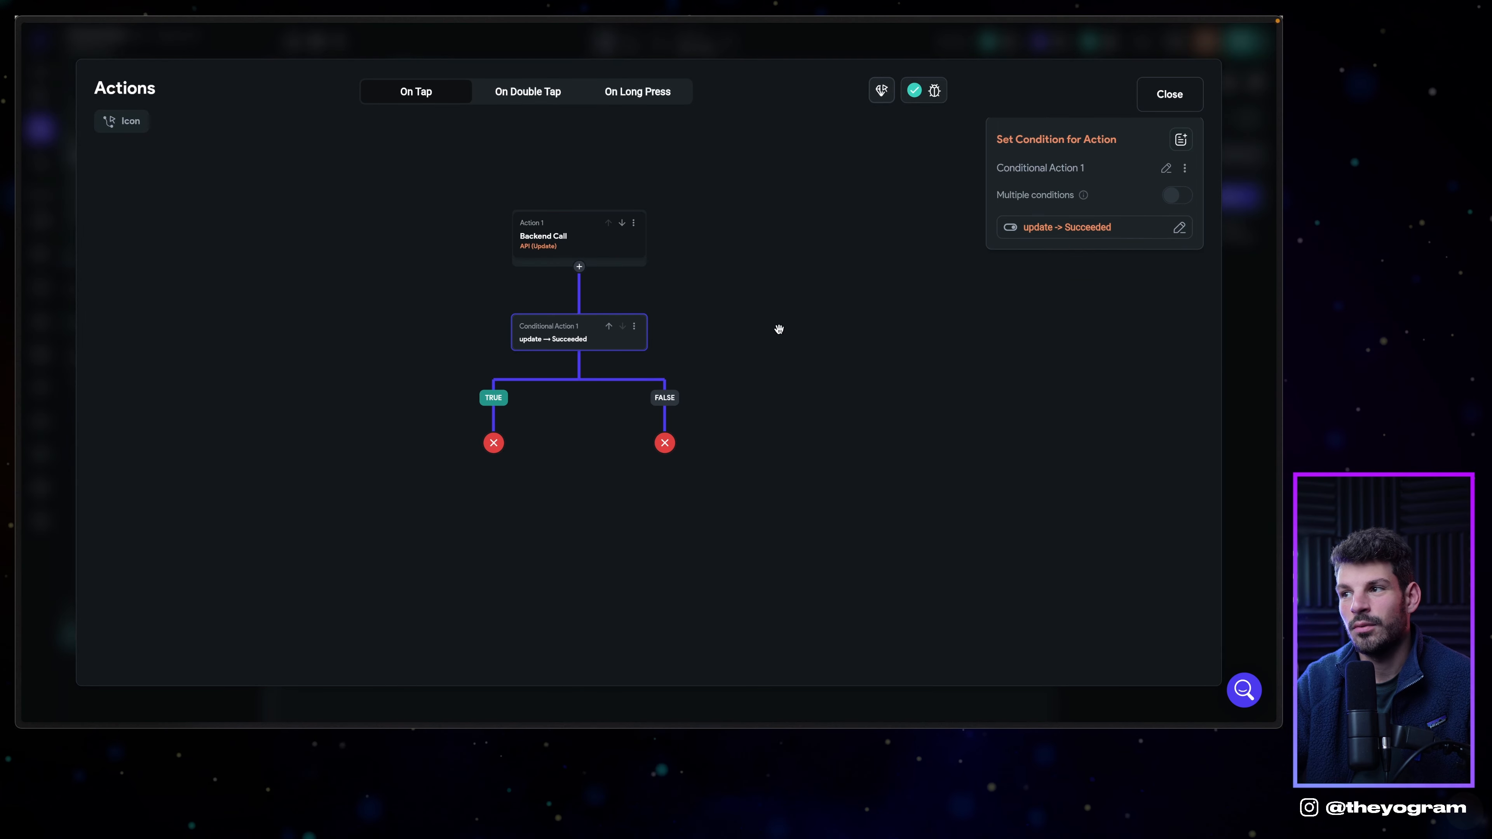
left_click(494, 443)
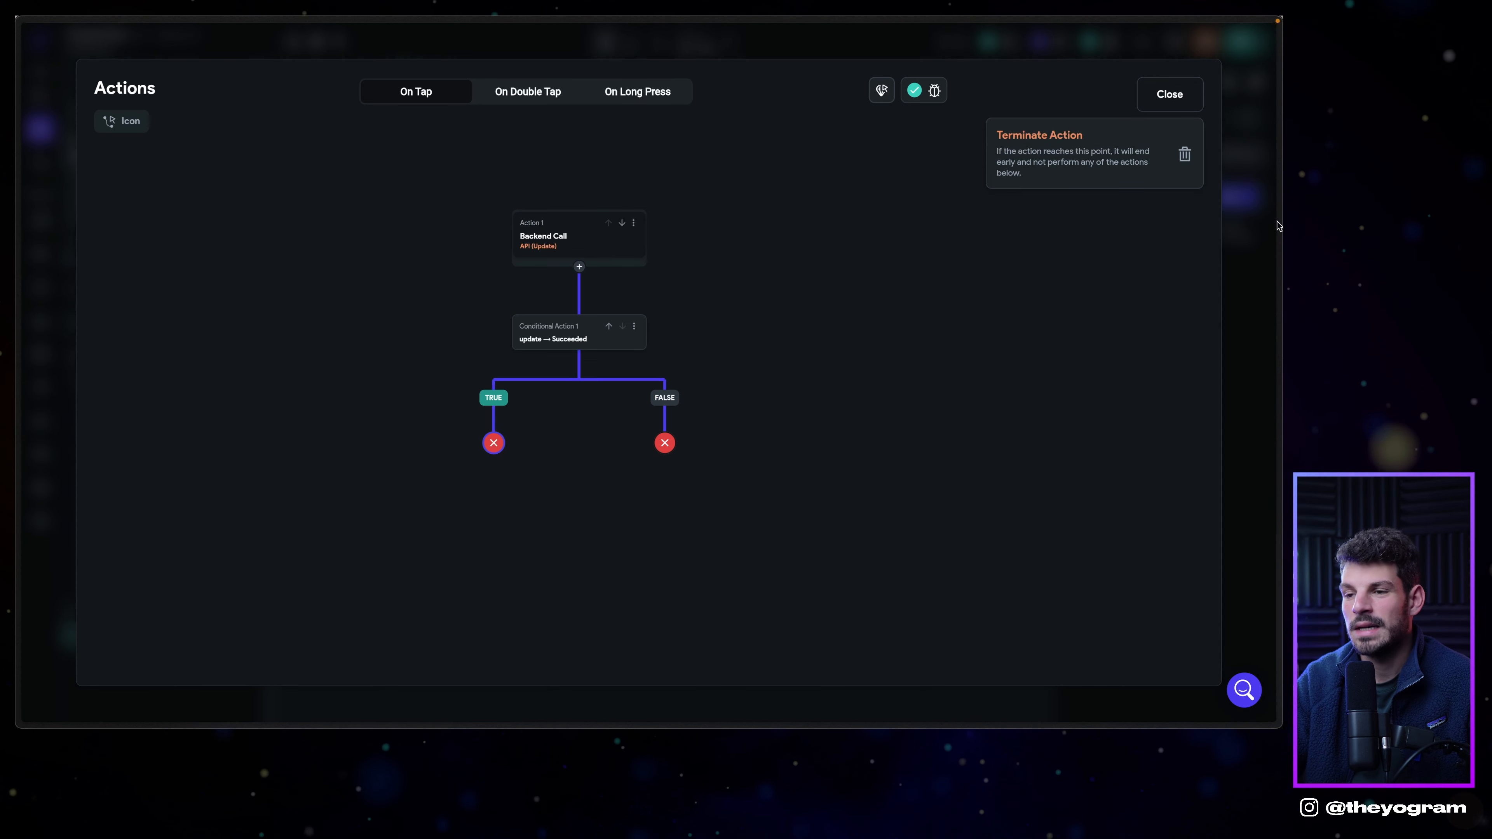
left_click(1184, 154)
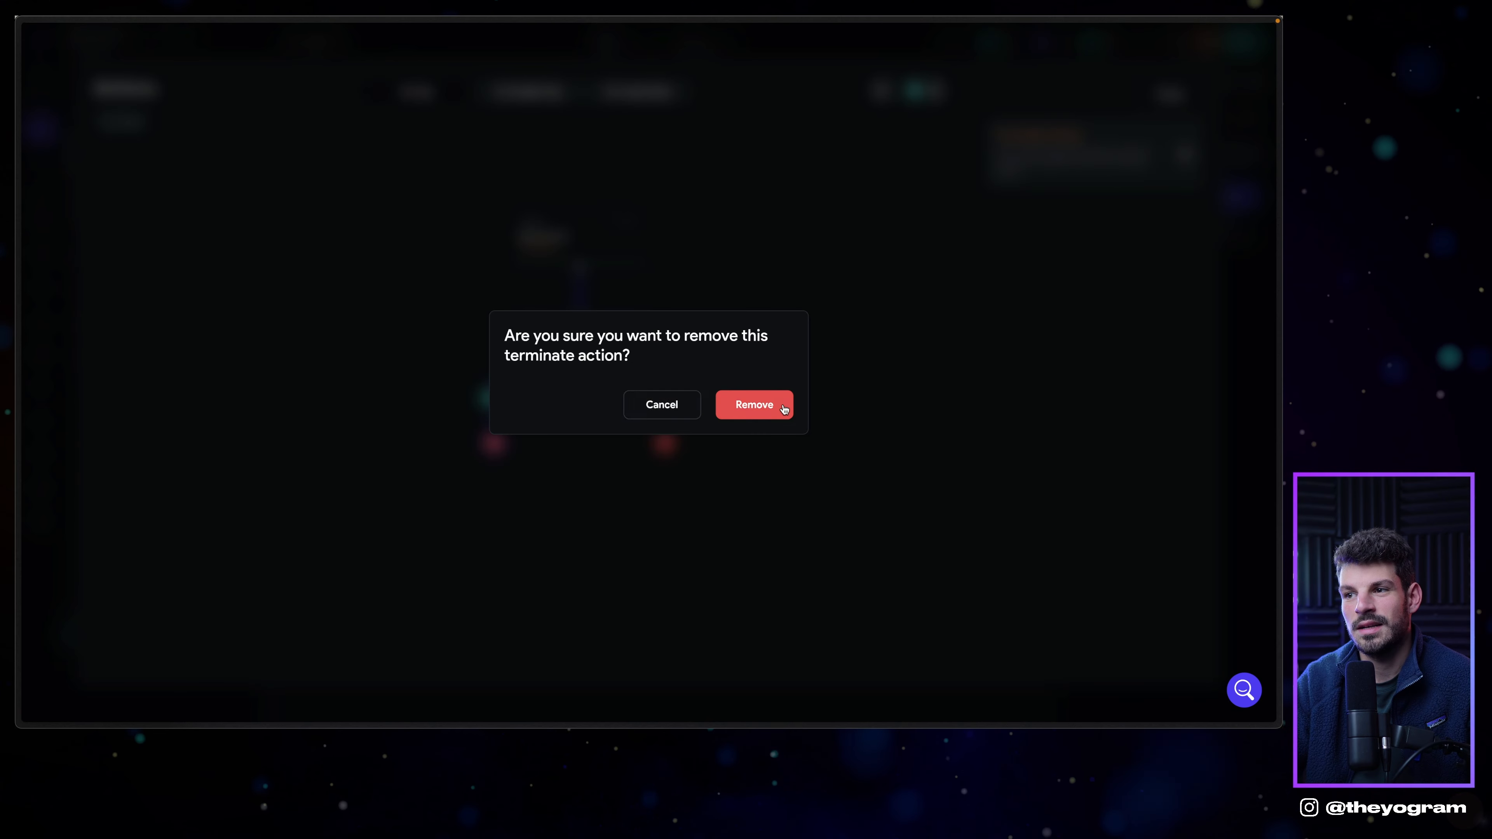
left_click(784, 410)
Add a Show Snack Bar action with the message "Tache complétée" to the TRUE branch, and close the action editor.
left_click(488, 482)
left_click(1065, 246)
type("snack")
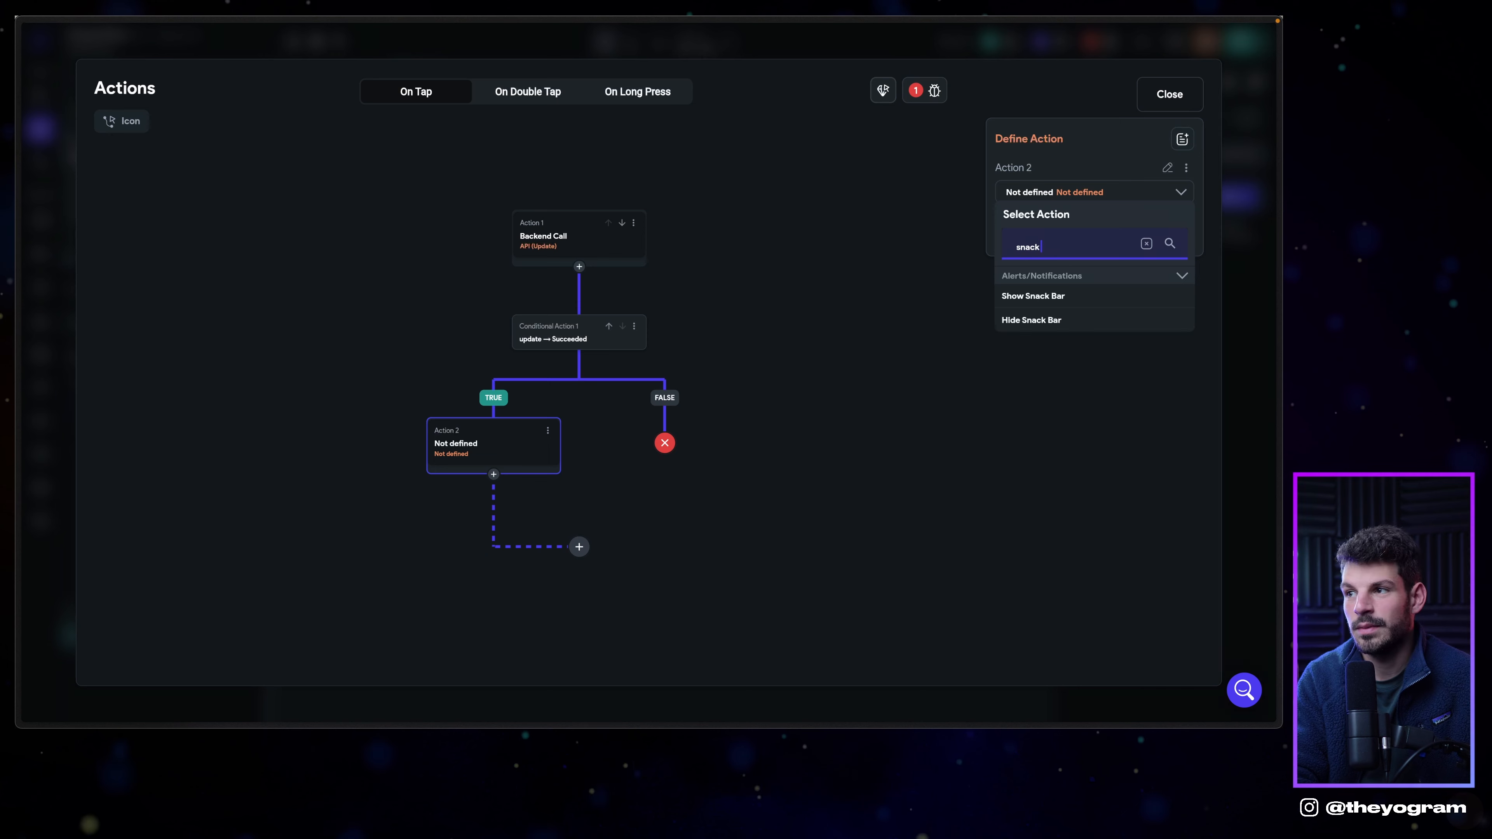
left_click(1069, 296)
left_click(1099, 291)
type("Tache complétée")
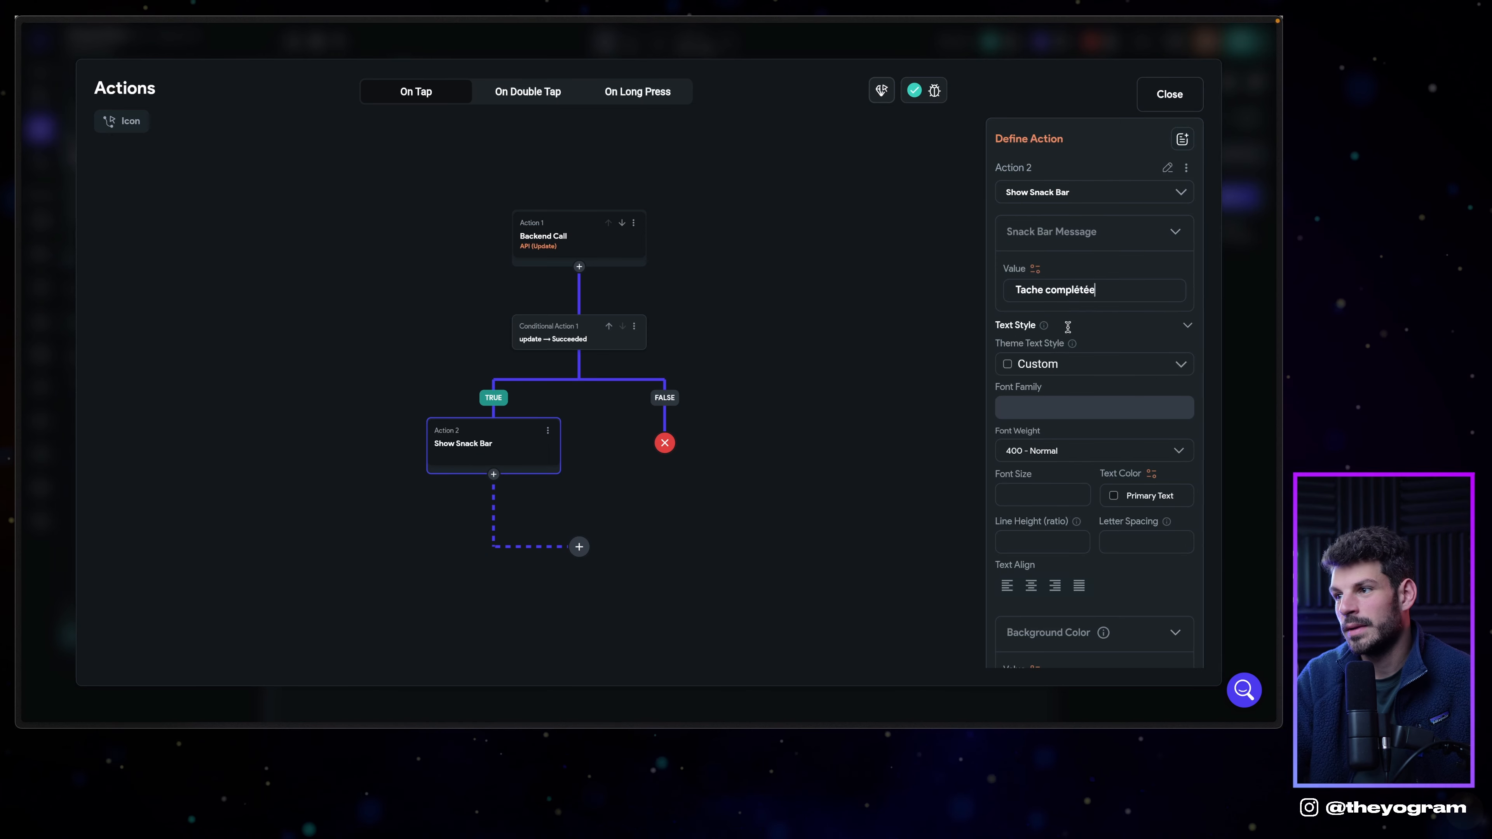
scroll(1068, 327, "down", 4)
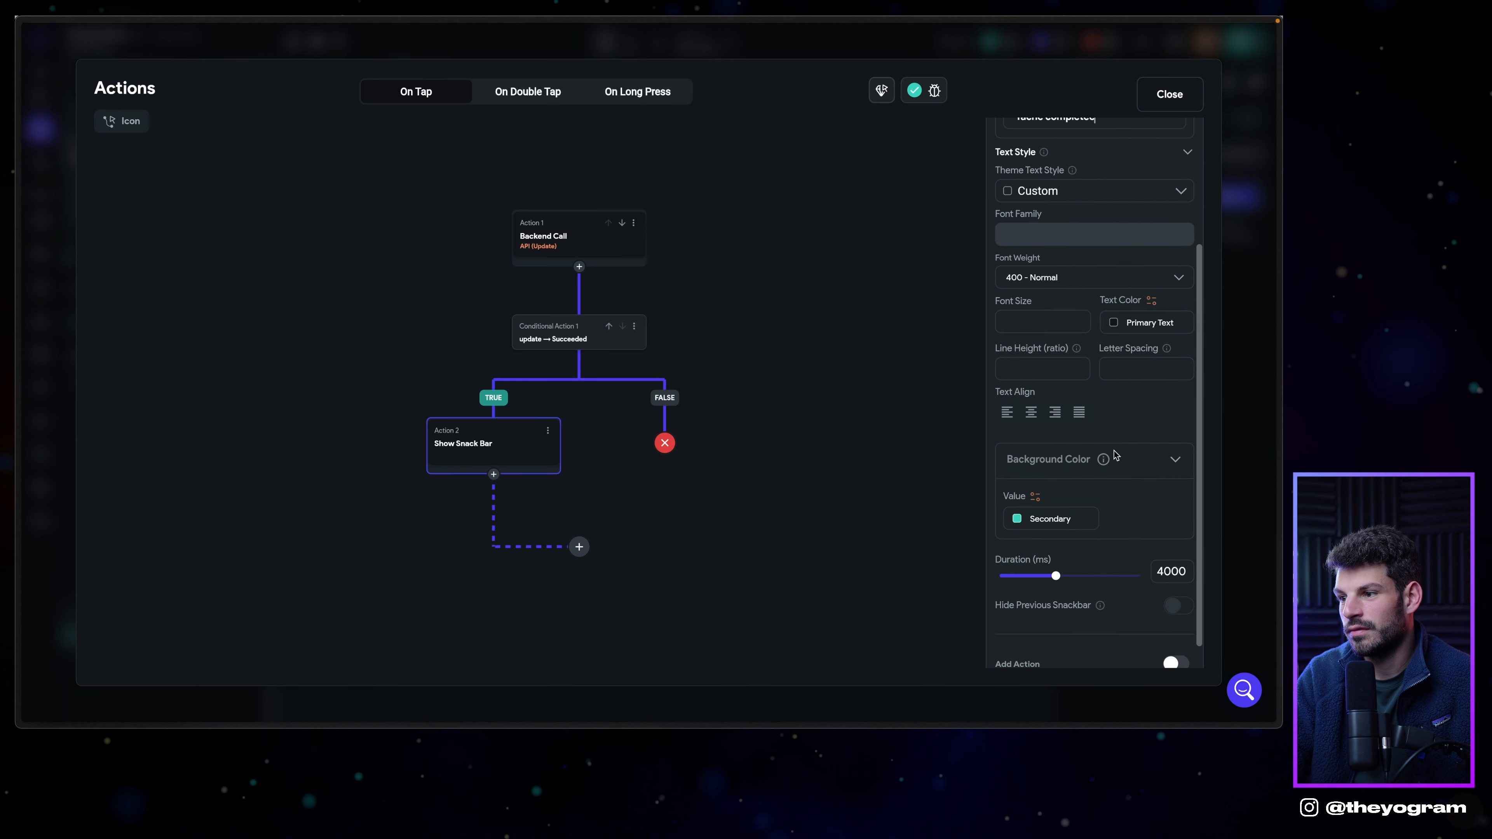
left_click(747, 445)
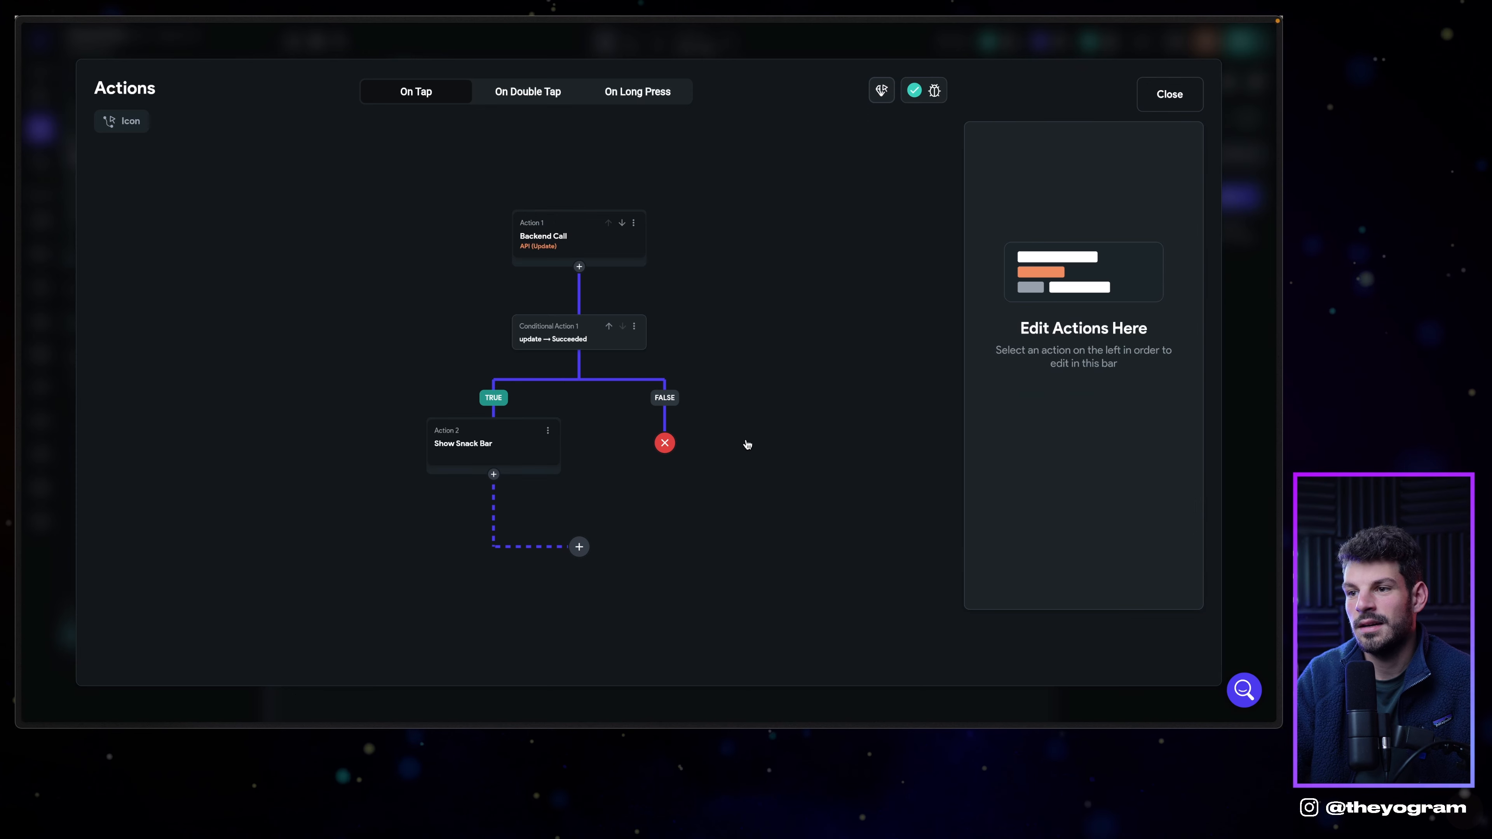
left_click(1170, 94)
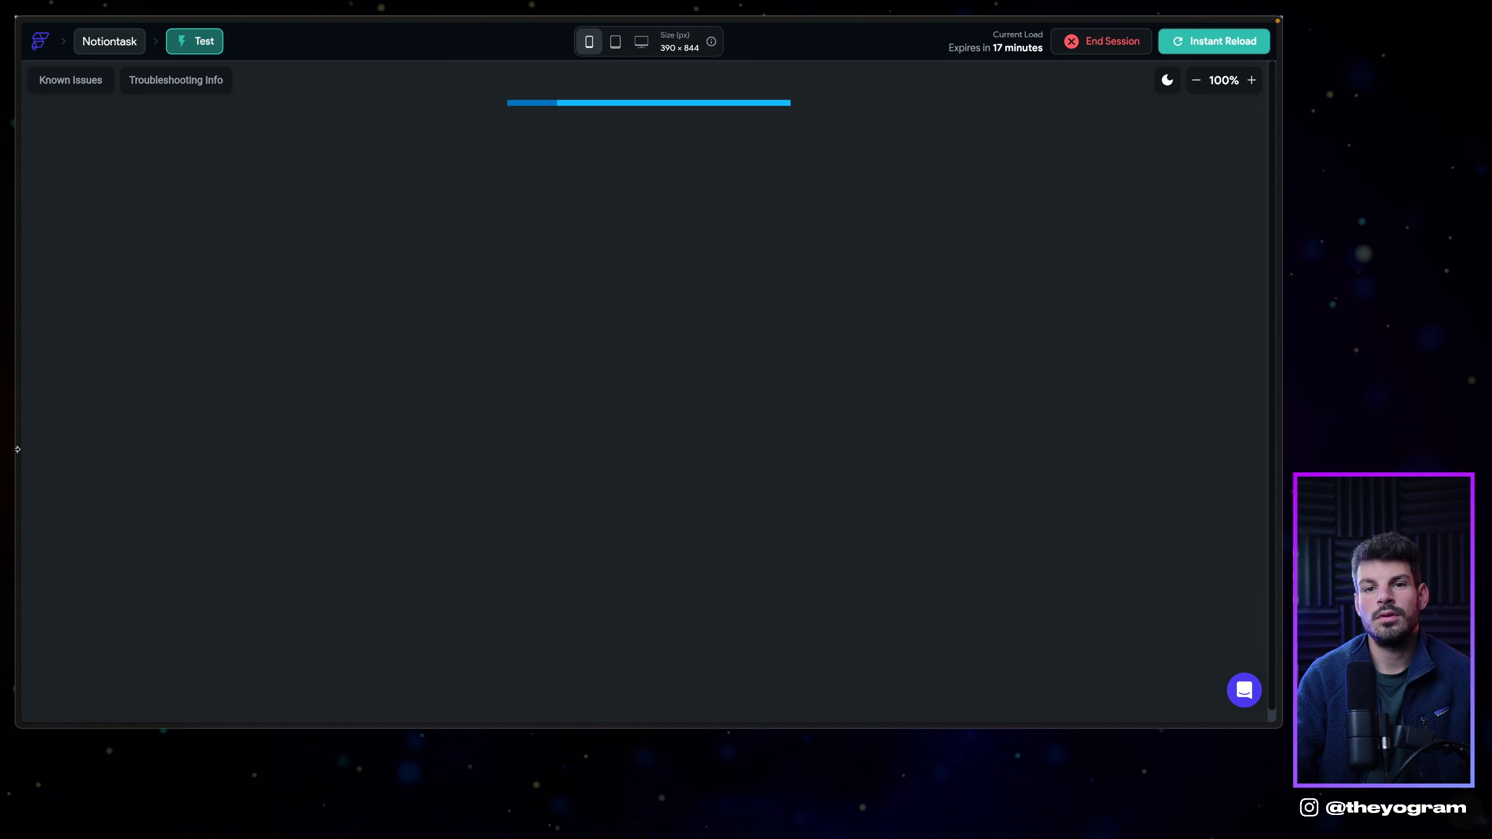
Switch to the db_tâches database in Notion and dismiss the status options to view the tasks.
mouse_move(19, 405)
left_click(66, 419)
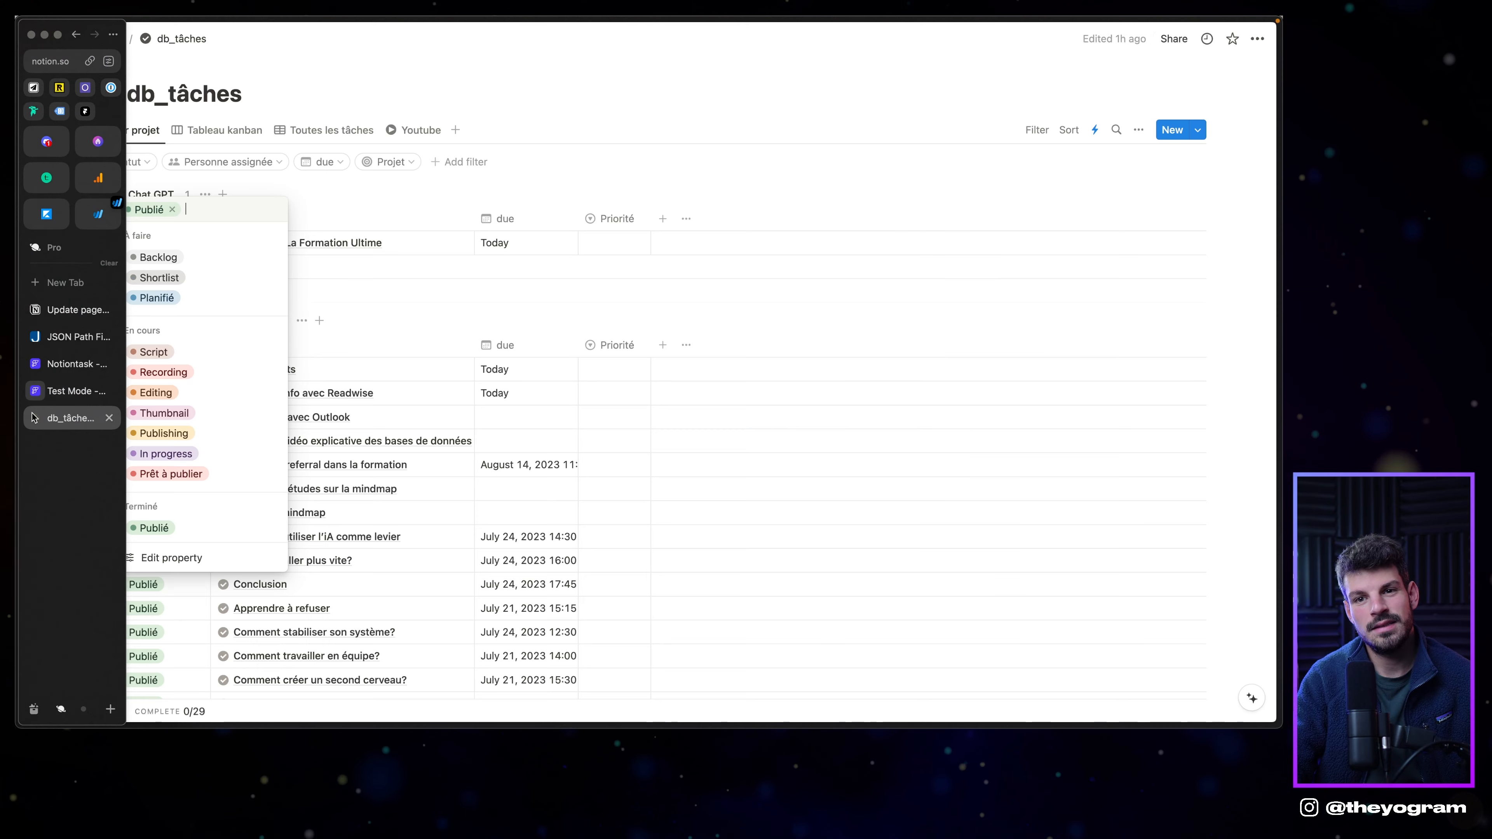
left_click(457, 304)
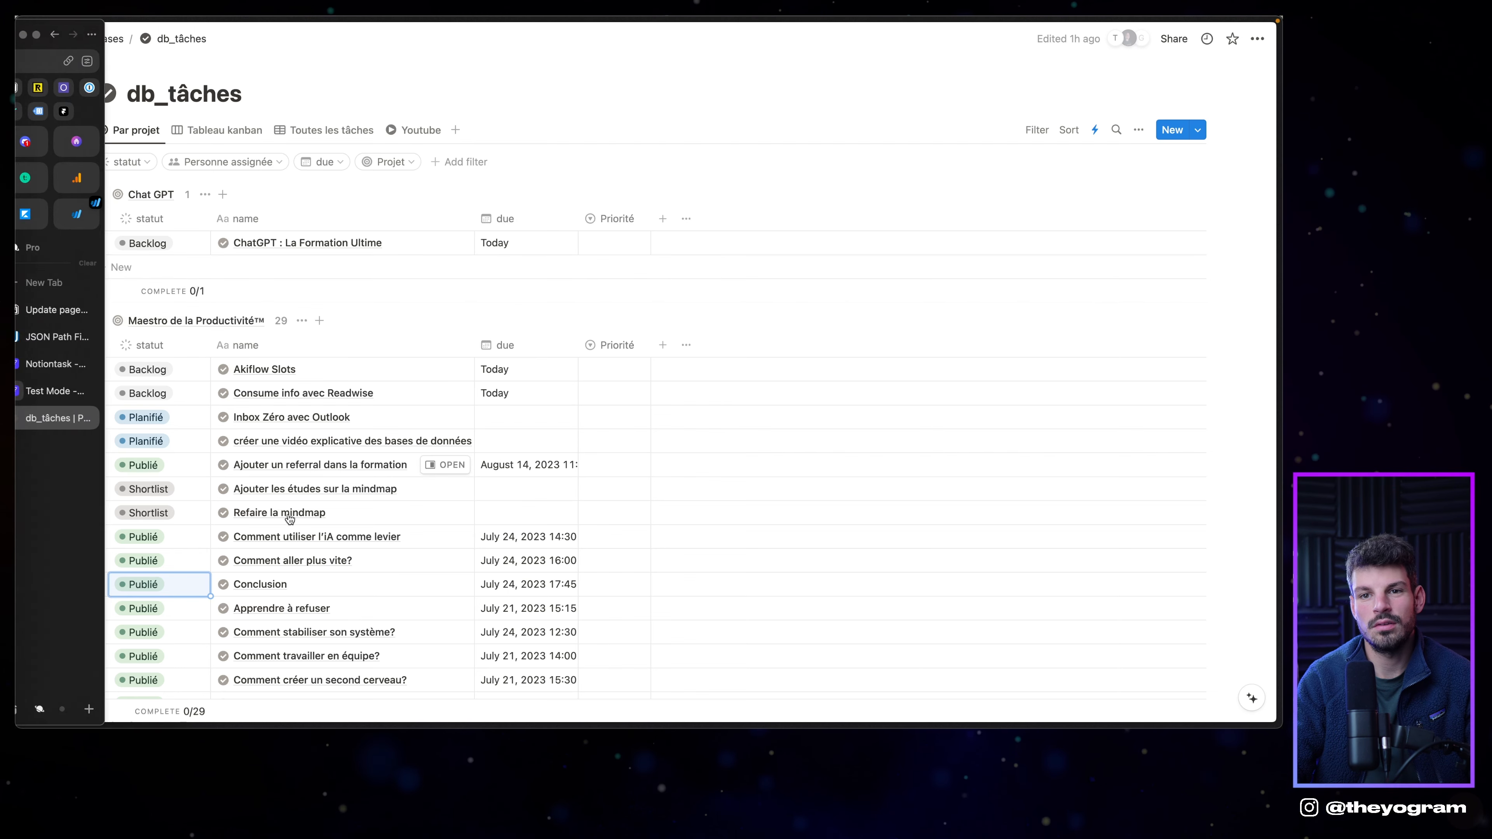
Return to the FlutterFlow test app, enter the Notion integration secret in the secret code field, and verify it.
mouse_move(24, 412)
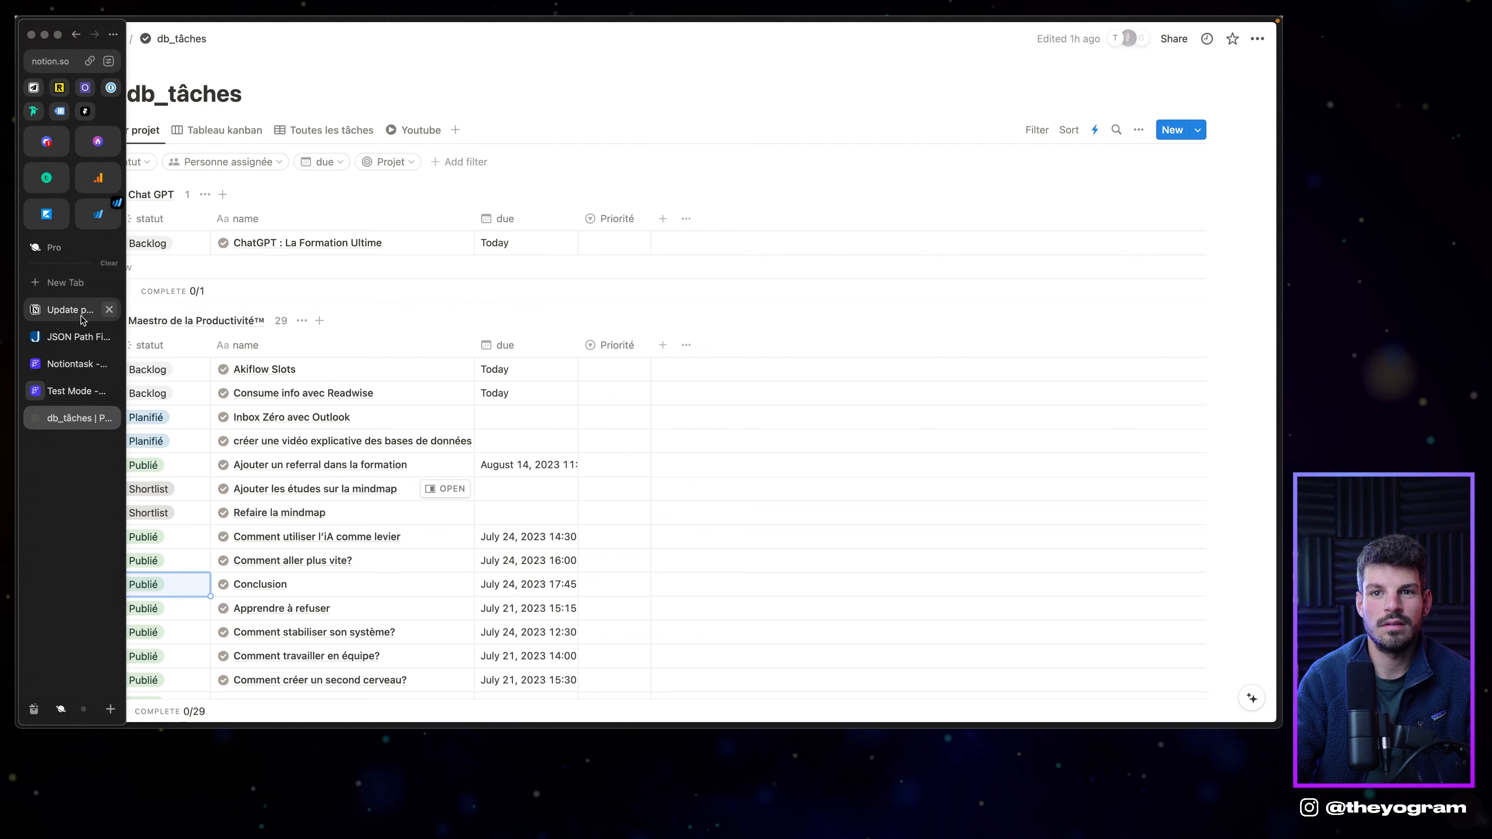
left_click(77, 391)
key("super+shift+v")
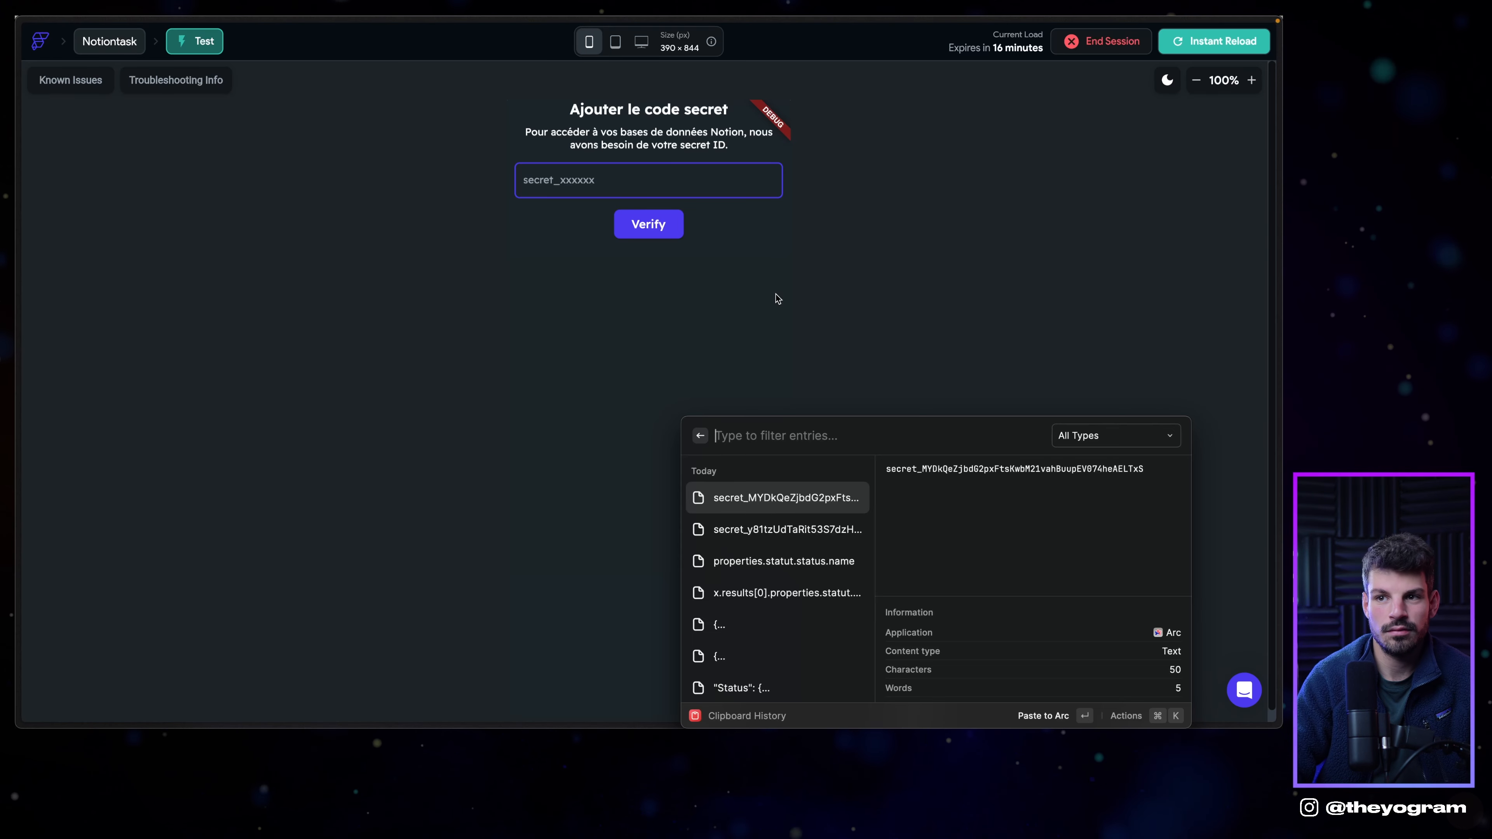
key("Return")
left_click(649, 225)
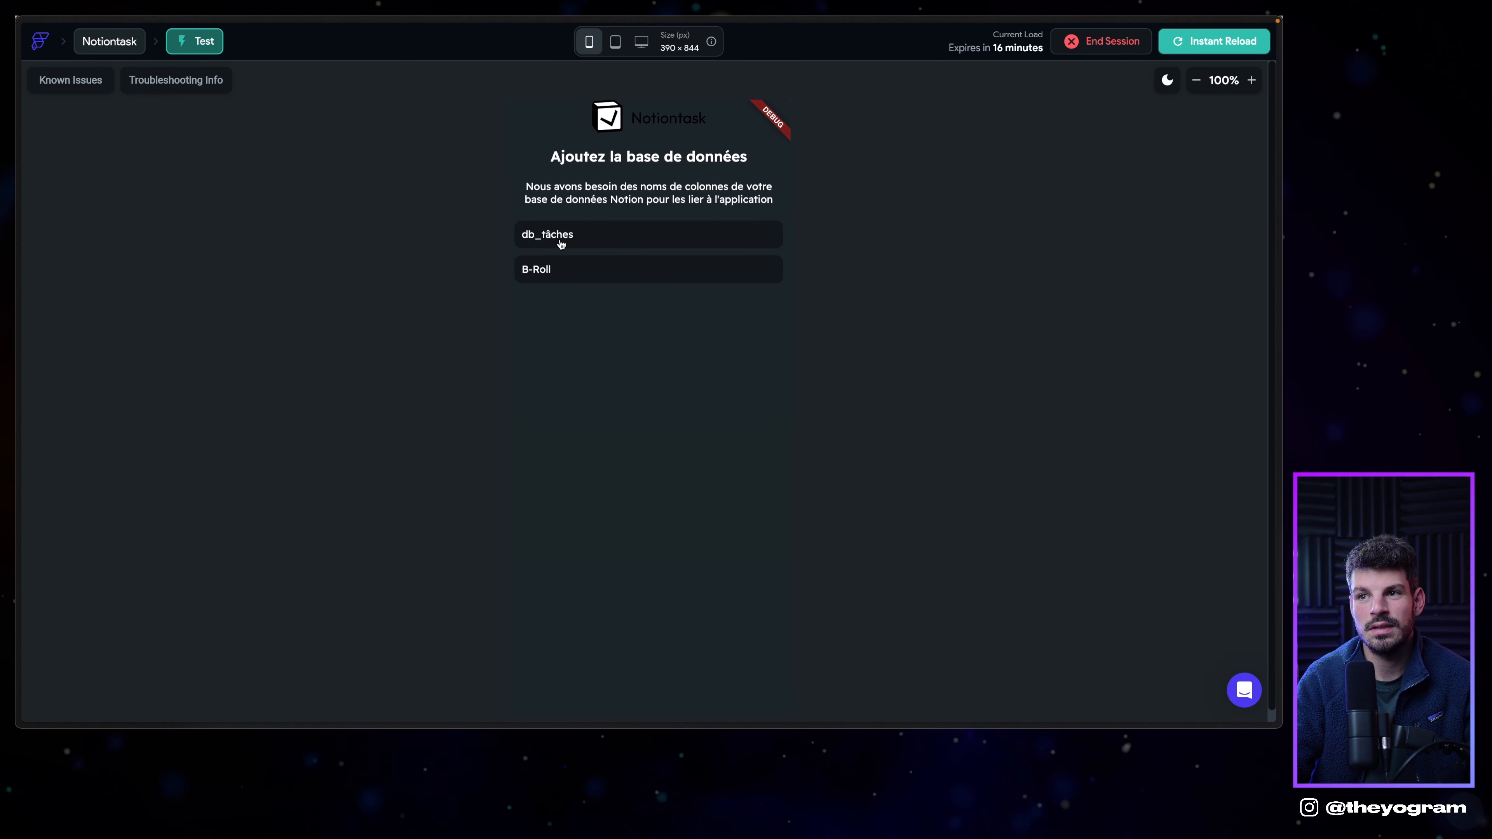
Select the db_tâches database and submit its columns as name, due and statut, with Publié as the completed status.
left_click(561, 245)
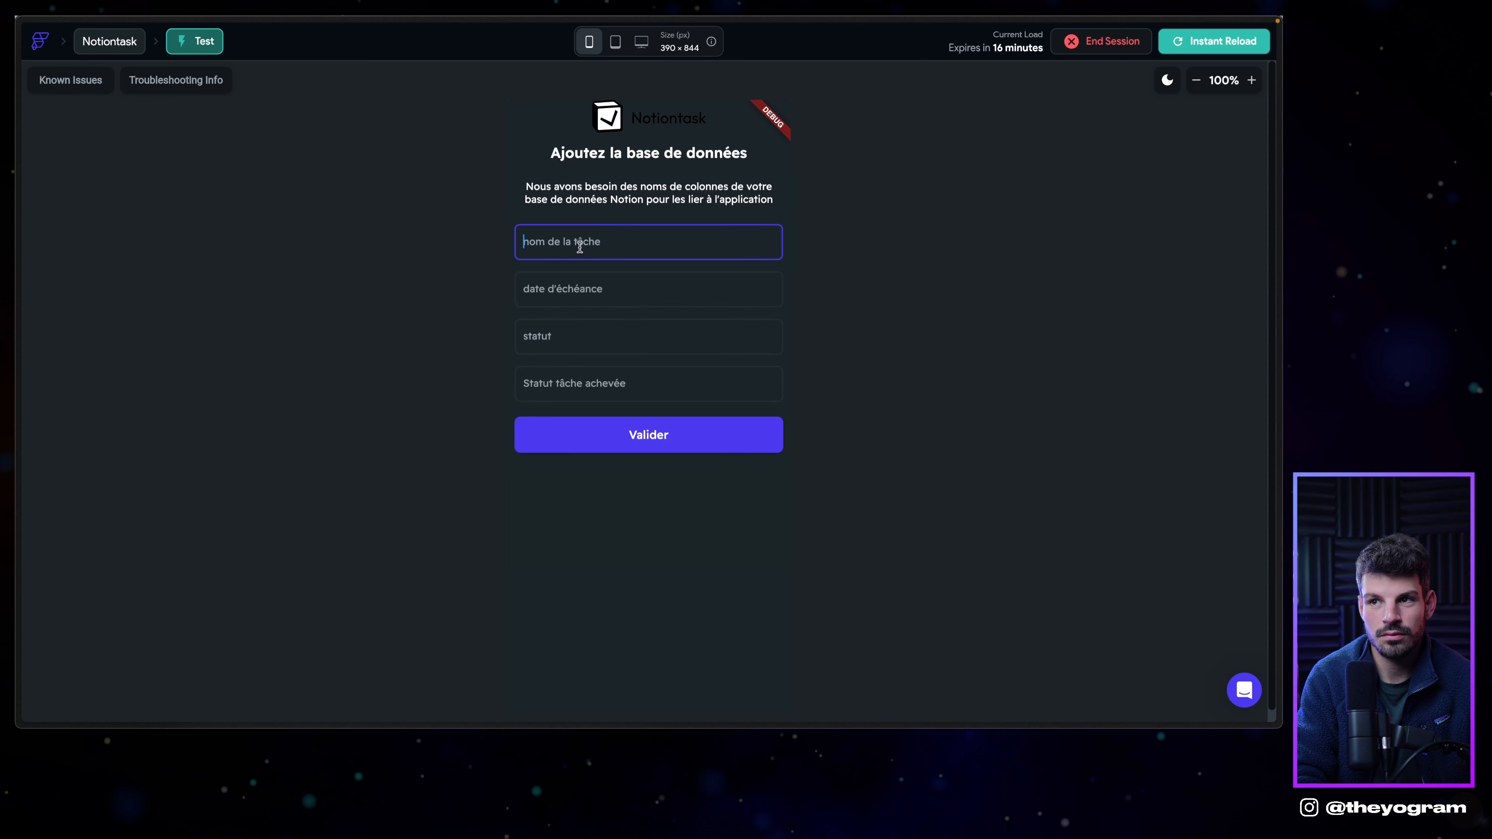
key("Tab")
type("due")
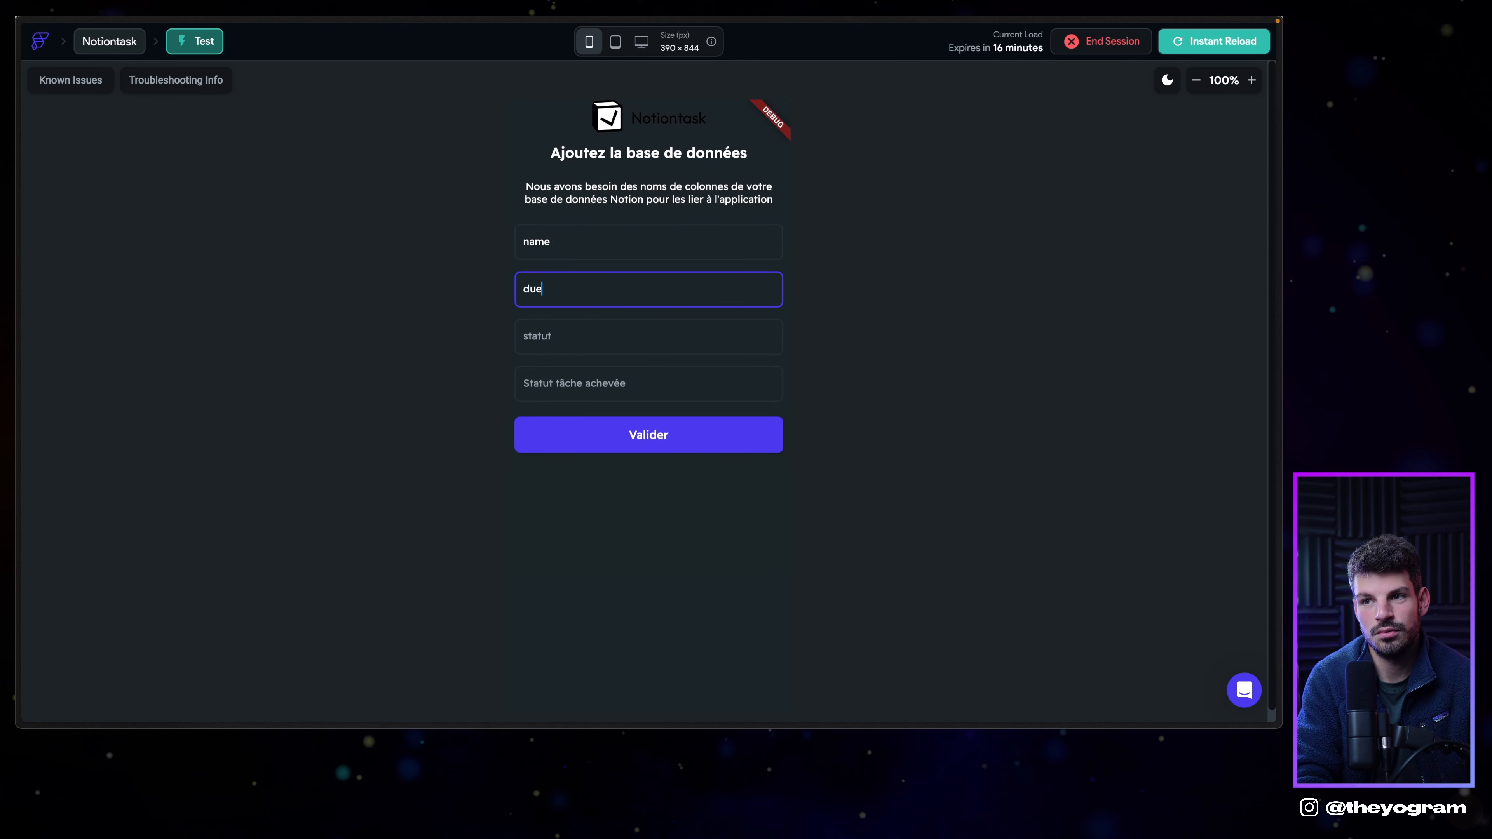
key("Tab")
type("statut")
key("Tab")
type("Publié")
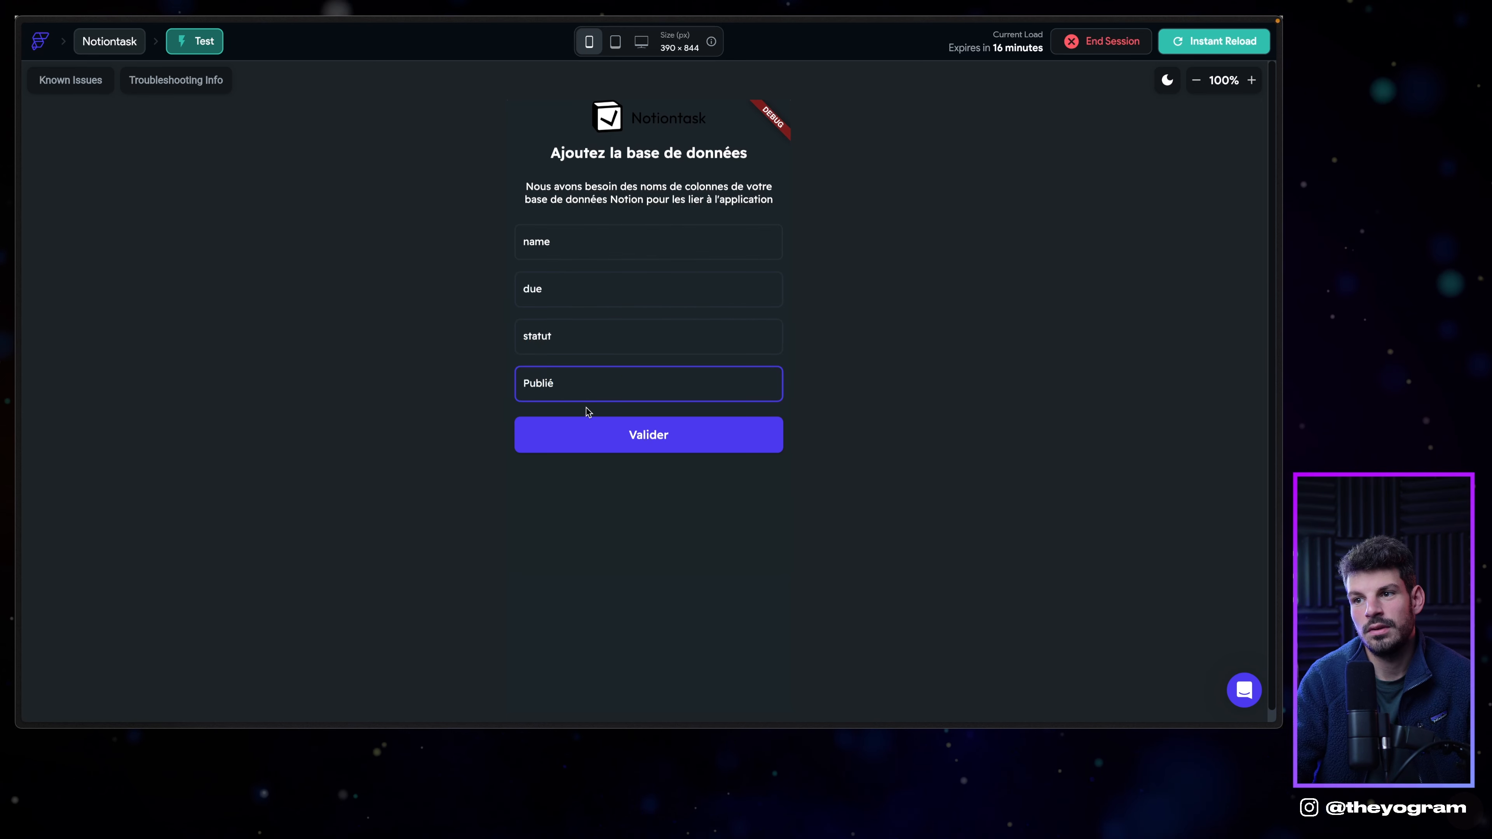
left_click(592, 425)
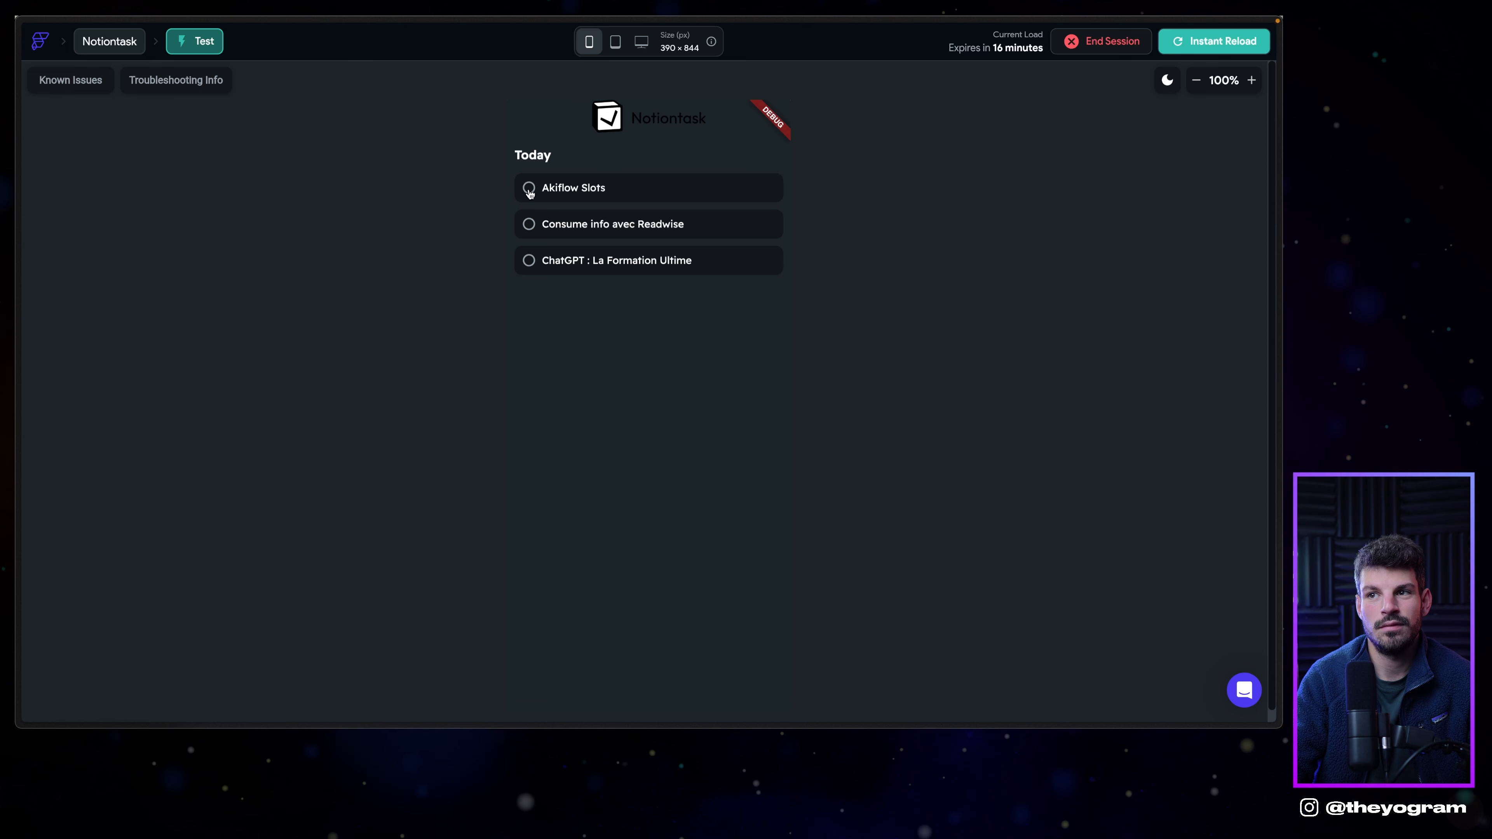
Mark Akiflow Slots and Consume info avec Readwise as done, and check their statuses in Notion's db_tâches database.
left_click(529, 188)
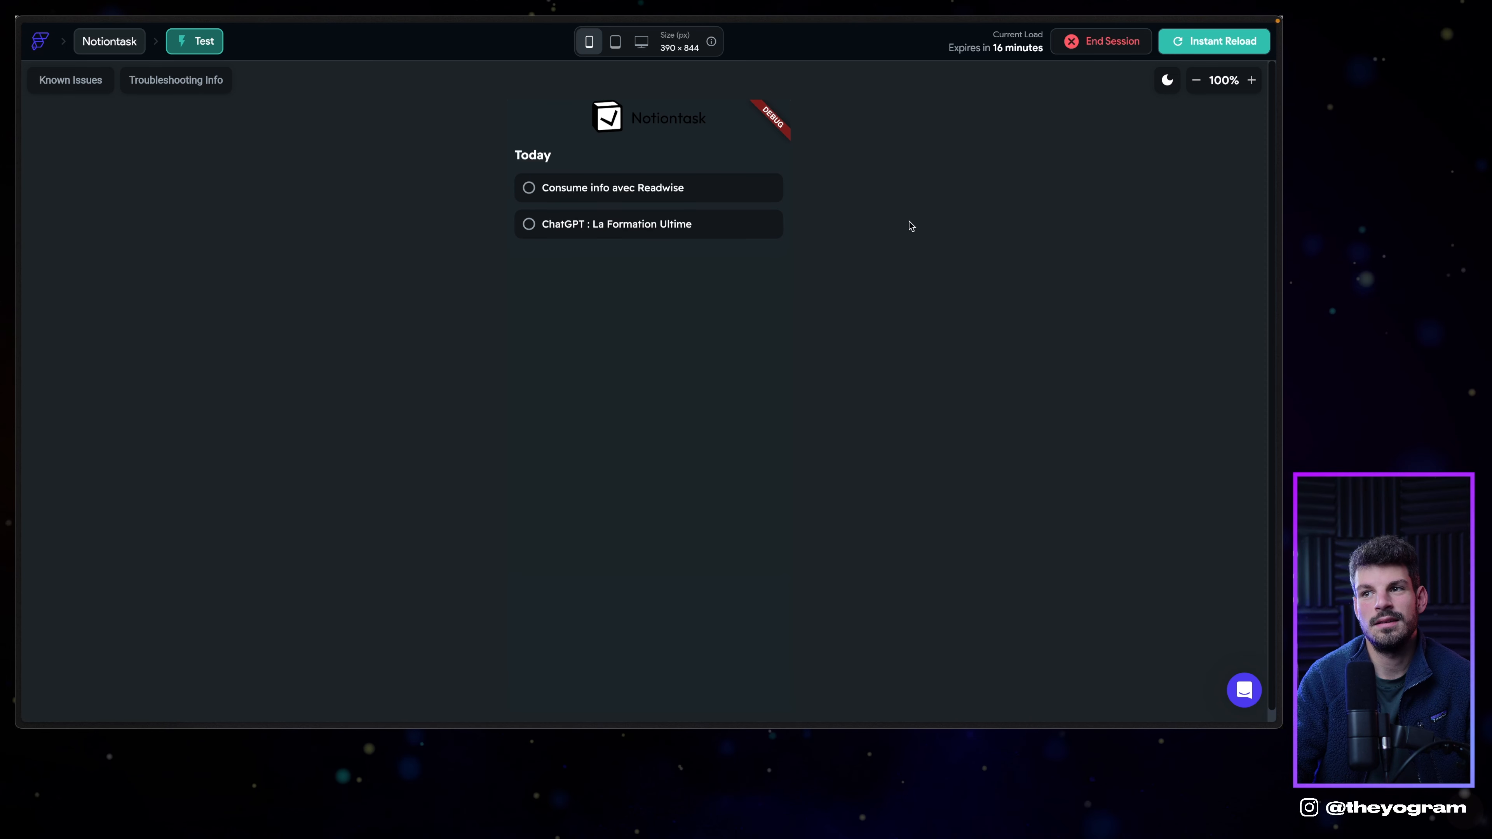
left_click(557, 190)
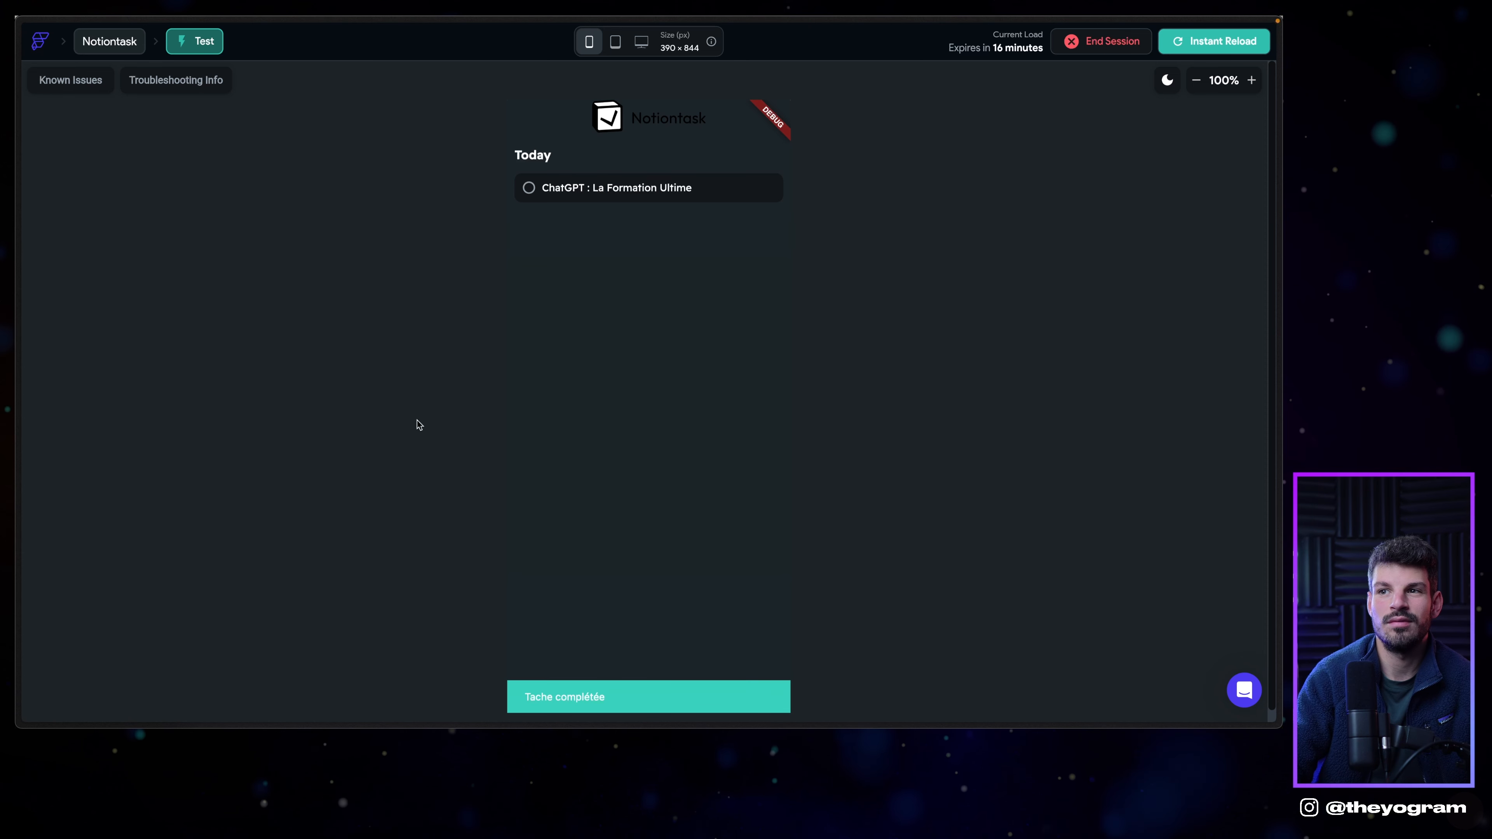
key("super+Tab")
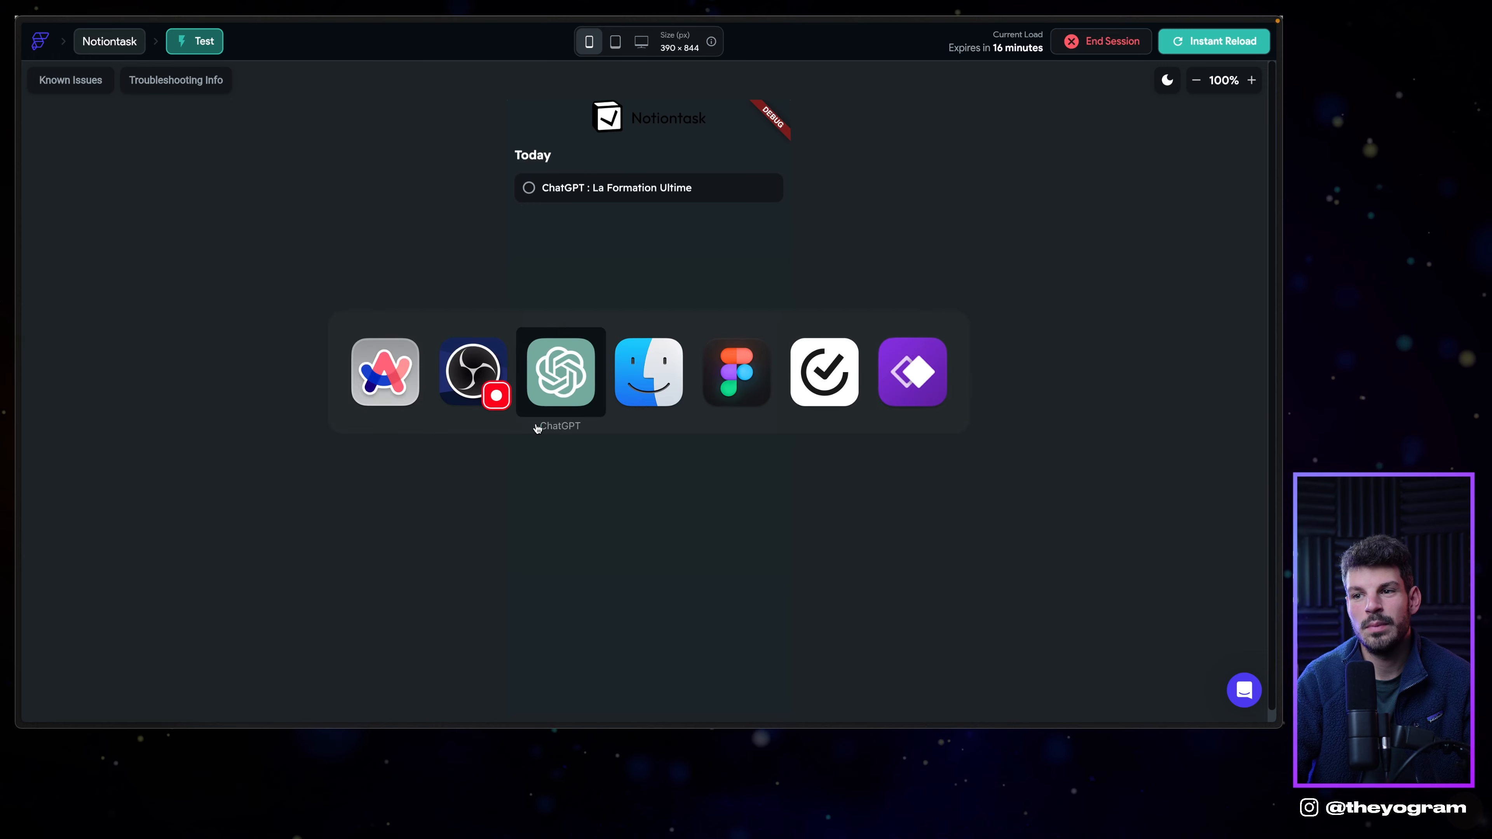
left_click(79, 421)
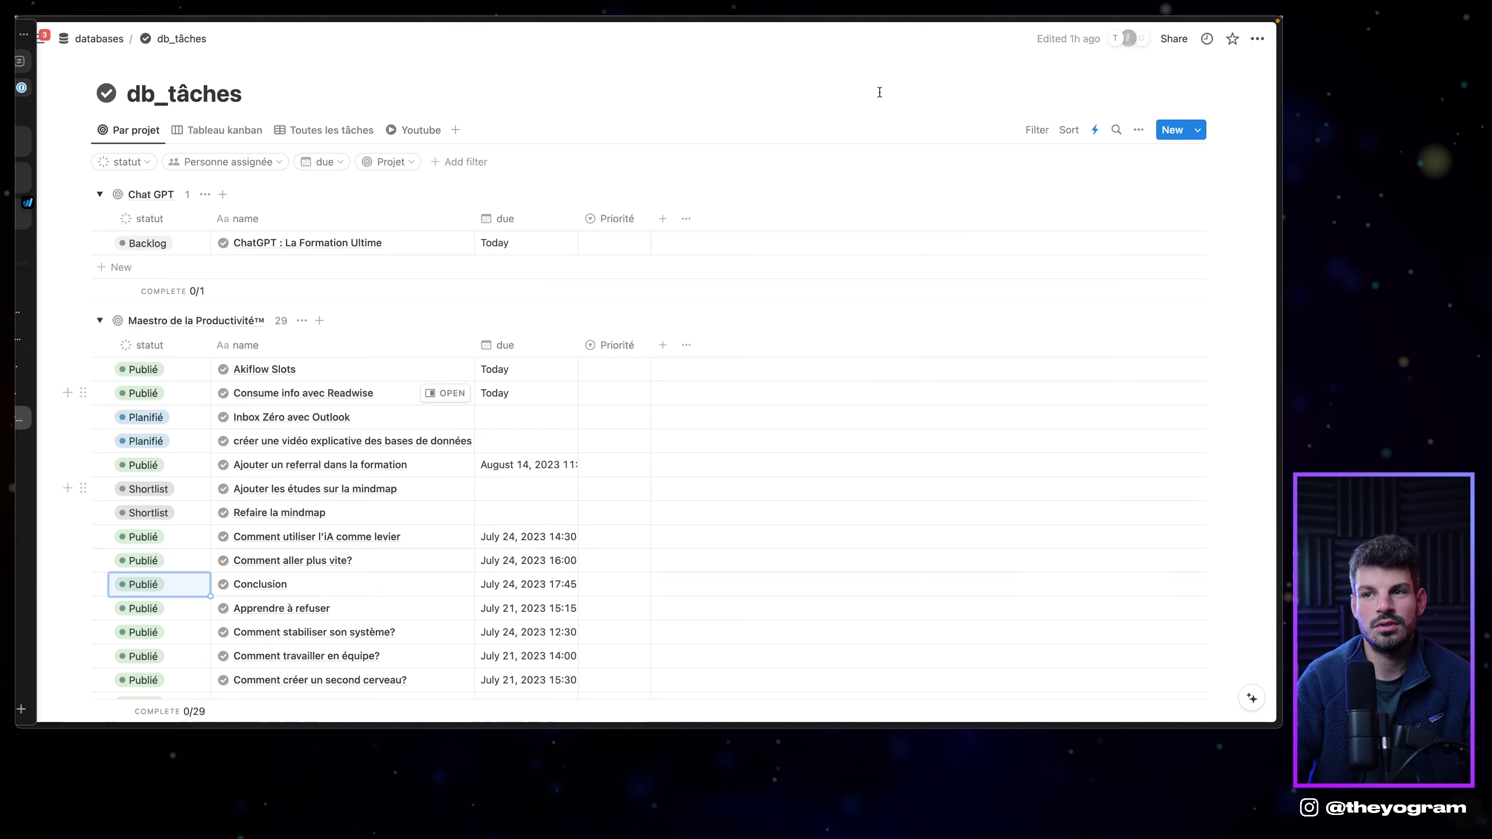